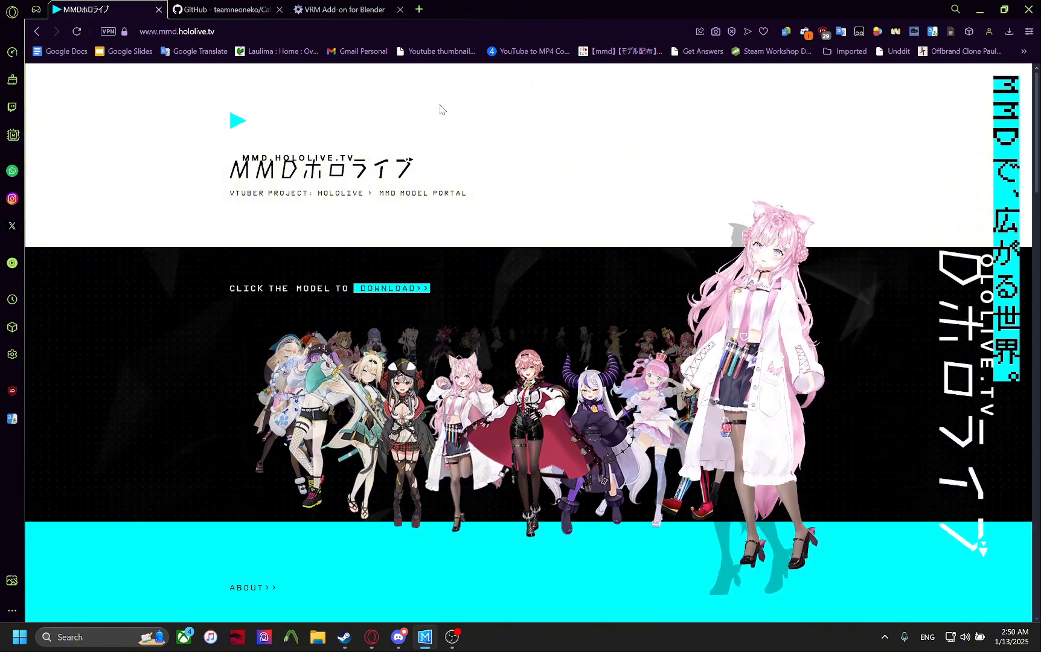
Look over the GitHub page of the Cats Blender Plugin Unofficial repository.
left_click(188, 6)
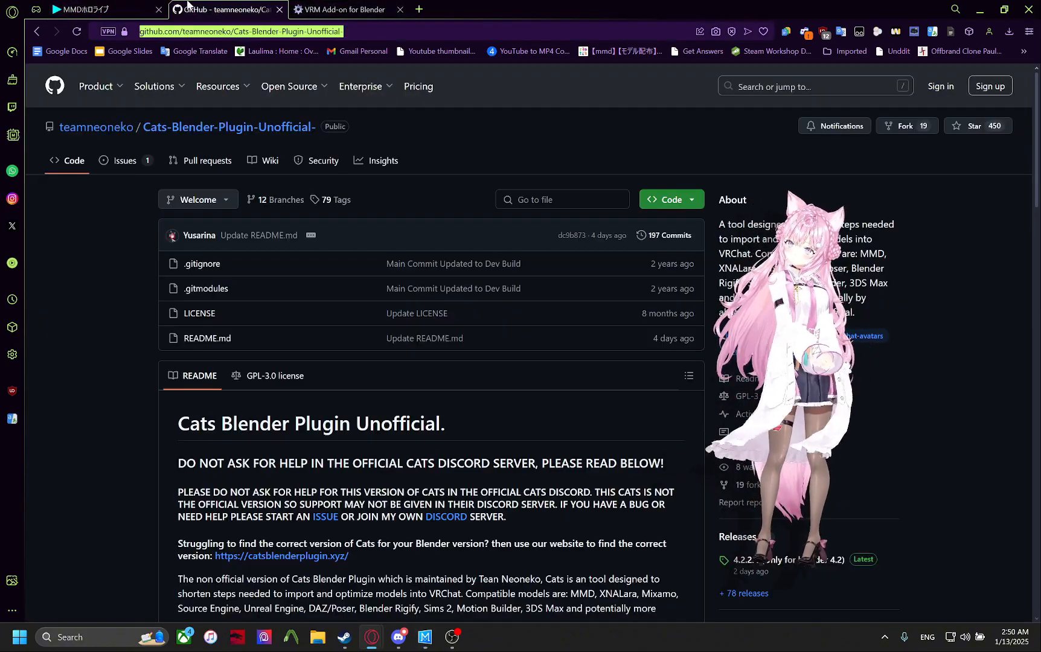
left_click(90, 9)
left_click(223, 9)
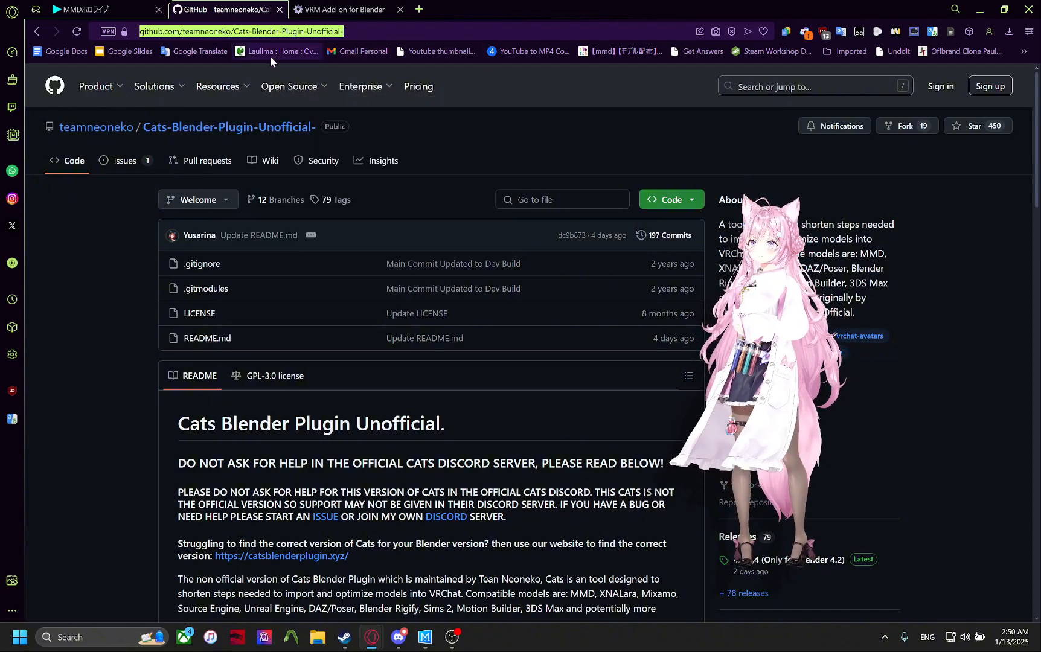
scroll(302, 199, "down", 3)
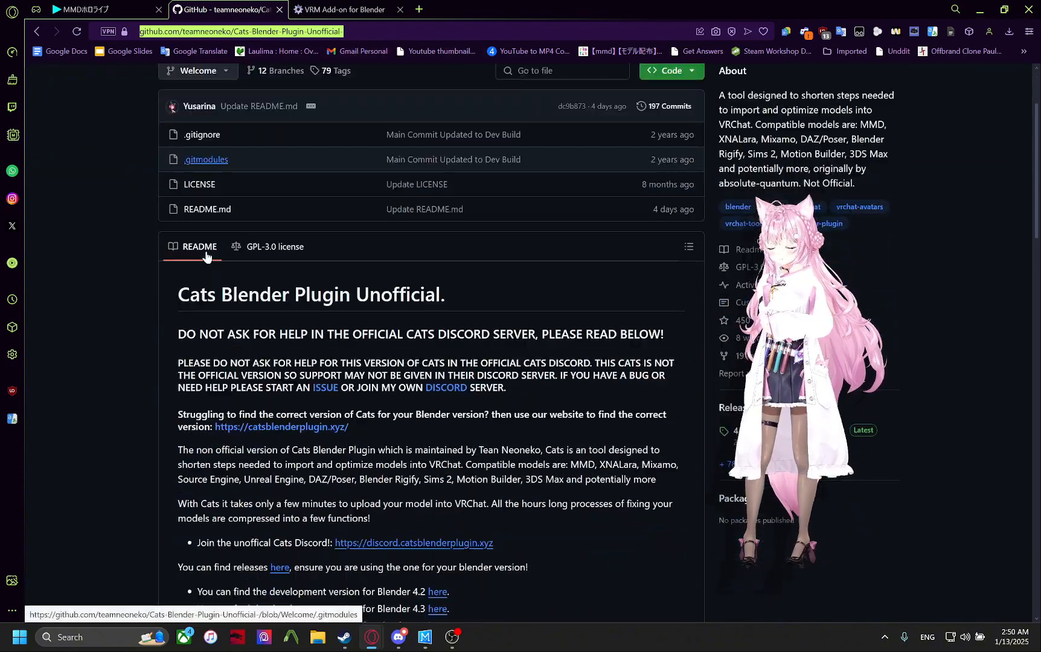
scroll(466, 314, "up", 3)
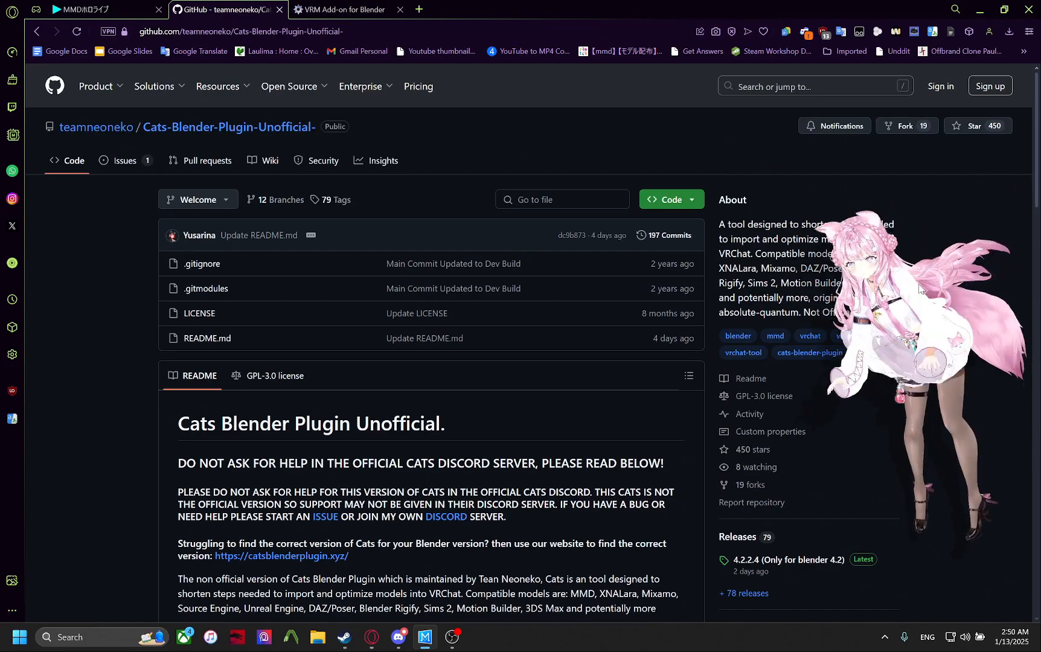
Review the download section of the VRM Add-on for Blender site and return to the MMD hololive model portal.
left_click(341, 10)
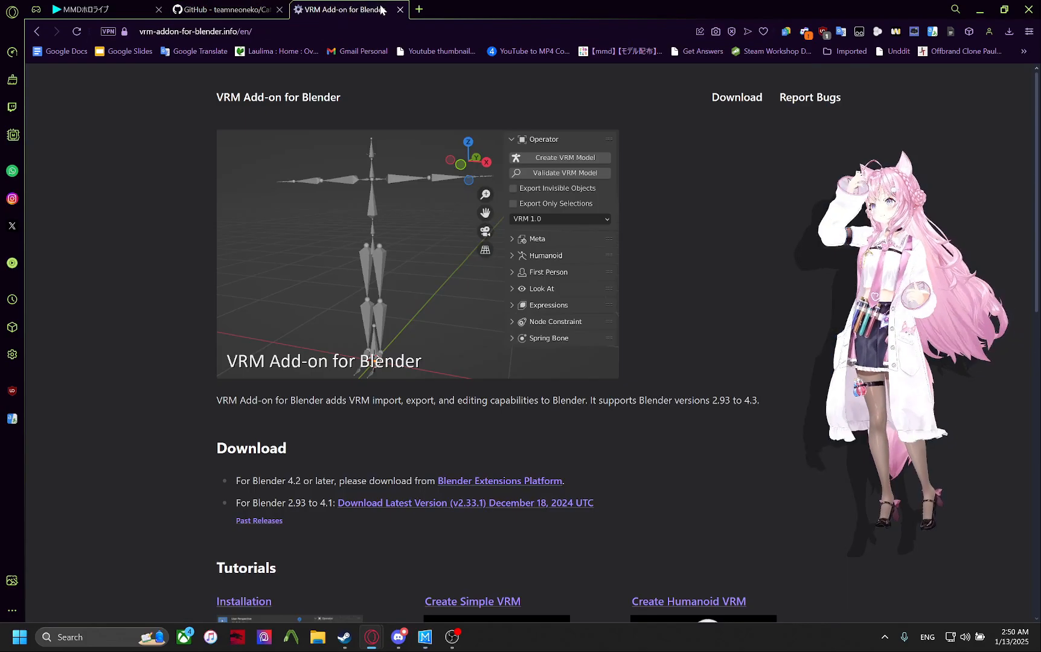
scroll(451, 366, "down", 4)
scroll(477, 236, "up", 4)
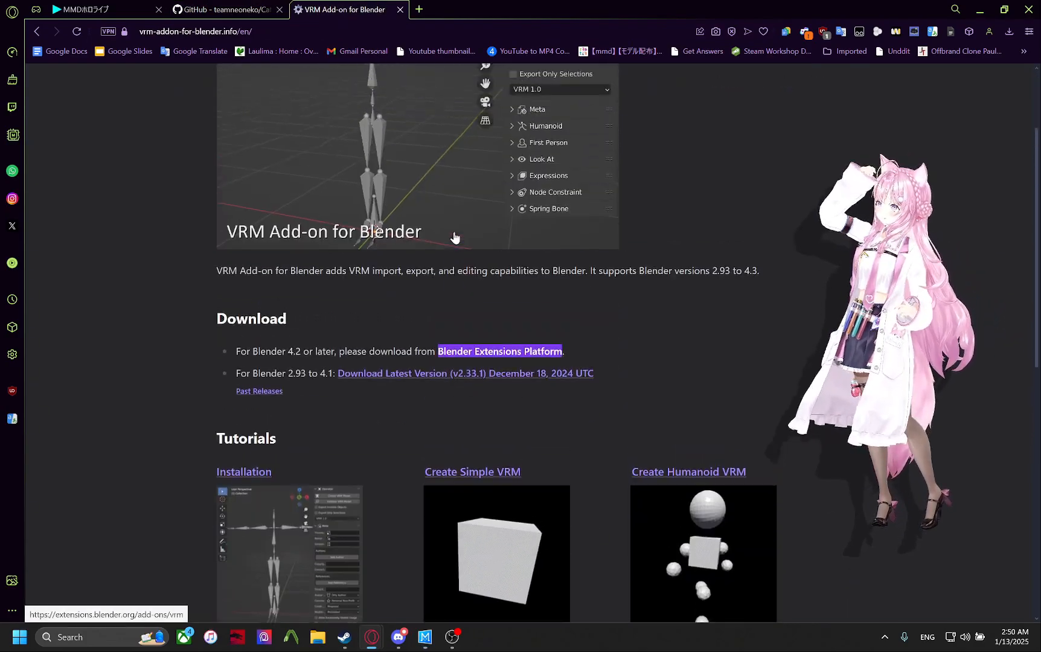
left_click(234, 9)
left_click(140, 6)
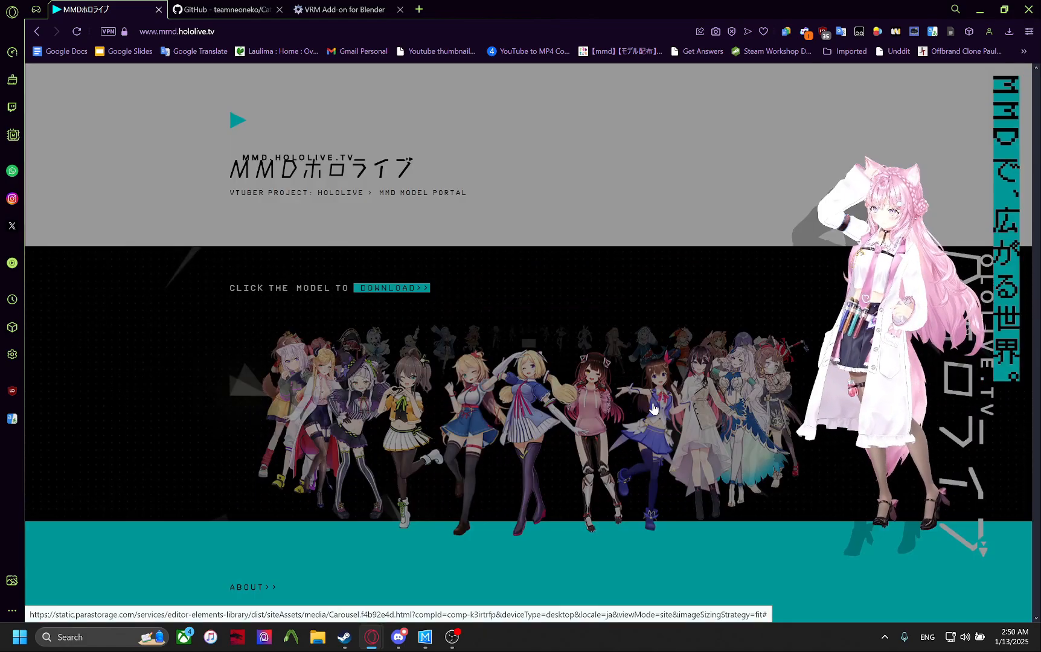
left_click(652, 408)
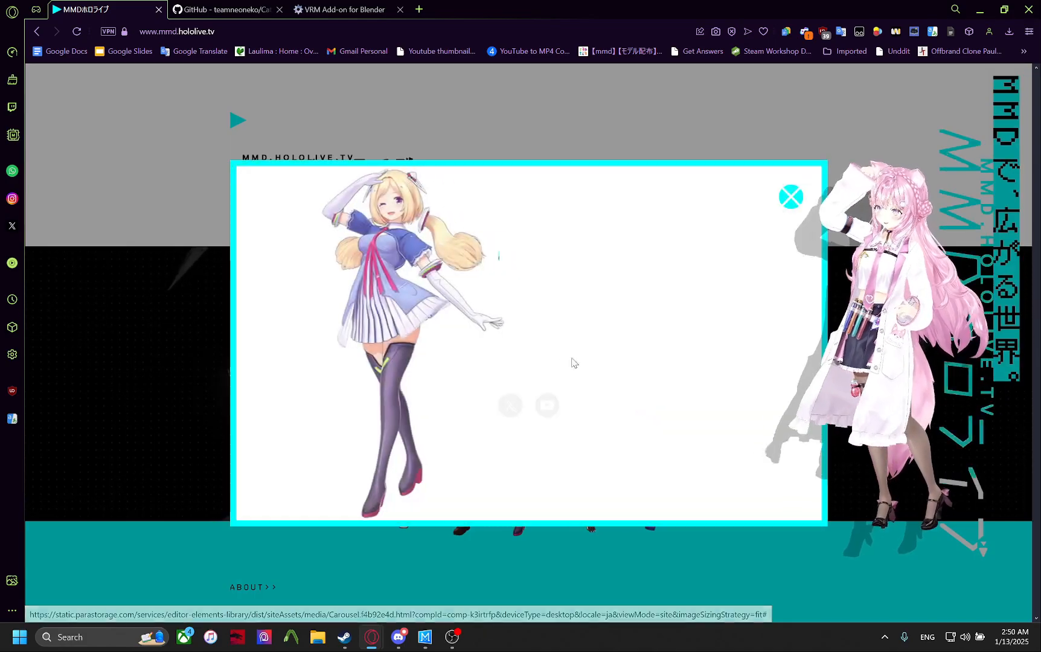
left_click(790, 197)
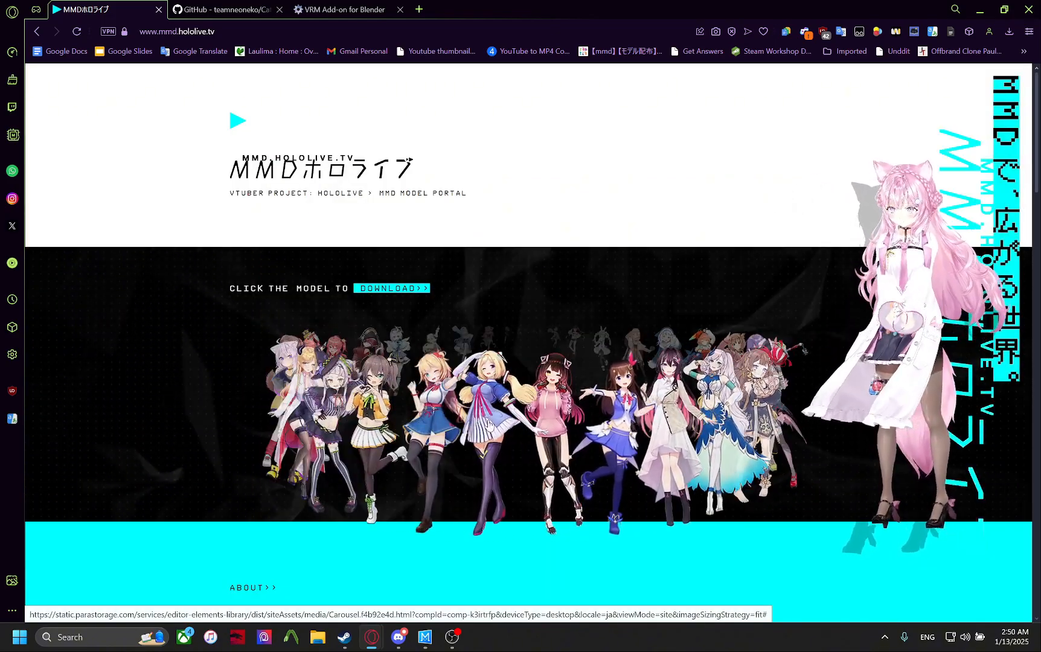
left_click(662, 421)
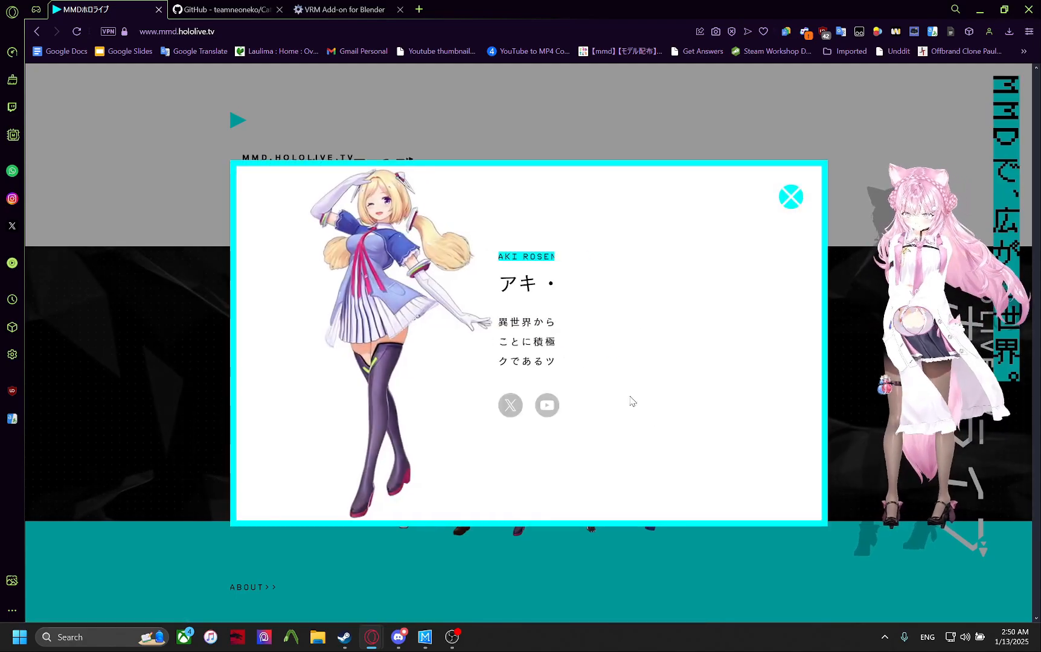
left_click(788, 196)
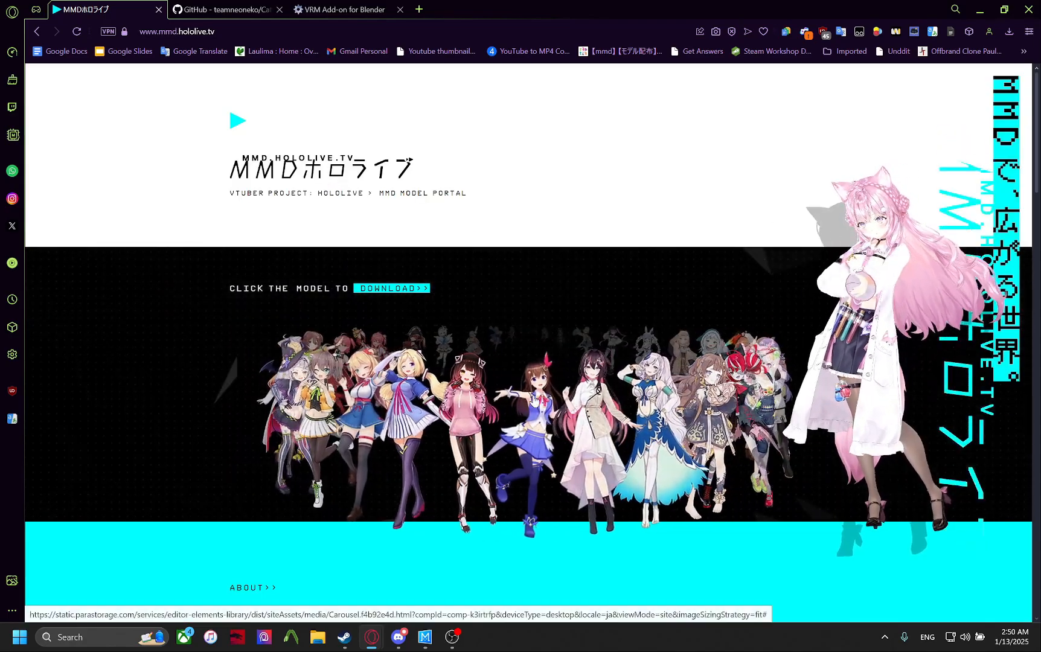
left_click(481, 409)
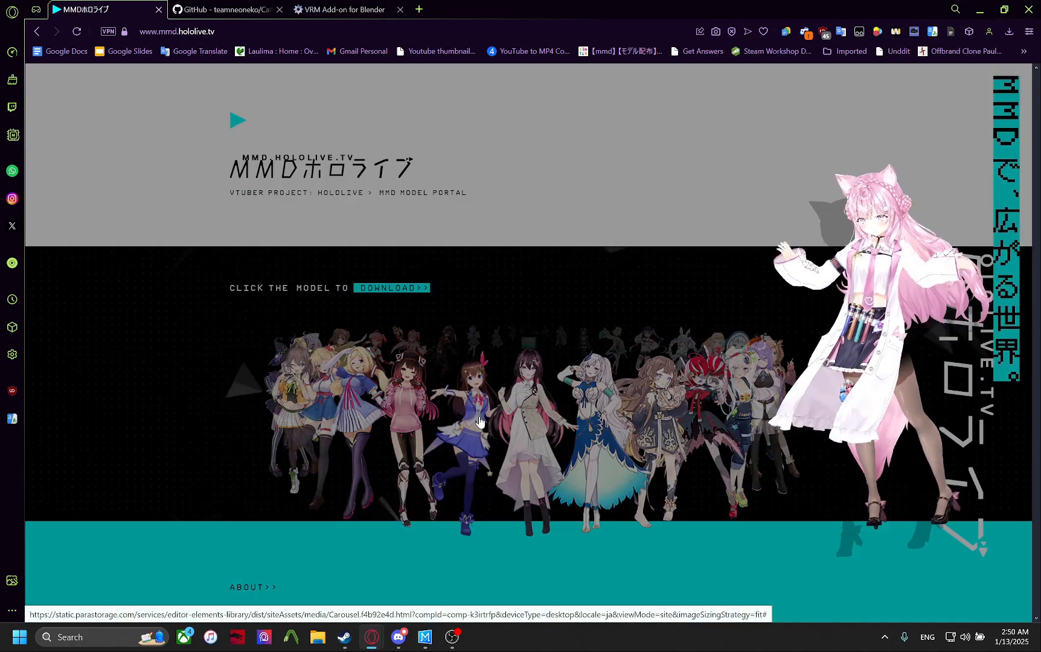
key("Escape")
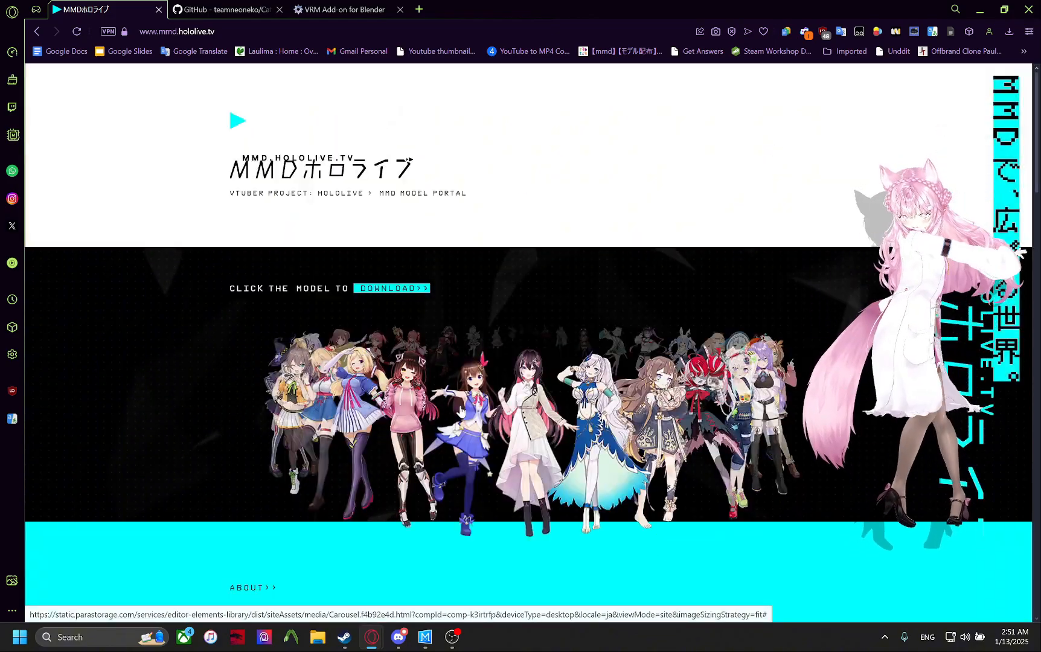
left_click(513, 418)
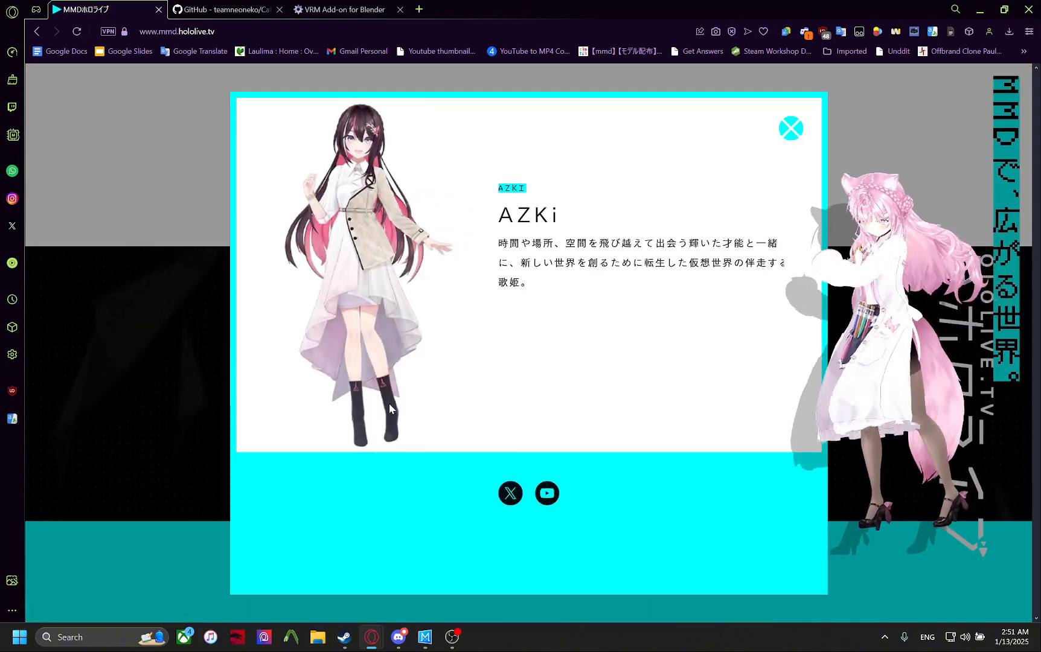
left_click(211, 439)
left_click(460, 443)
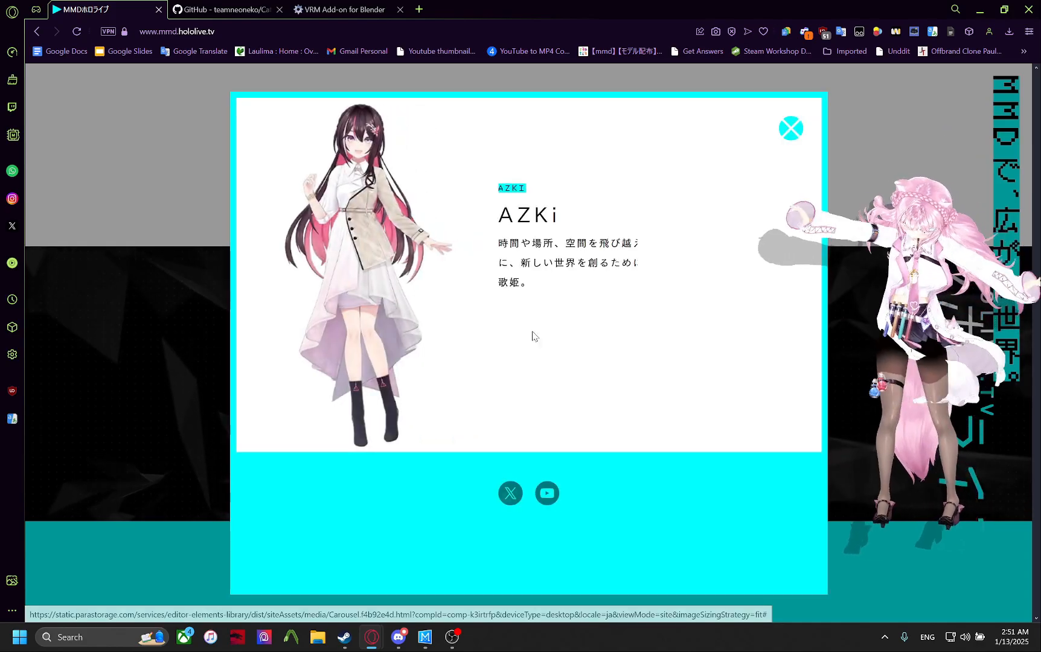
key("Escape")
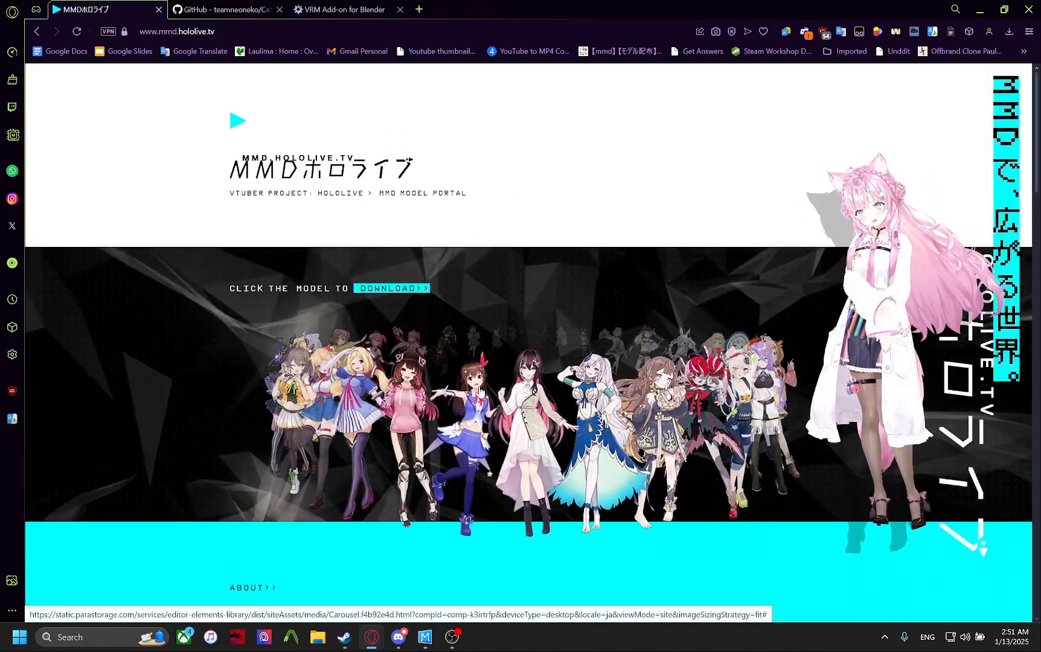
left_click(526, 374)
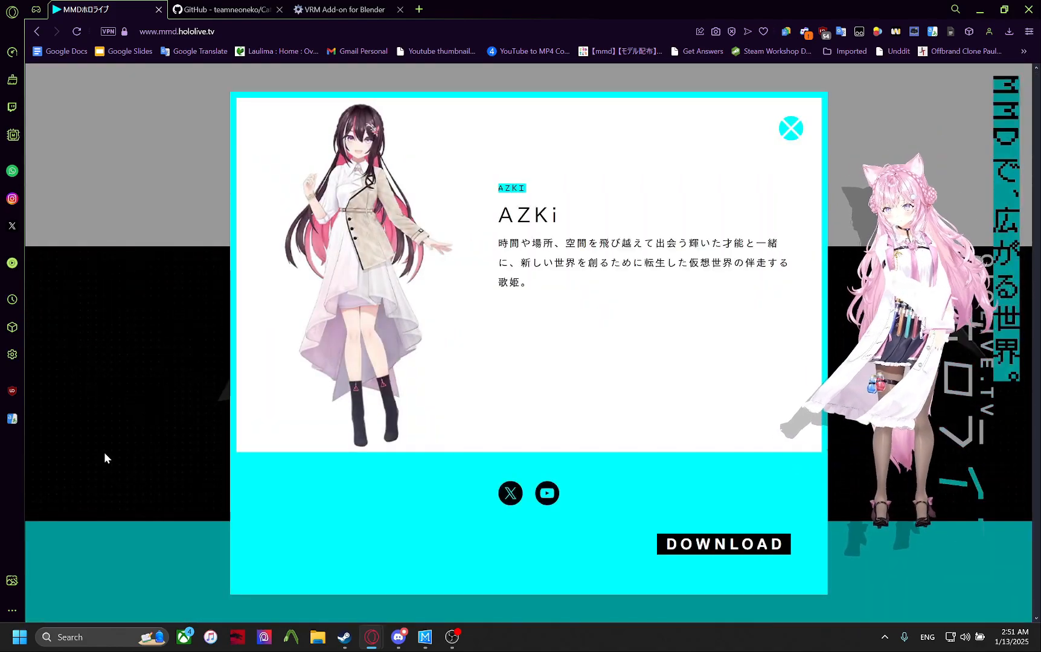
left_click(105, 457)
Download Tokino Sora's official MMD model from its Nicovideo page, reached through the portal's model carousel, agreeing to the licence terms.
left_click(541, 416)
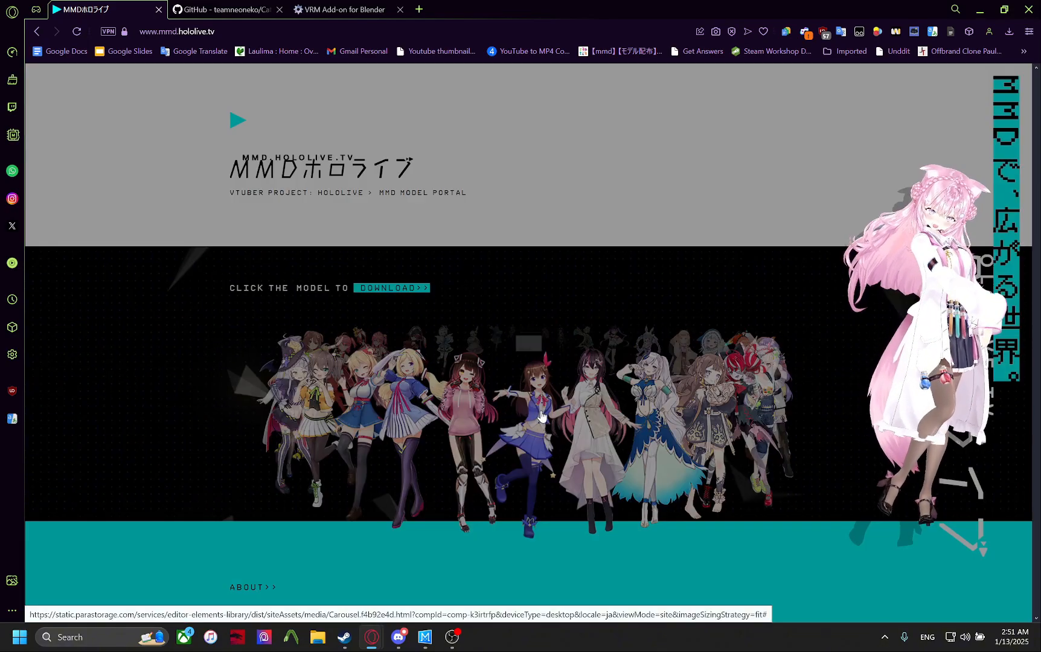
left_click(710, 489)
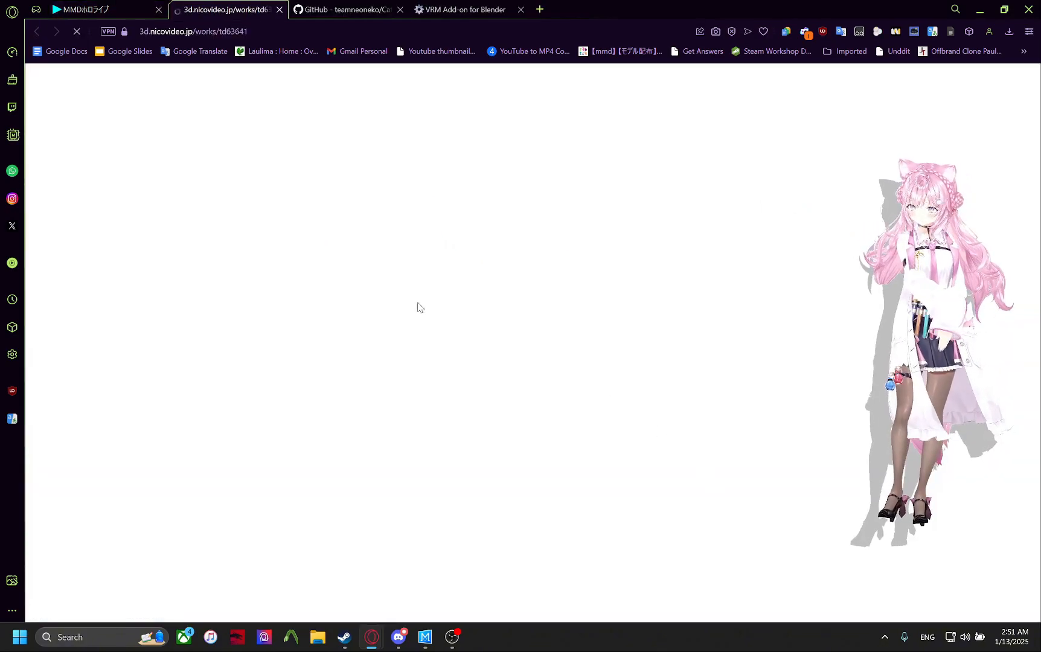
scroll(542, 332, "down", 6)
scroll(542, 332, "down", 6)
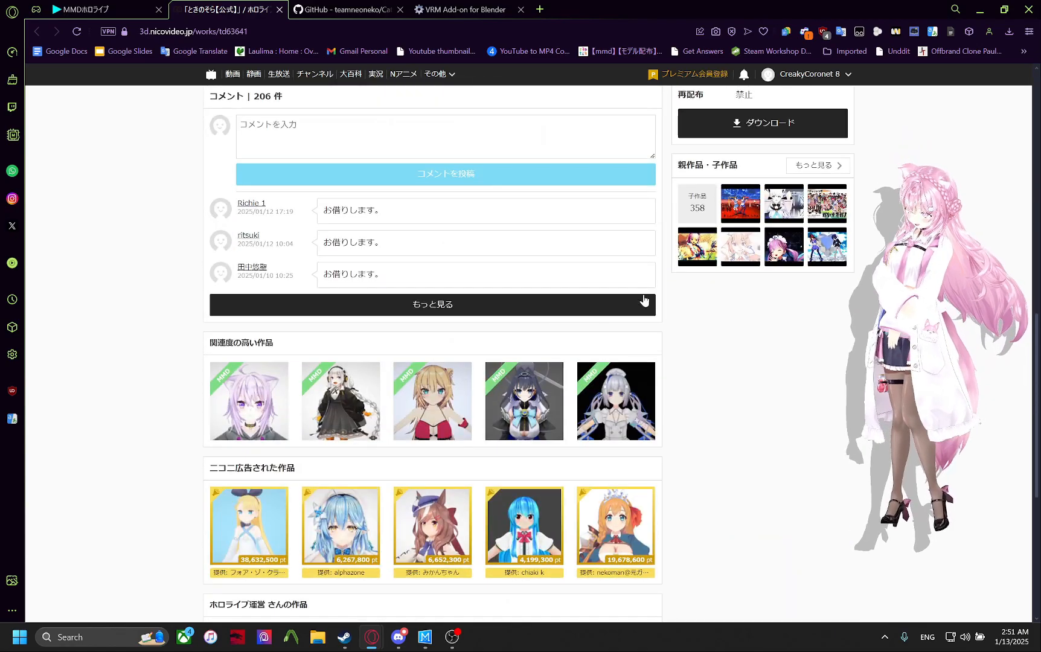
left_click(785, 125)
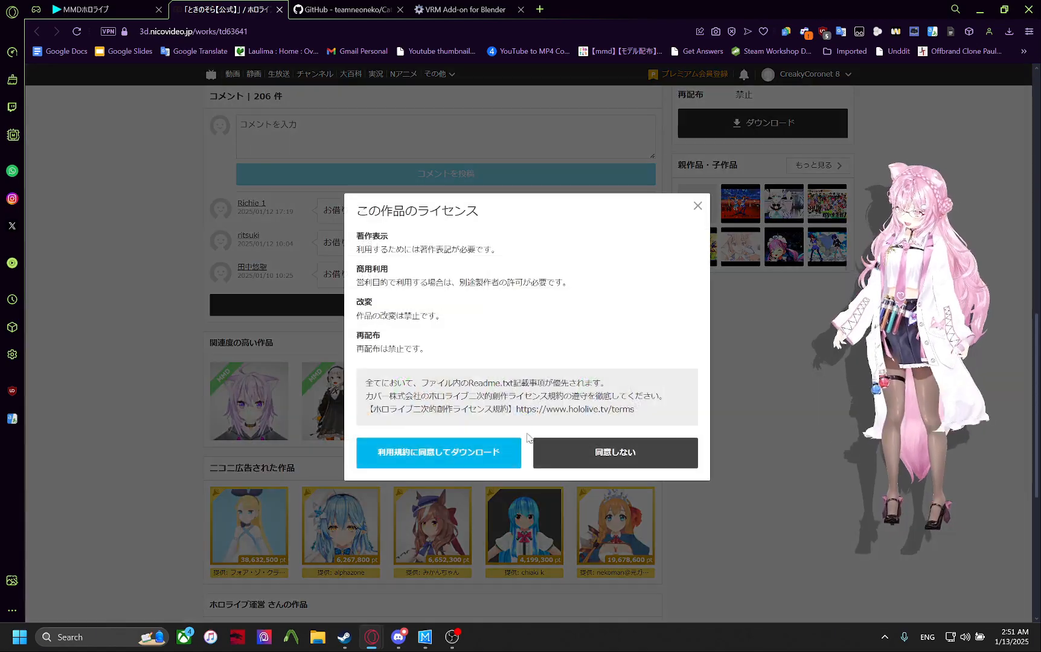
left_click(488, 452)
left_click(522, 386)
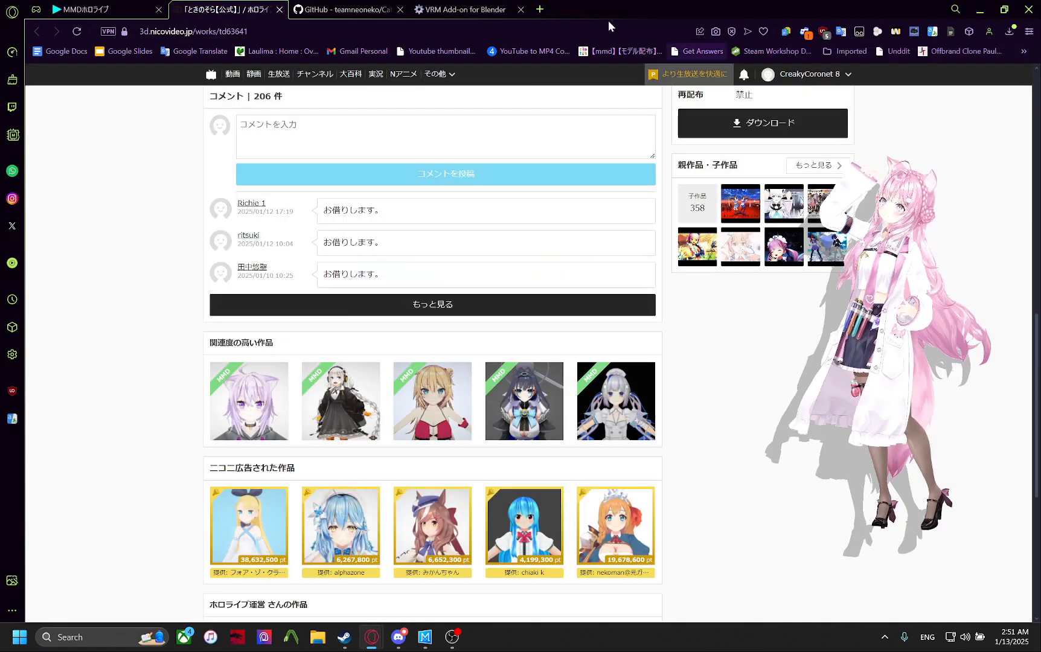
Launch Blender 4.3 and delete the default Collection together with its camera, cube and light.
left_click(116, 627)
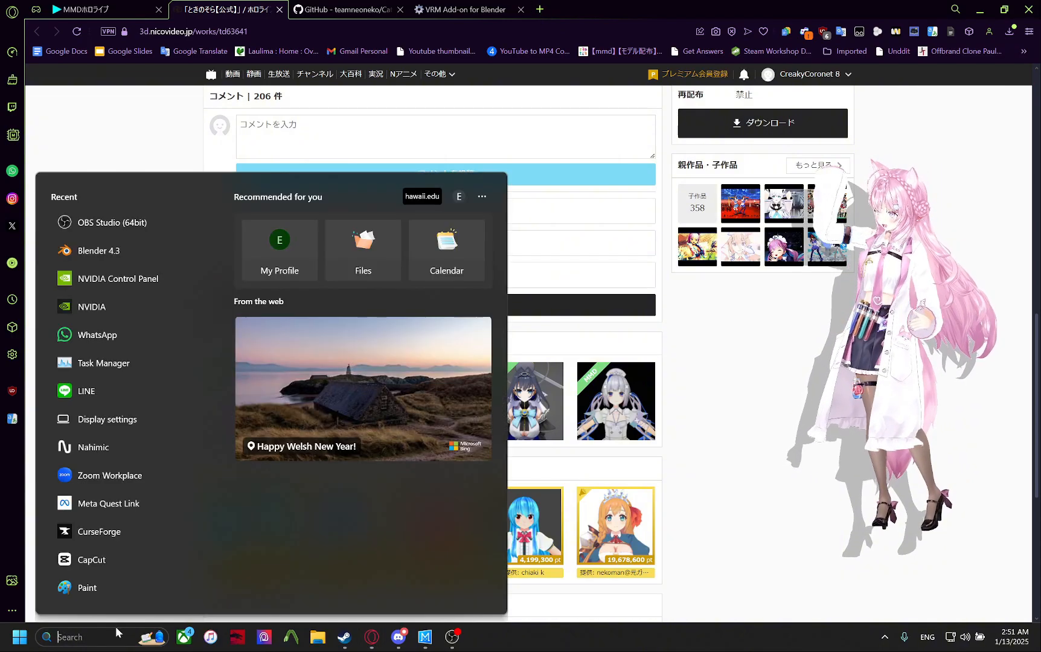
type("blender")
left_click(179, 271)
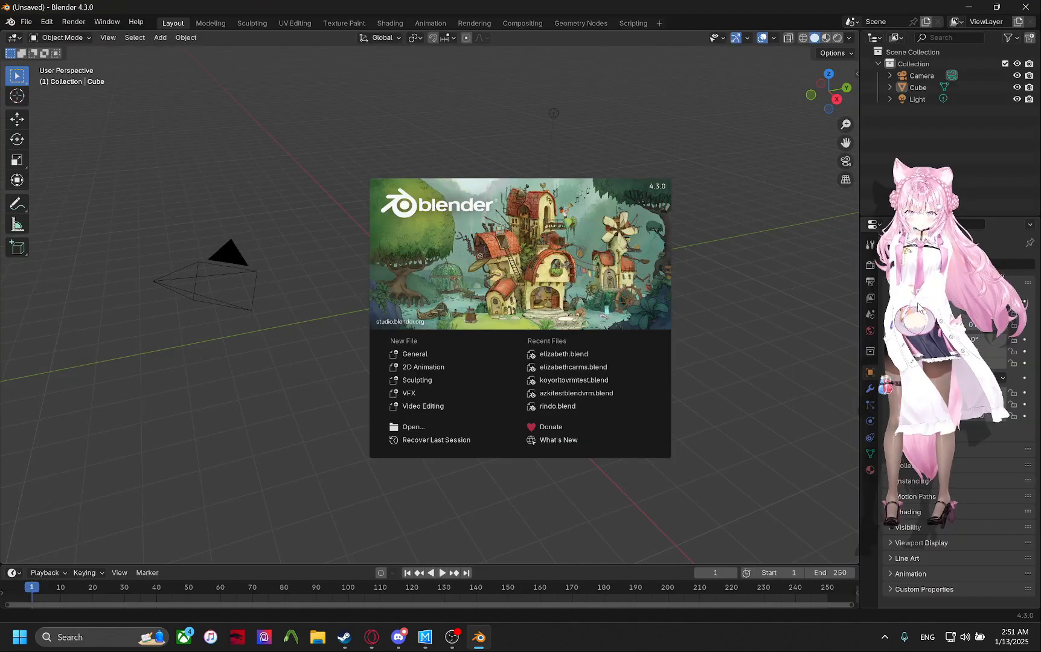
left_click(459, 361)
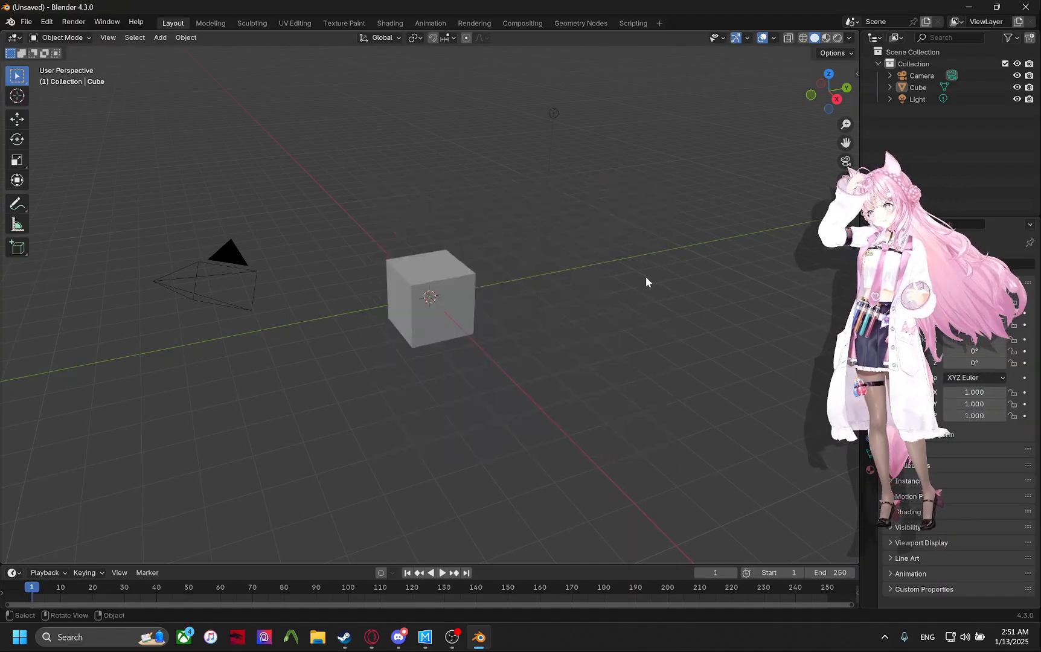
right_click(905, 63)
left_click(846, 141)
Switch the viewport to Rendered shading and show the HDRI environment as background instead of the scene world.
left_click(838, 38)
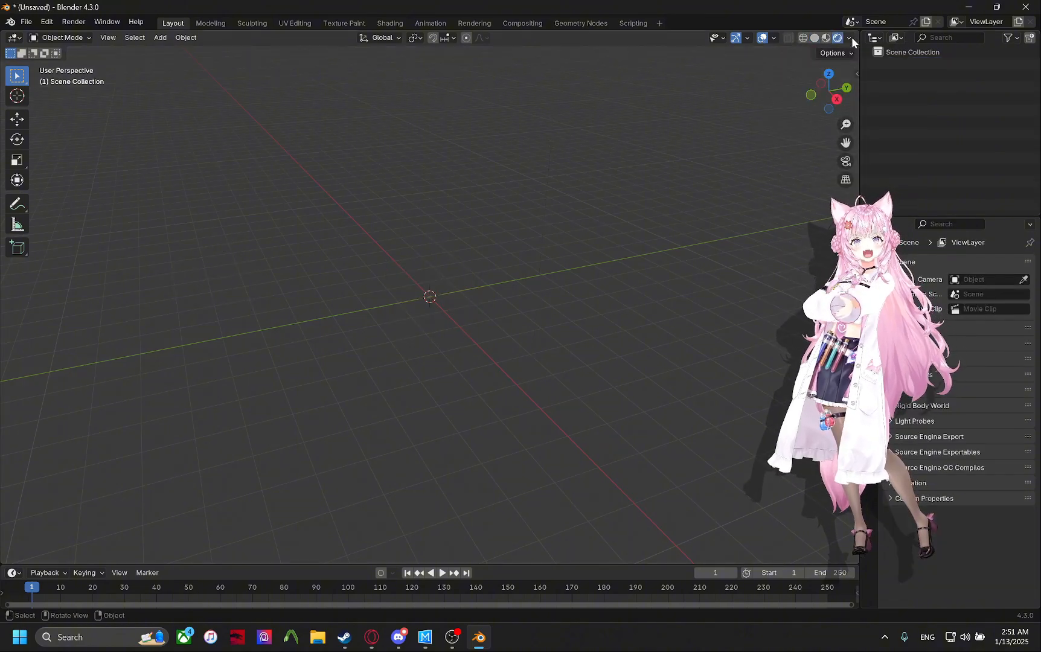
left_click(850, 38)
left_click(809, 108)
left_click_drag(817, 190, 837, 206)
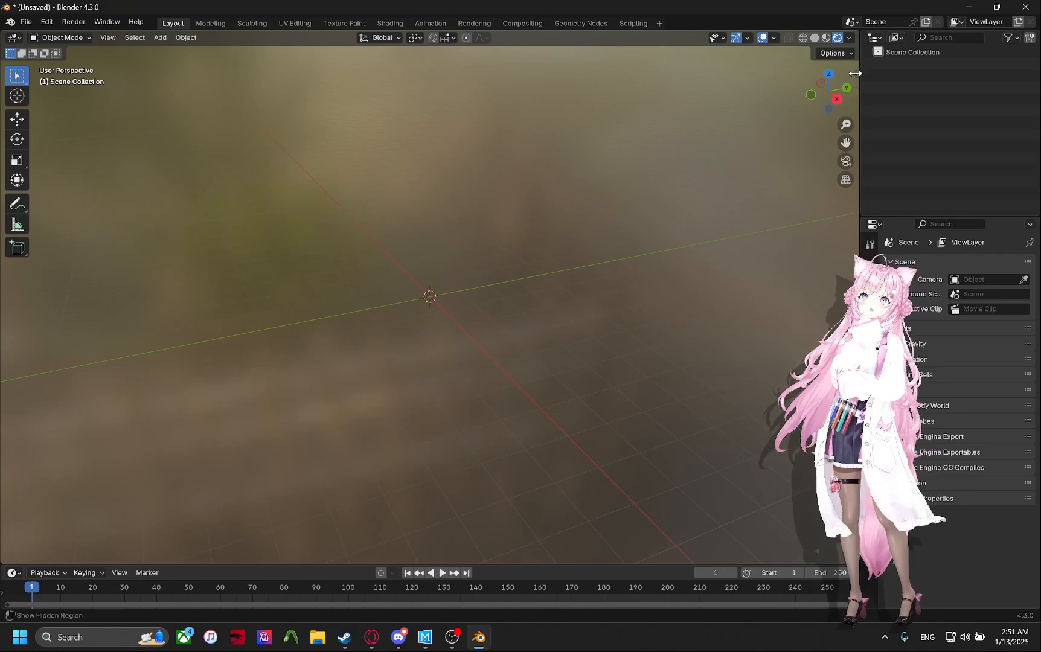
Start an MMD model import with the Cats plugin and set its bone renaming dictionary to Internal Dictionary.
left_click(856, 73)
left_click(852, 155)
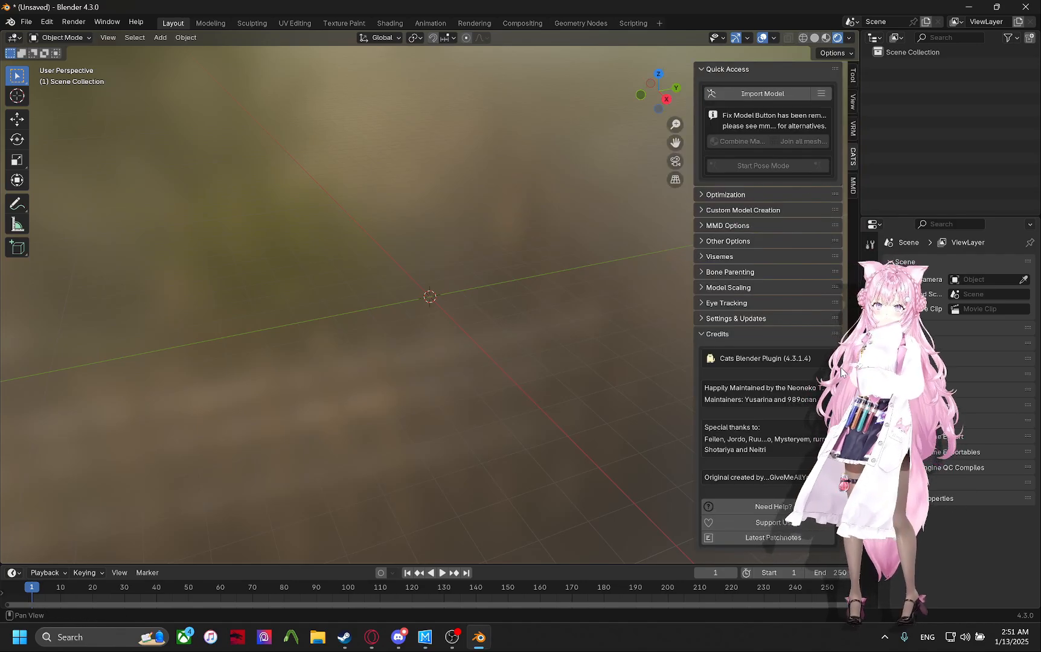
left_click(785, 94)
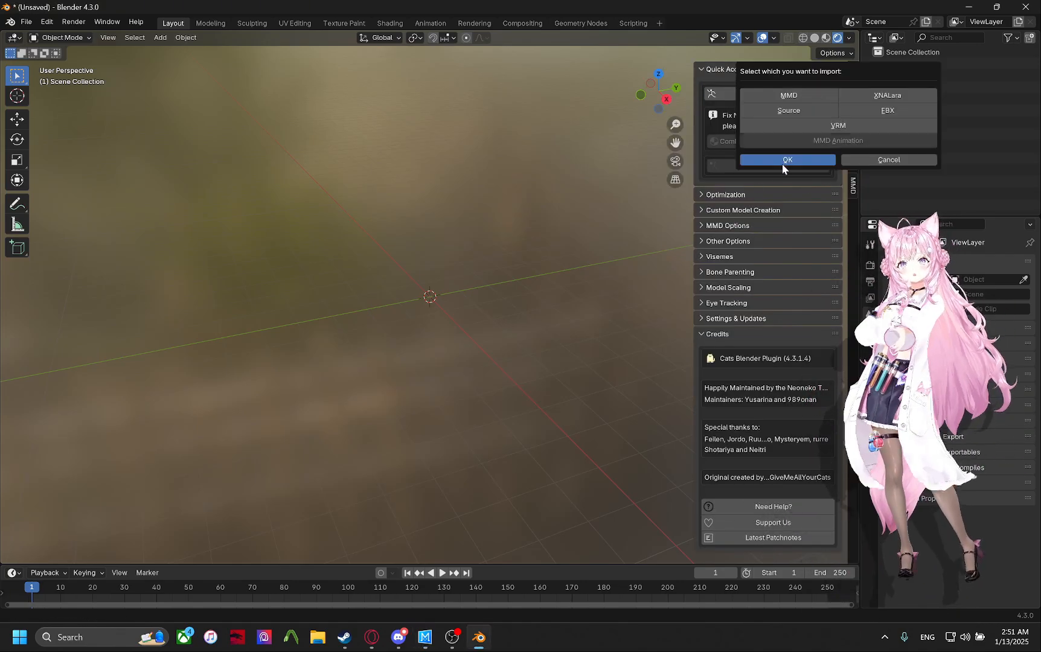
left_click(776, 96)
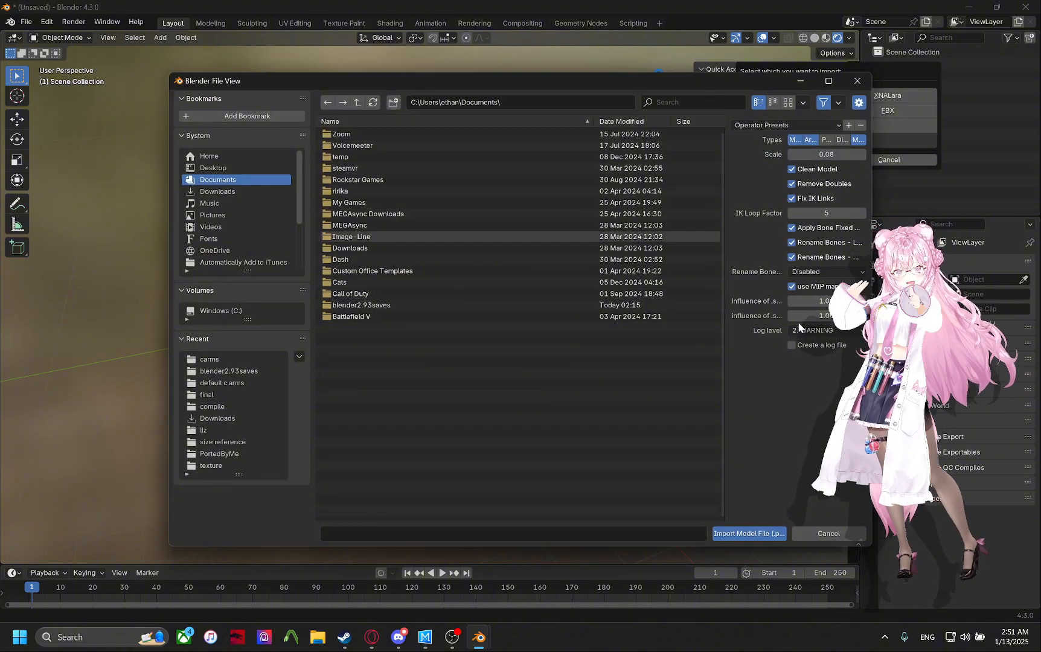
left_click(809, 271)
left_click(787, 295)
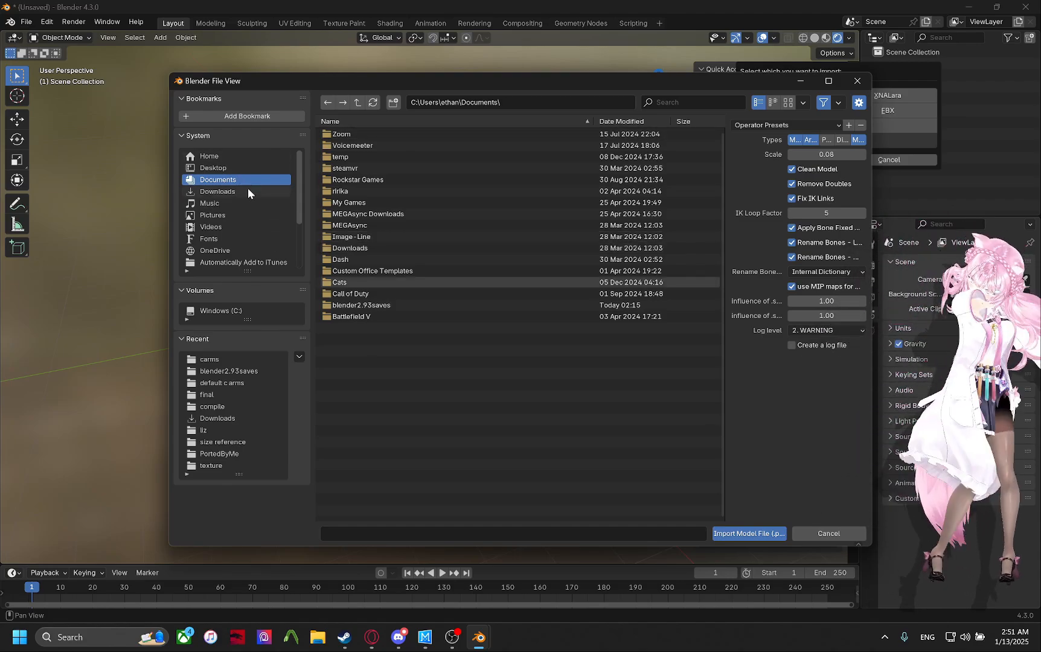
left_click(248, 192)
scroll(359, 342, "down", 10)
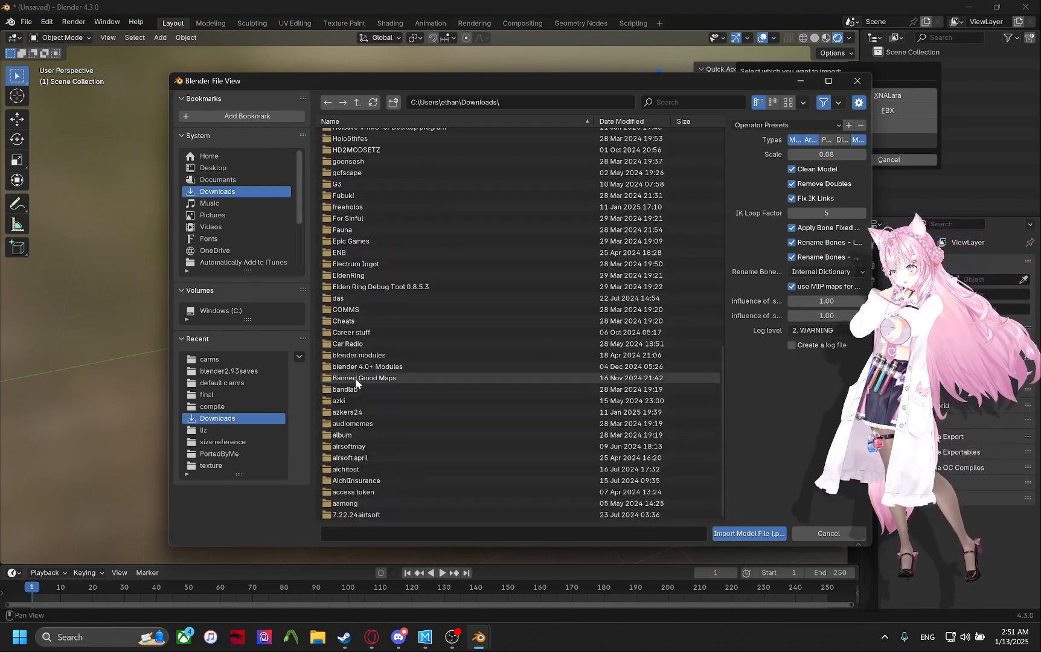
scroll(420, 298, "up", 10)
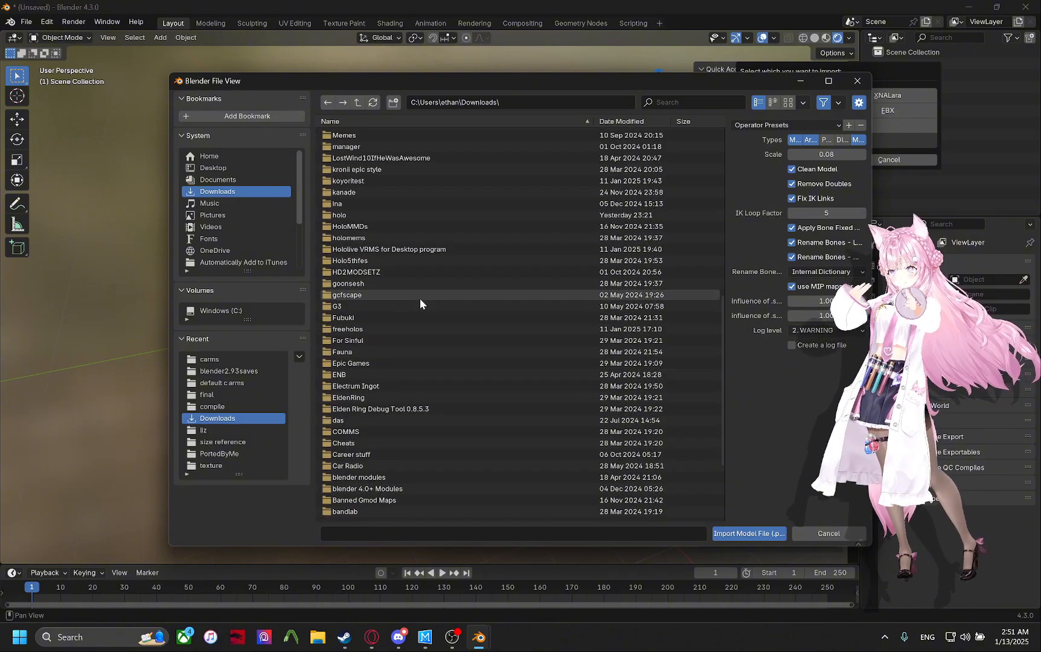
left_click(799, 80)
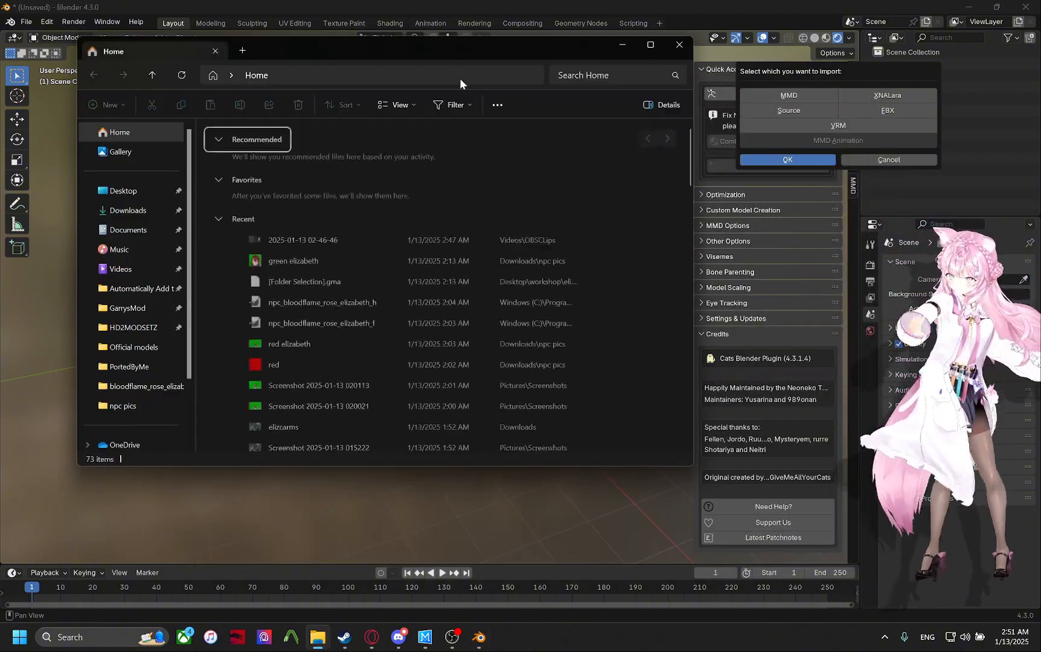
Extract all model and texture files from the ときのそら公式mmd_ver2.1 archive in Bandizip into the tokino sora folder in Downloads.
left_click_drag(432, 50, 0, 108)
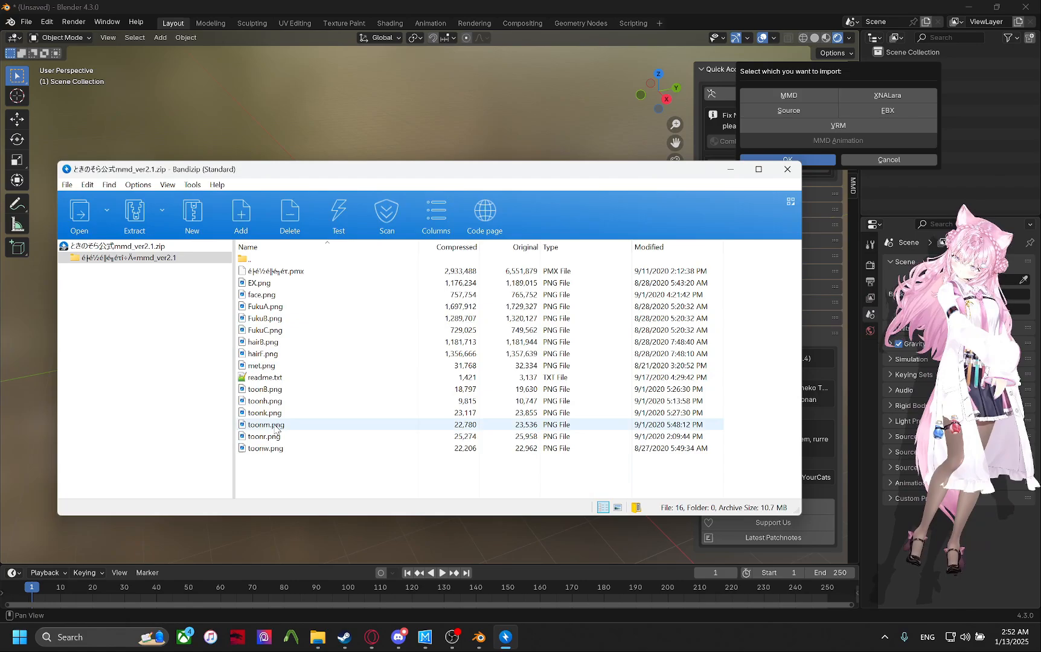
left_click_drag(279, 470, 329, 273)
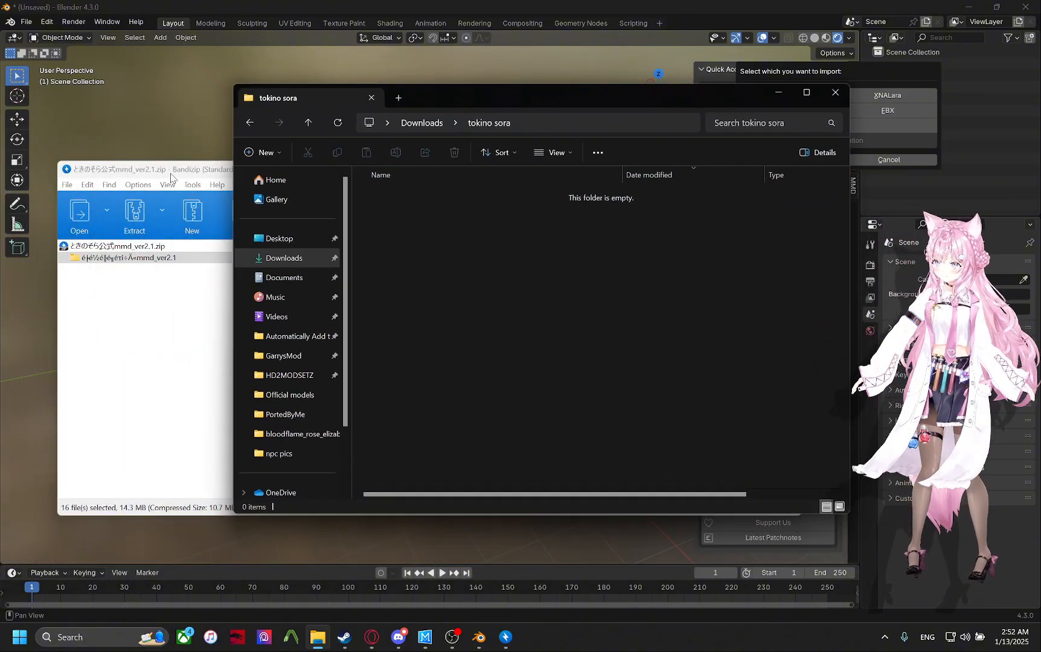
left_click(170, 178)
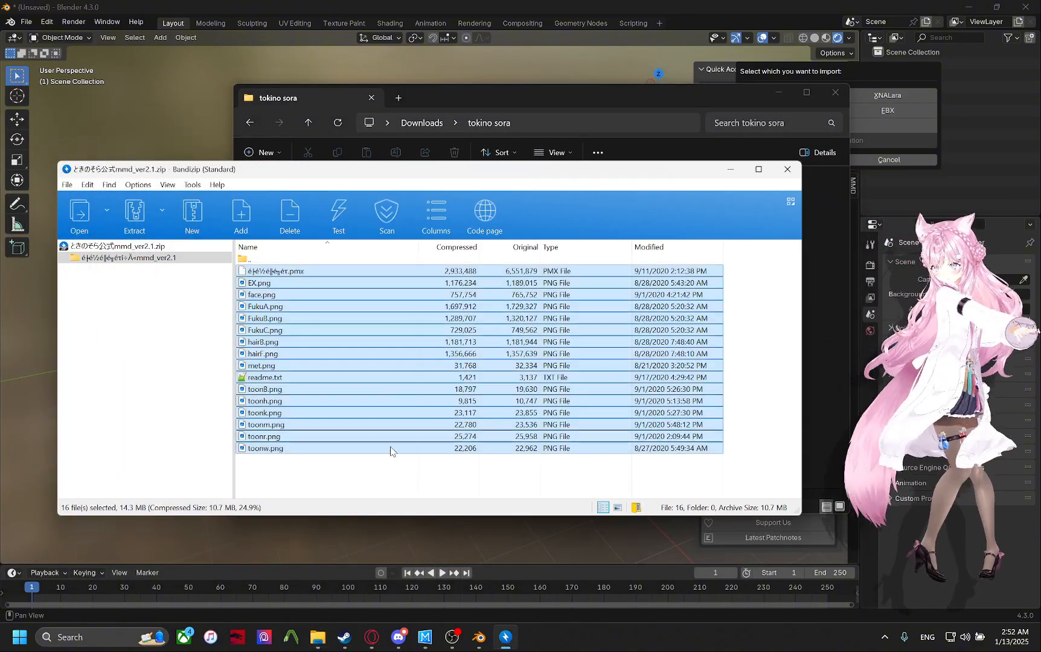
left_click_drag(468, 191, 456, 314)
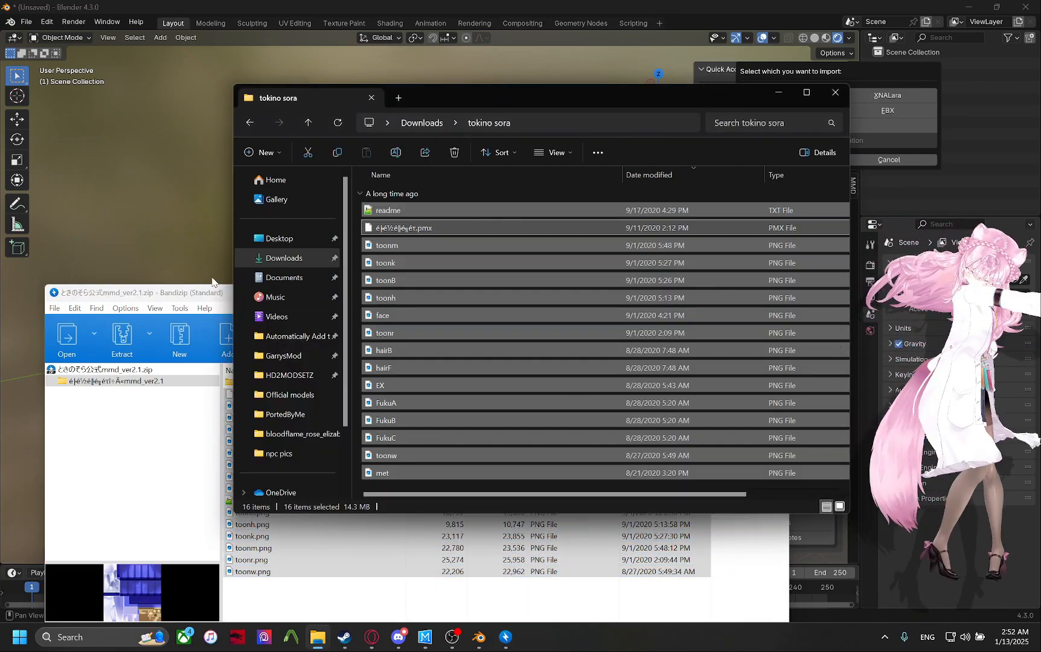
left_click(212, 293)
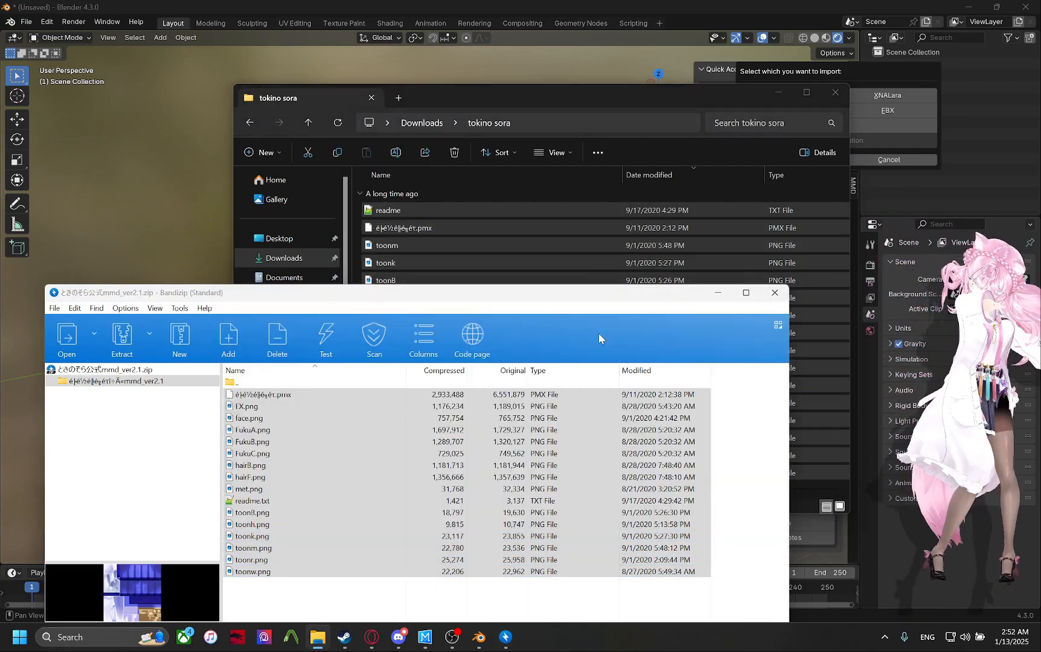
left_click(716, 299)
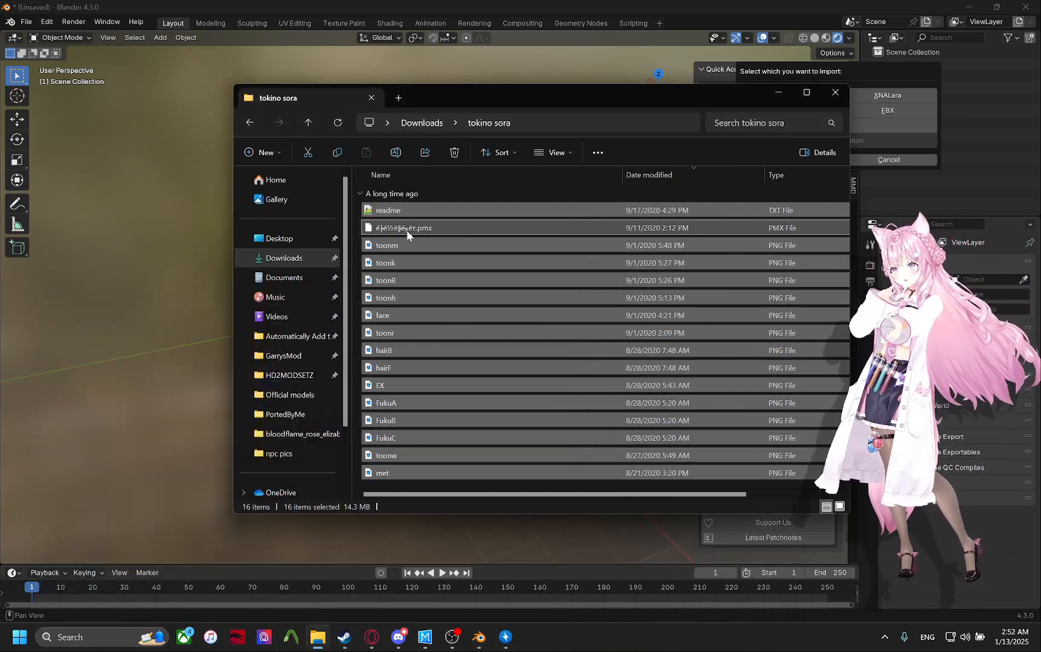
Rename the extracted PMX file to tokinosora.pmx and move the folder window clear of Blender's import options.
left_click(414, 228)
left_click(414, 228)
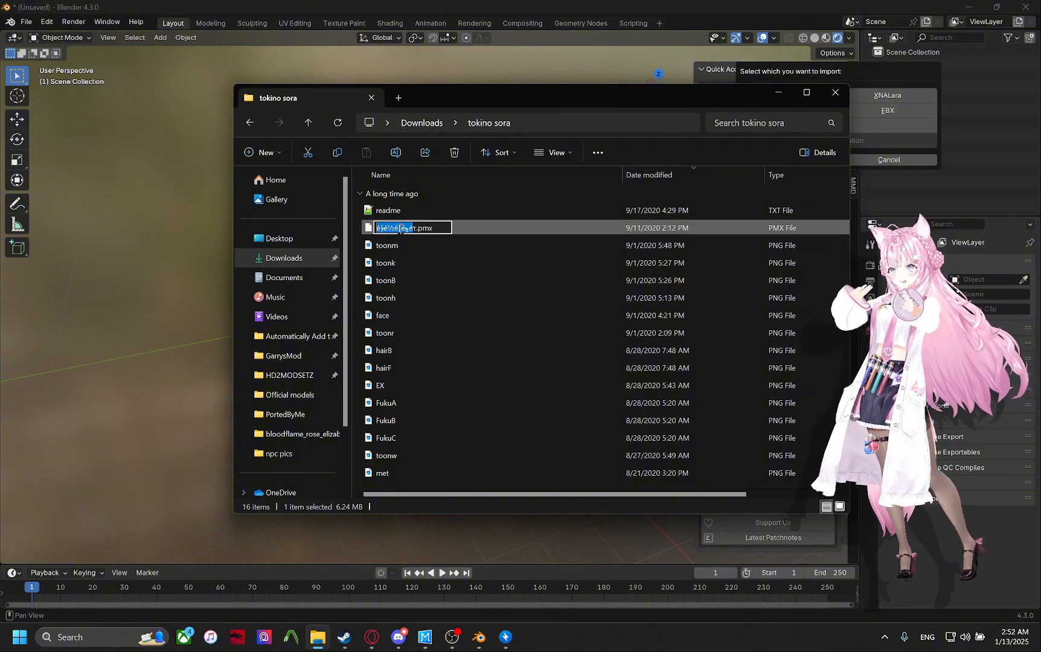
type("tokinosora")
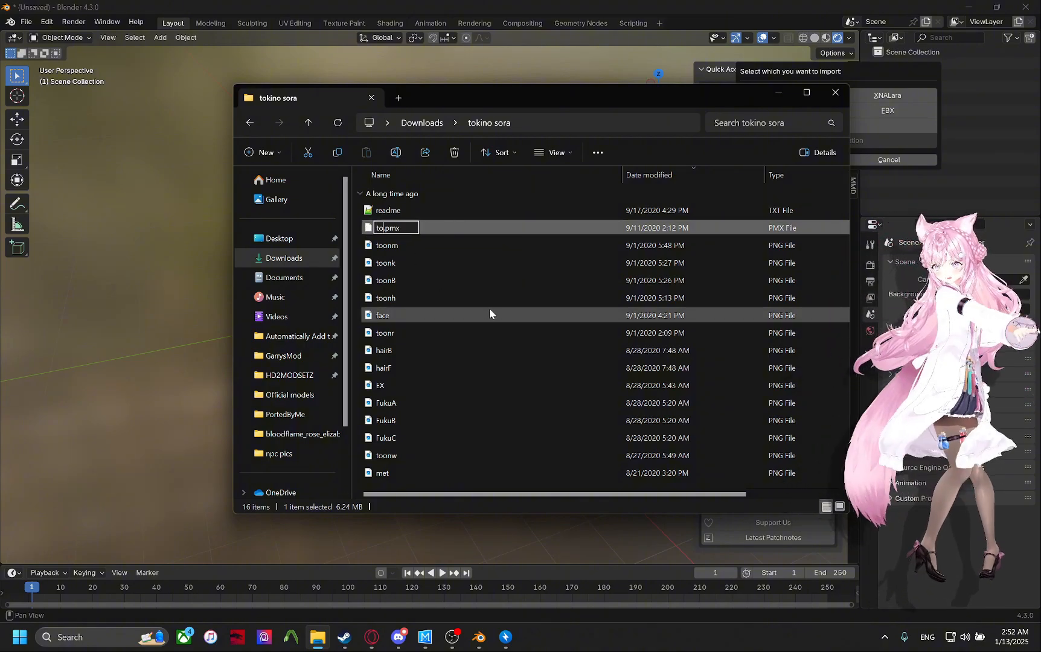
key("Return")
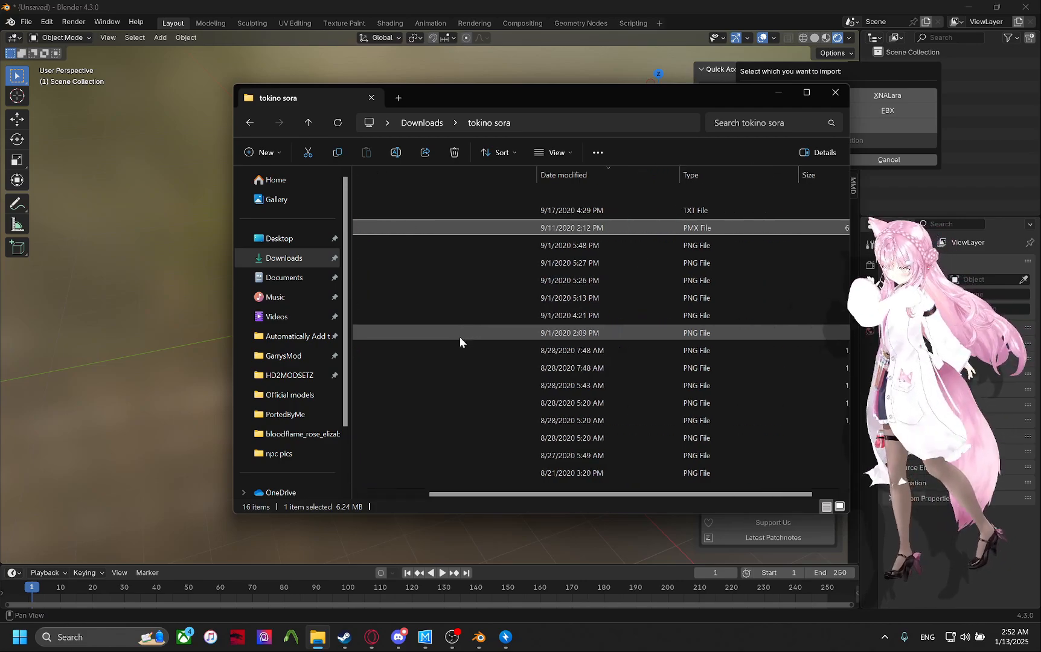
left_click_drag(628, 97, 437, 90)
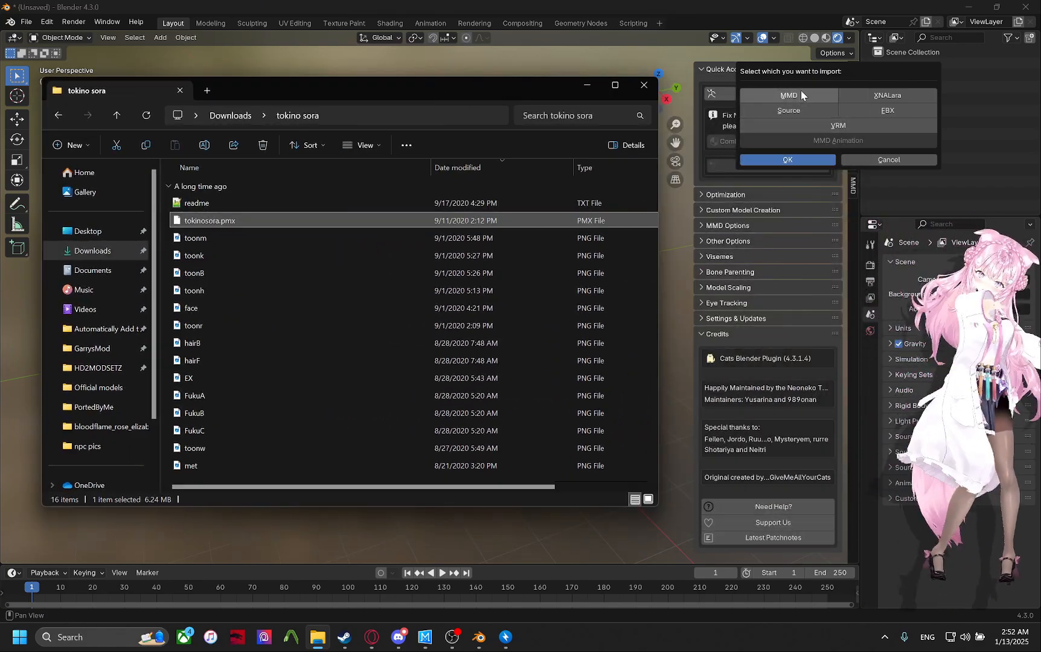
Reopen the MMD model import in Blender, refresh the Downloads listing and open the tokino sora folder.
left_click(789, 96)
scroll(443, 377, "down", 5)
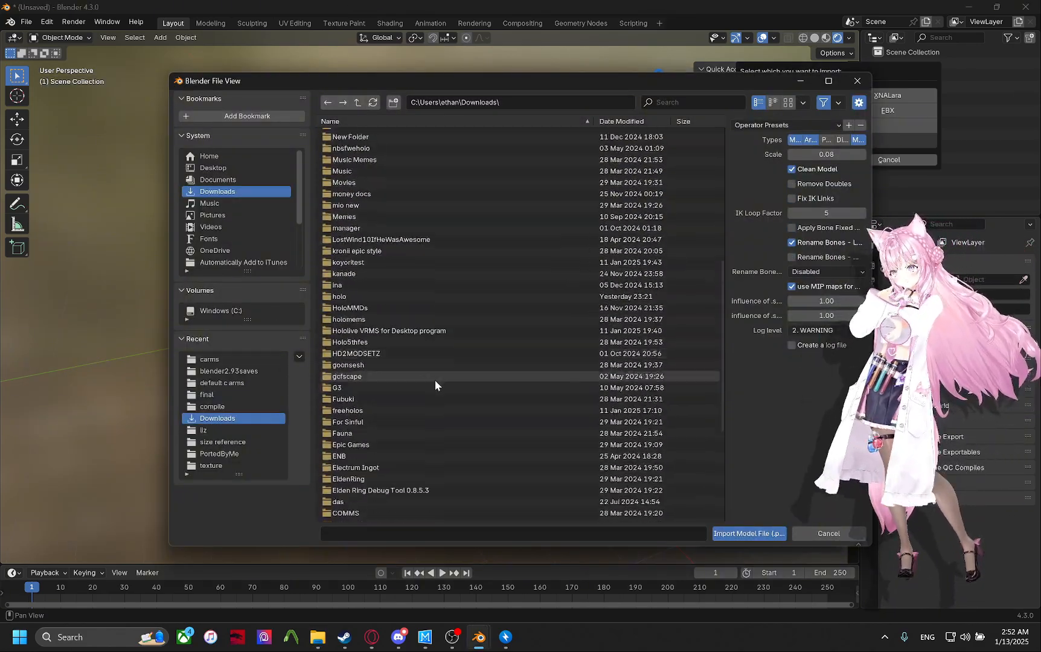
scroll(393, 455, "down", 3)
scroll(386, 454, "up", 8)
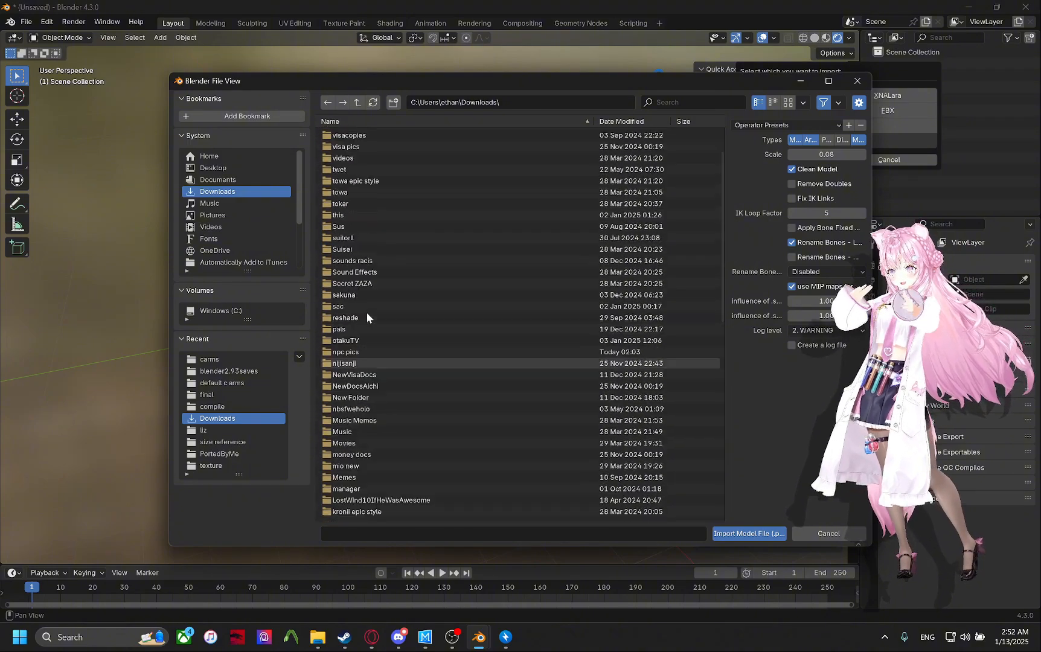
scroll(364, 272, "up", 2)
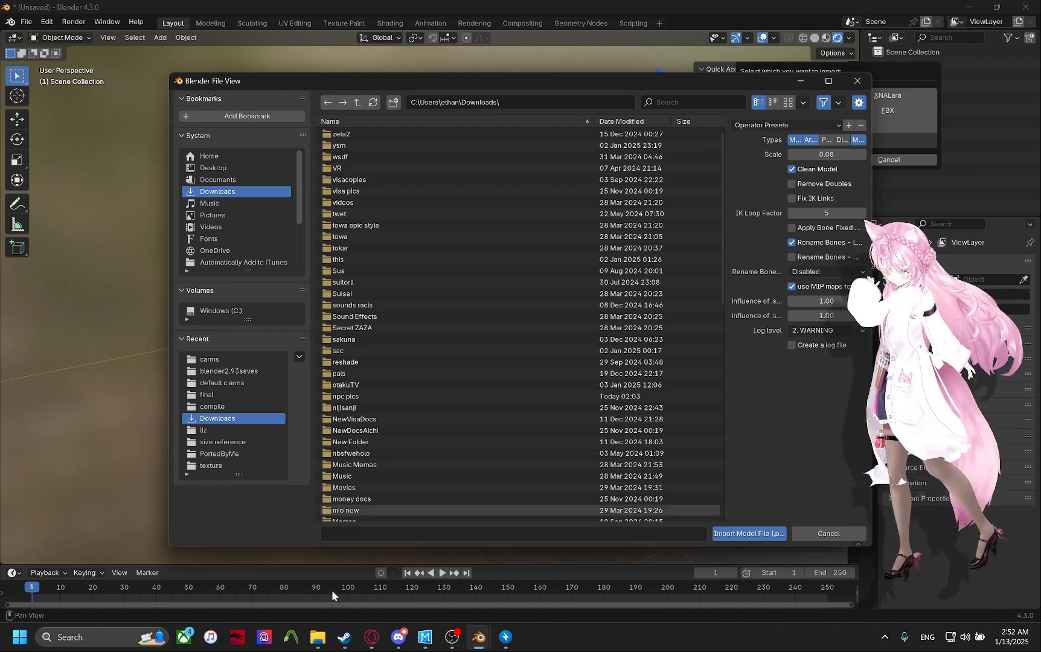
left_click(317, 637)
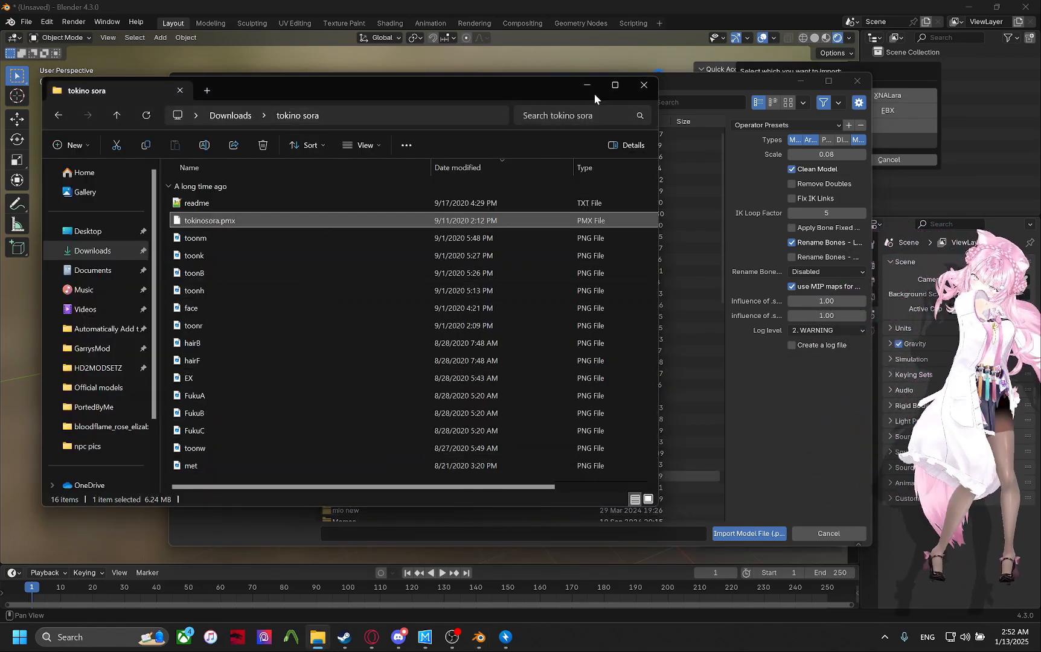
left_click(593, 91)
scroll(384, 358, "down", 2)
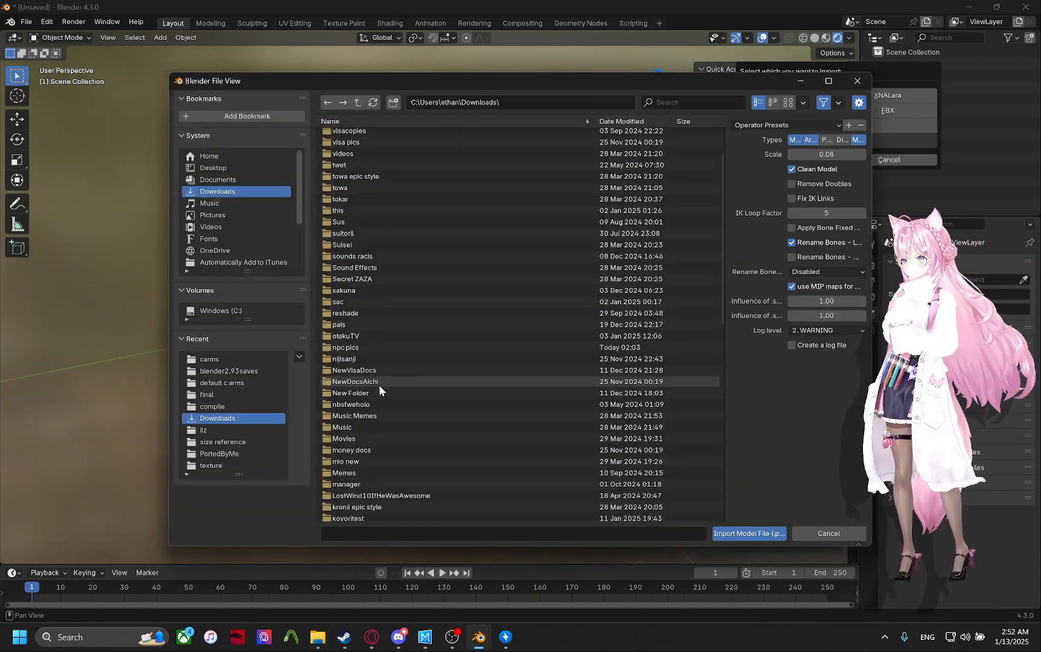
scroll(379, 384, "down", 15)
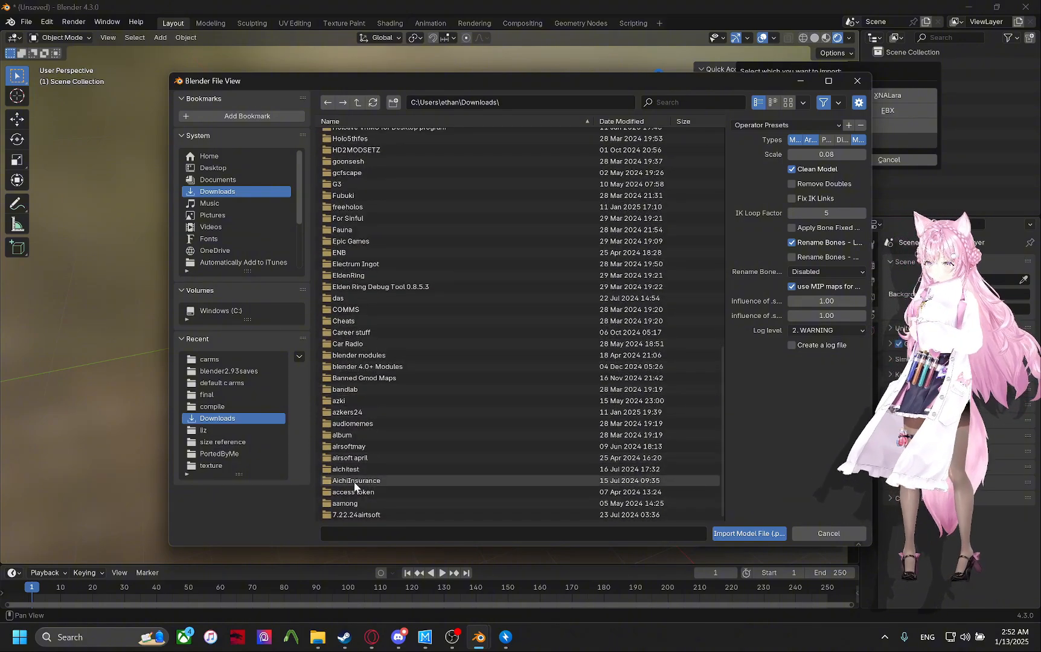
scroll(354, 486, "up", 17)
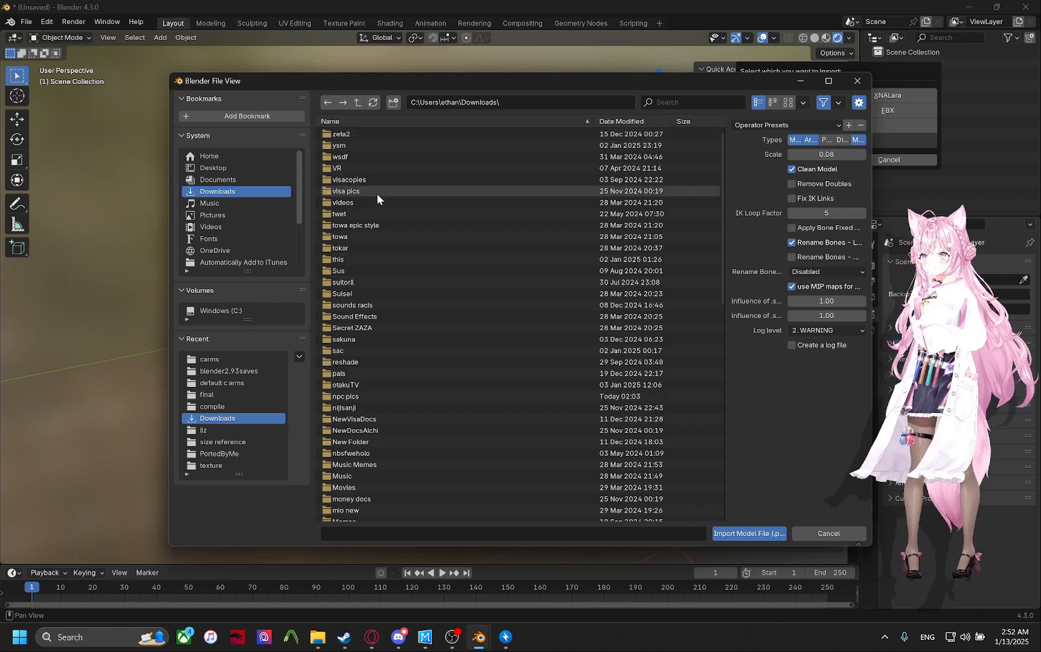
scroll(347, 386, "down", 5)
left_click(242, 418)
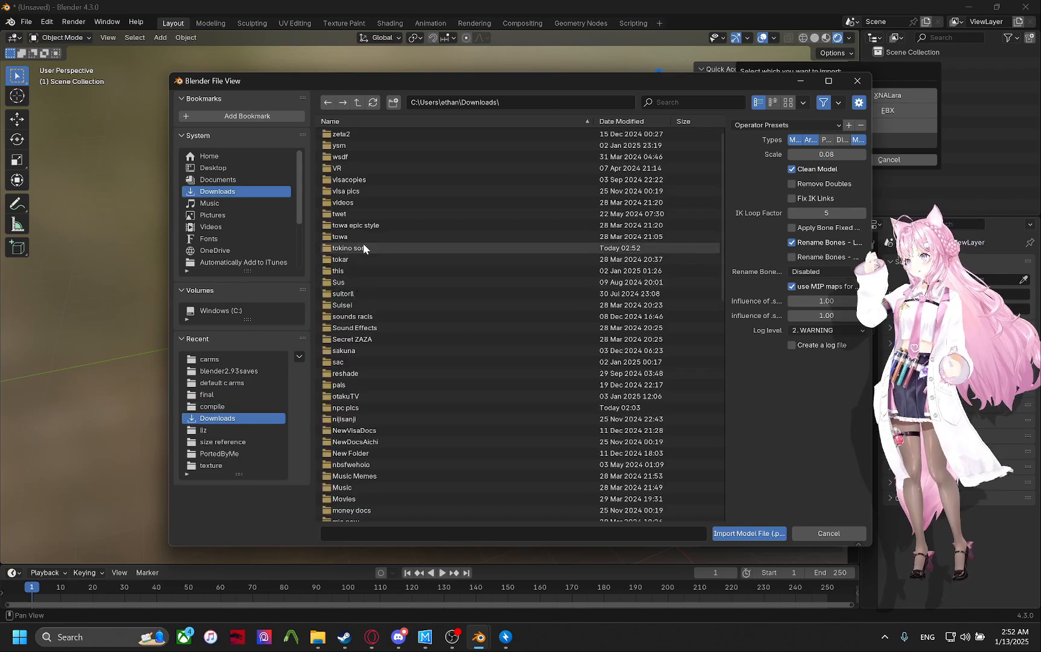
double_click(355, 249)
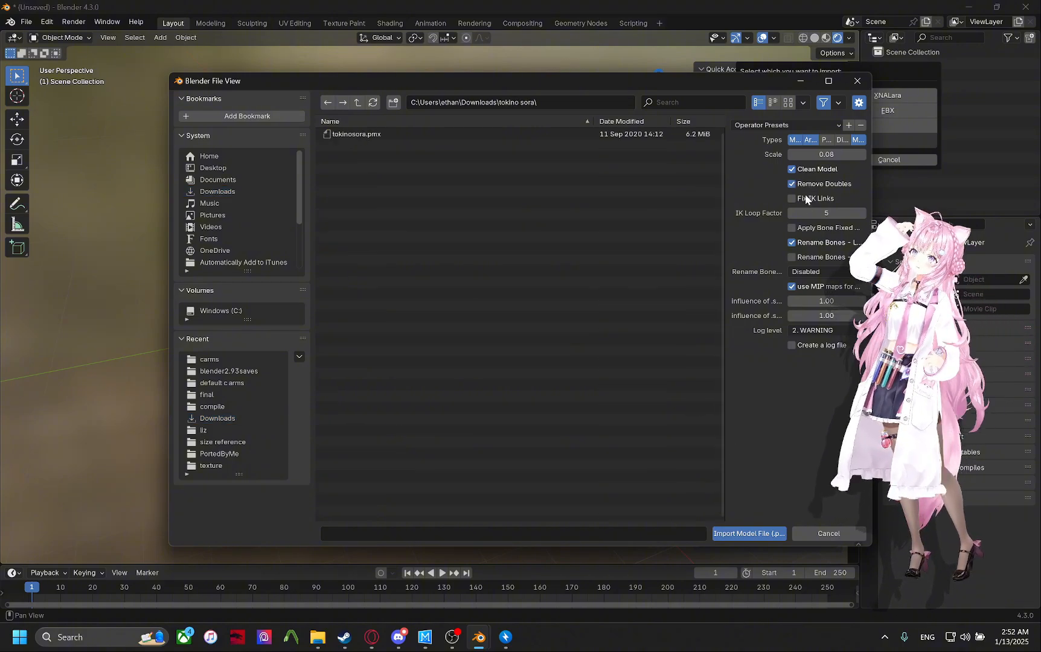
Import tokinosora.pmx with Remove Doubles, Fix IK Links and the remaining bone options enabled and bone renaming set to Internal Dictionary.
left_click_drag(806, 199, 803, 258)
left_click(812, 272)
left_click(812, 298)
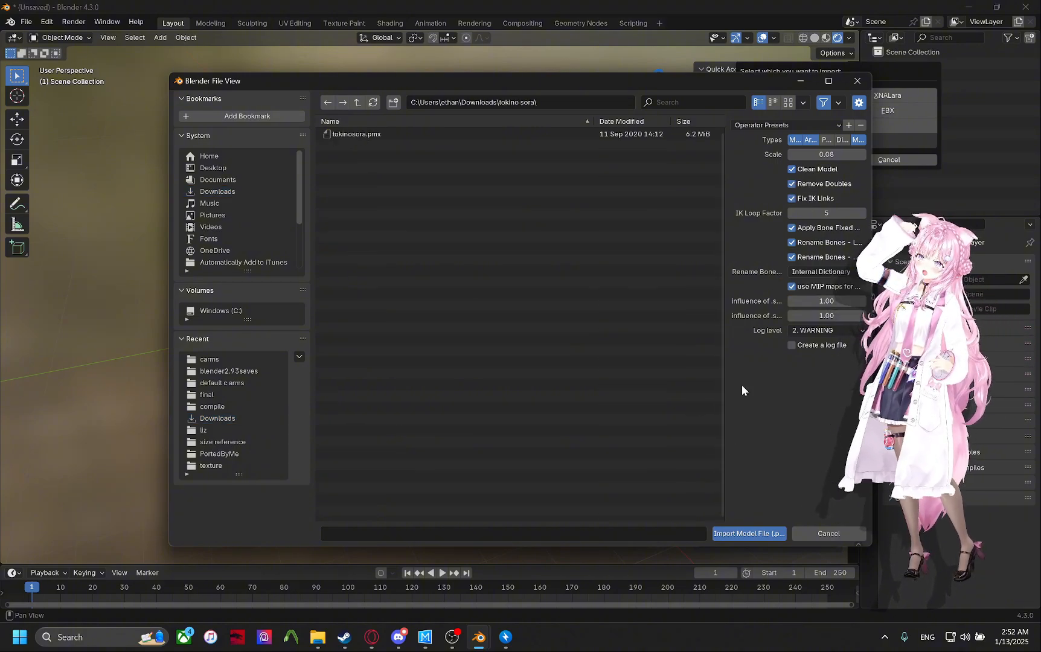
left_click(748, 533)
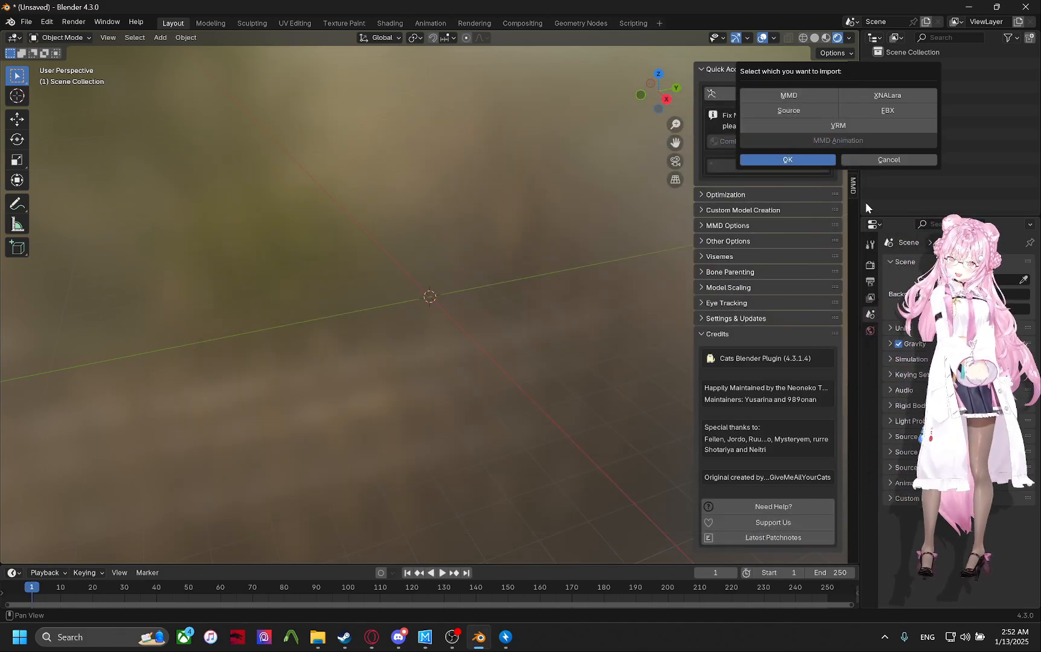
left_click(785, 161)
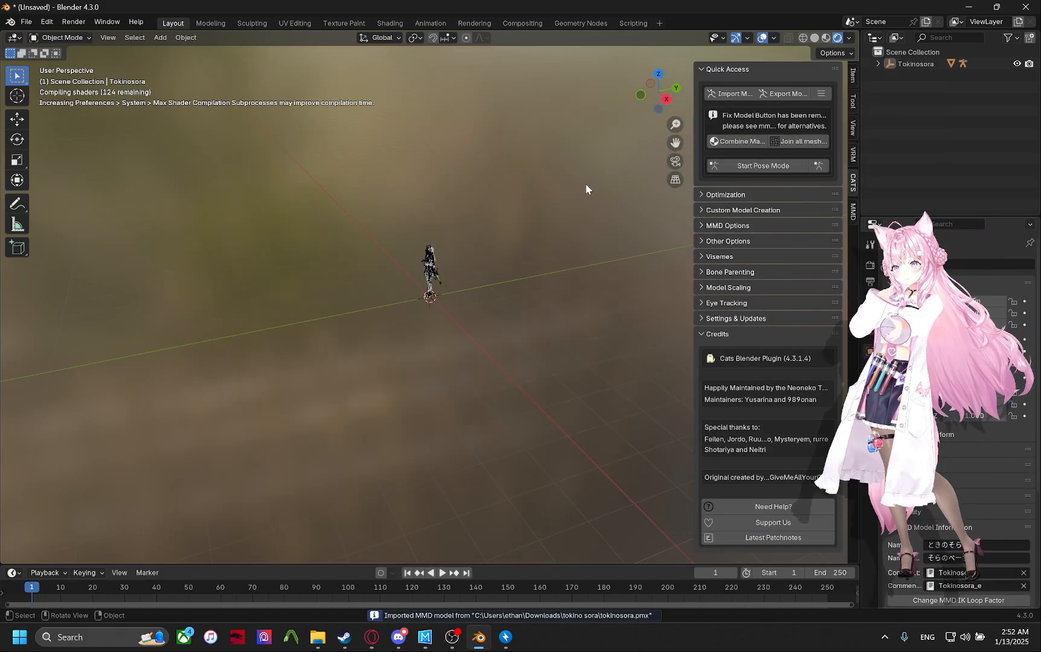
Examine the imported Tokino Sora model and its textures from the front, both close up and at full length.
scroll(469, 215, "up", 5)
middle_click_drag(468, 215, 573, 193)
scroll(568, 190, "up", 2)
scroll(456, 266, "up", 4)
middle_click_drag(463, 152, 463, 247, "shift")
middle_click_drag(464, 246, 471, 389, "shift")
scroll(471, 392, "down", 4)
scroll(518, 282, "up", 1)
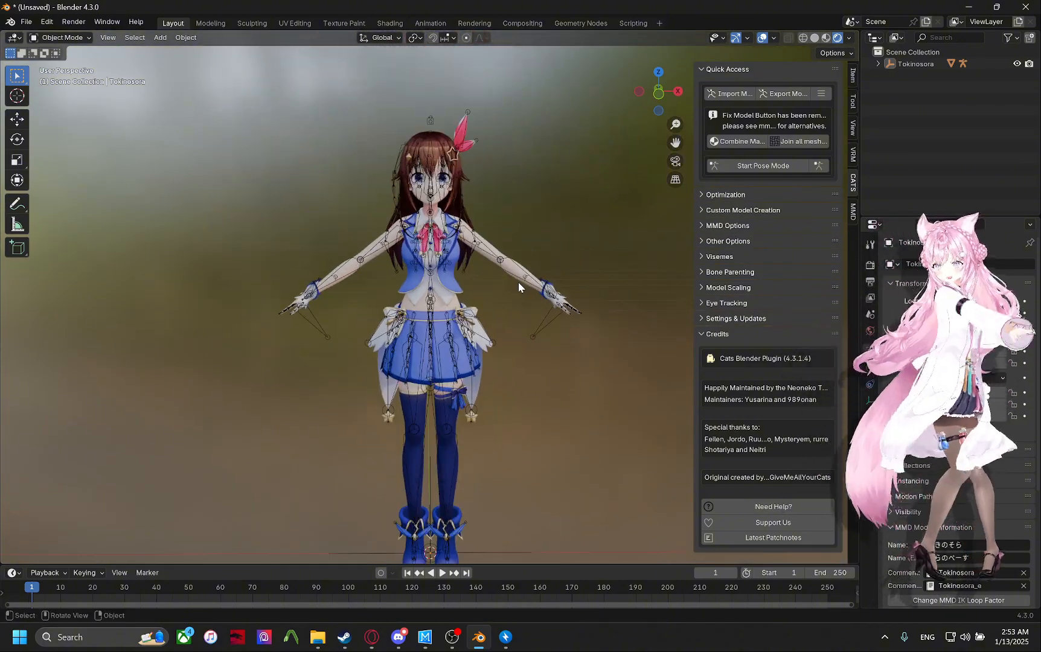
scroll(518, 282, "down", 1)
scroll(518, 282, "up", 1)
scroll(518, 282, "down", 4)
Select all parts of the imported model and expand its hierarchy down to the armature and mesh.
key("a")
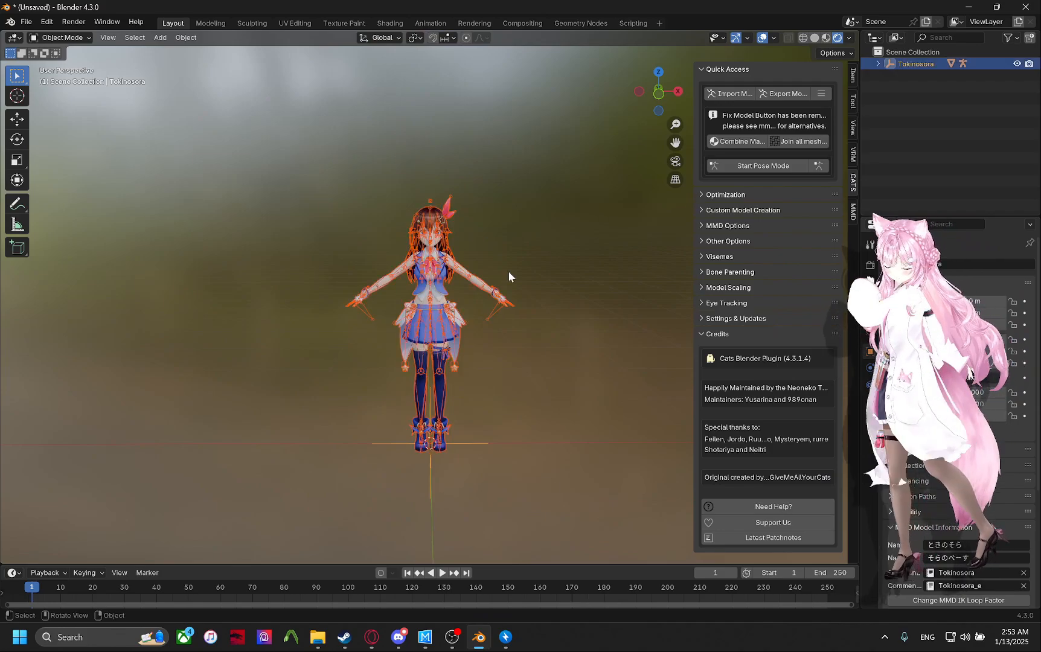
left_click(878, 64)
left_click(889, 75)
key("alt+a")
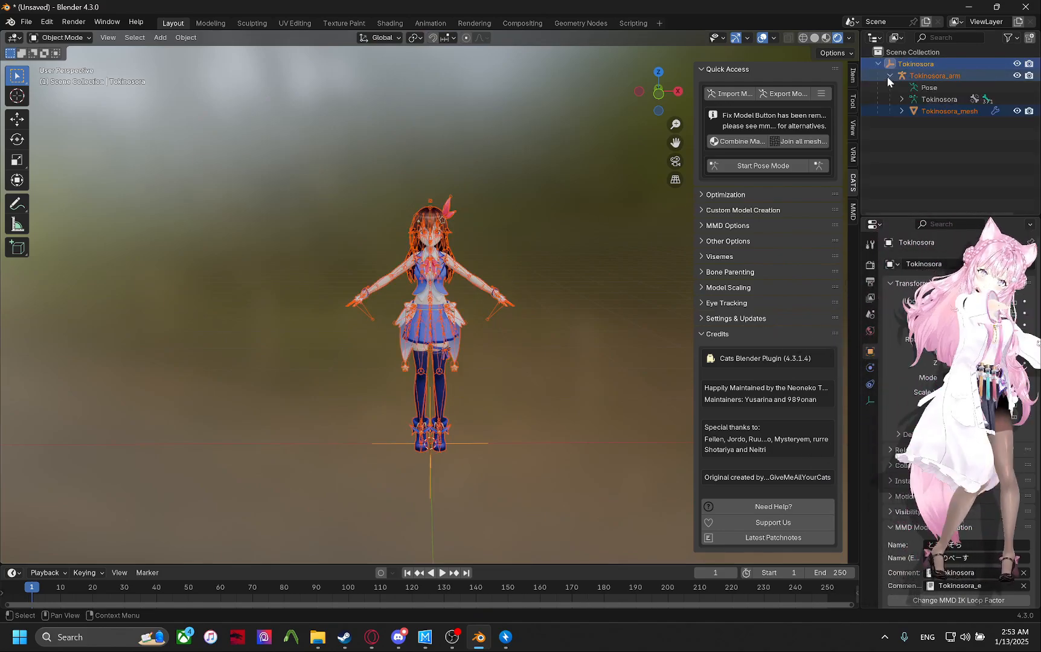
scroll(523, 340, "up", 4)
key("a")
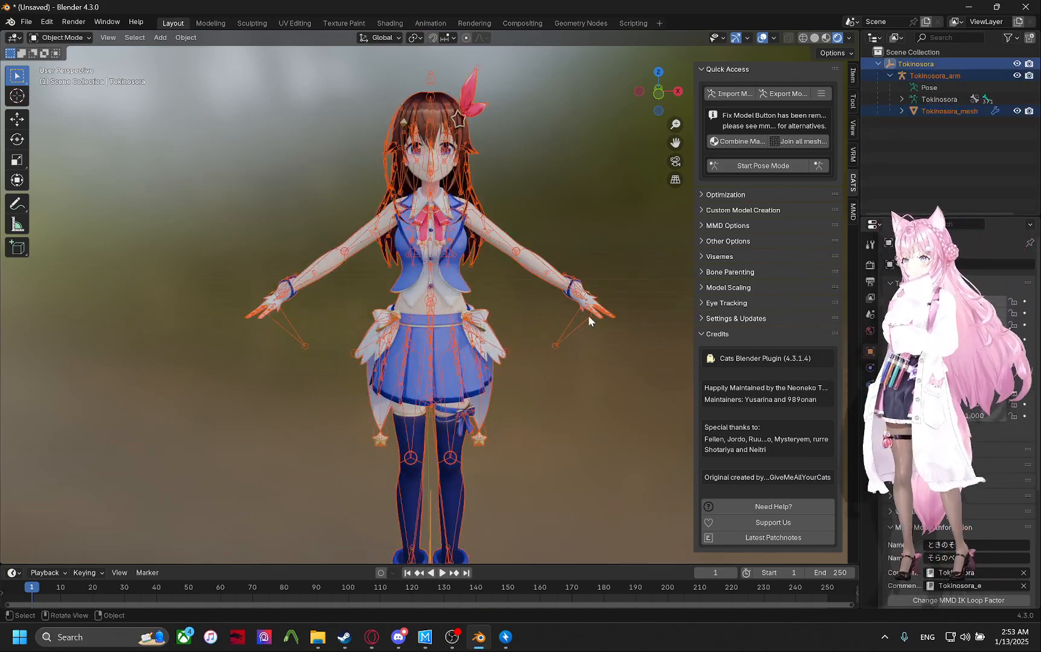
Run Fix MMD Model from the Cats plugin on the selected model and accept its compatibility notice.
left_click(710, 243)
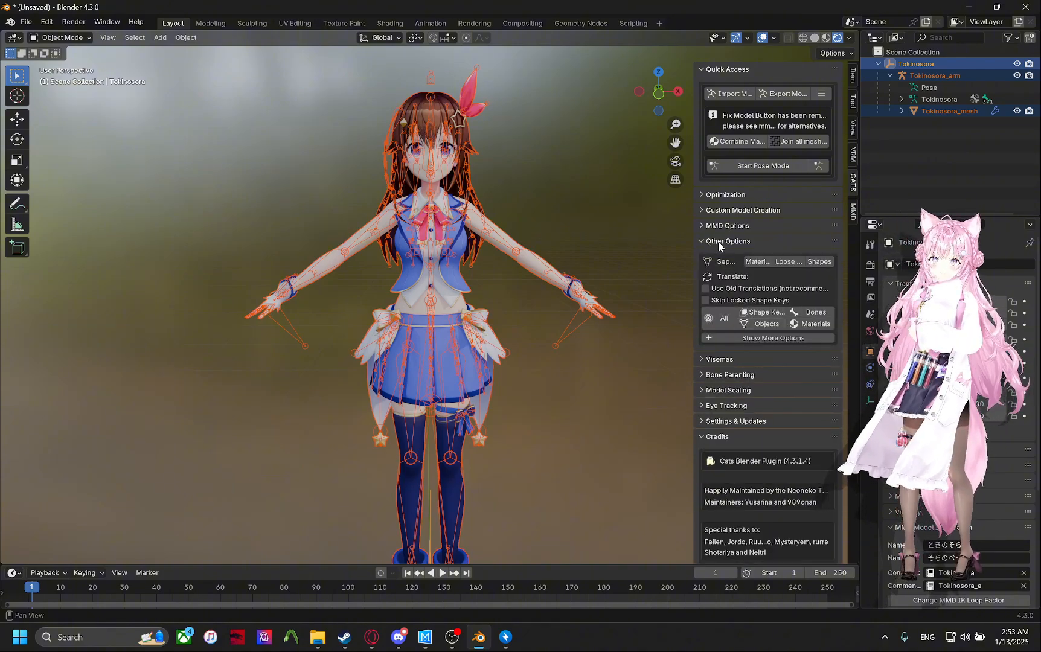
left_click(725, 225)
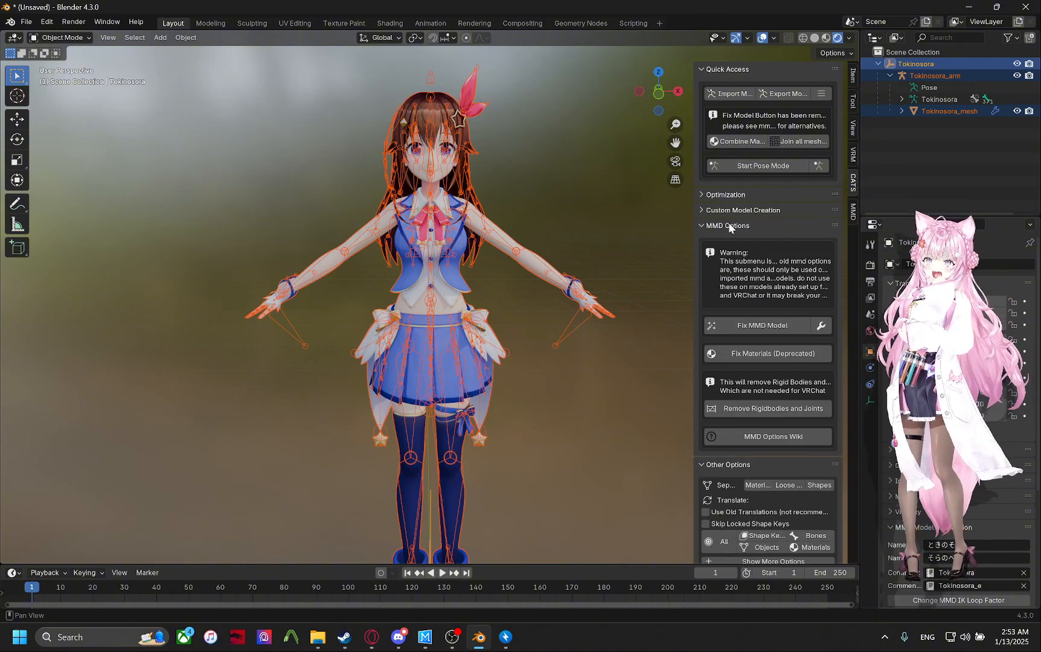
left_click(775, 325)
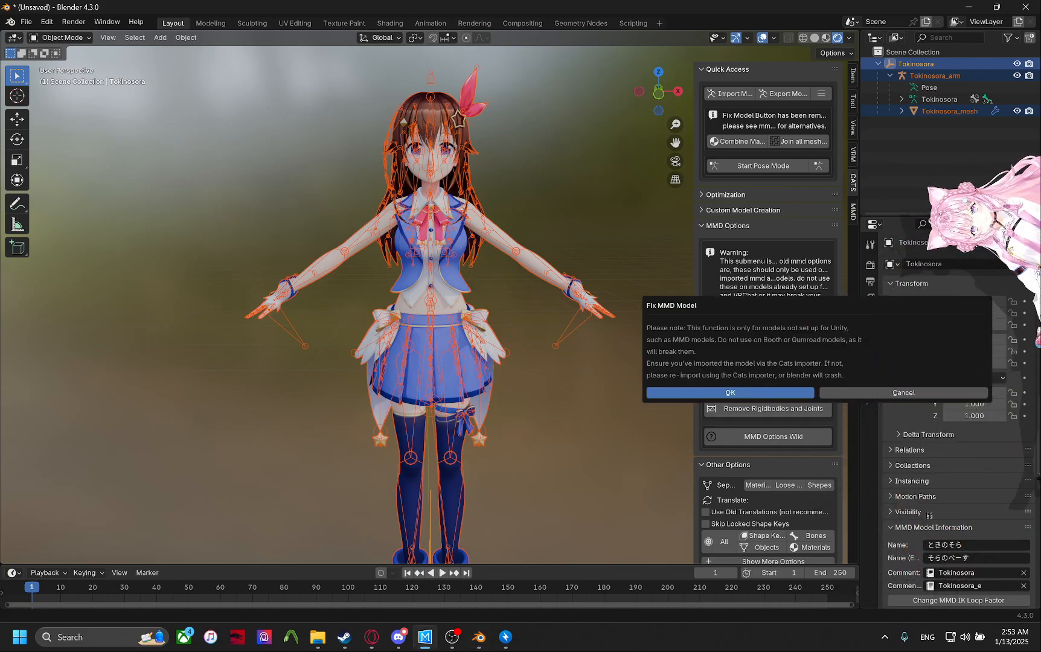
key("Return")
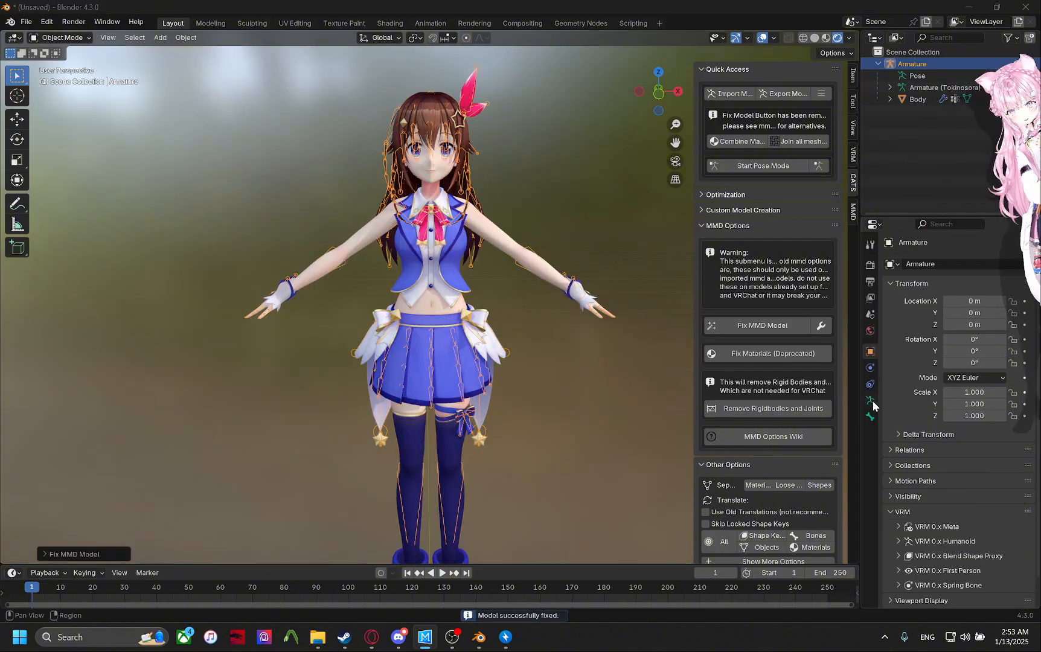
Select the armature and body together and run Fix MMD Model on them again, accepting its notice.
left_click(926, 131)
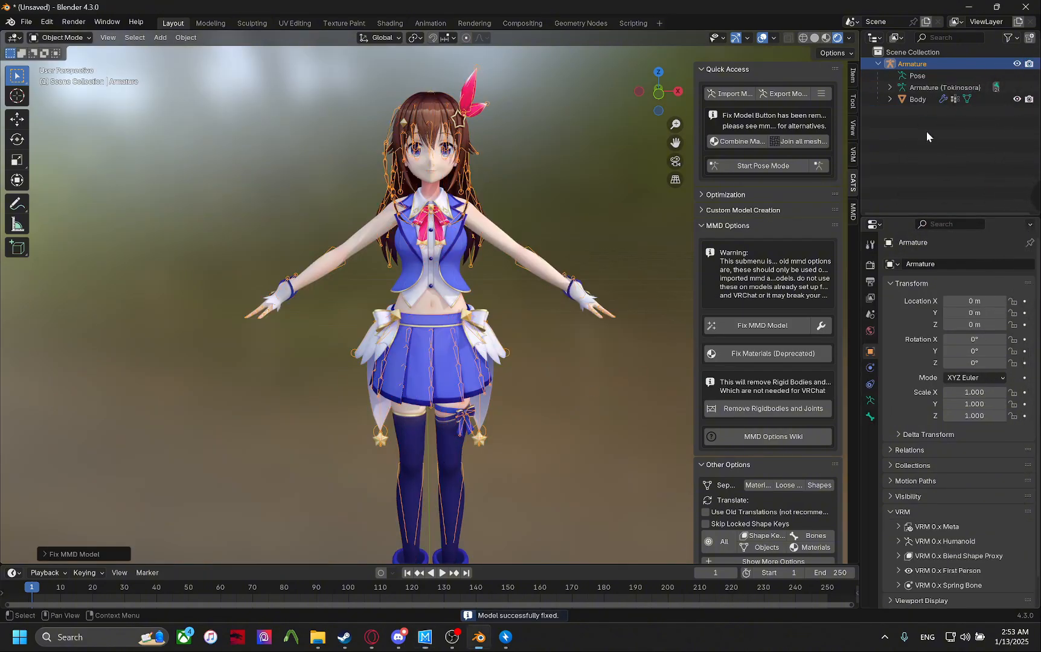
key("a")
left_click(731, 326)
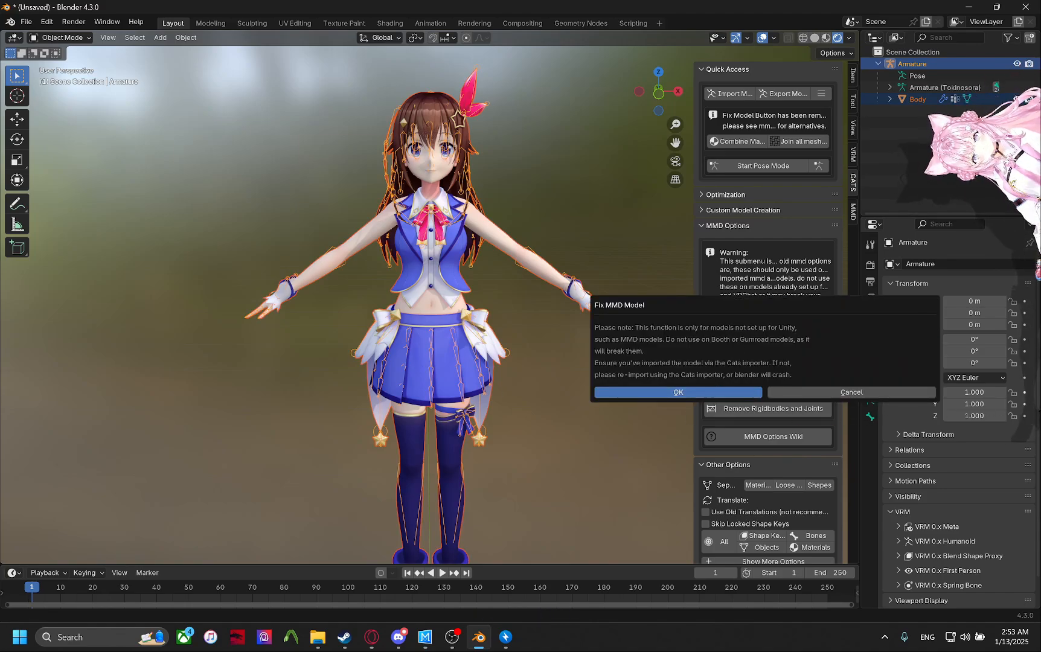
key("Return")
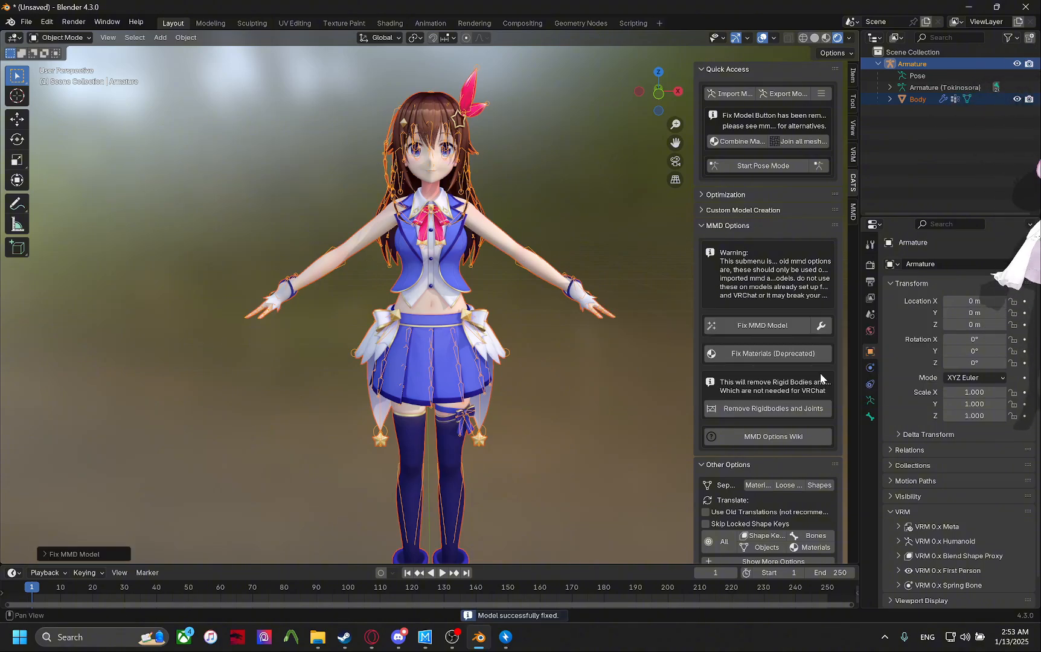
Set the armature's viewport display to In Front so its bones draw over the mesh, and check them around the model.
left_click(869, 400)
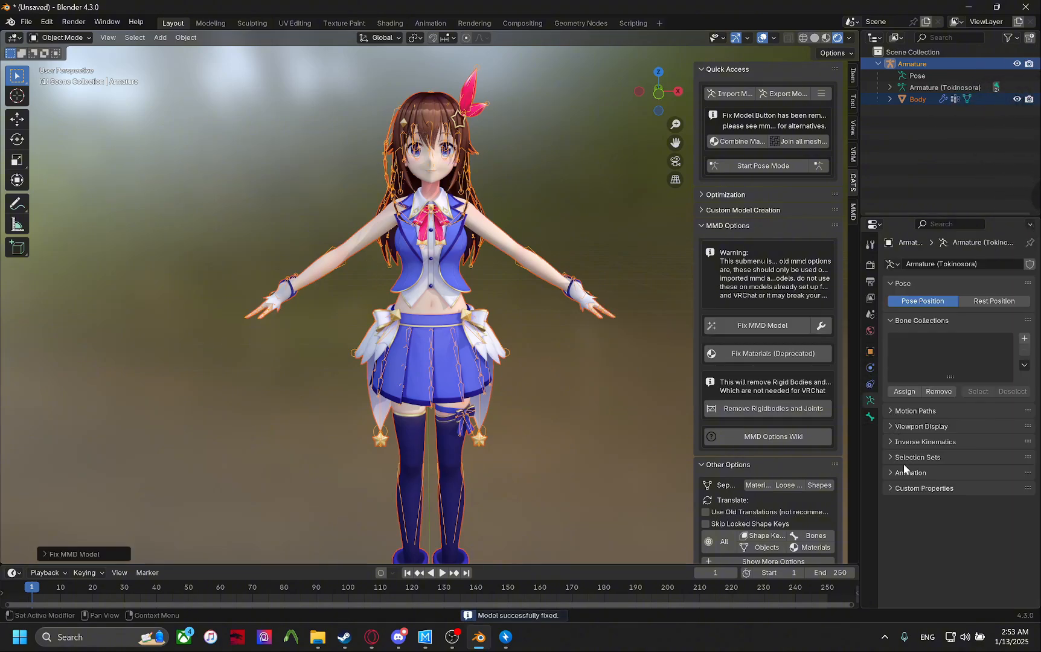
left_click(922, 426)
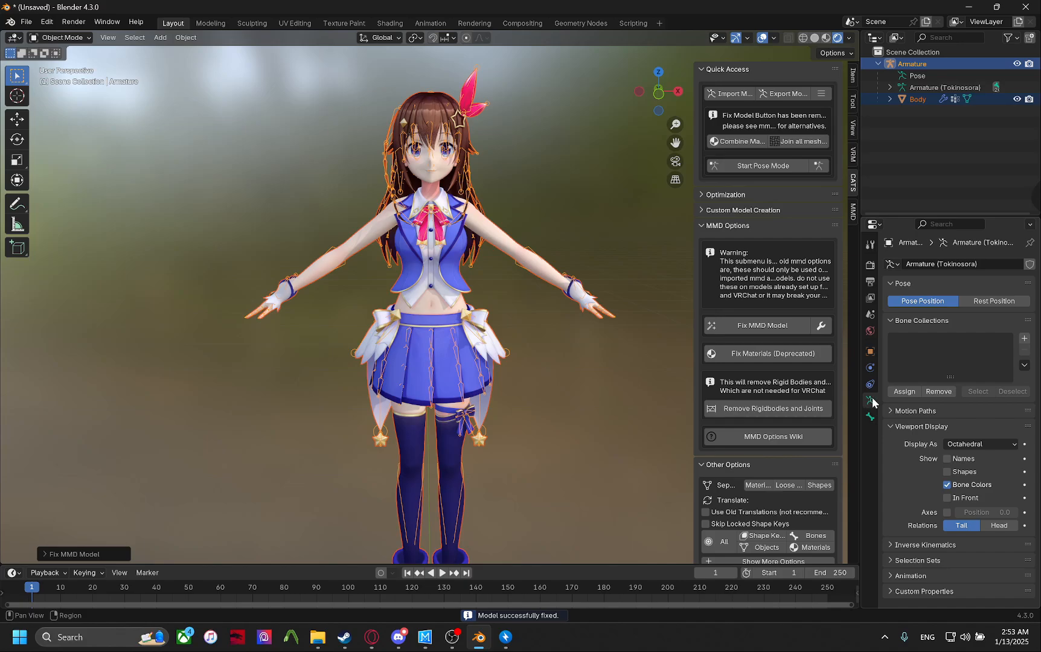
left_click(957, 496)
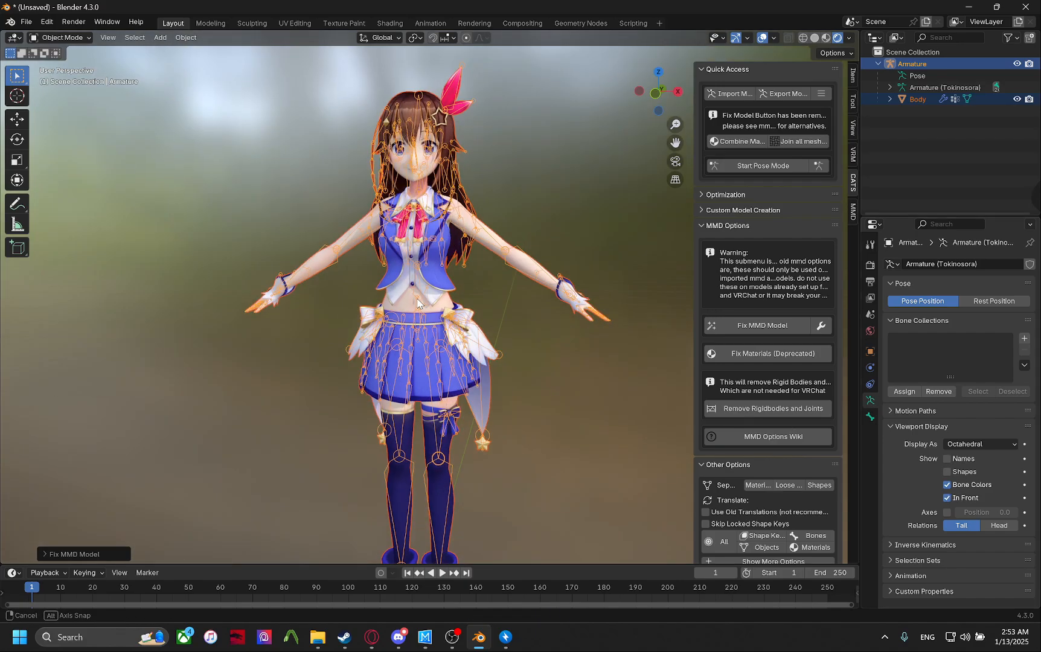
scroll(513, 311, "up", 2)
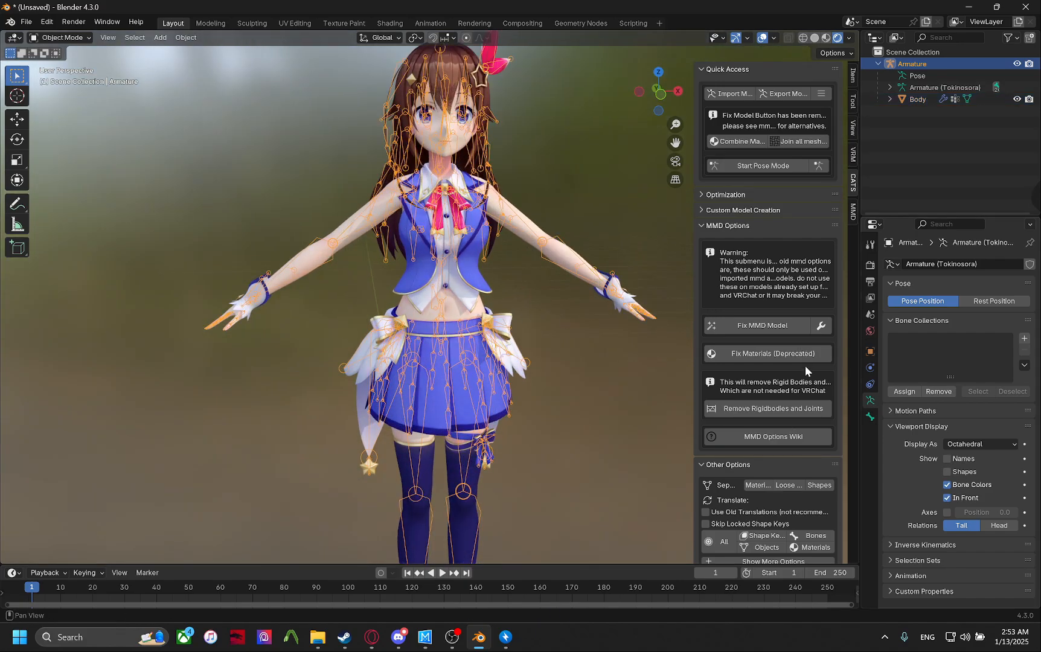
scroll(805, 368, "down", 2)
scroll(737, 366, "up", 2)
scroll(544, 312, "down", 3)
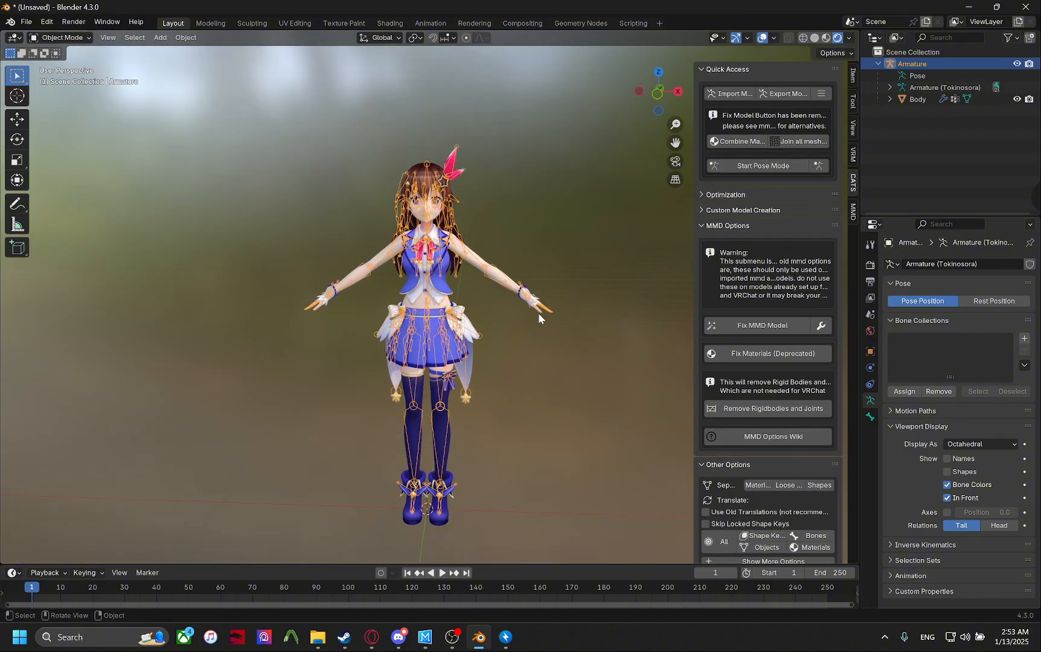
scroll(538, 313, "up", 3, "shift")
scroll(853, 138, "up", 4)
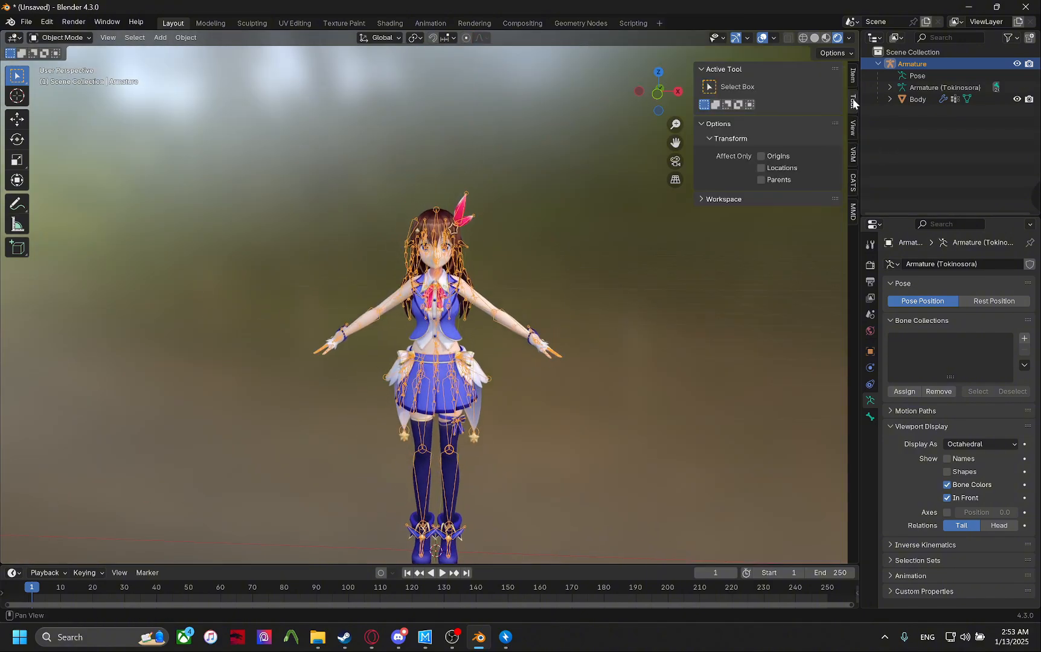
Review the VRM 0.x Humanoid bone assignments, run Check as VRM Model, read through its report and dismiss it.
left_click(853, 154)
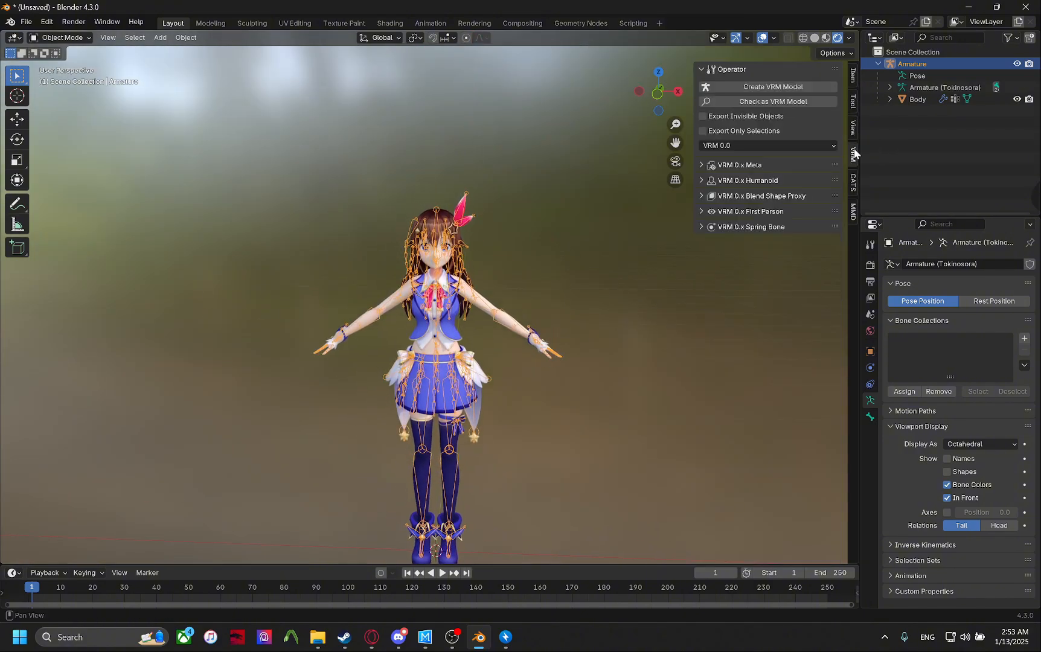
left_click(739, 181)
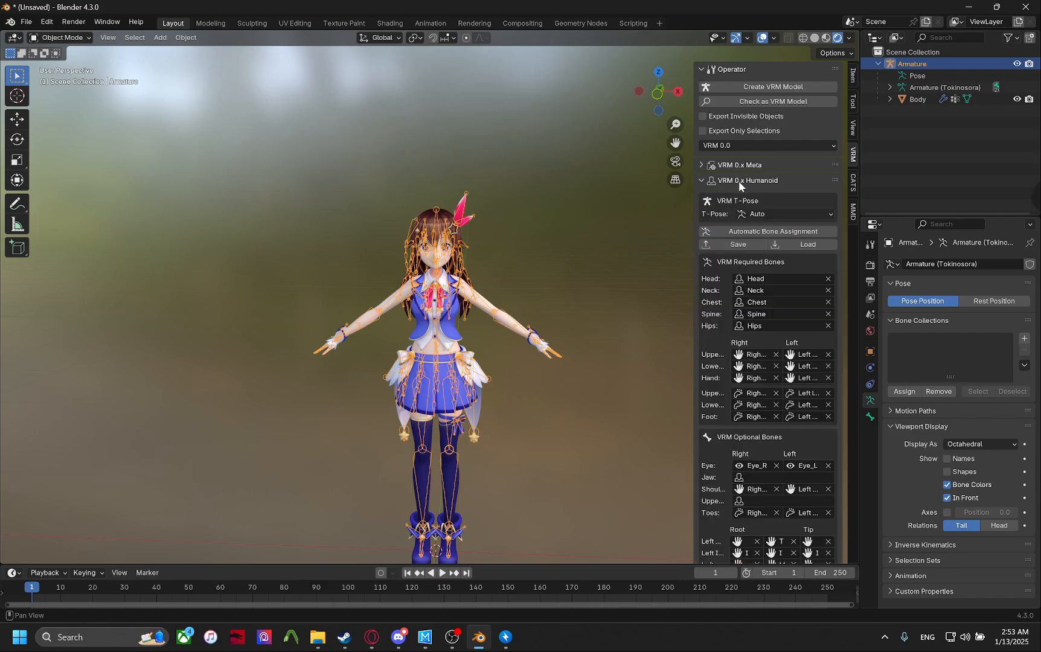
left_click(687, 202)
left_click(736, 102)
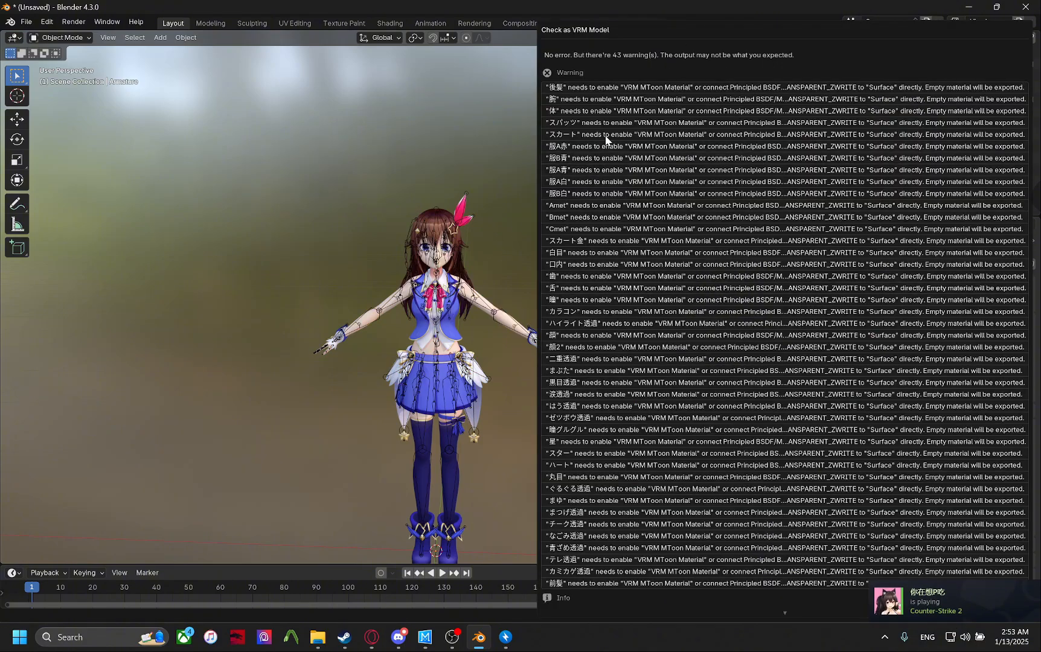
scroll(668, 275, "down", 5)
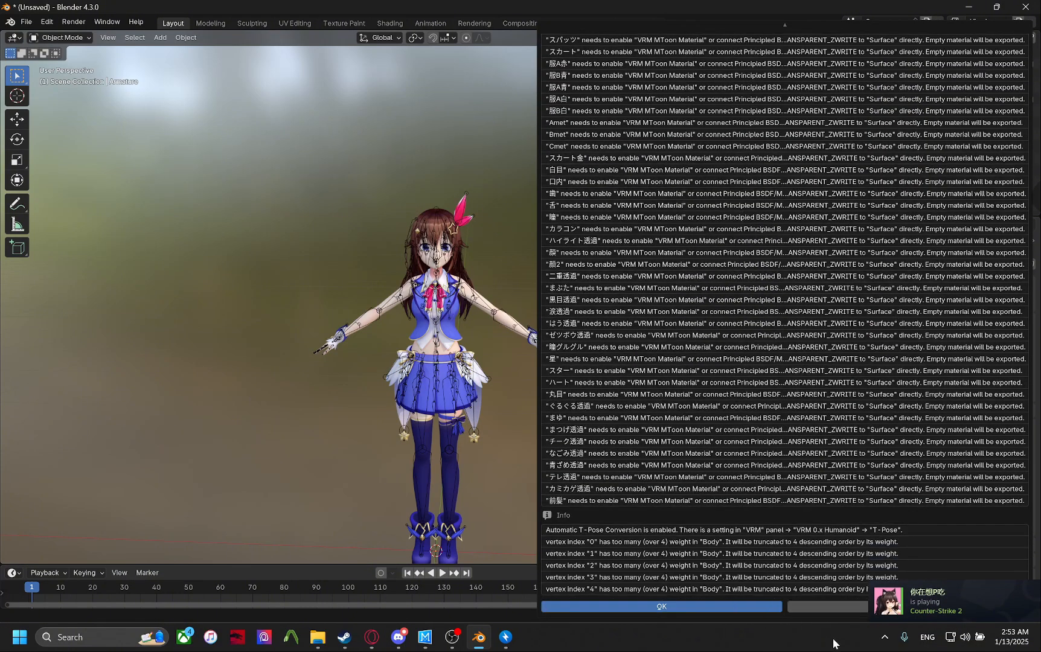
left_click(847, 605)
Select the whole model and translate all its names with the Cats plugin's Translate All option.
key("a")
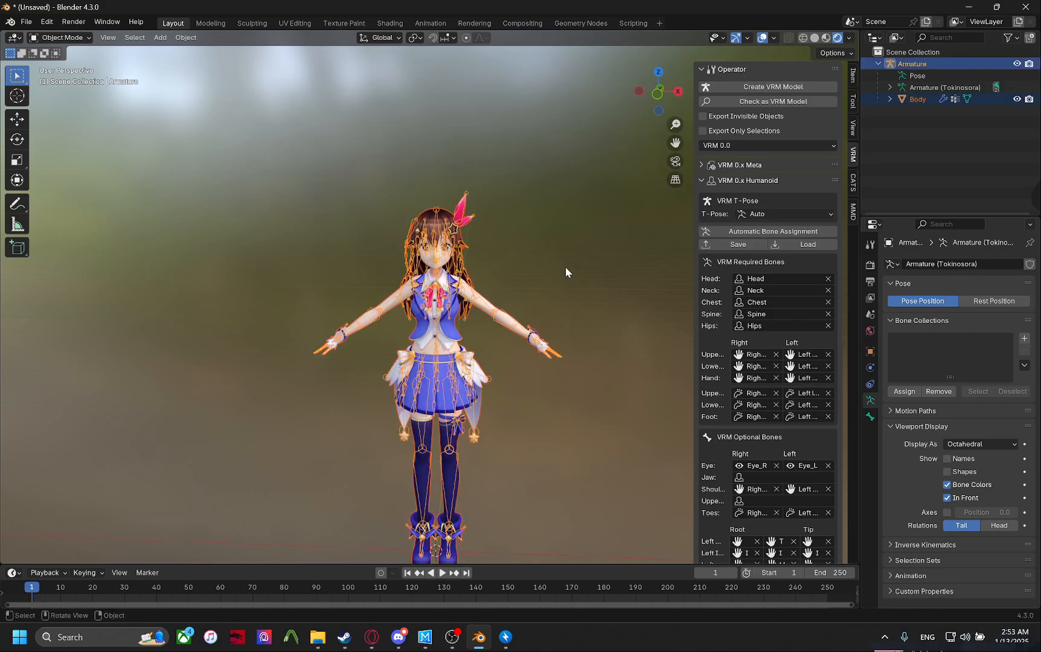
left_click(746, 236)
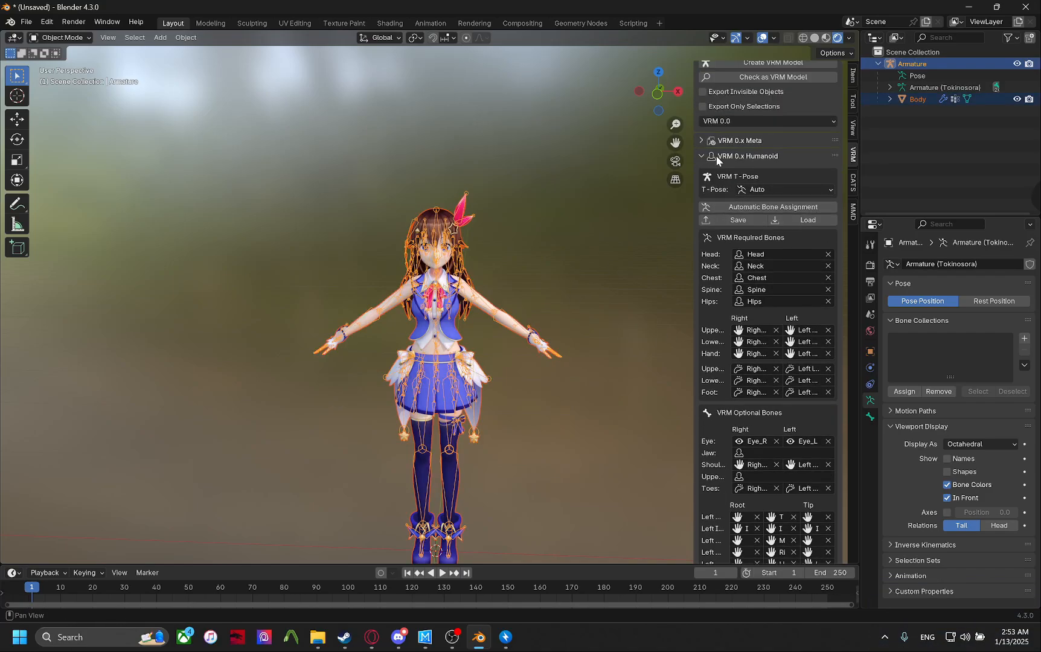
left_click(755, 180)
left_click(853, 182)
scroll(769, 316, "down", 10)
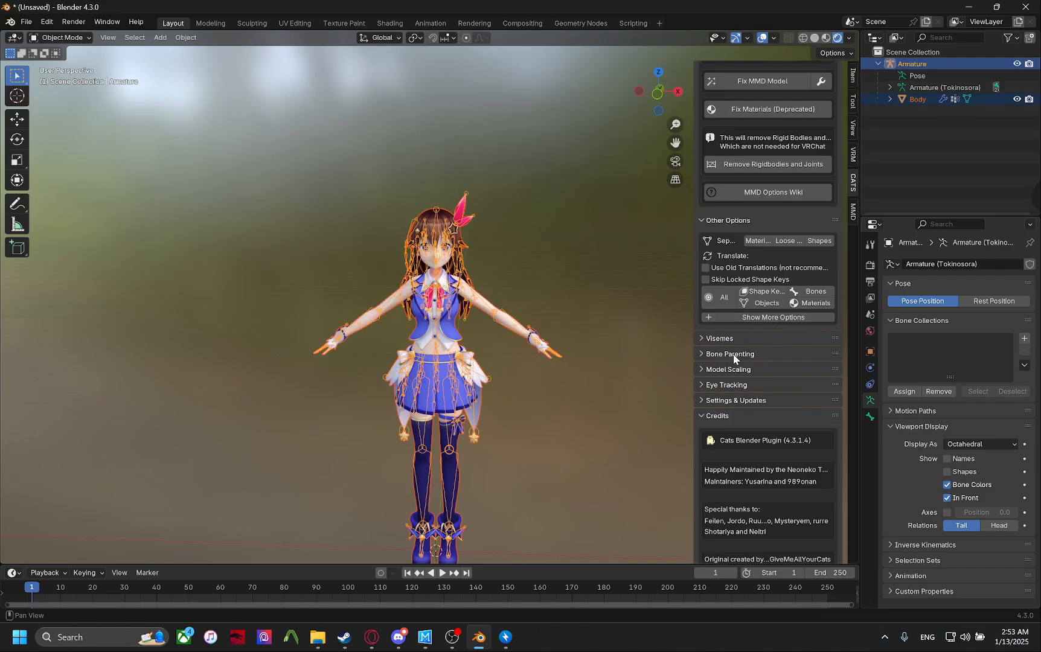
scroll(700, 302, "down", 3)
scroll(731, 237, "up", 3)
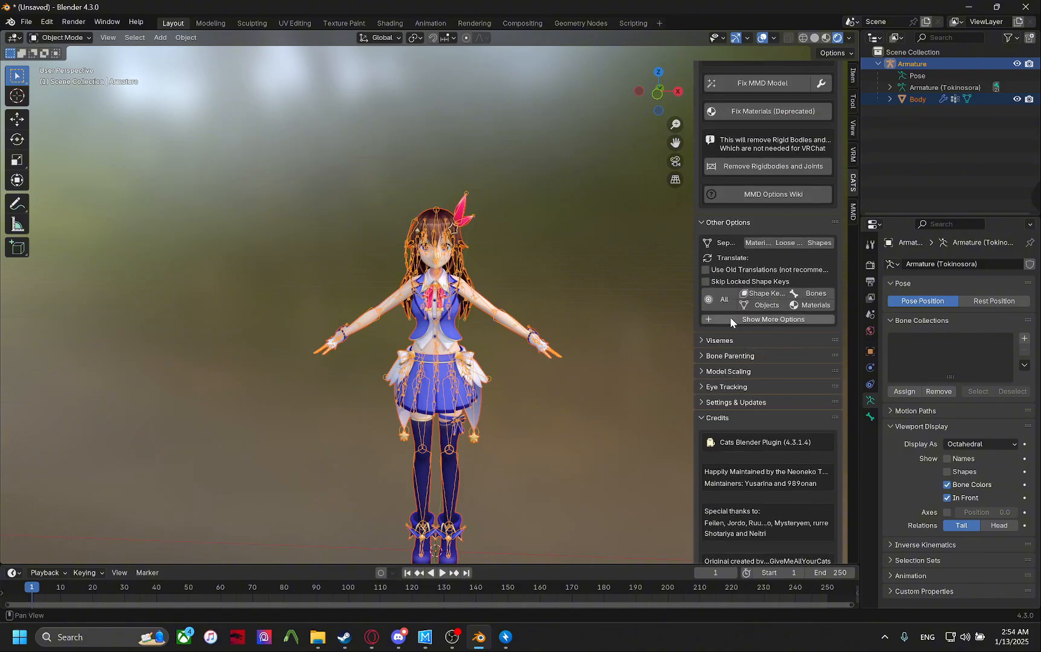
scroll(836, 224, "up", 4)
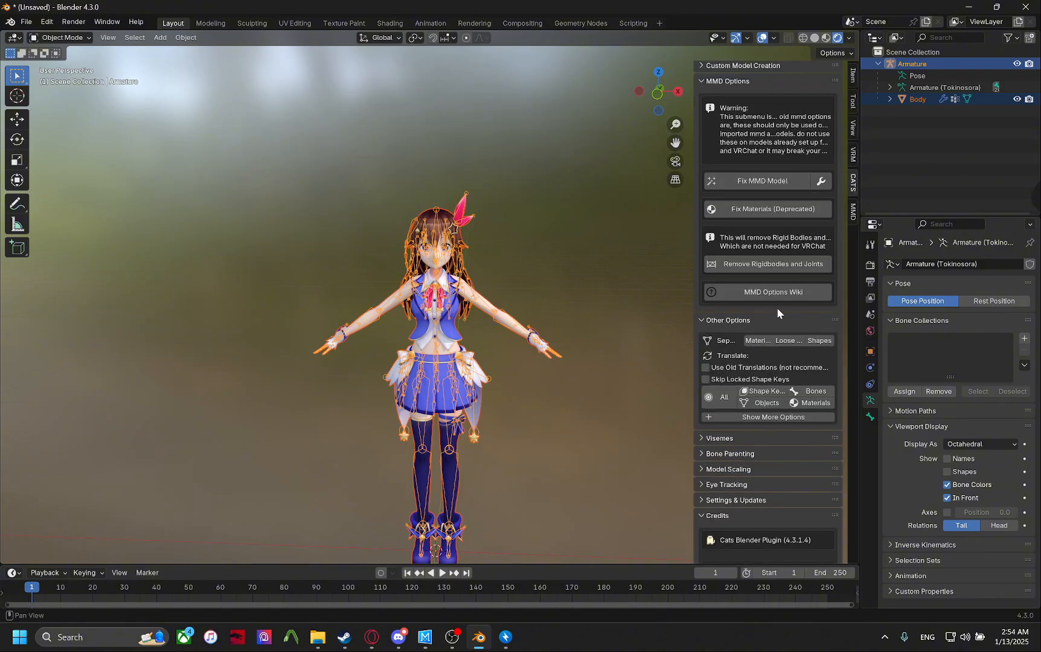
scroll(741, 319, "down", 2)
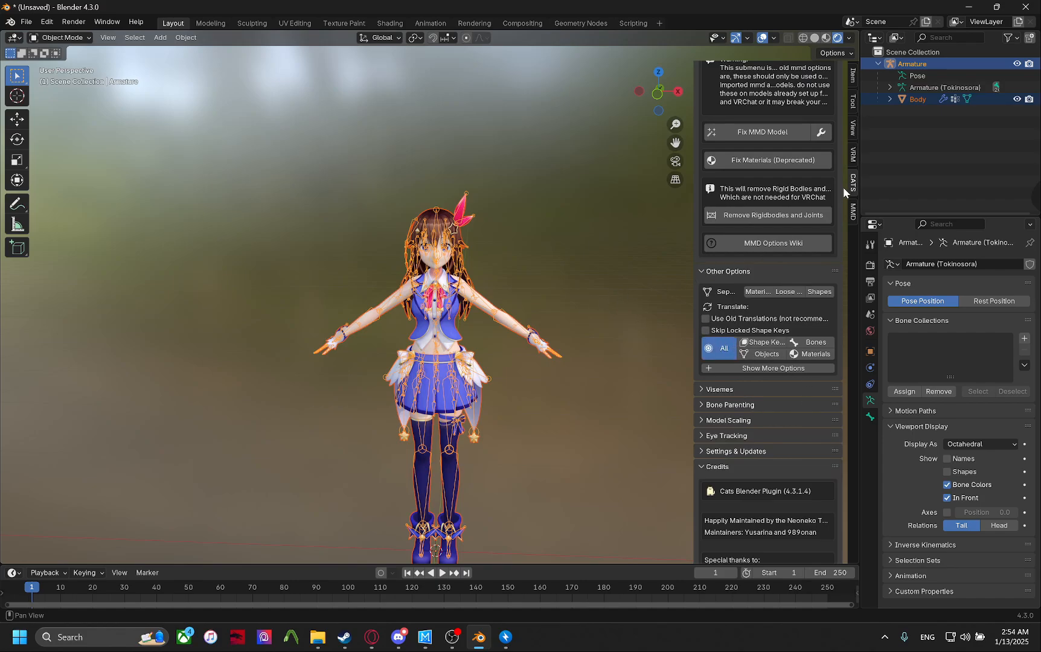
scroll(732, 377, "up", 8)
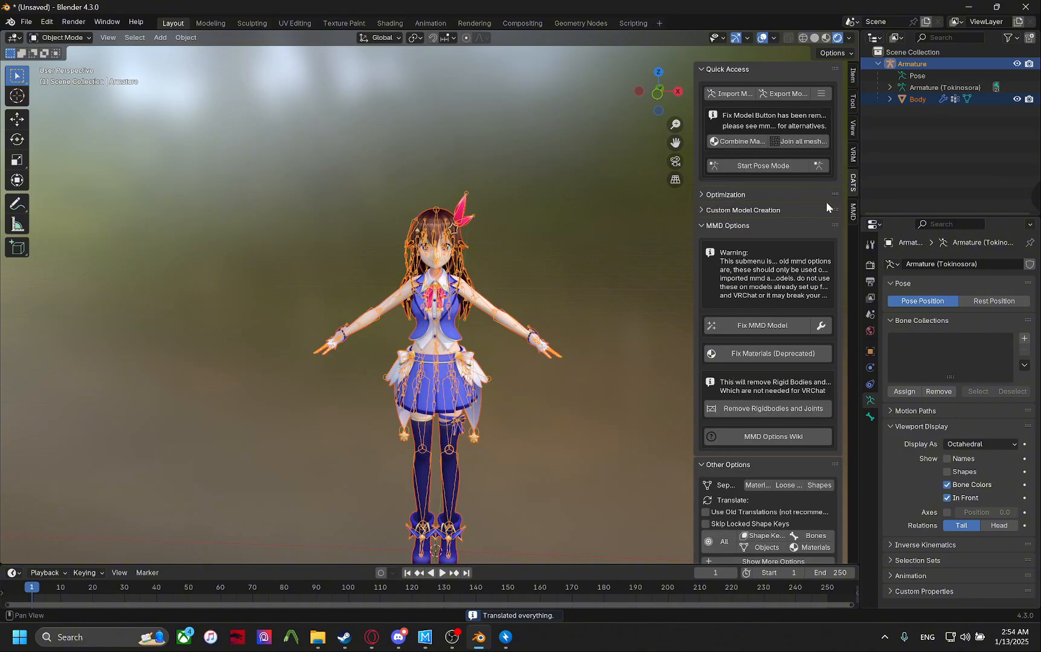
left_click(770, 224)
left_click(748, 239)
left_click(761, 224)
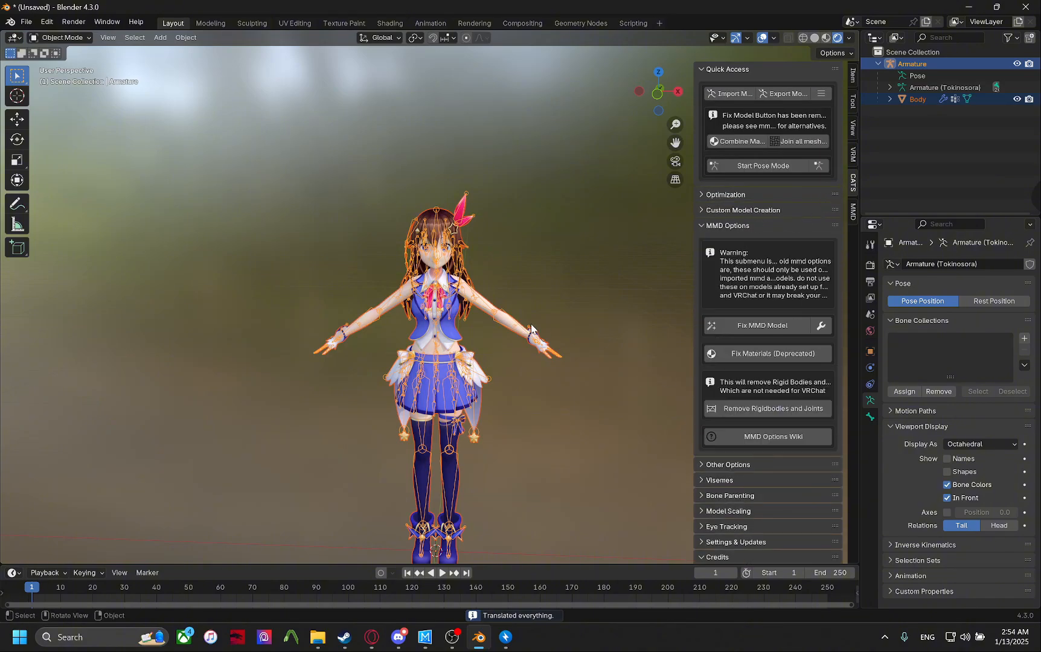
scroll(514, 321, "up", 4)
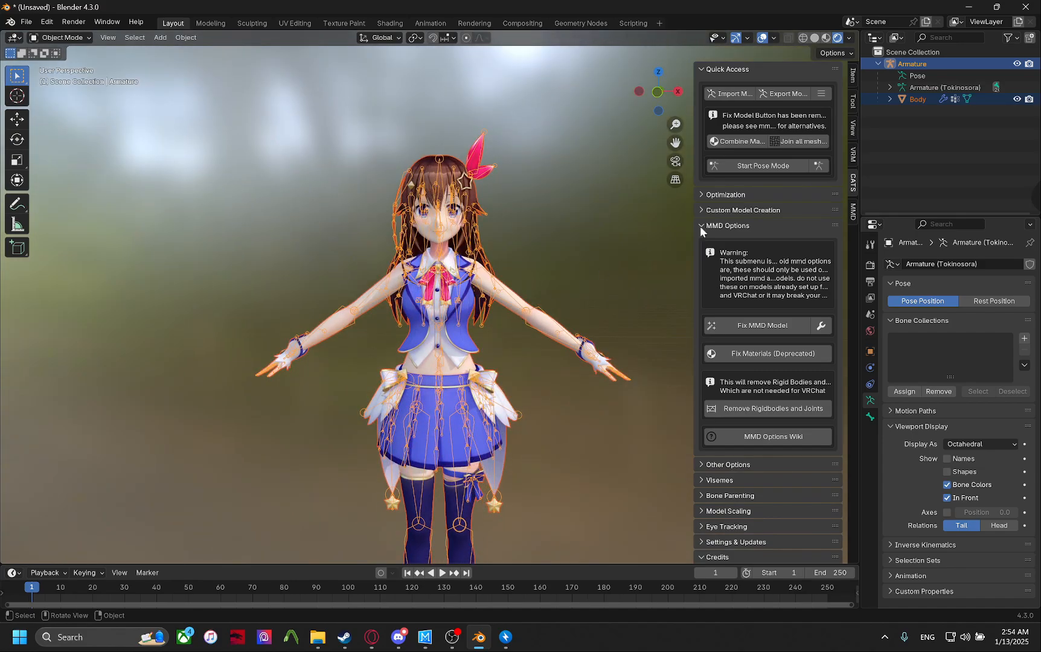
left_click(719, 209)
left_click(719, 209)
left_click(723, 196)
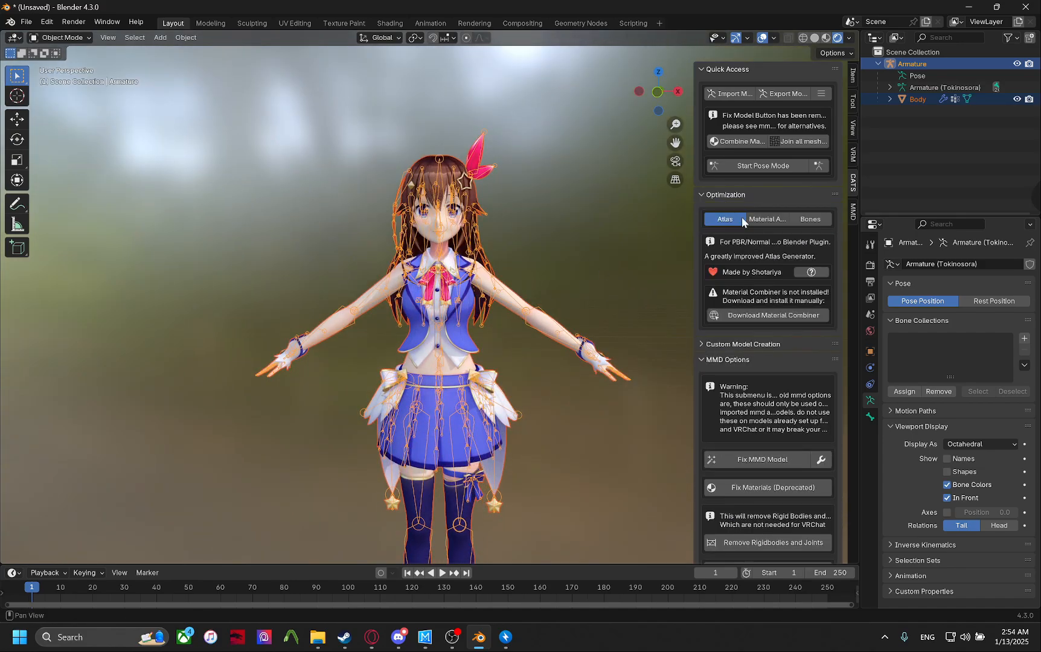
left_click(725, 195)
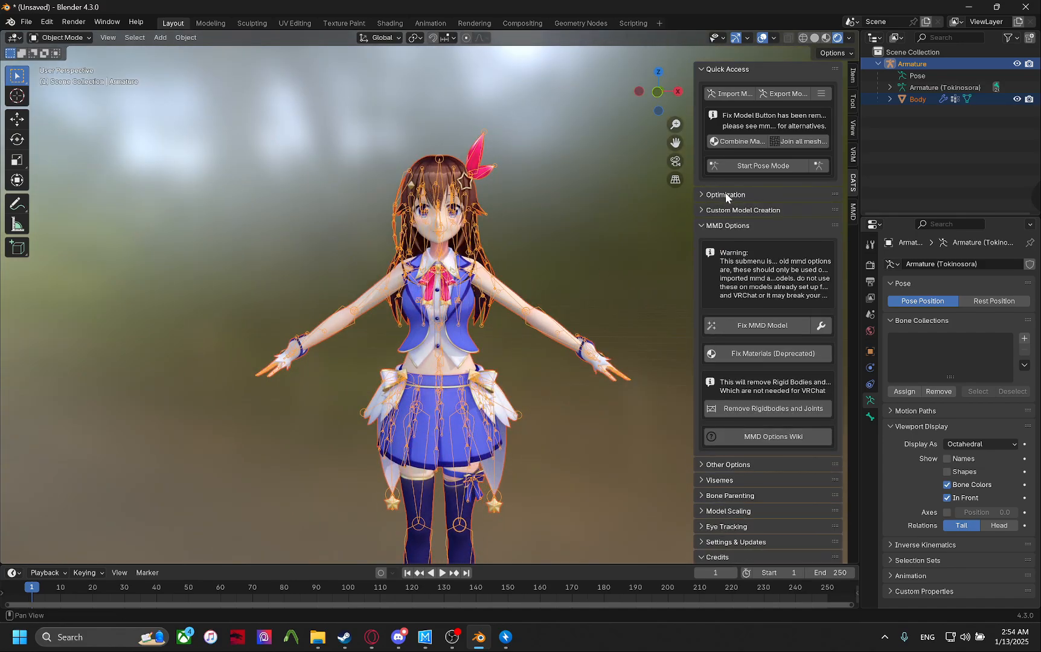
Combine the model's identical materials with Cats and check the result on the model and in the undo history.
left_click(752, 146)
scroll(478, 278, "up", 5)
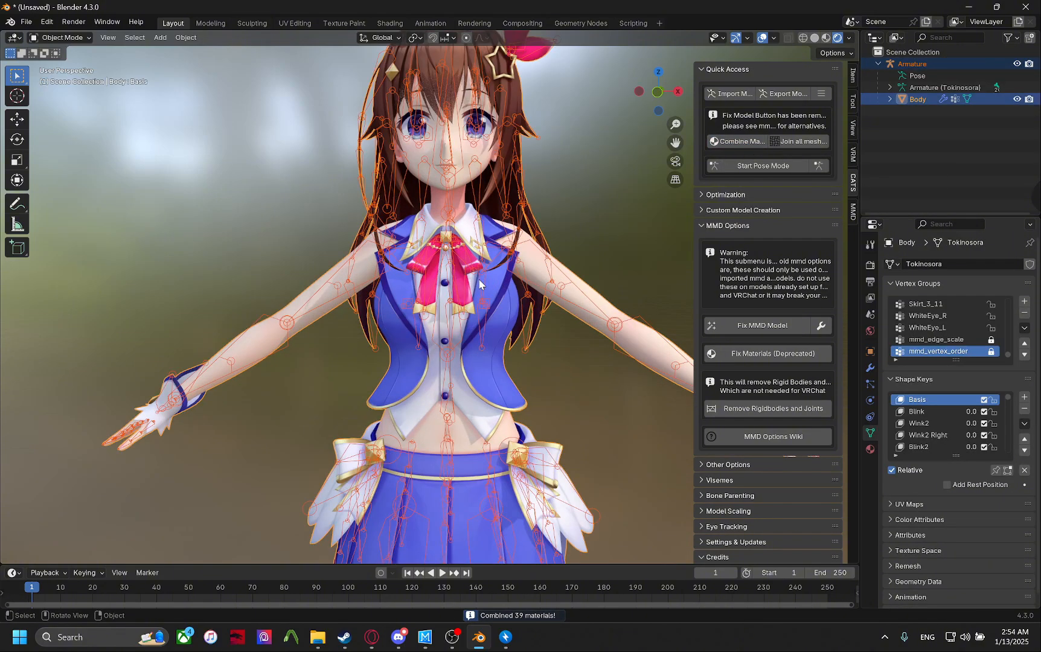
scroll(513, 272, "down", 1)
middle_click_drag(609, 241, 652, 233)
scroll(597, 277, "down", 4)
middle_click_drag(576, 300, 519, 207)
left_click(481, 326)
scroll(495, 327, "up", 4)
left_click(47, 22)
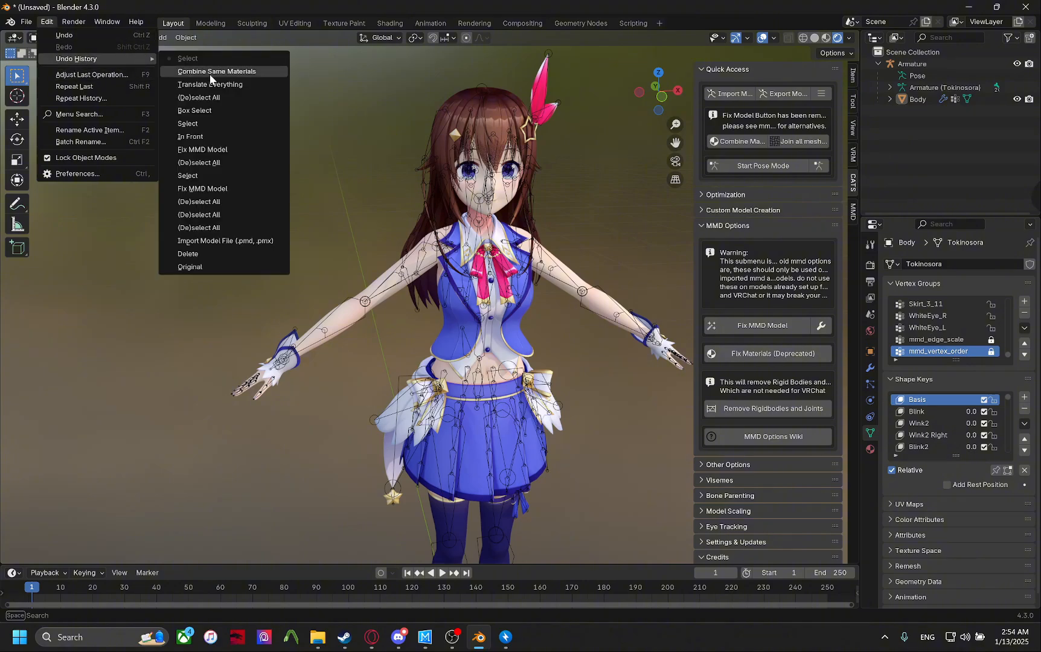
Save the Blender file as tokinosorawed.blend in the blender2.93saves folder.
key("ctrl+s")
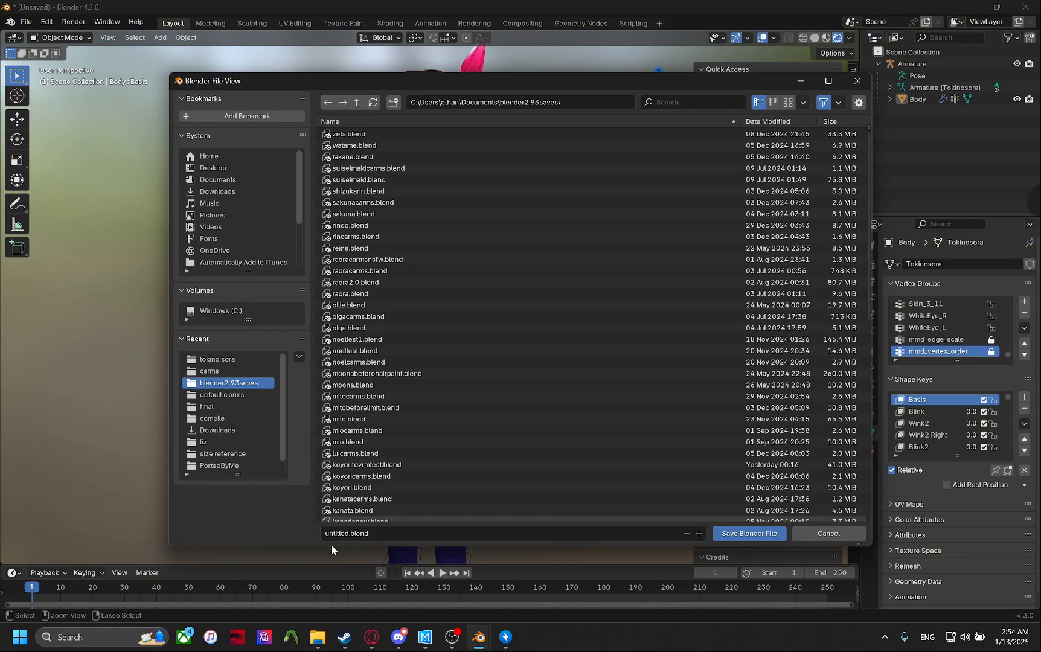
left_click(350, 534)
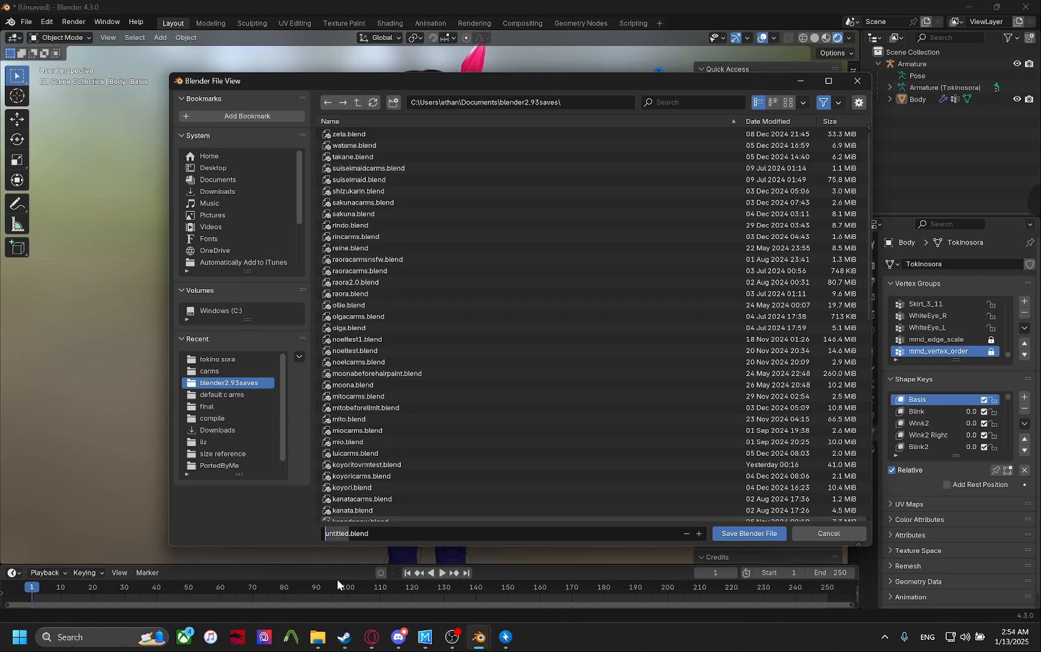
type("tokinosoraw")
left_click(730, 534)
Apply the object transforms to the selected armature and body, and save the file again.
middle_click_drag(457, 303, 519, 343)
left_click(462, 286)
left_click(528, 284)
scroll(518, 341, "down", 4)
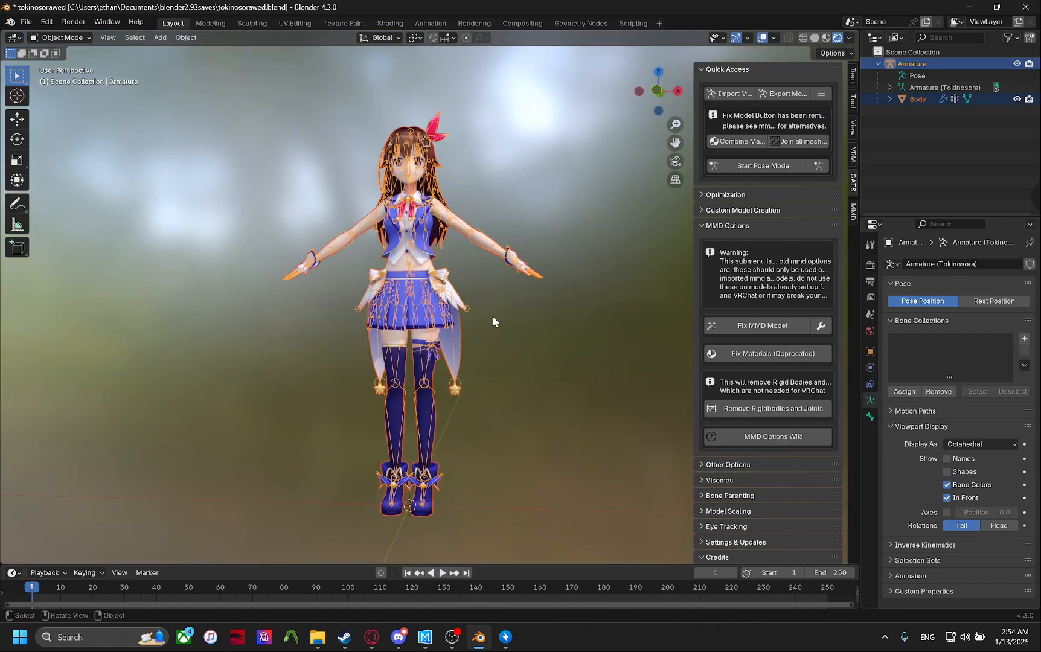
key("ctrl+a")
left_click(474, 358)
scroll(473, 358, "up", 3)
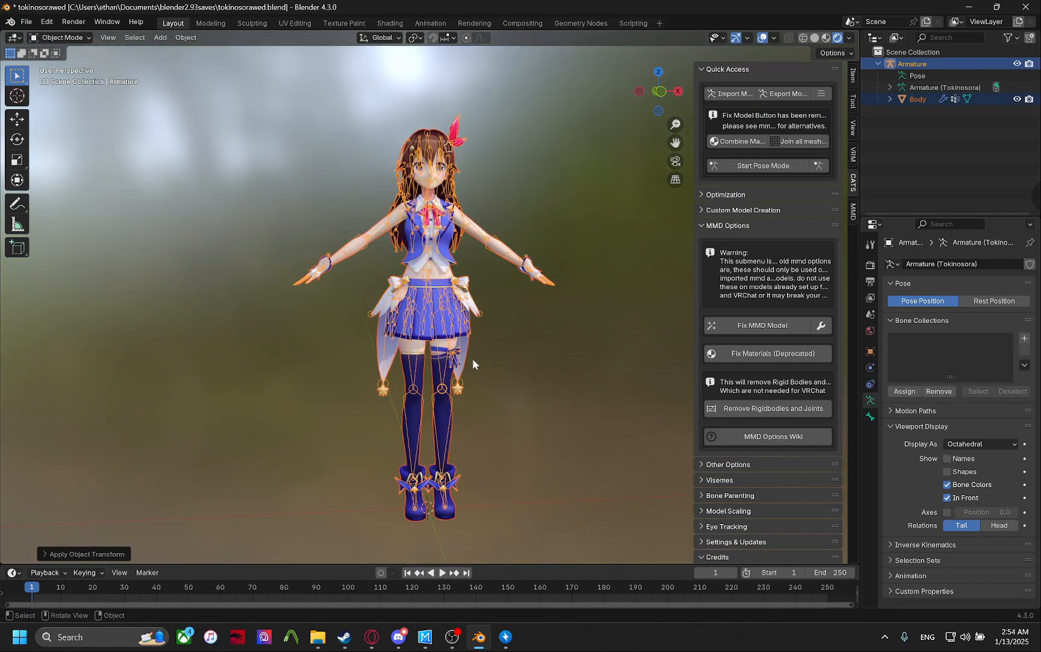
middle_click_drag(516, 406, 484, 305, "ctrl")
key("ctrl+s")
scroll(618, 383, "up", 1)
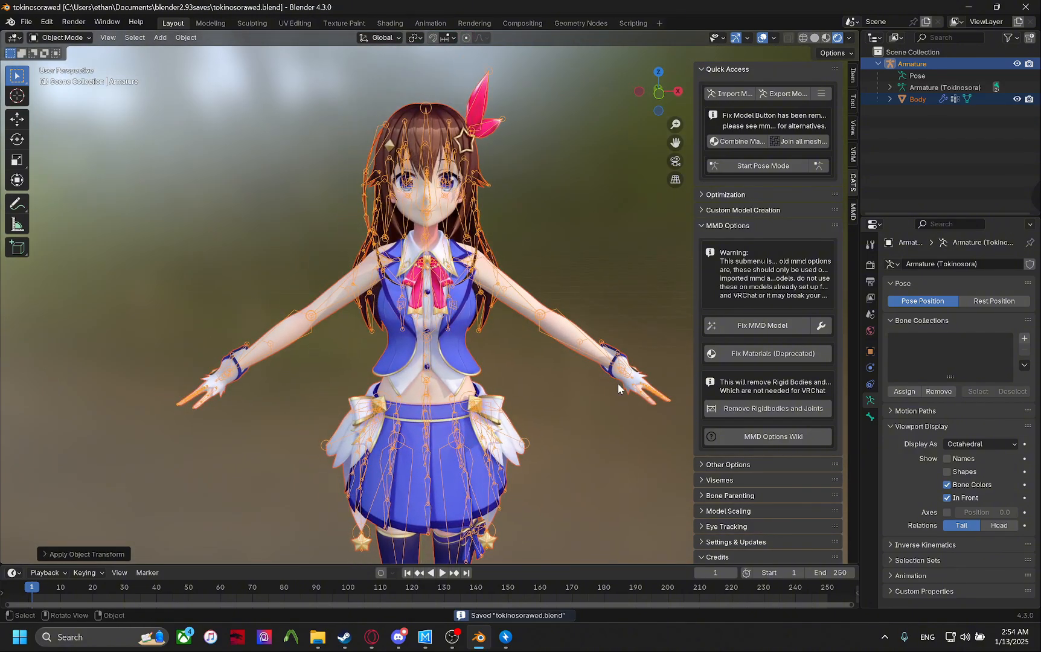
Collapse the Cats MMD Options, show the MMD tools, and put the selected armature into Pose Mode.
left_click(503, 399)
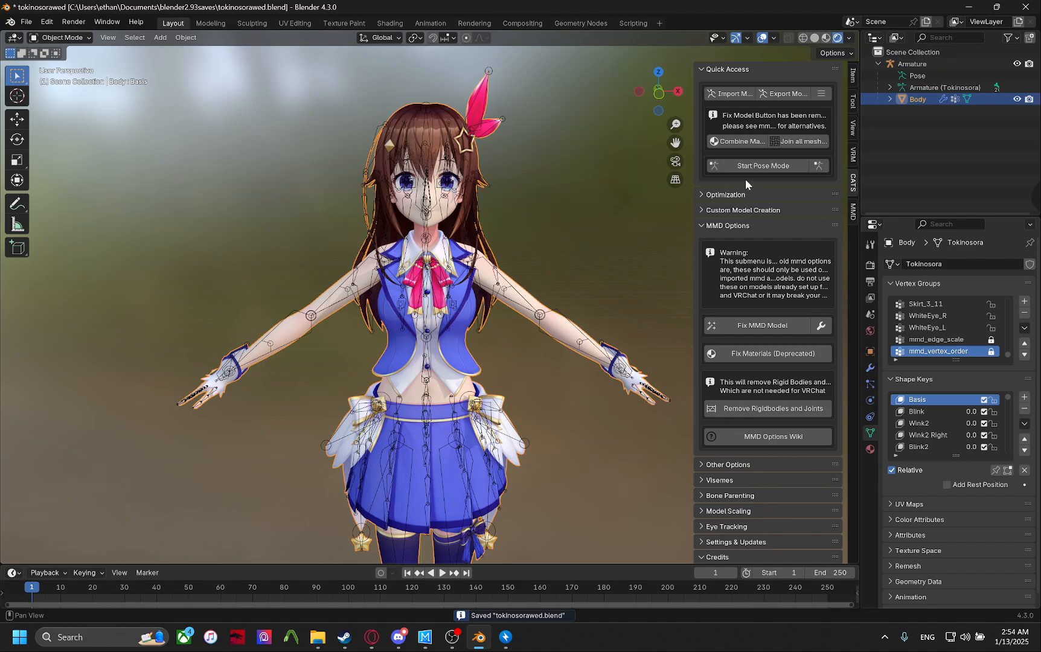
left_click(735, 227)
middle_click_drag(514, 360, 521, 330, "shift")
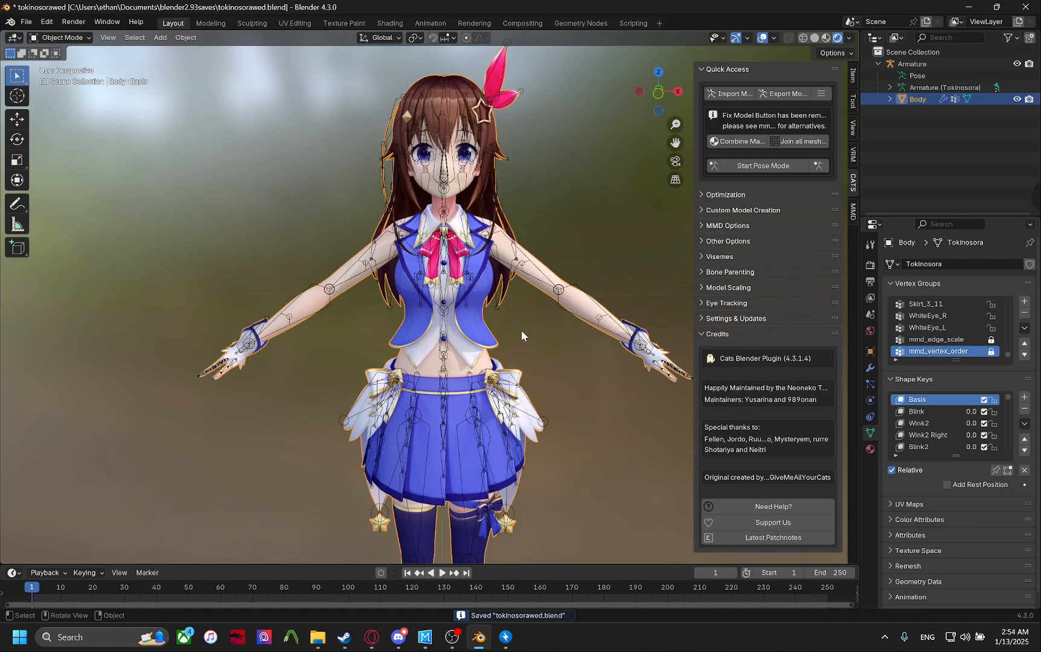
left_click(515, 265)
left_click(852, 211)
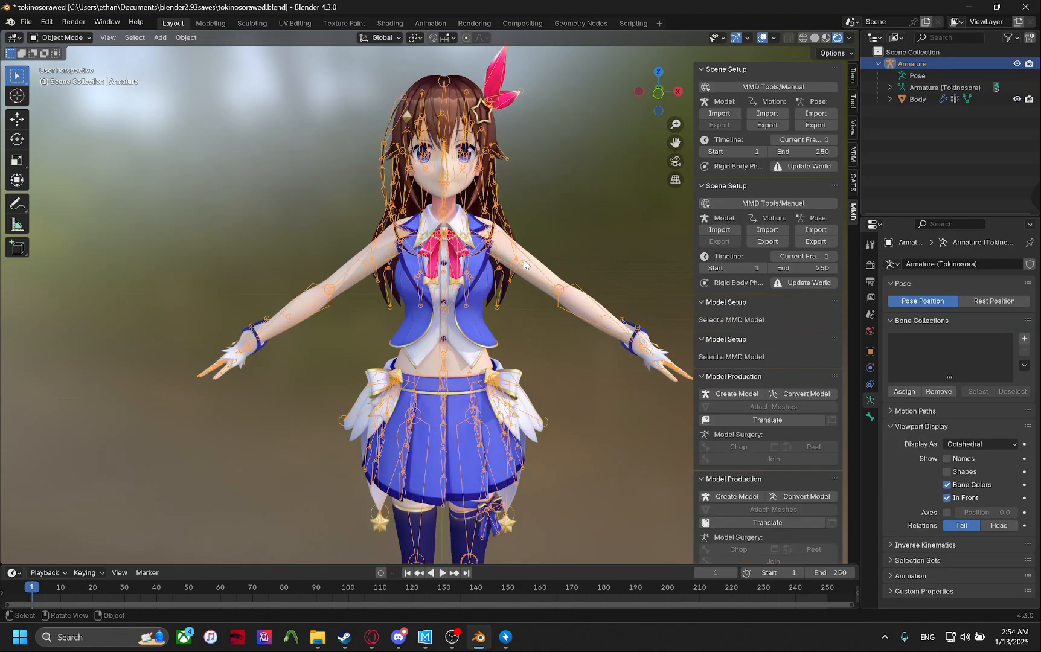
key("ctrl+Tab")
middle_click_drag(551, 250, 517, 292)
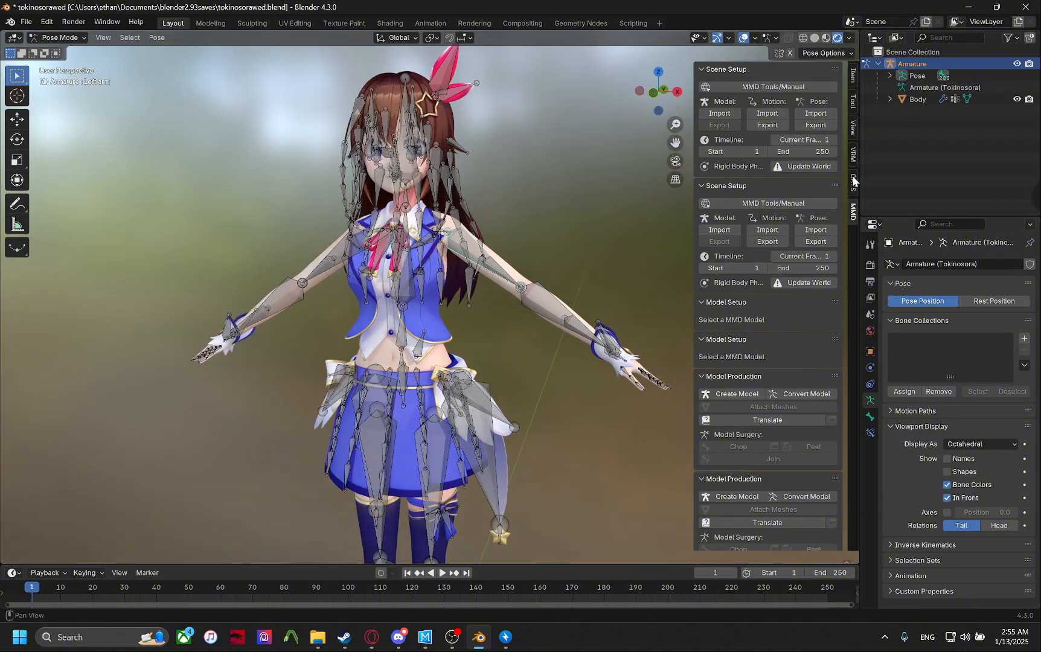
left_click(853, 182)
middle_click_drag(413, 270, 427, 276)
left_click(313, 253)
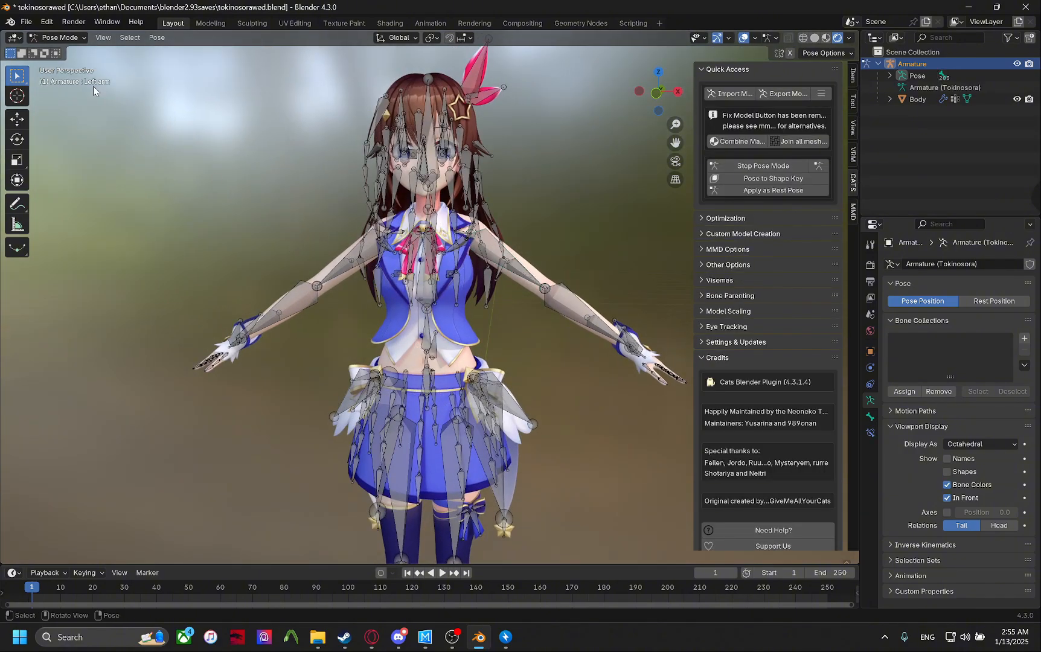
left_click(67, 38)
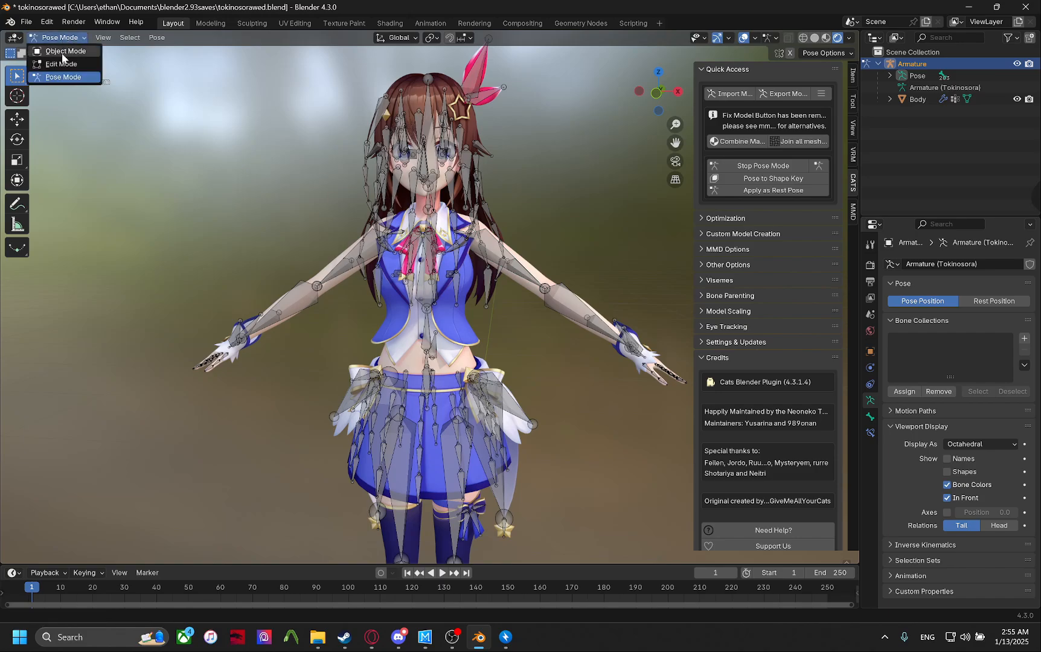
left_click(55, 52)
middle_click_drag(477, 374, 407, 359)
key("ctrl+Tab")
scroll(453, 362, "up", 2)
scroll(462, 347, "up", 2)
scroll(379, 345, "down", 3)
scroll(379, 347, "down", 2)
scroll(439, 353, "up", 2)
scroll(379, 357, "down", 1)
scroll(416, 370, "down", 3)
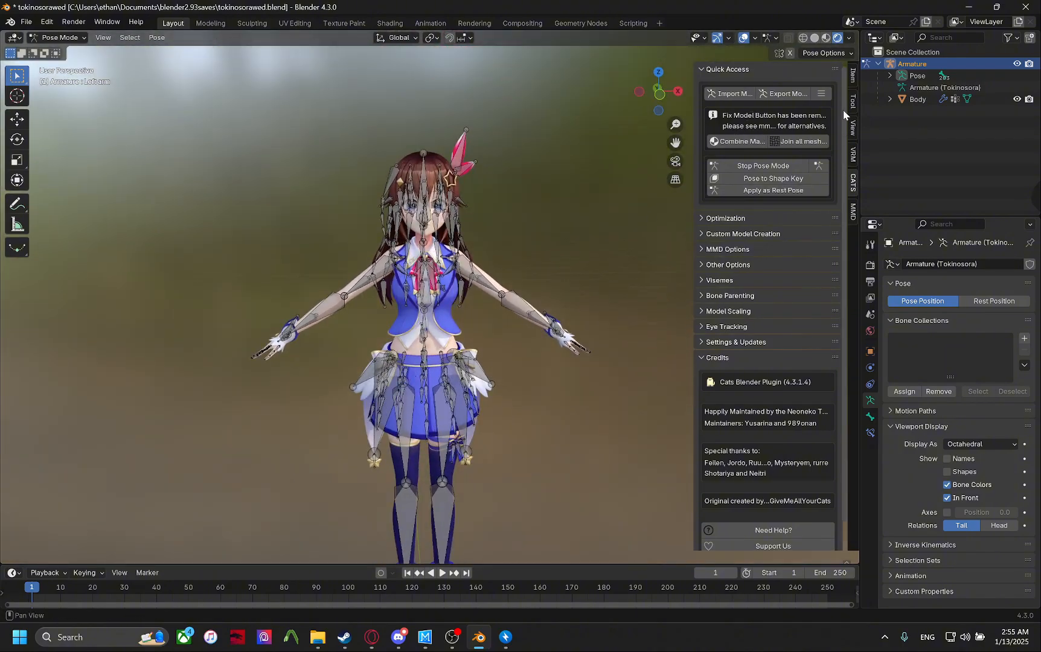
Show the VRM 0.x Humanoid settings for the armature and run Automatic Bone Assignment.
left_click(852, 154)
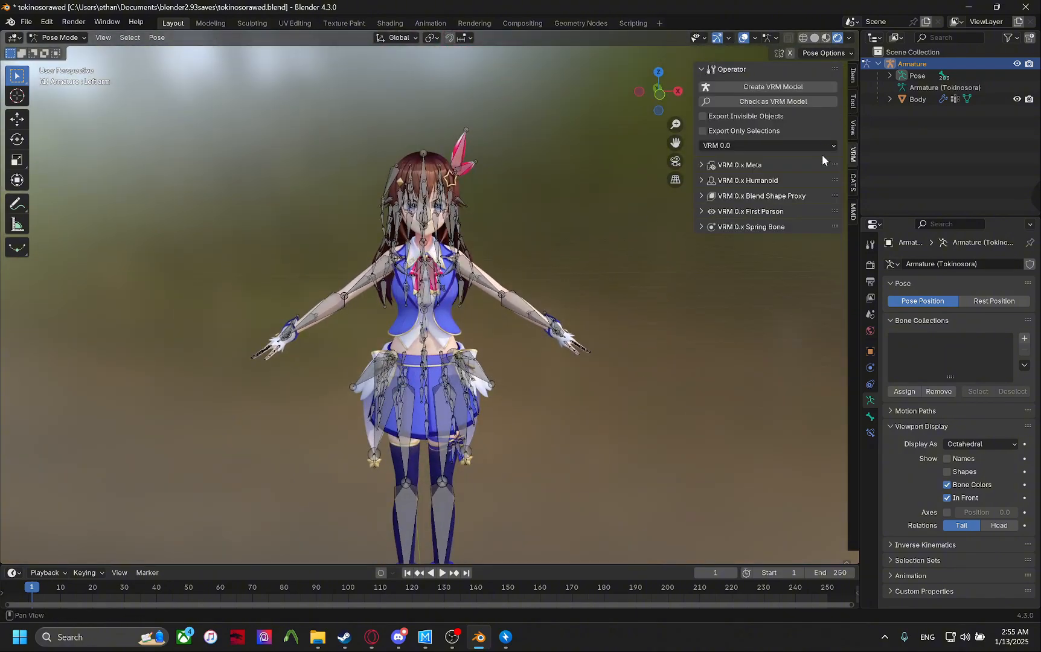
left_click(762, 199)
left_click(762, 199)
left_click(761, 181)
left_click(761, 180)
left_click(761, 180)
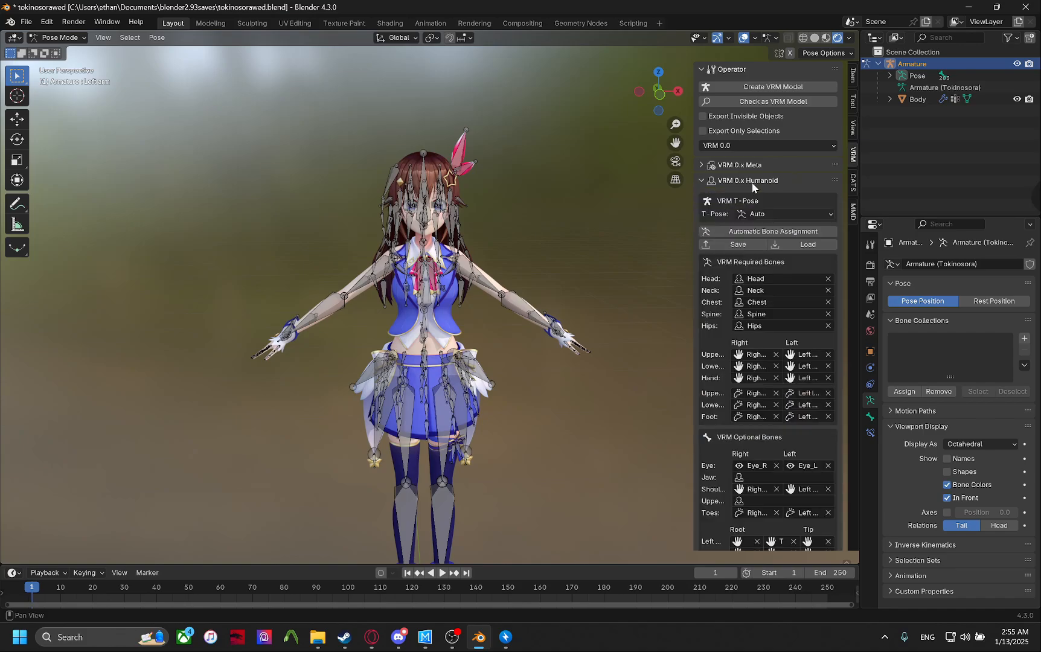
left_click_drag(692, 221, 648, 214)
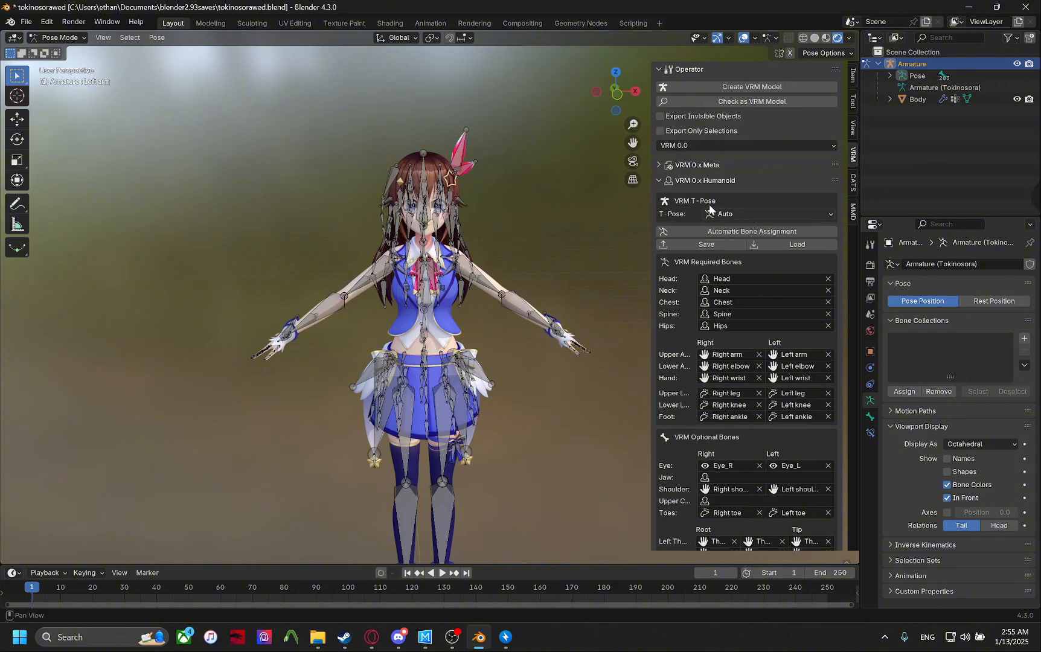
left_click(702, 235)
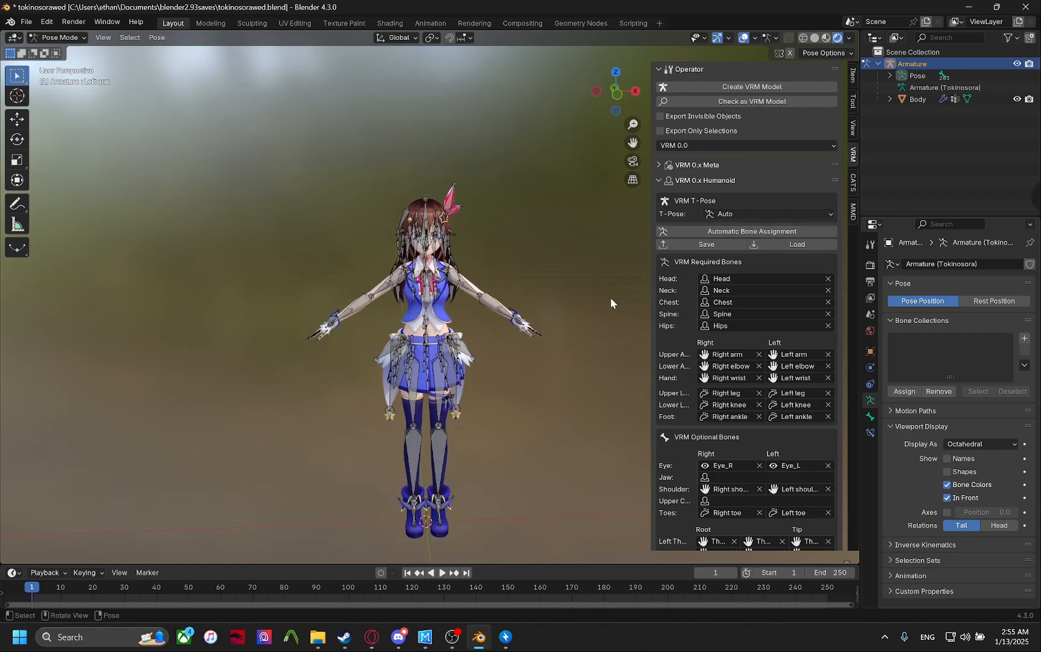
Examine the full finger bone names in the VRM assignments alongside the model's right thumb bone.
middle_click_drag(610, 297, 581, 300)
scroll(678, 432, "down", 6)
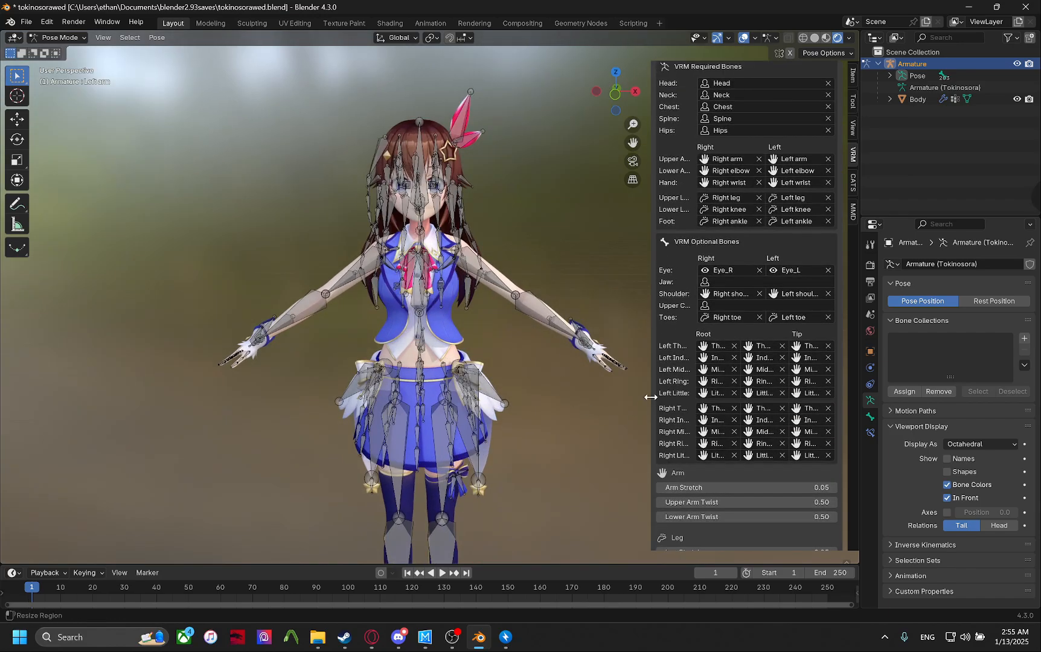
left_click_drag(650, 397, 618, 397)
scroll(508, 359, "up", 3)
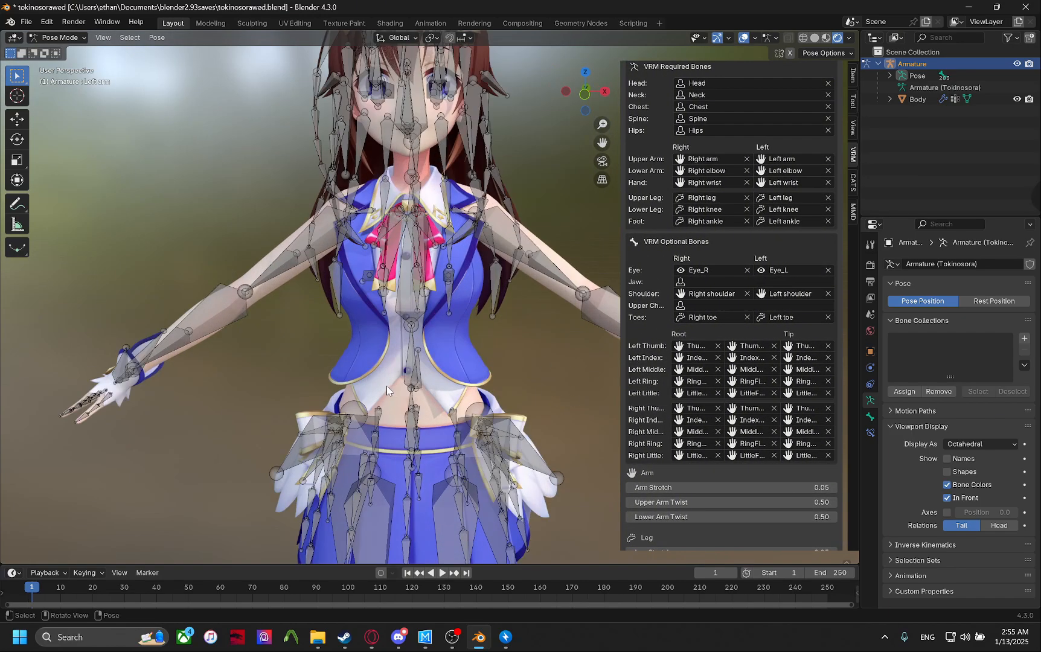
middle_click_drag(459, 359, 513, 365)
middle_click_drag(344, 404, 505, 335, "shift")
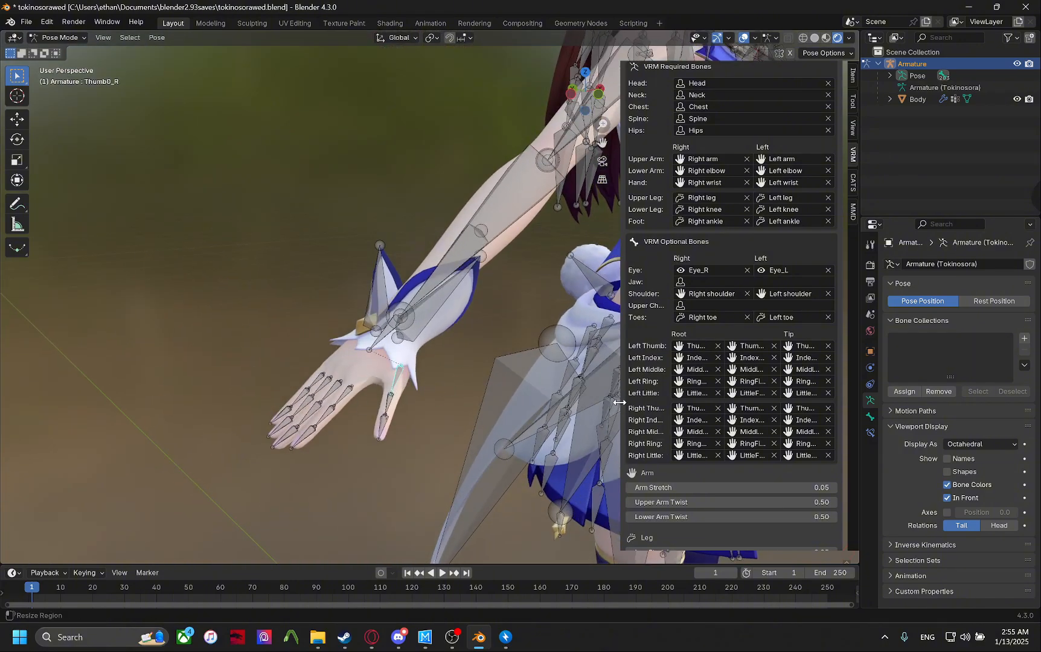
left_click_drag(621, 403, 502, 404)
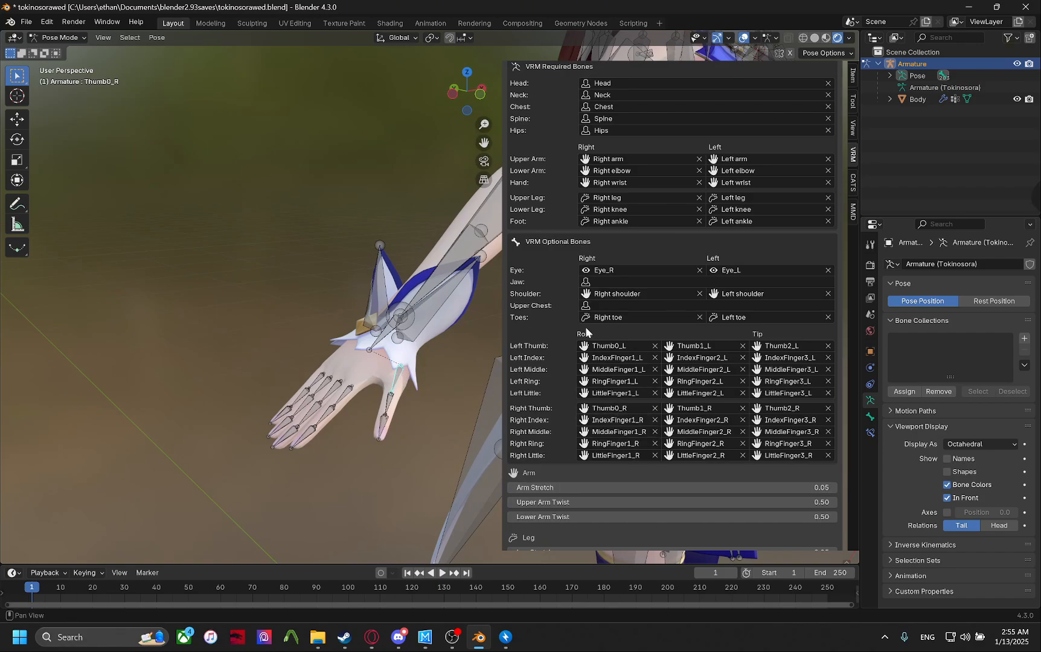
left_click_drag(510, 349, 553, 326)
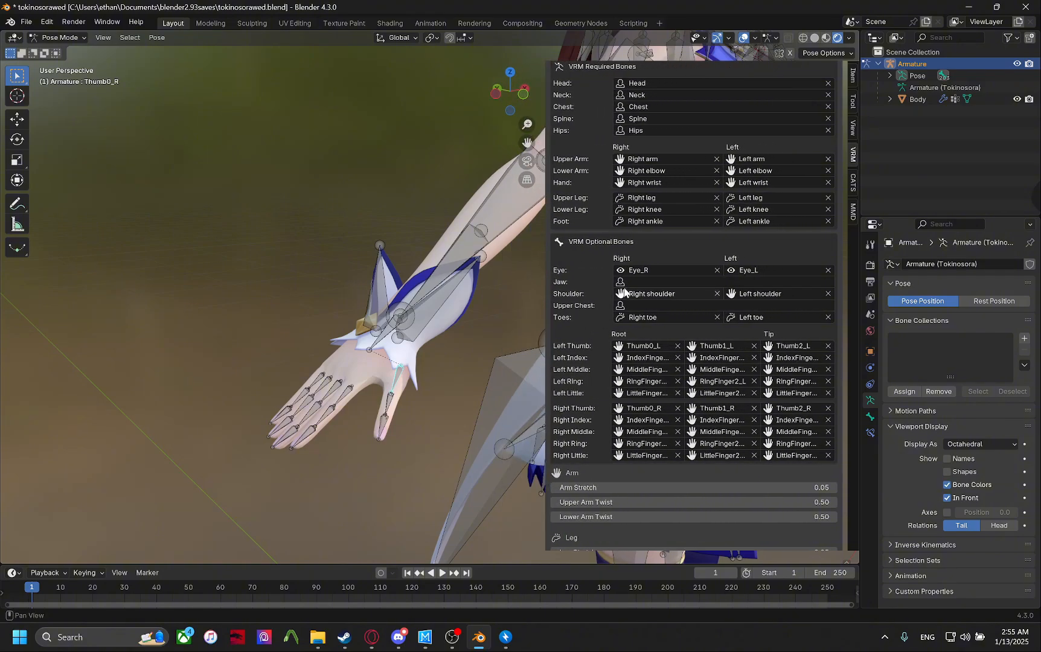
Check the chest and hips bones on the model against the required and optional VRM bone assignments.
middle_click_drag(326, 308, 448, 253)
scroll(614, 219, "up", 2)
left_click(456, 253)
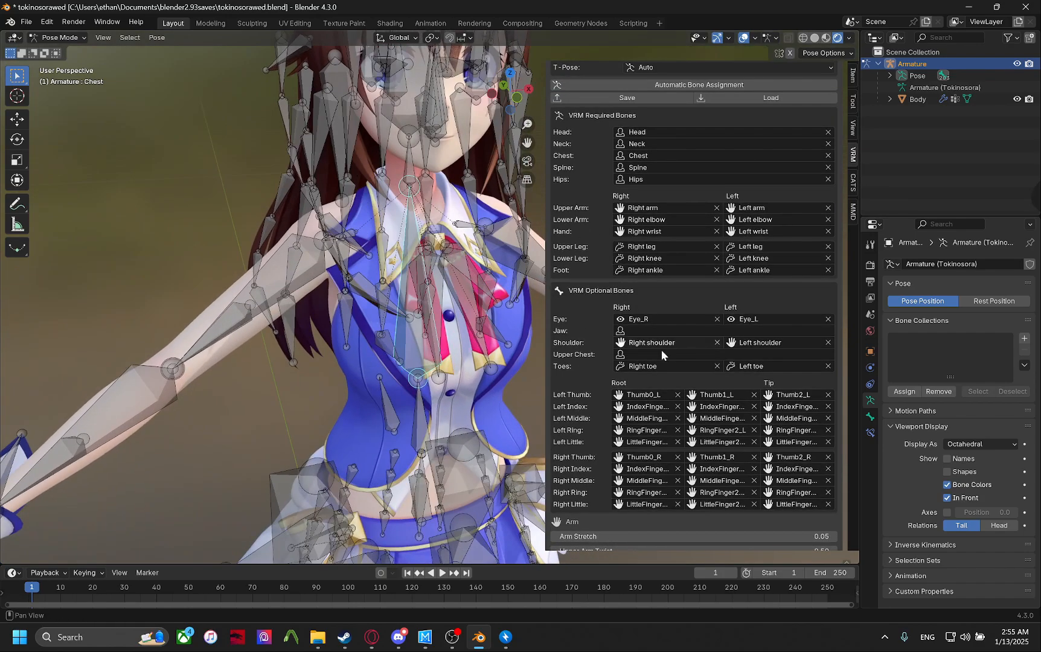
middle_click_drag(369, 229, 331, 225)
left_click(329, 358)
middle_click_drag(328, 360, 356, 323)
scroll(286, 383, "down", 1)
middle_click_drag(357, 323, 457, 335)
left_click(397, 341)
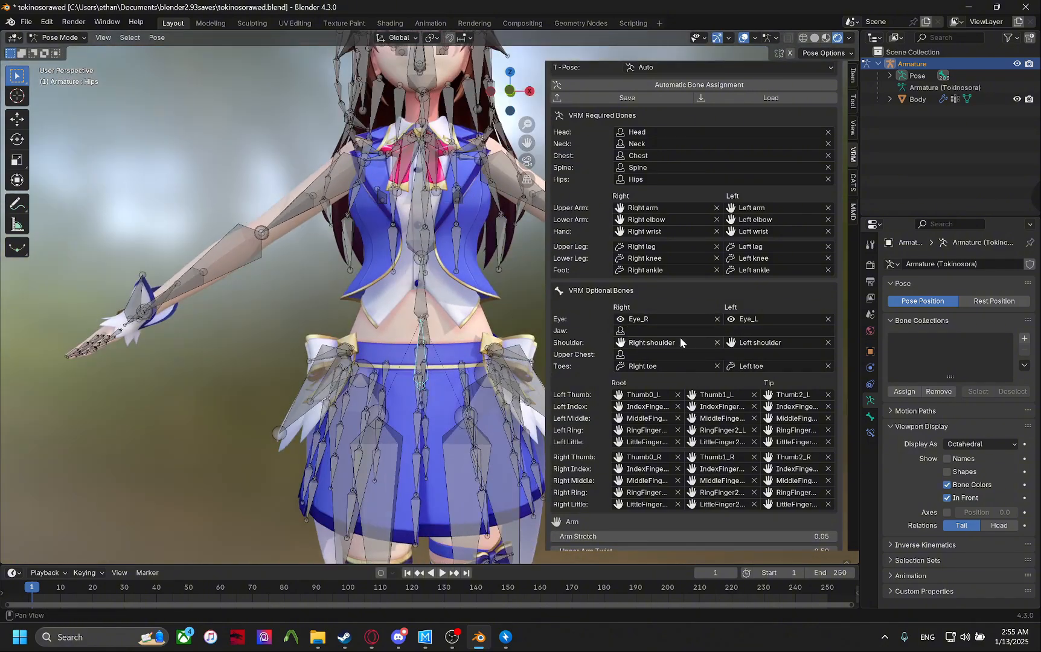
scroll(662, 354, "down", 3)
scroll(602, 379, "up", 6)
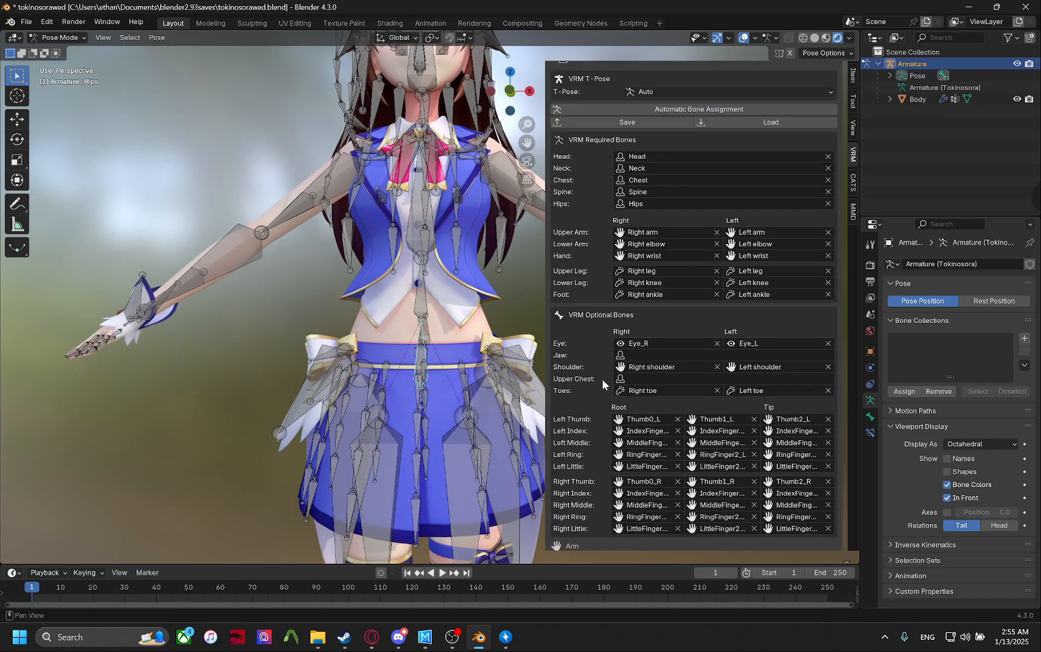
left_click_drag(972, 148, 733, 88)
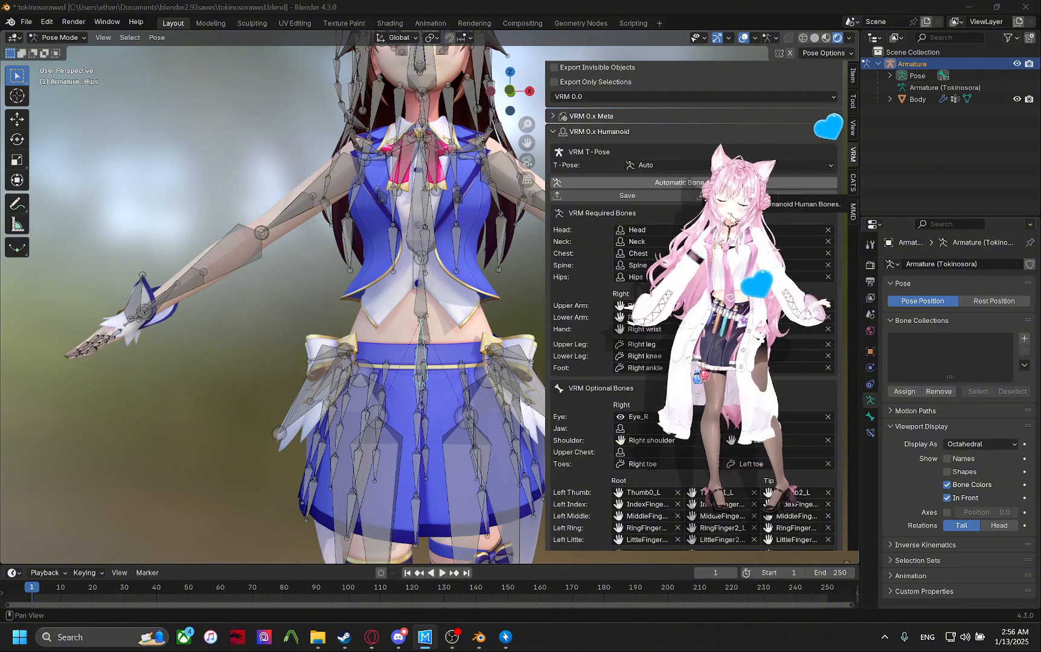
left_click_drag(762, 252, 994, 125)
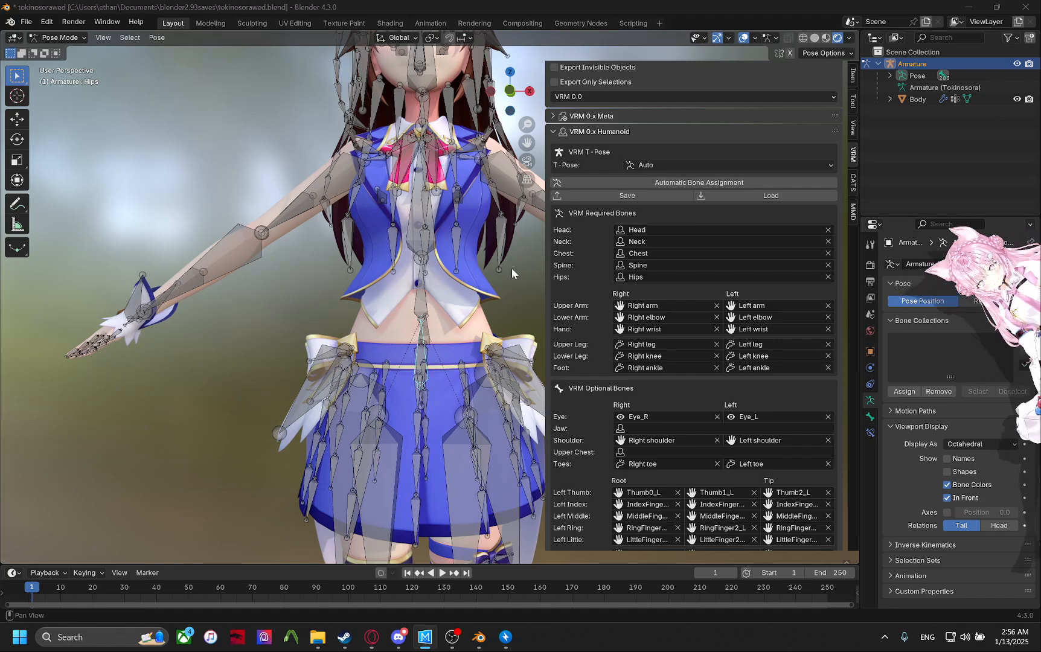
Collapse the VRM 0.x Humanoid settings and save the Blender file.
scroll(593, 320, "up", 2)
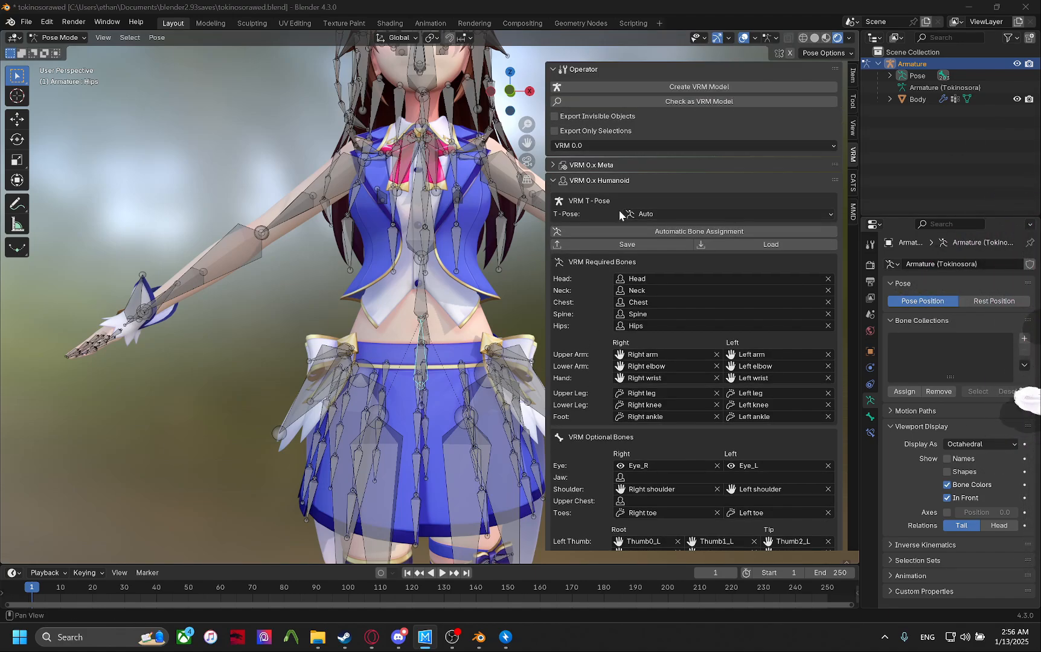
left_click(616, 184)
left_click(615, 182)
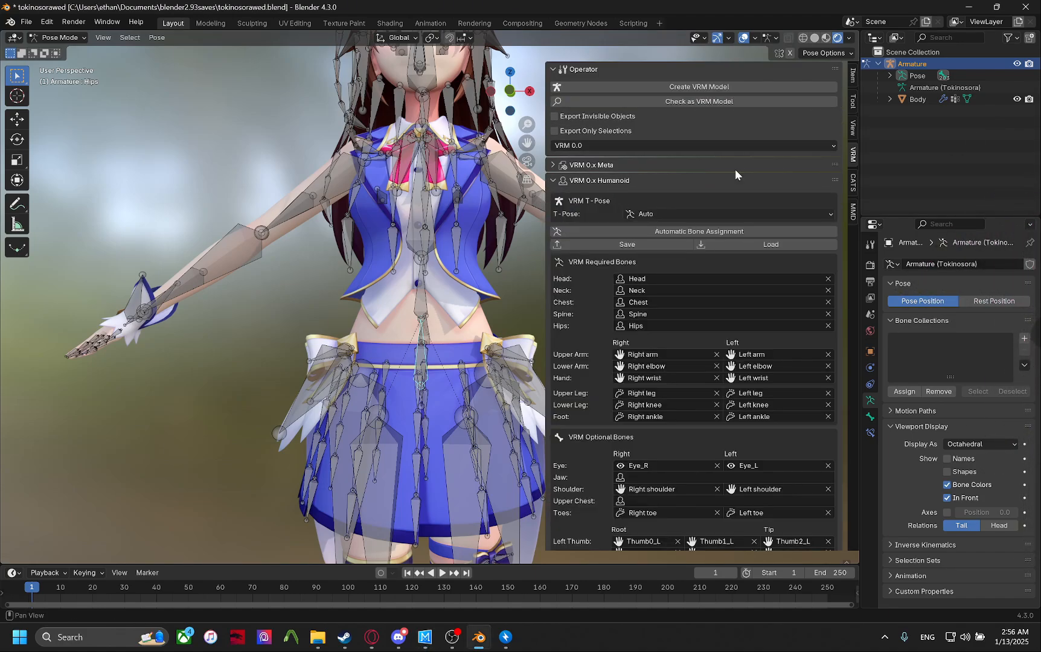
left_click(627, 183)
scroll(637, 233, "up", 1)
scroll(553, 337, "down", 2)
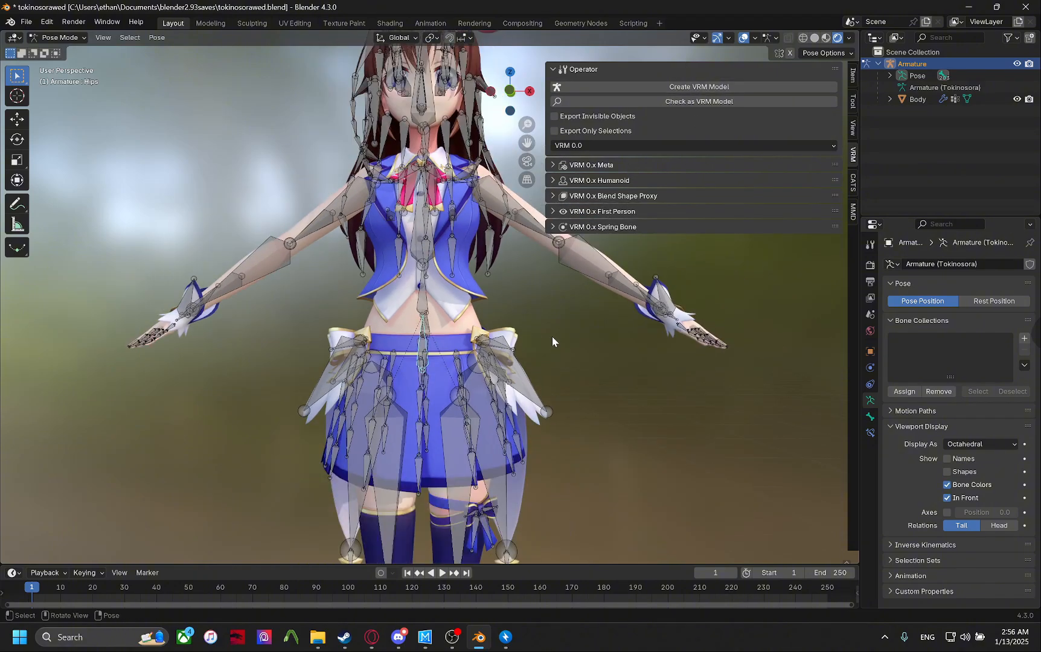
key("ctrl+s")
middle_click_drag(552, 337, 554, 360)
scroll(552, 356, "down", 3)
Return to Object Mode, hide the armature and select the body mesh.
left_click(58, 38)
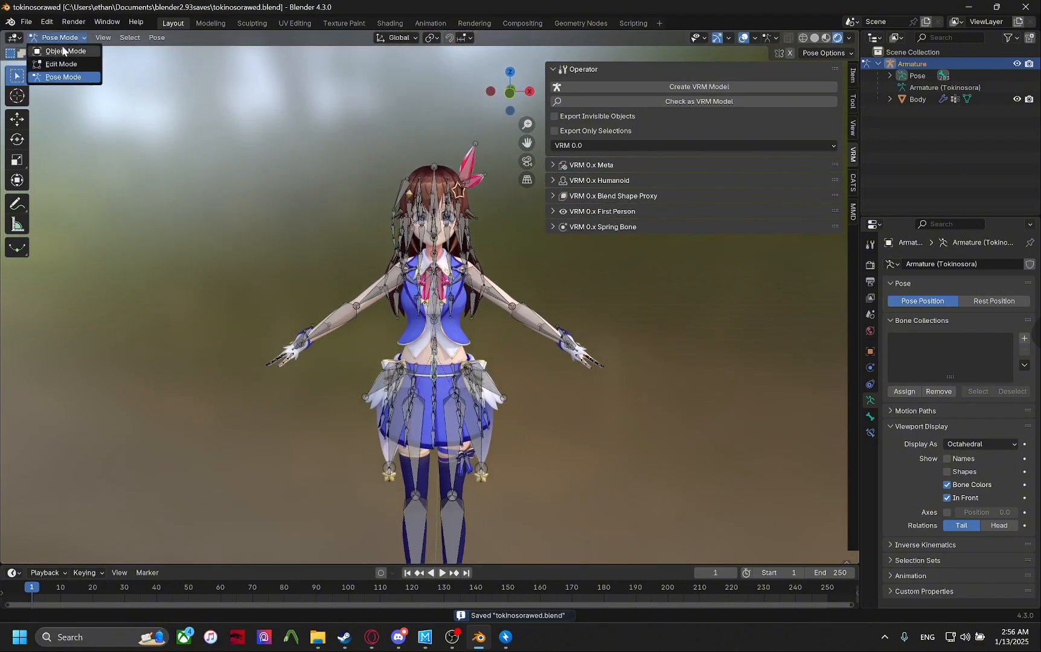
left_click(56, 50)
scroll(445, 300, "up", 3)
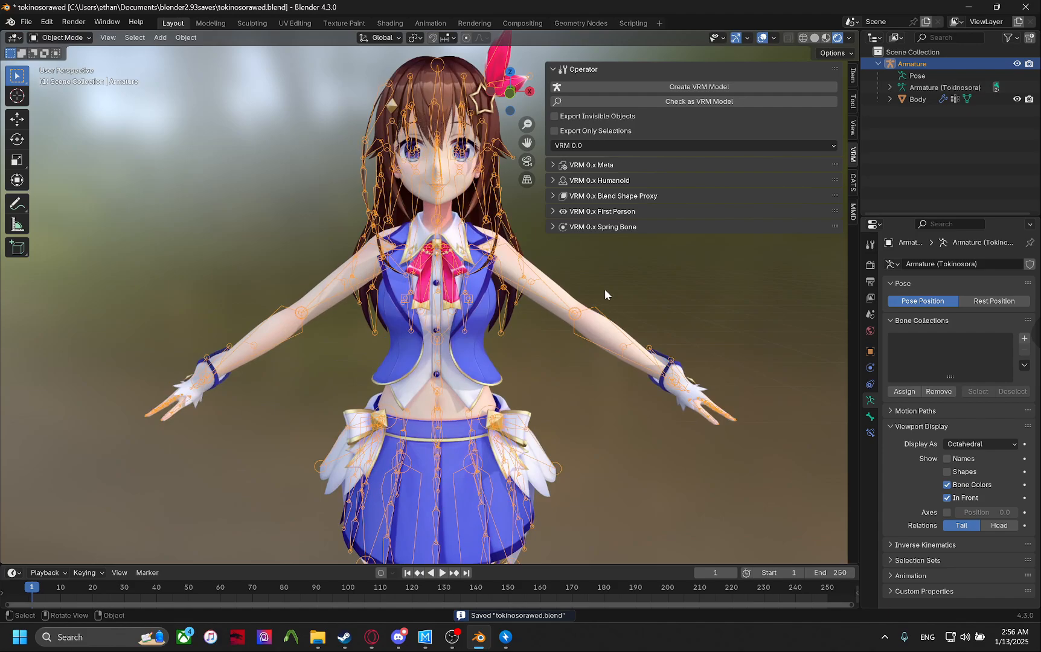
key("h")
scroll(531, 289, "down", 2)
left_click(462, 252)
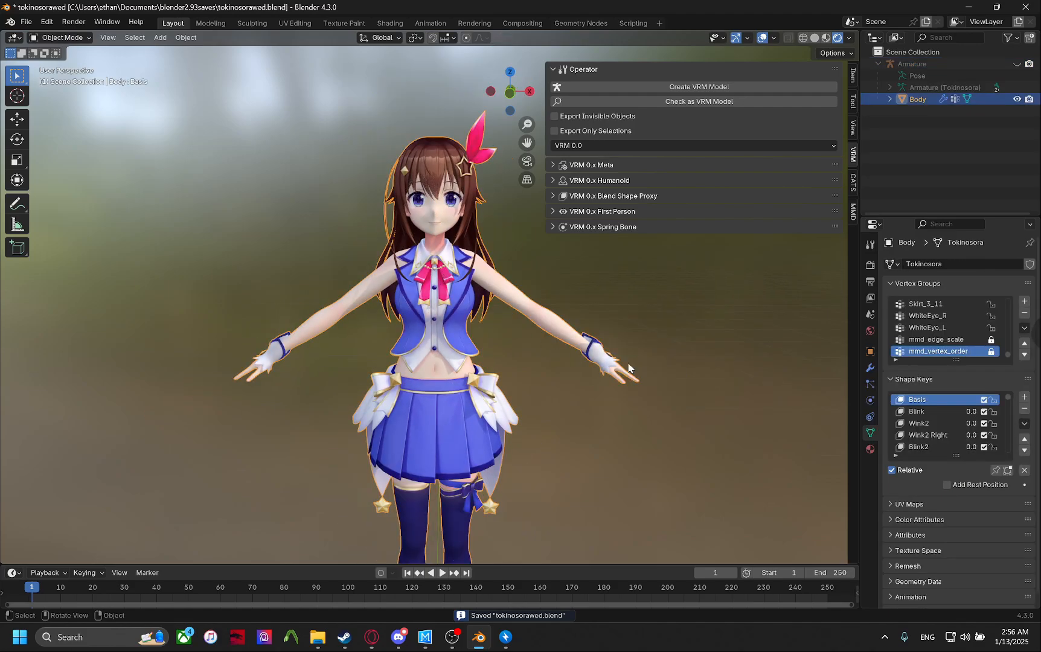
Show the body's materials in an enlarged list, select the BackHair material and save the file.
left_click(870, 449)
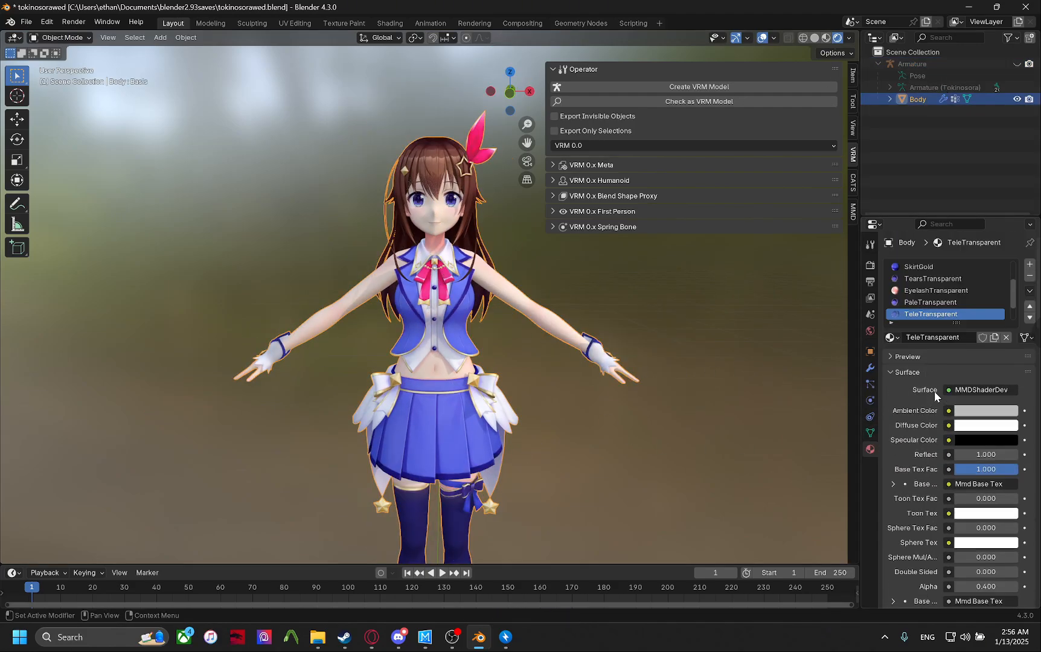
left_click_drag(954, 324, 936, 451)
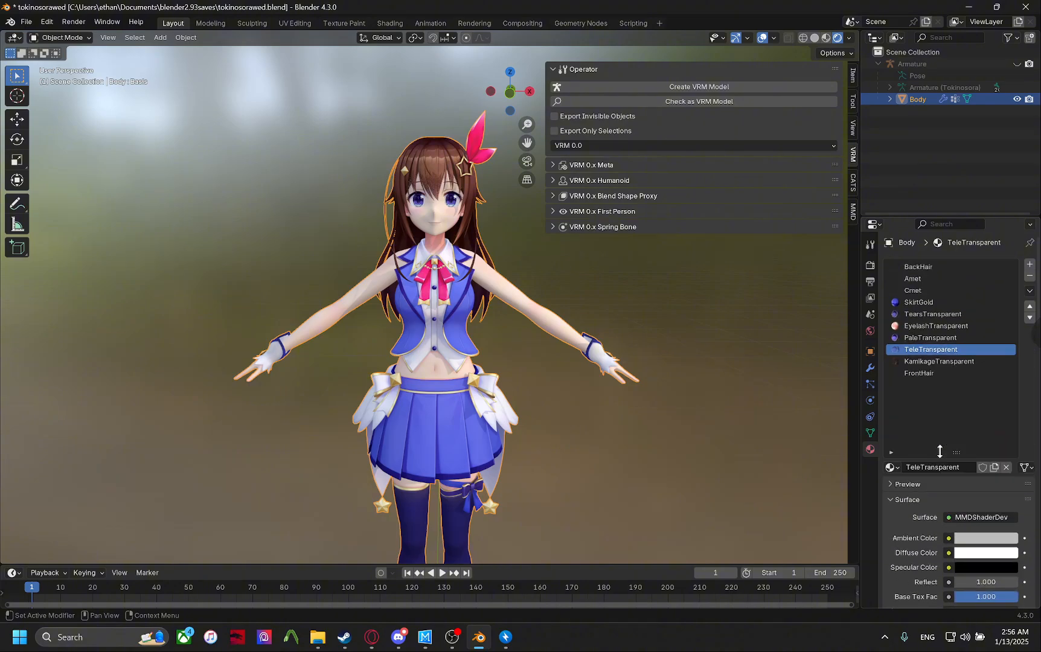
left_click(909, 268)
key("ctrl+s")
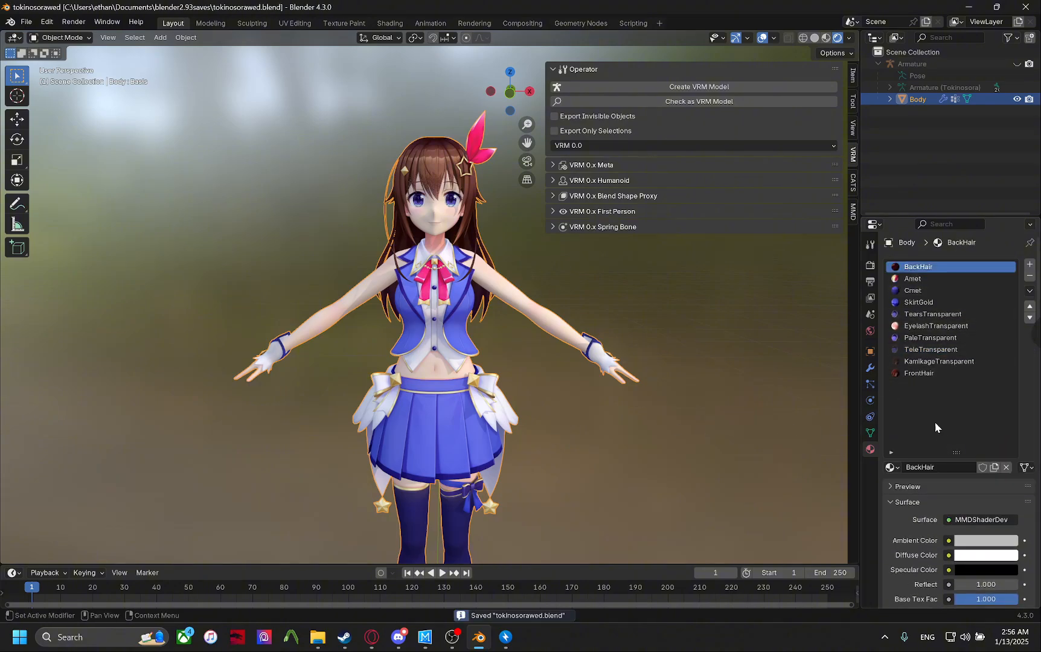
Shorten the material list and collapse BackHair's Surface, Settings, MMD Texture and MMD Material sections.
left_click_drag(948, 460, 949, 381)
left_click(912, 432)
scroll(915, 410, "down", 5)
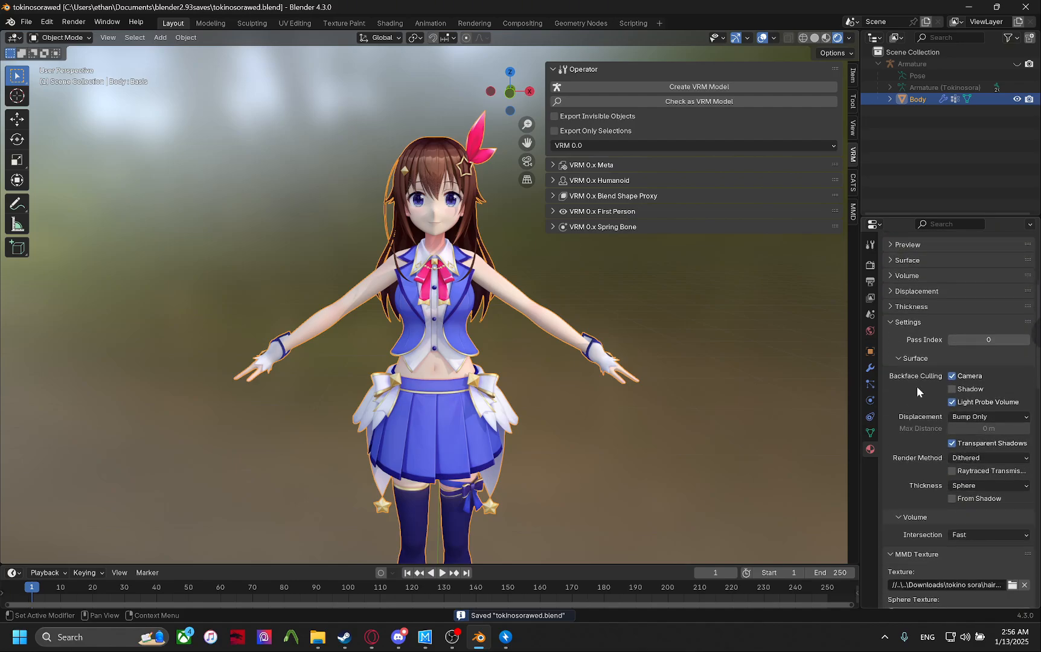
left_click(913, 324)
scroll(913, 393, "up", 6)
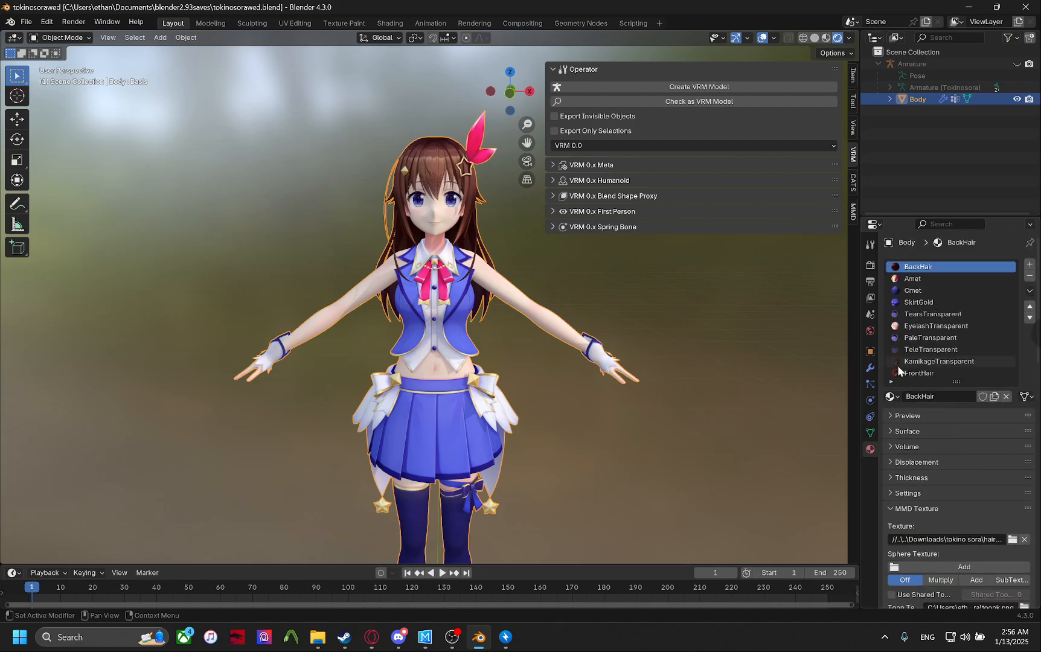
scroll(897, 365, "down", 7)
left_click(914, 314)
scroll(921, 405, "up", 6)
left_click(917, 428)
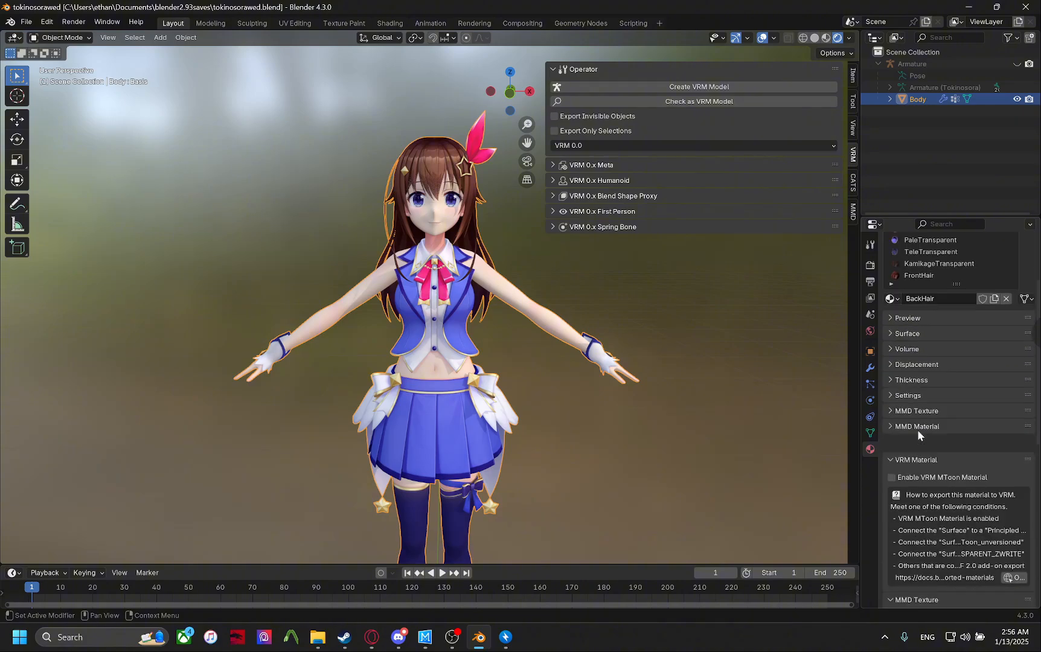
Enable VRM MToon Material for BackHair and widen the properties area to show its full setting names.
scroll(917, 430, "down", 6)
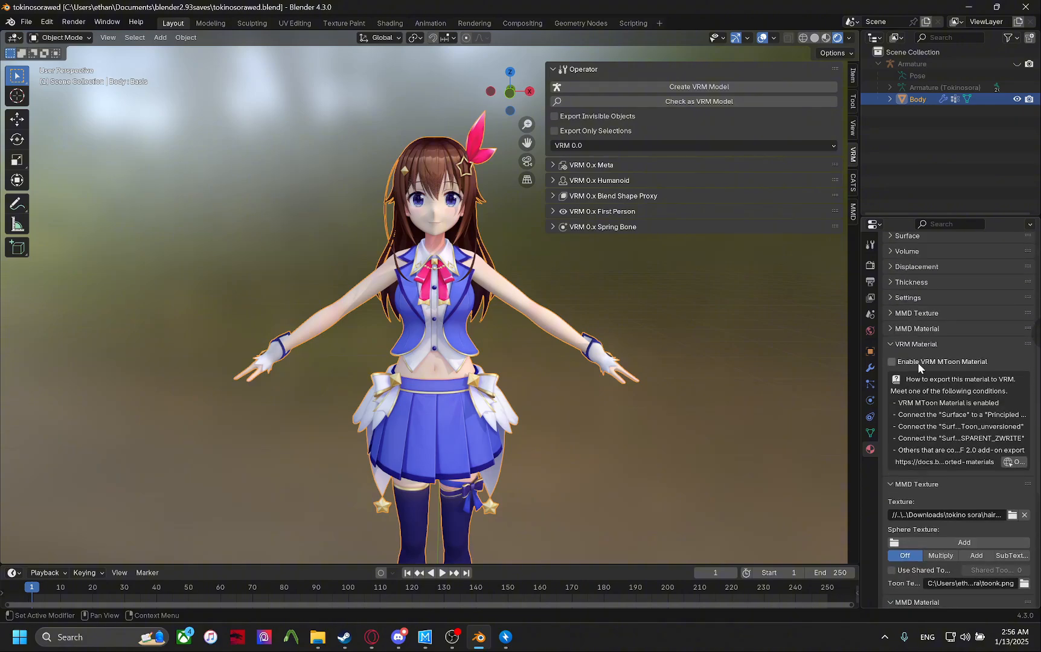
left_click(901, 363)
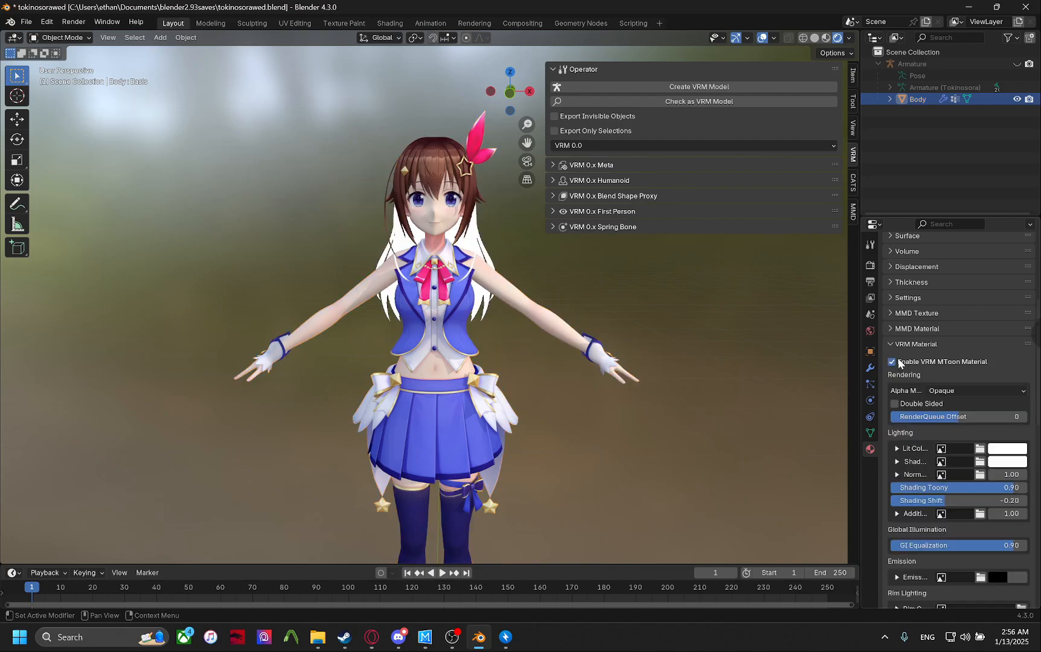
scroll(908, 290, "up", 5)
scroll(908, 289, "up", 3)
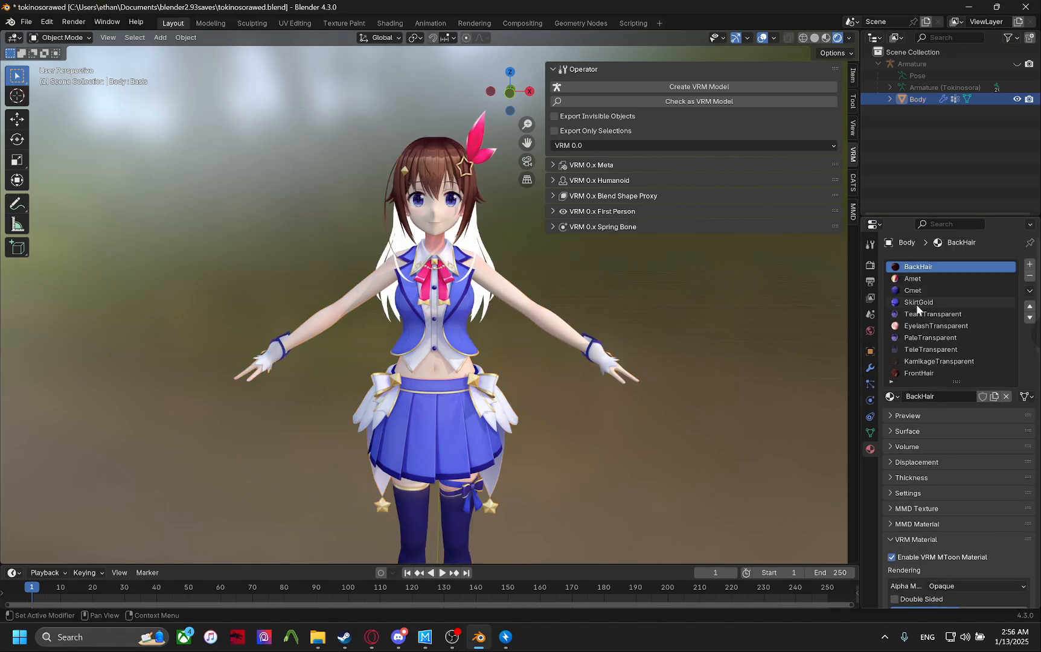
scroll(927, 335, "down", 14)
scroll(949, 434, "up", 3)
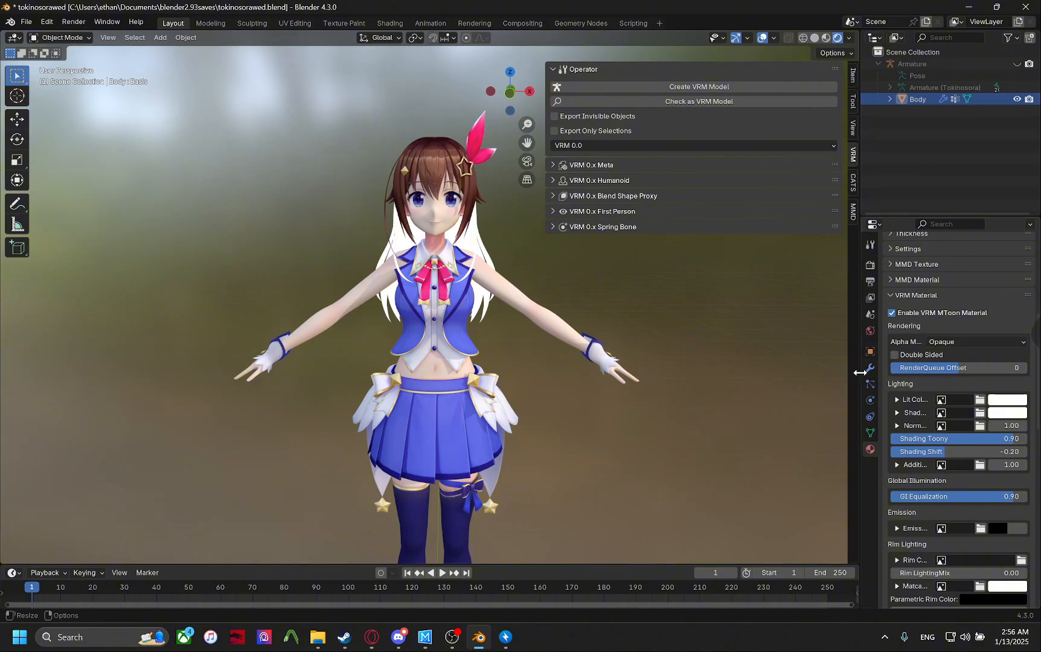
left_click_drag(863, 373, 792, 373)
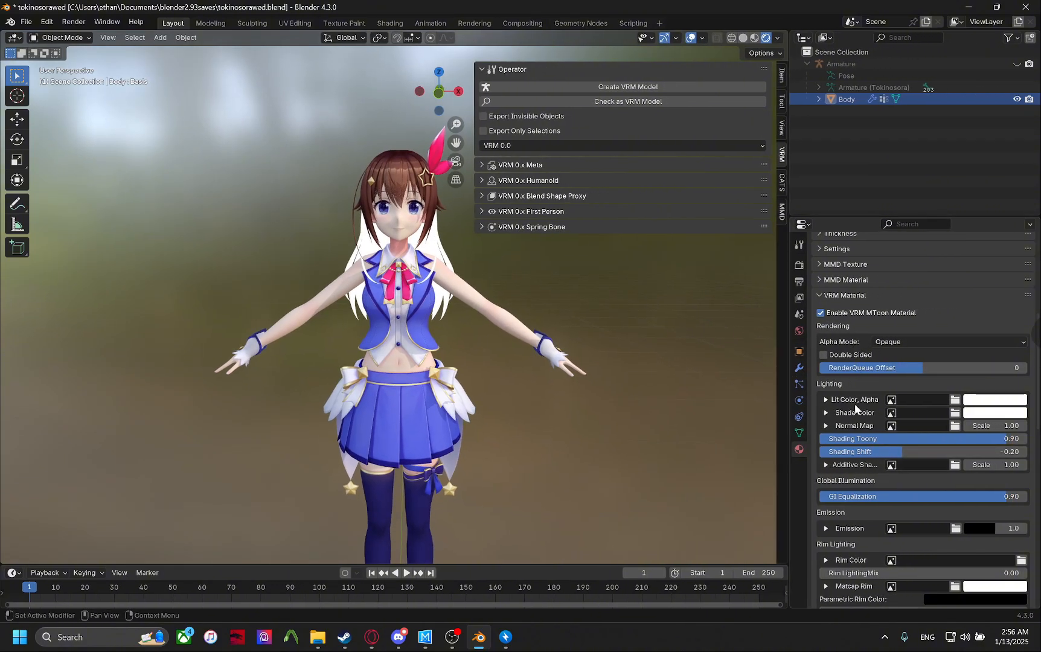
scroll(845, 302, "up", 5)
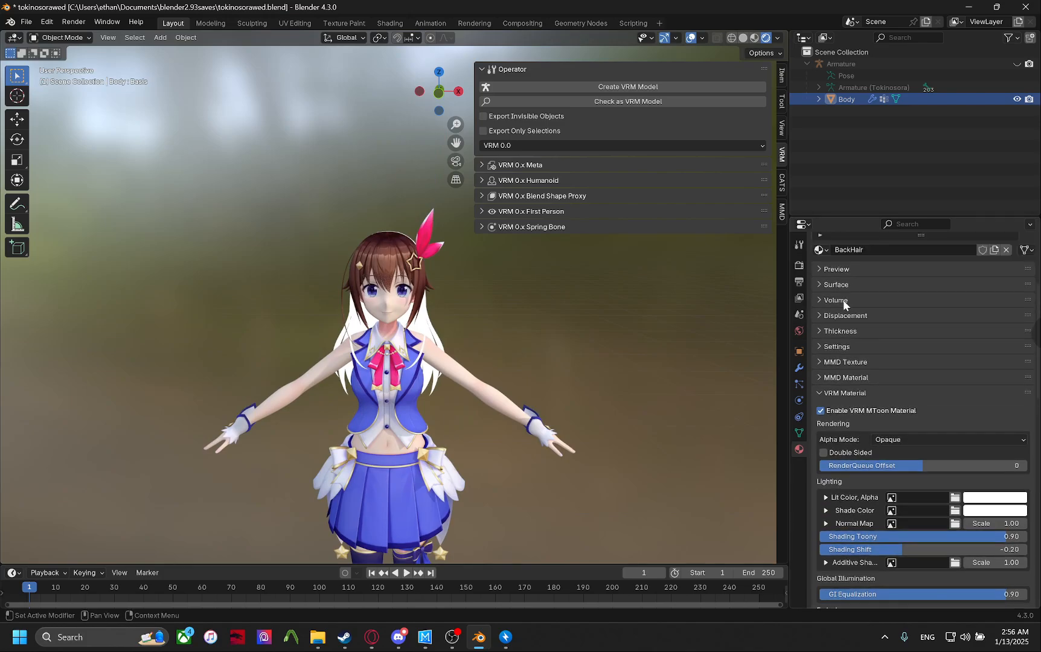
Examine BackHair's MToon rendering, lighting, rim lighting, outline and UV animation settings.
scroll(871, 420, "down", 7)
scroll(934, 452, "down", 3)
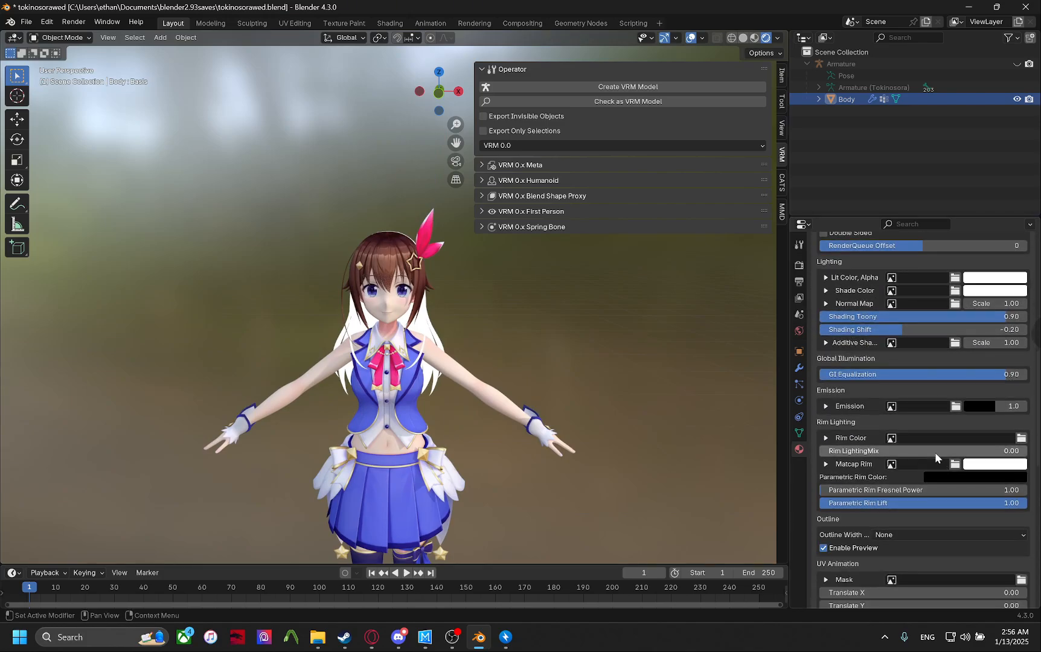
scroll(955, 338, "up", 2)
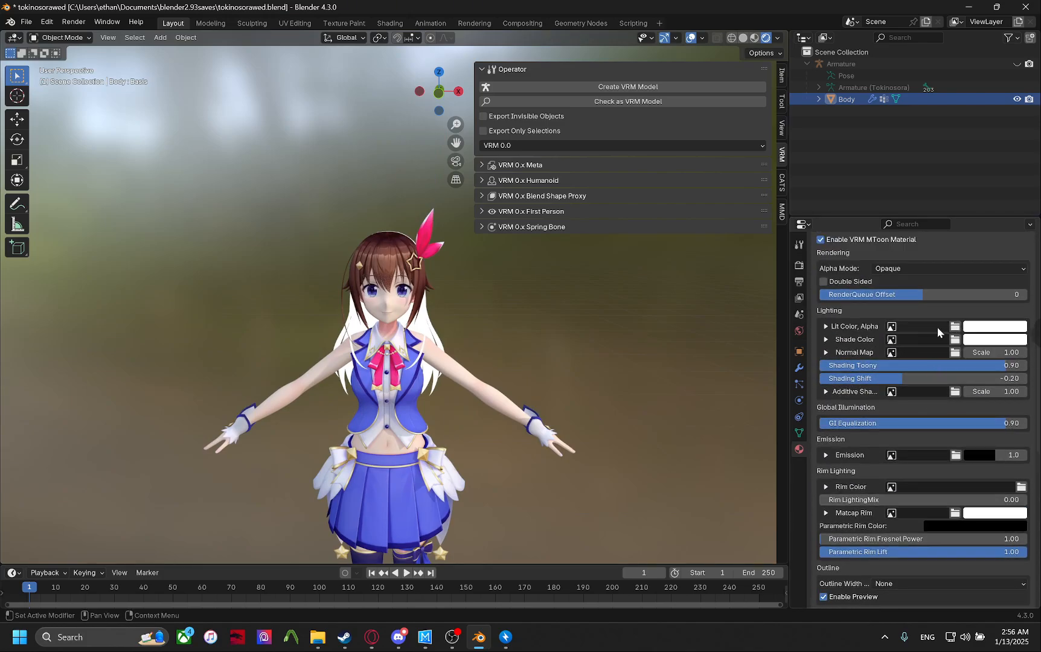
left_click(933, 326)
key("Escape")
scroll(924, 316, "up", 10)
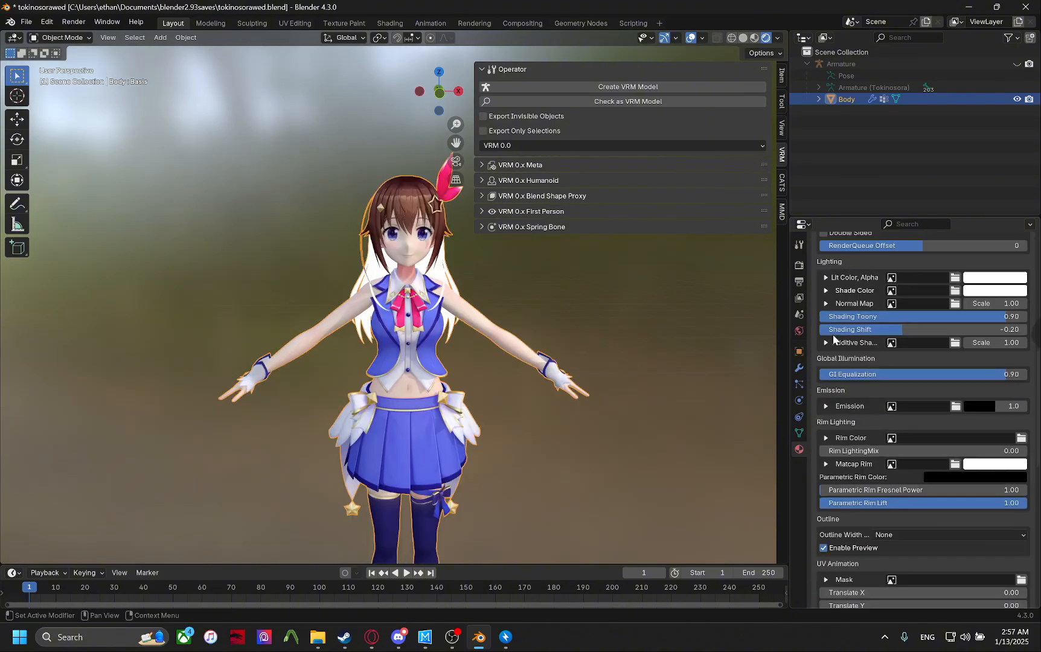
scroll(833, 337, "down", 5)
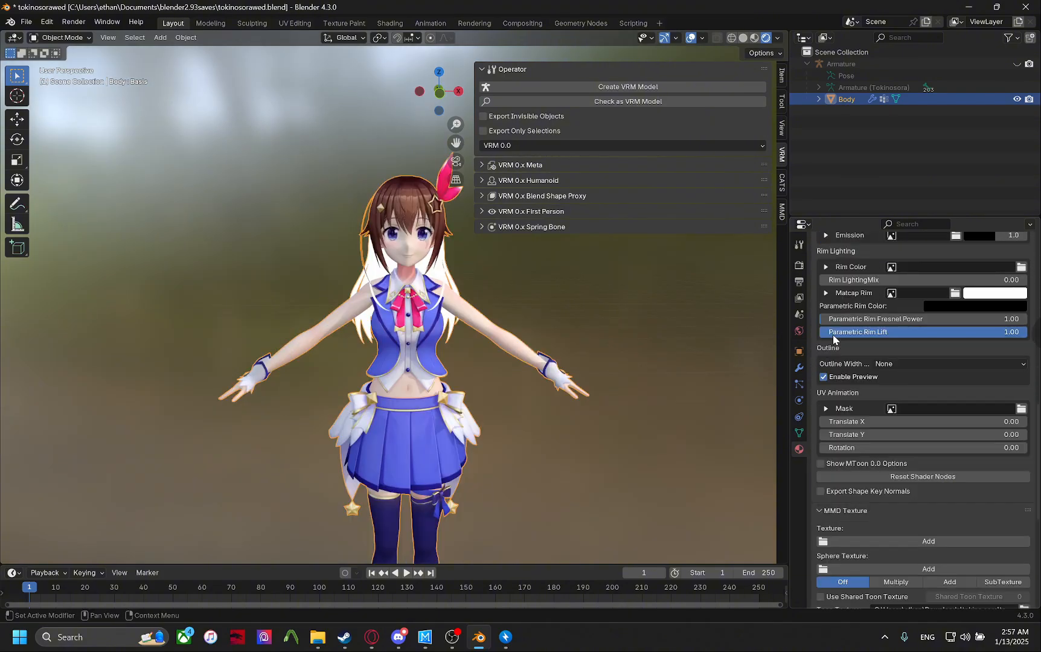
scroll(862, 372, "up", 8)
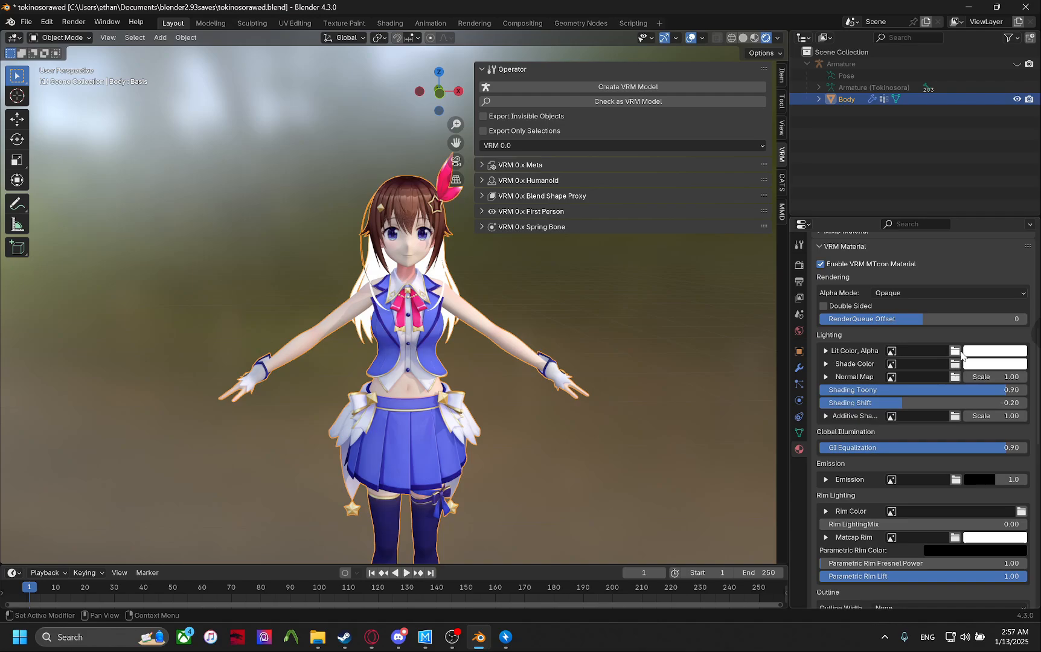
scroll(960, 357, "up", 10)
scroll(929, 463, "down", 6)
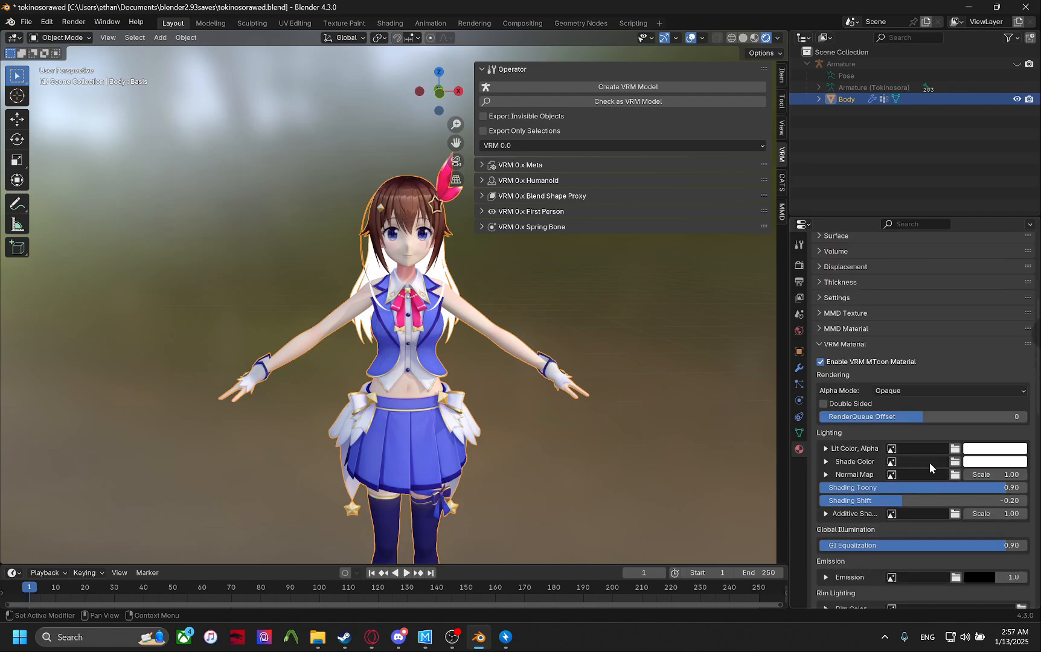
scroll(929, 462, "down", 4)
Browse to the tokino sora folder for BackHair's Lit Color texture and pick hairF.png without loading it.
left_click(954, 351)
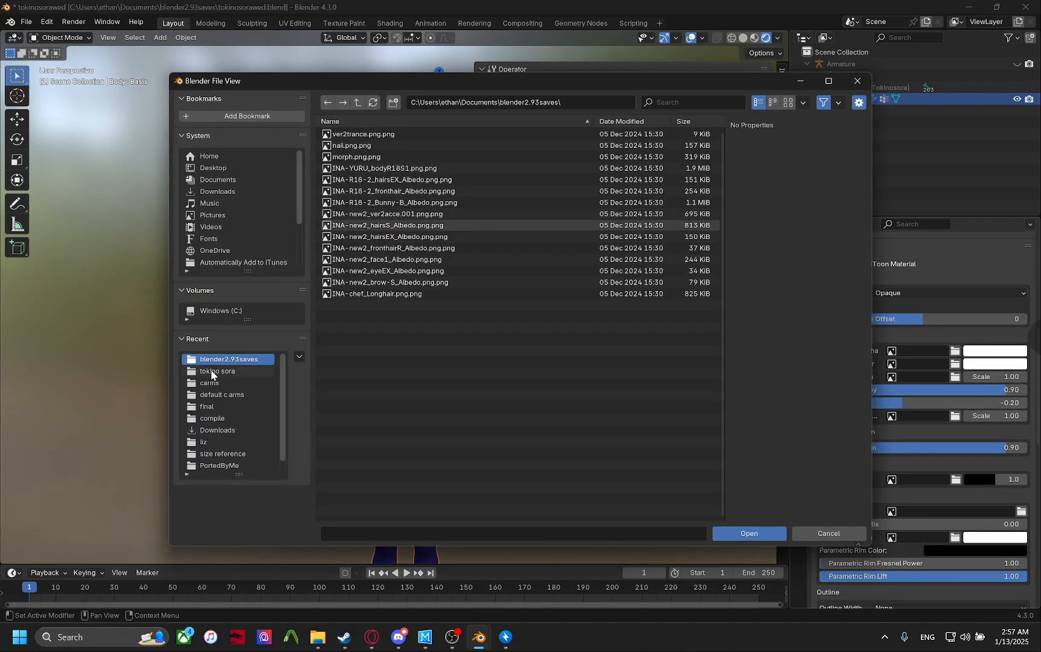
left_click(212, 370)
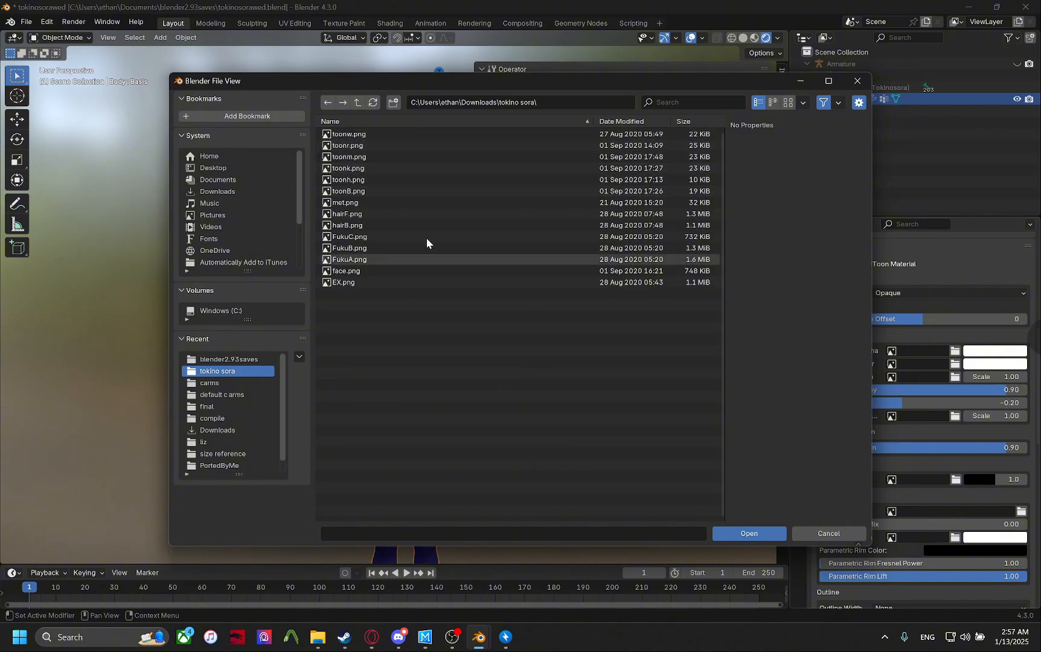
left_click_drag(494, 85, 340, 89)
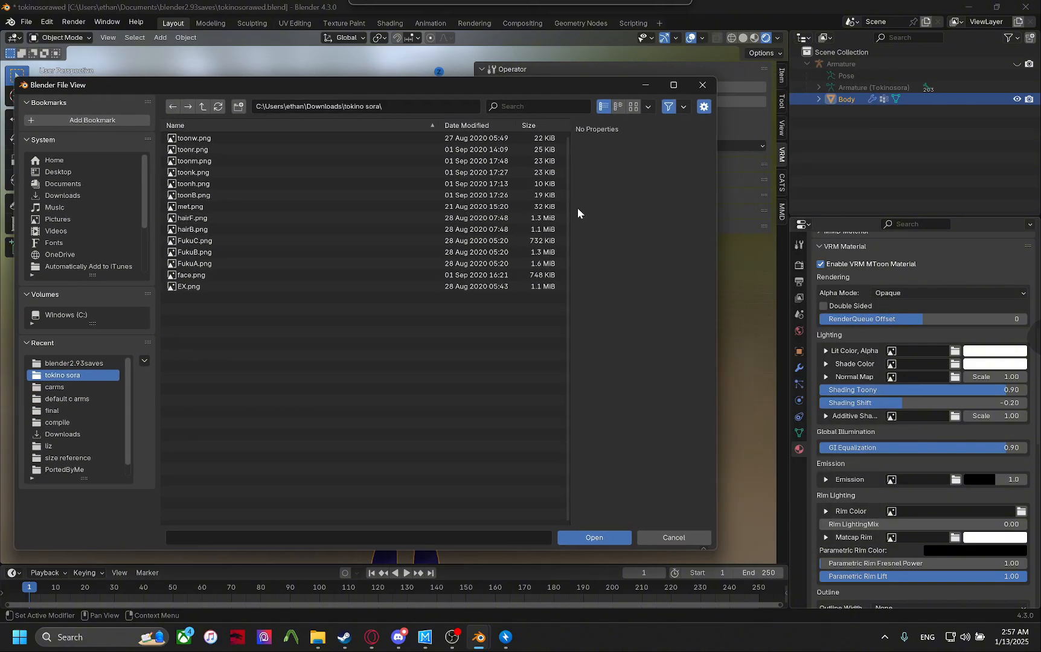
scroll(909, 426, "up", 10)
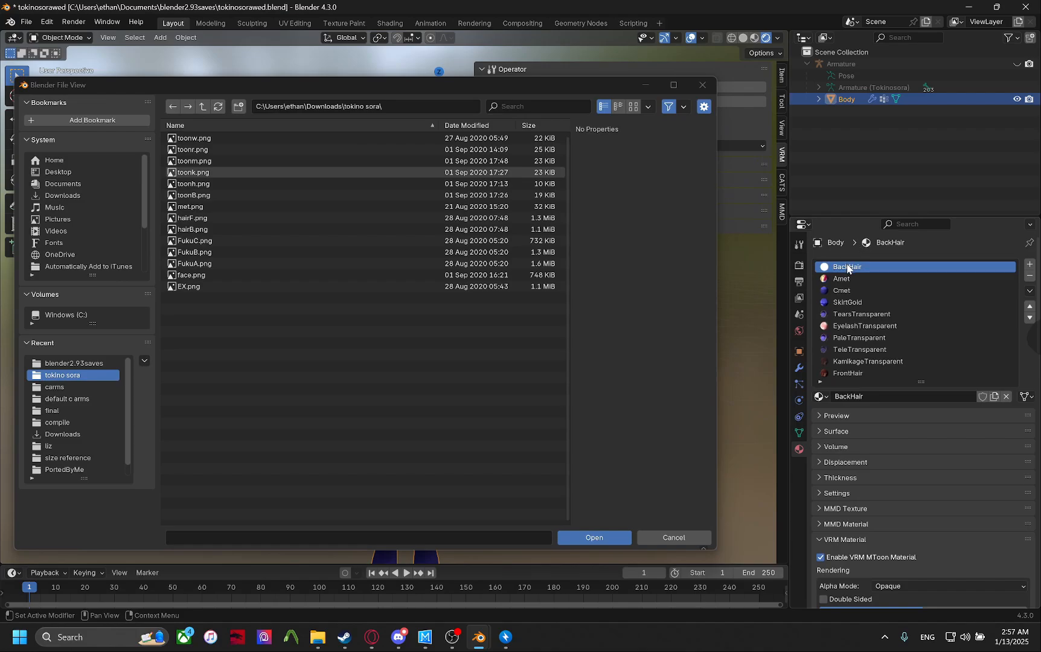
scroll(903, 488, "down", 7)
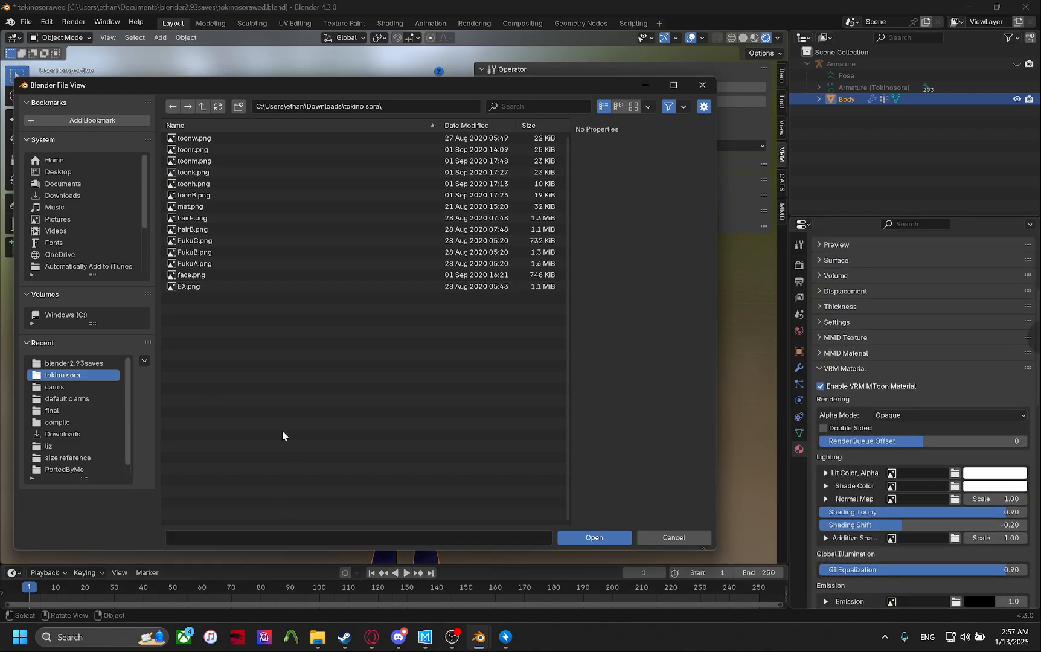
left_click(299, 218)
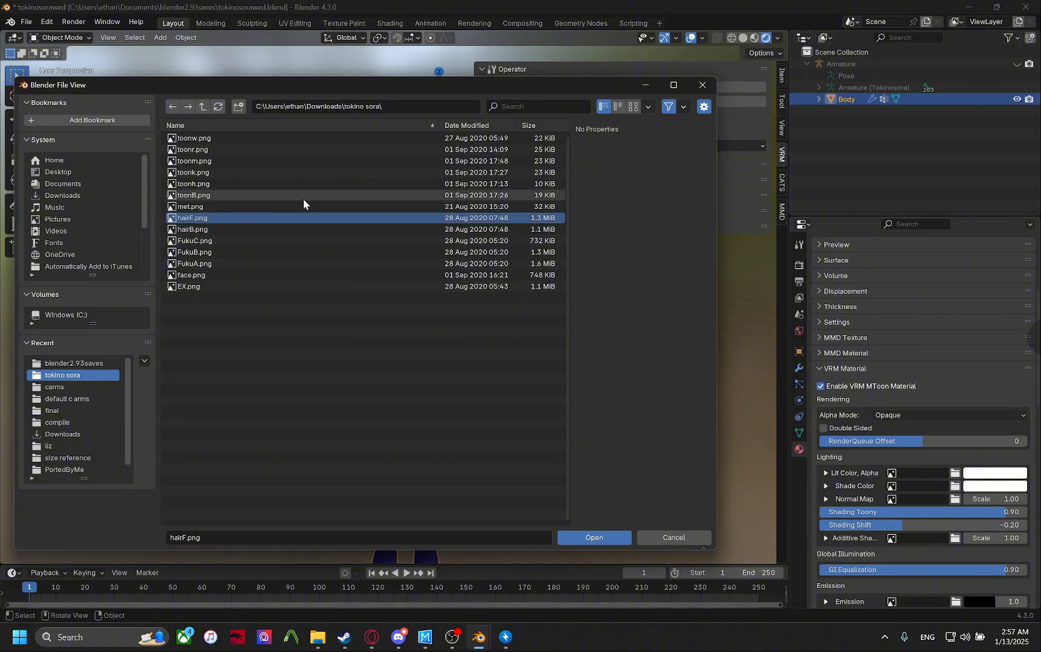
Switch to File Explorer and show the tokino sora folder's textures as large icons to compare the hair images.
left_click(318, 637)
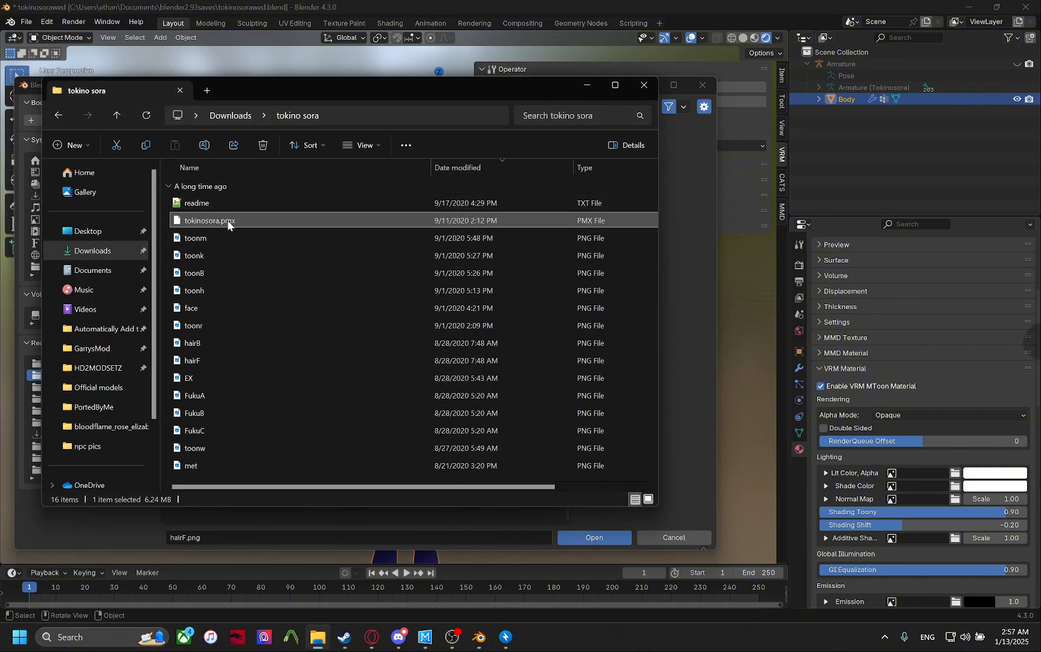
left_click(198, 258)
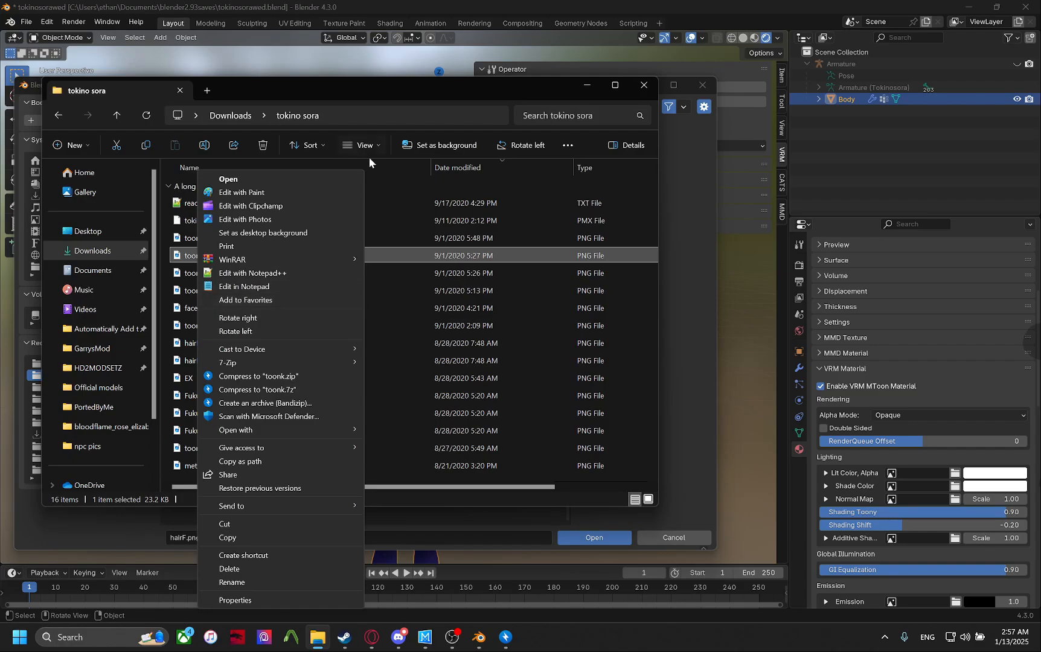
left_click(365, 146)
left_click(362, 211)
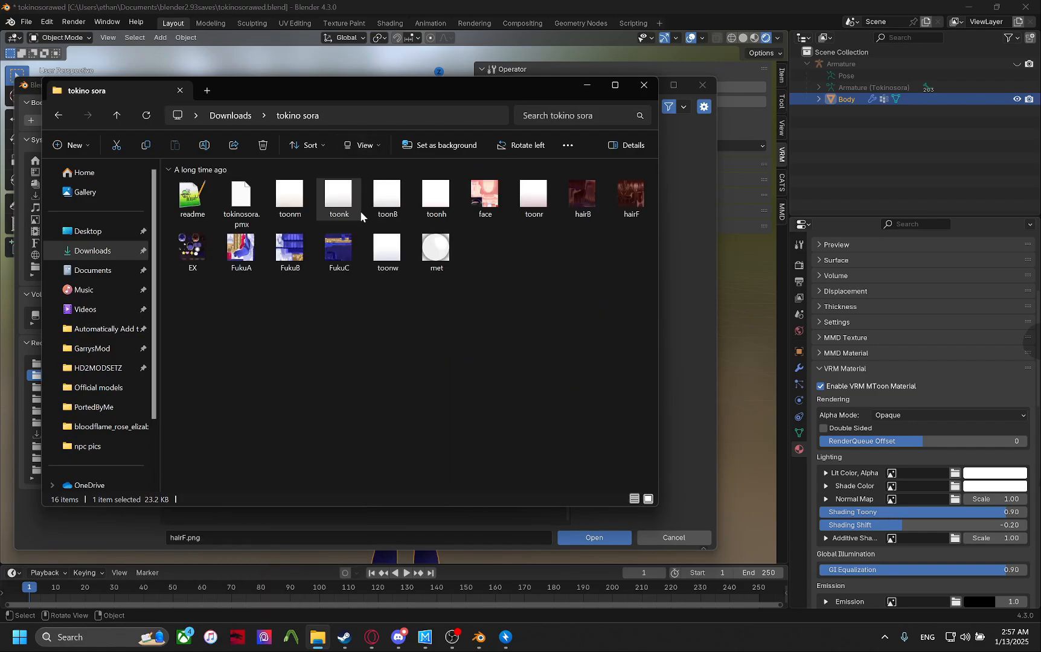
right_click(448, 231)
mouse_move(462, 251)
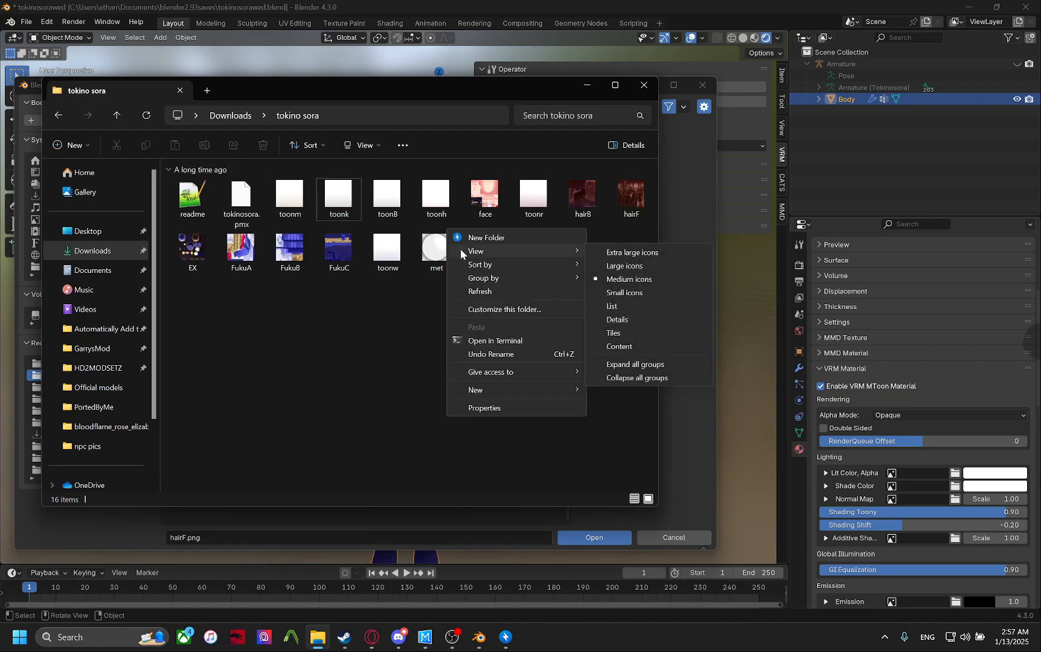
left_click(631, 265)
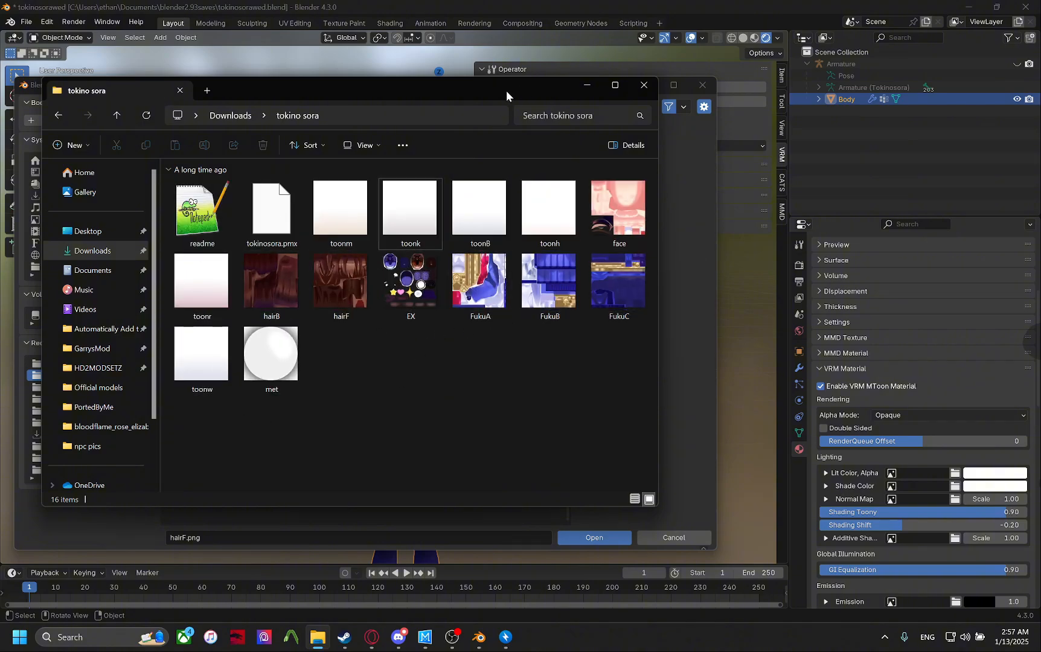
left_click_drag(507, 96, 725, 238)
left_click_drag(614, 91, 615, 245)
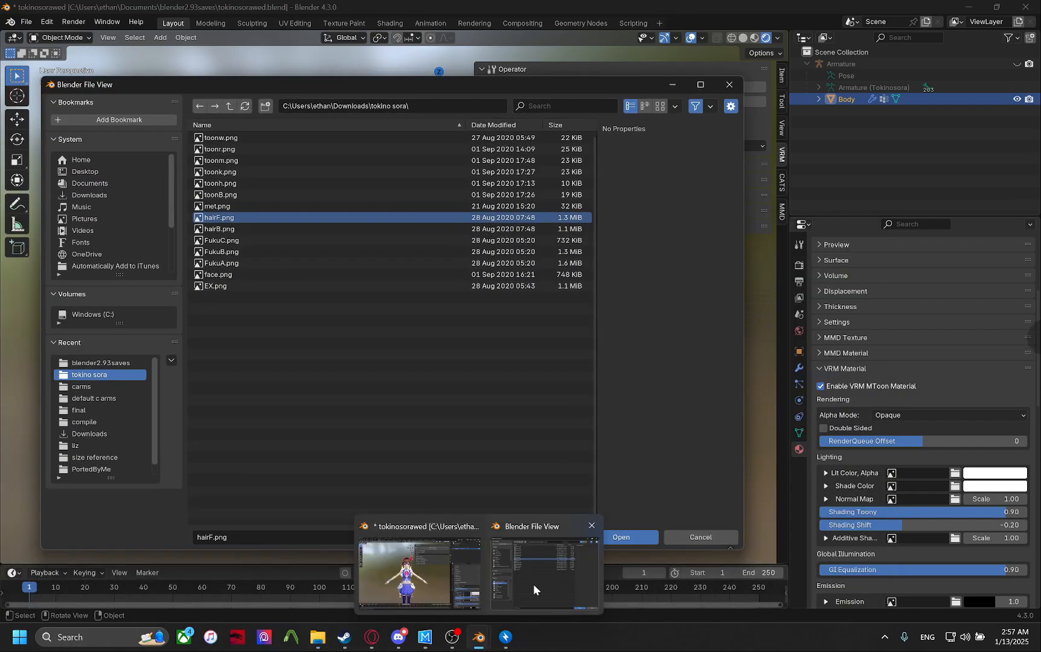
Close the Bandizip archive window and return to Blender's image file browser.
left_click(507, 635)
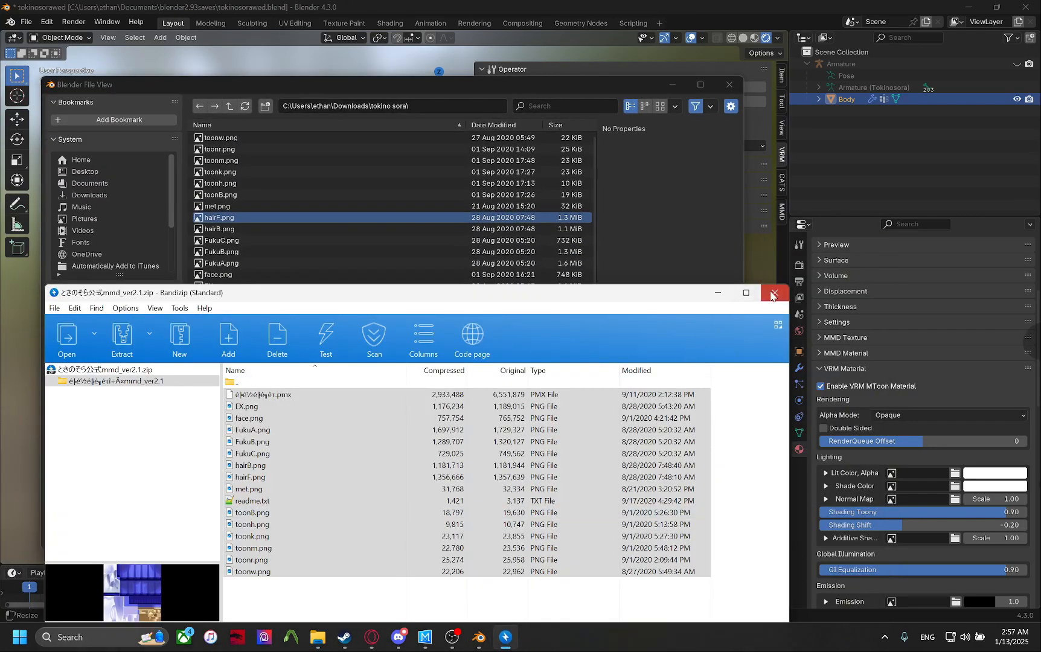
left_click(772, 294)
mouse_move(479, 637)
left_click(667, 474)
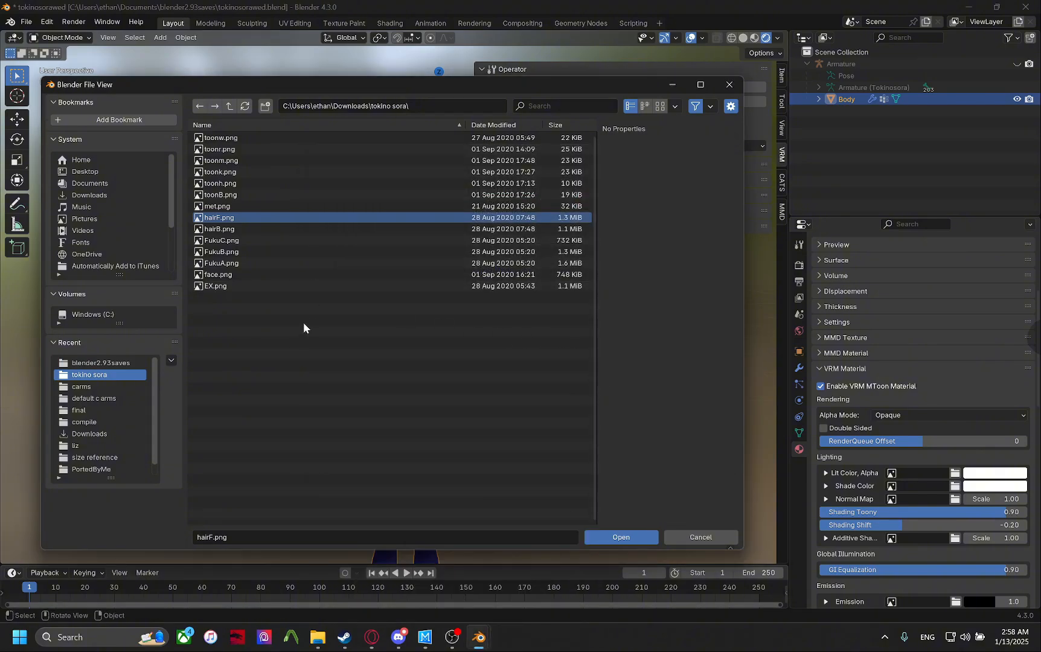
Expand BackHair's material preview and quit the desktop mascot covering the material properties.
scroll(840, 370, "up", 1)
scroll(855, 405, "up", 6)
scroll(860, 417, "down", 3)
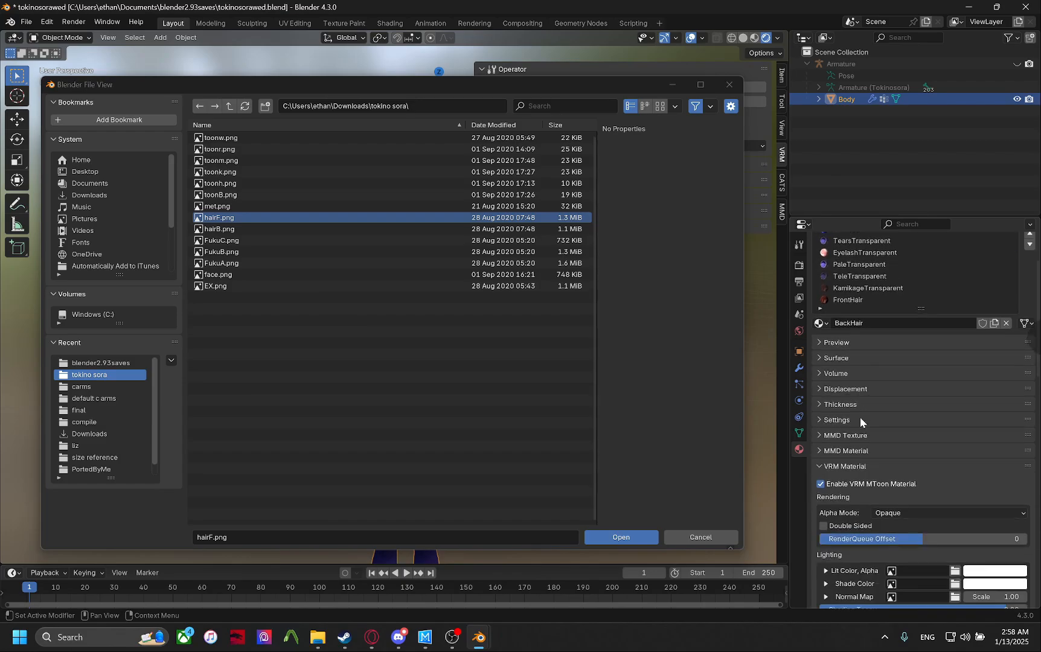
left_click(843, 343)
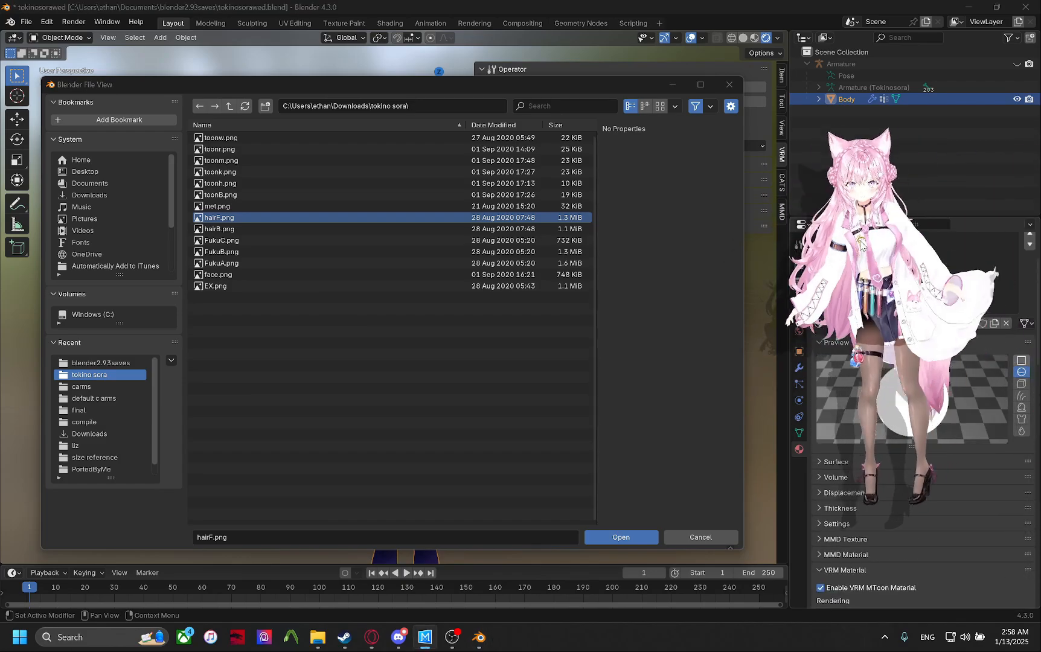
right_click(878, 244)
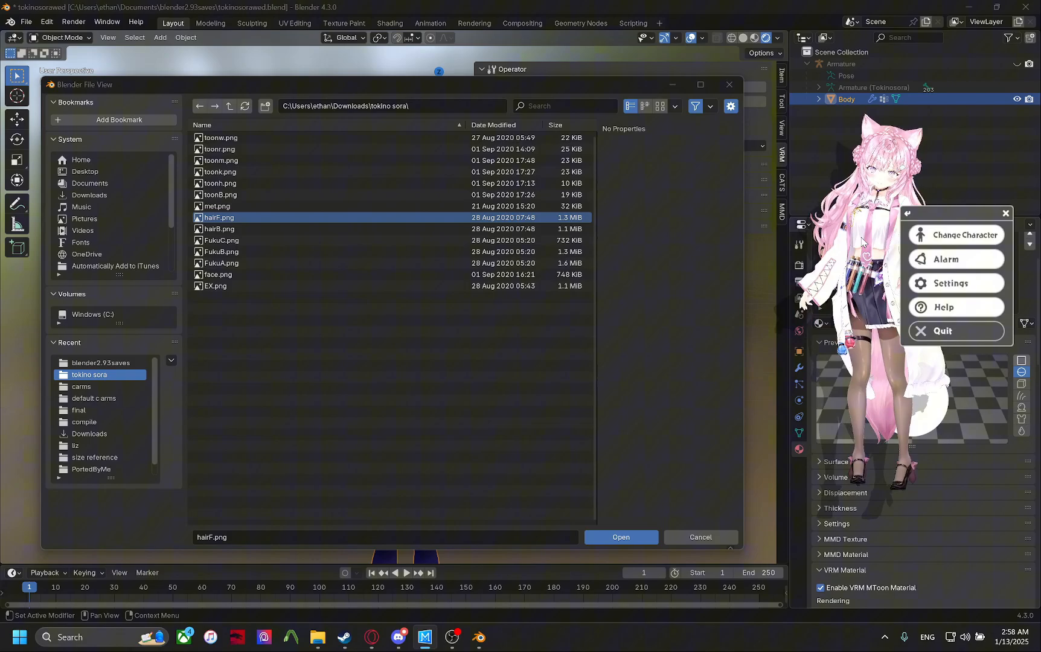
left_click(944, 330)
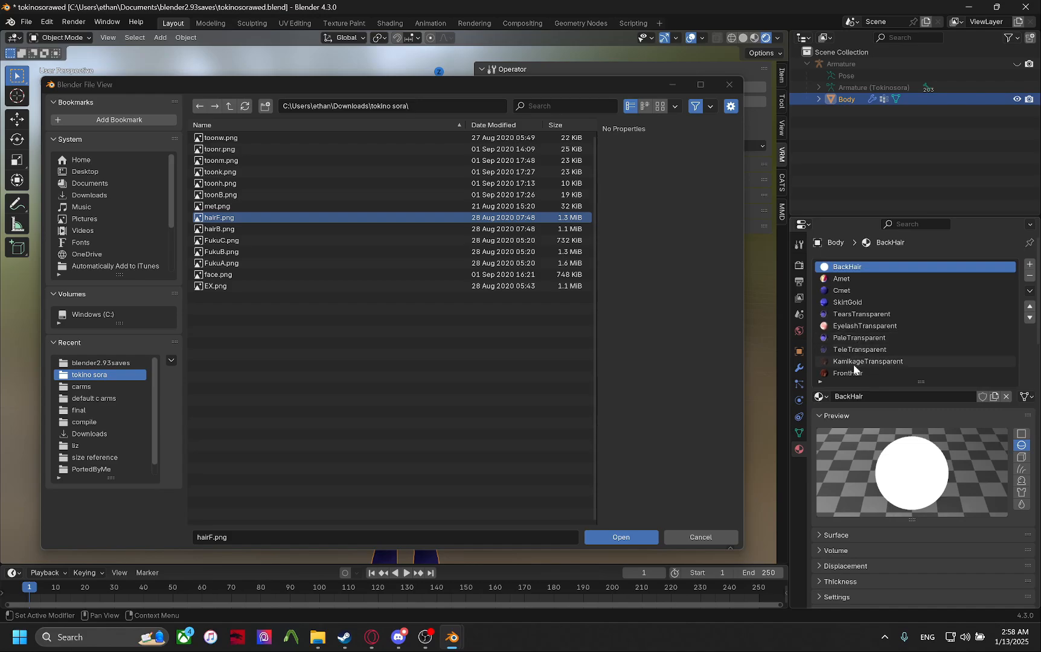
Load hairB.png as BackHair's Lit Color texture, then save the file and view the hair from behind.
scroll(854, 365, "down", 15)
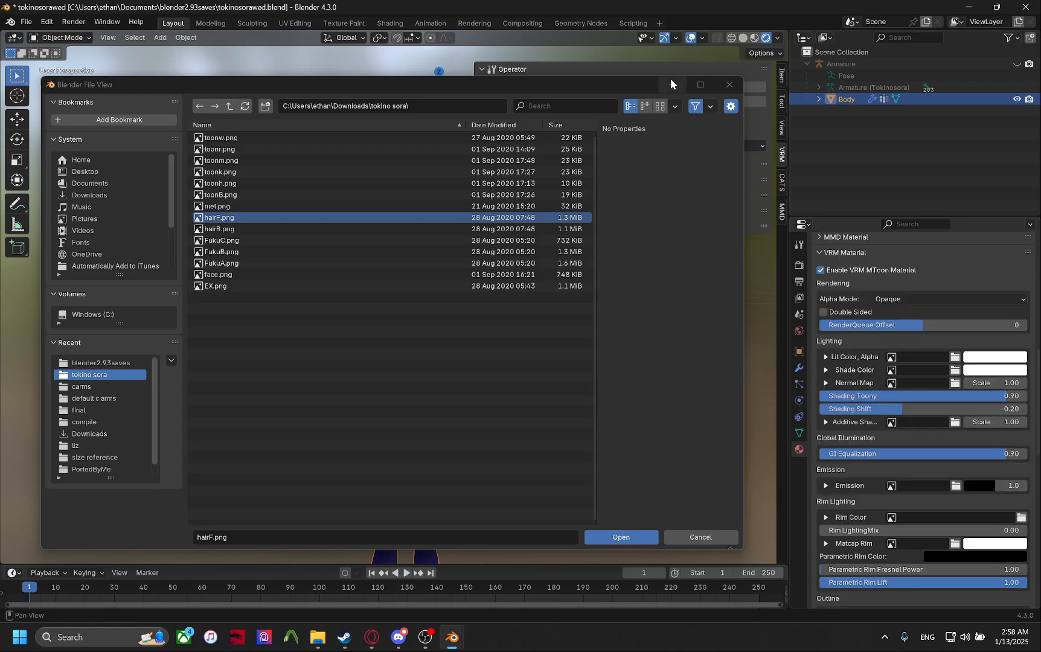
left_click(294, 228)
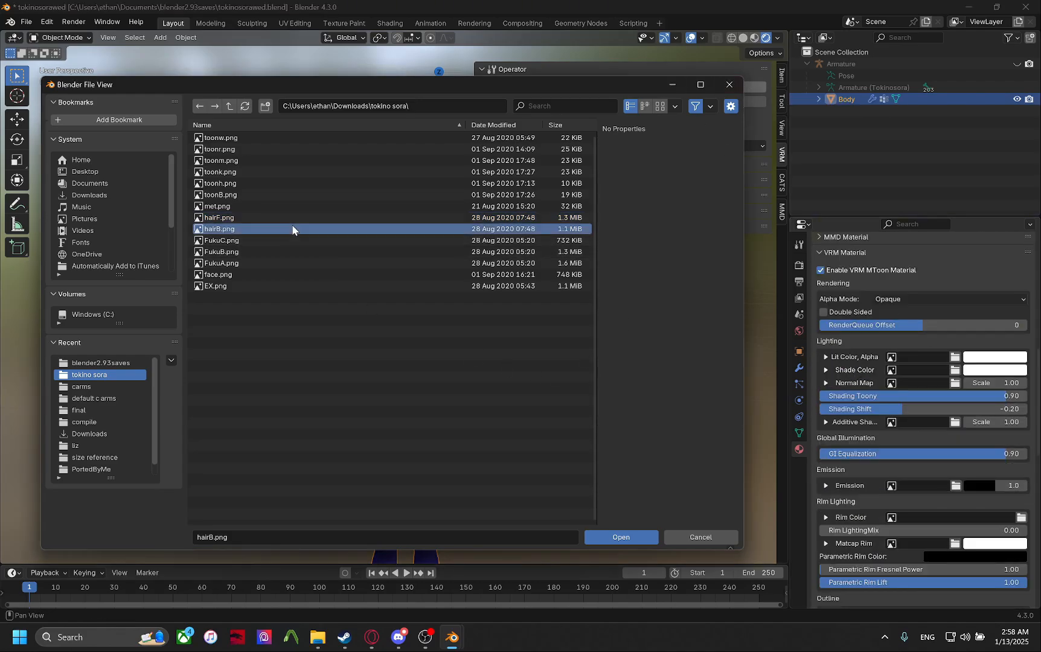
left_click(624, 535)
middle_click_drag(472, 292, 386, 199)
key("ctrl+s")
scroll(468, 307, "up", 4)
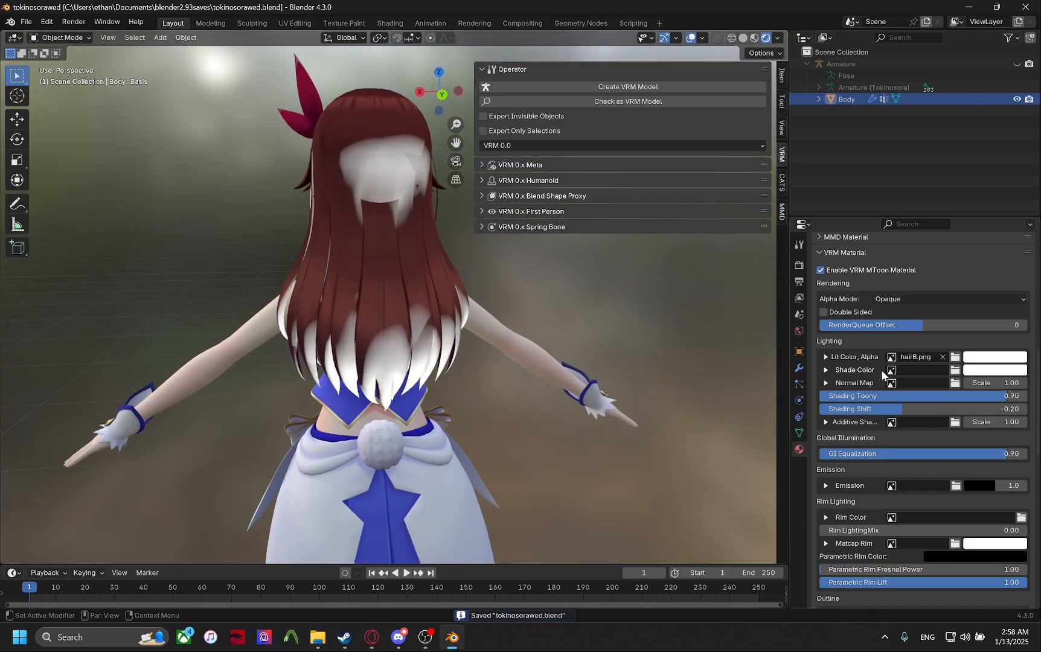
Load hairB.png from the tokino sora folder as BackHair's Shade Color texture and check the hair around the model.
left_click(954, 371)
left_click(220, 359)
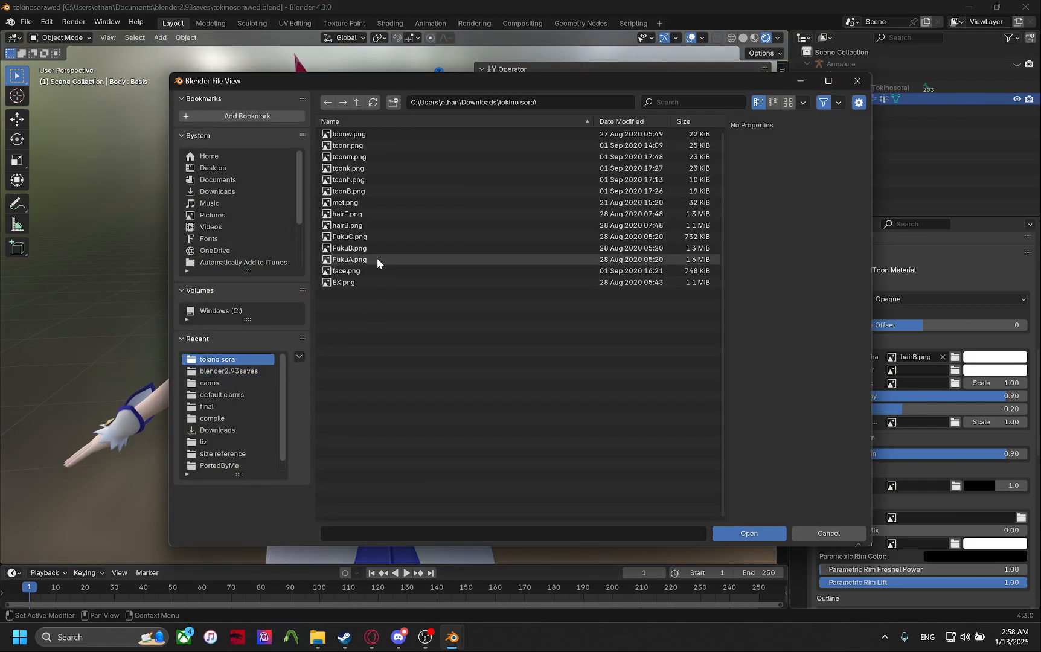
left_click(356, 226)
left_click(751, 534)
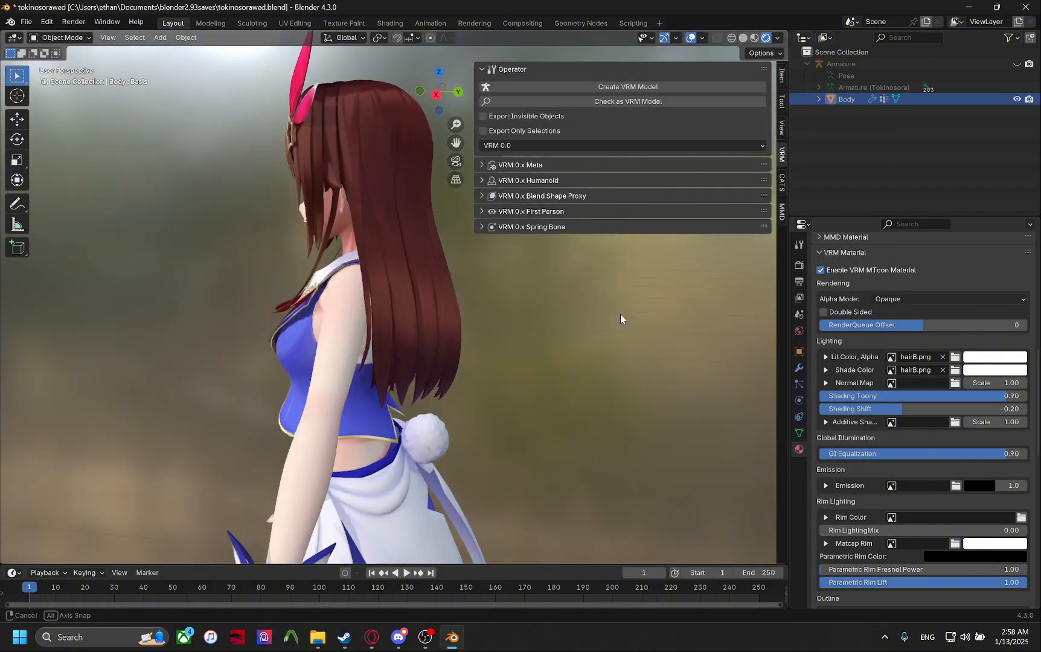
middle_click_drag(620, 313, 426, 288)
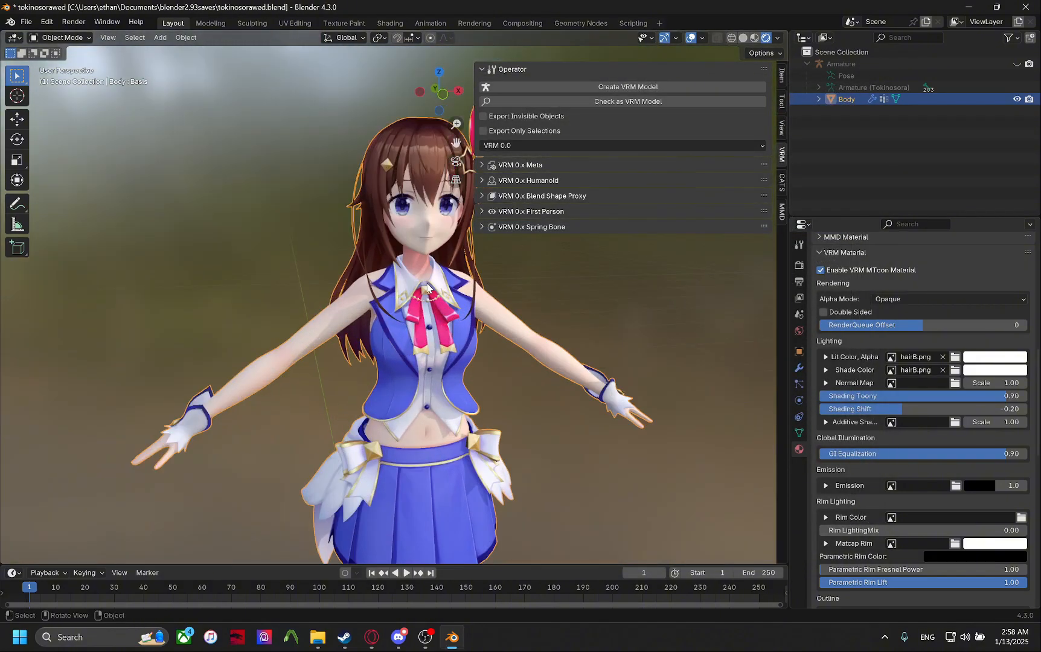
scroll(427, 288, "down", 3)
Select the Amet material and collapse its MMD Texture and MMD Material sections.
scroll(885, 370, "up", 10)
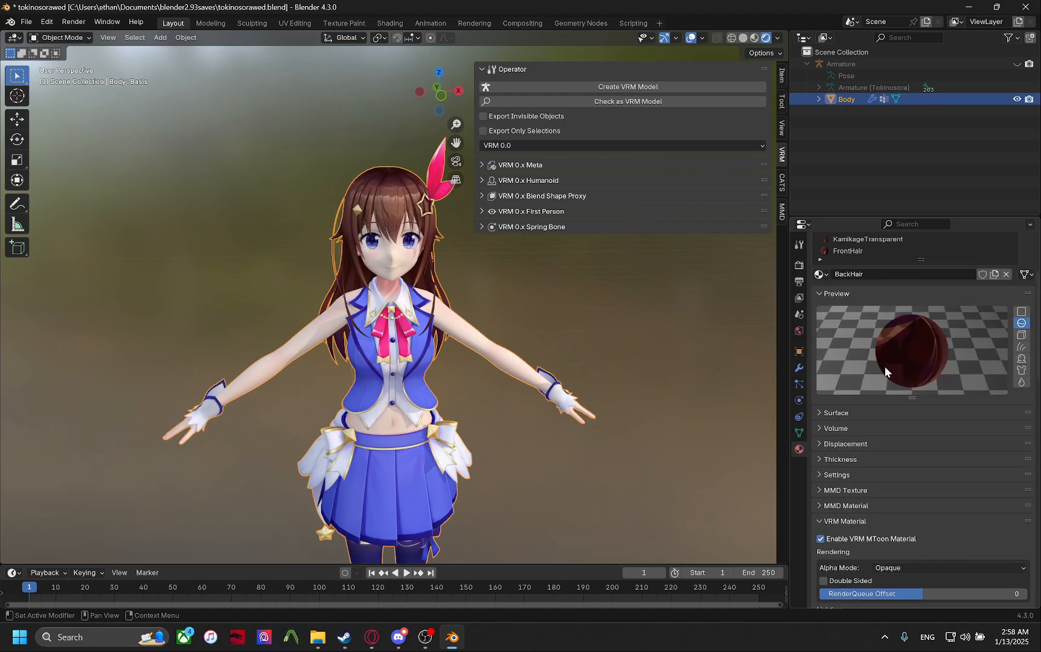
scroll(884, 366, "up", 5)
left_click(855, 280)
scroll(895, 400, "down", 6)
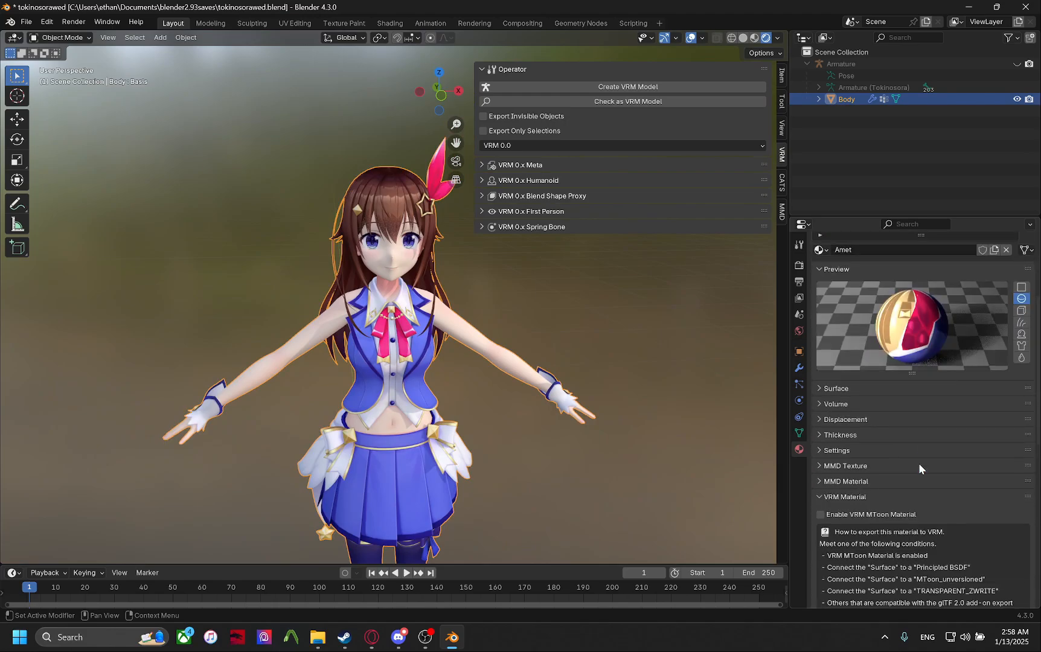
scroll(901, 441, "down", 5)
scroll(900, 441, "up", 3)
scroll(849, 428, "down", 3)
scroll(849, 427, "down", 3)
left_click(836, 442)
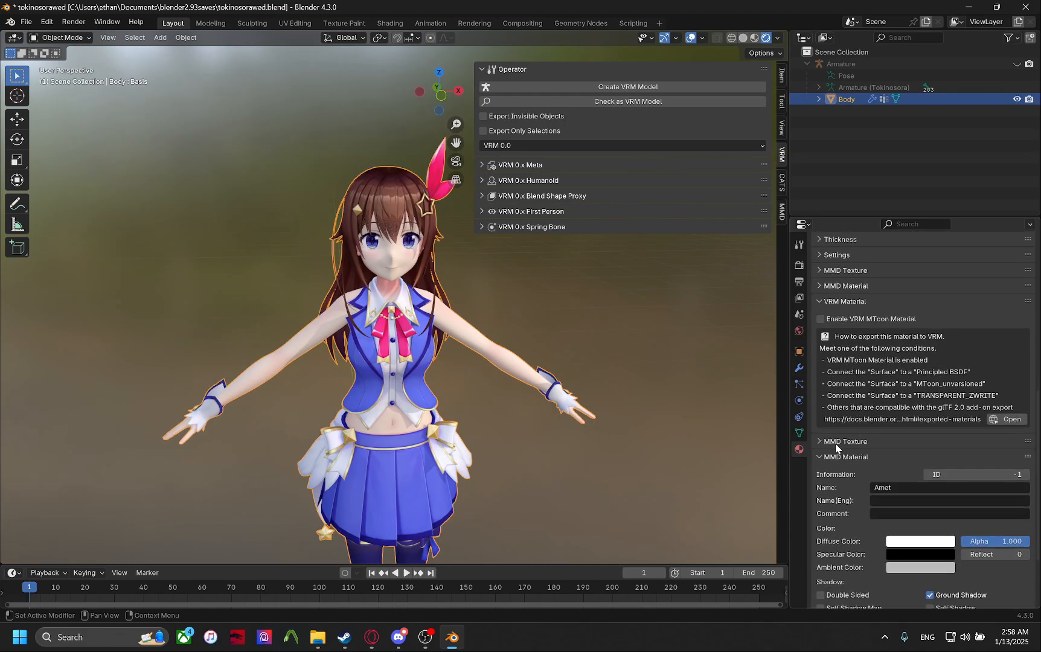
left_click(837, 457)
Enable VRM MToon Material for Amet and collapse its material preview.
left_click(840, 403)
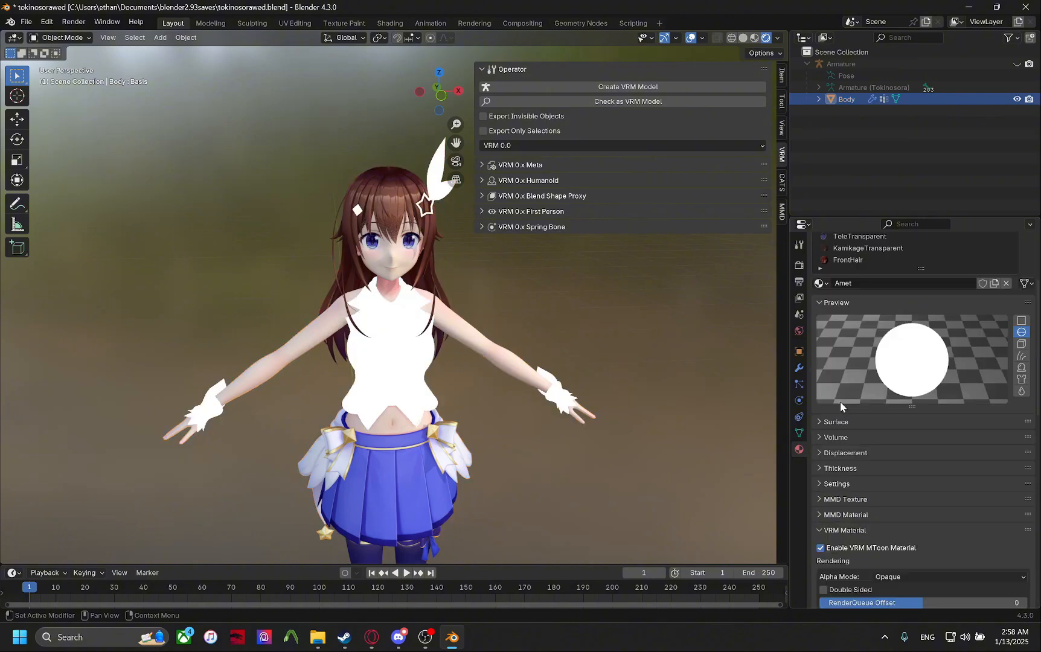
scroll(839, 401, "up", 5)
left_click(844, 416)
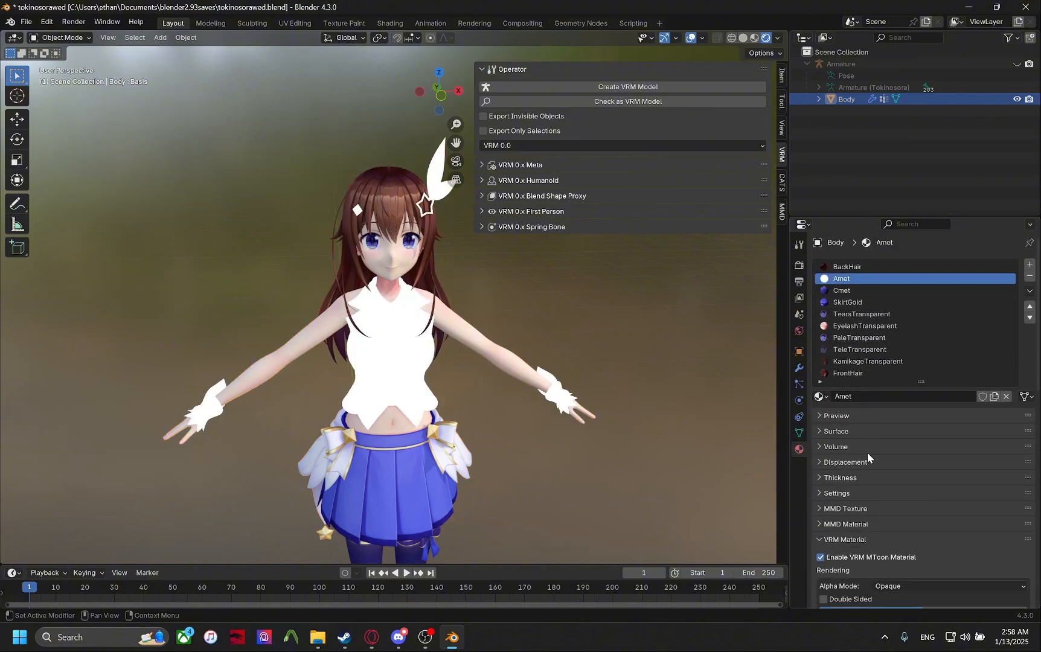
Save the file and bring Amet's VRM MToon lighting settings into view.
scroll(867, 453, "down", 10)
middle_click_drag(532, 390, 633, 385)
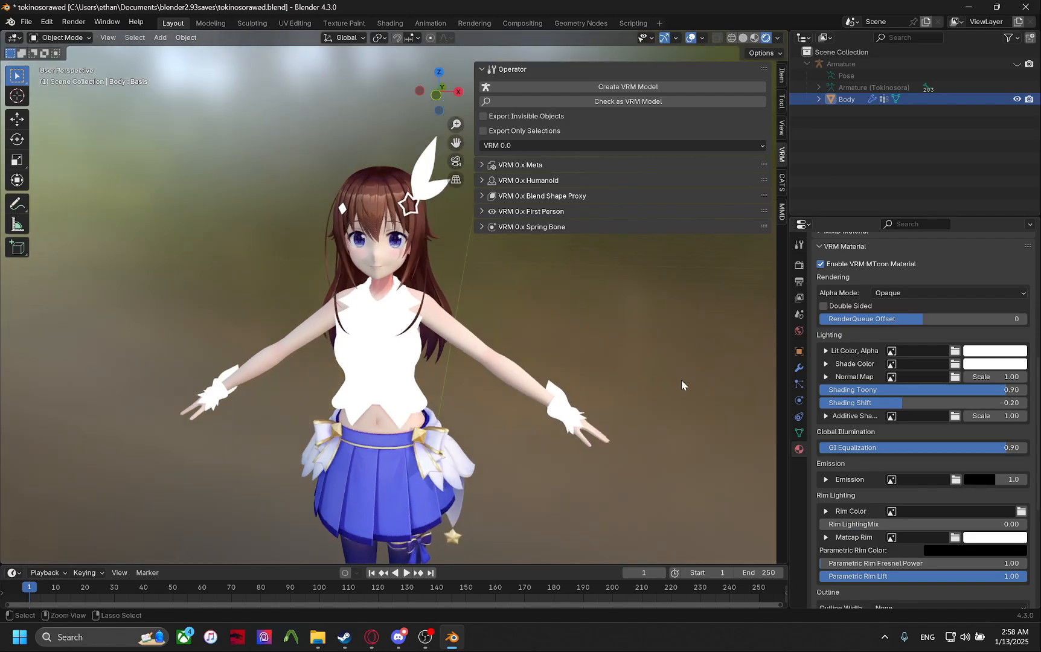
key("ctrl+s")
scroll(850, 395, "up", 10)
scroll(850, 396, "down", 8)
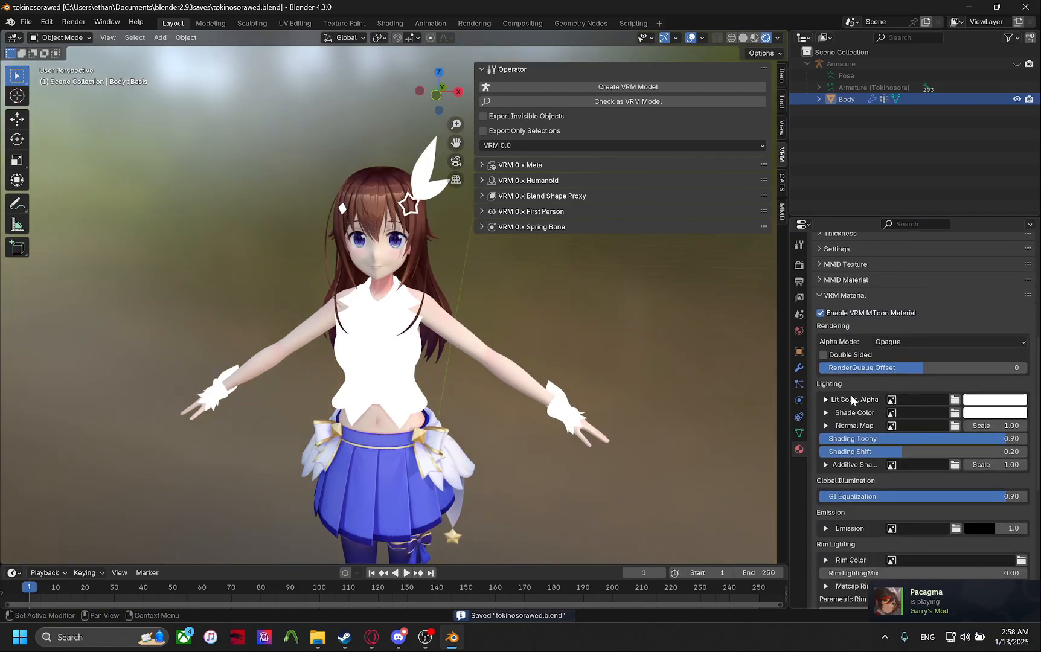
Check the texture thumbnails in File Explorer and load FukuA.png from the tokino sora folder as Amet's Lit Color texture.
left_click(955, 400)
left_click(241, 360)
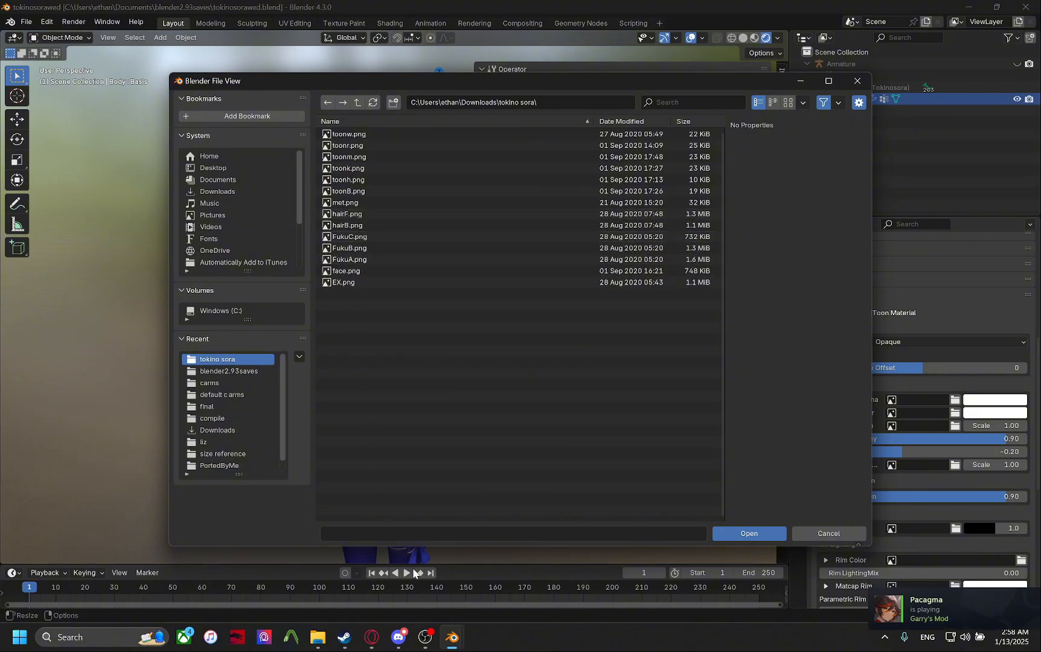
left_click(318, 637)
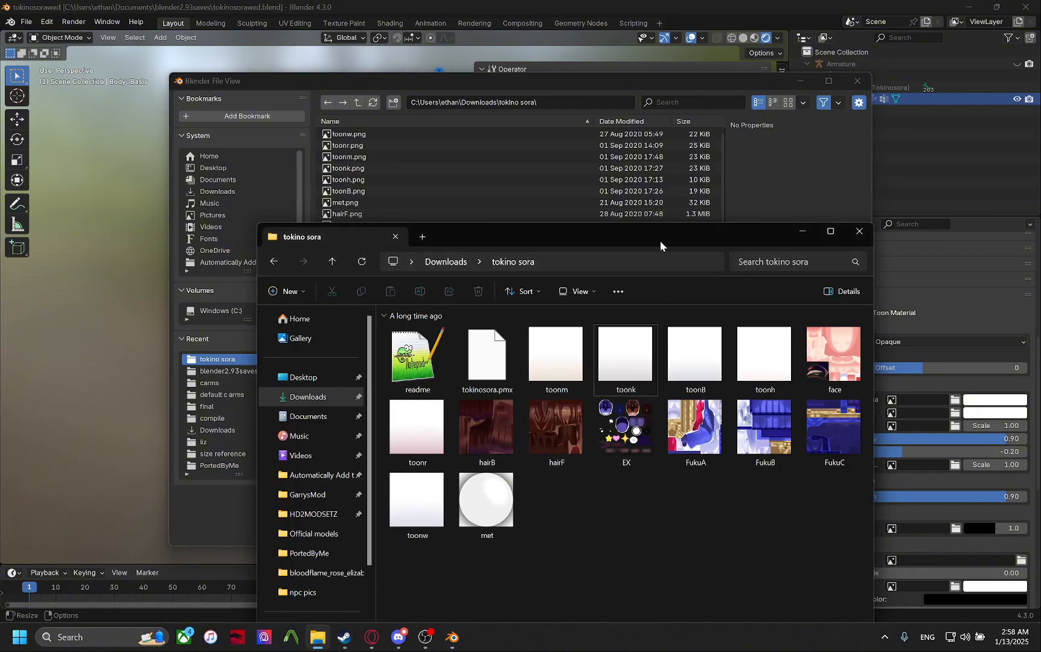
left_click_drag(661, 241, 656, 152)
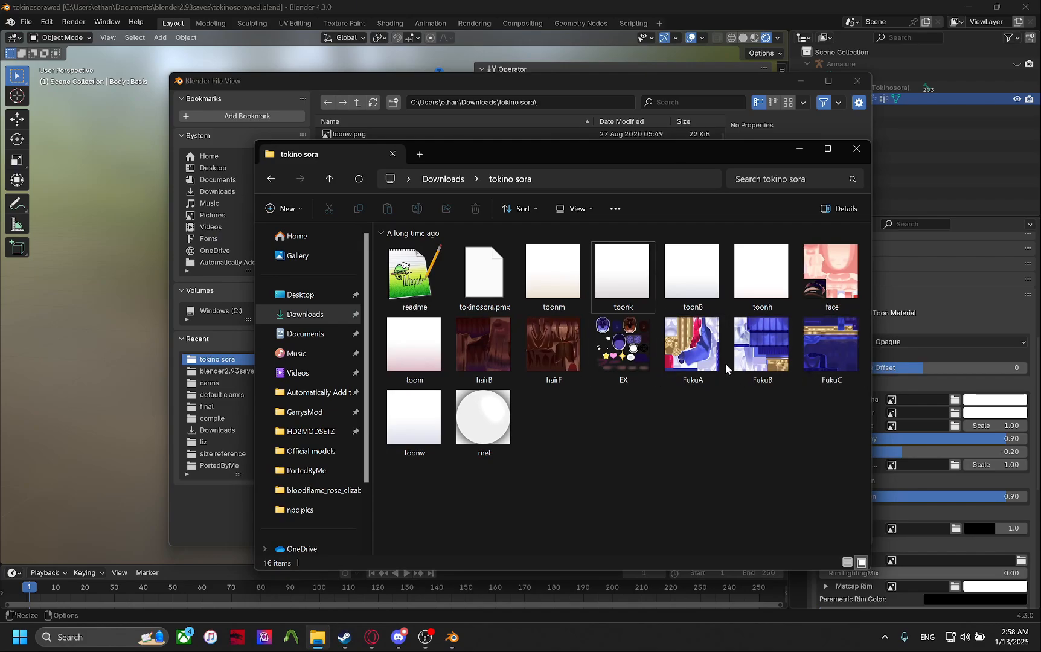
left_click(800, 149)
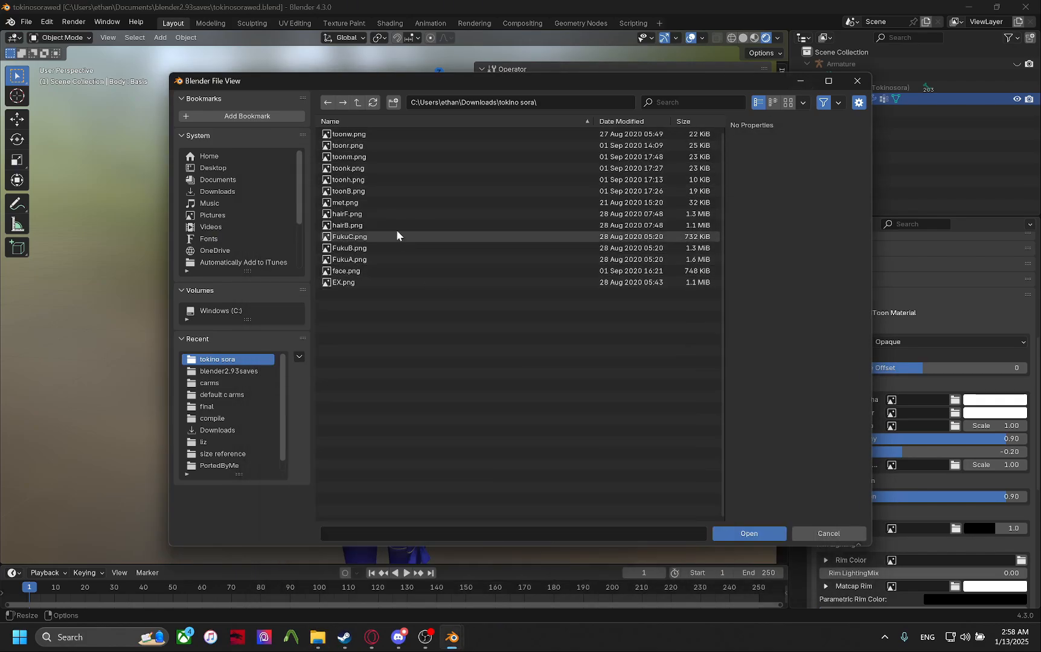
left_click(353, 259)
left_click(748, 533)
middle_click_drag(752, 533, 524, 419)
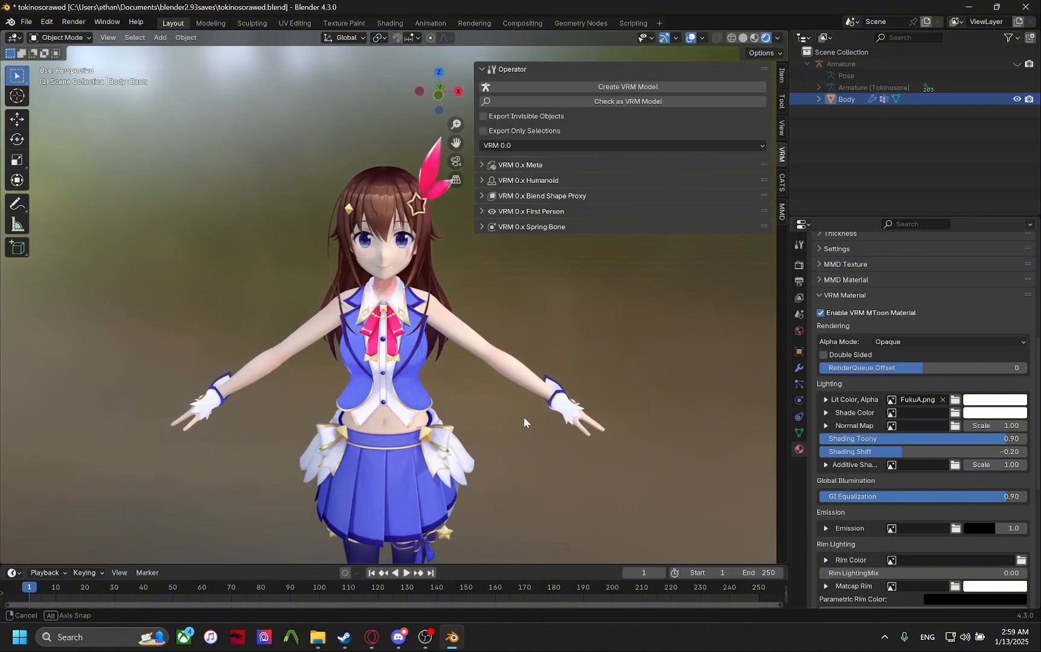
Load FukuA.png from the tokino sora folder as Amet's Shade Color texture and check the outfit.
left_click(953, 413)
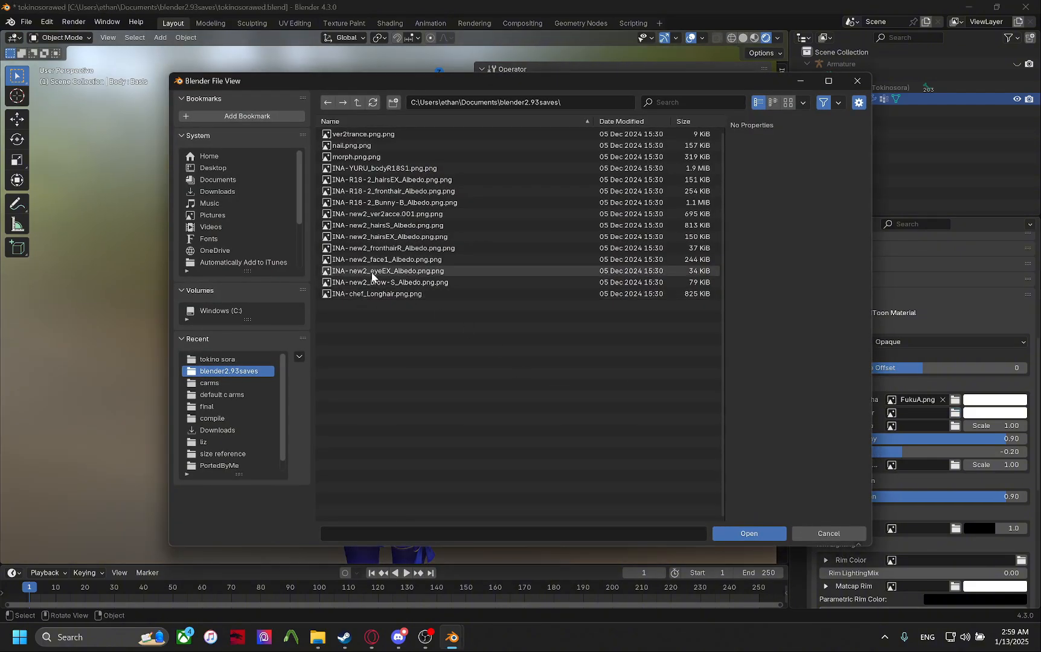
left_click(218, 359)
left_click(374, 260)
left_click(754, 532)
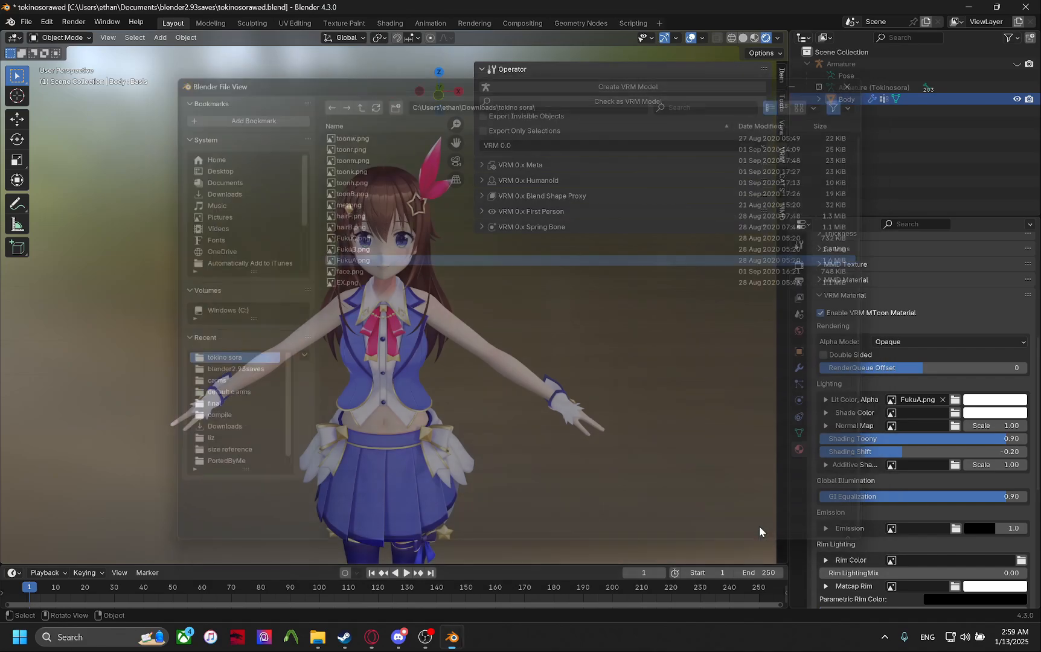
middle_click_drag(759, 528, 587, 443)
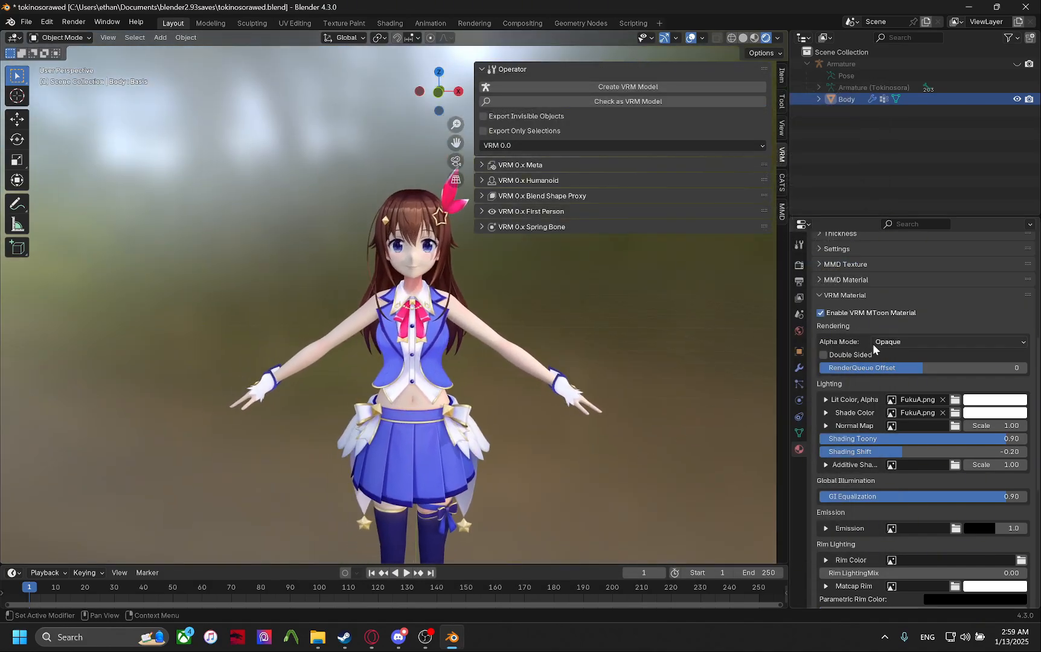
Examine Amet's alpha mode options and inspect the outfit, face and hair on the model up close.
scroll(873, 343, "up", 10)
scroll(863, 375, "down", 8)
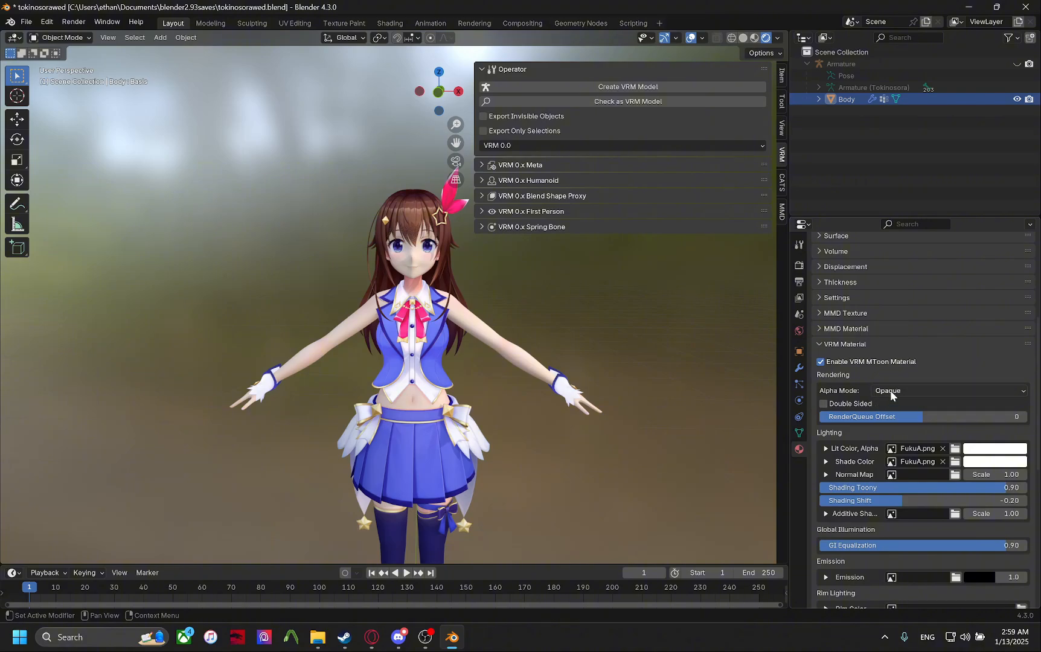
scroll(869, 390, "up", 4)
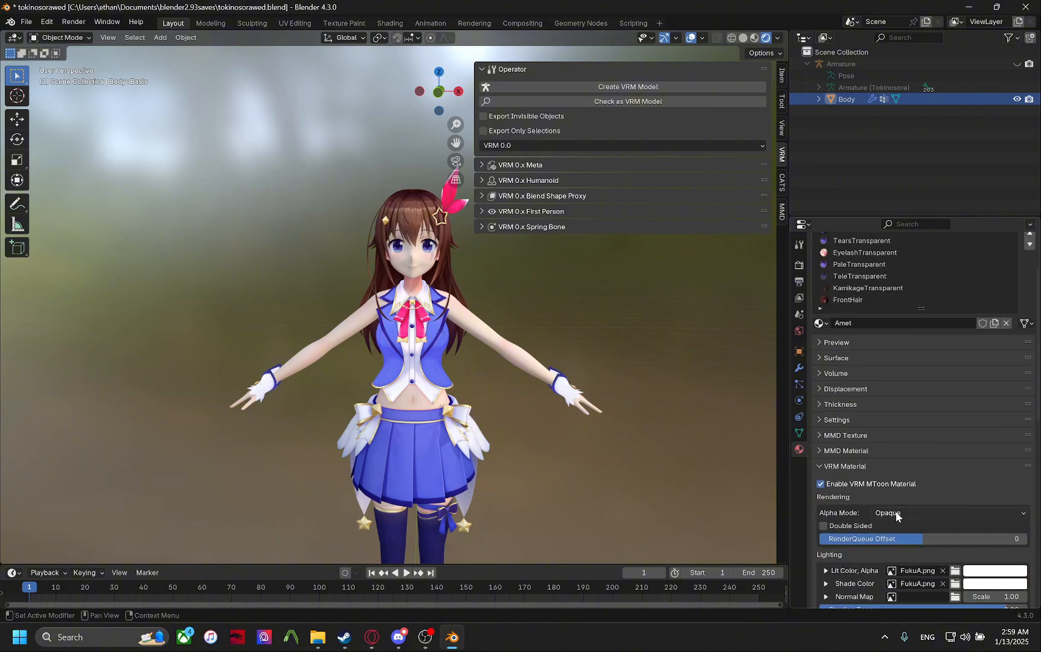
left_click(896, 514)
scroll(395, 300, "up", 3)
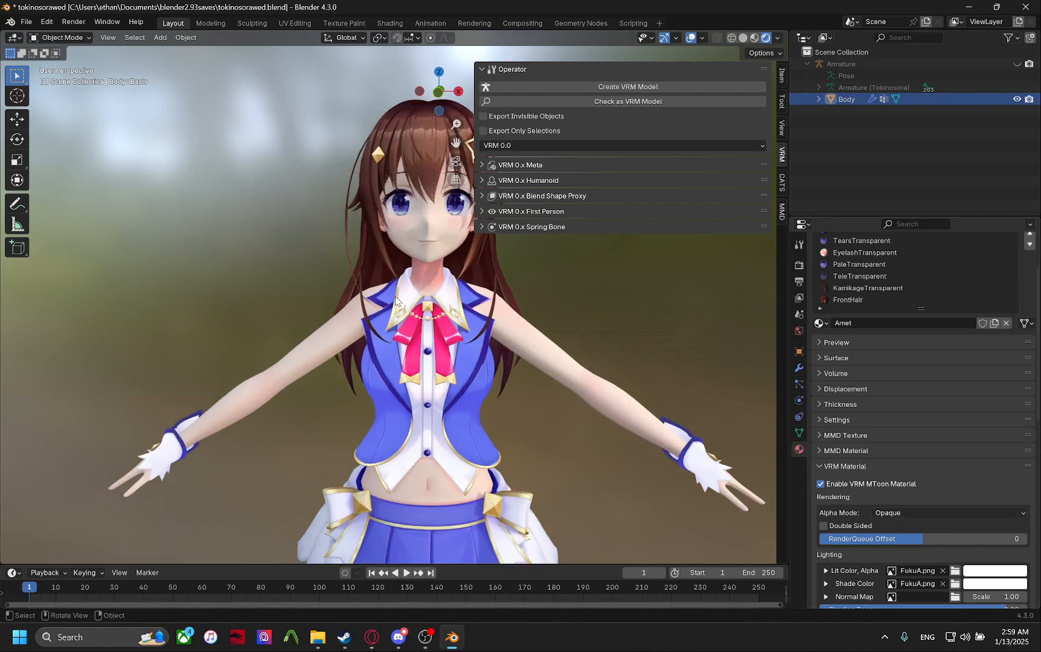
scroll(396, 300, "up", 5)
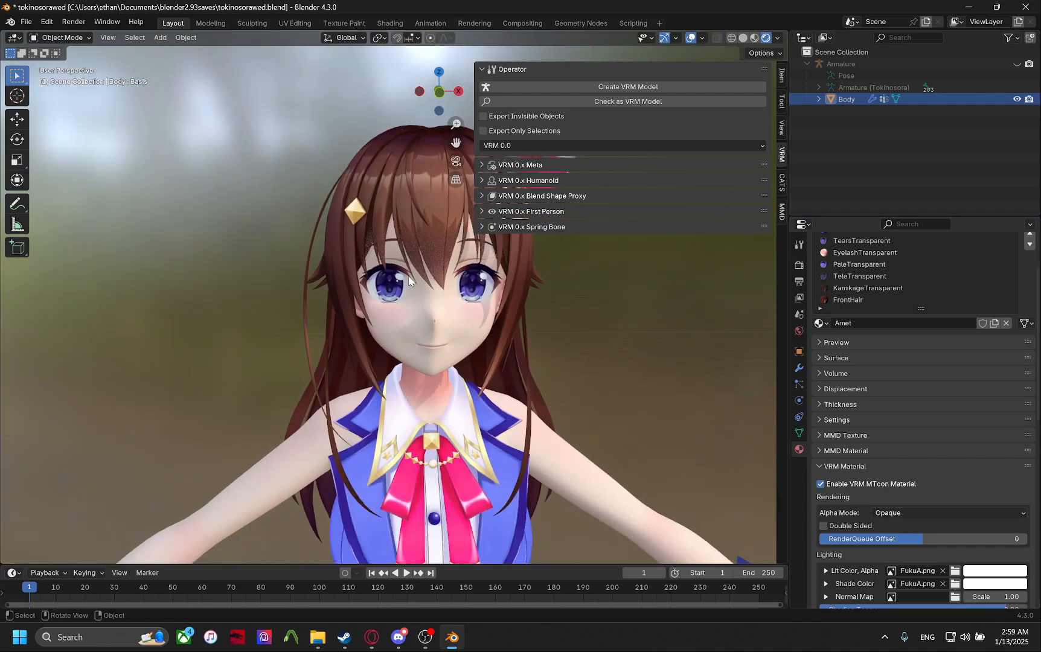
scroll(409, 281, "down", 8)
scroll(892, 300, "up", 3)
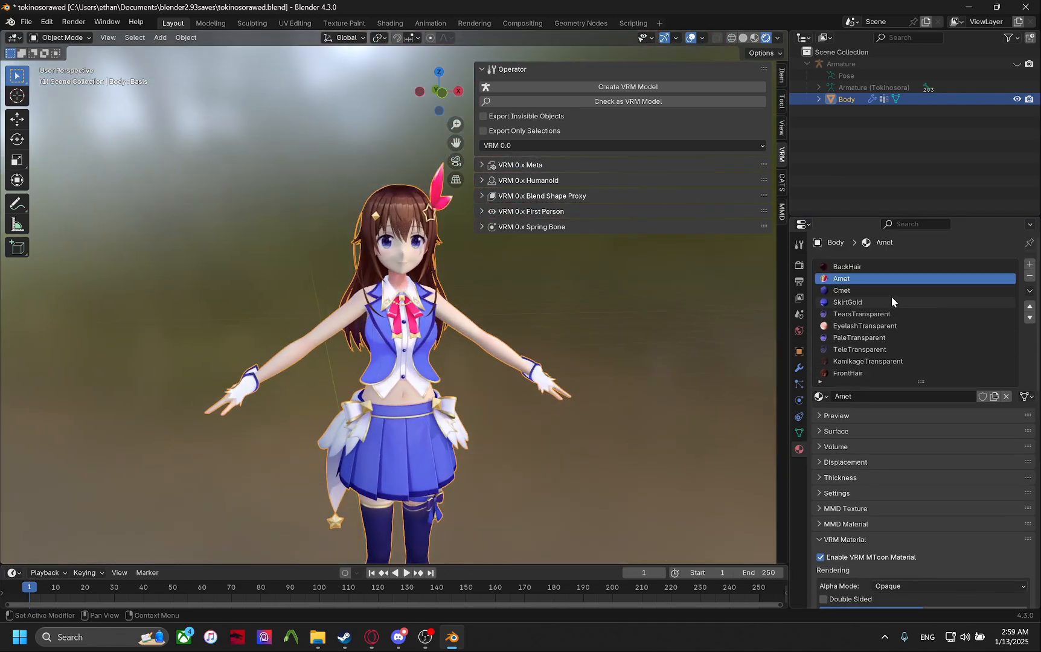
scroll(891, 297, "down", 2)
scroll(863, 352, "up", 2)
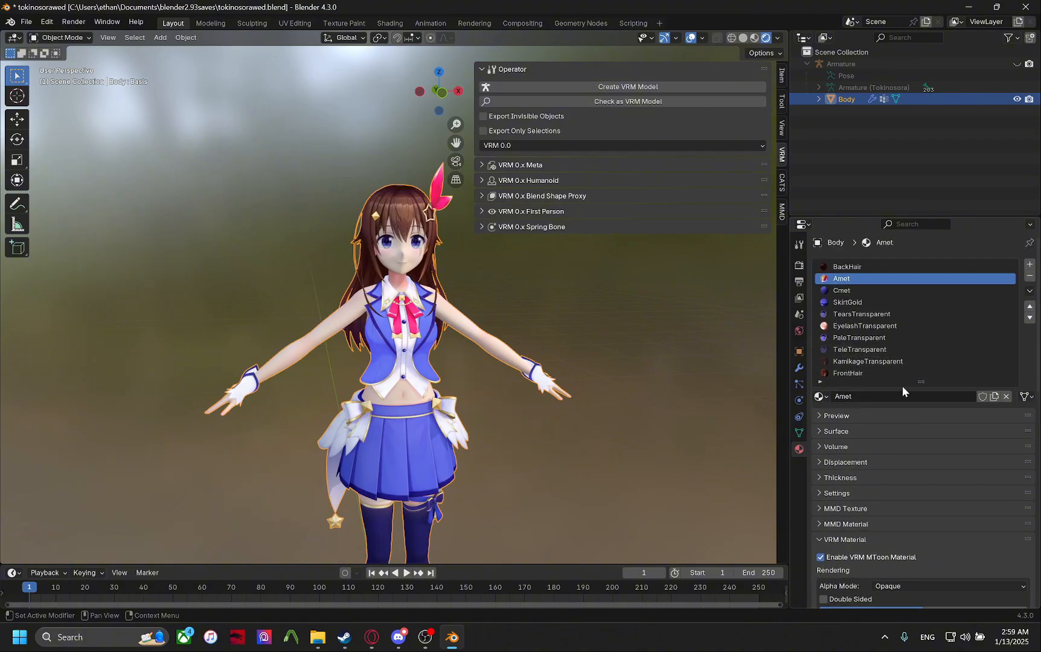
Enable VRM MToon Material for the EyelashTransparent material and set its Alpha Mode to Transparent.
left_click(877, 329)
scroll(934, 396, "down", 1)
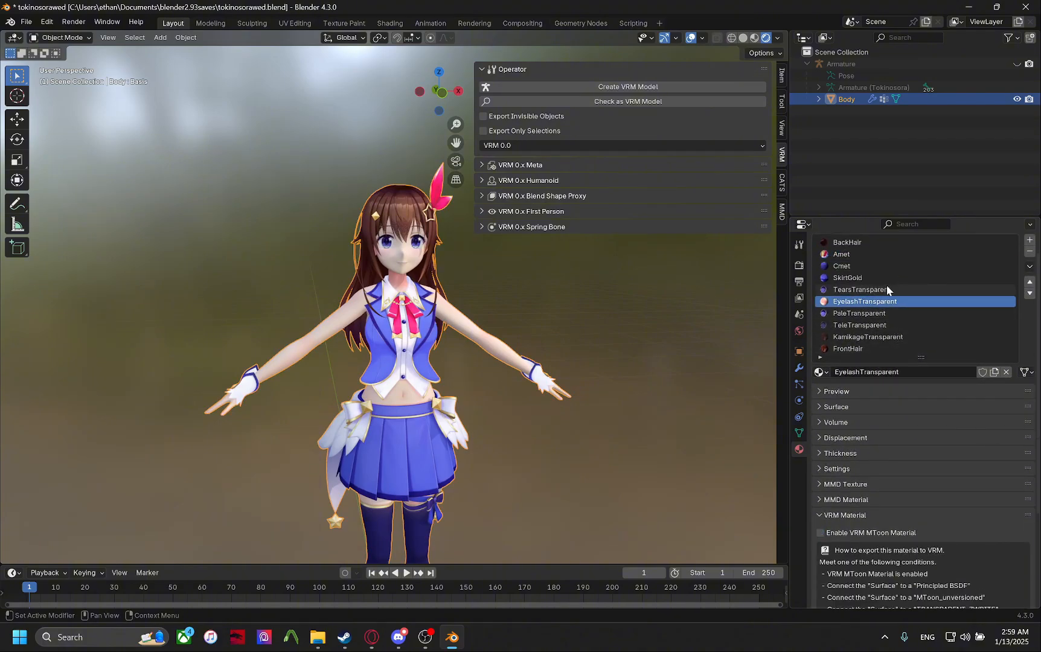
scroll(913, 427, "down", 5)
left_click(889, 400)
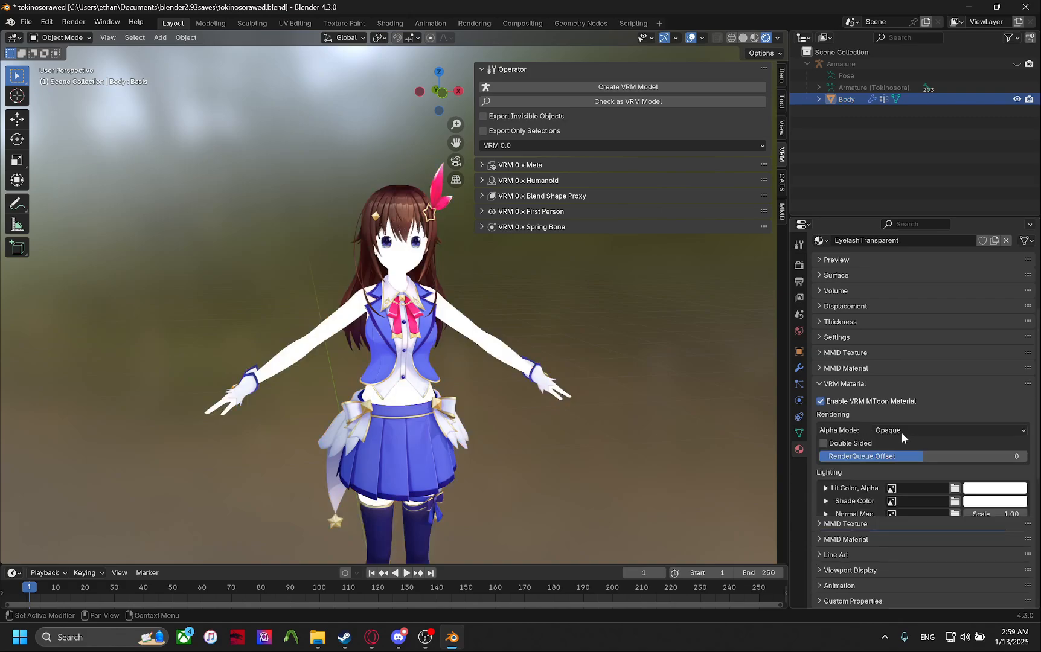
left_click(908, 430)
left_click(905, 471)
Assign face.png as EyelashTransparent's Lit Color and Shade Color textures, then save the file.
scroll(858, 362, "up", 6)
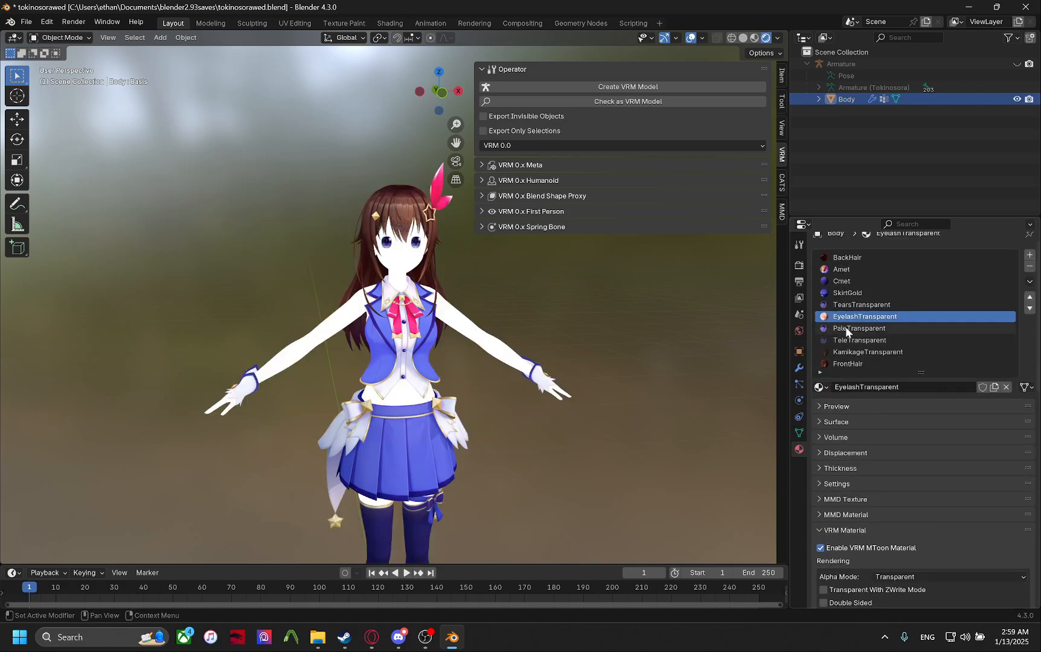
scroll(439, 244, "up", 2)
scroll(439, 244, "down", 3)
scroll(832, 466, "down", 10)
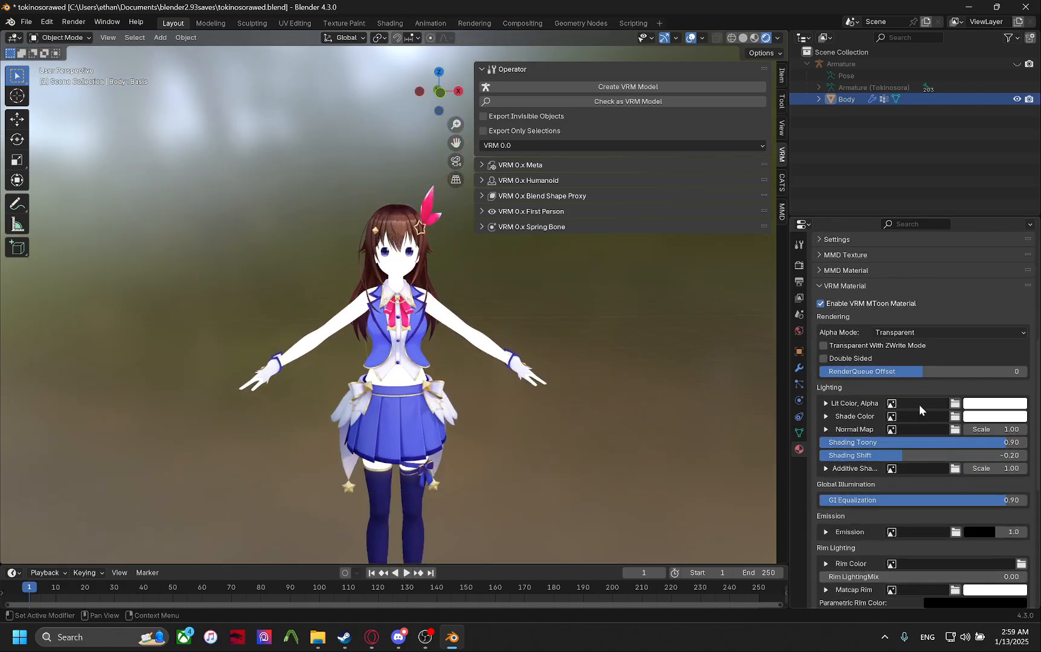
left_click(920, 403)
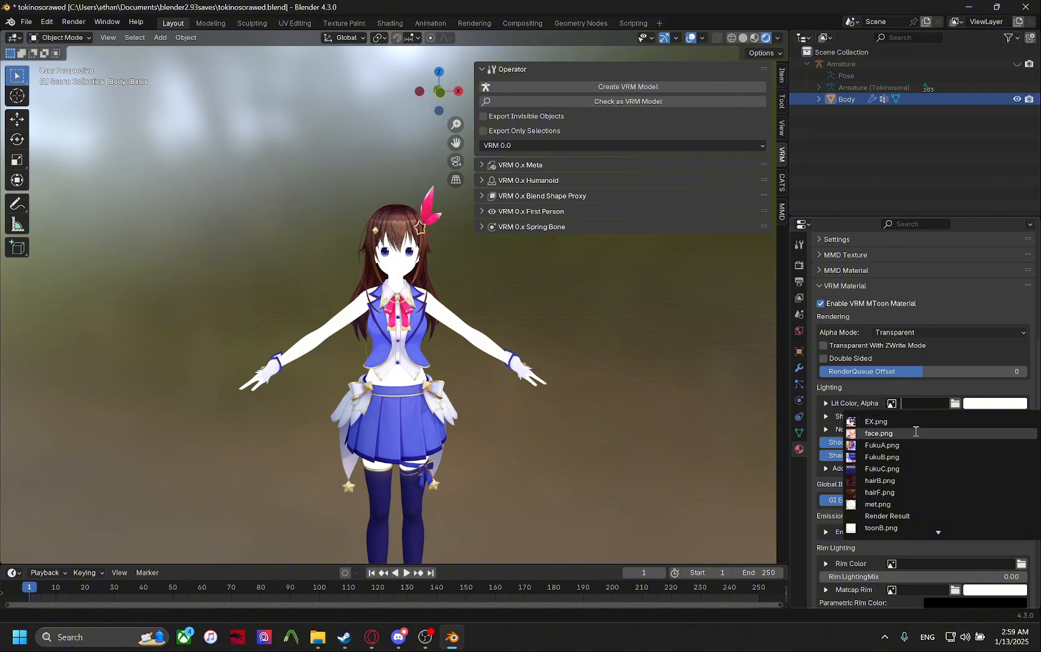
left_click(925, 432)
left_click(929, 416)
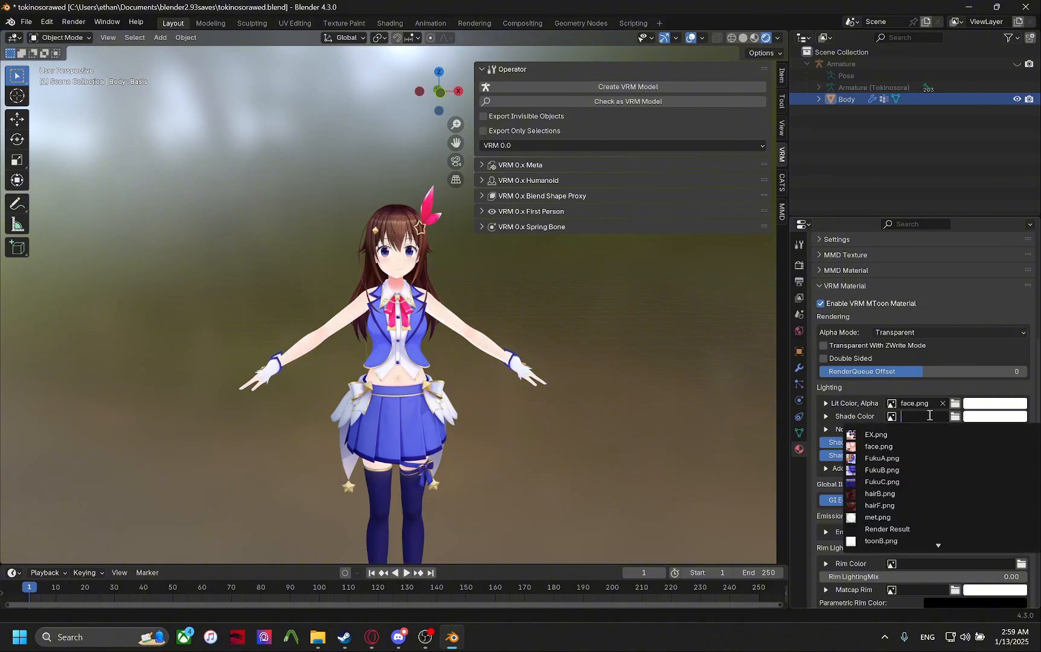
left_click(910, 446)
key("ctrl+s")
middle_click_drag(577, 366, 539, 397, "ctrl")
scroll(926, 400, "up", 8)
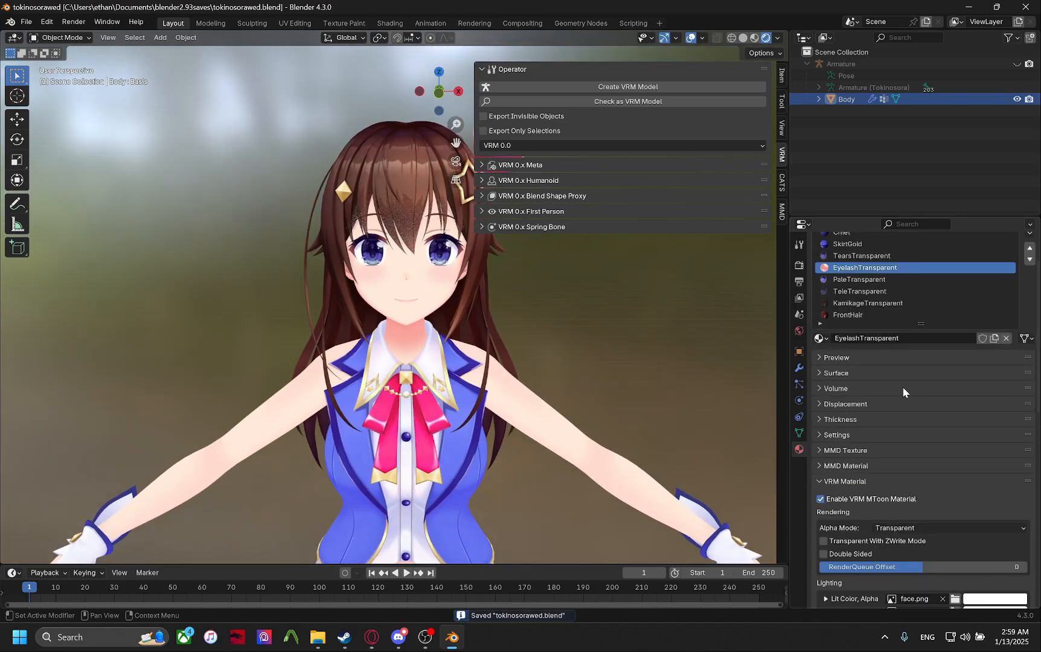
Select the PaleTransparent material, expand its preview and set the preview shape to a flat plane.
left_click(849, 338)
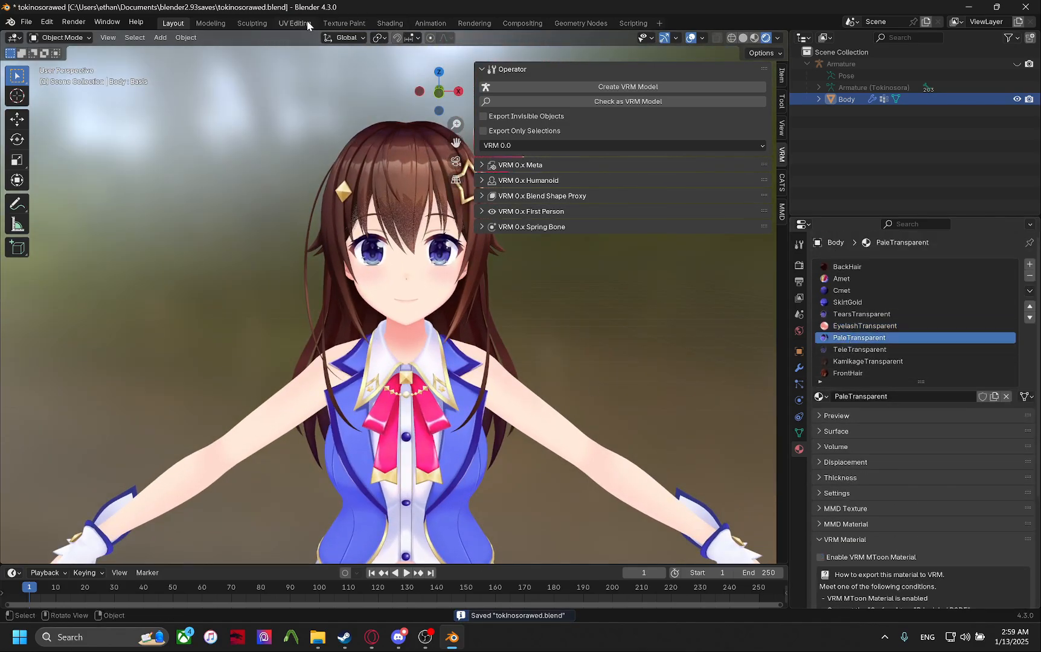
scroll(853, 368, "down", 5)
scroll(853, 368, "up", 5)
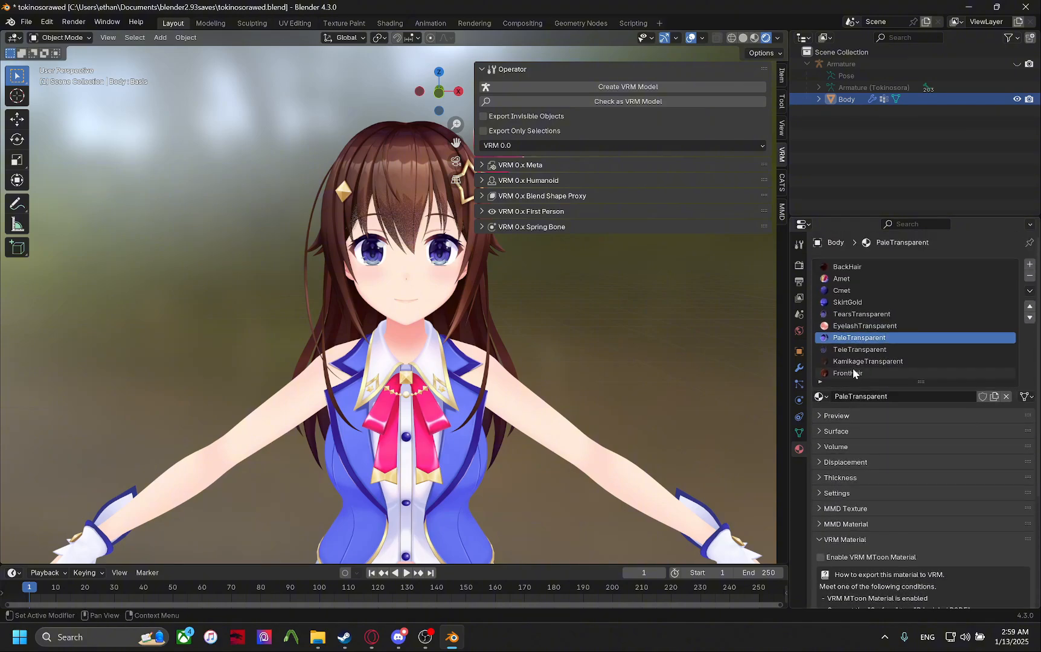
scroll(618, 425, "down", 5)
scroll(883, 457, "down", 6)
scroll(881, 459, "up", 3)
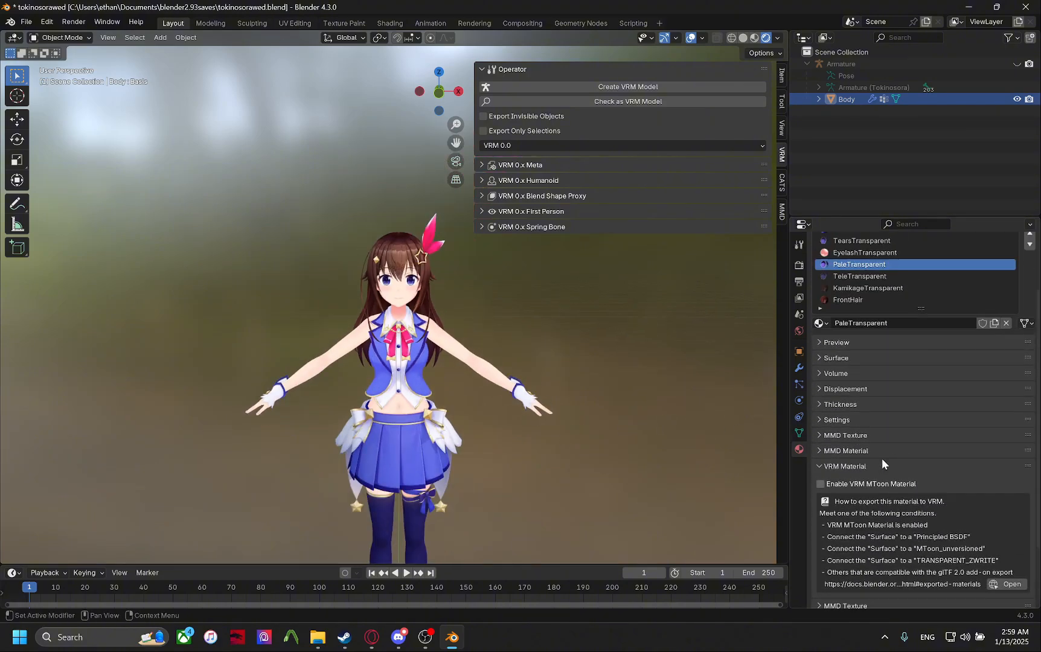
scroll(882, 459, "up", 2)
left_click(844, 390)
left_click(1021, 410)
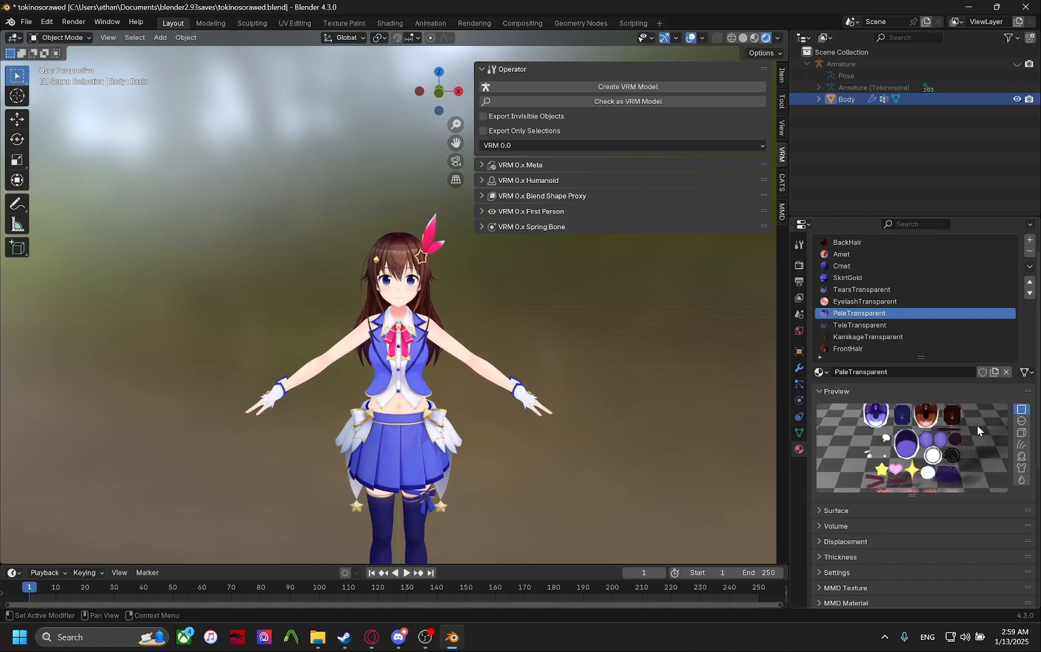
Set the previews of the TeleTransparent, KamikageTransparent and FrontHair materials to the flat plane.
left_click(856, 326)
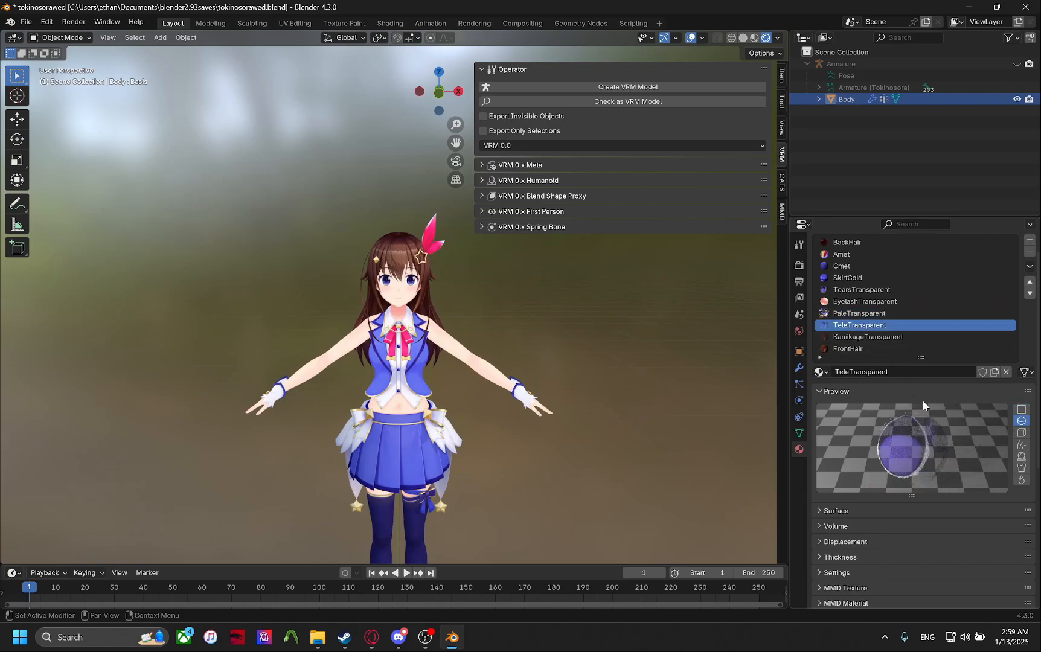
left_click(1020, 410)
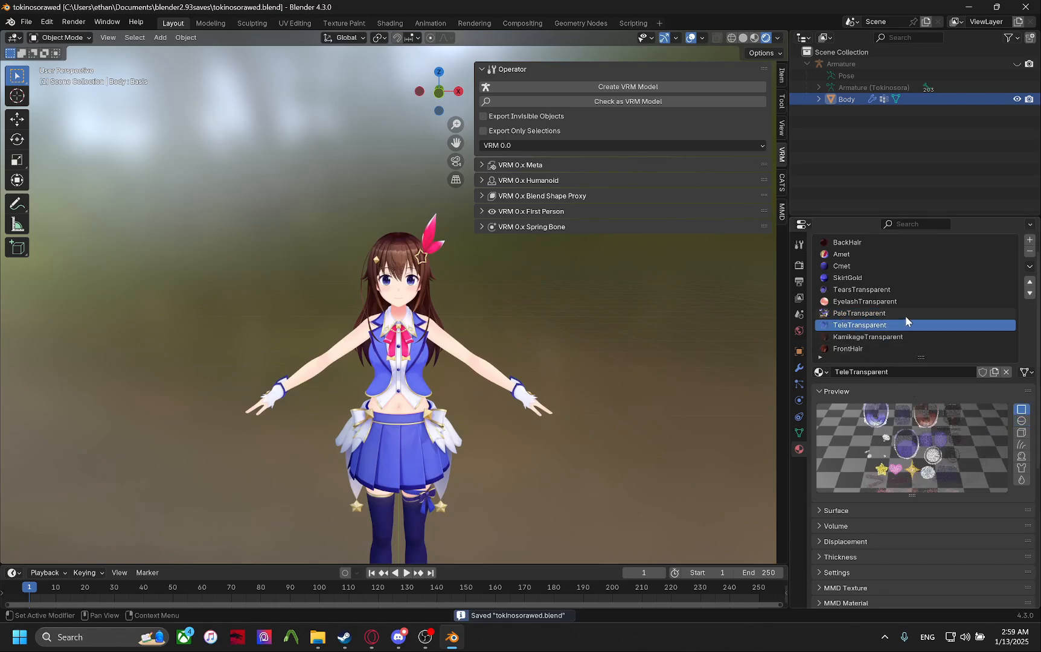
left_click(897, 338)
left_click(908, 349)
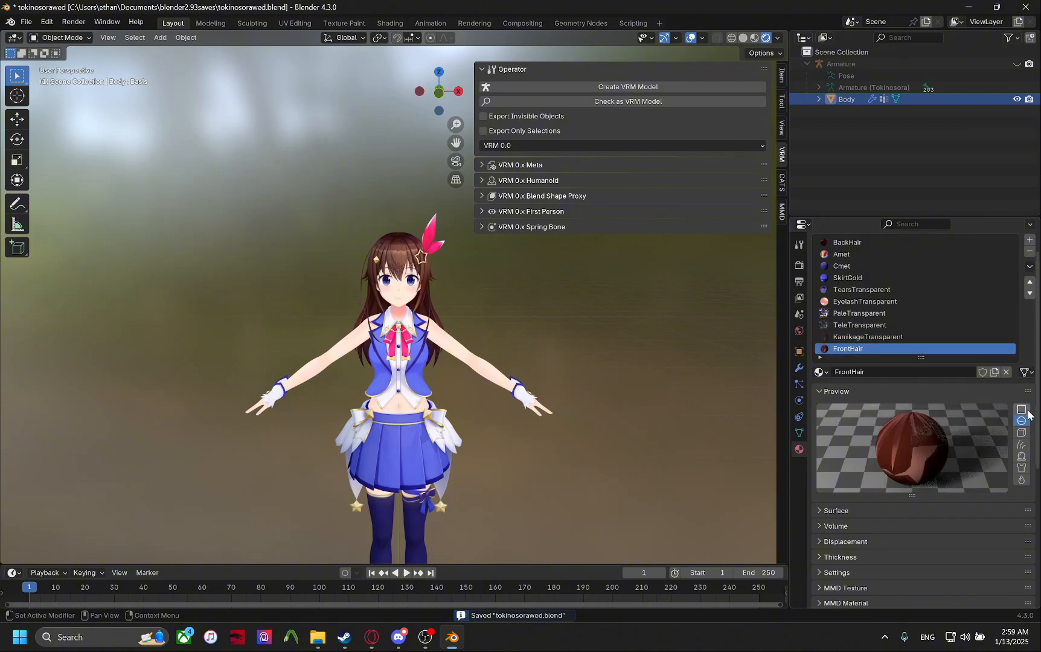
Set the previews of the SkirtGold and TearsTransparent materials to the flat plane.
scroll(892, 345, "up", 1)
left_click(902, 314)
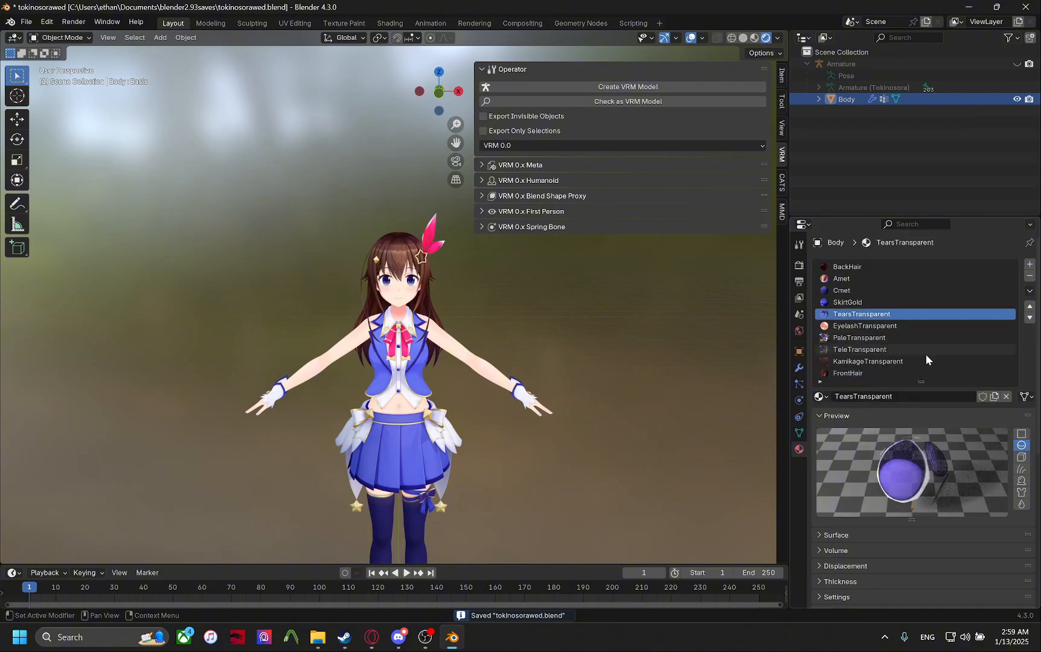
left_click(901, 301)
left_click(1023, 433)
left_click(900, 315)
left_click(1021, 433)
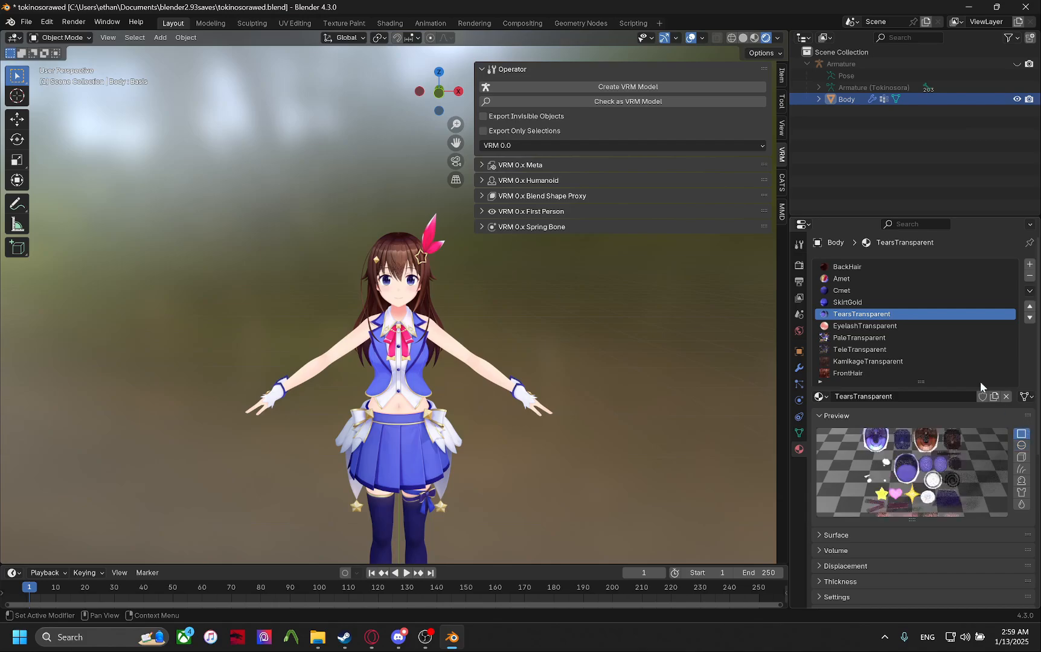
Set the previews of the Cmet and Amet materials to the flat plane and save the file.
left_click(896, 303)
left_click(902, 291)
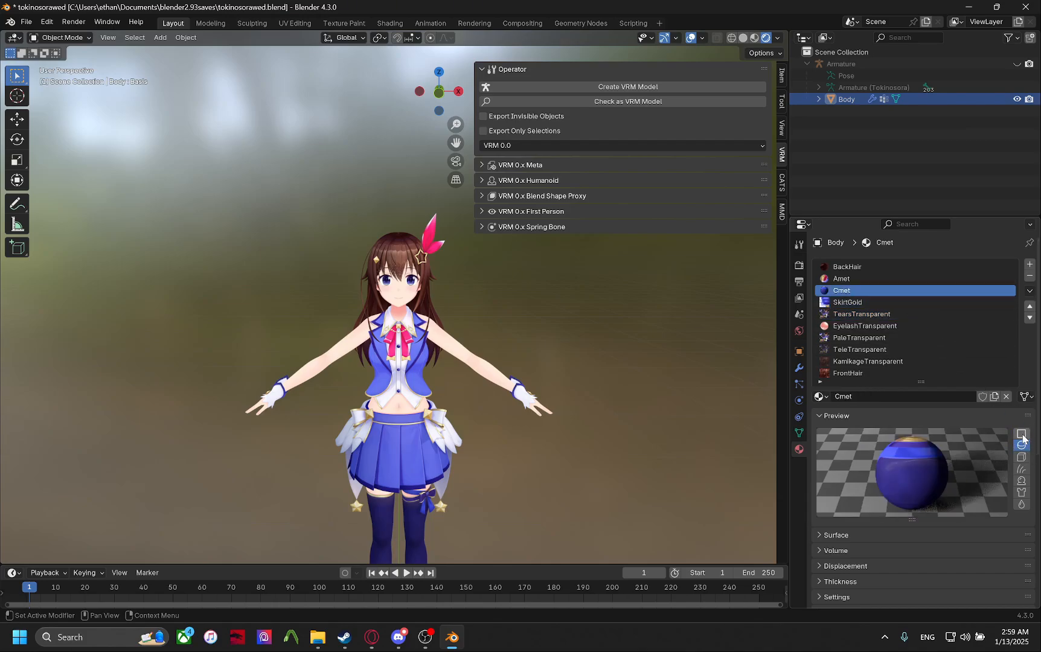
left_click(1021, 433)
left_click(900, 278)
left_click(1023, 434)
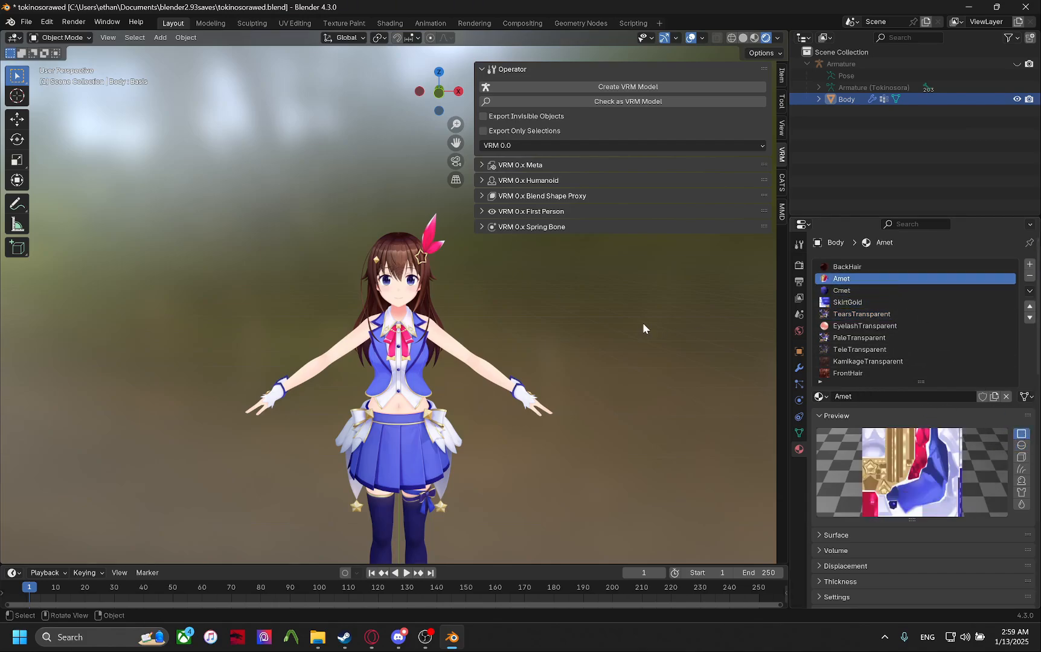
key("ctrl+s")
scroll(835, 352, "down", 4)
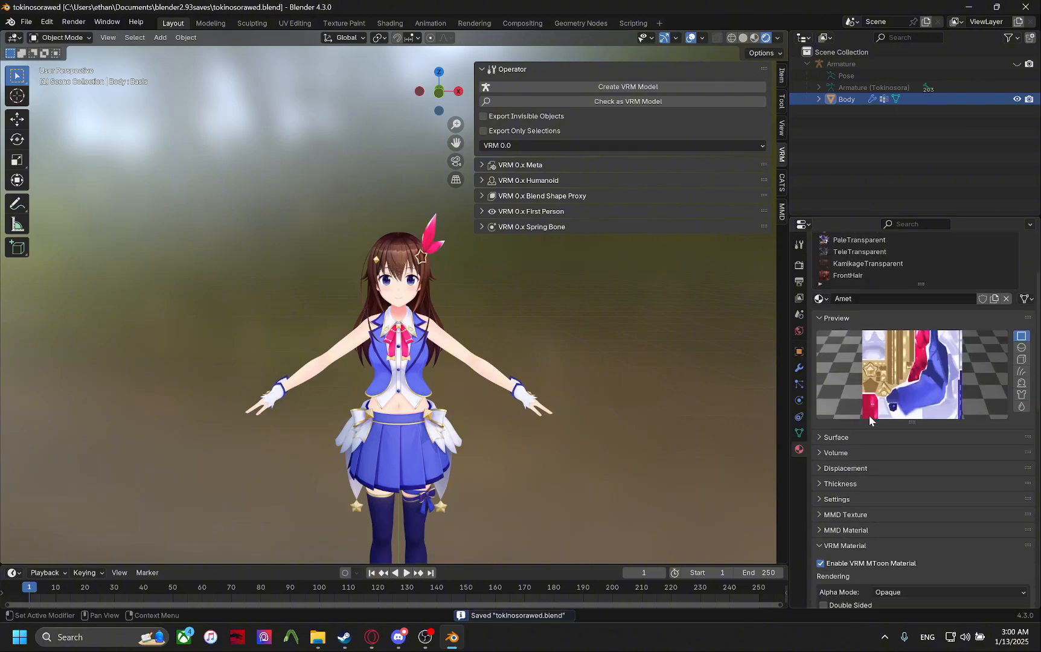
Select the Cmet material and enable VRM MToon Material for it.
scroll(866, 419, "down", 8)
scroll(874, 439, "up", 11)
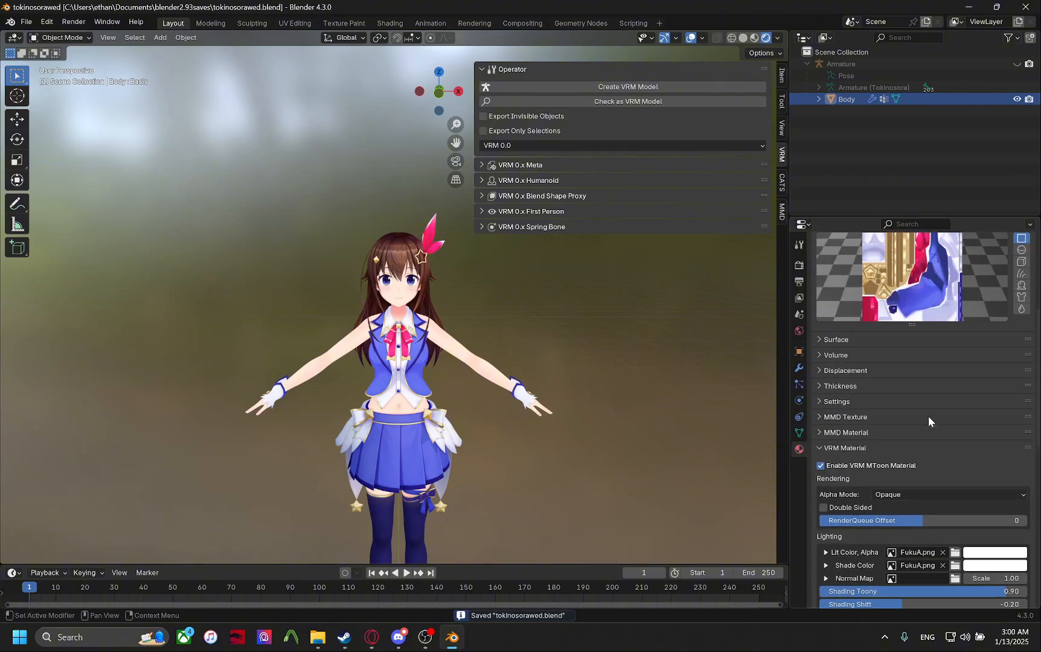
left_click(856, 290)
scroll(884, 493, "down", 8)
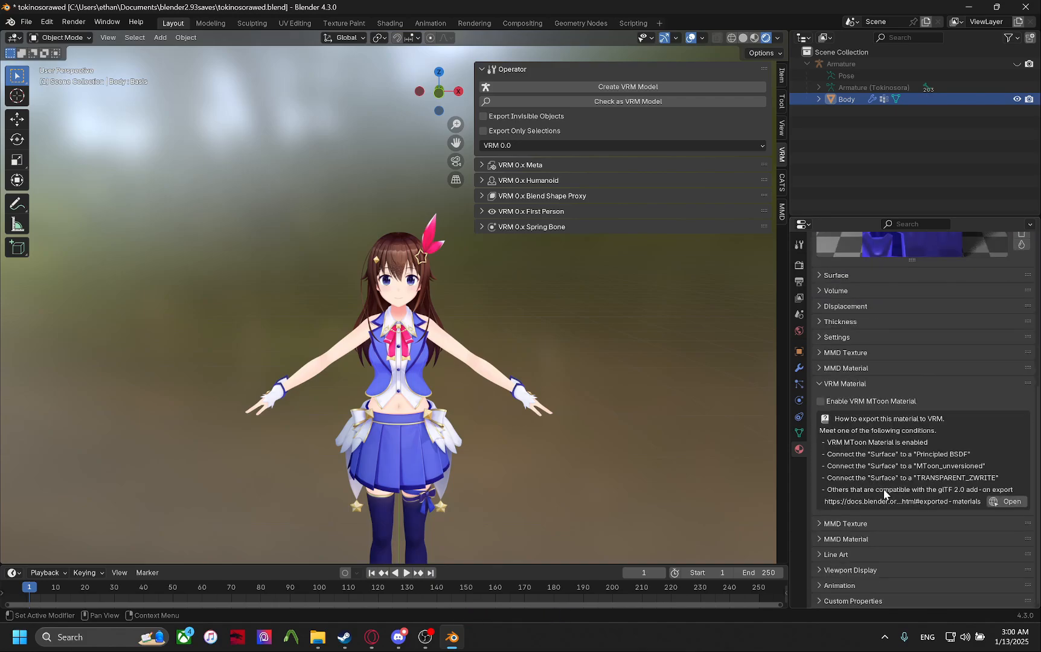
left_click(863, 401)
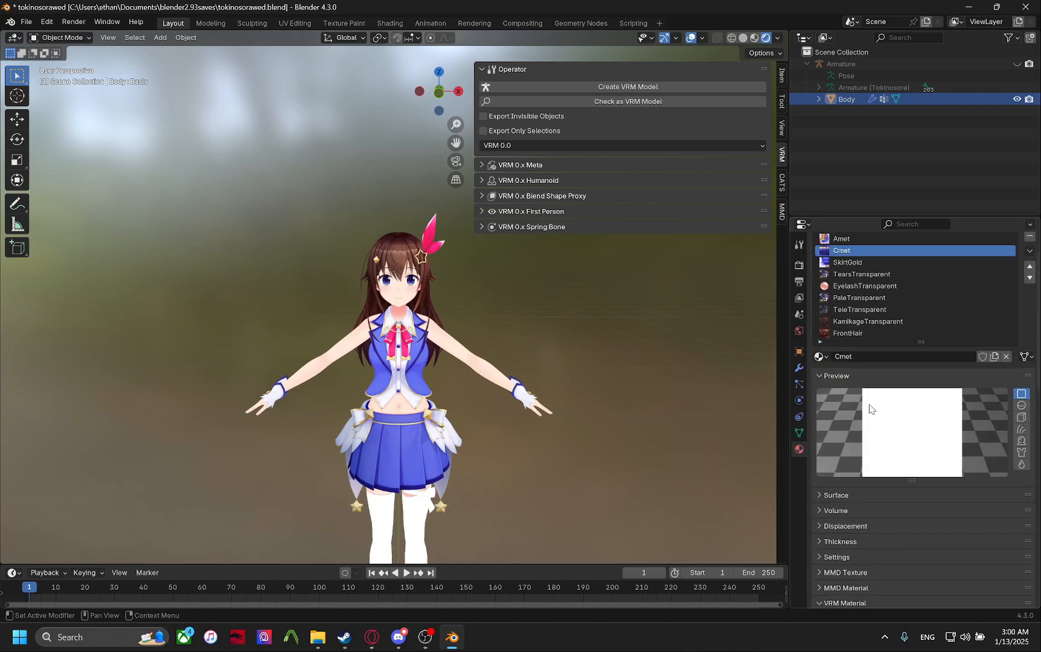
Load FukuB.png from the tokino sora folder as the Cmet material's lit color texture.
scroll(868, 404, "down", 5)
left_click(955, 391)
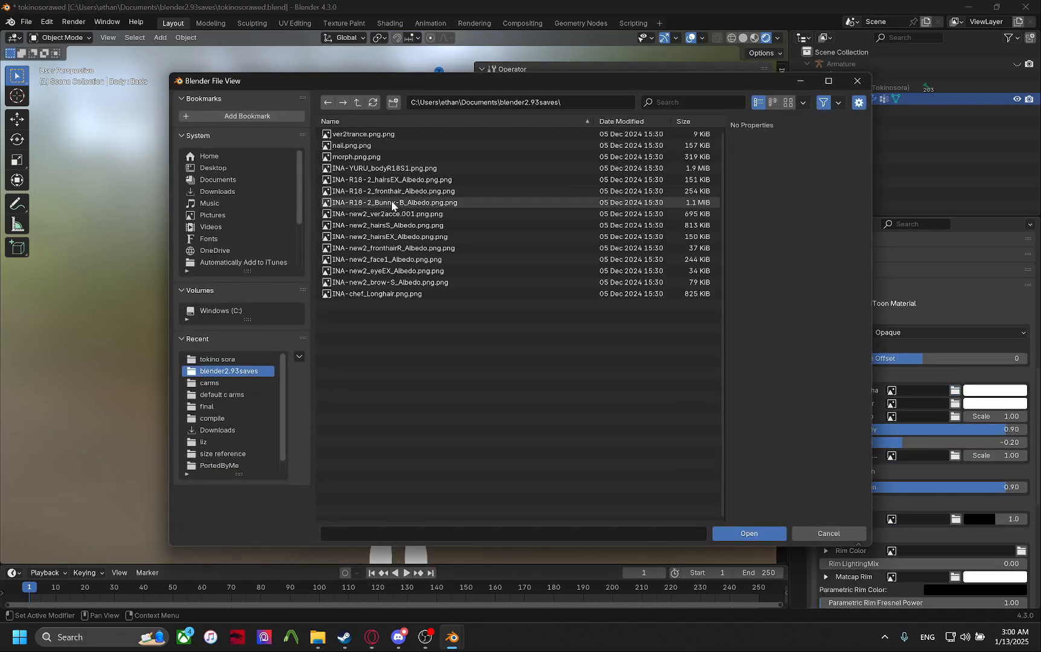
left_click(241, 358)
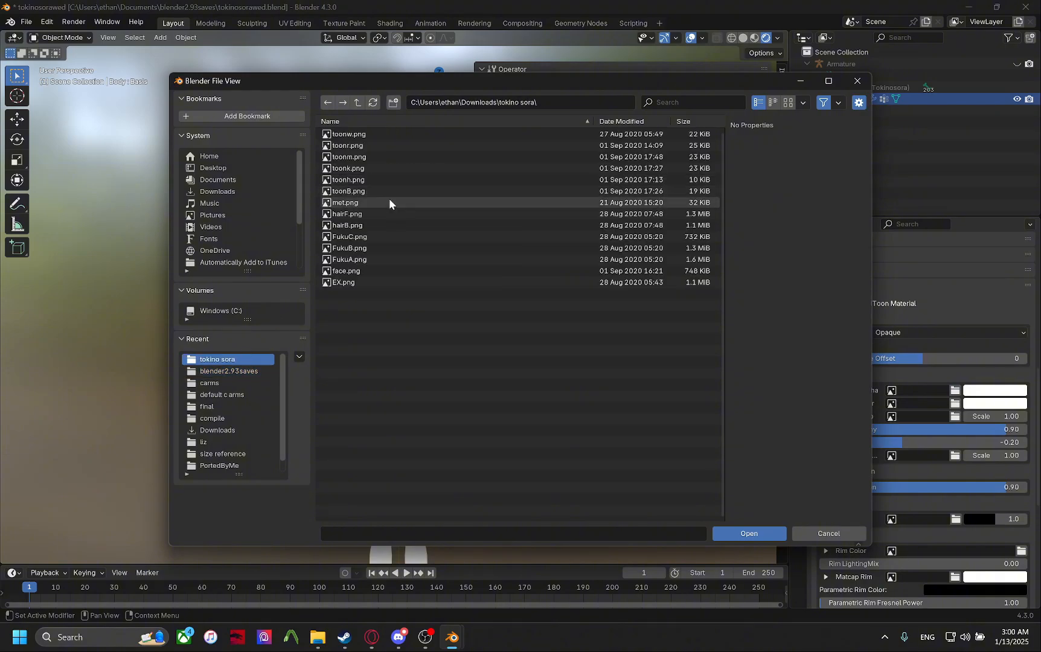
left_click(375, 225)
left_click(468, 248)
left_click(748, 533)
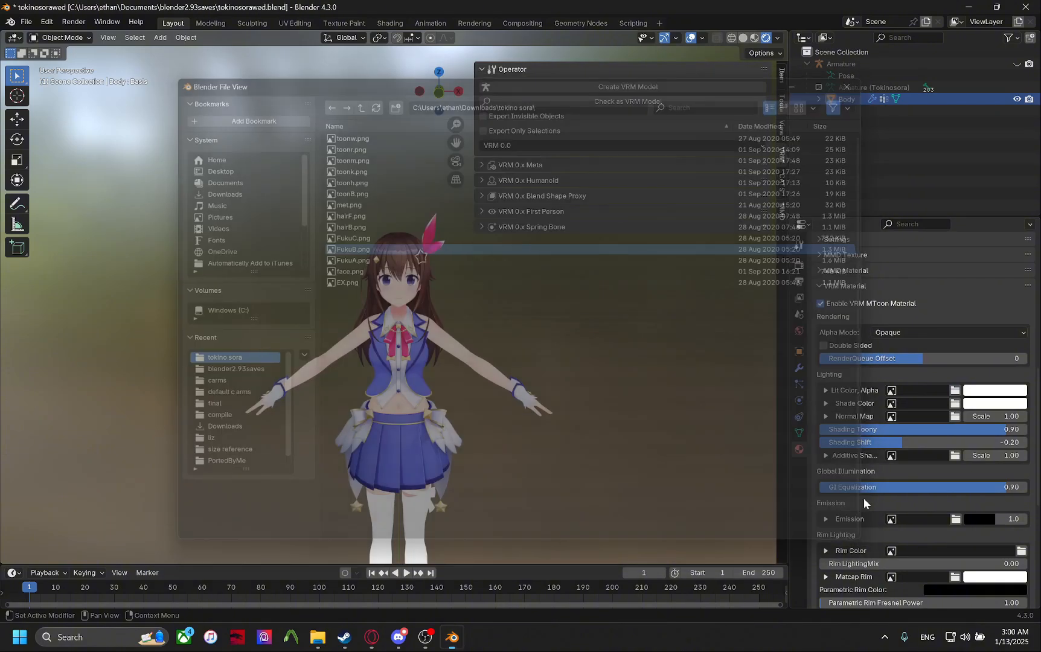
Load FukuB.png from the tokino sora folder as the Cmet material's shade color texture and save the file.
left_click(955, 403)
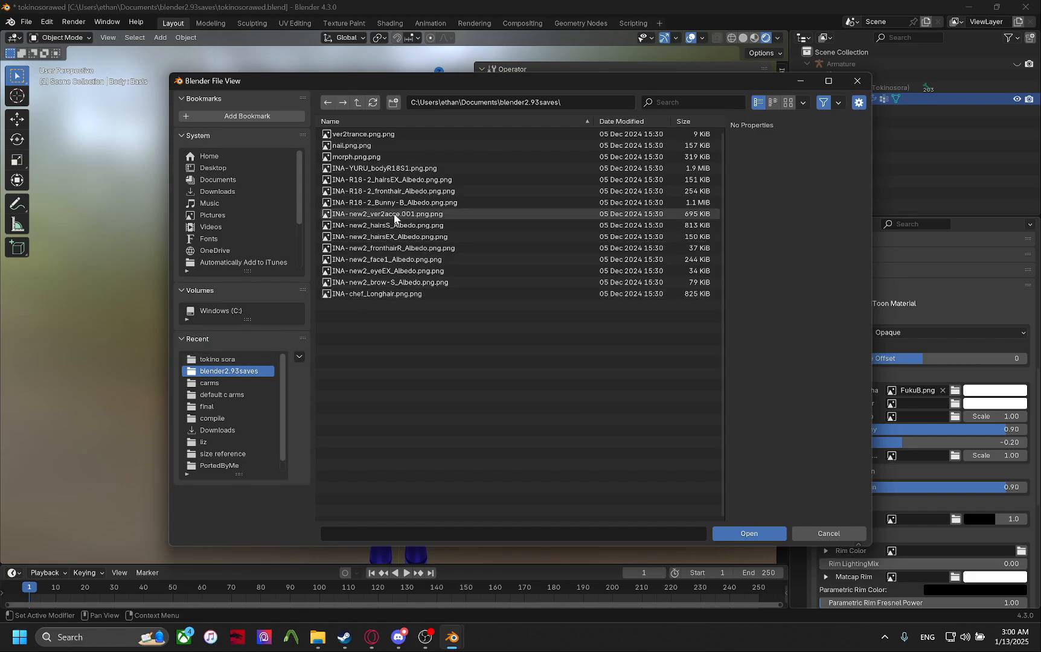
left_click(242, 360)
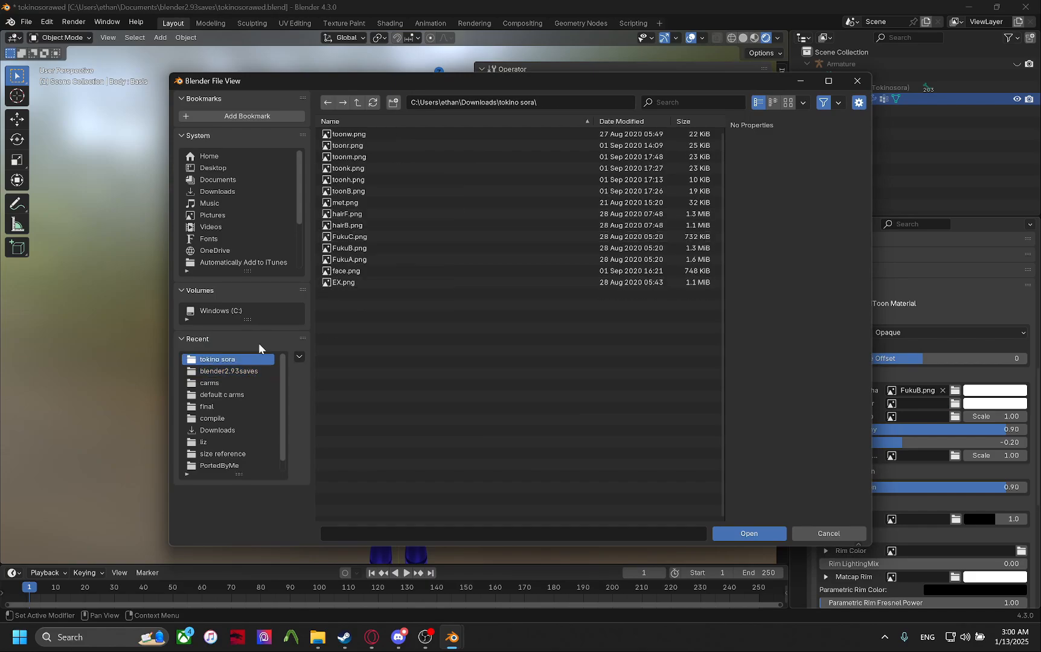
left_click(348, 248)
left_click(762, 529)
key("ctrl+s")
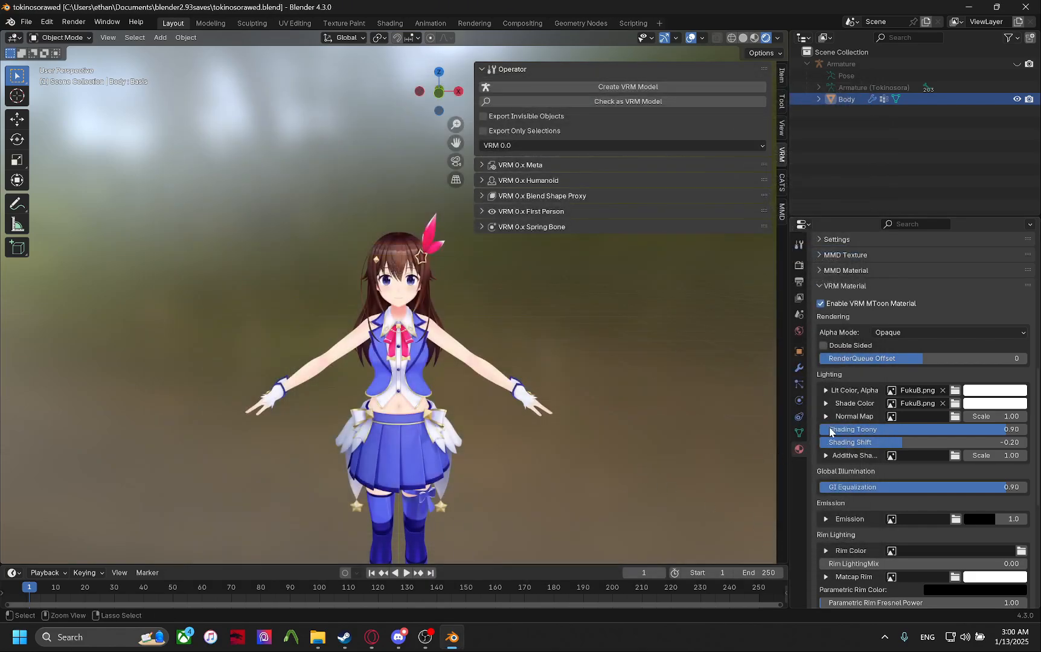
Close Blender, relaunch Blender 4.3 and reopen the recent file tokinosorawed.blend.
scroll(829, 428, "up", 5)
scroll(836, 401, "up", 3)
scroll(676, 419, "down", 1)
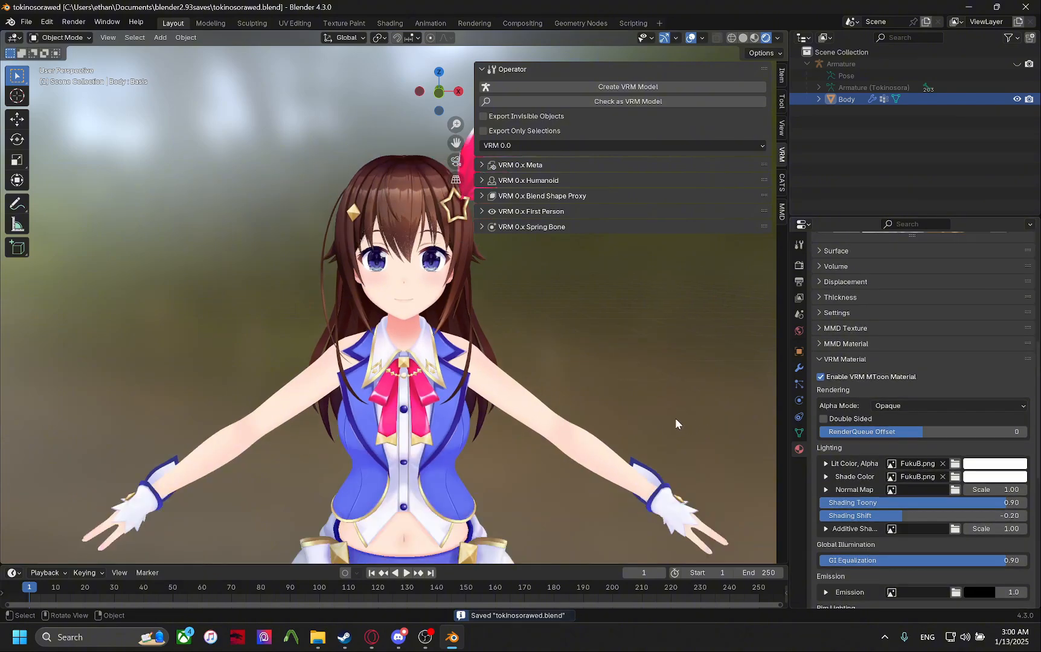
left_click(1025, 7)
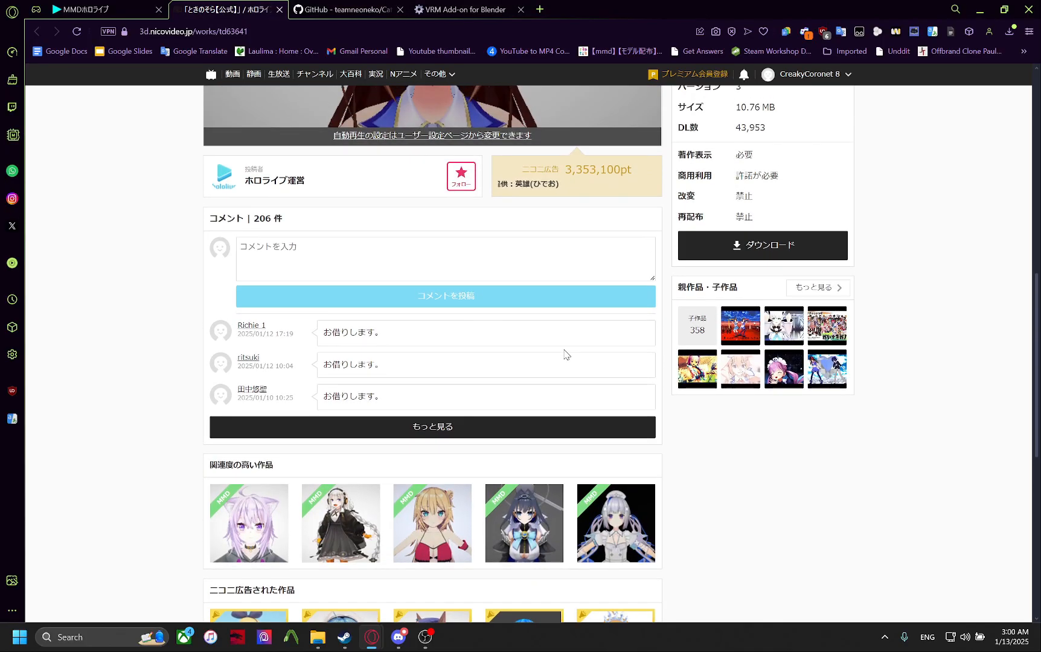
left_click(83, 634)
type("blen")
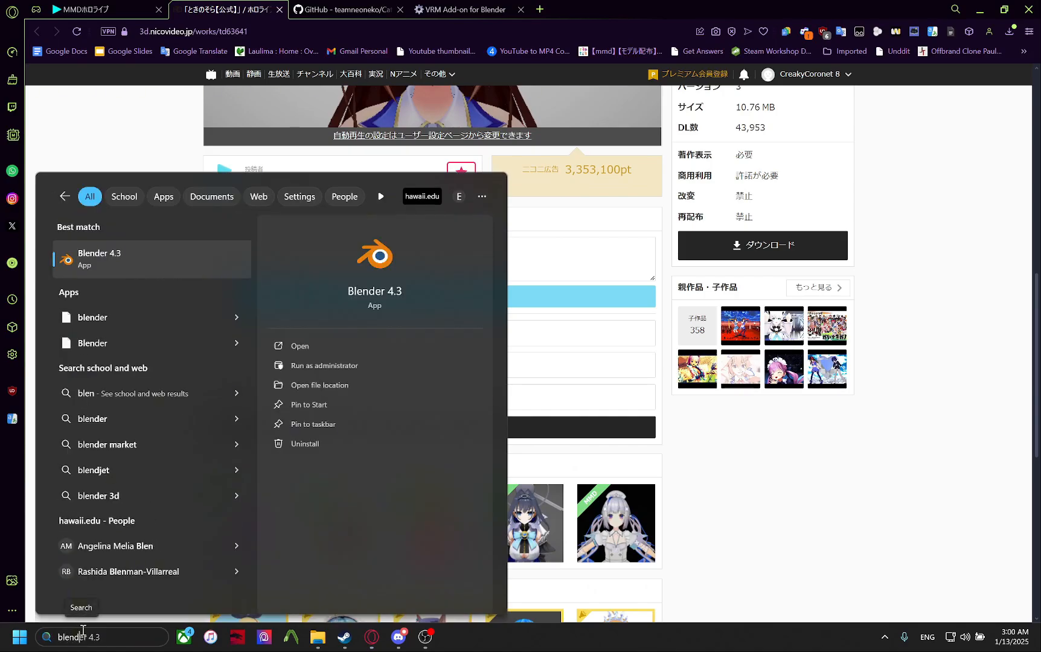
key("Return")
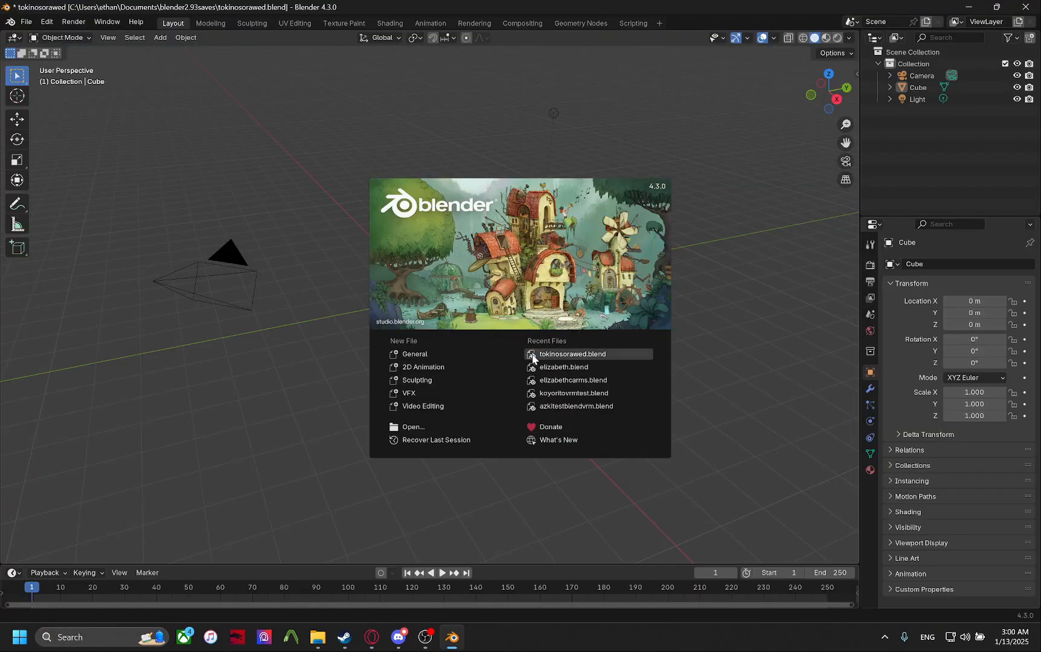
left_click(532, 359)
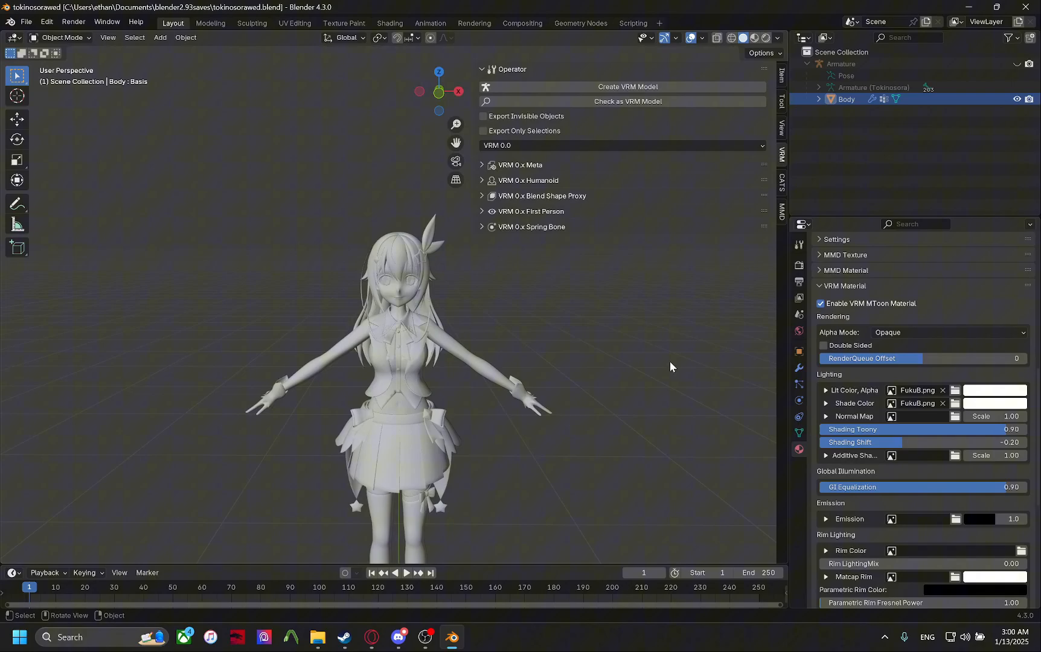
Switch the viewport to rendered shading, check the model's textures and save the file.
left_click(765, 39)
scroll(580, 279, "up", 3)
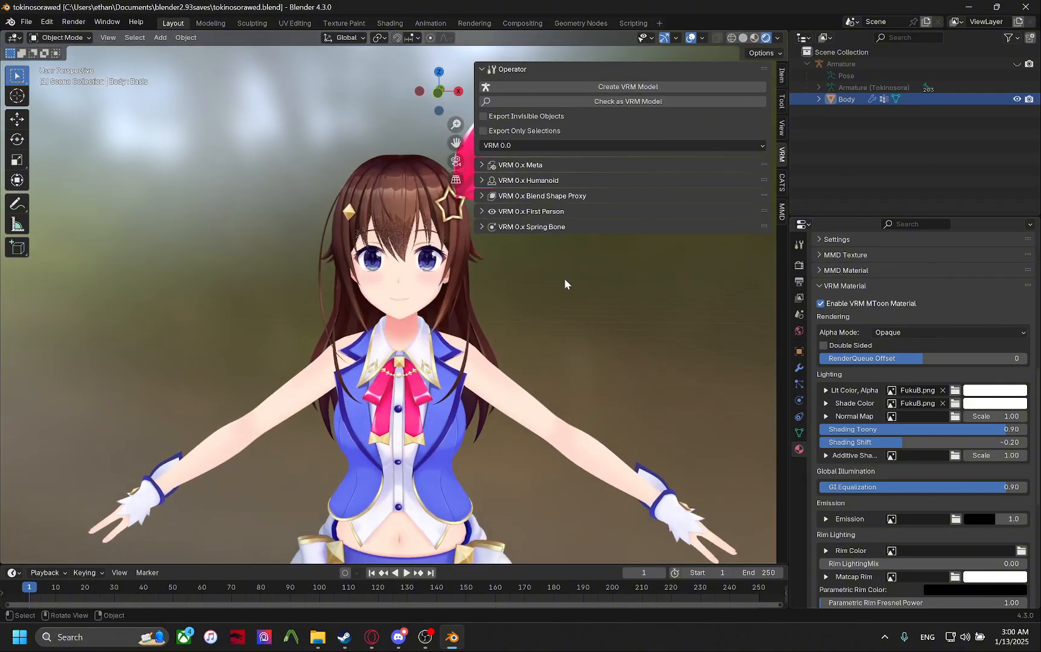
scroll(563, 278, "down", 2)
scroll(568, 252, "up", 2)
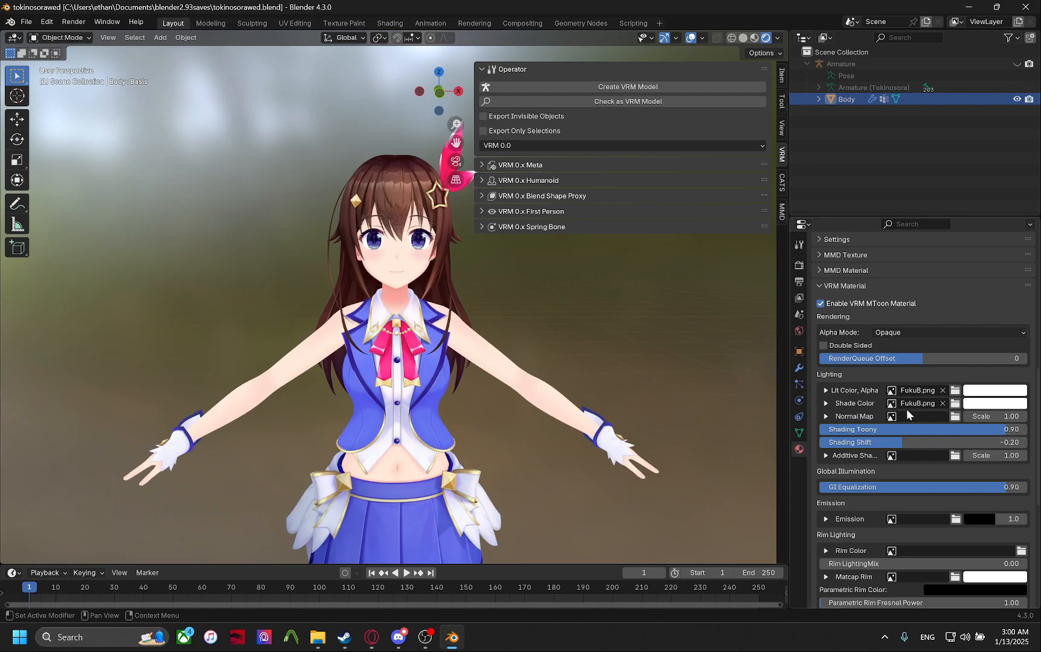
scroll(562, 371, "up", 2)
scroll(562, 372, "down", 5)
key("ctrl+s")
scroll(849, 360, "up", 5)
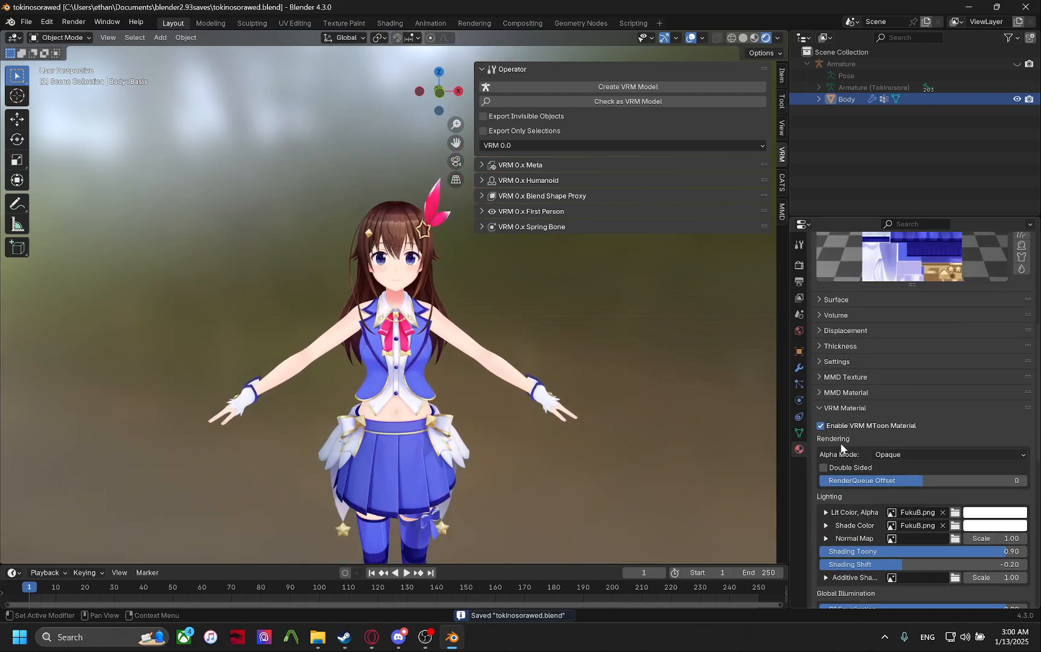
Select the SkirtGold material, enable VRM MToon Material for it and save the file.
scroll(842, 447, "up", 5)
left_click(856, 303)
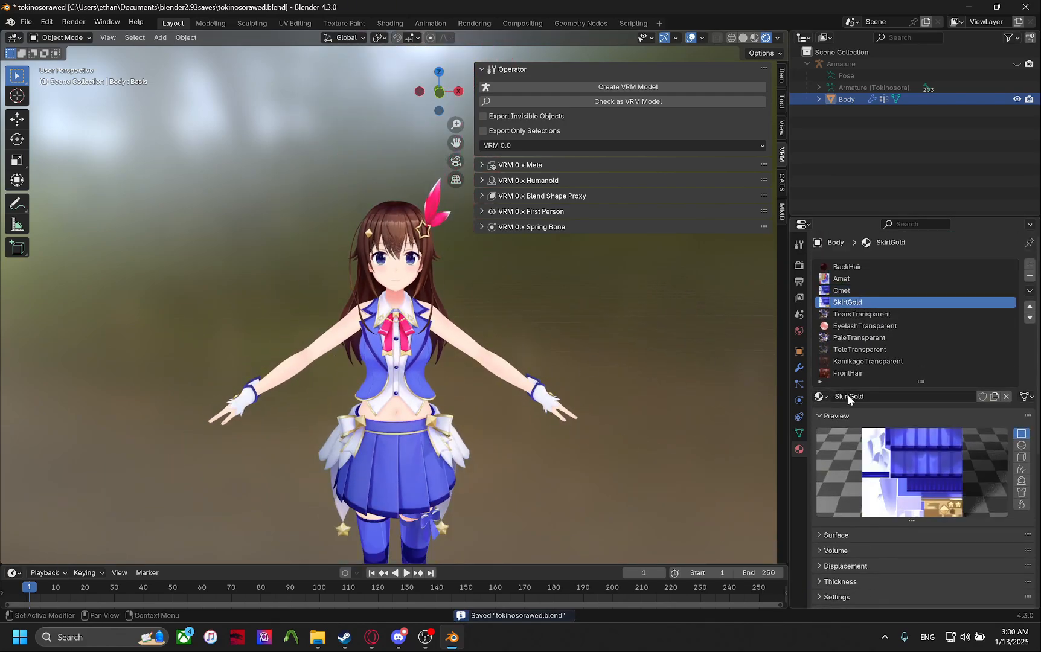
scroll(848, 399, "down", 8)
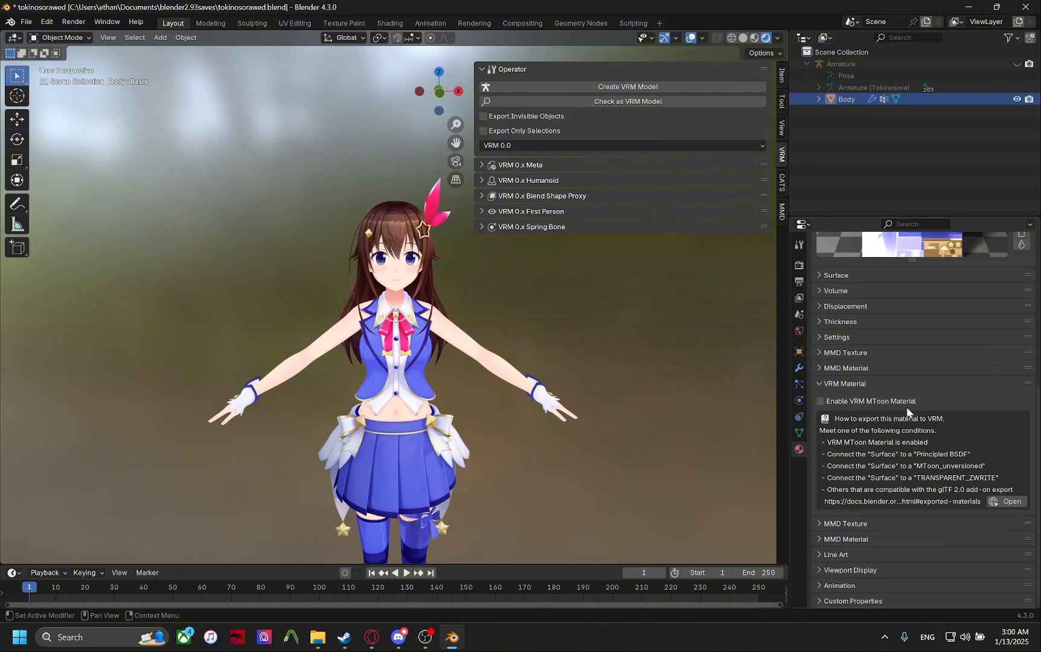
left_click(906, 403)
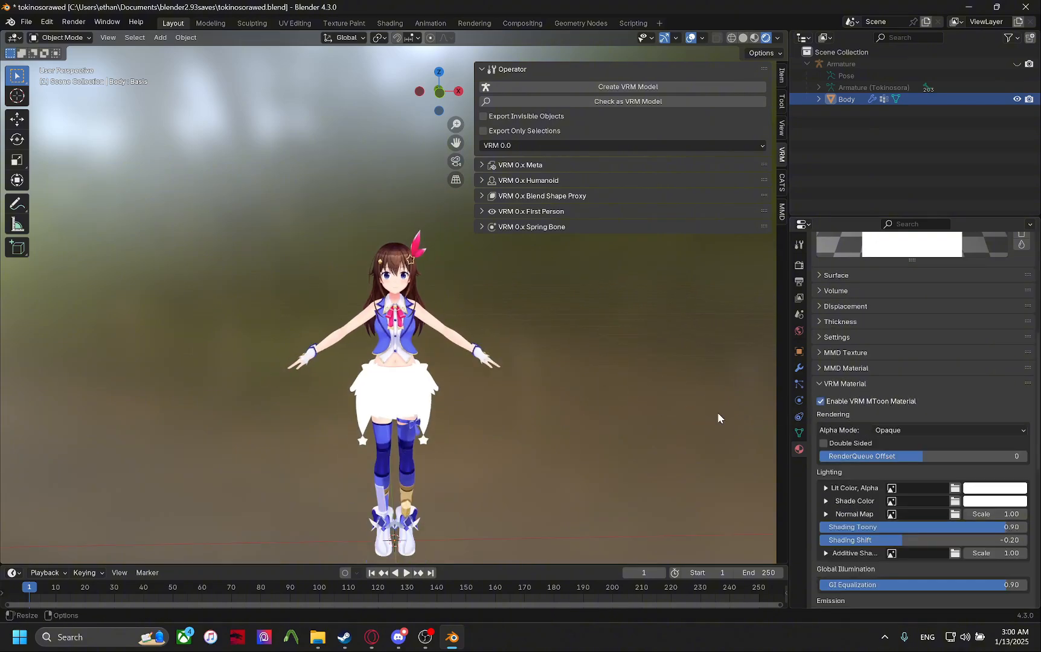
scroll(926, 376, "up", 5)
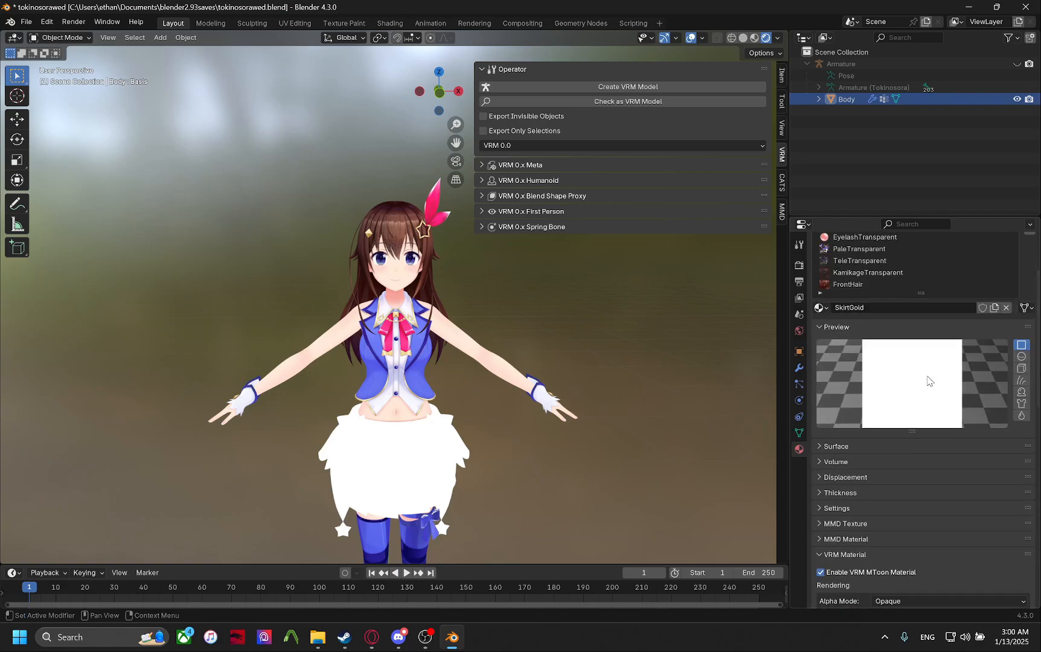
scroll(926, 375, "down", 10)
scroll(925, 381, "down", 1)
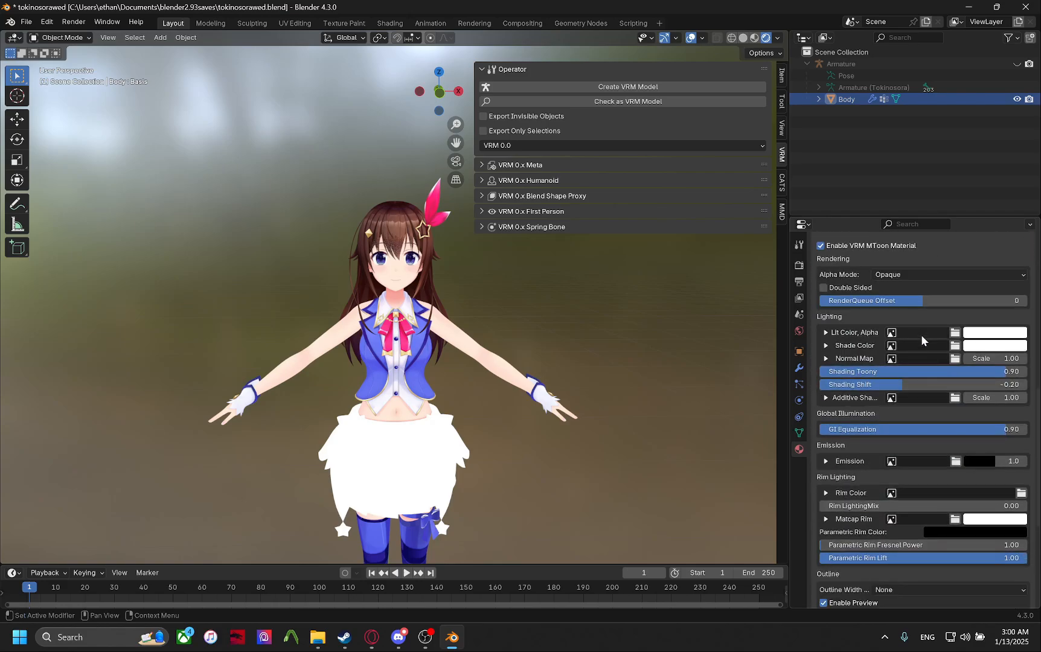
key("ctrl+s")
Load FukuC.png from the tokino sora folder as the SkirtGold material's lit color texture.
left_click(954, 333)
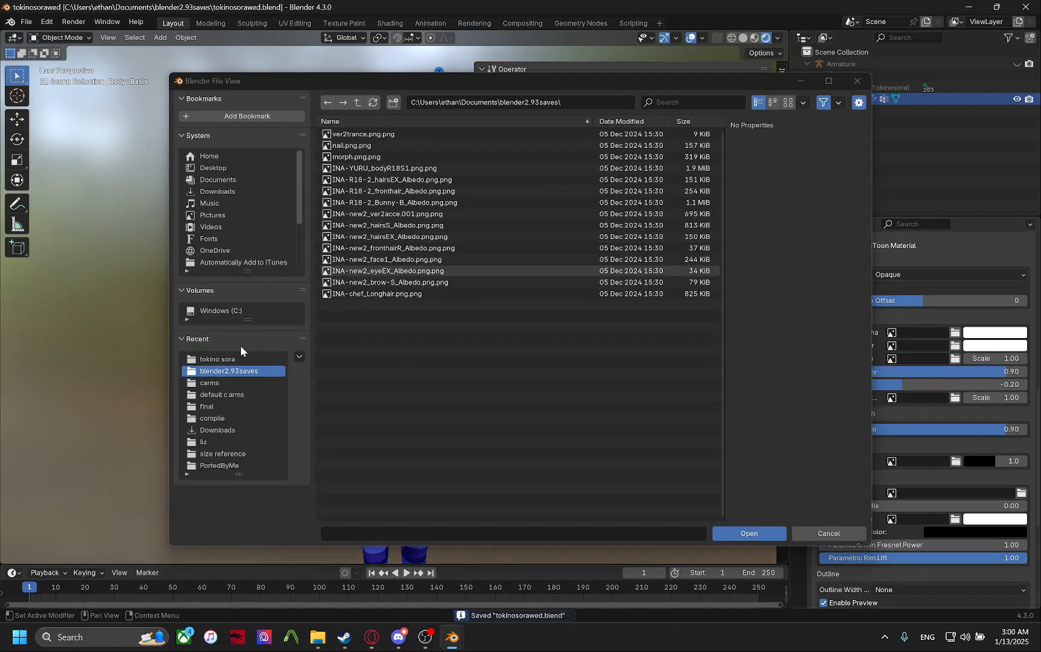
left_click(225, 360)
left_click(373, 236)
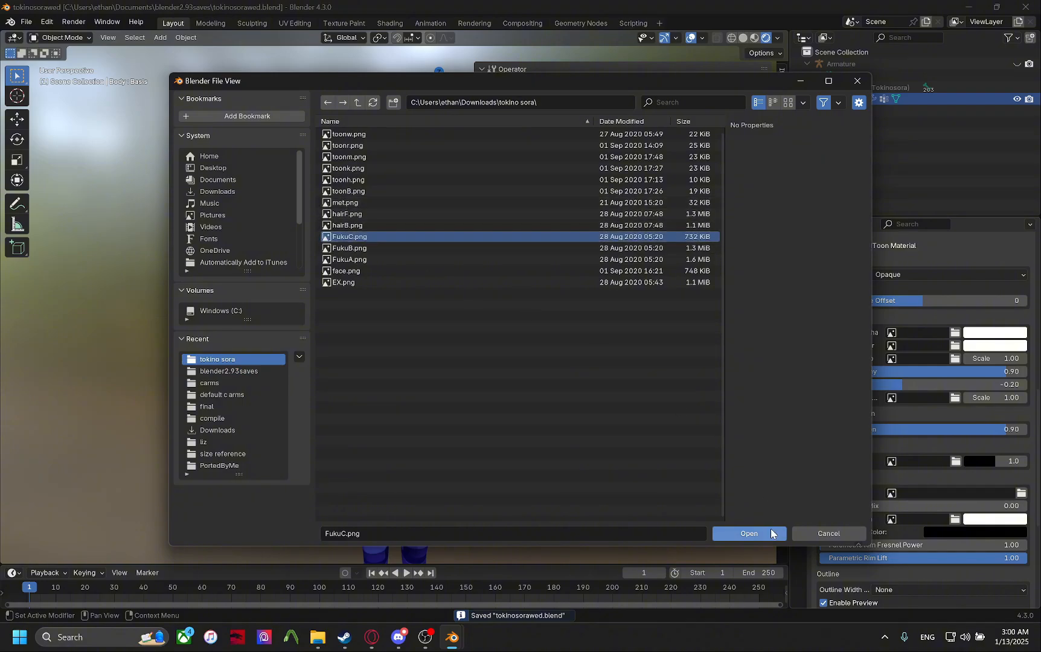
left_click(769, 533)
Assign the already loaded FukuB.png as both the lit and shade color textures of SkirtGold and save the file.
left_click(890, 333)
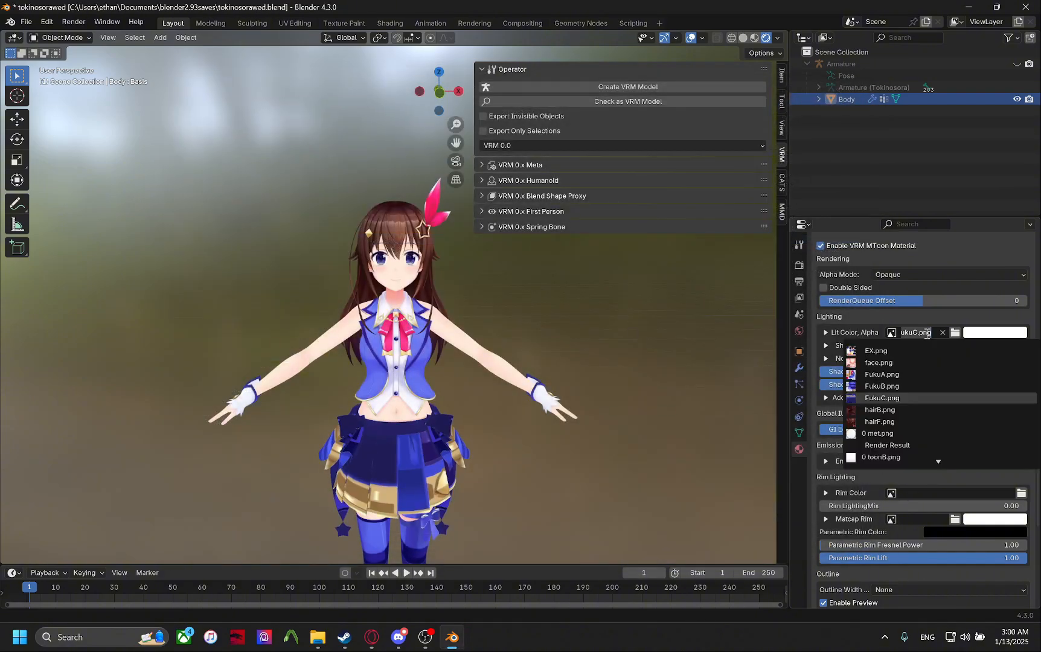
left_click(888, 388)
left_click(891, 345)
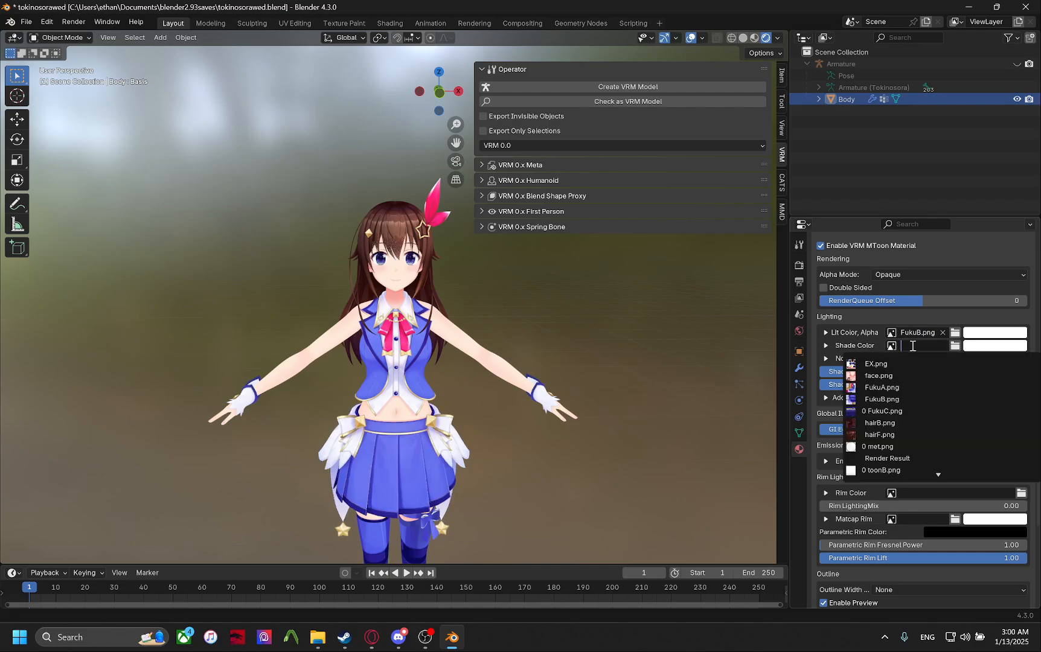
key("ctrl+s")
Select the TearsTransparent material and enable VRM MToon Material for it.
scroll(690, 361, "down", 2)
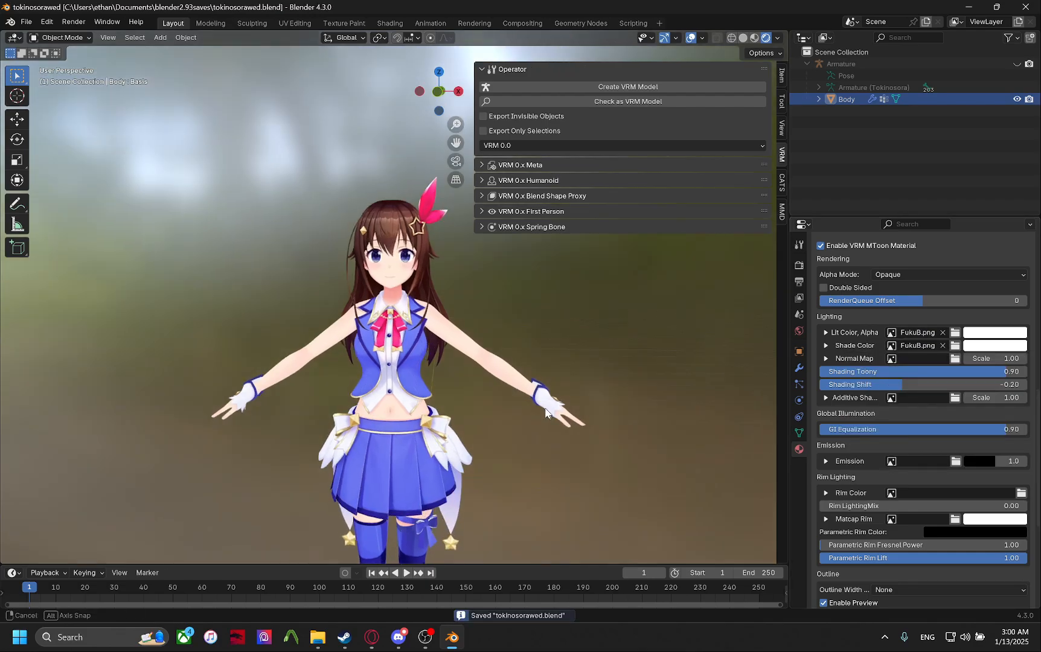
scroll(866, 324, "up", 10)
scroll(867, 324, "up", 5)
left_click(862, 314)
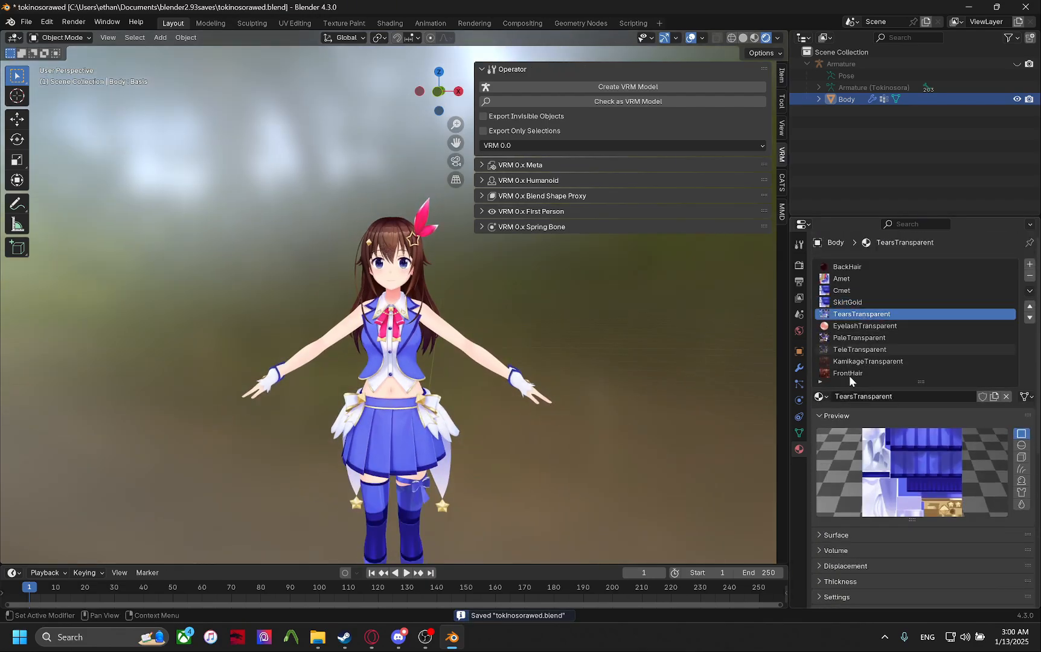
scroll(849, 376, "down", 8)
left_click(856, 402)
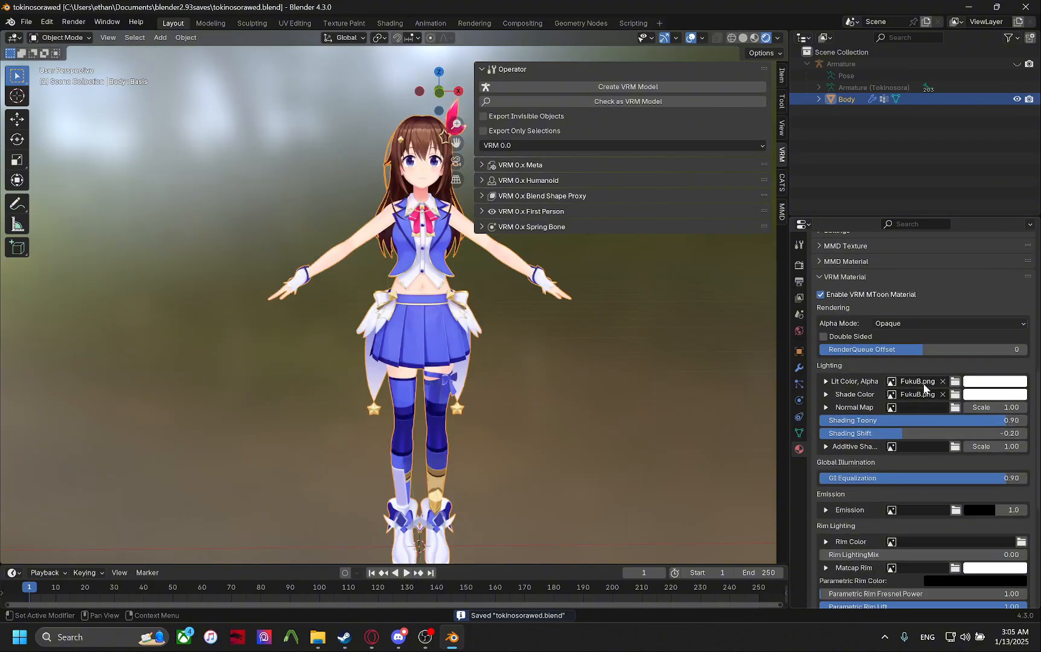
Replace the stocking and shoe material's lit color texture with FukuC.png from the tokino sora folder and save the file.
left_click(924, 387)
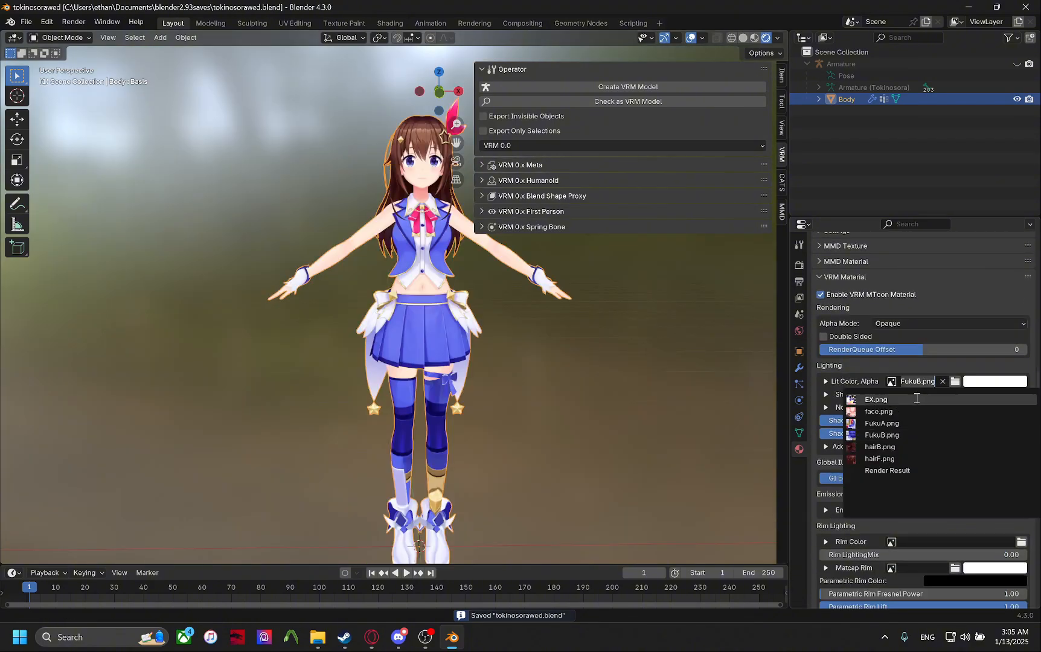
left_click(881, 435)
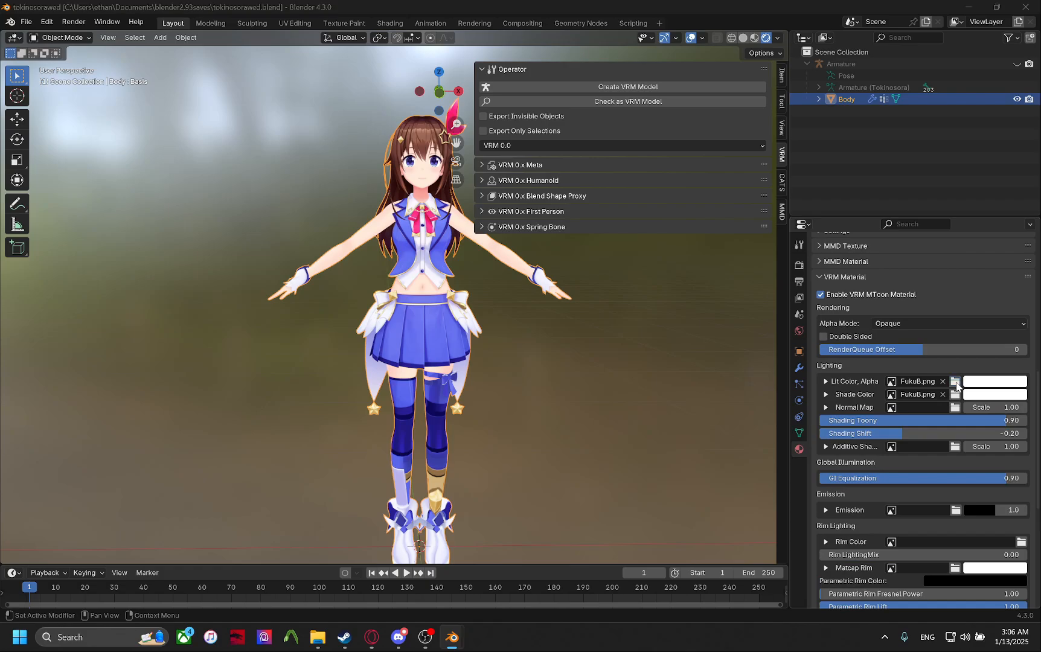
left_click(955, 382)
left_click(222, 358)
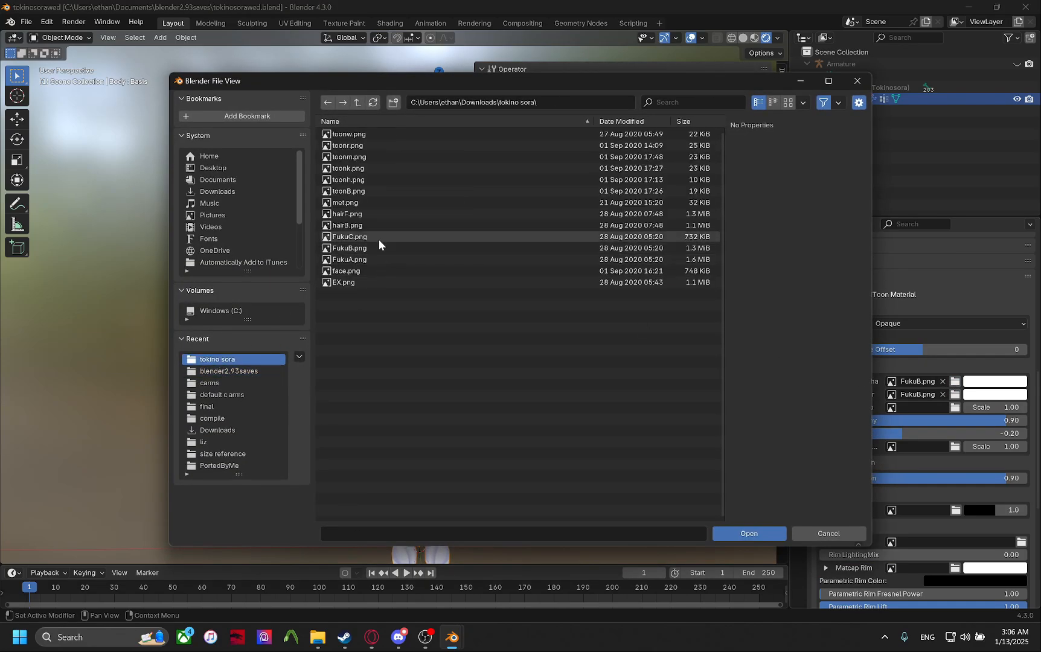
left_click(379, 238)
left_click(747, 533)
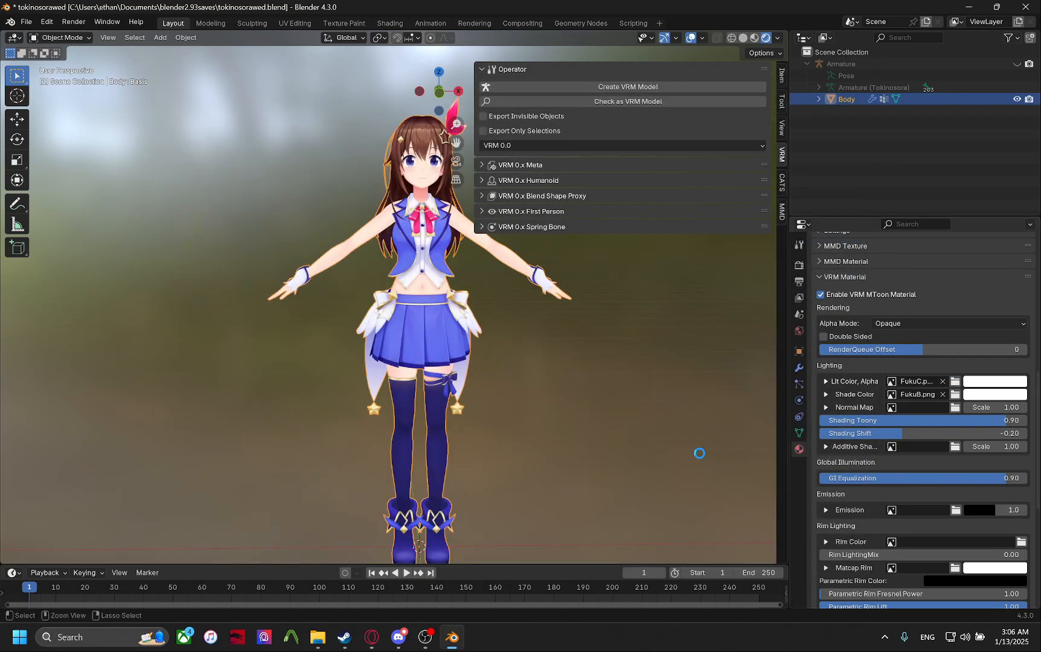
key("ctrl+s")
Replace the Cmet material's shade color texture with FukuC.png from the tokino sora folder.
left_click(954, 395)
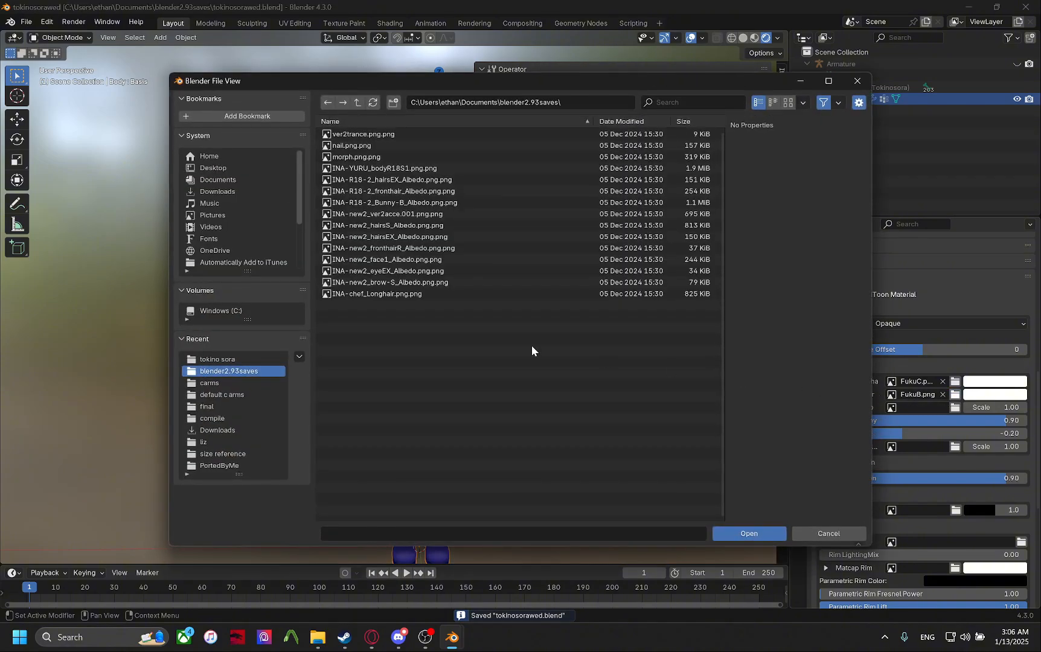
left_click(224, 359)
left_click(355, 237)
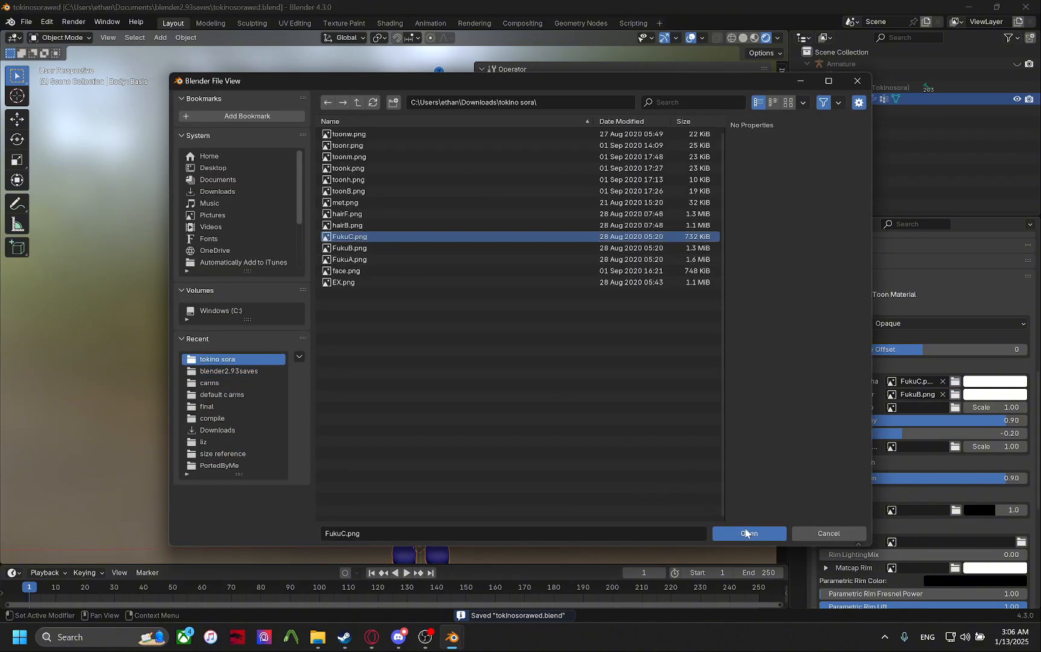
left_click(746, 534)
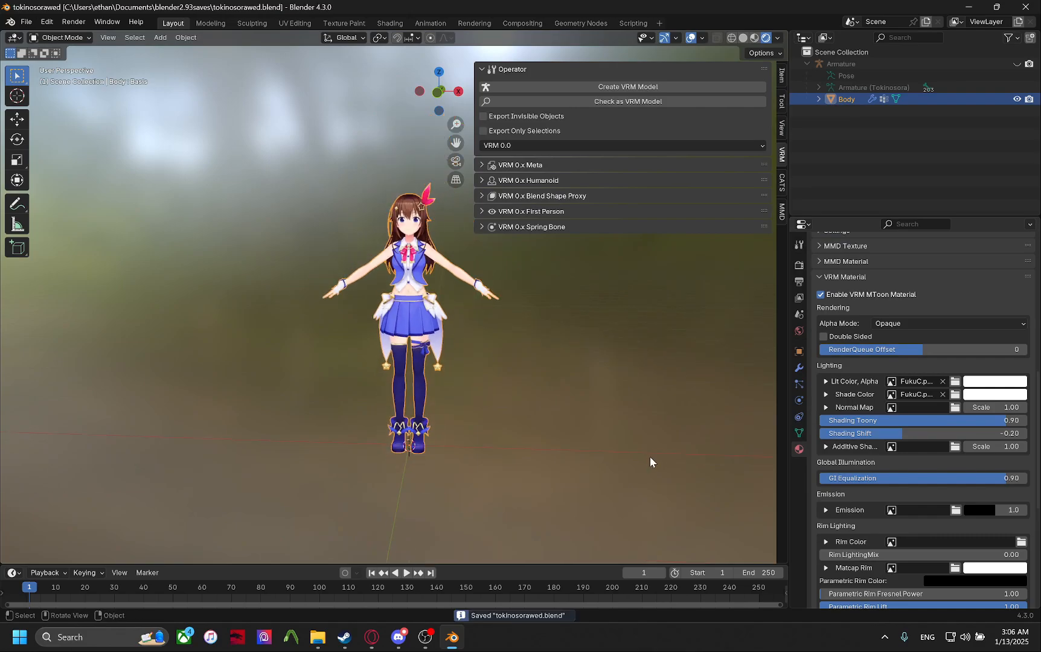
scroll(650, 456, "up", 1)
scroll(653, 381, "up", 1)
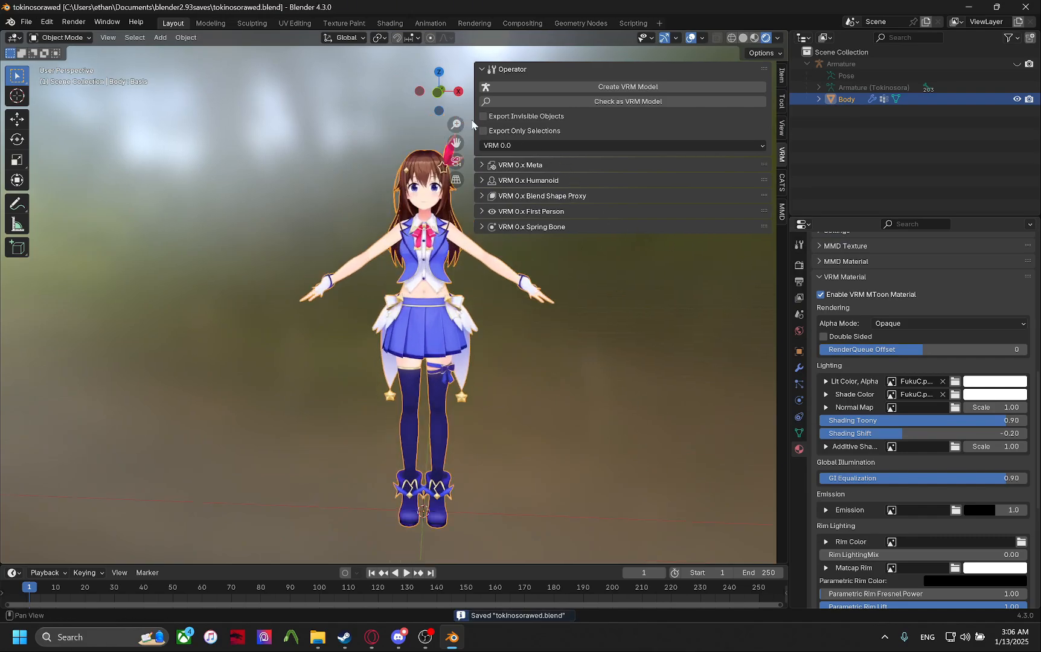
Collapse the sidebar, review the model and its material list, and save the file.
left_click_drag(475, 120, 775, 149)
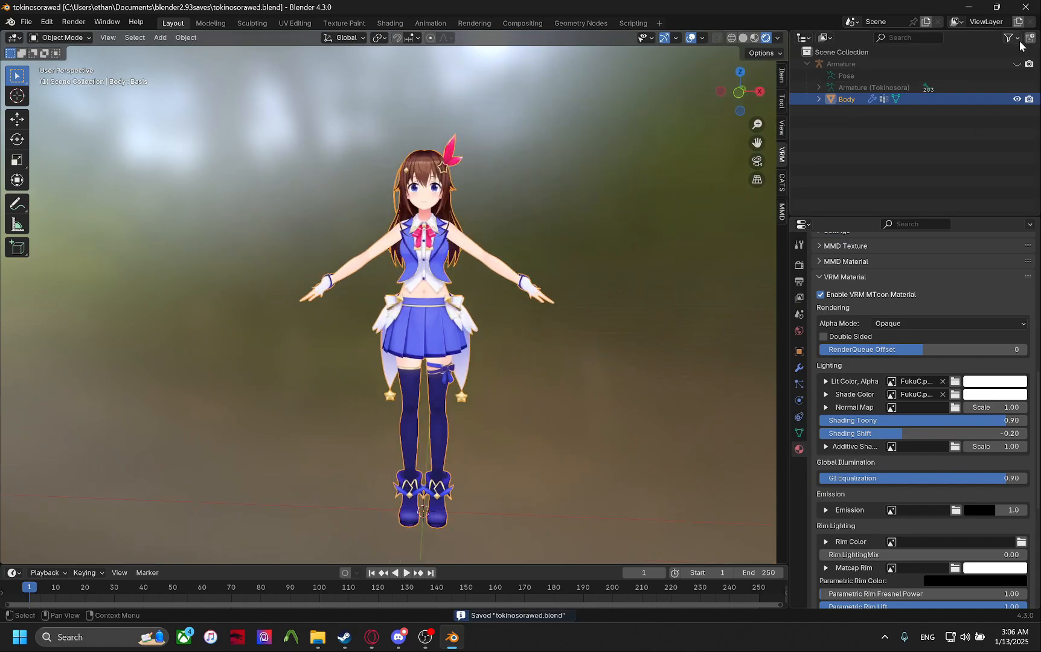
middle_click_drag(545, 334, 575, 408)
scroll(849, 265, "up", 4)
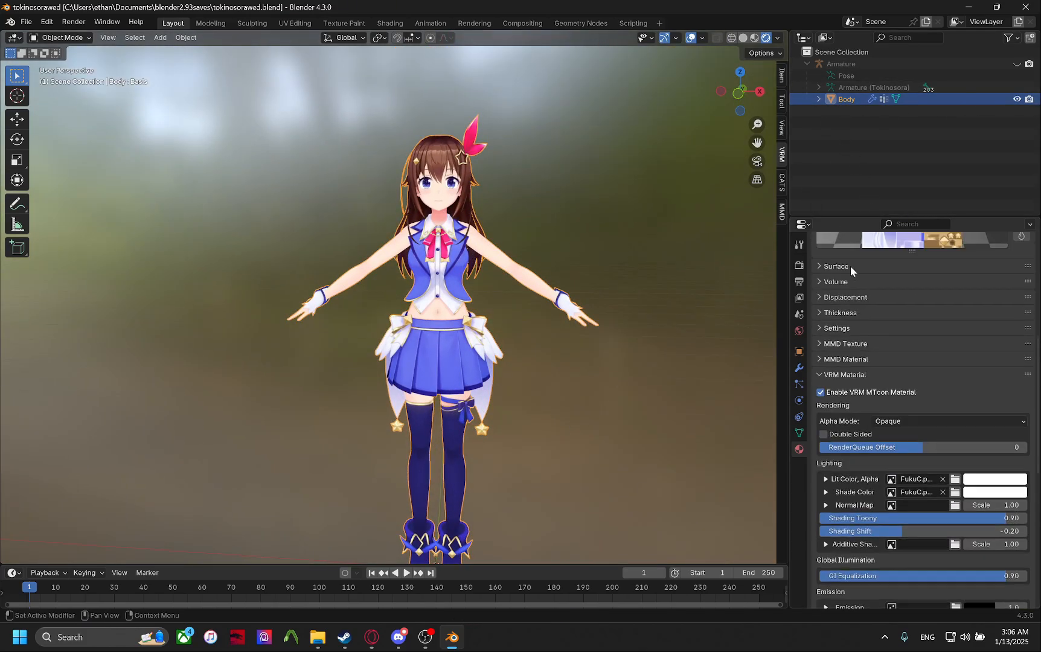
scroll(849, 266, "up", 11)
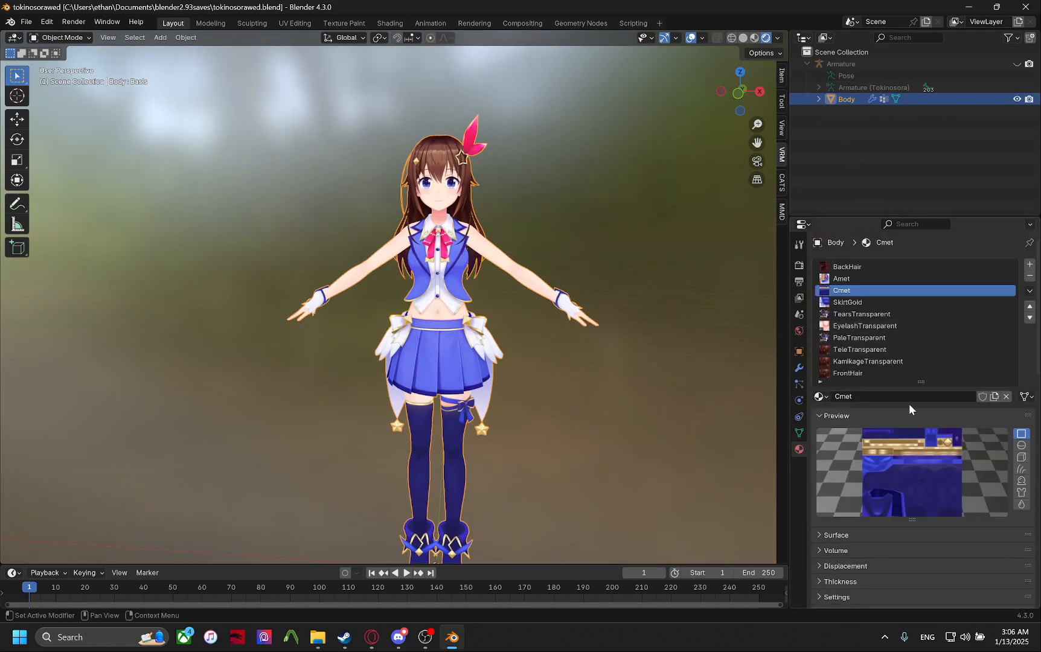
left_click_drag(919, 384, 921, 396)
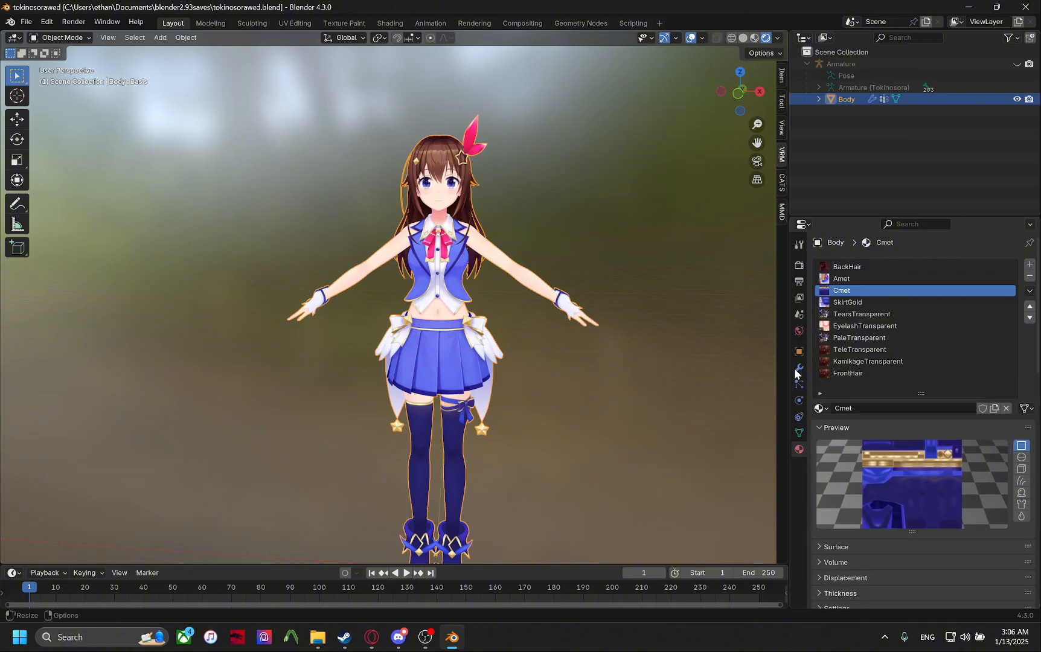
scroll(1001, 350, "down", 12)
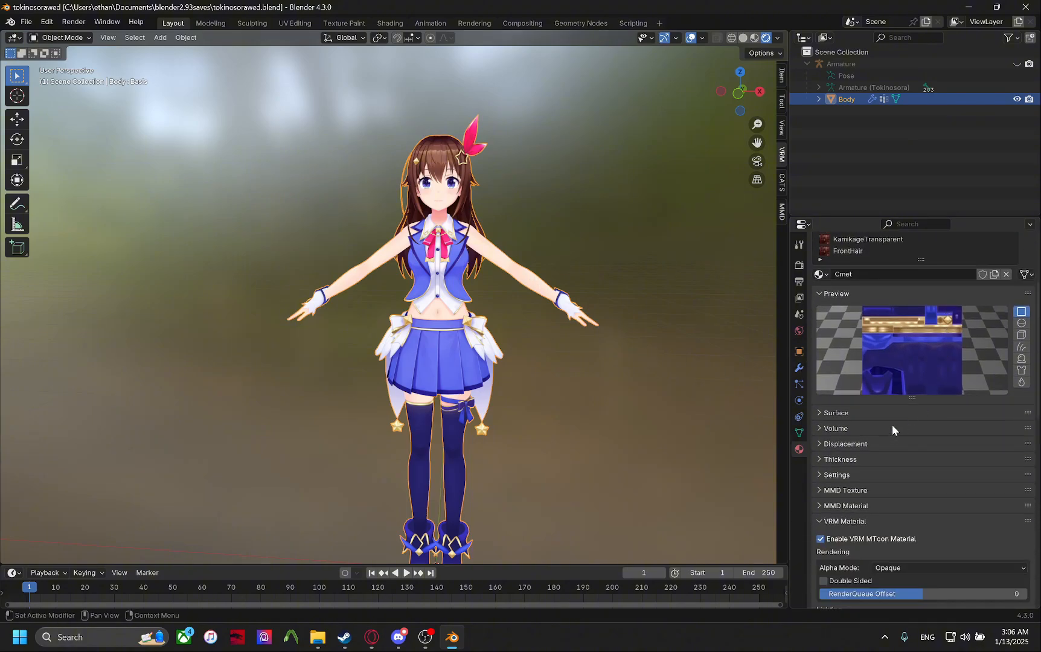
scroll(863, 402, "up", 7)
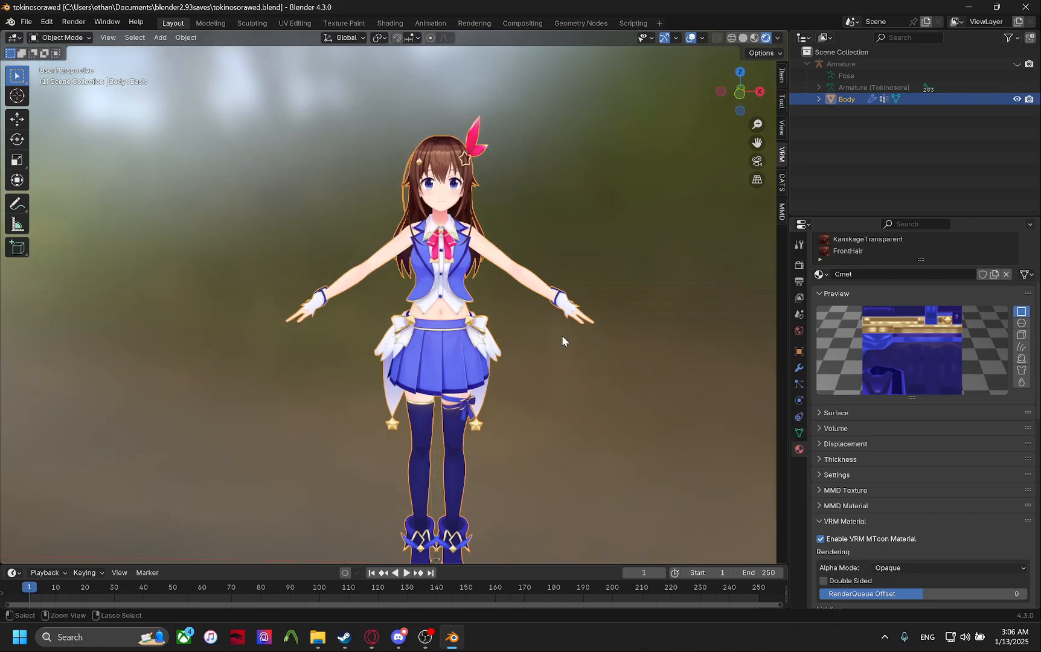
key("ctrl+s")
scroll(554, 327, "down", 3)
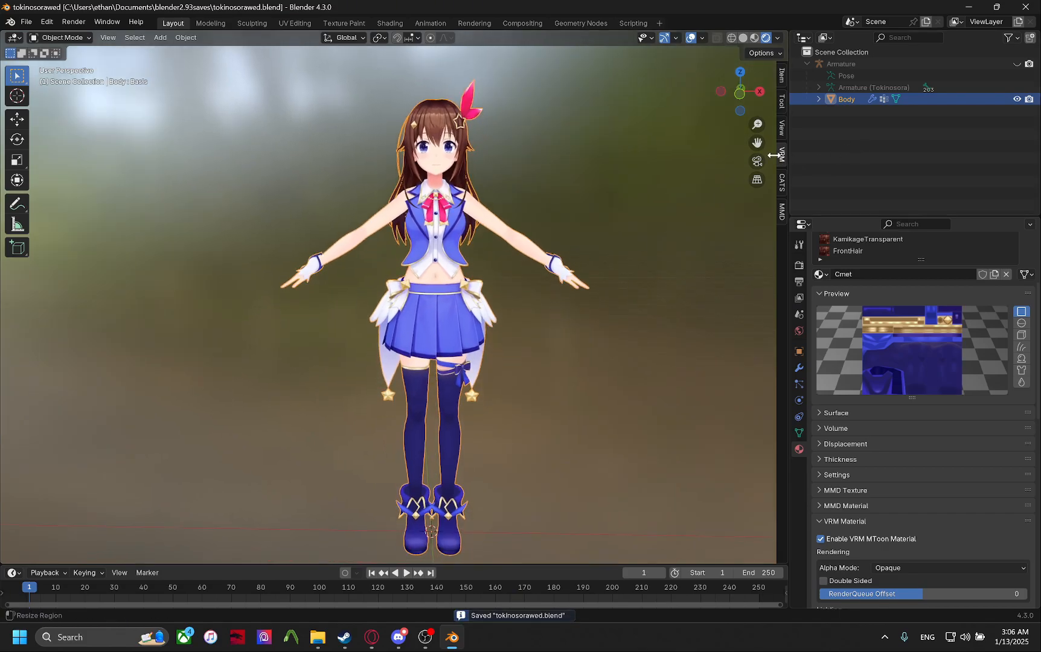
Reopen the VRM sidebar, check the First Person settings, and expand and enlarge the Spring Bone Groups list.
left_click(772, 156)
left_click(657, 213)
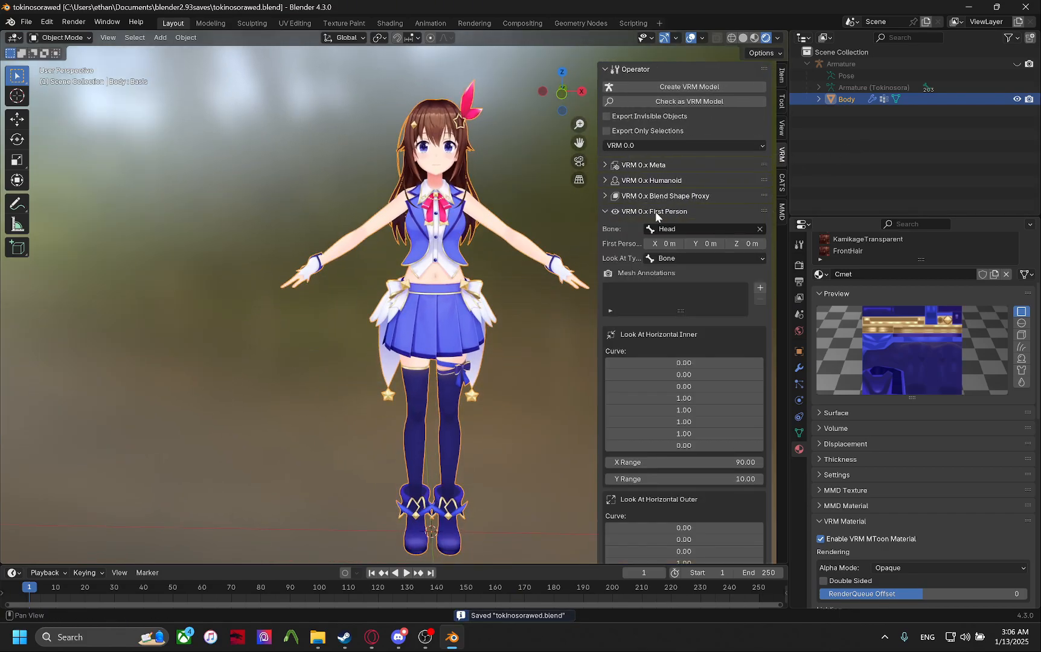
left_click(658, 213)
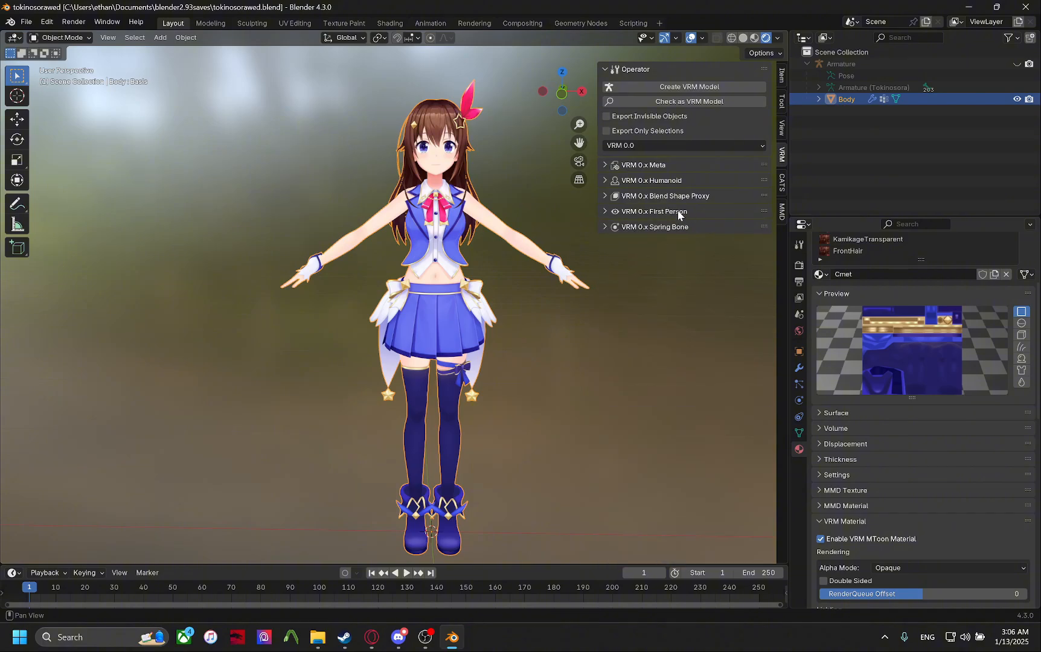
left_click(679, 212)
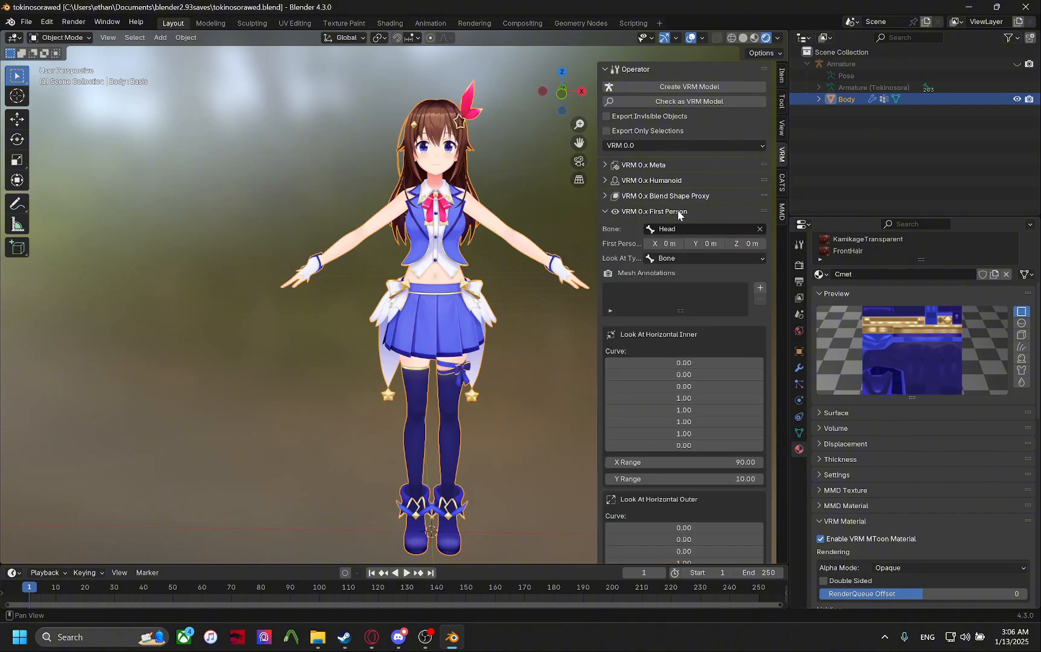
left_click(639, 212)
left_click(664, 245)
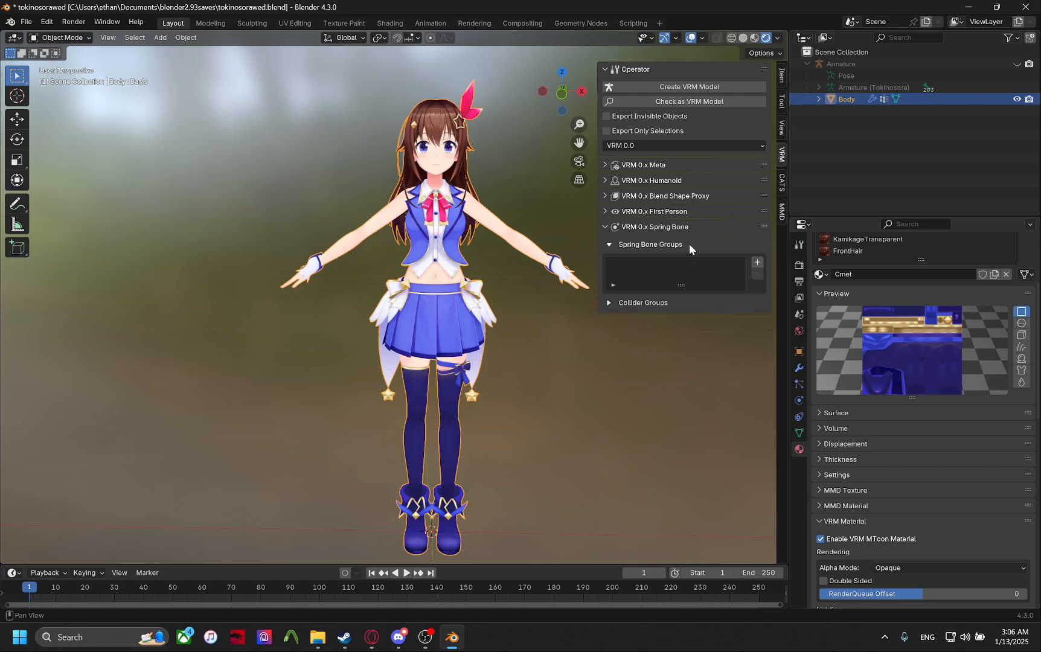
left_click_drag(675, 284, 691, 300)
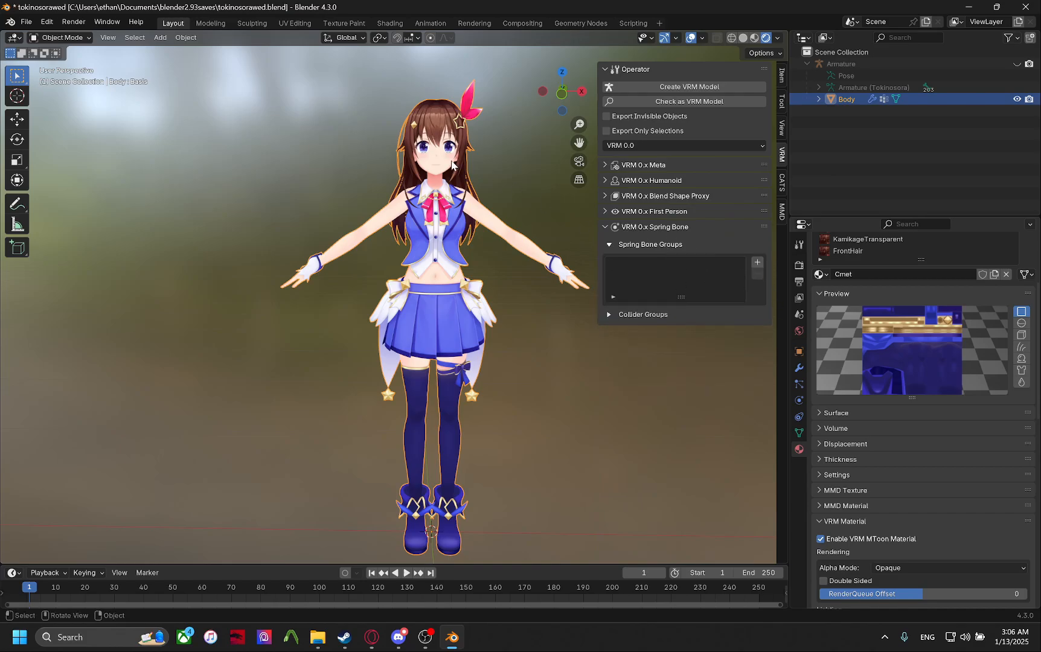
Unhide the armature, select it and switch it to Pose Mode with the head bone selected.
middle_click_drag(452, 166, 465, 182)
left_click(1017, 64)
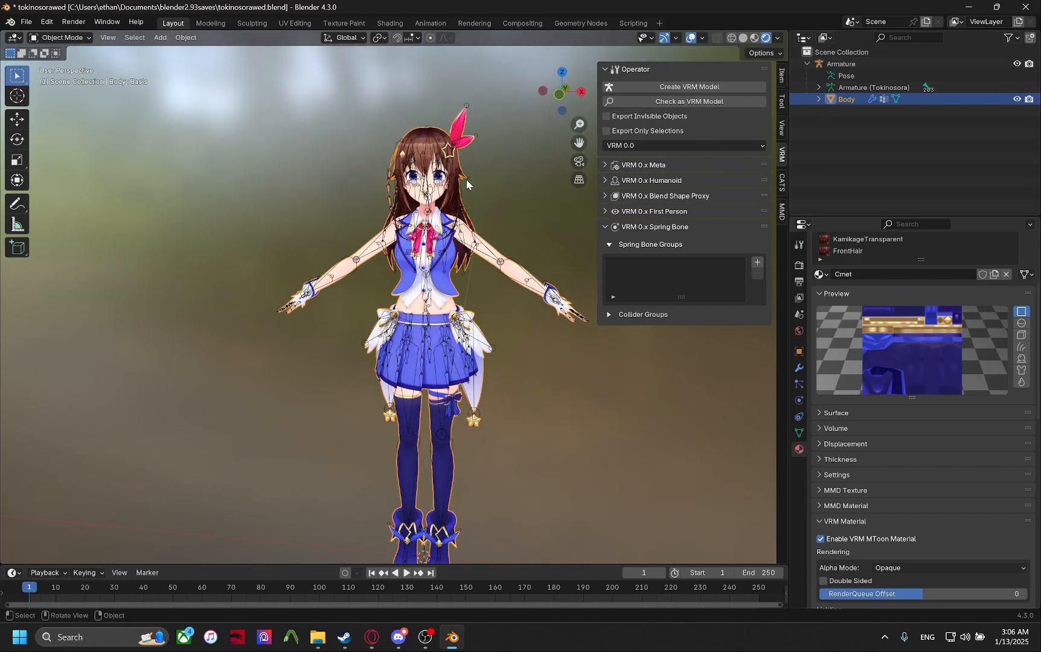
scroll(466, 184, "up", 5)
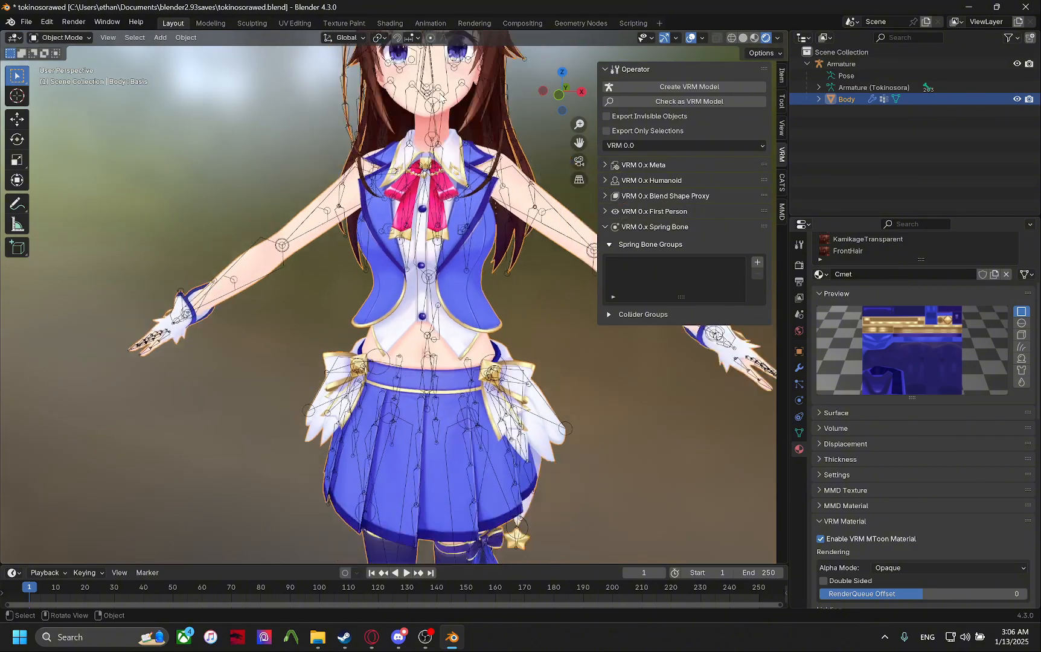
scroll(427, 181, "down", 4)
left_click(428, 164)
middle_click_drag(428, 163, 399, 196)
key("ctrl+Tab")
scroll(490, 166, "up", 3)
key("ctrl+Tab")
key("ctrl+Tab")
scroll(417, 172, "down", 3)
scroll(411, 174, "up", 5)
scroll(392, 178, "down", 6)
left_click(413, 181)
scroll(390, 208, "up", 3)
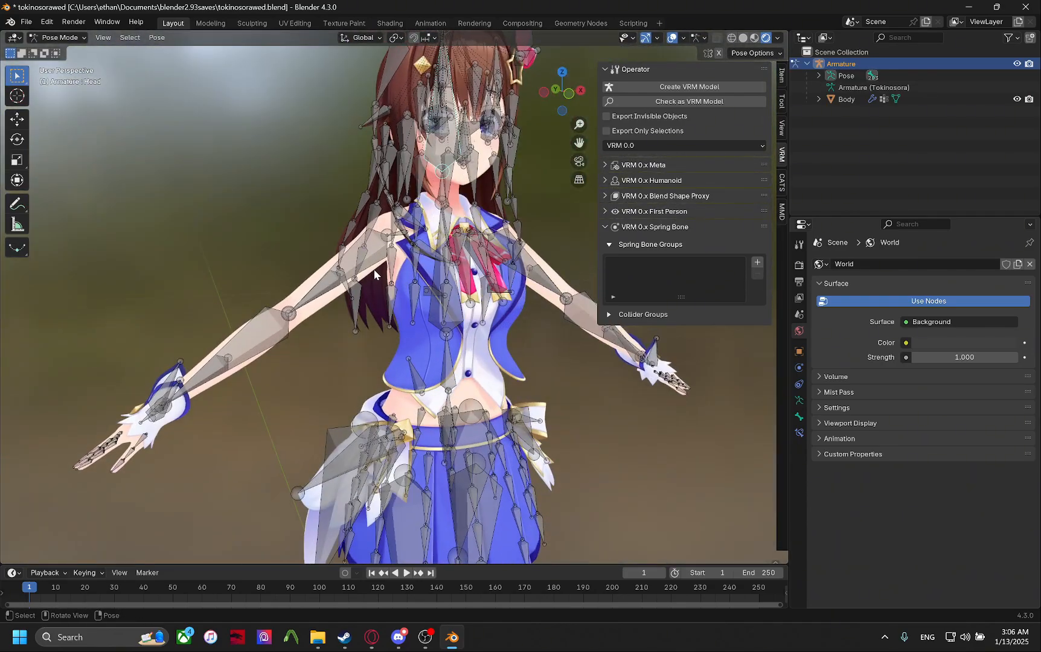
Try rotating the right arm bone to test the mesh deformation, and undo the rotation.
left_click(363, 254)
key("r")
left_click(328, 166)
mouse_move(358, 238)
middle_mouse_down()
mouse_move(540, 235)
mouse_move(357, 253)
middle_mouse_up()
key("ctrl+z")
scroll(356, 254, "up", 1)
scroll(360, 251, "down", 5)
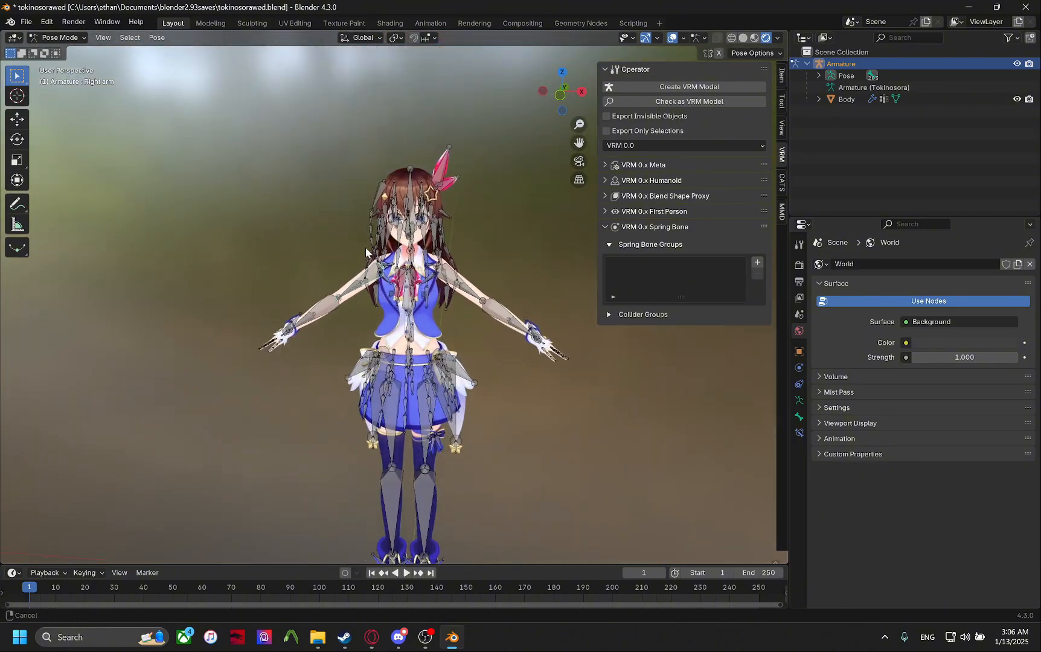
scroll(366, 252, "up", 6)
scroll(364, 300, "down", 3)
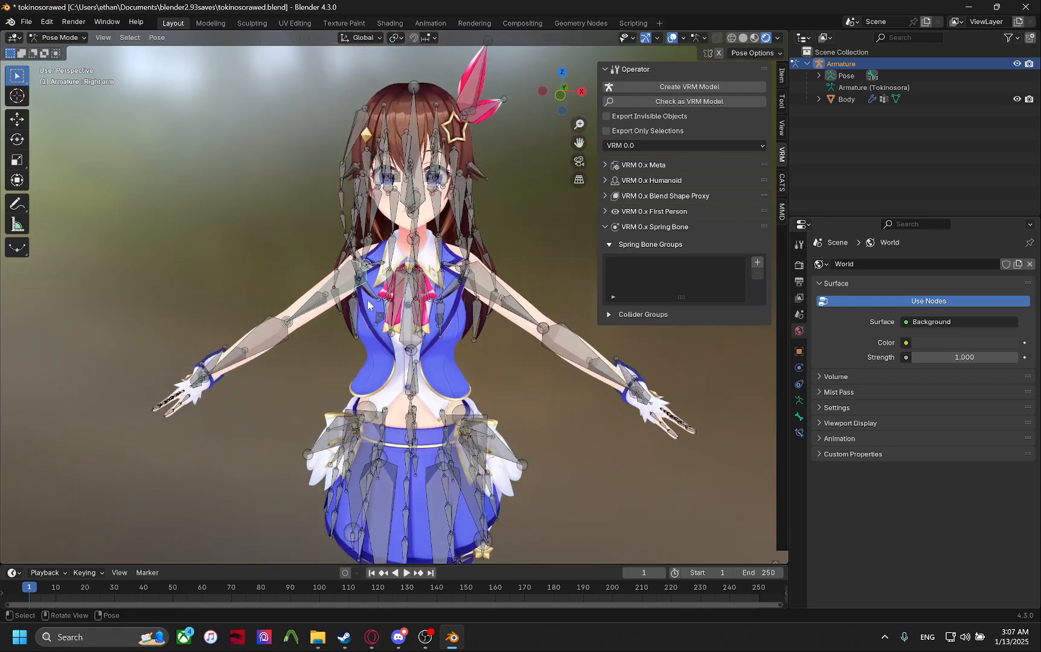
Review the required and optional bone assignments in the VRM 0.x Humanoid settings, widening the sidebar for readability.
left_click(672, 211)
left_click(672, 212)
left_click(673, 195)
left_click(669, 180)
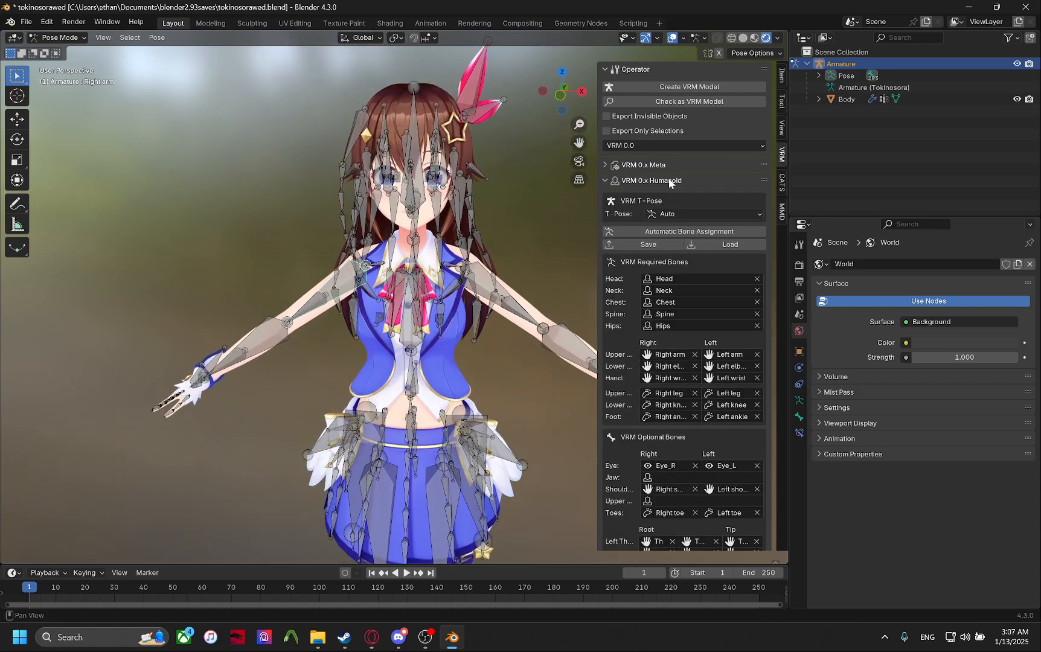
left_click_drag(596, 266, 522, 261)
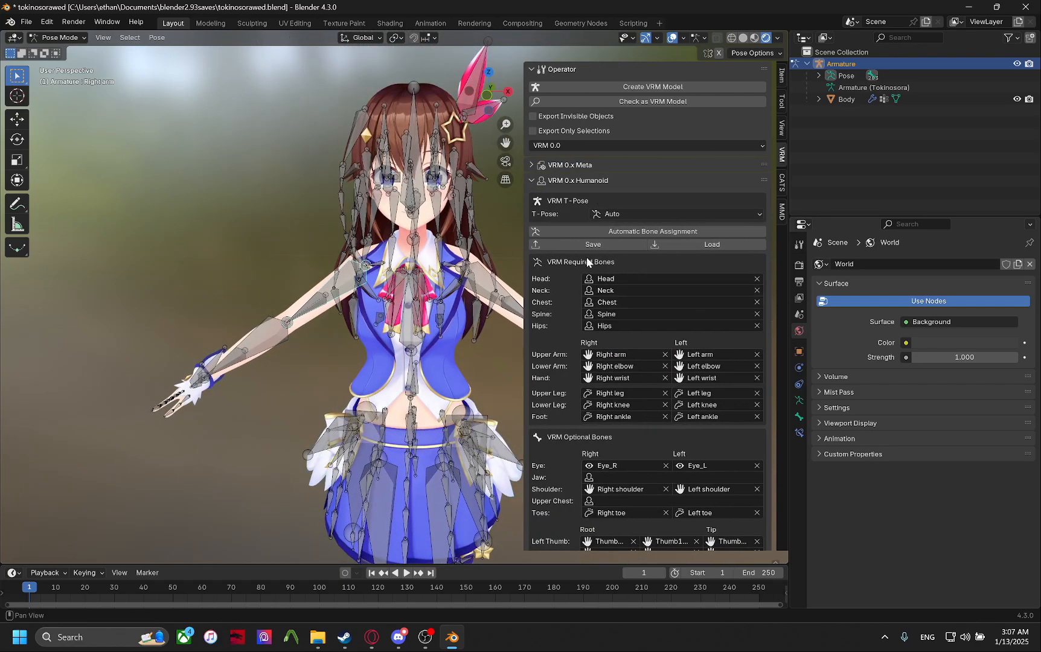
scroll(650, 251, "down", 10)
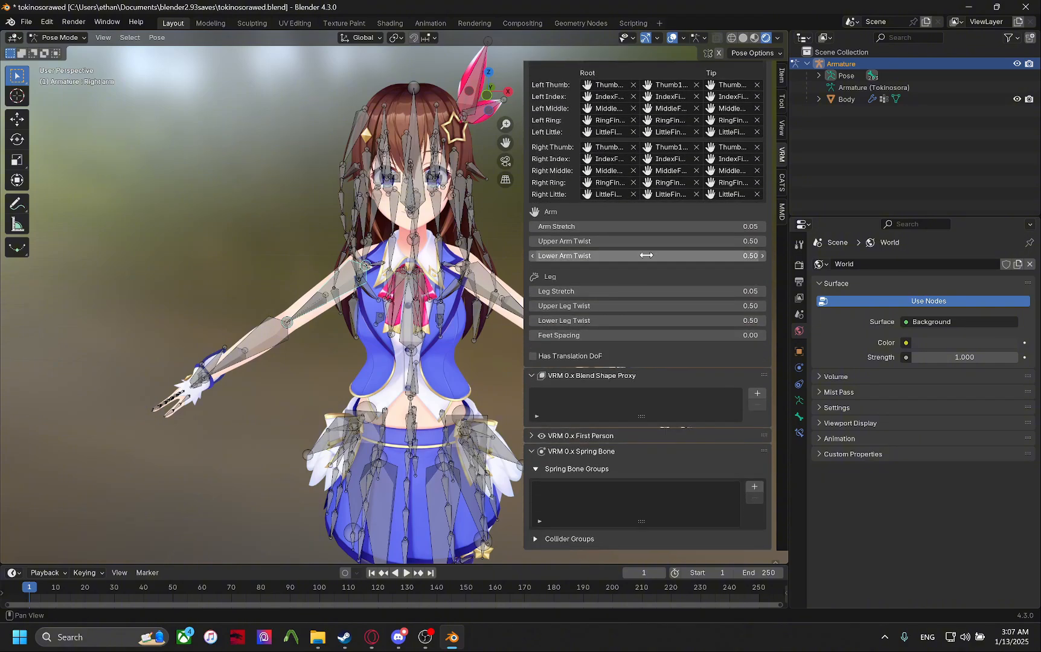
scroll(646, 255, "up", 10)
left_click(652, 182)
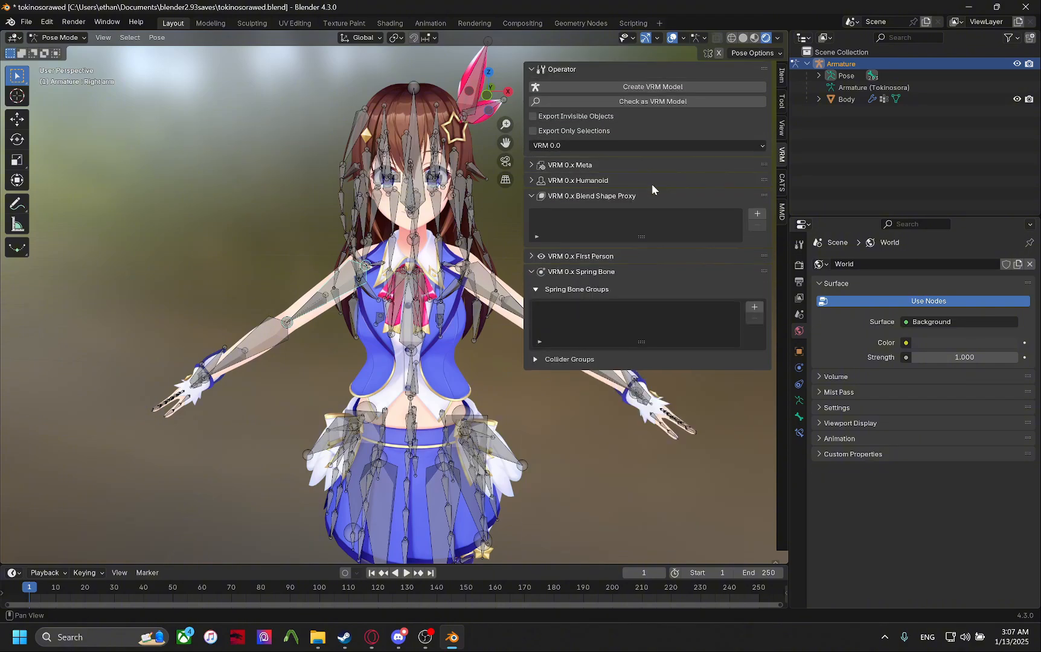
left_click(588, 196)
mouse_move(385, 207)
middle_mouse_down()
mouse_move(375, 206)
mouse_move(421, 215)
mouse_move(399, 207)
middle_mouse_up()
scroll(408, 214, "down", 2)
scroll(421, 215, "up", 5)
scroll(408, 215, "down", 5)
scroll(410, 220, "up", 4)
scroll(411, 220, "down", 4)
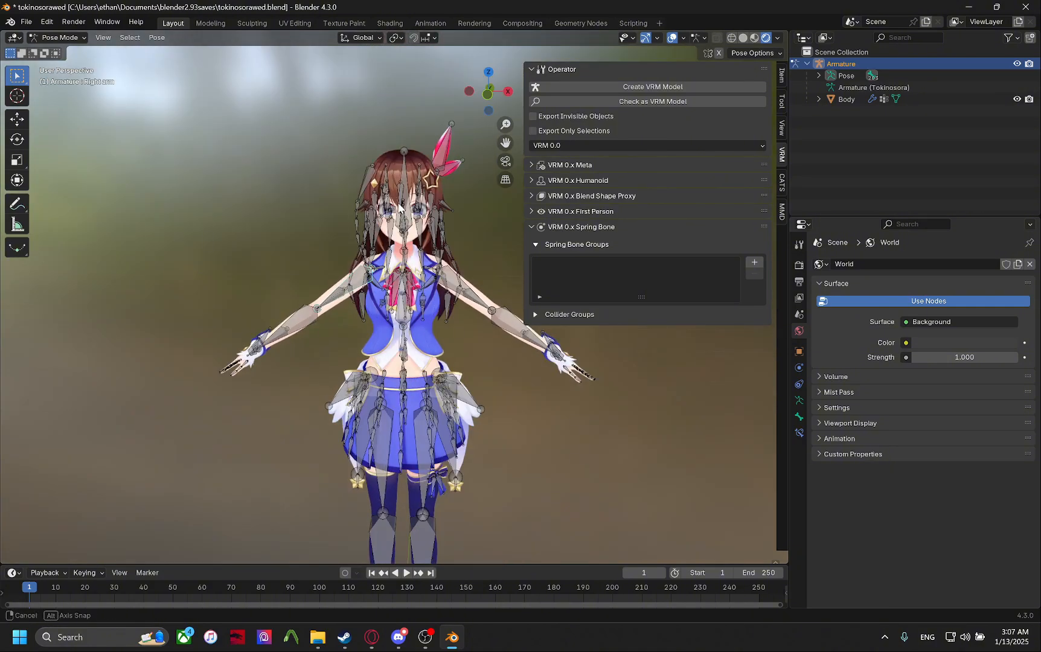
left_click(584, 211)
left_click(582, 207)
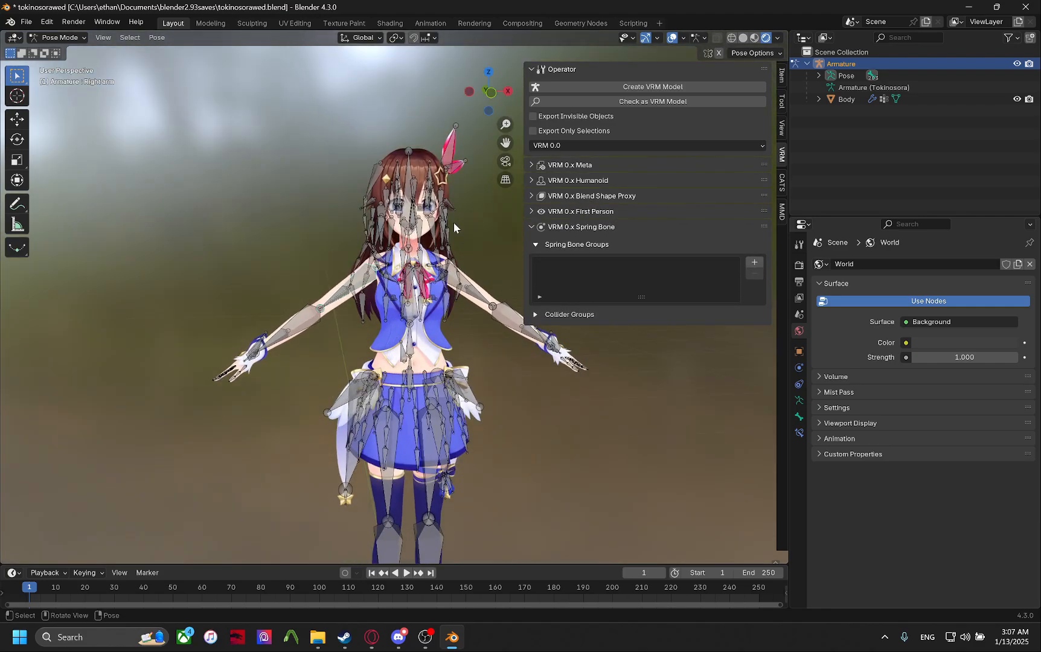
left_click(585, 198)
left_click(584, 198)
middle_click_drag(588, 387, 576, 384)
scroll(576, 384, "up", 2)
scroll(575, 383, "down", 2)
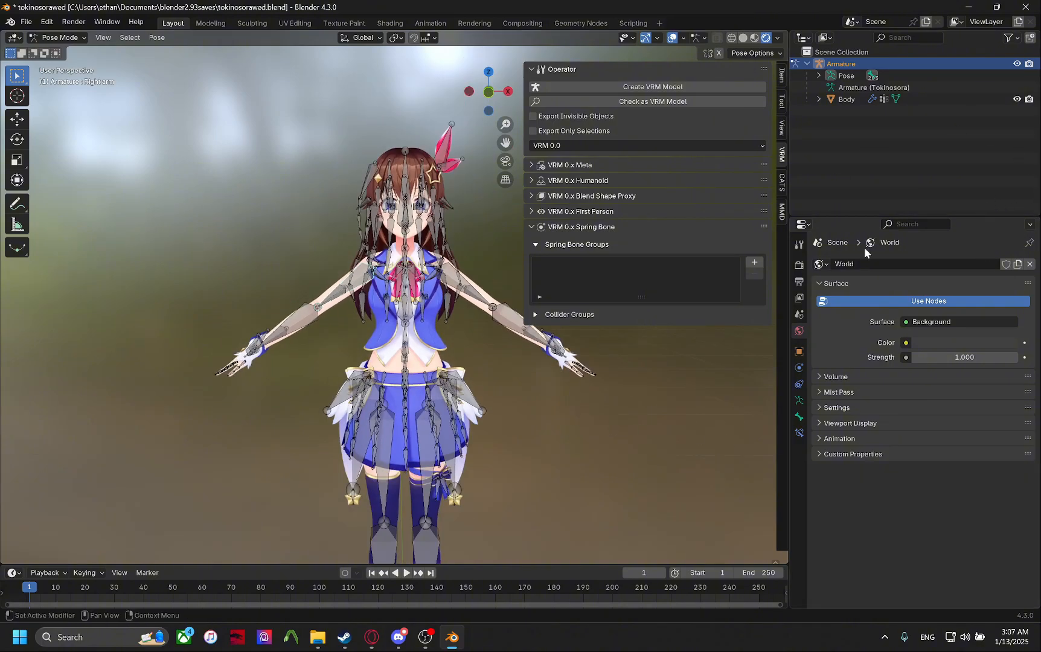
left_click(599, 164)
left_click(601, 165)
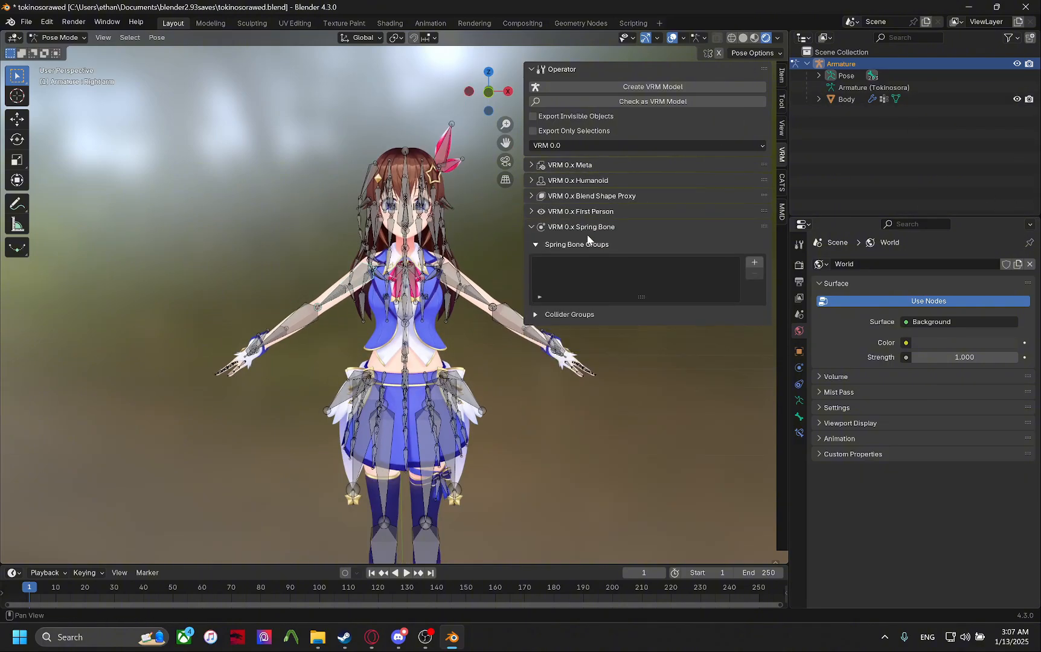
Collapse the VRM 0.x Spring Bone section and expand the VRM 0.x First Person settings.
left_click(598, 212)
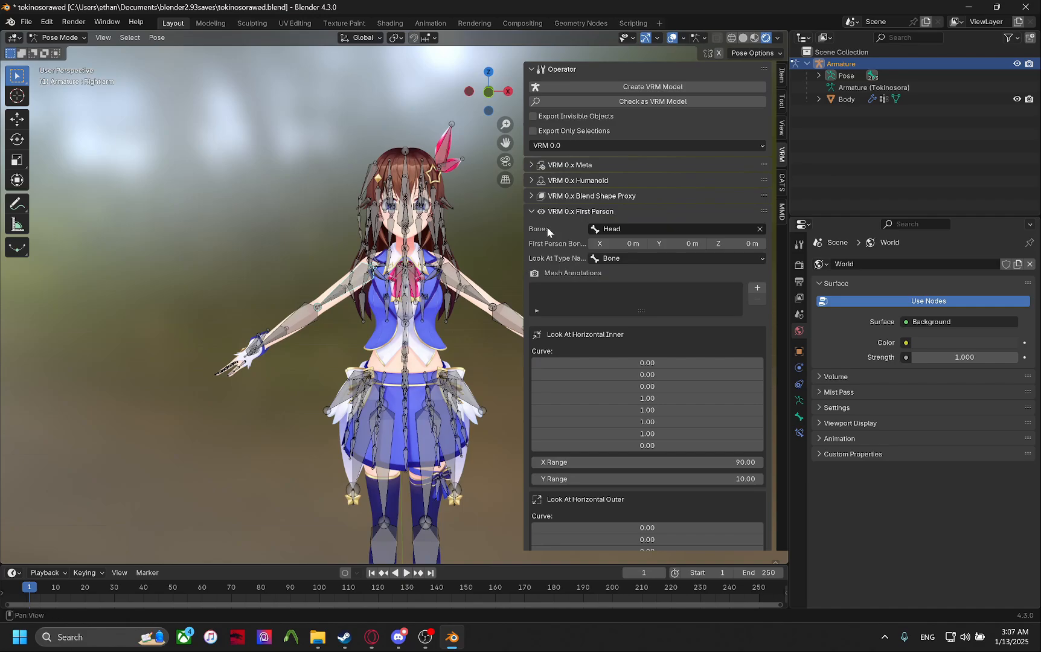
left_click(571, 209)
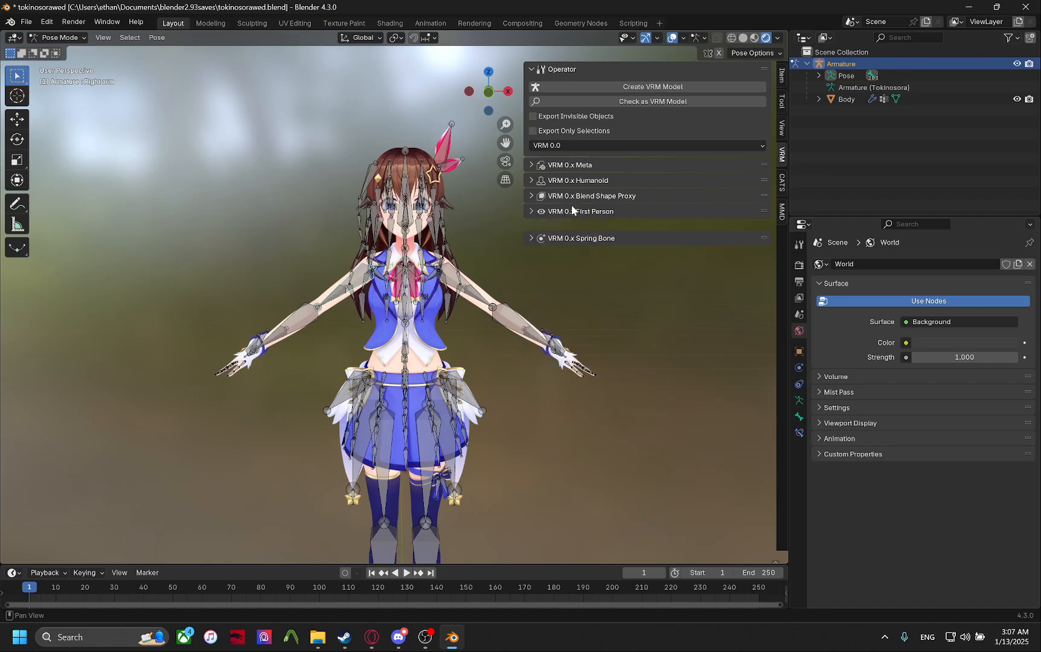
left_click(619, 211)
Return to Object Mode, hide the armature and select the Body mesh.
left_click(60, 38)
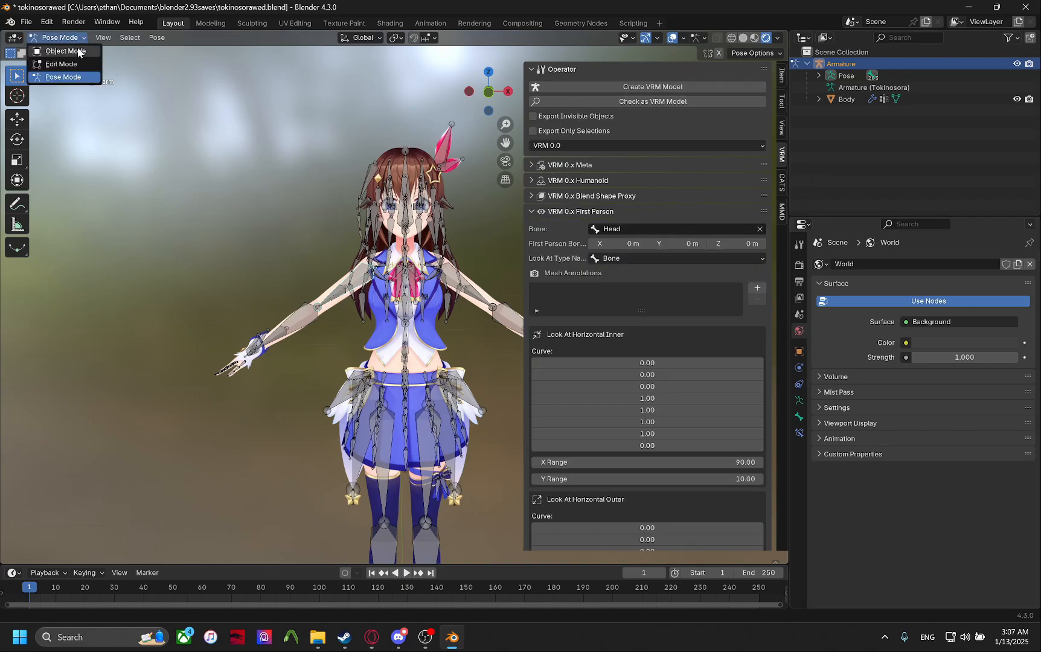
left_click(54, 49)
key("h")
left_click(400, 214)
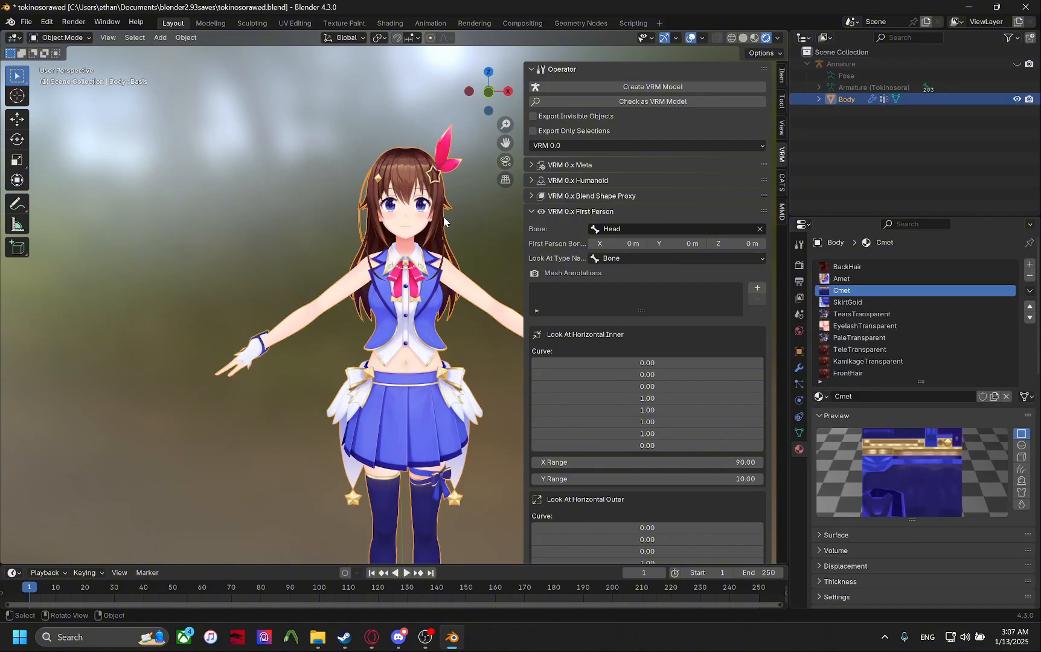
Open the Body mesh's object data properties with its shape keys and enlarge the properties editor.
scroll(401, 214, "up", 2)
left_click(799, 433)
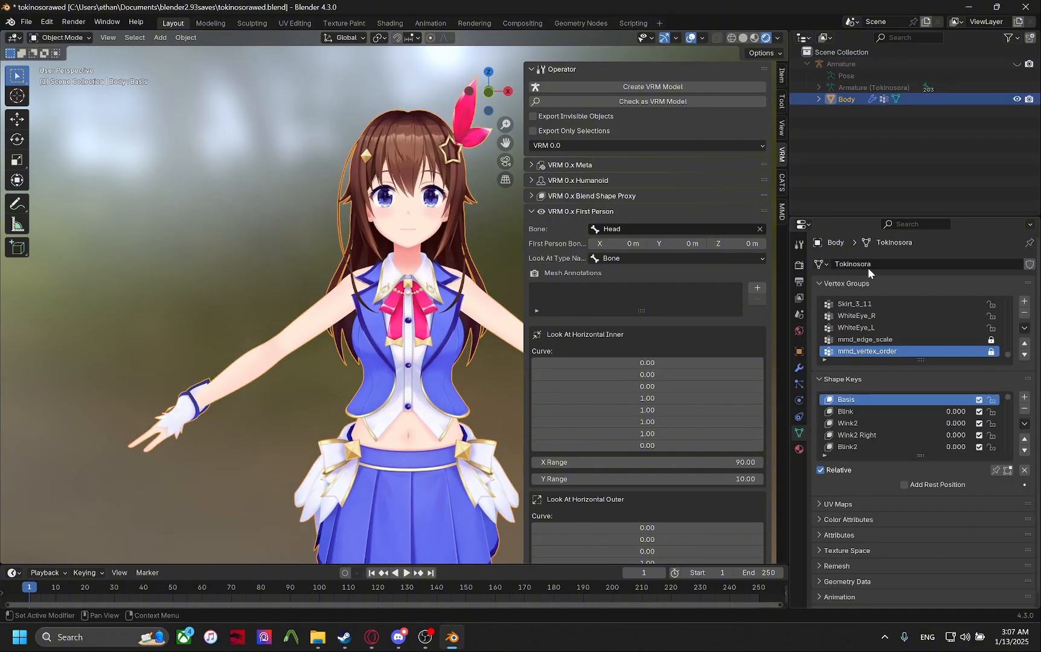
left_click_drag(892, 217, 892, 134)
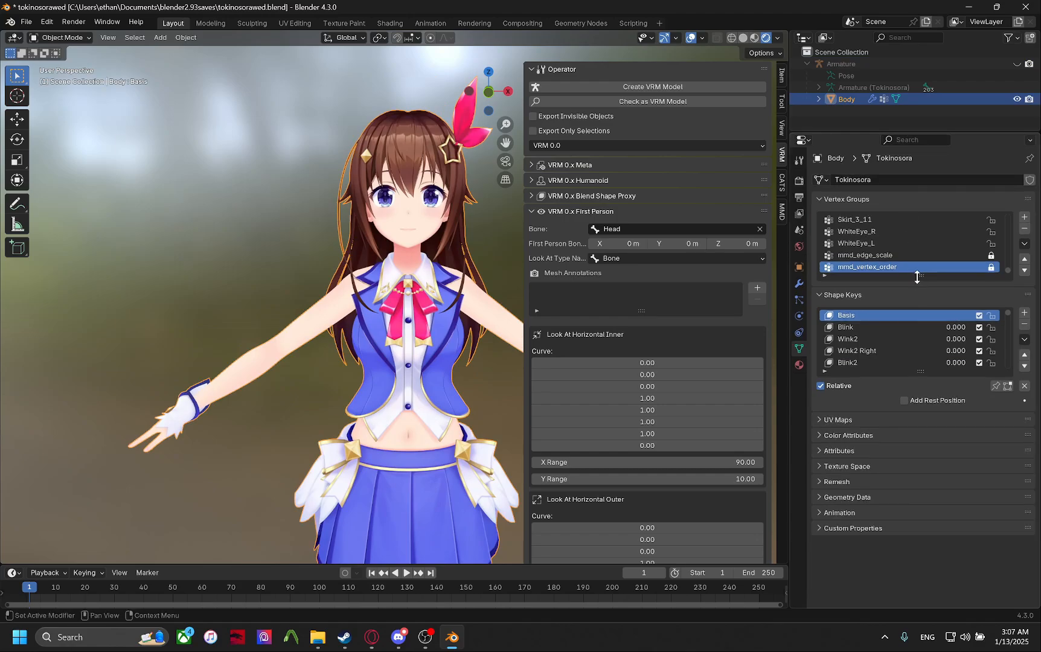
Enlarge the Body mesh's shape key list and collapse the VRM 0.x First Person settings.
left_click_drag(927, 372, 923, 513)
middle_click_drag(414, 249, 378, 279)
scroll(391, 248, "up", 2)
scroll(607, 318, "down", 7)
scroll(604, 318, "up", 7)
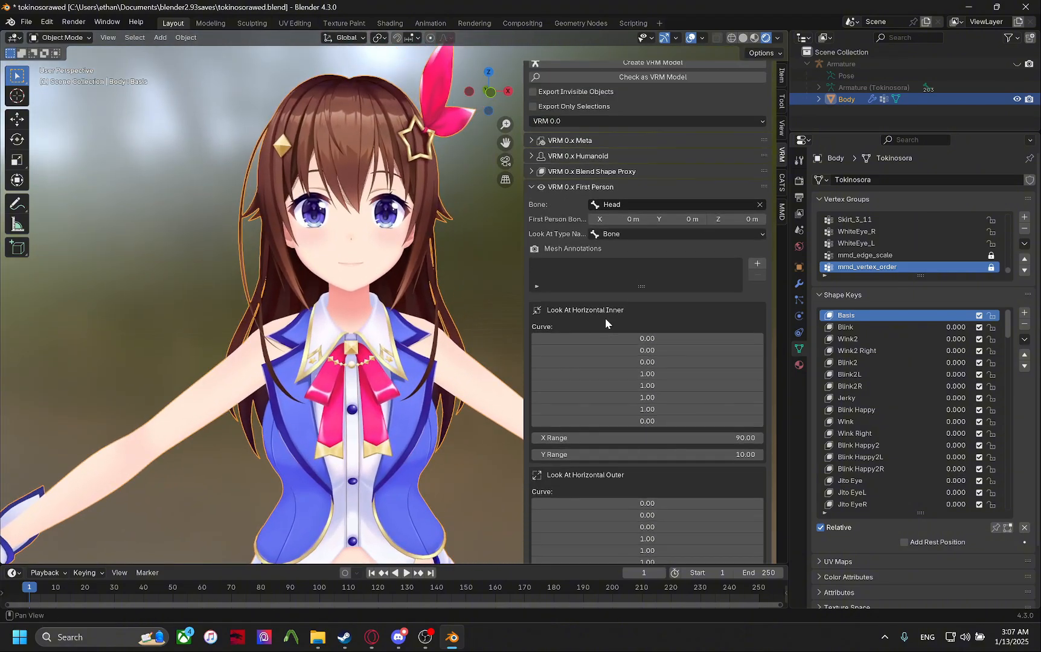
left_click(584, 213)
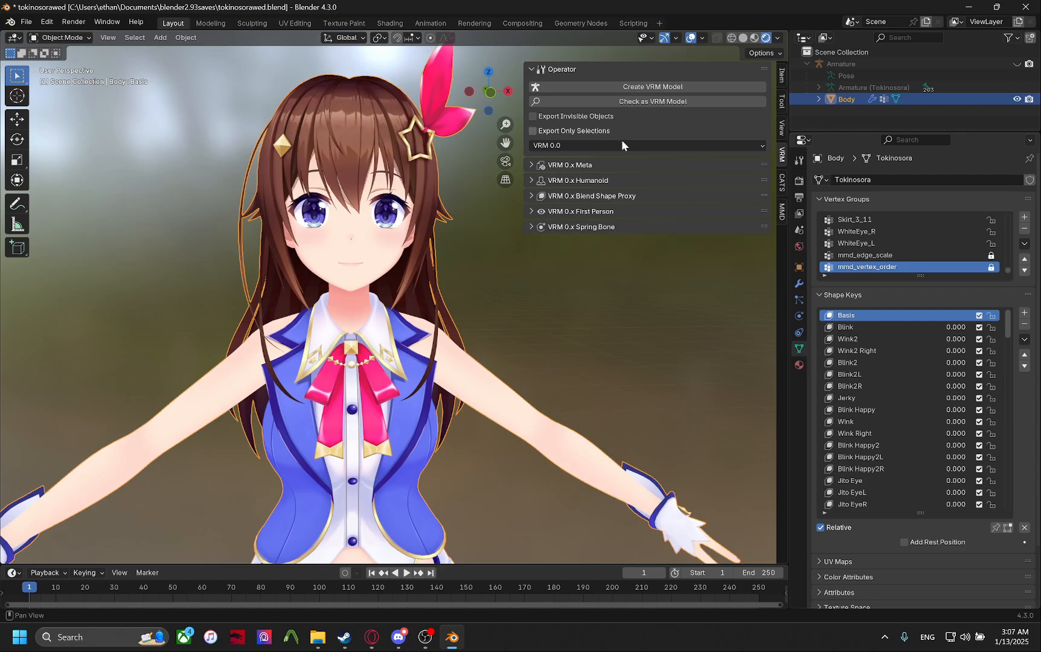
Review the VRM 0.x Meta, Humanoid and Spring Bone sections, collapsing each one again.
left_click(609, 164)
left_click(610, 164)
left_click(613, 181)
scroll(608, 256, "down", 1)
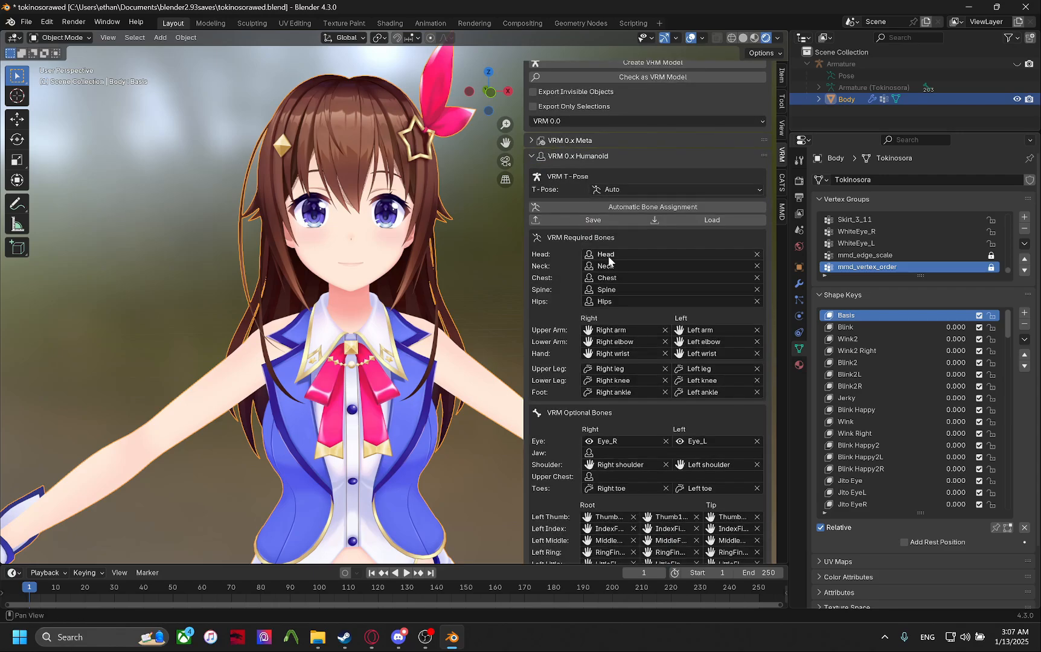
scroll(608, 256, "down", 12)
scroll(603, 241, "up", 14)
left_click(592, 181)
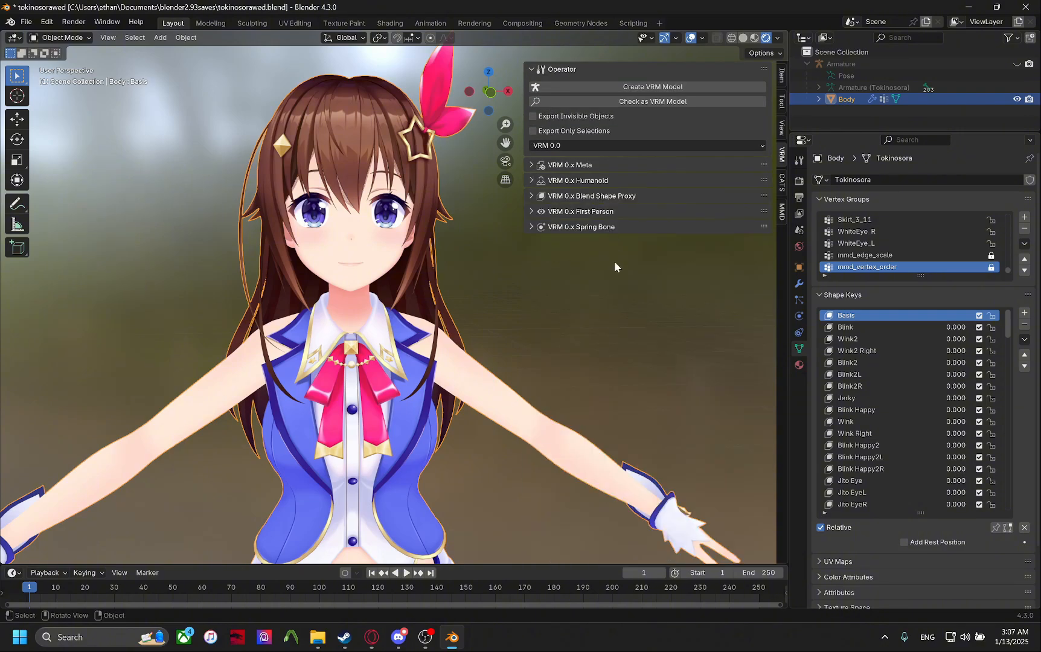
left_click(606, 226)
left_click(607, 227)
Add a VRM 0.x blend shape proxy with the Neutral preset and name it Neutral.
left_click(608, 197)
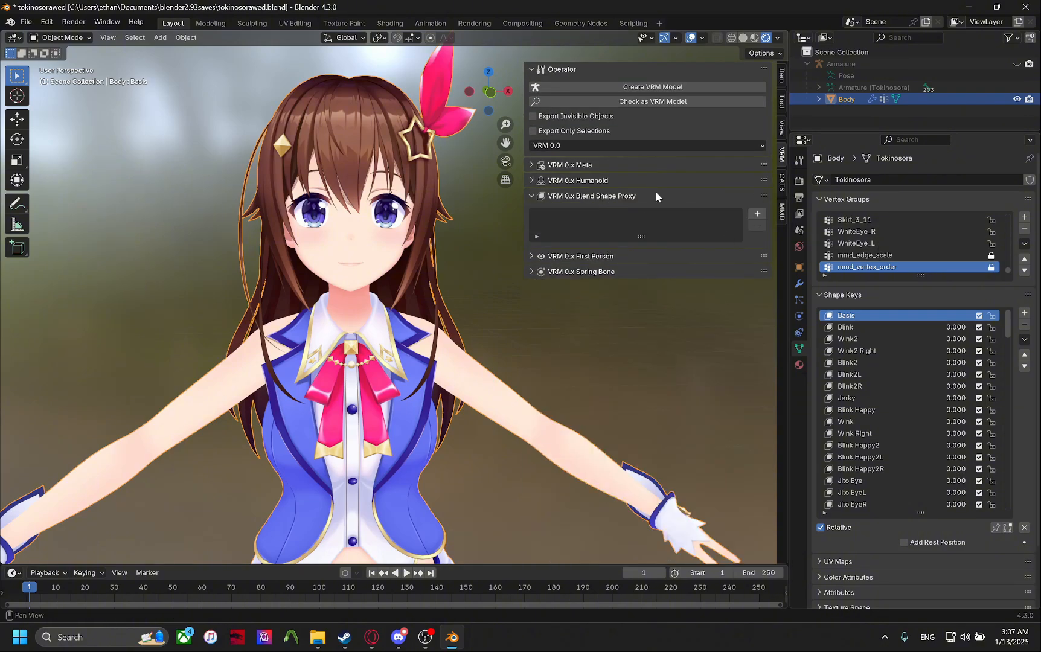
left_click_drag(639, 241, 637, 254)
left_click(755, 215)
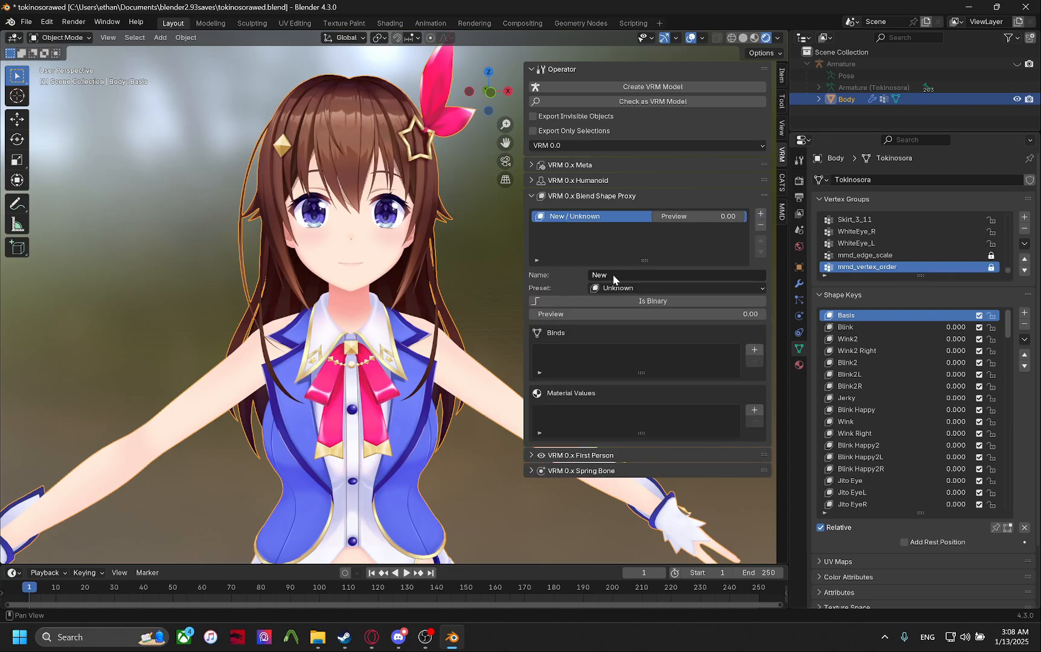
left_click(622, 288)
left_click(625, 306)
left_click(624, 285)
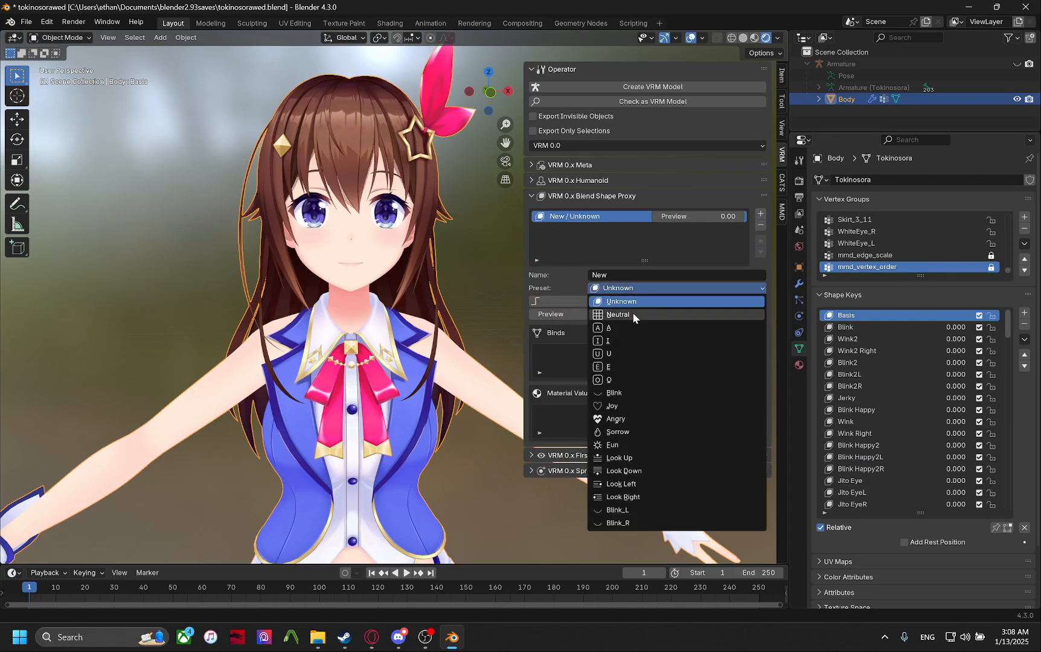
left_click(632, 314)
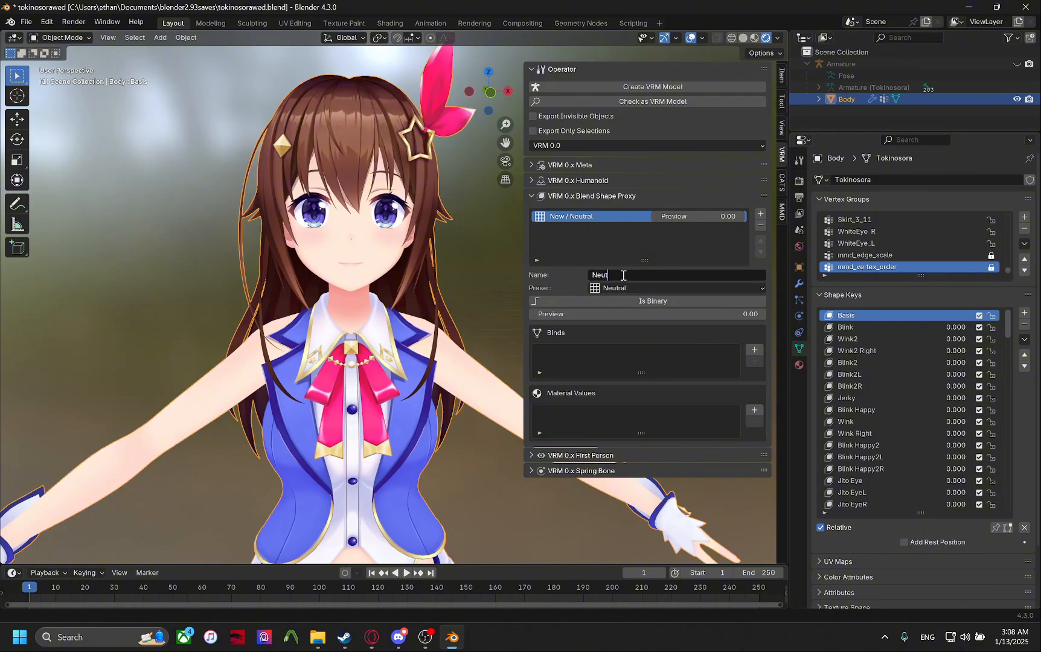
key("Return")
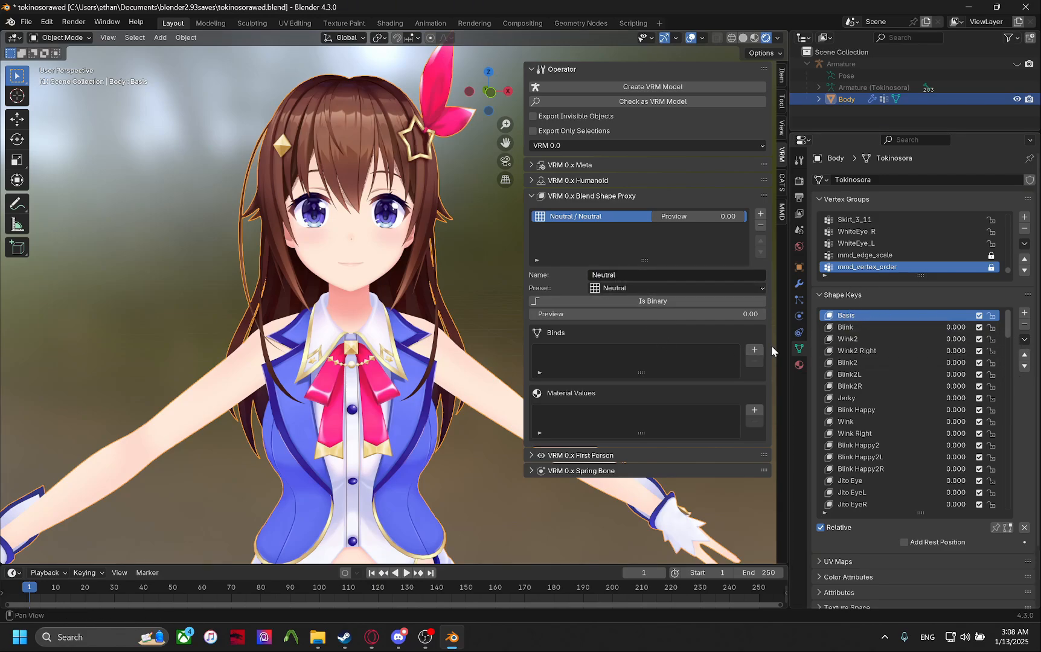
Add a bind from the Neutral proxy to the Body mesh's Basis shape key and save the file.
left_click(754, 351)
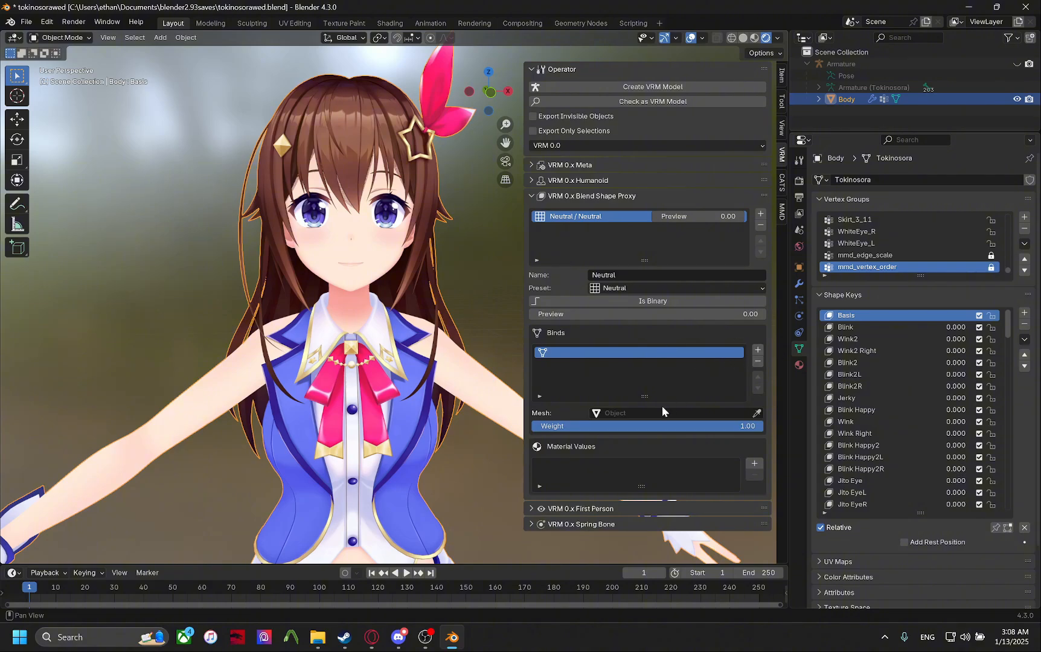
left_click(662, 411)
key("Return")
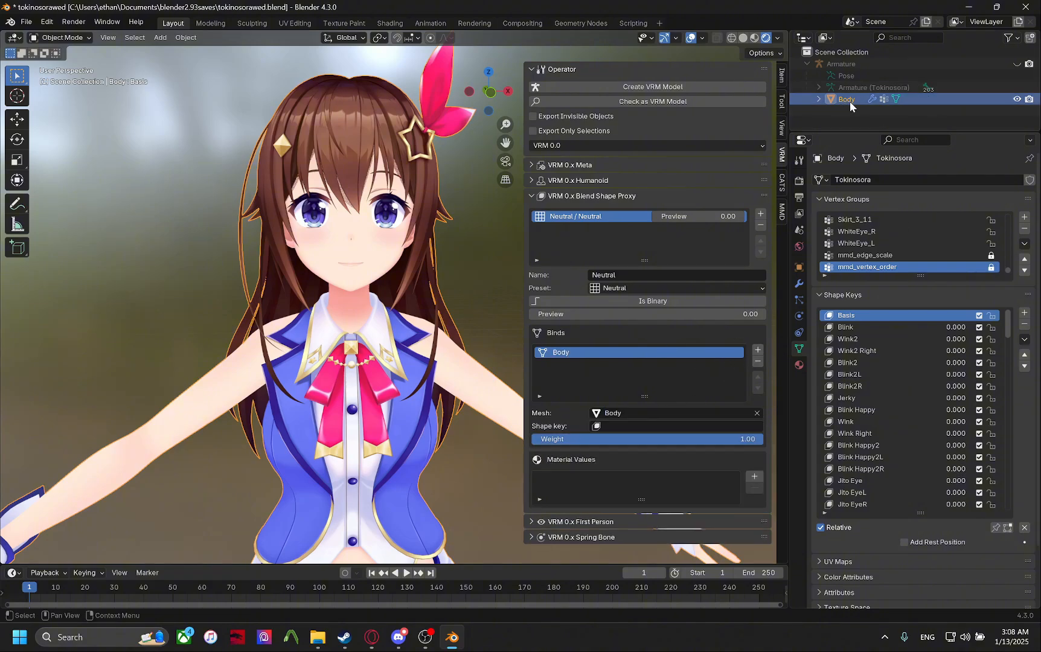
left_click(641, 425)
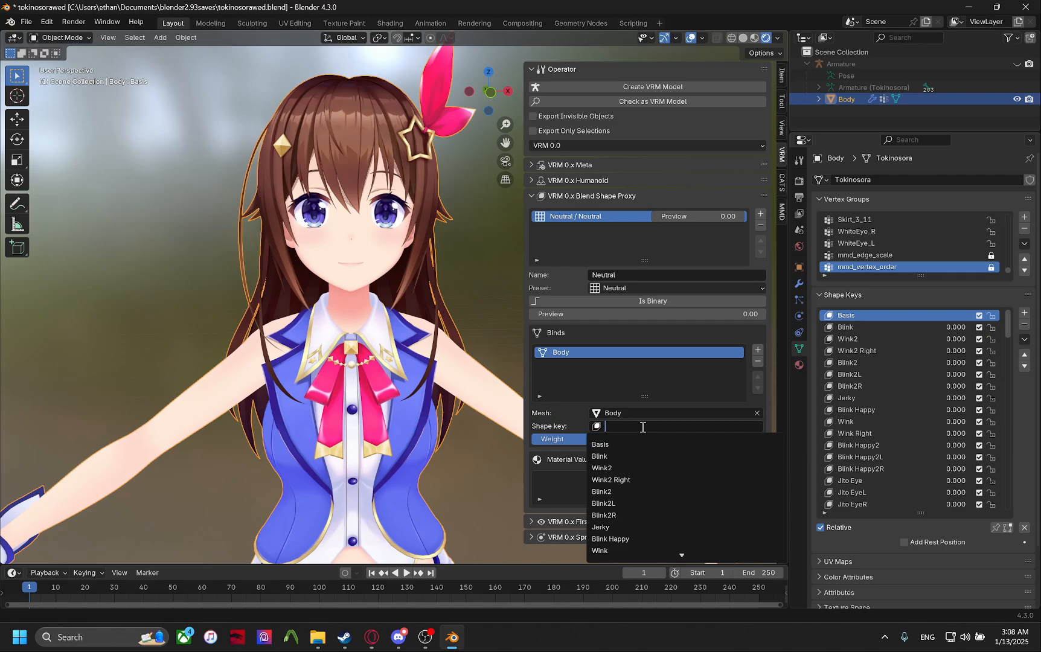
left_click(638, 445)
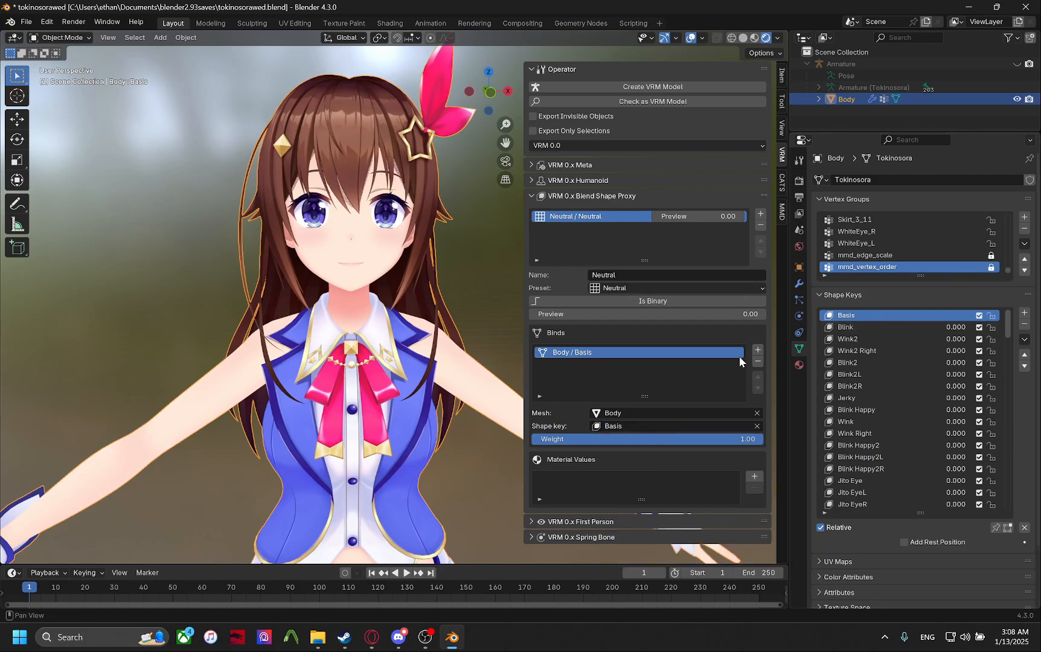
scroll(452, 398, "up", 4)
key("ctrl+s")
scroll(452, 398, "up", 3)
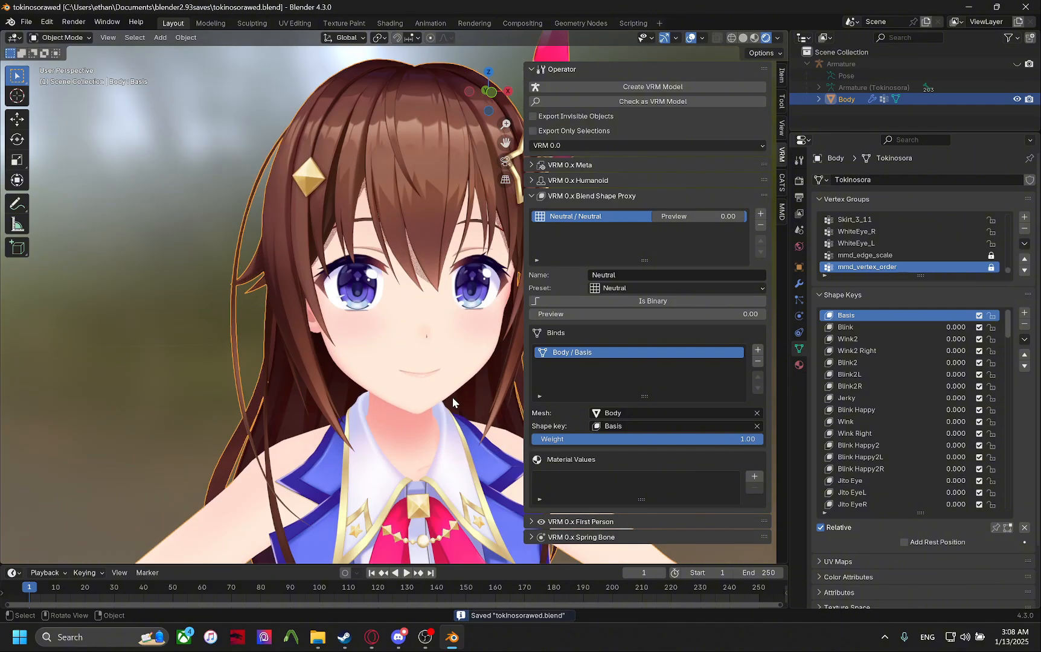
Preview various Body shape keys on the face in solo mode, from Blink through Black Eye, and return to Basis.
middle_click_drag(453, 398, 427, 343)
left_click(882, 330)
left_click(995, 528)
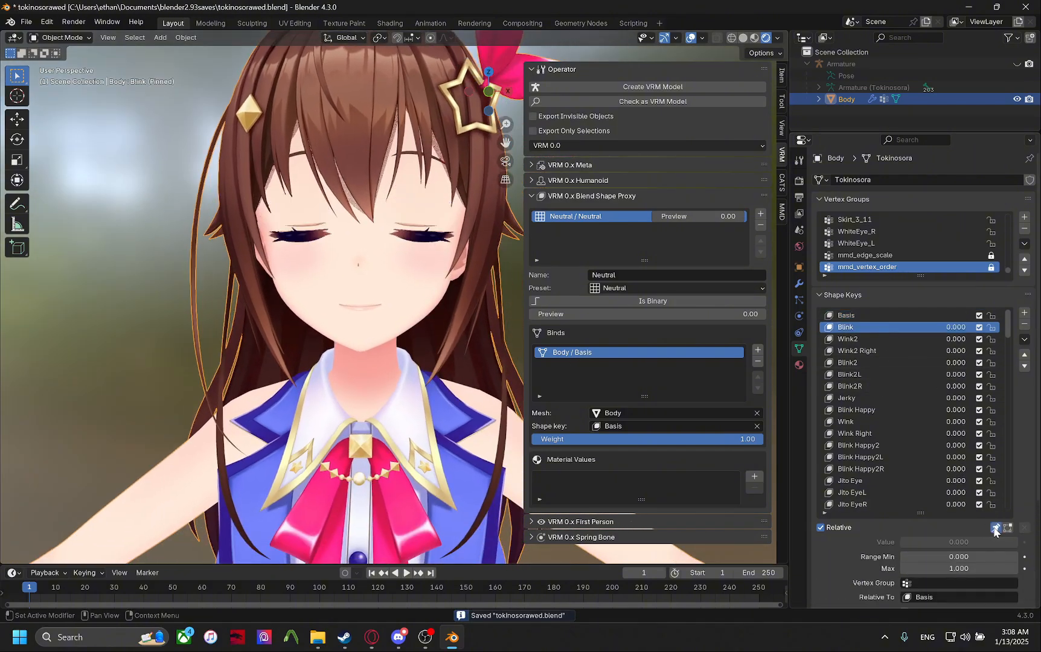
left_click(846, 341)
left_click(856, 364)
left_click(865, 399)
left_click(872, 434)
left_click(884, 465)
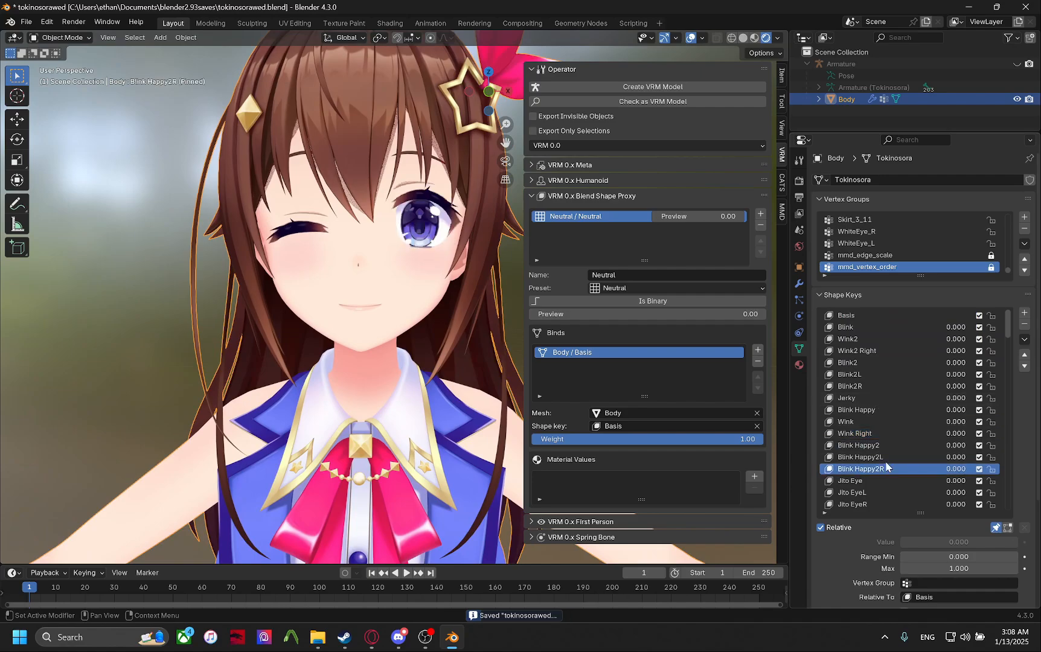
scroll(883, 461, "down", 6)
left_click(868, 425)
scroll(868, 428, "down", 5)
left_click(871, 444)
scroll(869, 444, "down", 6)
left_click(866, 445)
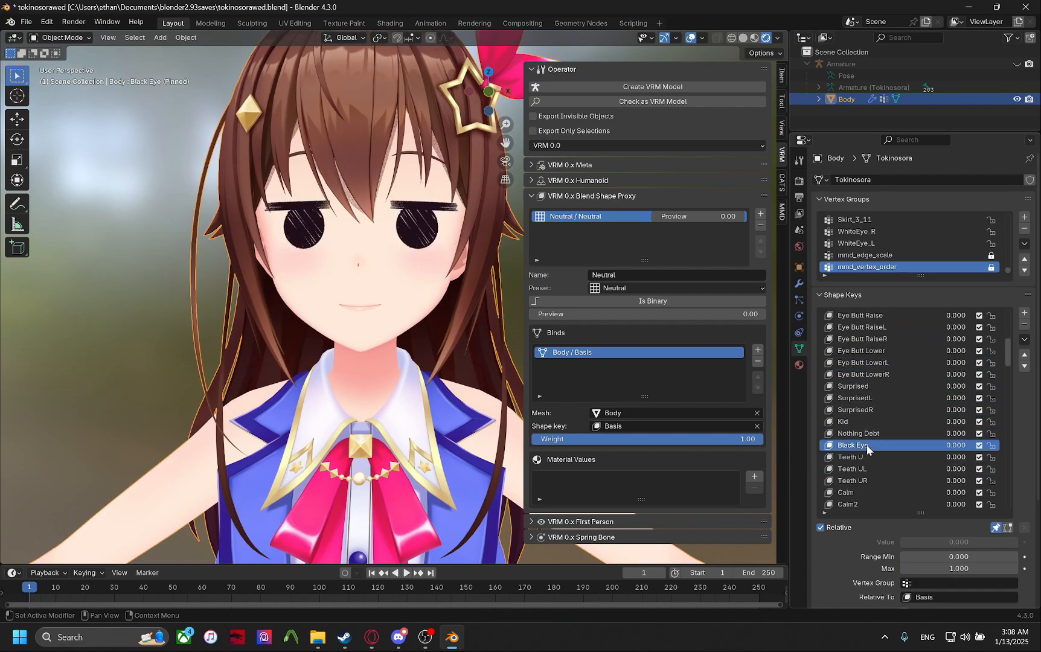
scroll(863, 439, "up", 17)
left_click(856, 316)
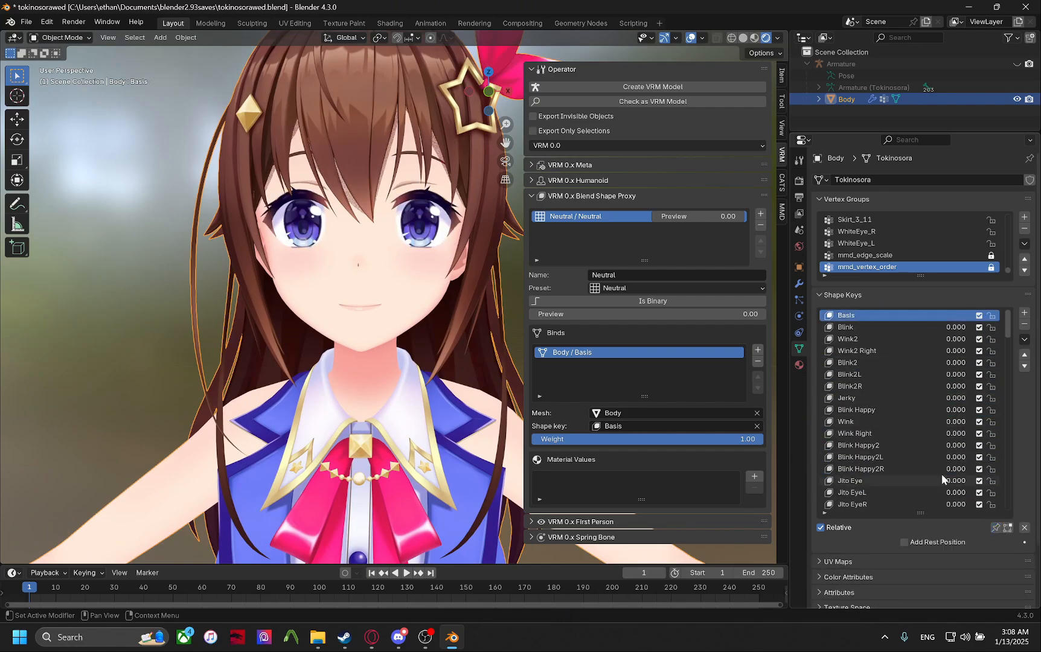
scroll(400, 354, "down", 3)
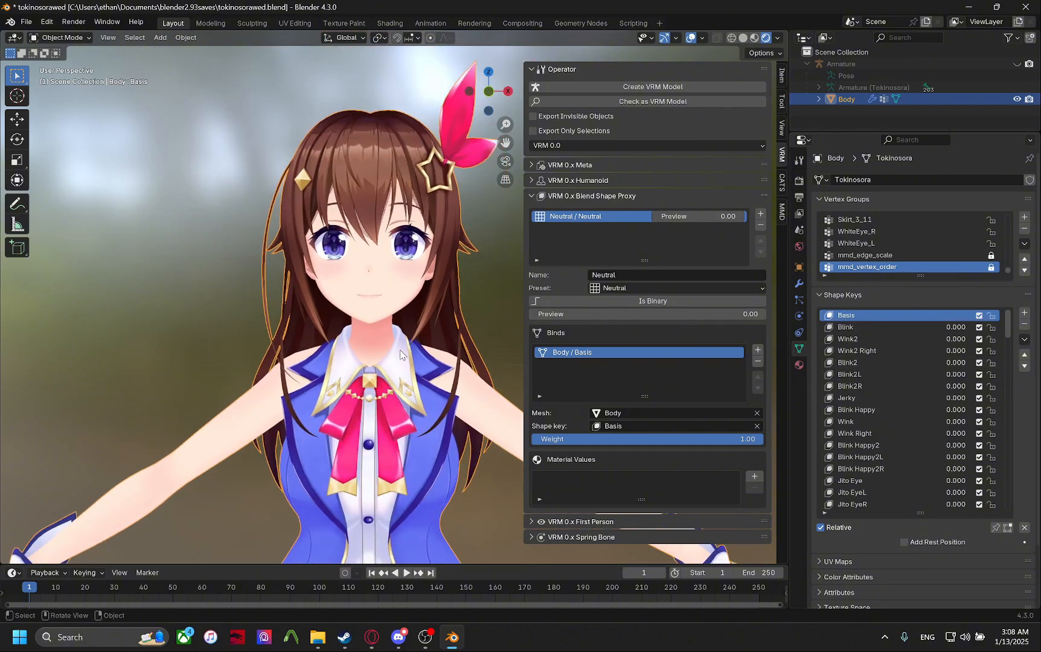
scroll(416, 344, "up", 3)
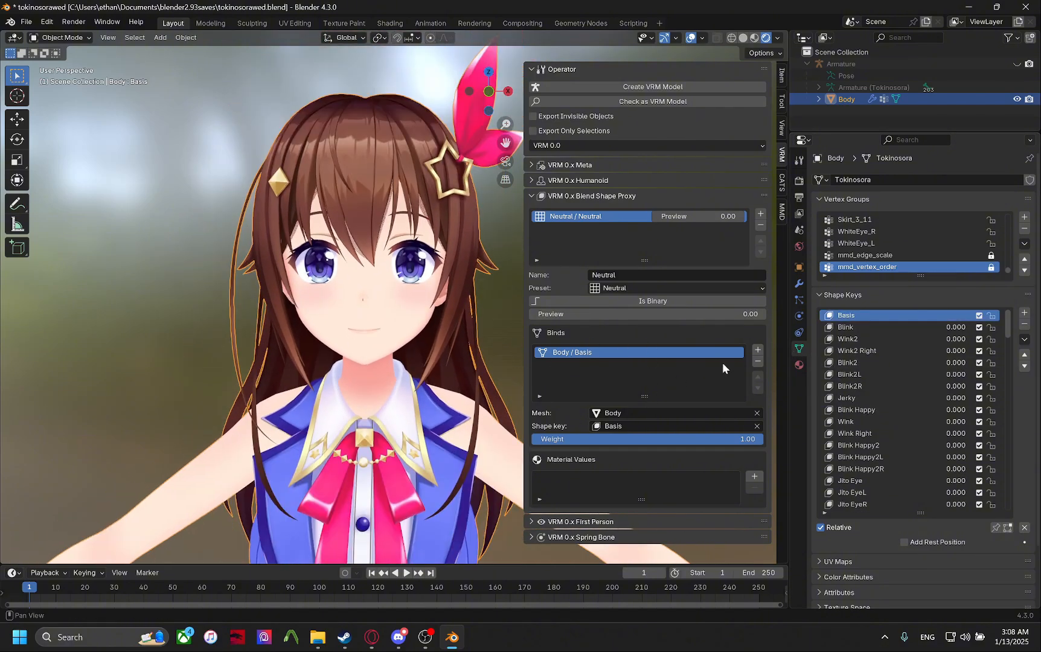
left_click(758, 350)
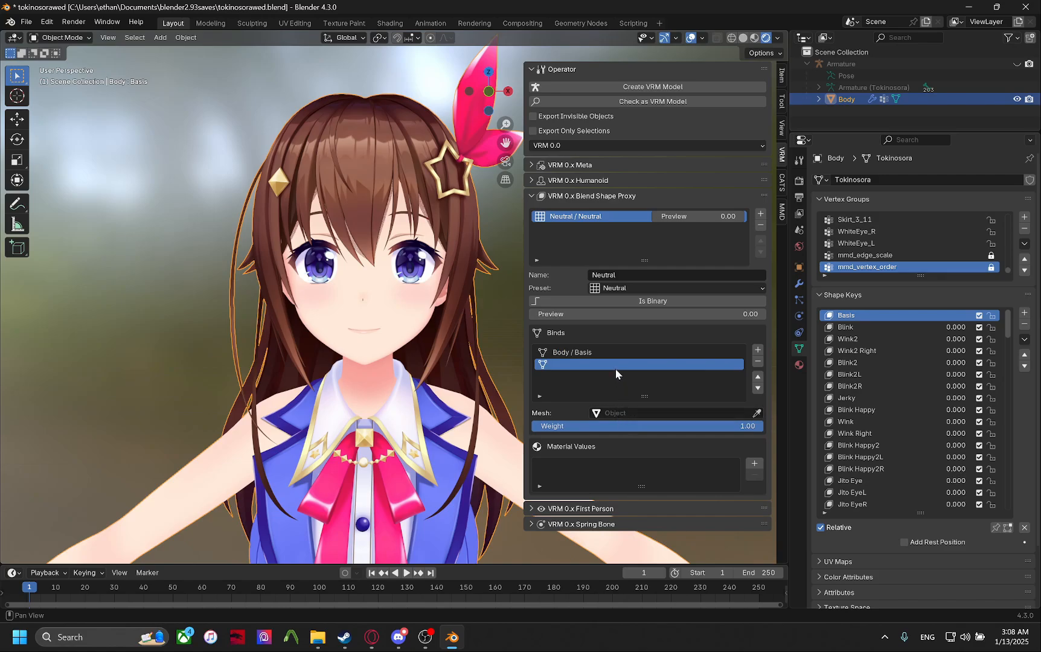
left_click(611, 291)
left_click(611, 290)
left_click(757, 361)
Add a second blend shape proxy with the A preset and name it A.
left_click(760, 215)
left_click(627, 290)
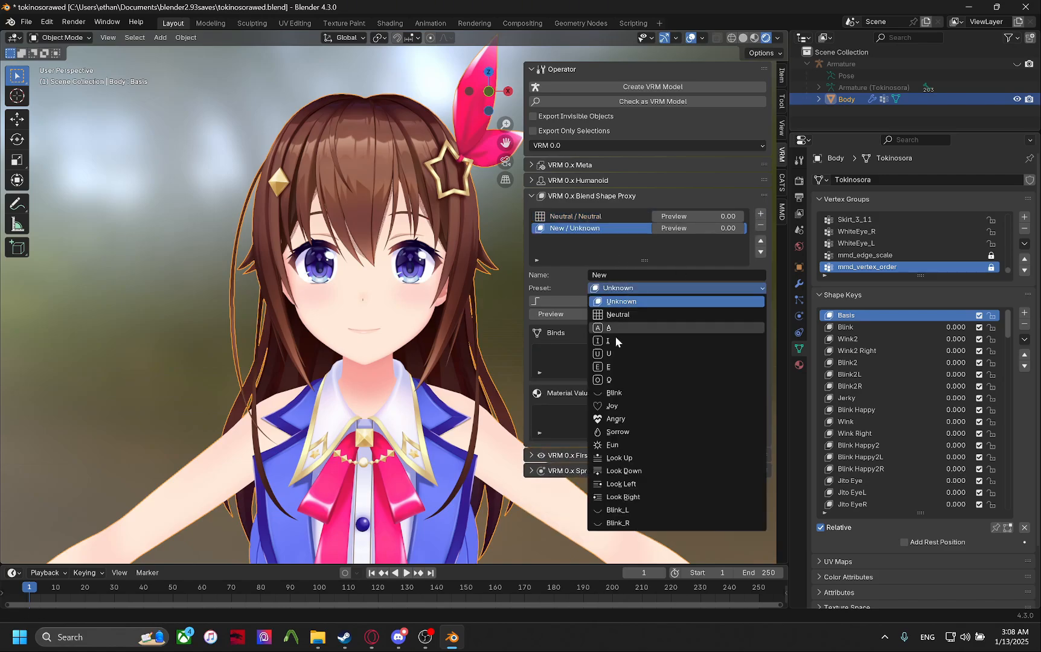
left_click(612, 327)
left_click(610, 275)
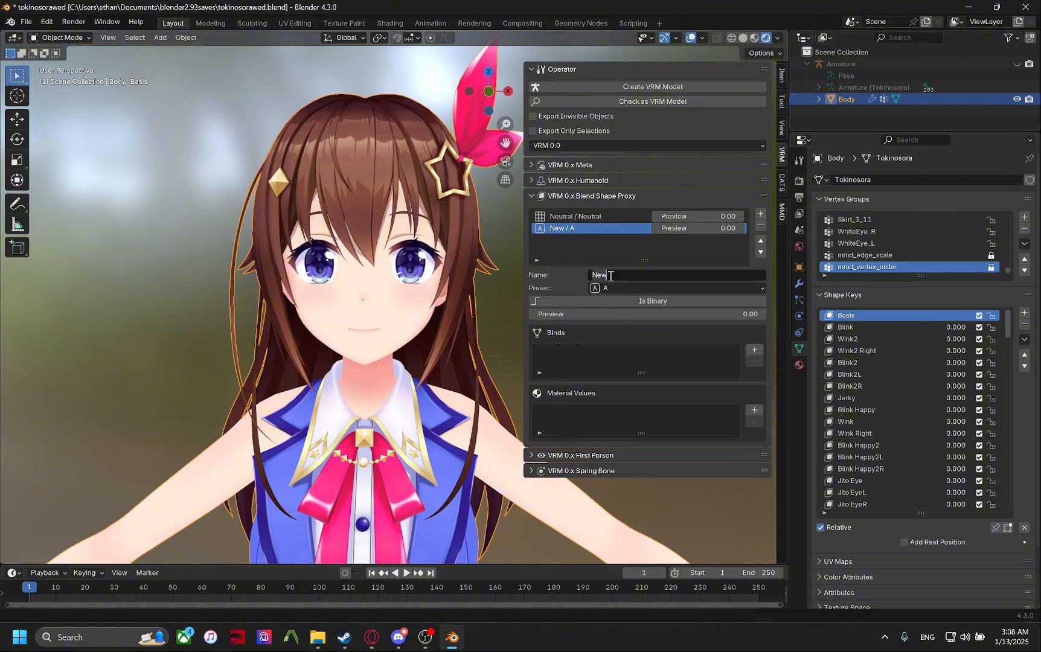
type("A")
Add four more blend shape proxies named I, U, E and O.
left_click(760, 215)
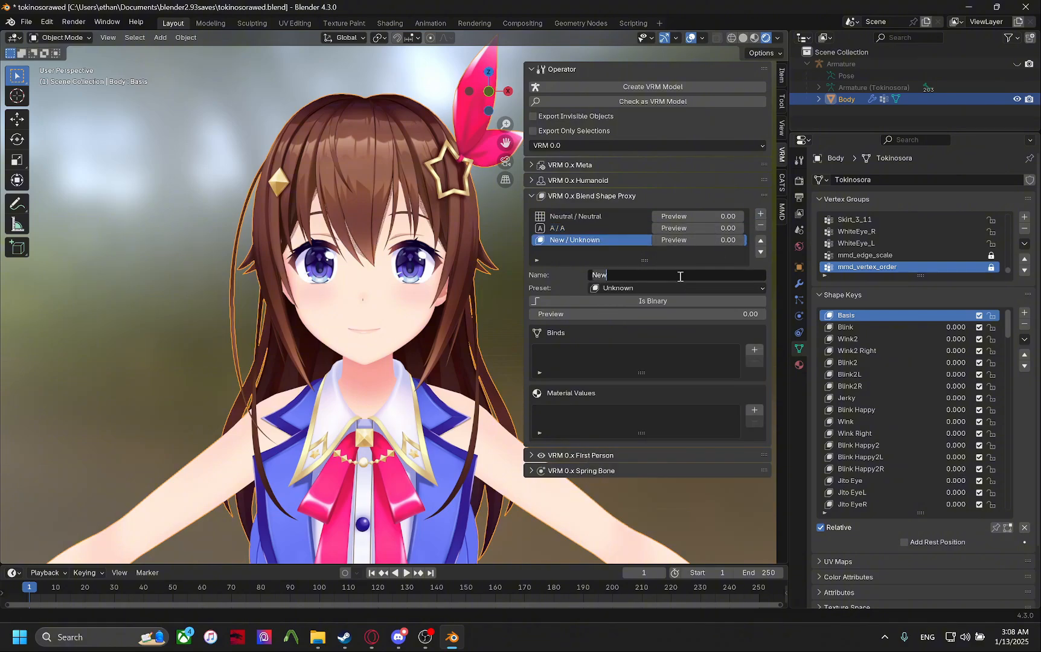
left_click(760, 213)
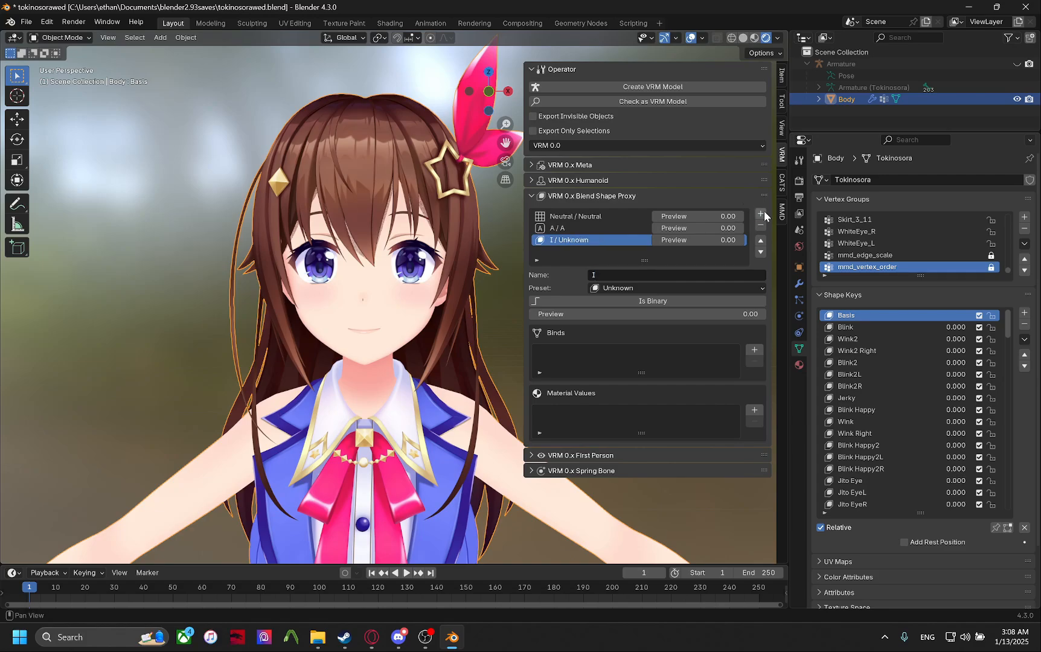
left_click(760, 213)
left_click(669, 272)
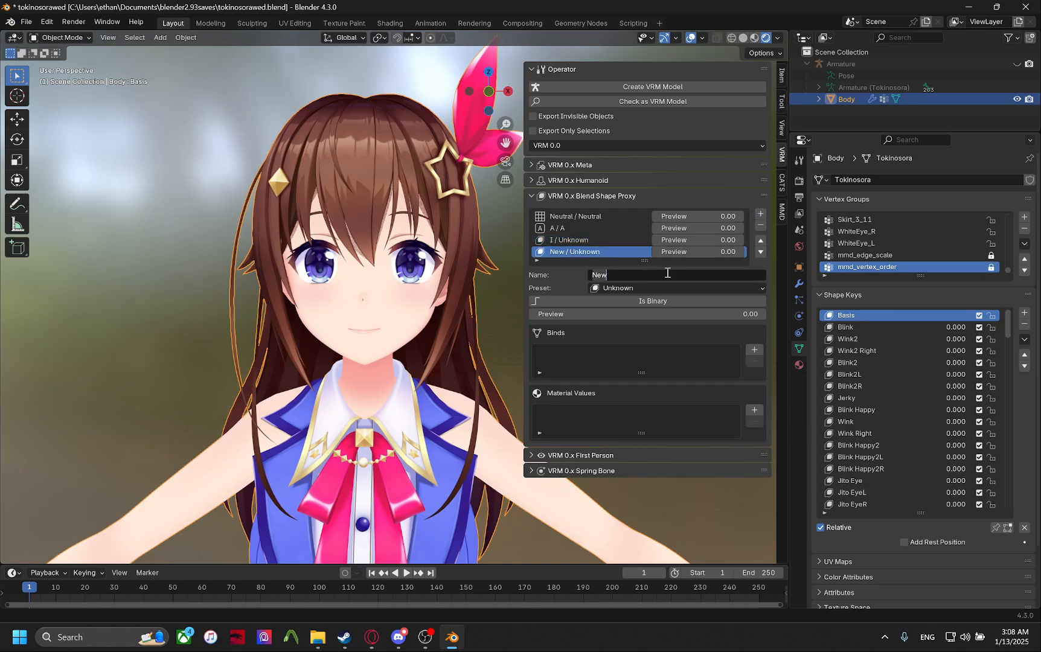
left_click(760, 214)
left_click(760, 213)
left_click(679, 277)
left_click(760, 214)
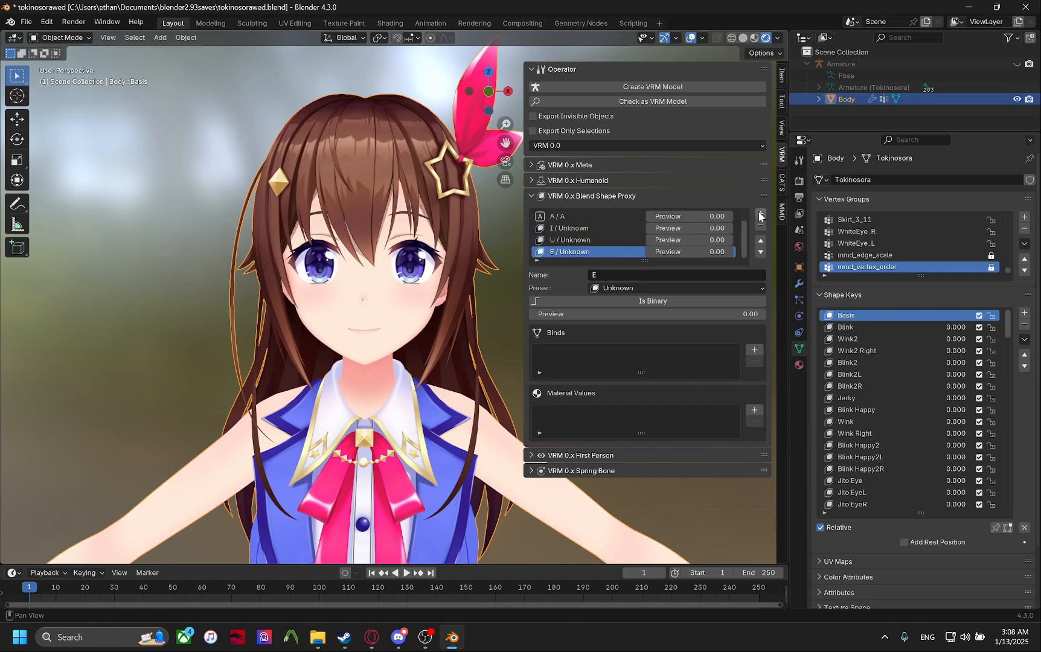
left_click(760, 214)
left_click(681, 274)
type("O")
key("Return")
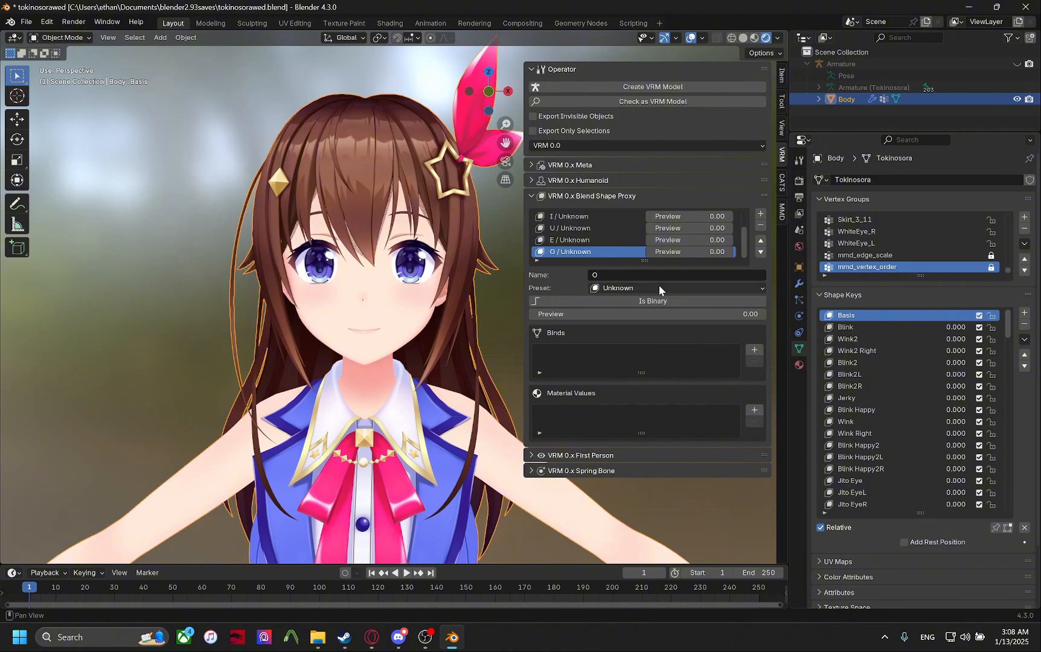
Assign the matching O, E, U and I presets to the four vowel blend shape proxies.
left_click(658, 284)
left_click(695, 380)
left_click(604, 239)
left_click(610, 288)
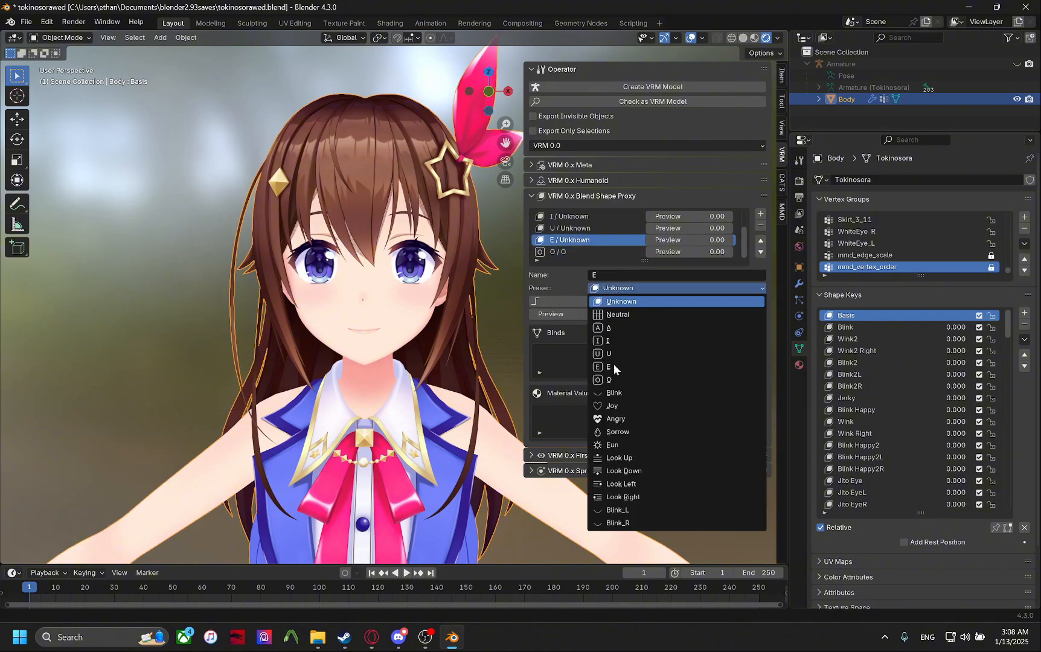
left_click(610, 367)
left_click(627, 228)
left_click(626, 289)
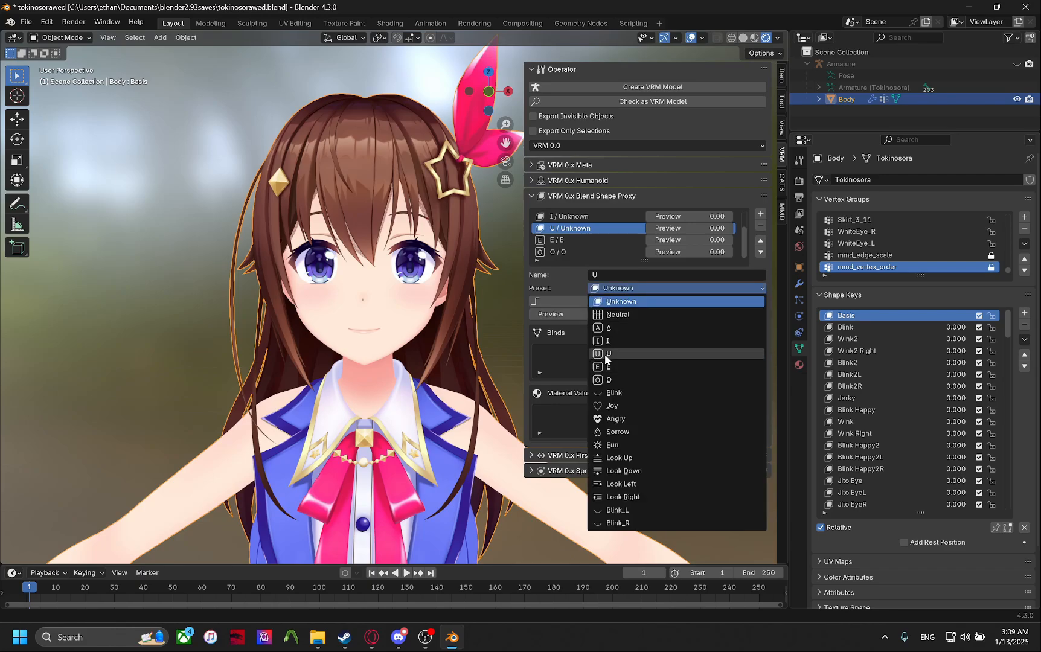
left_click(606, 353)
left_click(583, 216)
left_click(617, 289)
left_click(612, 341)
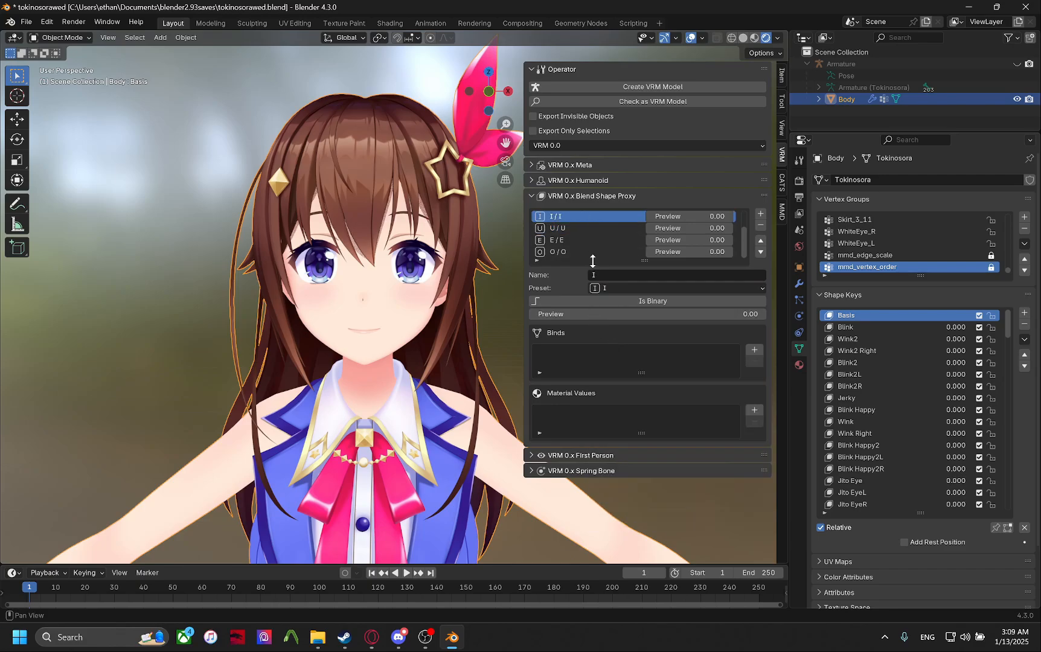
Enlarge the blend shape proxy list and add four new entries.
scroll(595, 247, "up", 1)
left_click_drag(634, 261, 636, 336)
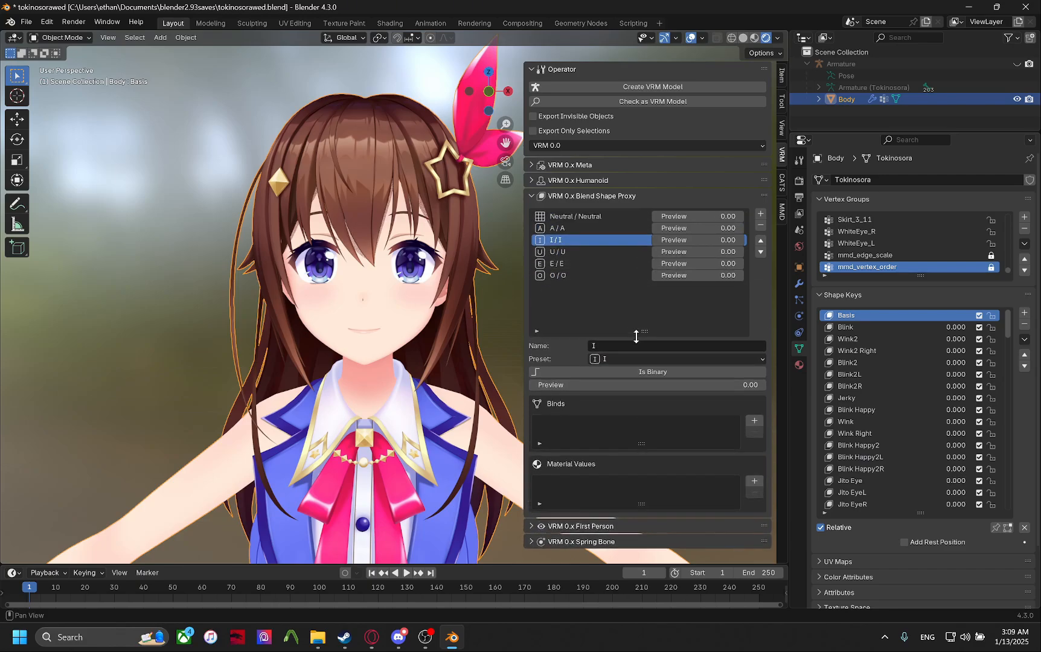
left_click(760, 214)
left_click(760, 213)
left_click(760, 214)
left_click(760, 214)
Assign the Blink and Joy presets to the first two of the four unassigned blend shape proxies.
left_click(584, 288)
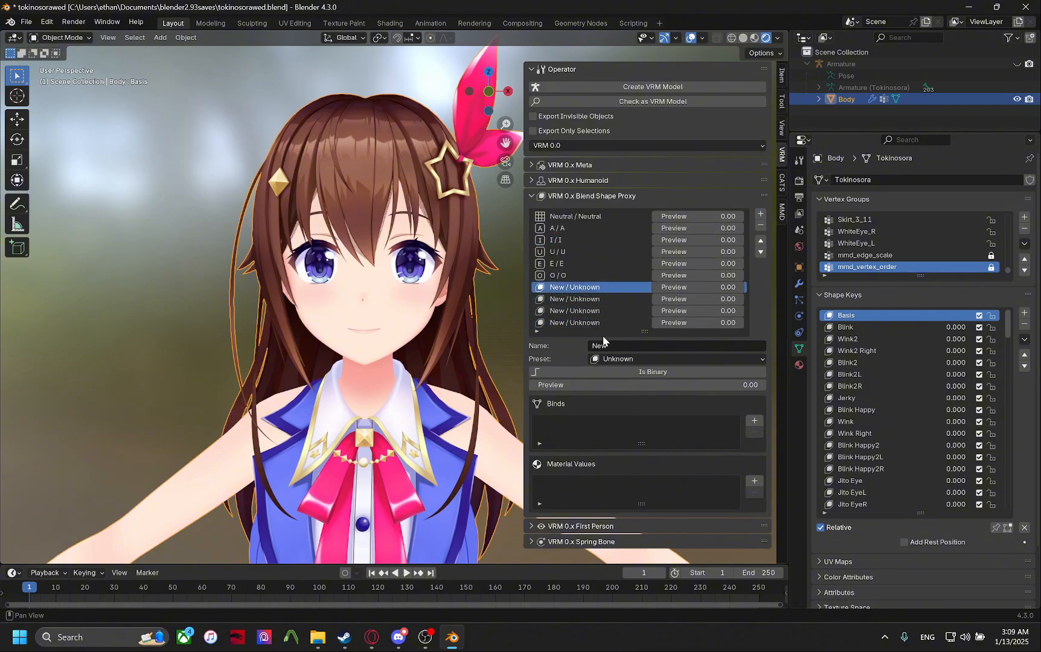
left_click(610, 358)
left_click(609, 464)
left_click(594, 302)
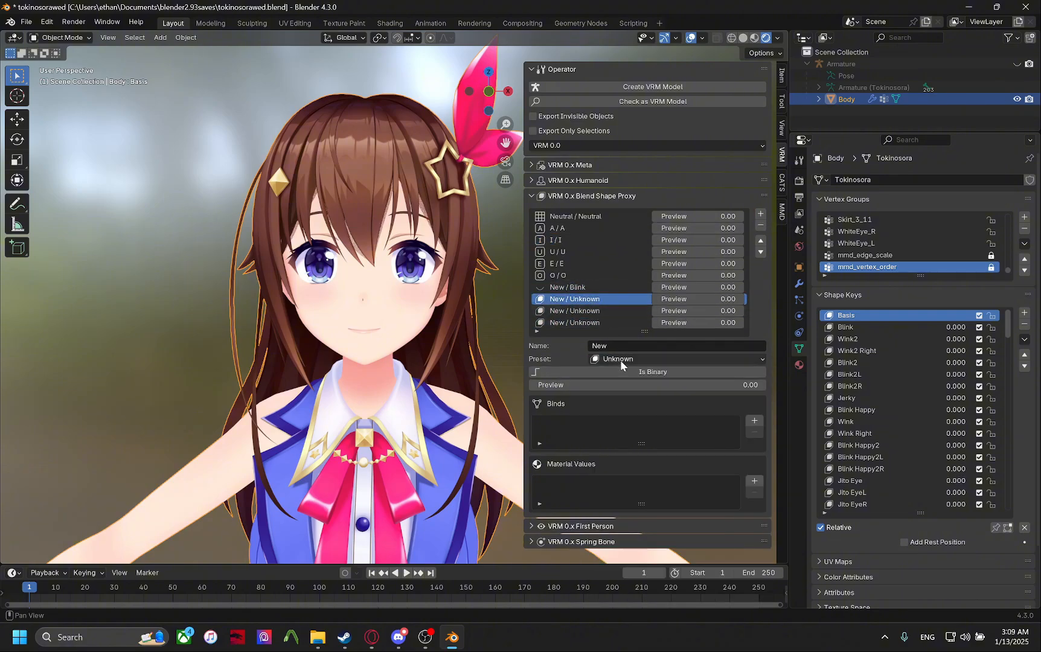
left_click(620, 360)
left_click(603, 484)
Assign the Angry and Sorrow presets to the two remaining unassigned blend shape proxies.
left_click(580, 311)
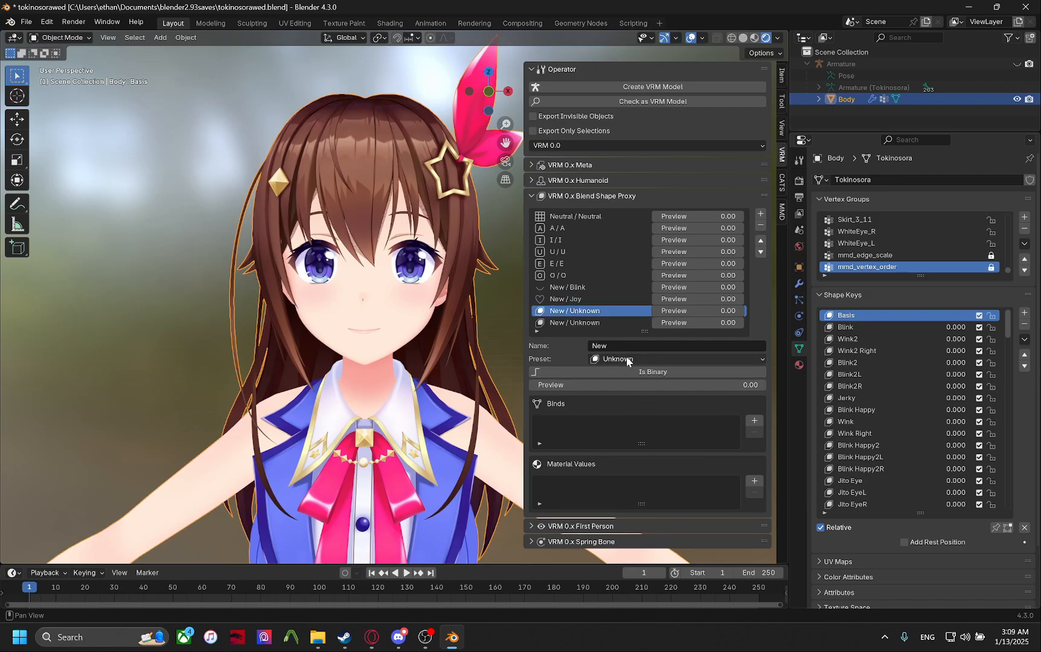
left_click(626, 358)
left_click(613, 492)
left_click(580, 323)
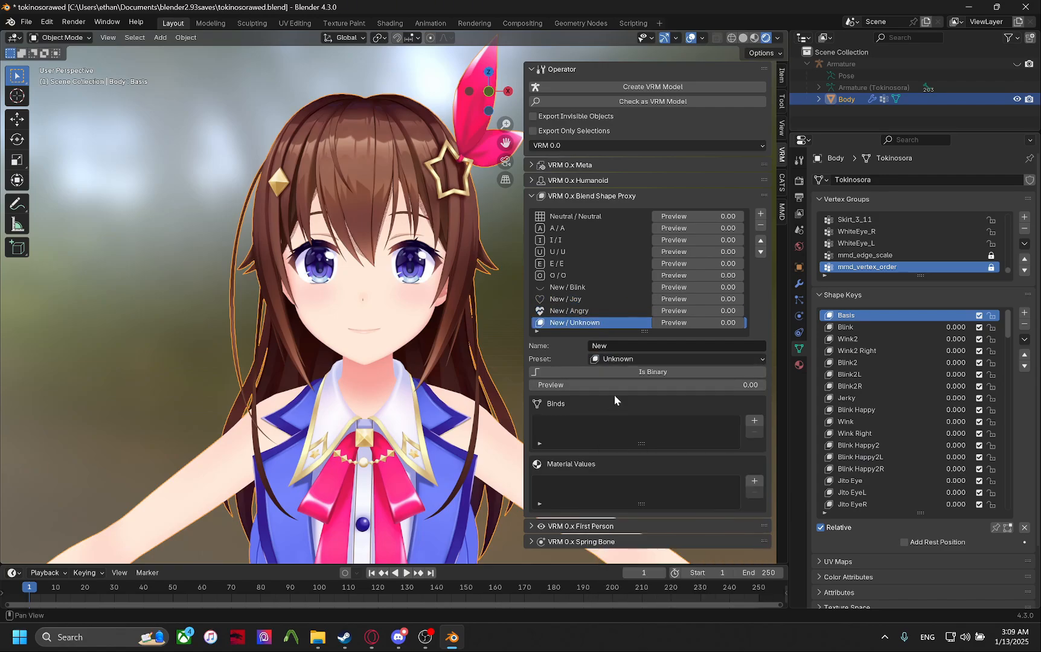
left_click(622, 358)
left_click(619, 503)
Add another blend shape proxy and give it the Fun preset.
left_click(760, 215)
left_click(627, 358)
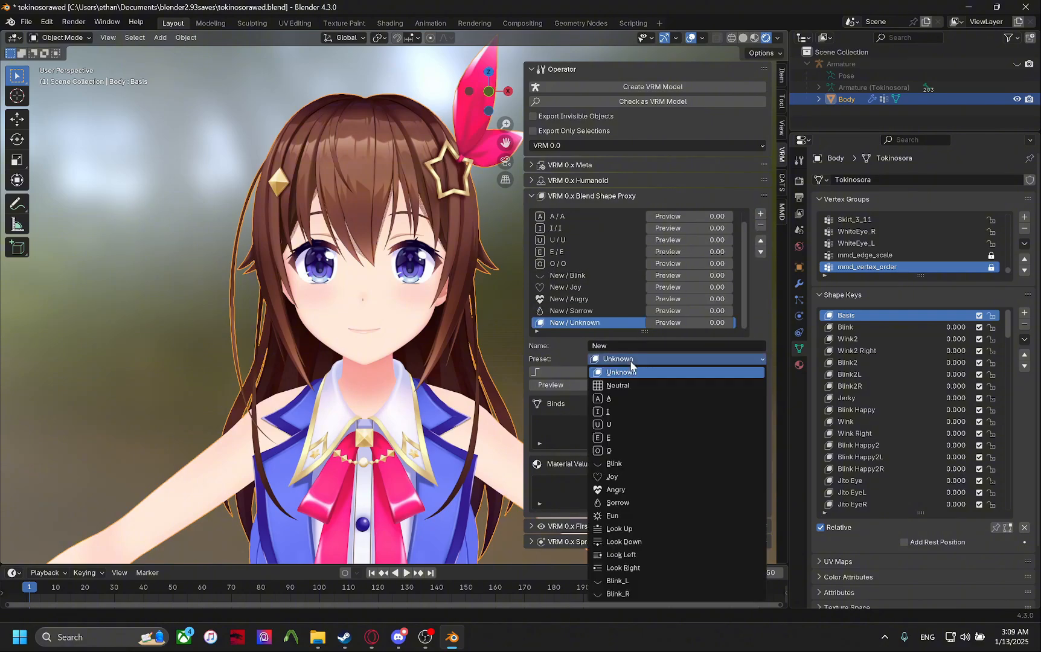
left_click(664, 516)
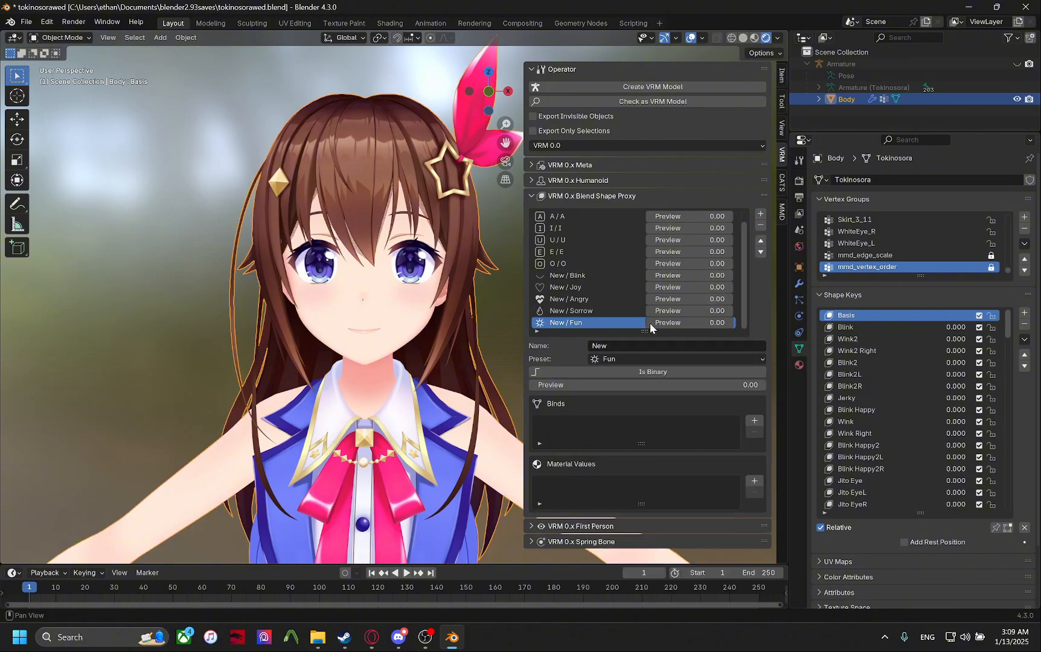
Add seven more blend shape proxies below the Fun entry and save the file.
left_click(760, 216)
left_click(658, 359)
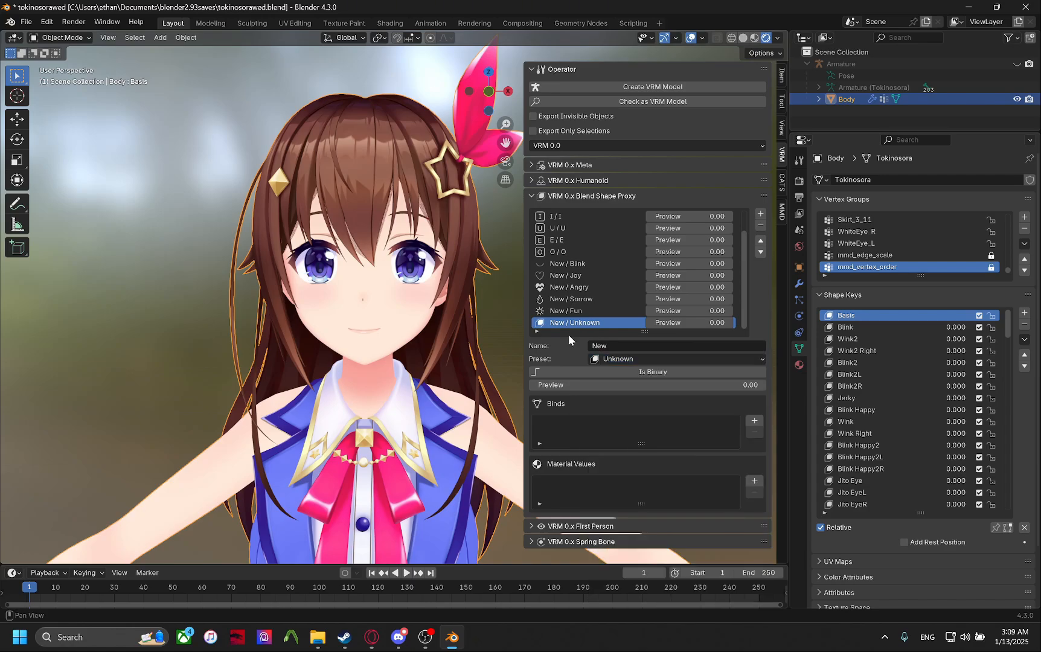
left_click(760, 216)
left_click(760, 216)
left_click(760, 216)
left_click(760, 216)
left_click(760, 216)
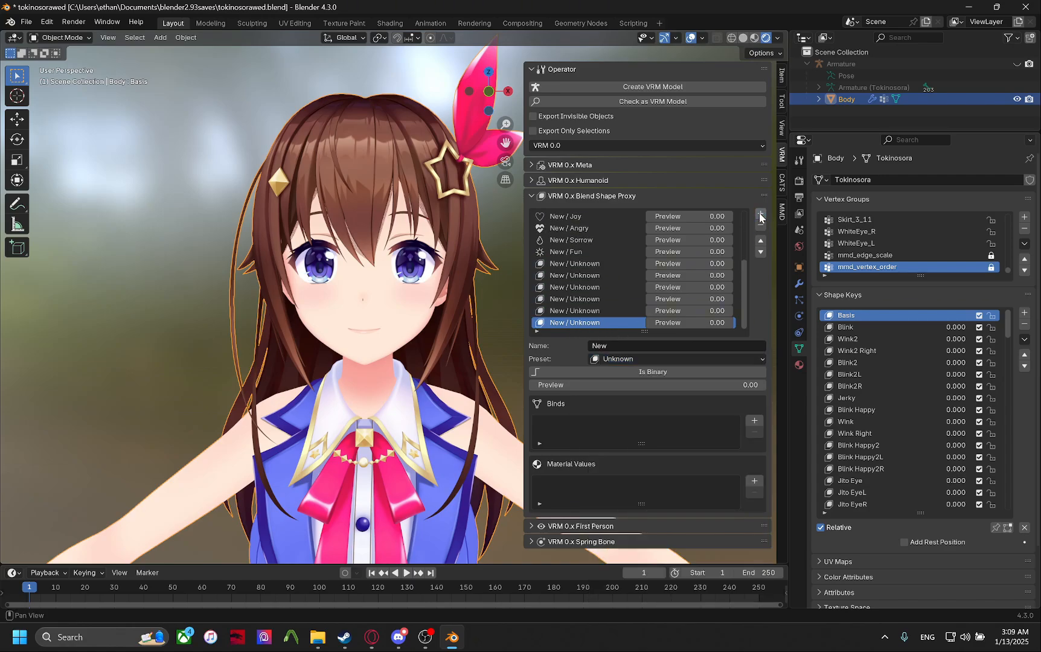
left_click(760, 216)
key("ctrl+s")
Assign the Look Up and Look Down presets to the first two unassigned proxies below Fun.
left_click(579, 252)
left_click(611, 360)
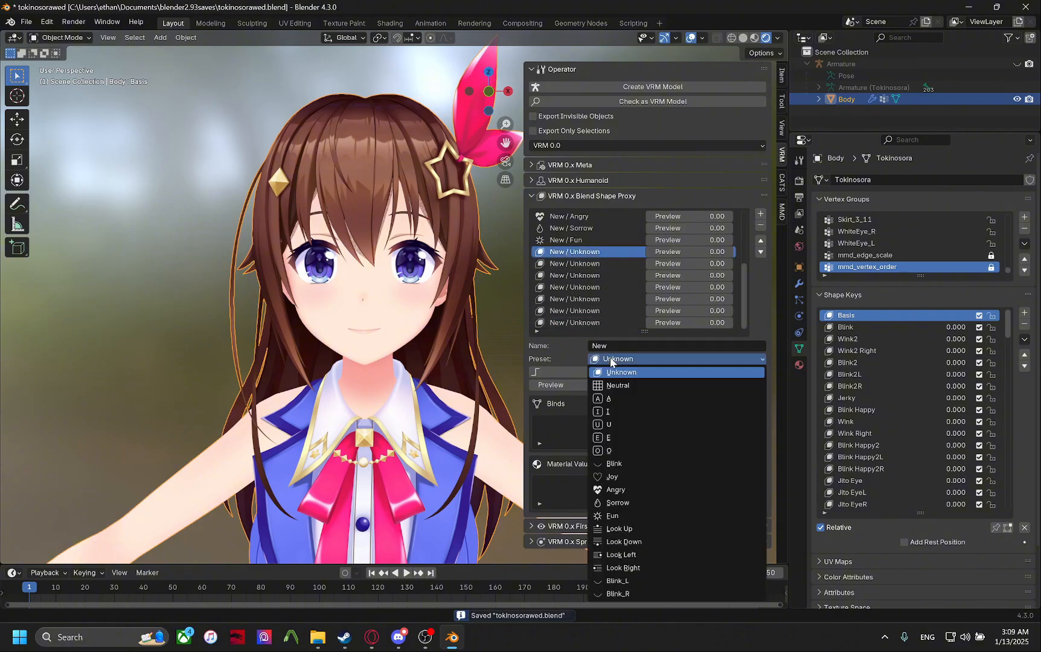
left_click(625, 528)
left_click(582, 264)
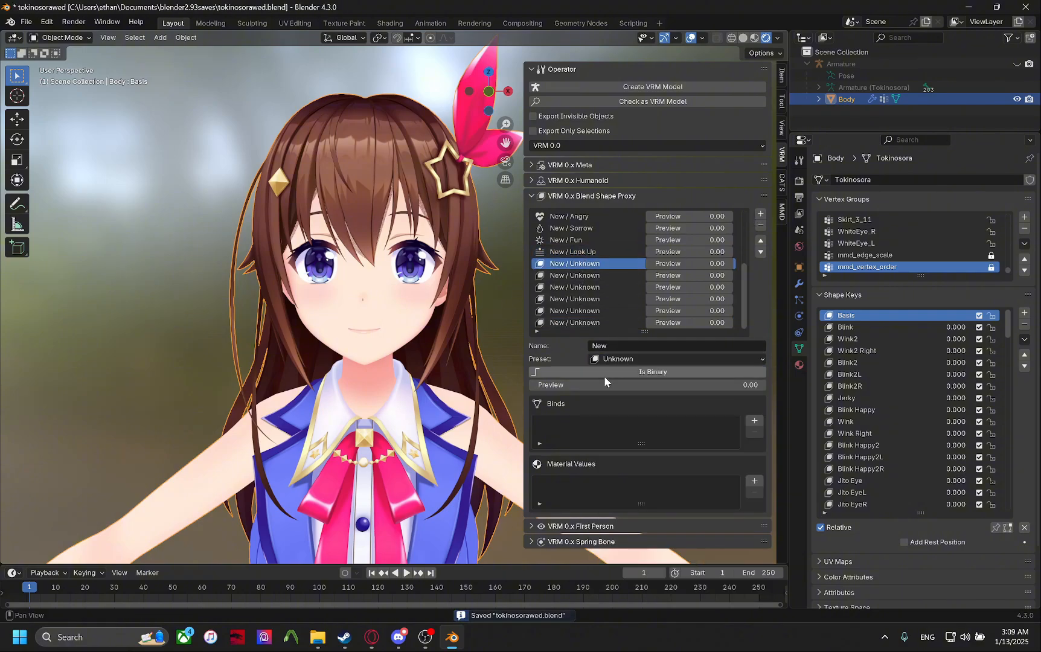
left_click(606, 359)
left_click(608, 539)
Assign the Look Left and Look Right presets to the two proxies following Look Down.
left_click(594, 276)
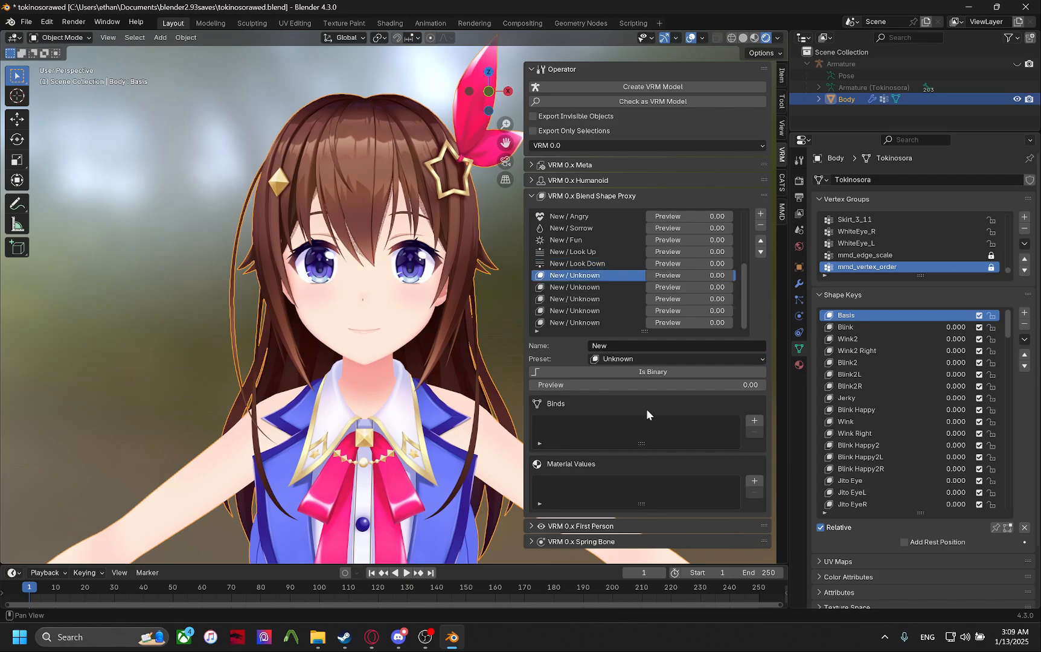
left_click(637, 358)
left_click(623, 553)
left_click(579, 288)
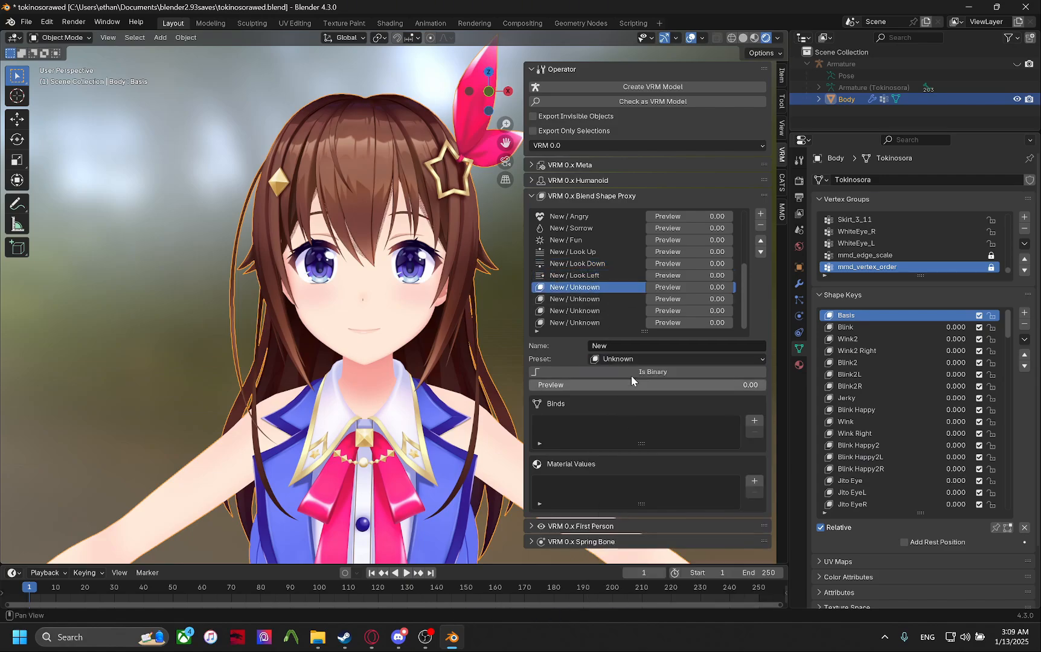
left_click(631, 359)
left_click(633, 566)
Assign the Blink_L and Blink_R presets to the two proxies following Look Right.
left_click(571, 299)
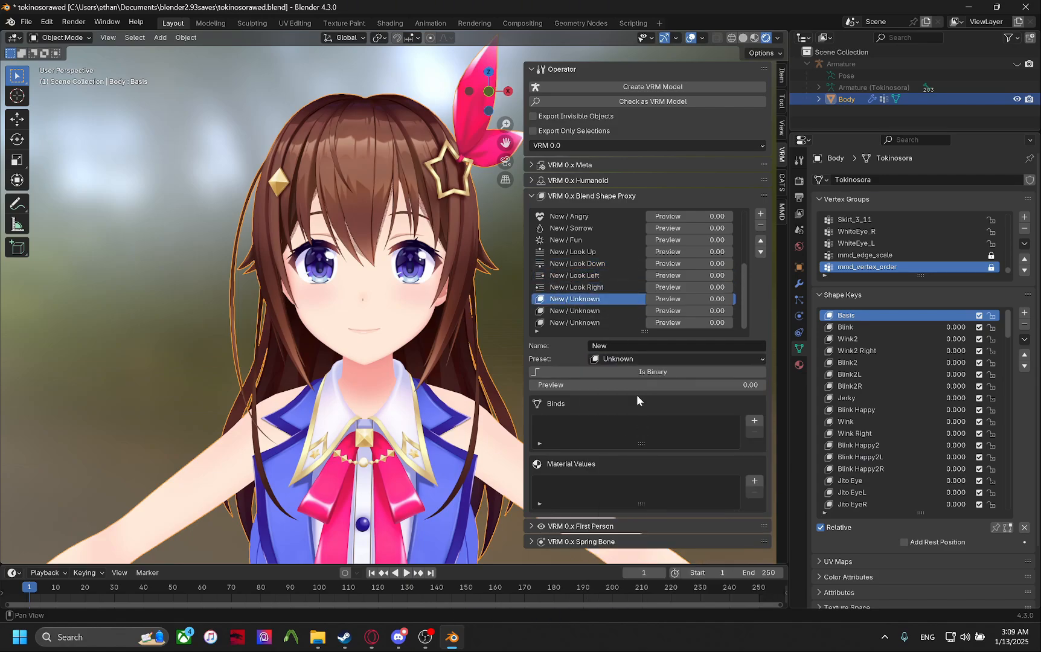
left_click(628, 359)
left_click(624, 579)
left_click(578, 309)
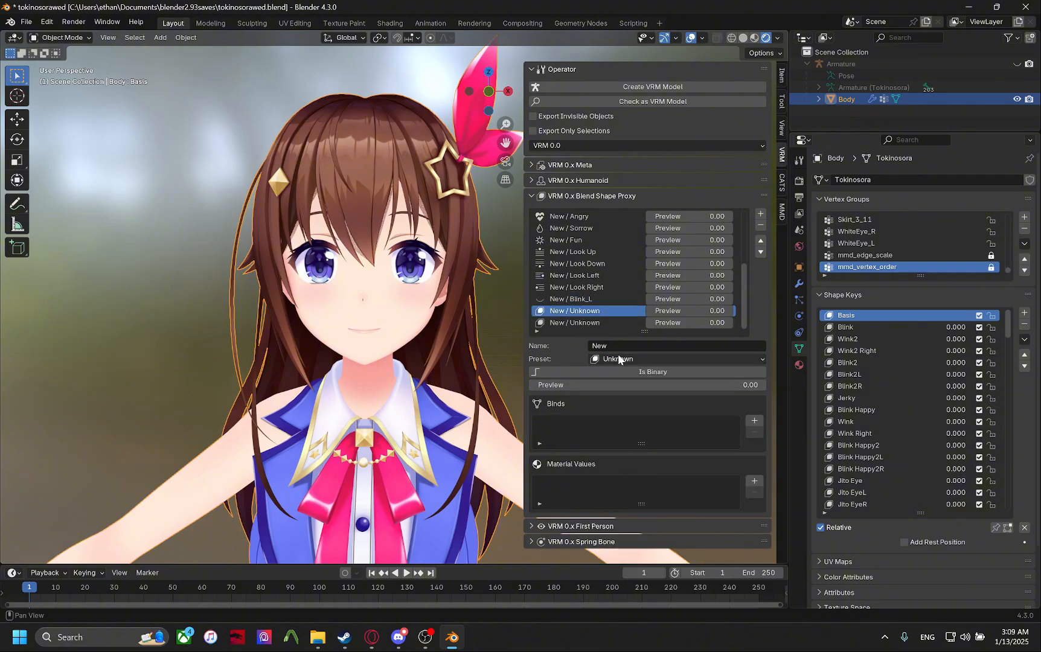
left_click(618, 359)
left_click(634, 594)
Remove the surplus blend shape proxy with the Unknown preset and save the file.
left_click(578, 323)
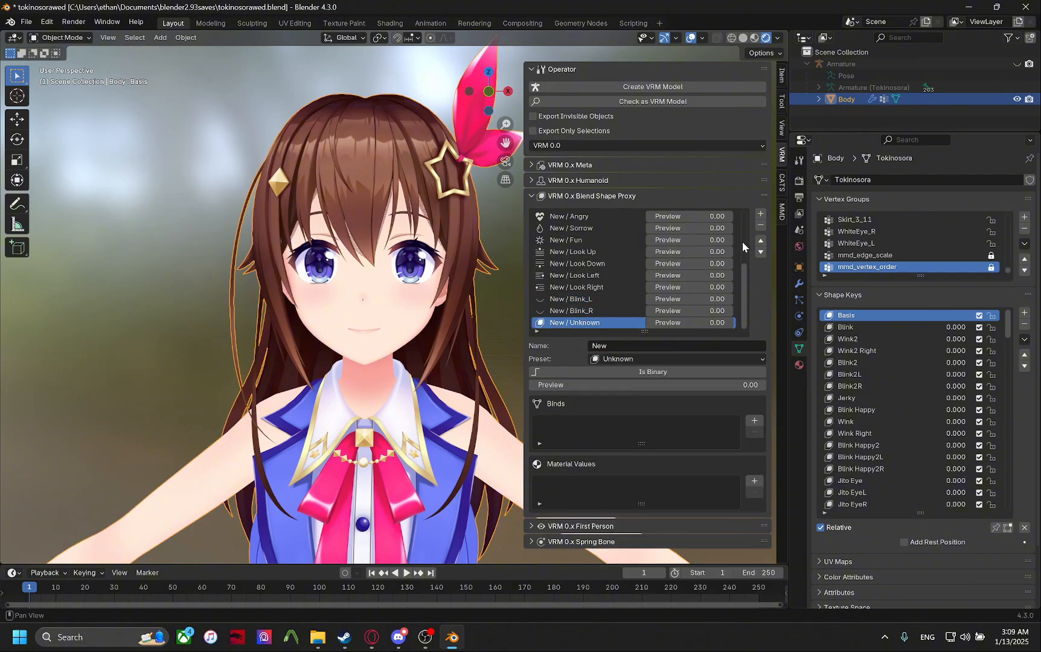
left_click(759, 225)
key("ctrl+s")
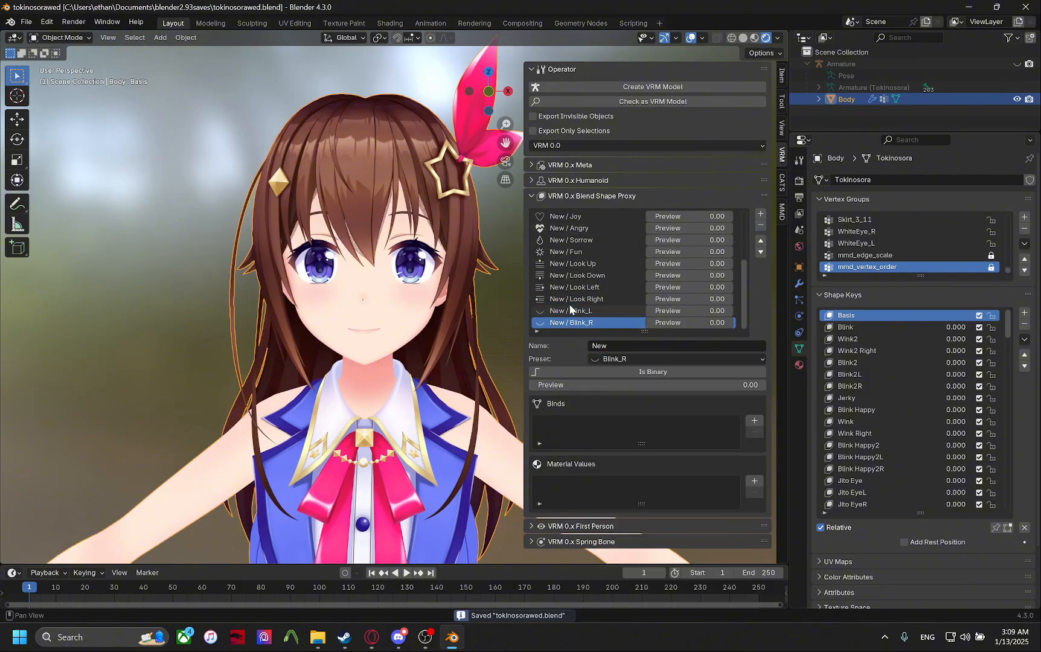
Rename the proxies with the Blink_R and Blink_L presets as Blink_R and Blink_L.
left_click(621, 346)
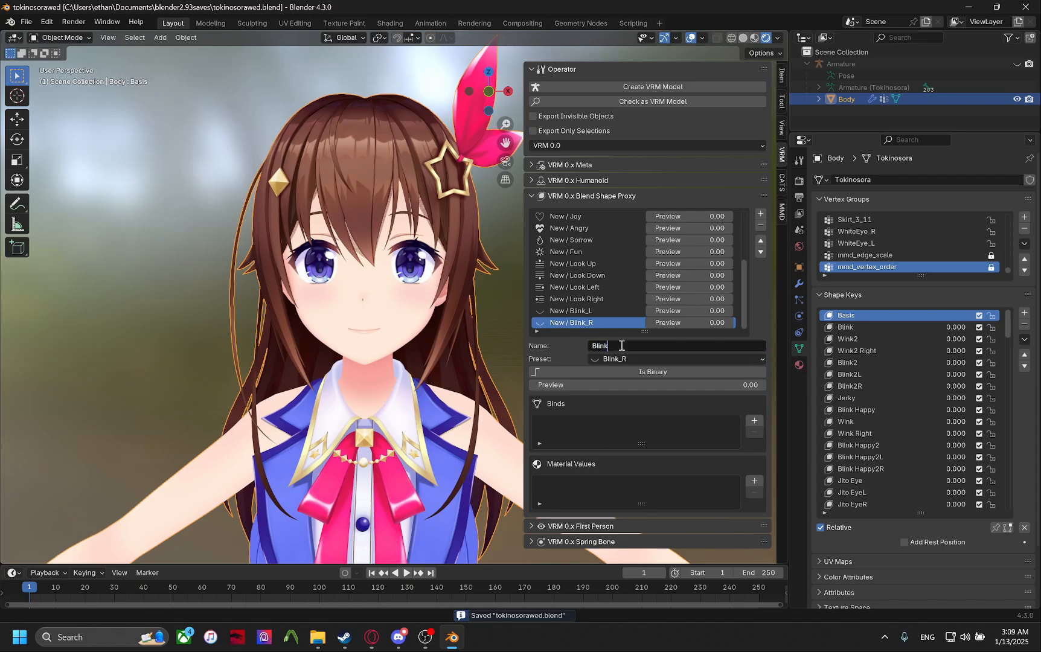
key("Return")
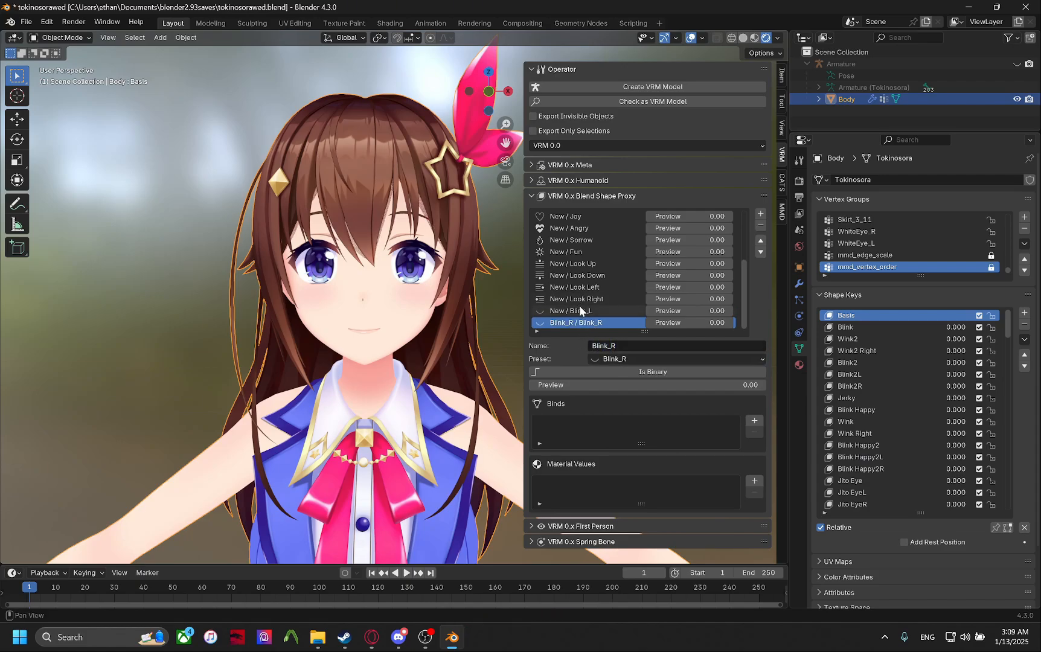
left_click(579, 310)
left_click(611, 345)
type("Blink_R")
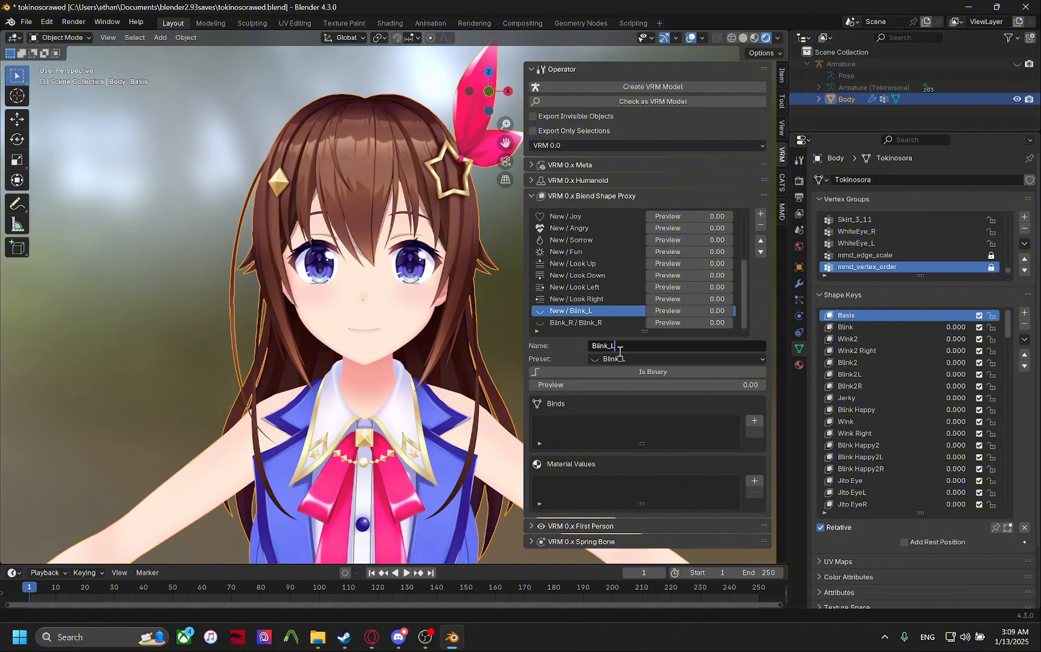
key("Return")
Rename the proxies with the Look Right and Look Left presets as Look Right and Look Left.
left_click(604, 300)
left_click(626, 347)
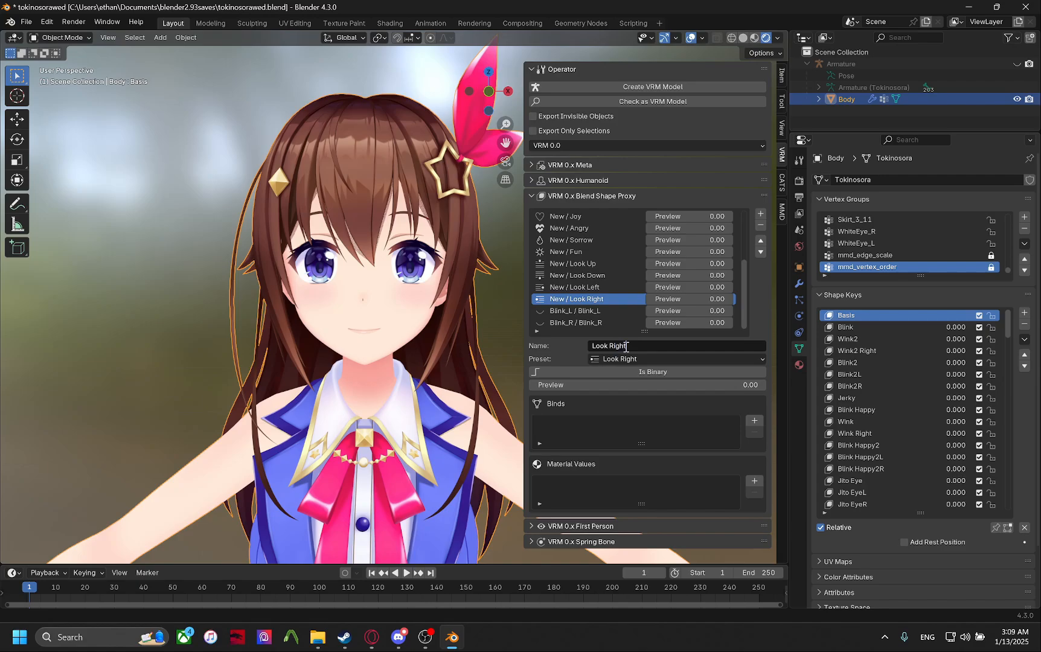
key("Return")
left_click(609, 287)
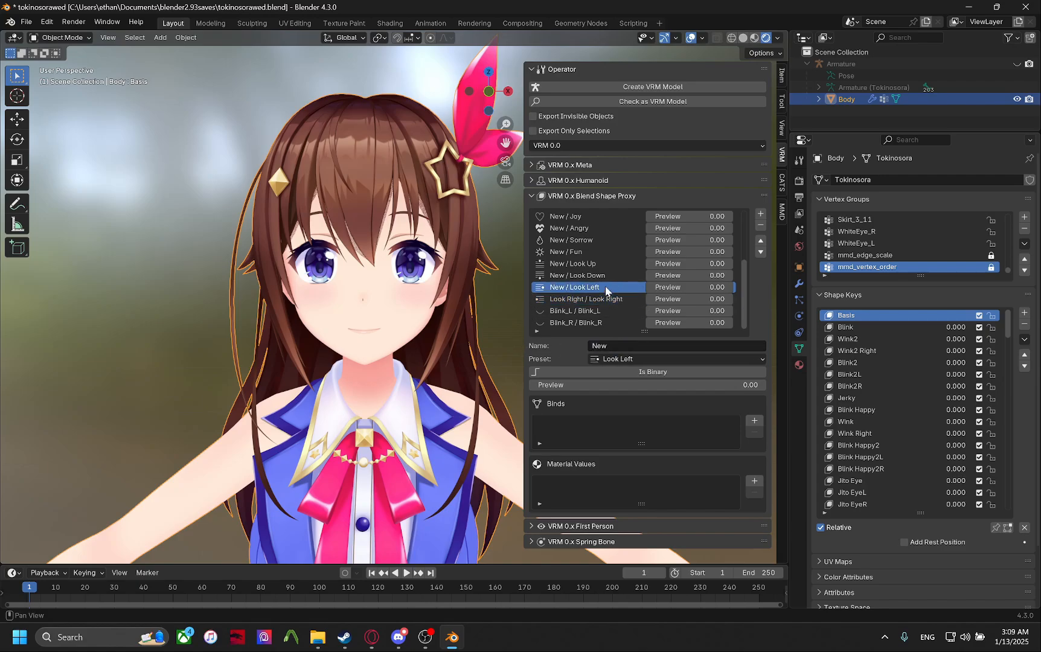
left_click(622, 346)
type("Look Right")
type("LEft")
key("Return")
left_click(622, 342)
left_click(612, 346)
key("Return")
Save the file and rename the proxy with the Look Down preset as Look Down.
left_click(595, 277)
key("ctrl+s")
left_click(639, 348)
type("Look Right")
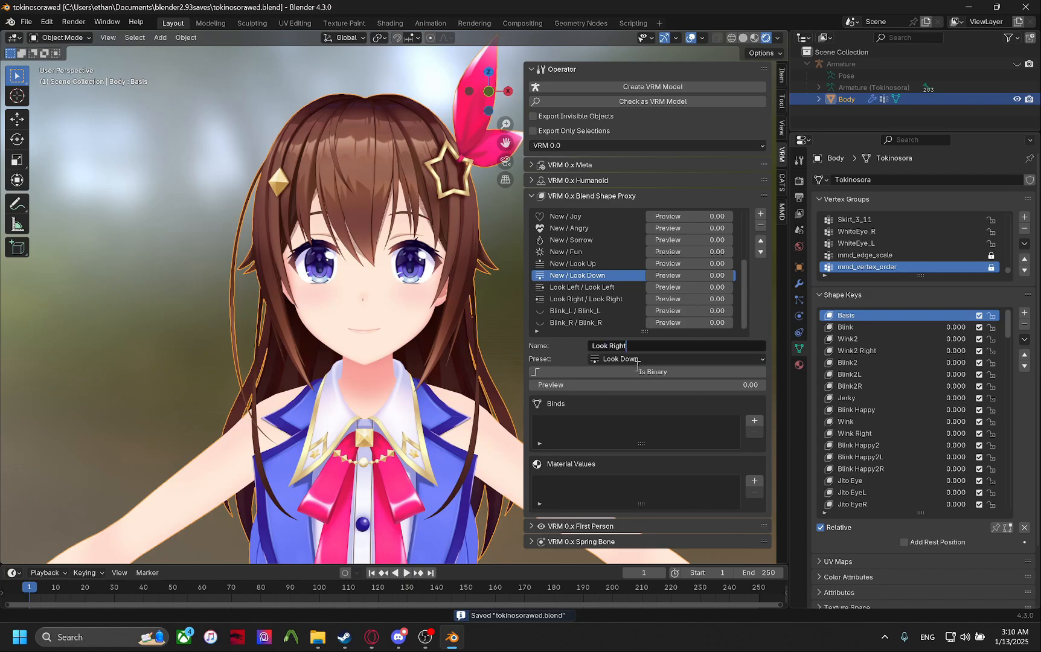
key("Return")
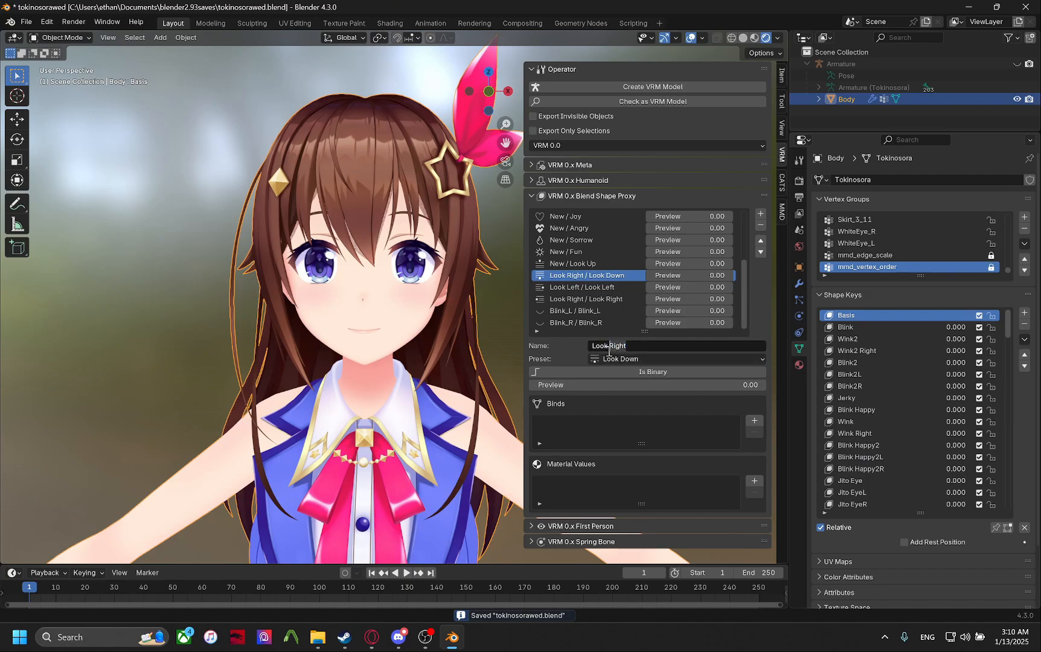
left_click(610, 347)
type("Look Down")
key("Return")
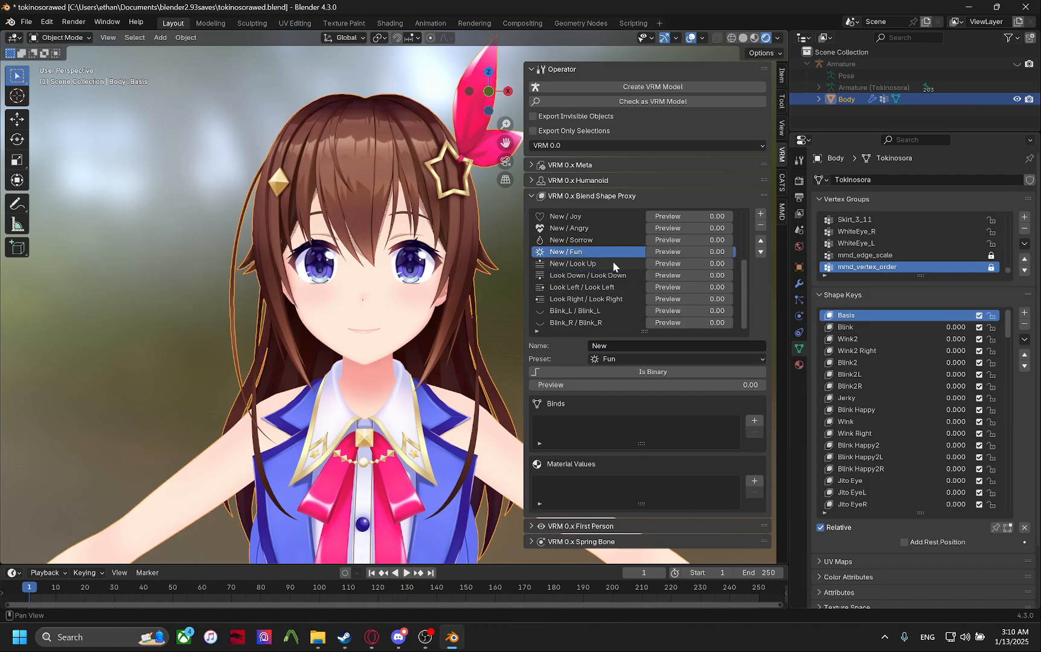
Rename the proxy with the Look Up preset as Look Up and select the Fun proxy.
left_click(612, 263)
left_click(627, 345)
type("Look Right")
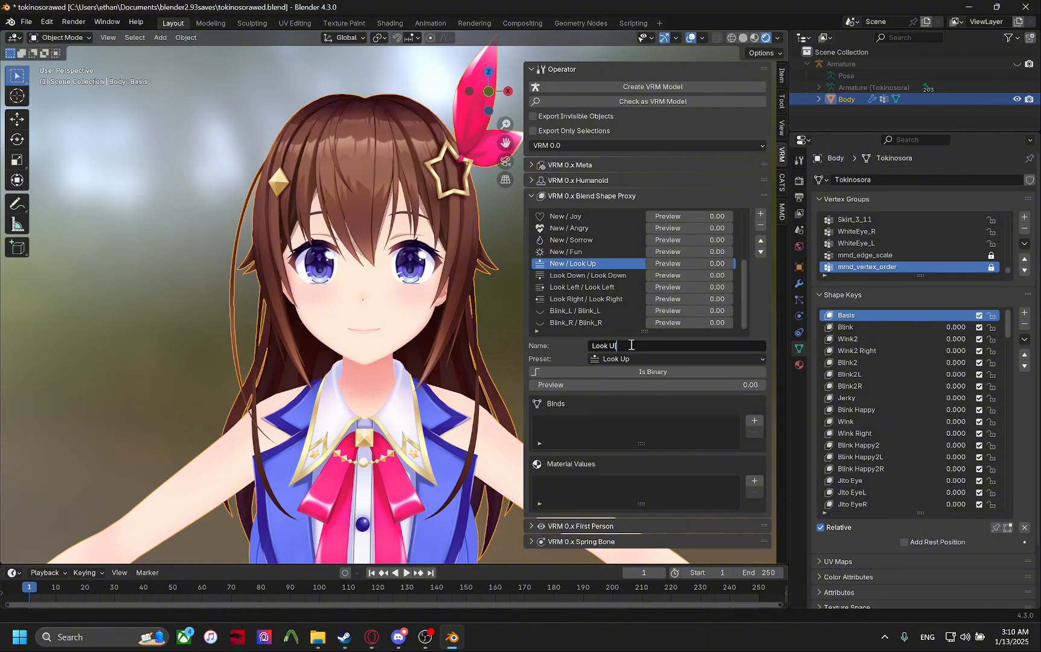
key("Return")
left_click(584, 252)
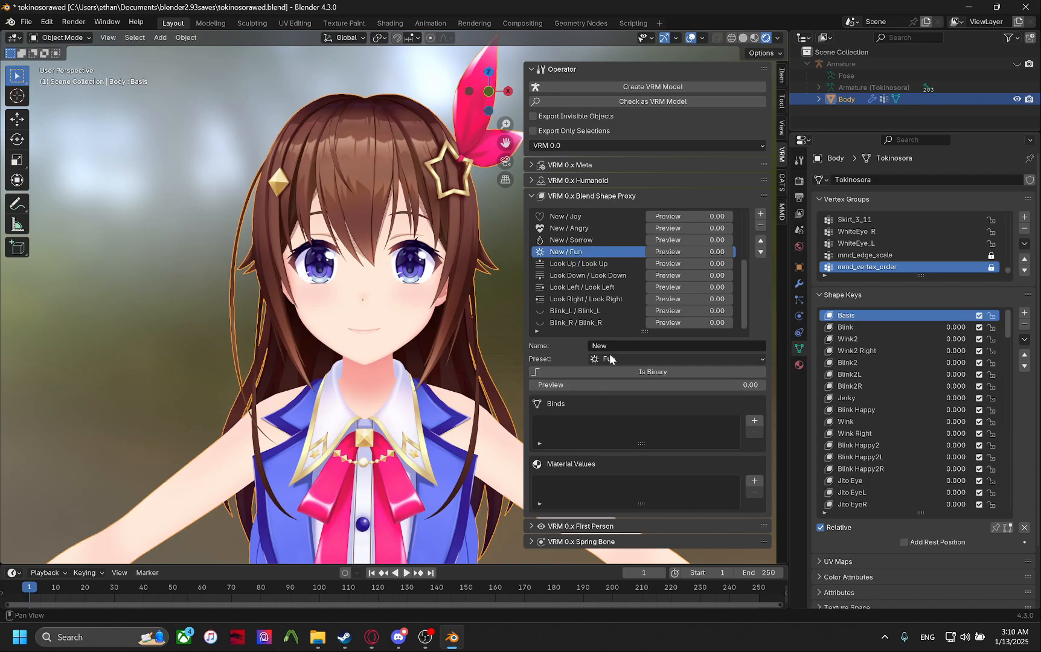
Rename the Fun-preset blend shape as Fun and the Sorrow-preset blend shape as Sorrow.
left_click(611, 347)
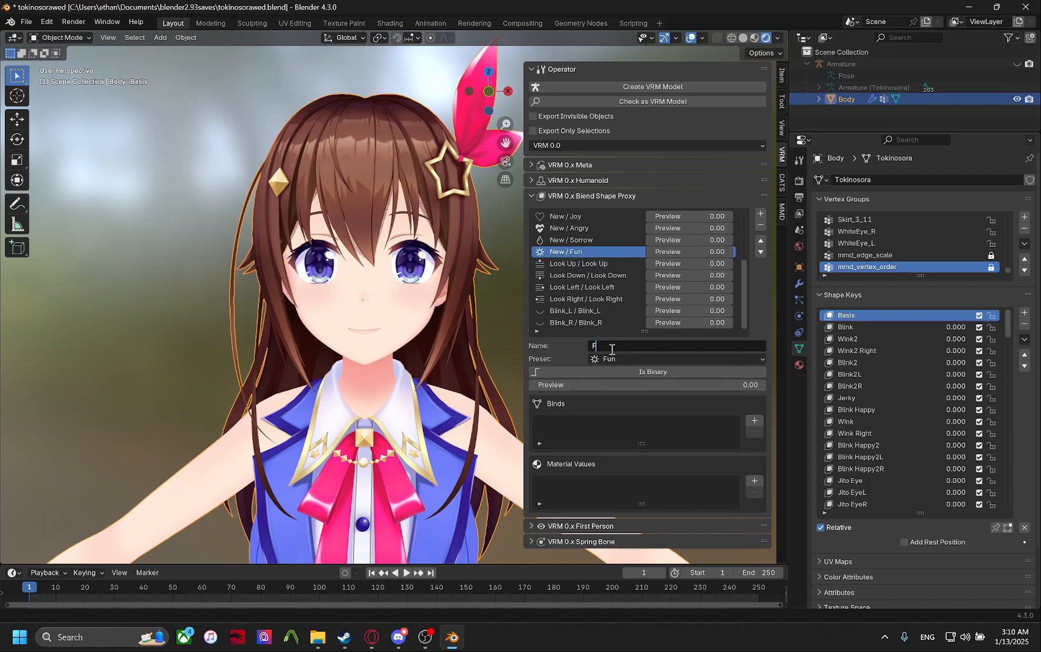
key("Return")
left_click(582, 240)
left_click(596, 346)
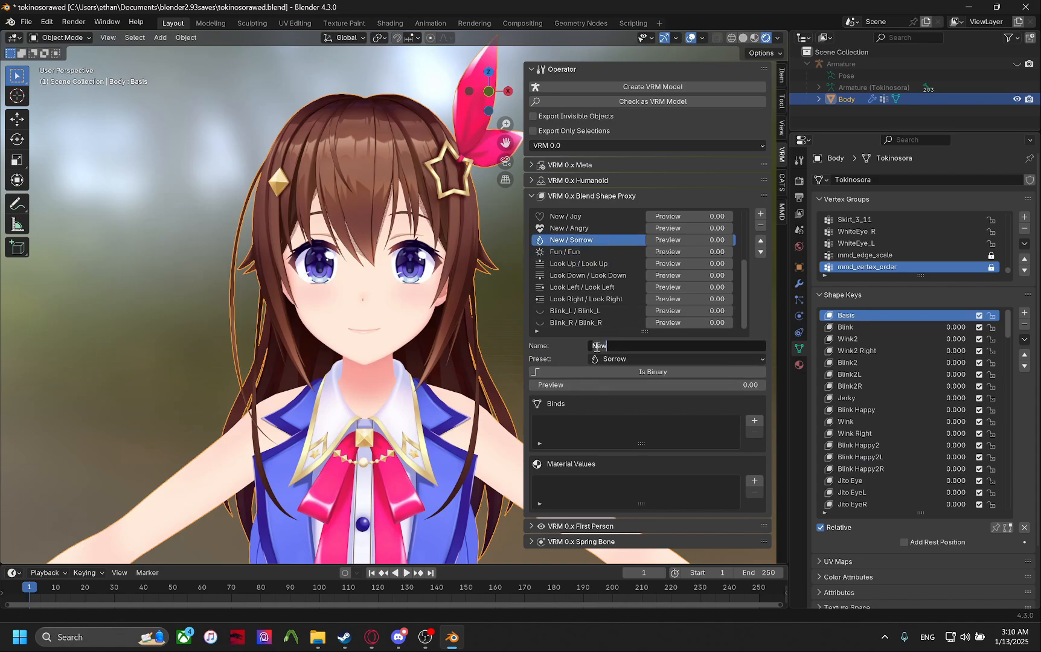
type("Sorrow")
key("Return")
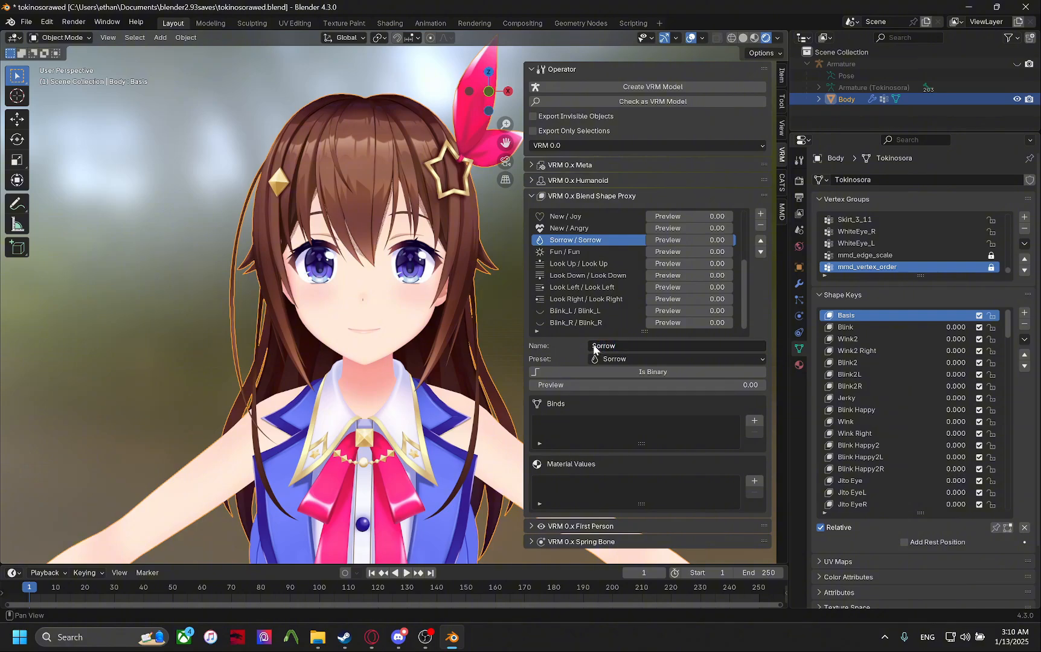
Rename the Angry-preset blend shape as Angry and the Joy-preset blend shape as Joy.
left_click(589, 228)
left_click(618, 345)
type("A")
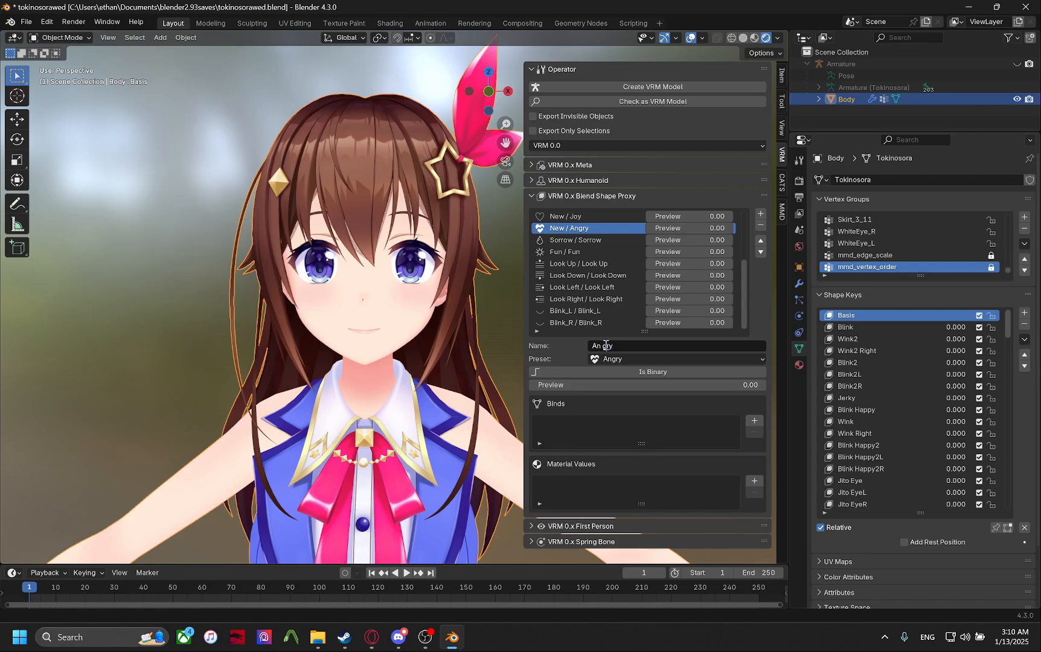
type("ngry")
key("Return")
scroll(574, 257, "up", 3)
left_click(575, 252)
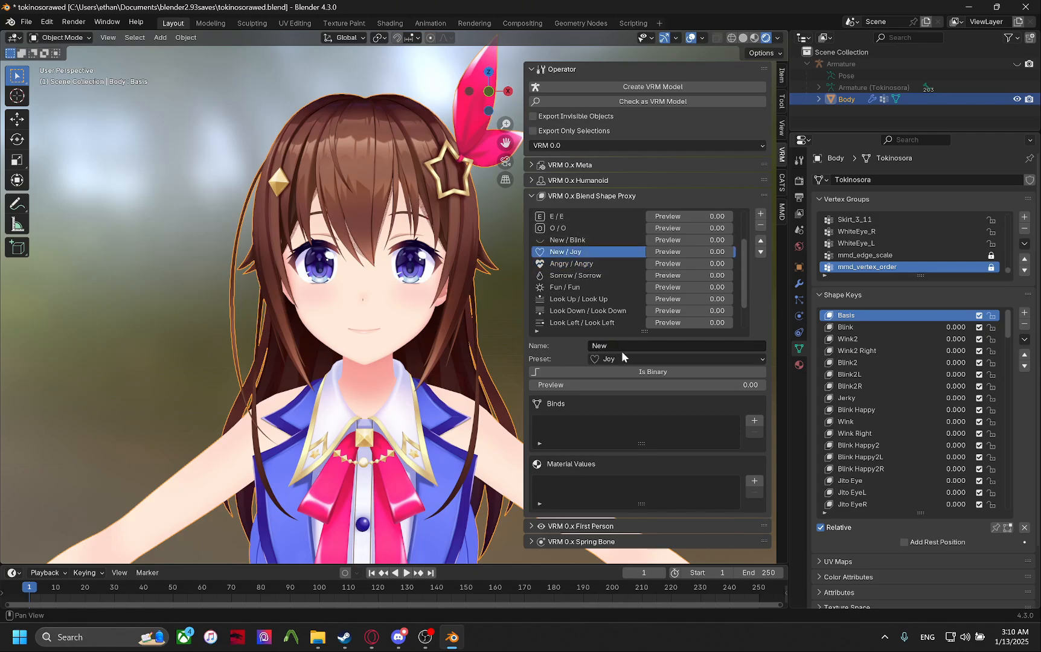
left_click(624, 341)
type("Joy")
key("Return")
Rename the Blink-preset blend shape as Blink and save the file.
left_click(568, 240)
left_click(610, 346)
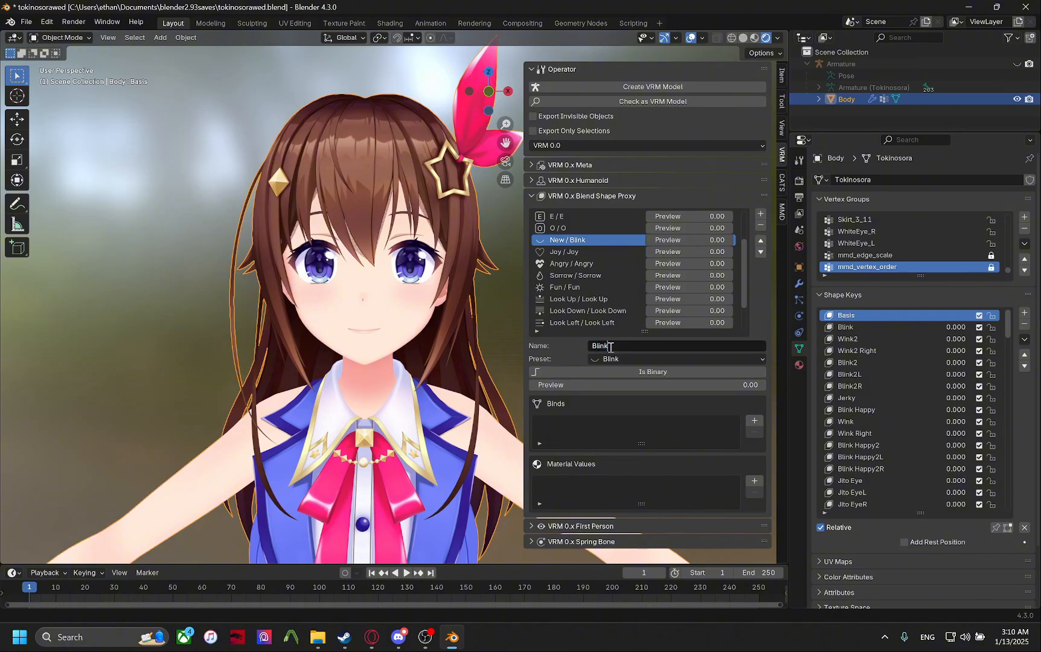
type("Blink")
key("Return")
scroll(597, 261, "up", 3)
key("ctrl+s")
scroll(506, 354, "down", 3)
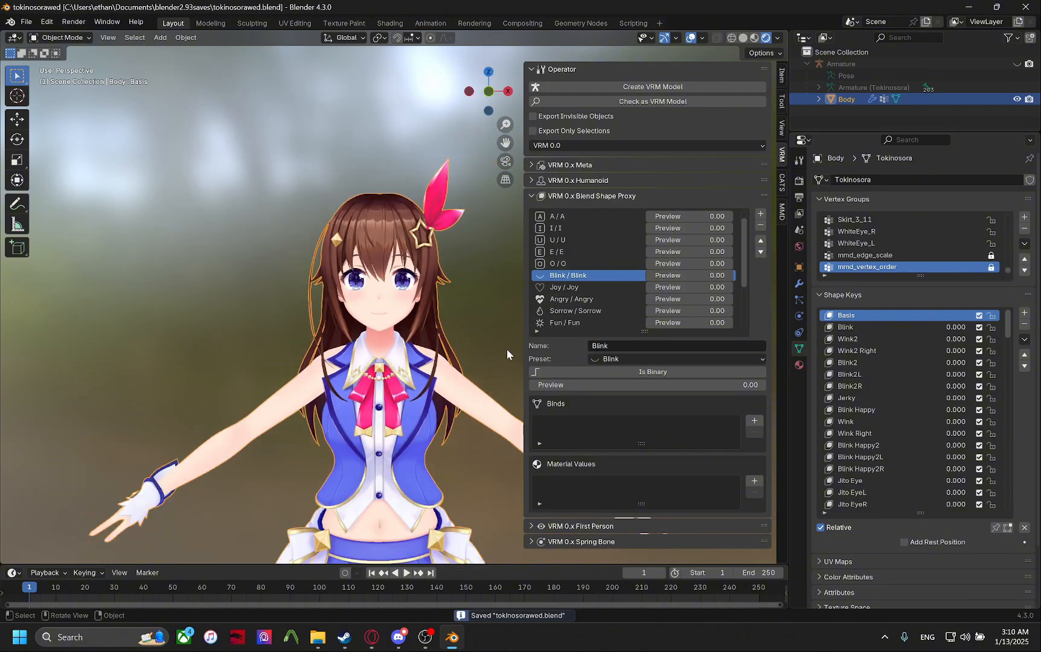
Add a bind to the A blend shape, using the Body mesh and the Ah shape key.
scroll(506, 349, "up", 2)
scroll(555, 225, "up", 1)
left_click(567, 216)
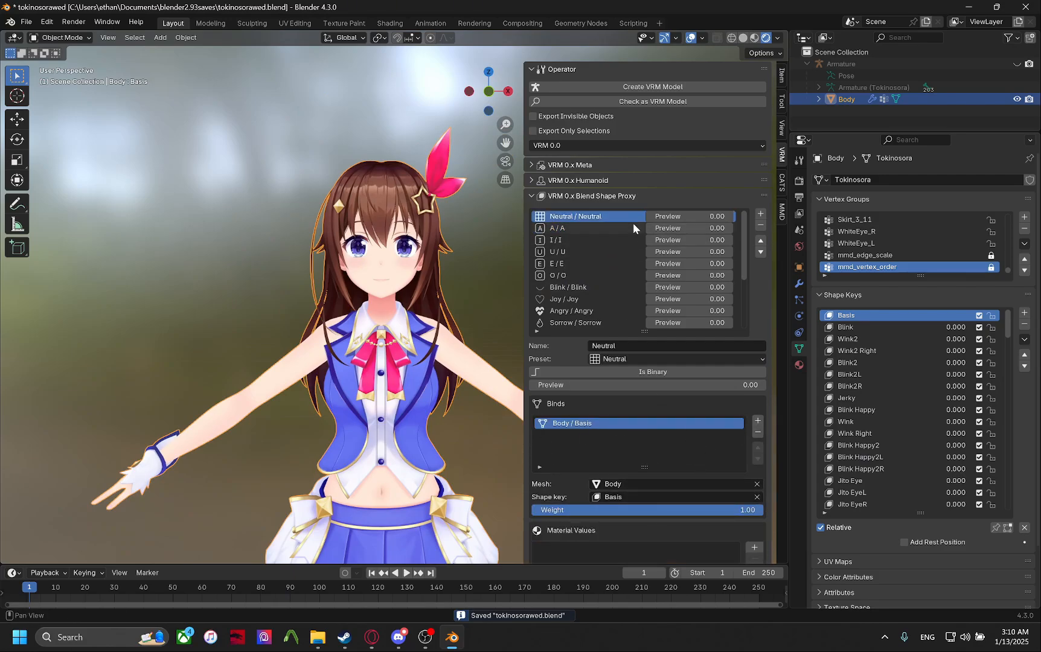
left_click(582, 231)
left_click(752, 422)
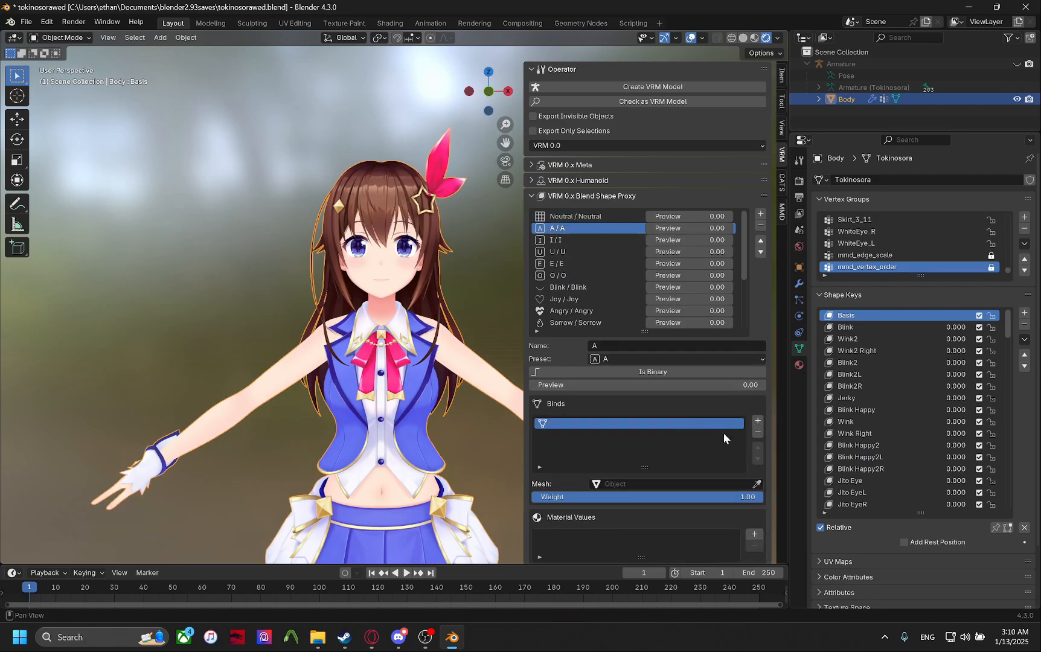
left_click(671, 484)
left_click(633, 503)
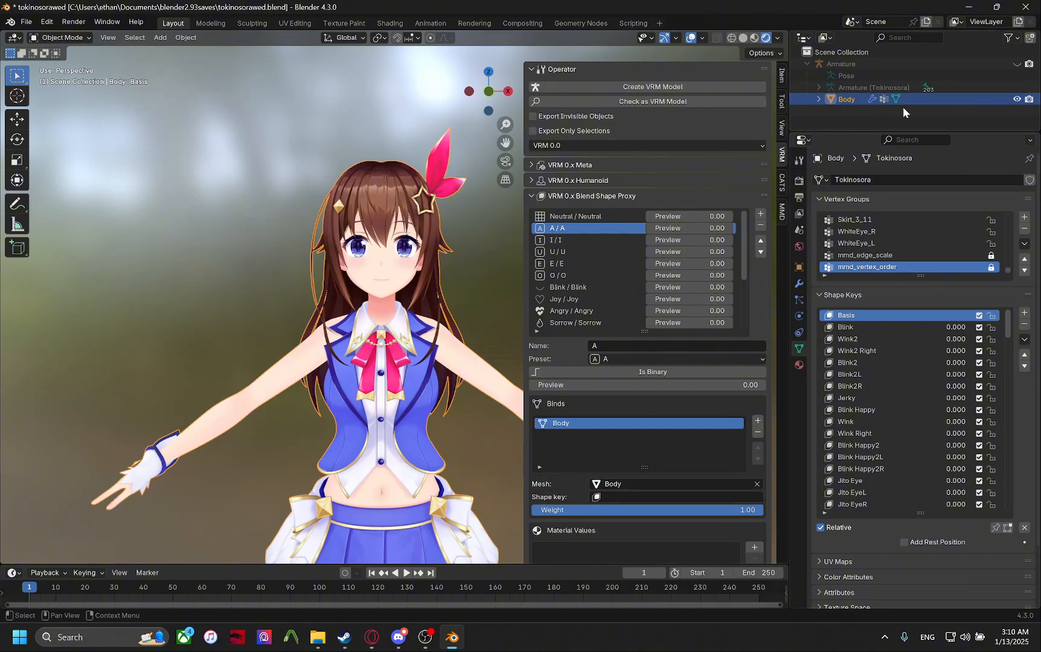
left_click(619, 497)
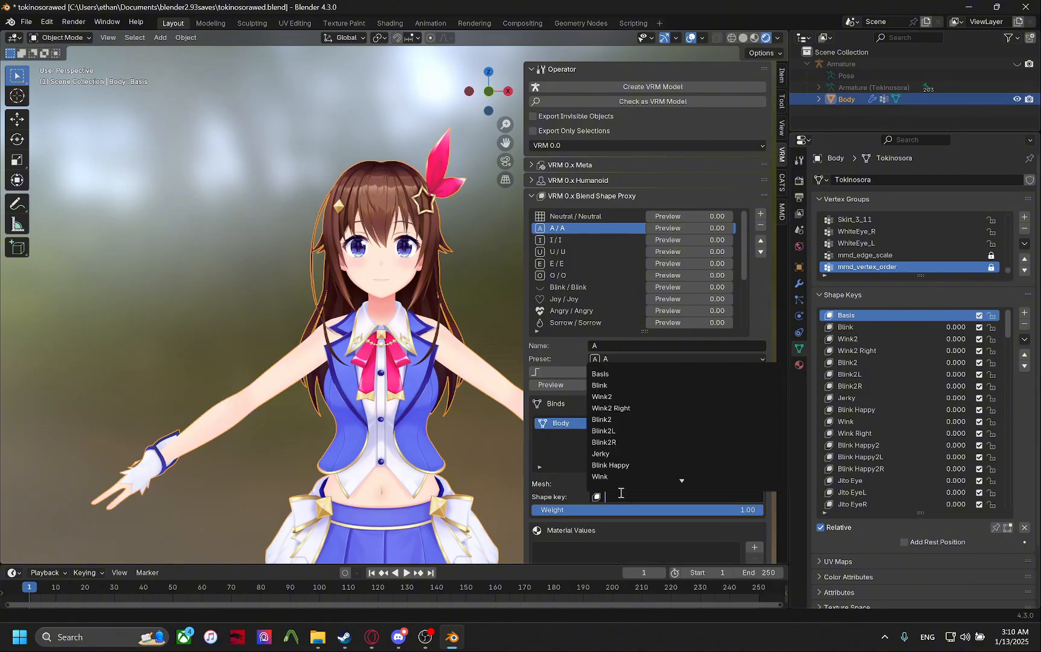
type("a")
left_click(614, 384)
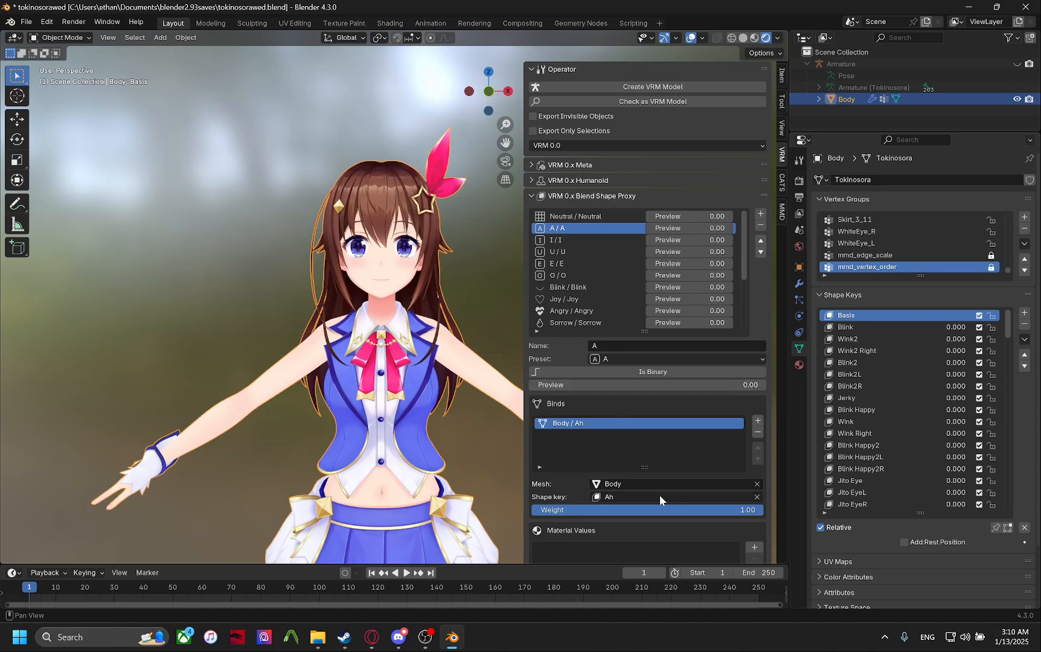
Examine the mouth shapes of the Ah, Ah Ah, Ch, U, E and Oh shape keys by temporarily soloing them on the model.
scroll(905, 380, "down", 10)
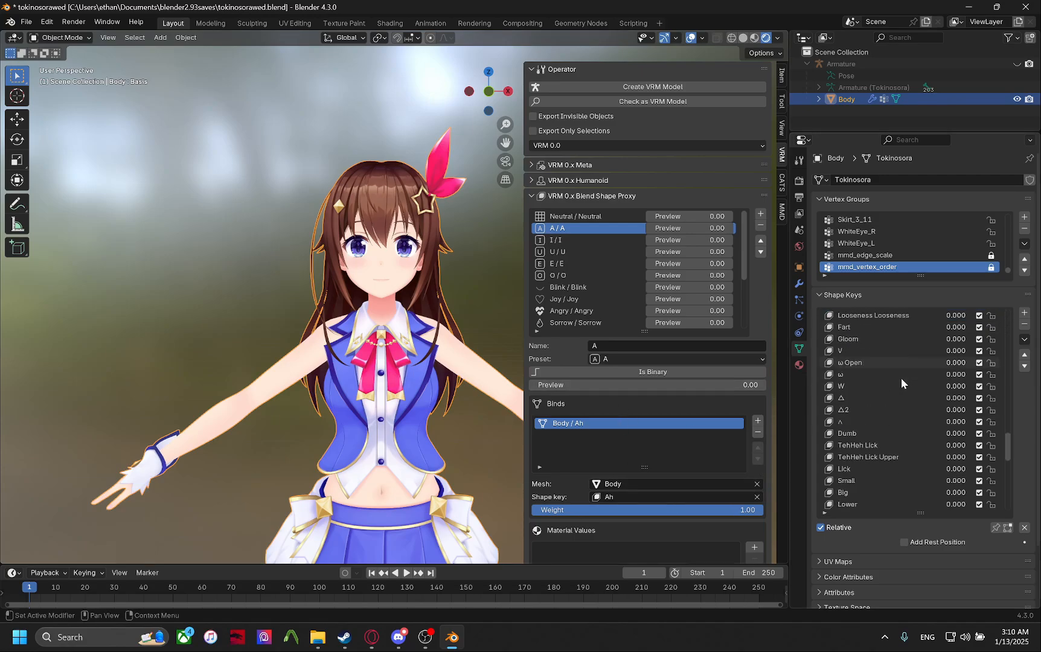
scroll(870, 348, "down", 10)
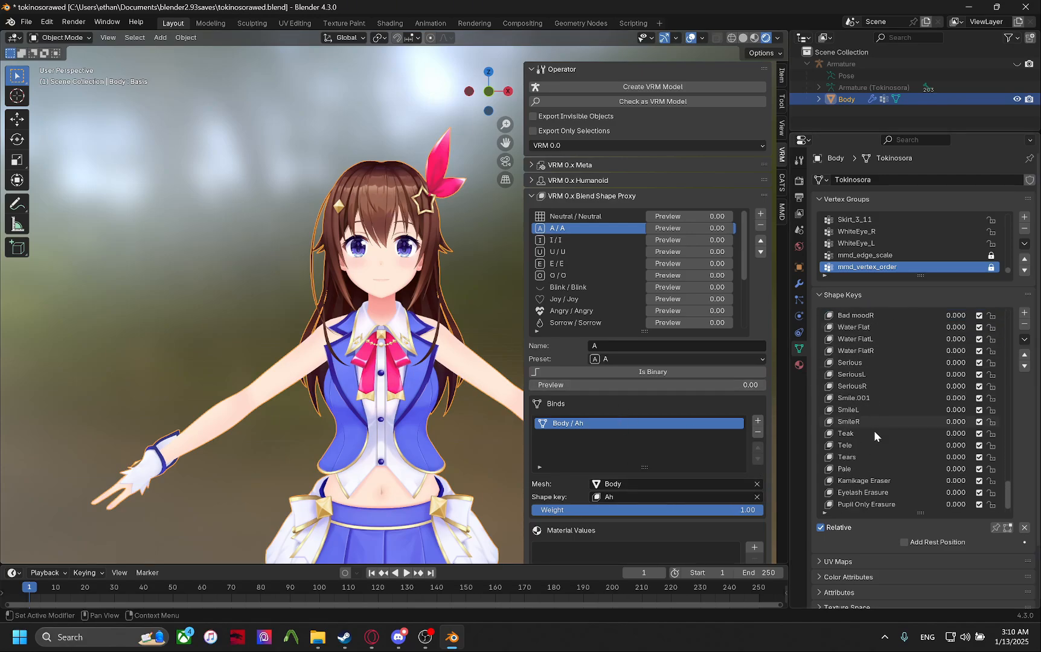
scroll(870, 432, "up", 10)
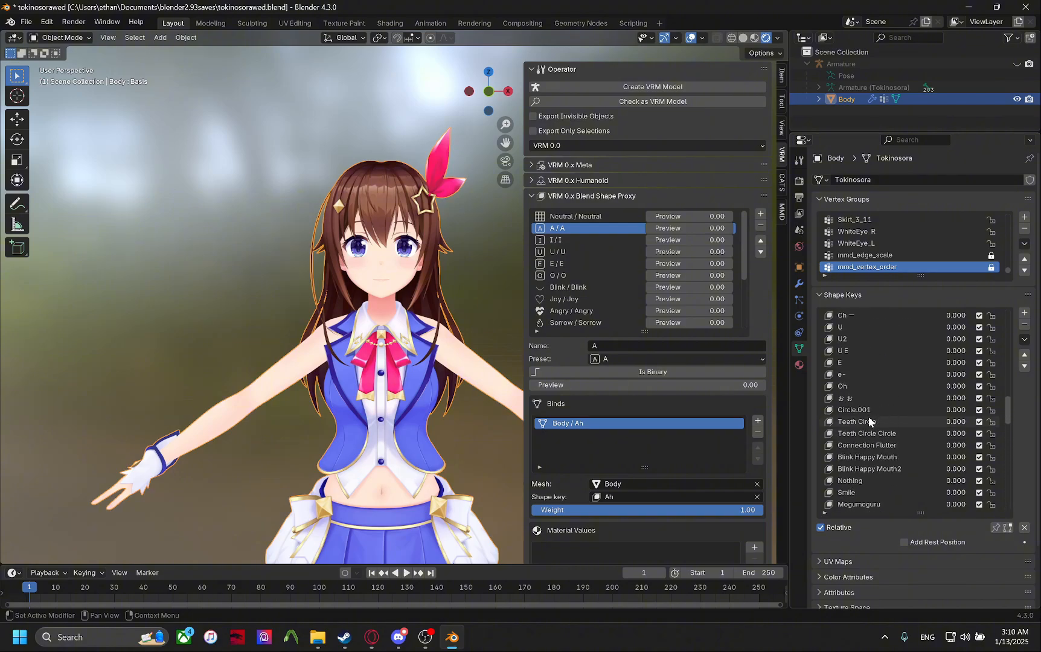
left_click(844, 328)
left_click(995, 527)
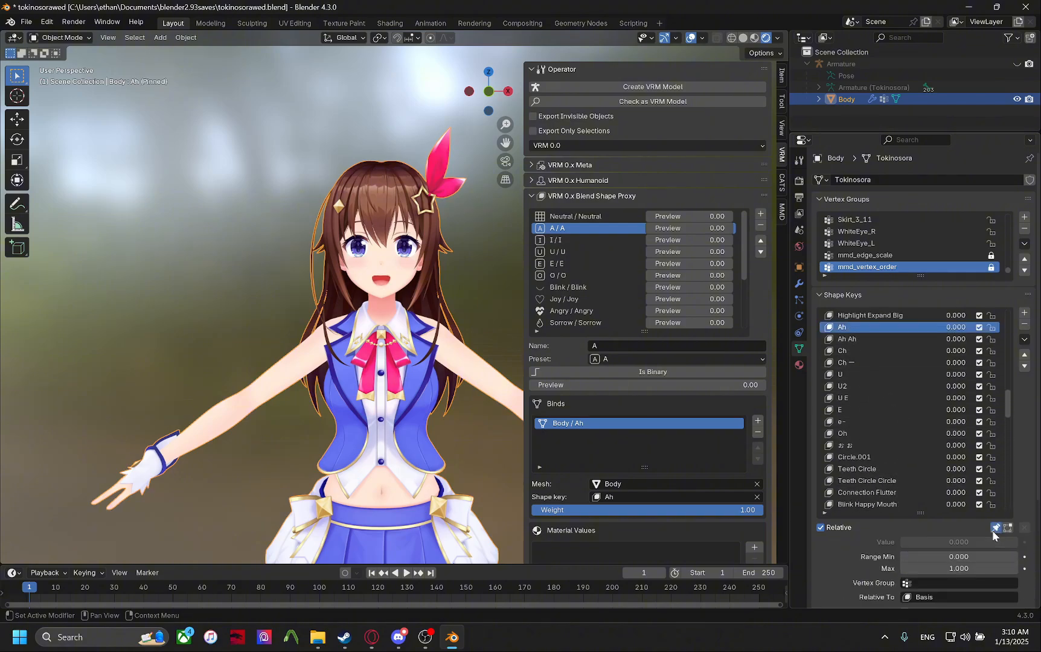
left_click(873, 339)
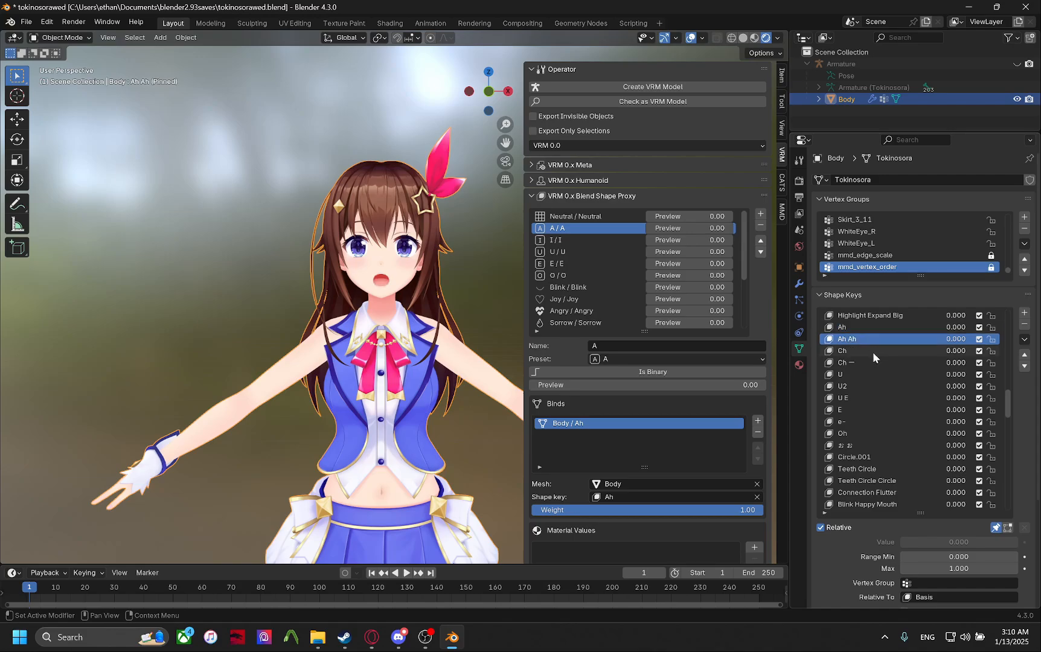
left_click(873, 352)
left_click(867, 375)
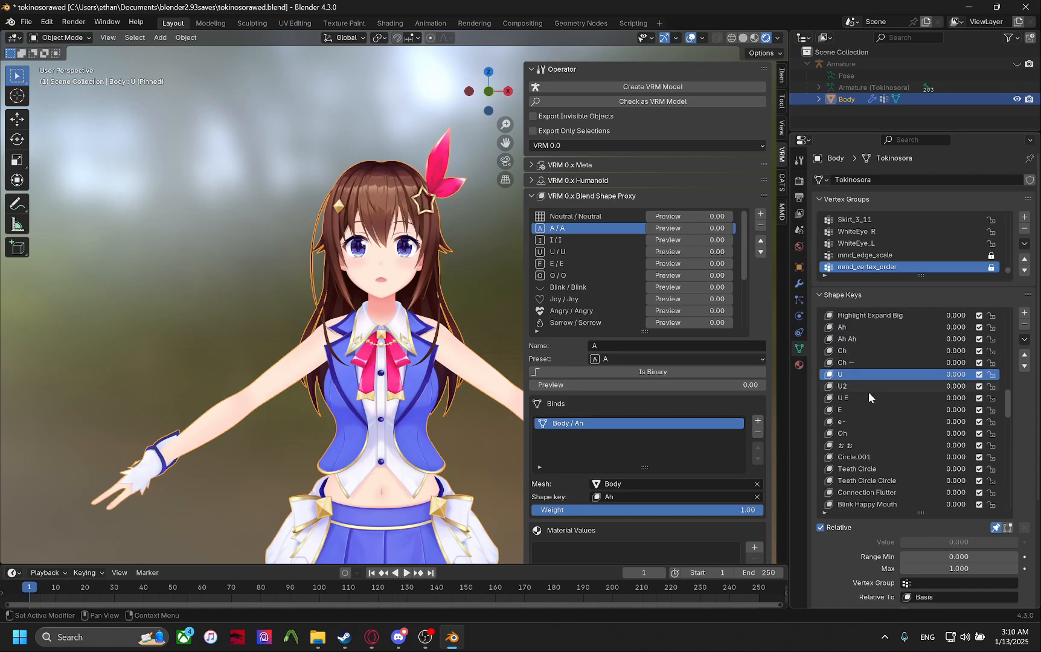
left_click(862, 409)
left_click(860, 433)
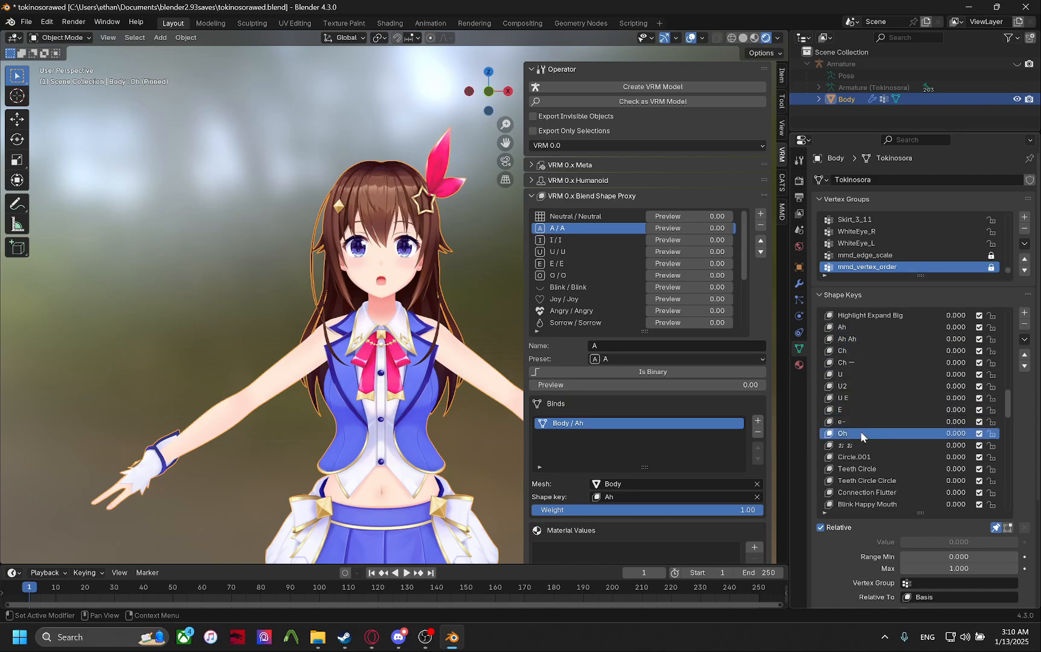
left_click(851, 328)
left_click(848, 350)
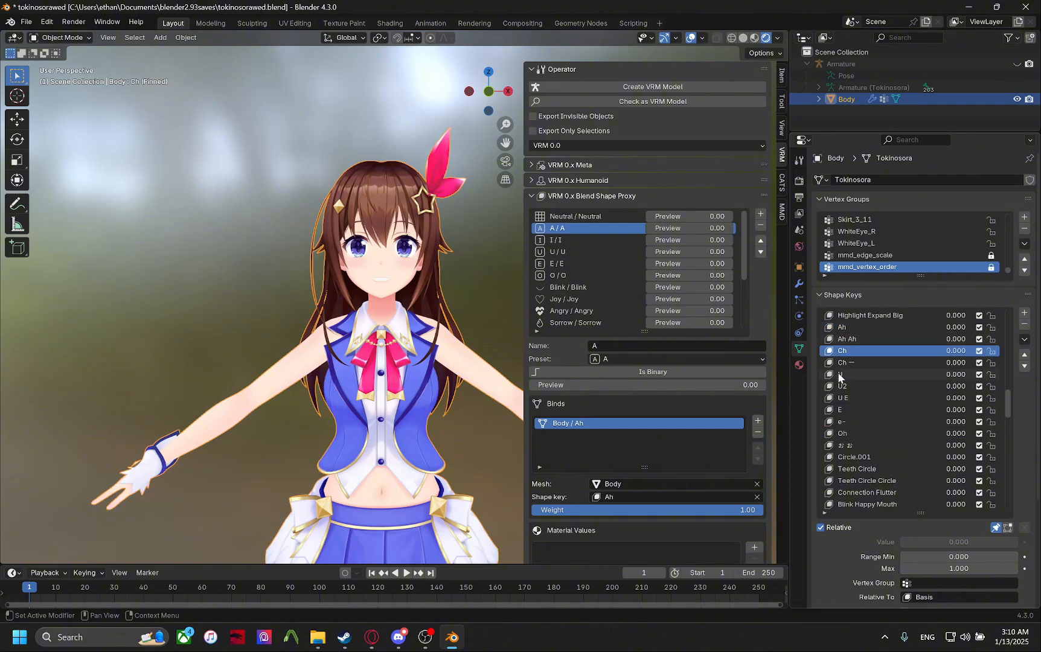
left_click(995, 530)
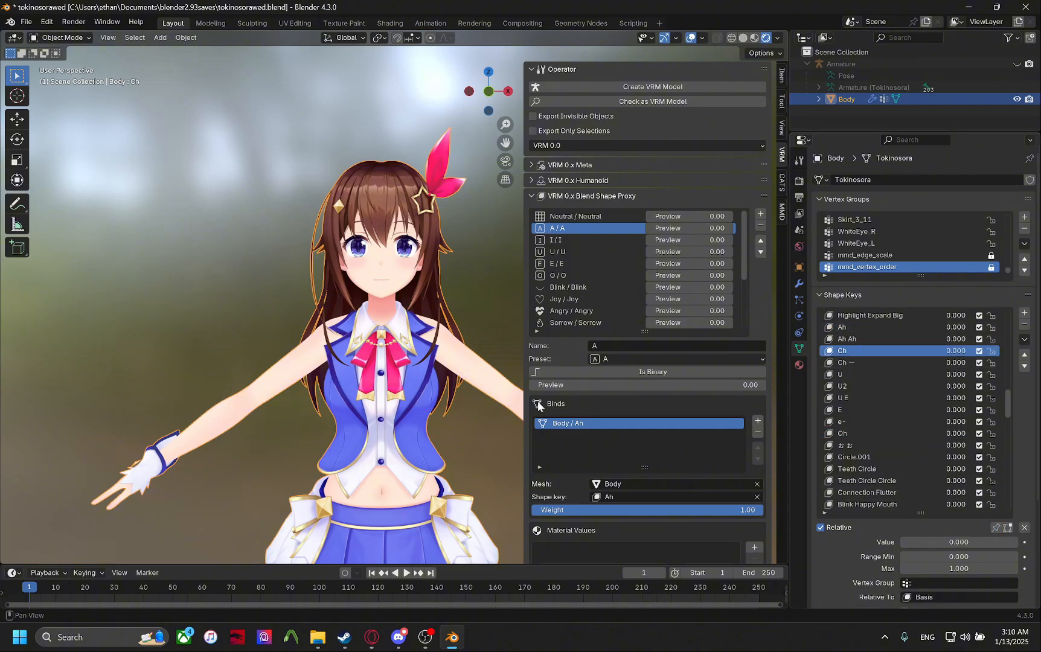
Test the A blend shape's mouth movement on the model's face by varying its preview value.
scroll(399, 329, "up", 2)
middle_click_drag(396, 329, 433, 385)
scroll(401, 328, "up", 3)
scroll(433, 385, "down", 5)
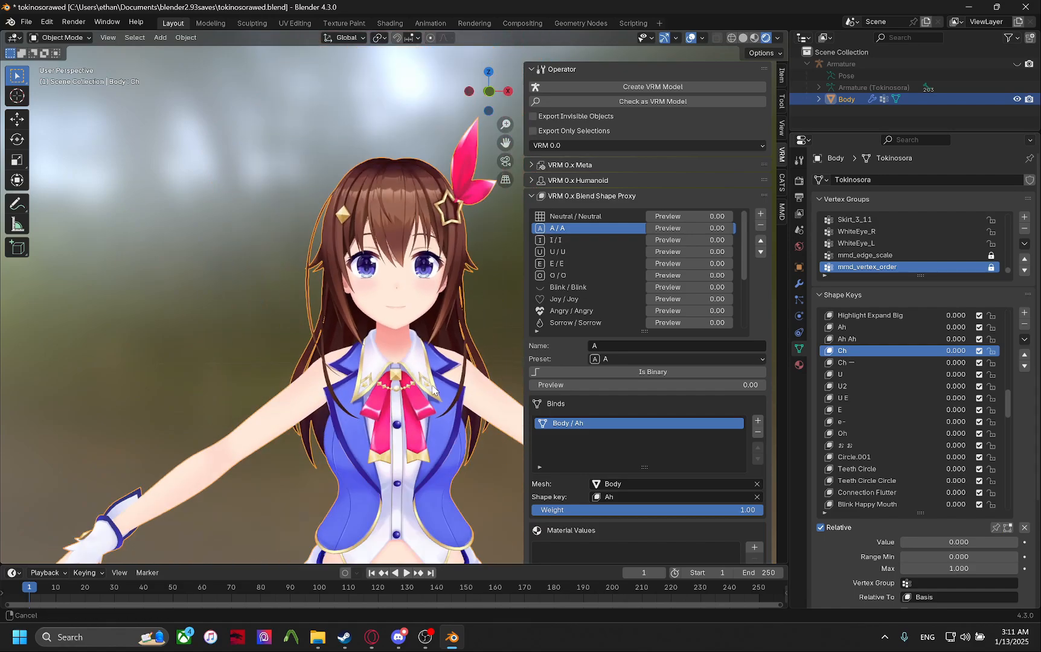
left_click_drag(676, 228, 646, 229)
Add a bind to the I blend shape, using the Body mesh and the Ch shape key.
left_click(605, 242)
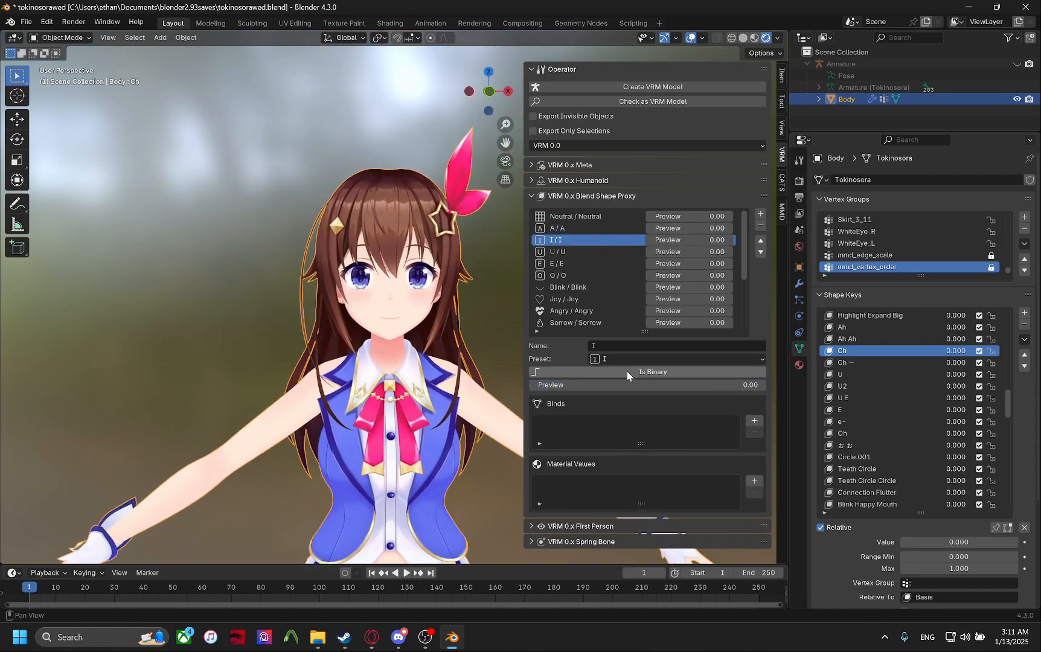
left_click(754, 421)
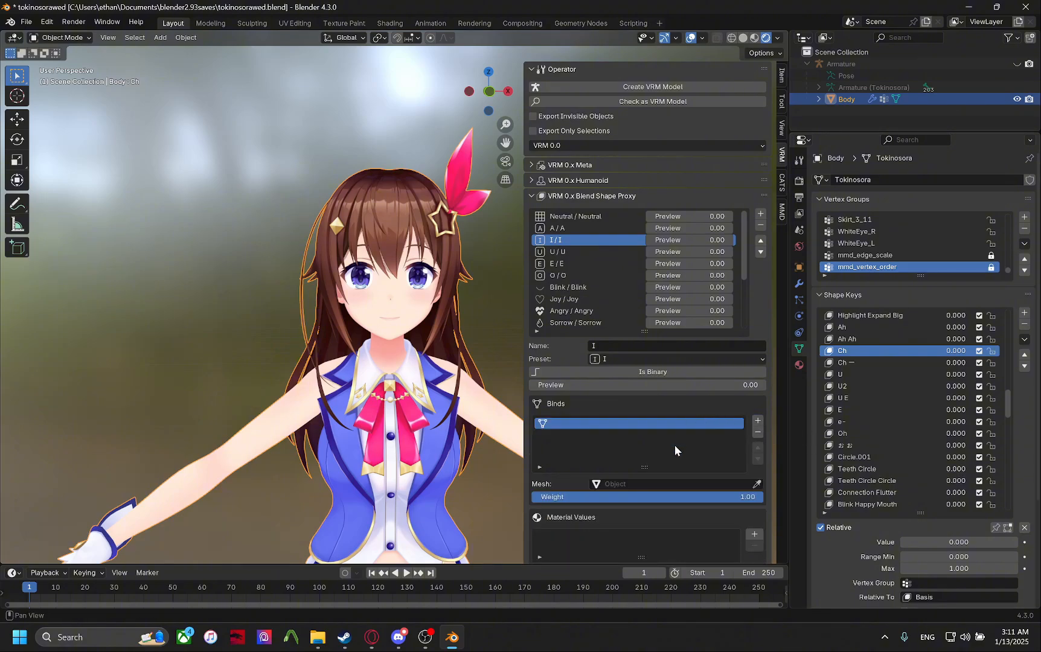
left_click(685, 483)
left_click(620, 502)
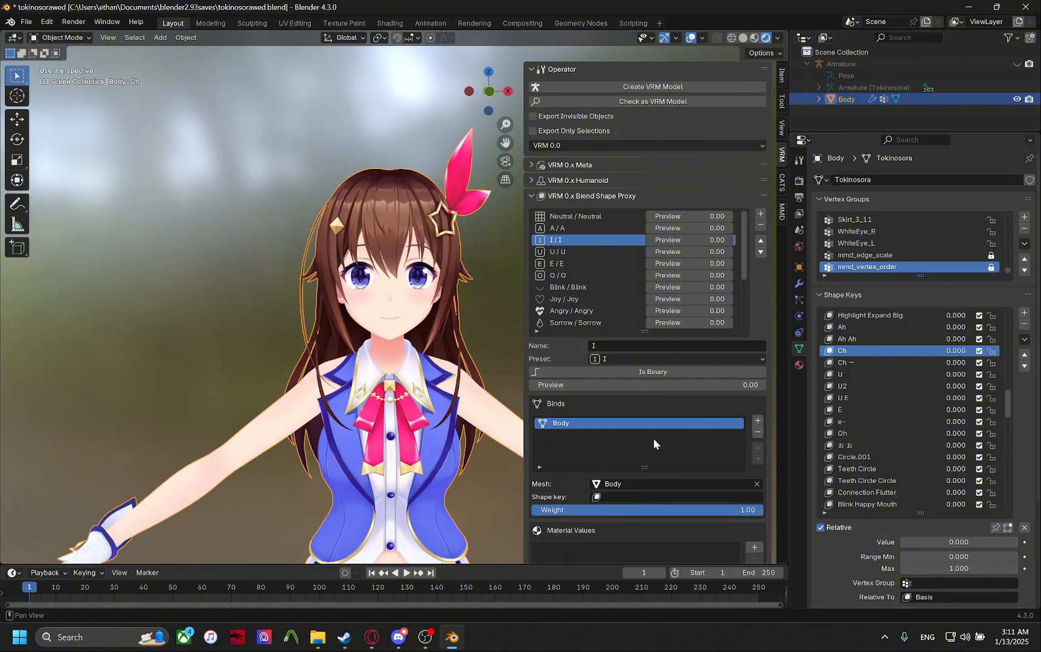
scroll(651, 482, "down", 2)
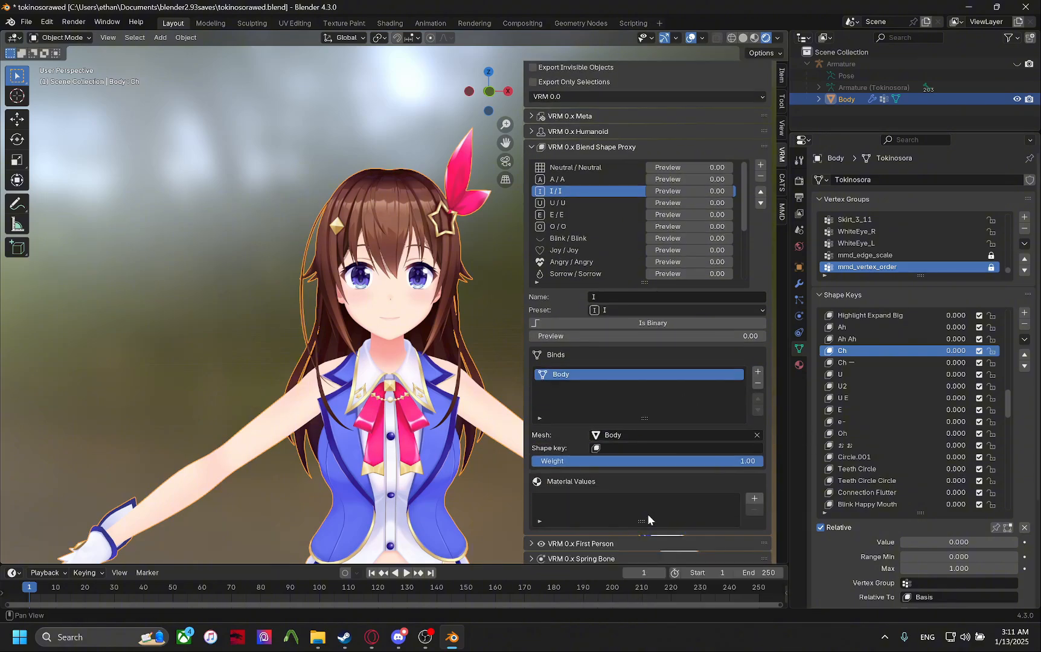
left_click(715, 445)
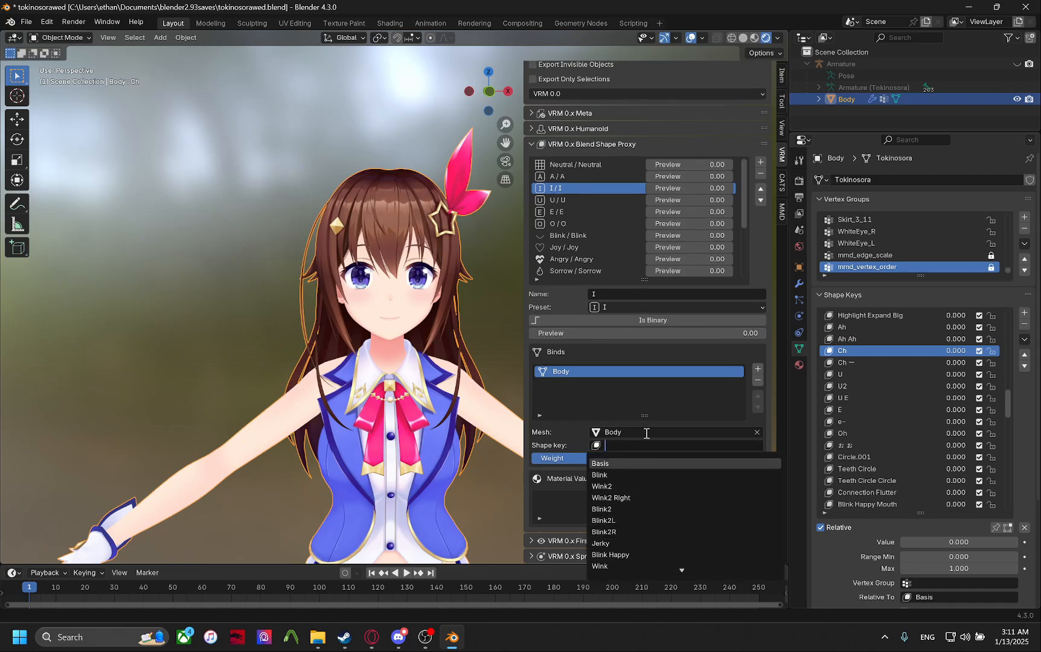
type("Ch")
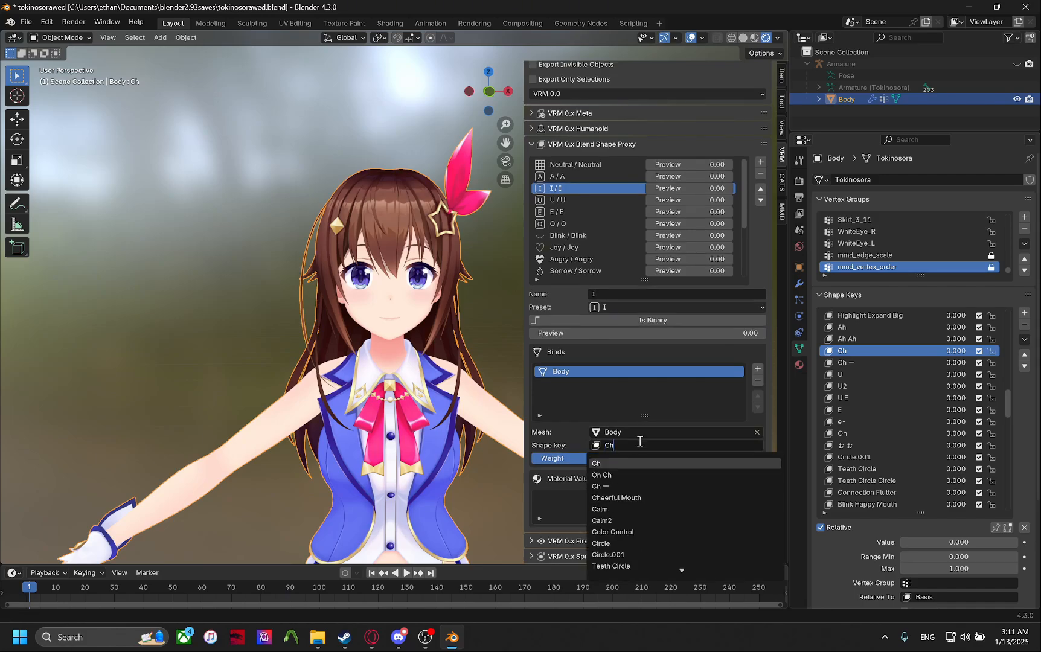
left_click(612, 463)
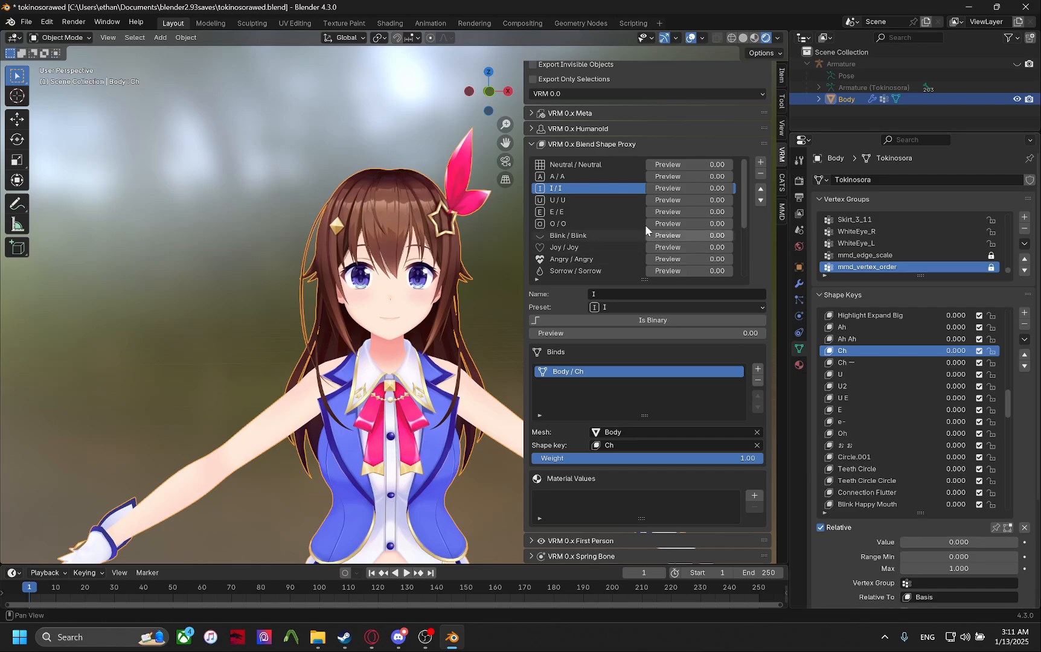
Add a bind to the U blend shape, using the Body mesh and the U shape key.
left_click(616, 200)
scroll(619, 308, "up", 2)
left_click(753, 421)
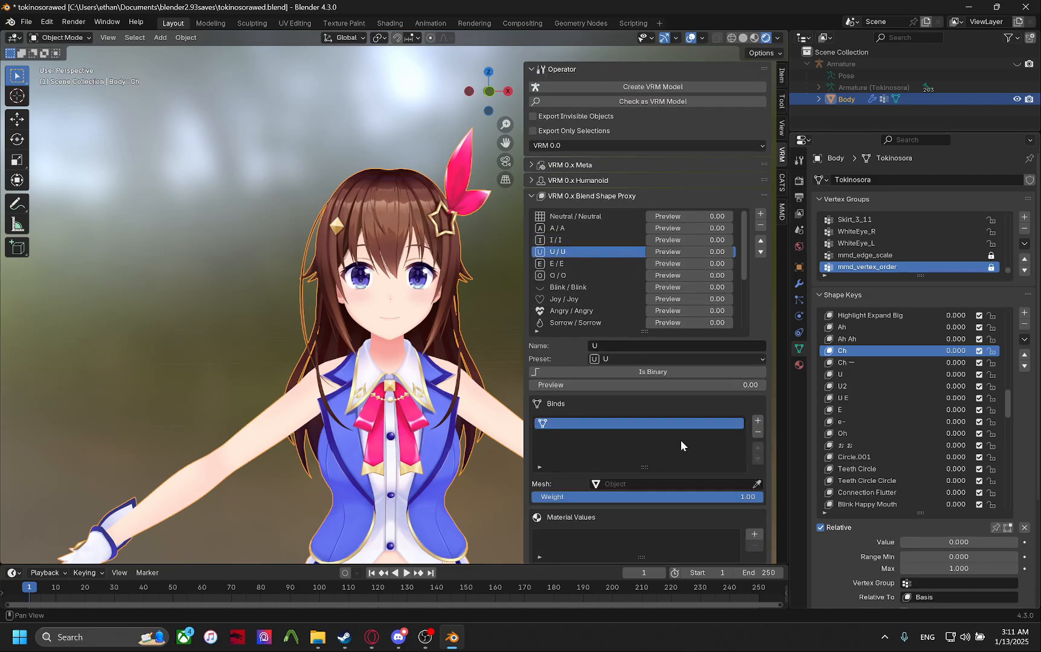
left_click(647, 481)
left_click(661, 501)
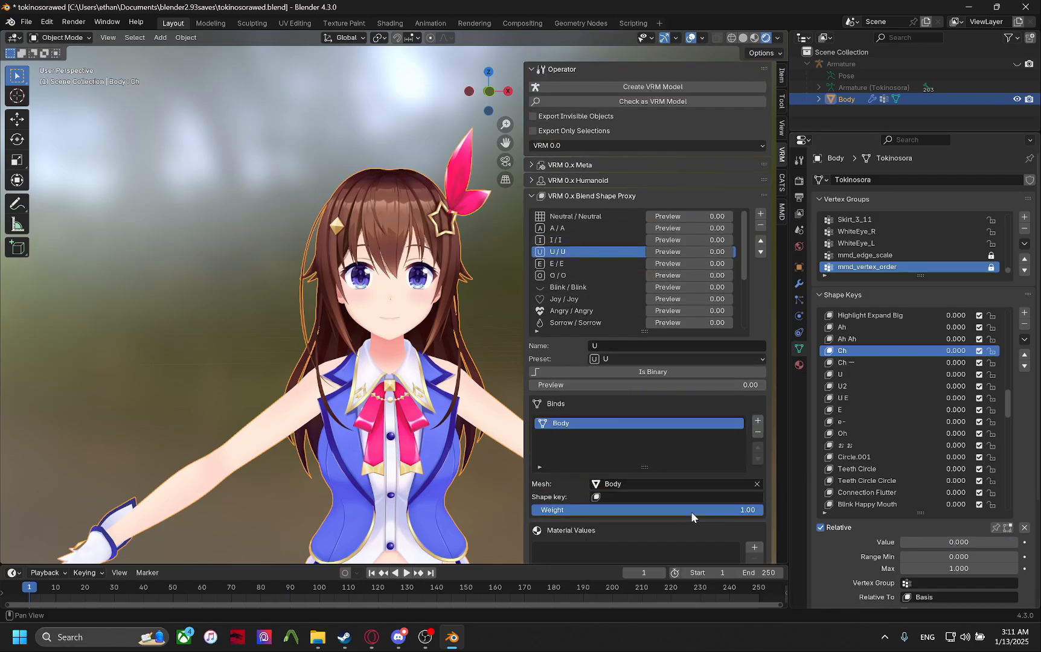
left_click(691, 509)
key("Return")
left_click(627, 497)
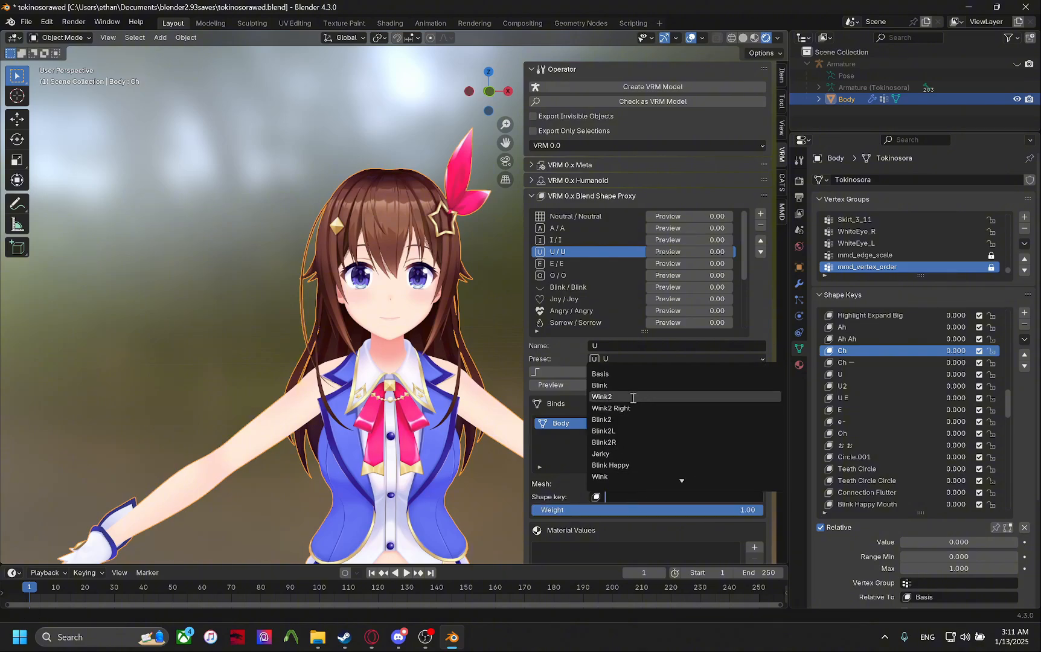
scroll(632, 397, "down", 8)
scroll(632, 397, "up", 10)
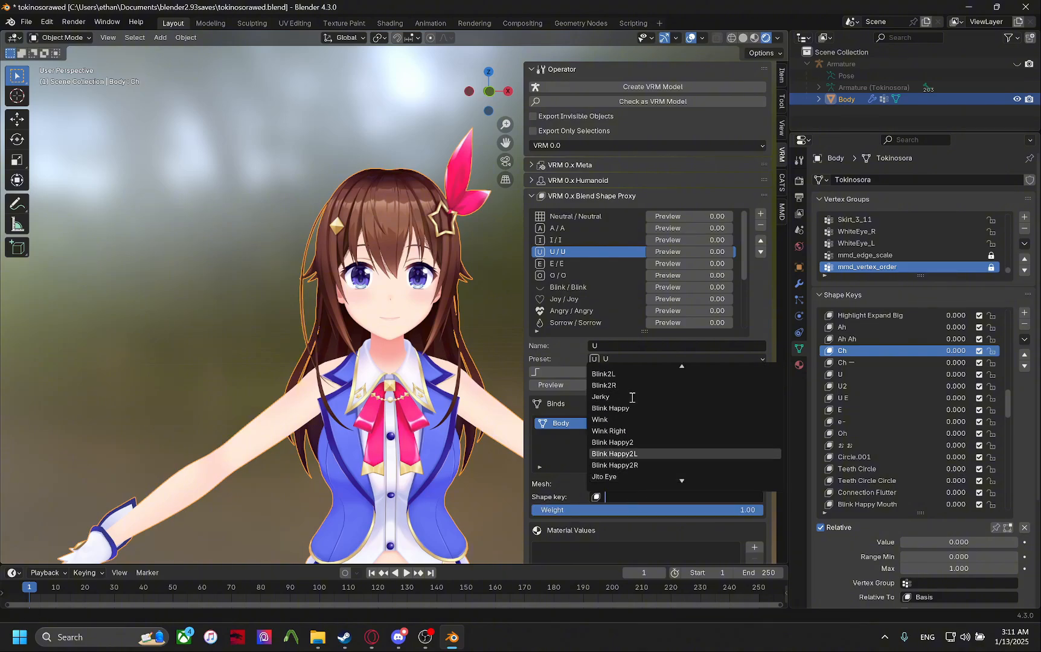
scroll(632, 397, "up", 1)
type("U")
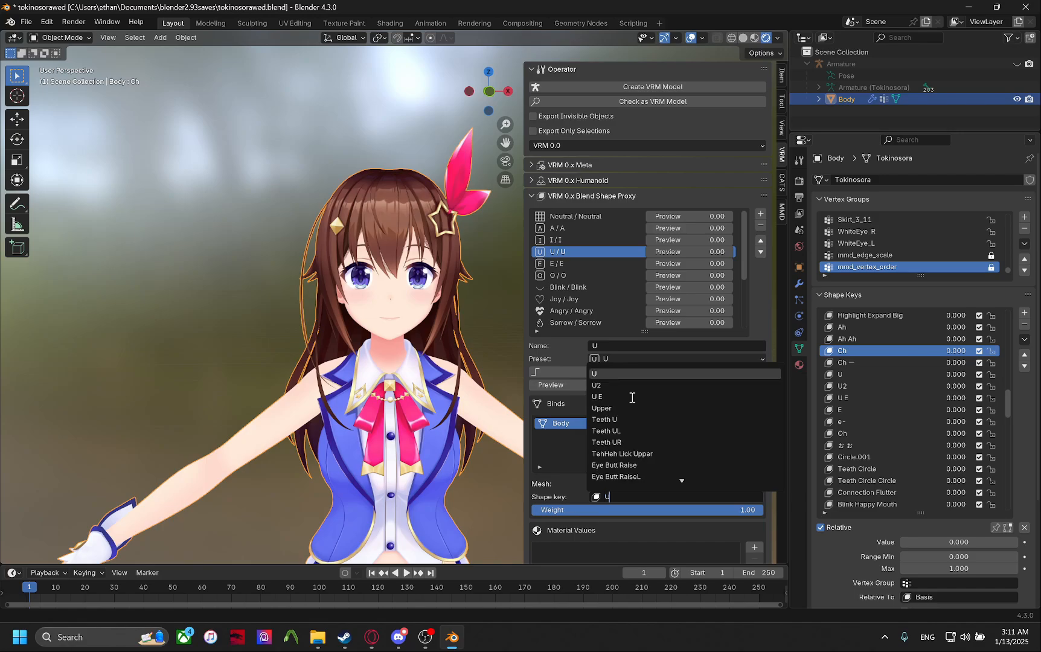
left_click(629, 374)
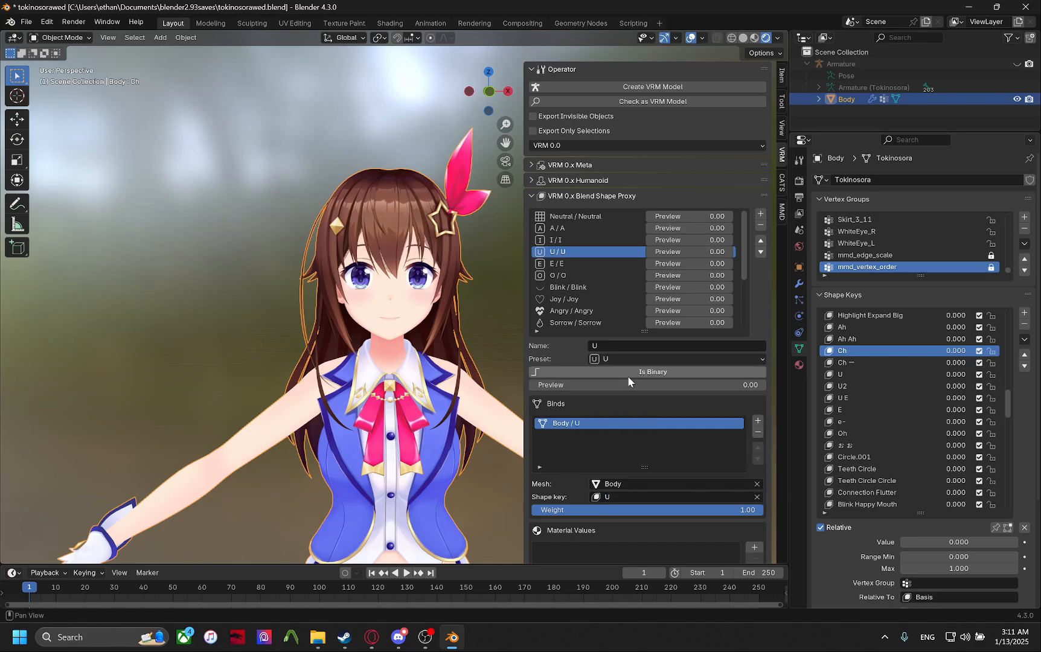
Add a bind to the E blend shape, using the Body mesh and the E shape key.
left_click(580, 263)
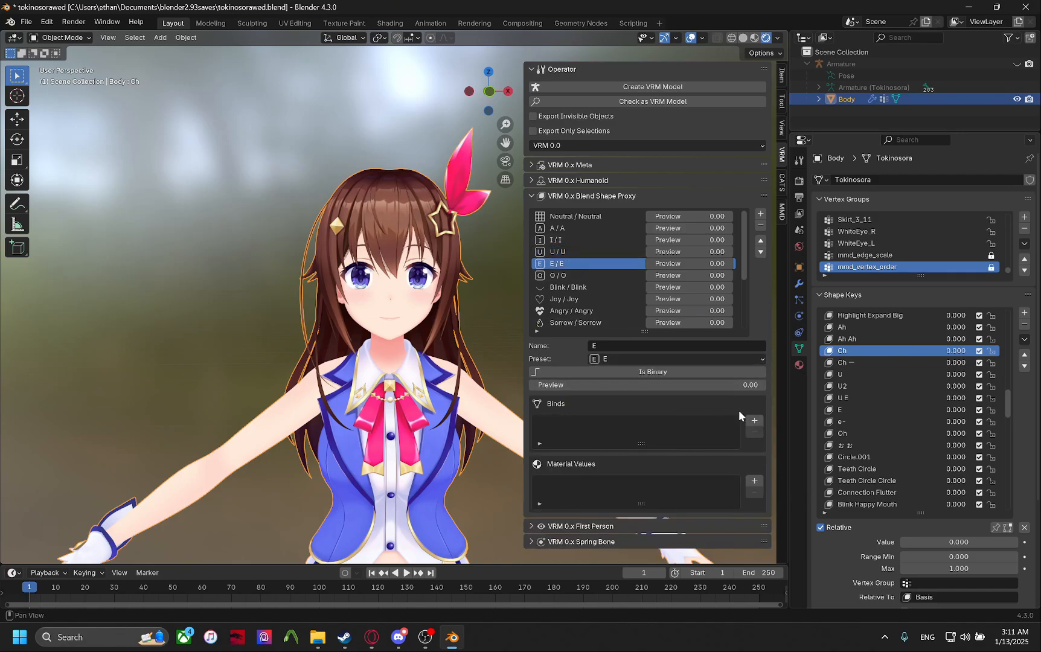
left_click(757, 420)
left_click(644, 484)
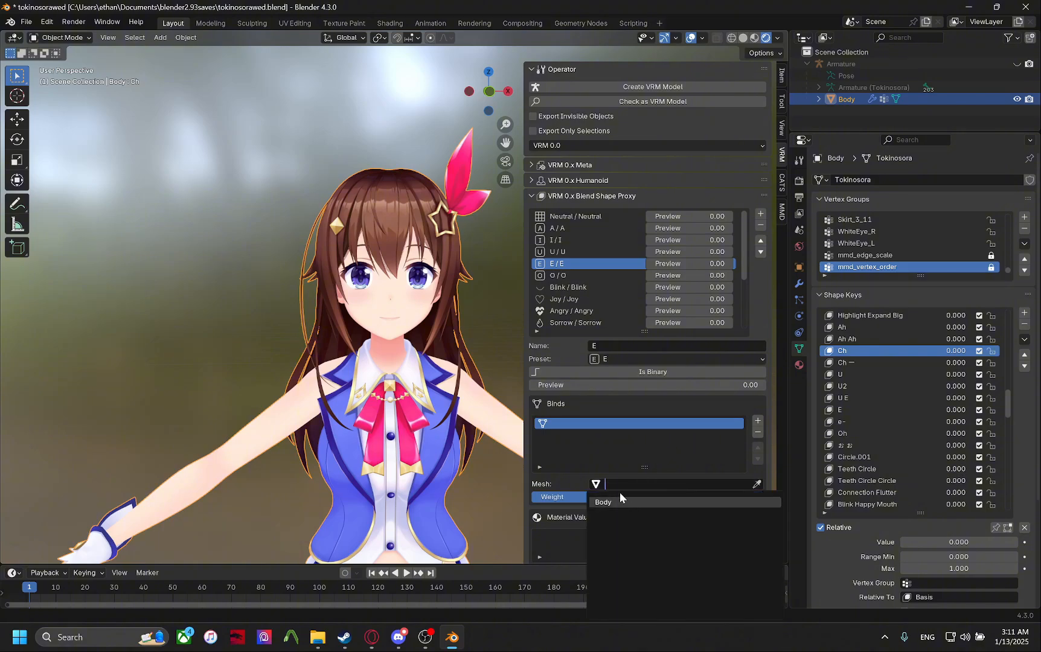
left_click(604, 502)
left_click(622, 496)
type("e")
left_click(616, 379)
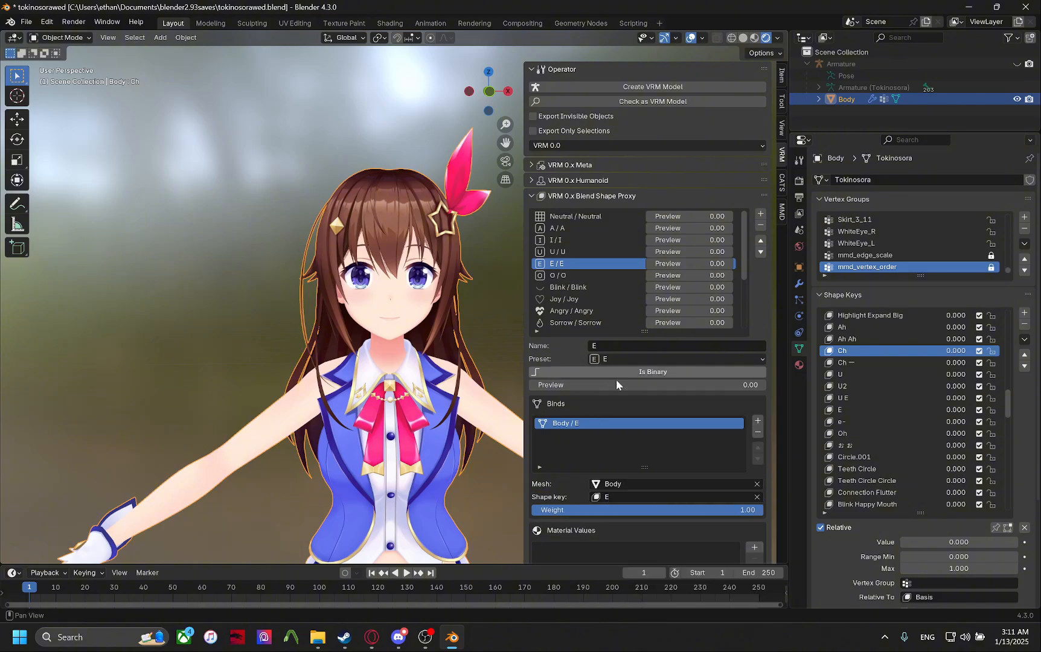
left_click(757, 421)
left_click(758, 433)
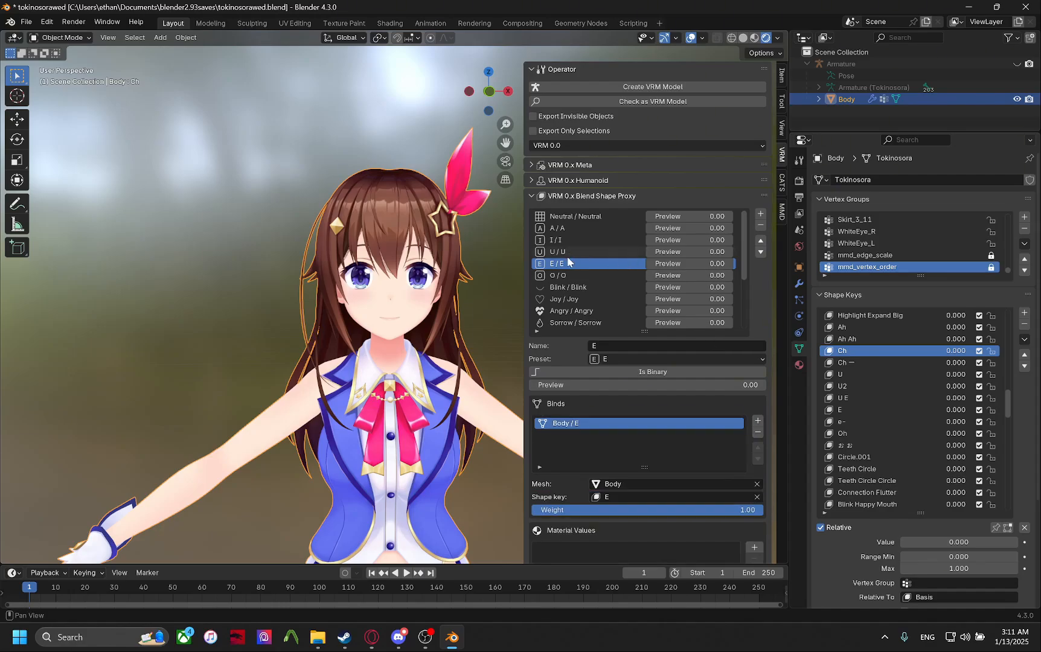
Add a bind to the O blend shape, using the Body mesh and the Oh shape key.
left_click(564, 275)
left_click(753, 421)
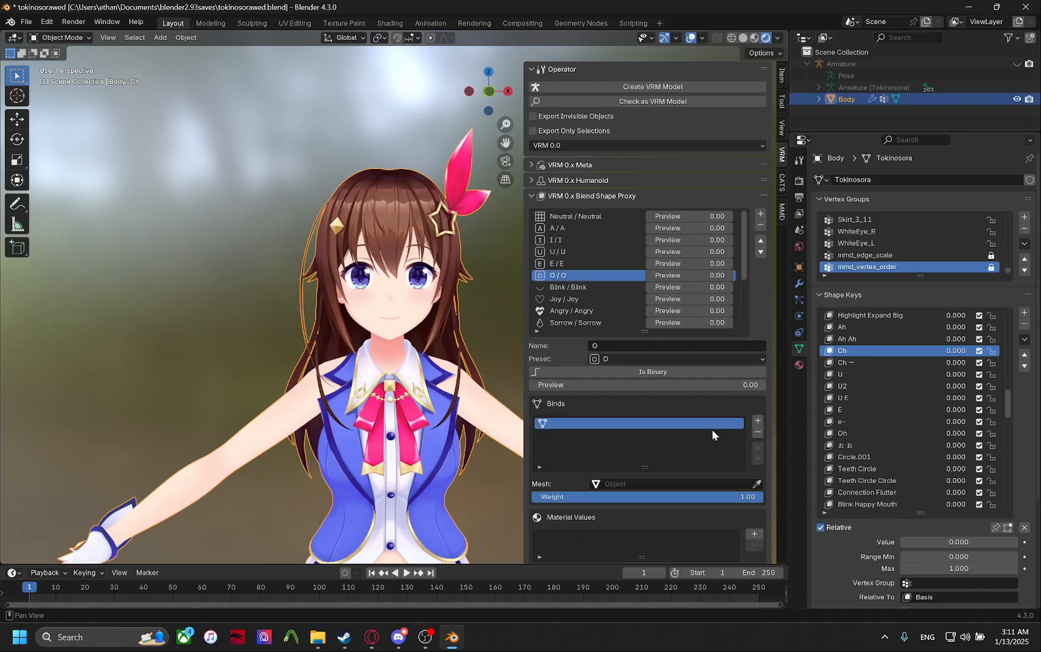
left_click(646, 484)
left_click(638, 501)
left_click(639, 497)
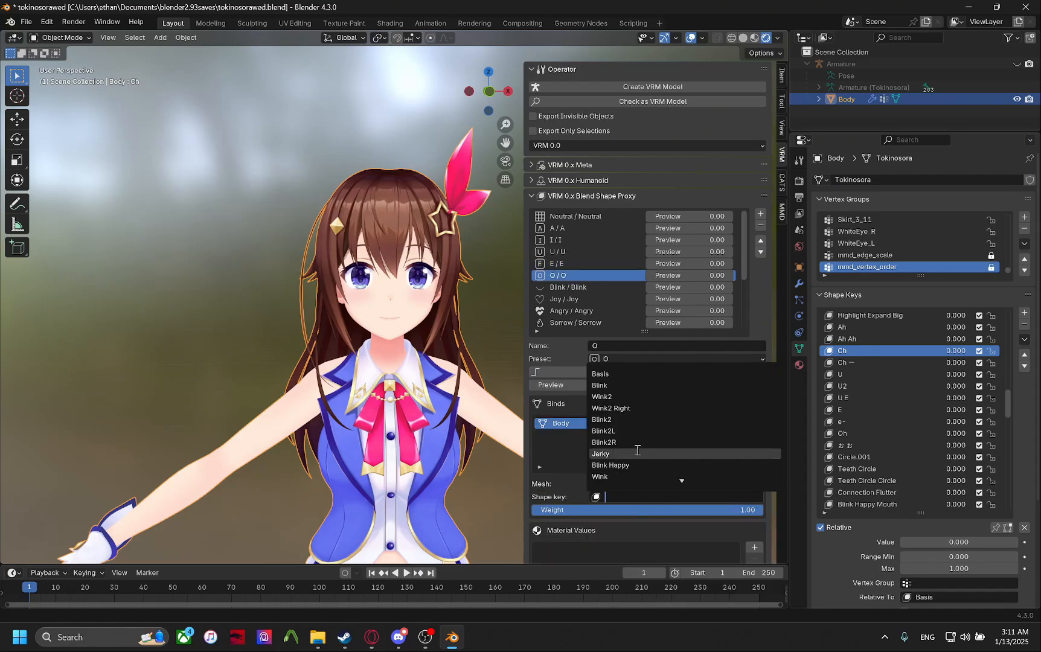
type("o")
left_click(625, 373)
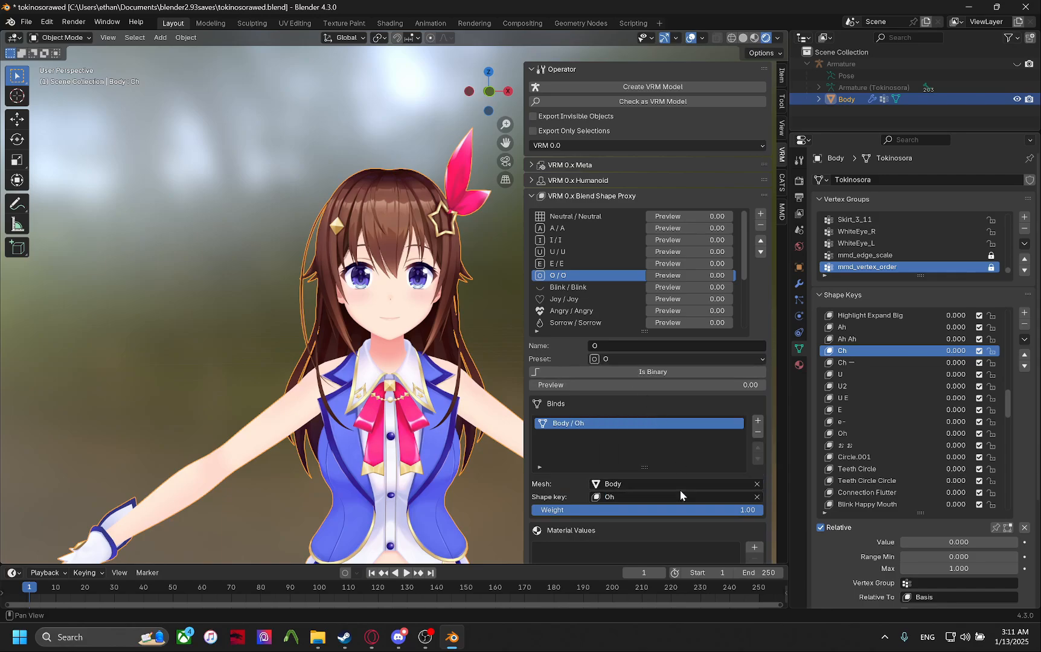
Compare the mouth shapes of the e- and Oh shape keys on the model by temporarily varying their values.
left_click(860, 433)
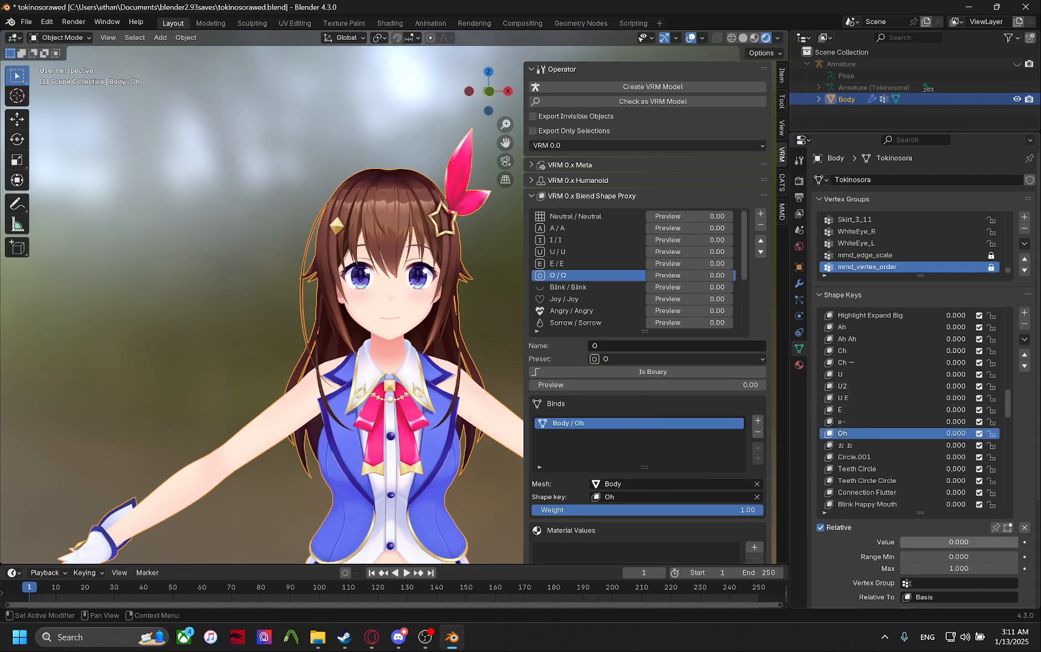
key("ctrl+s")
left_click(855, 422)
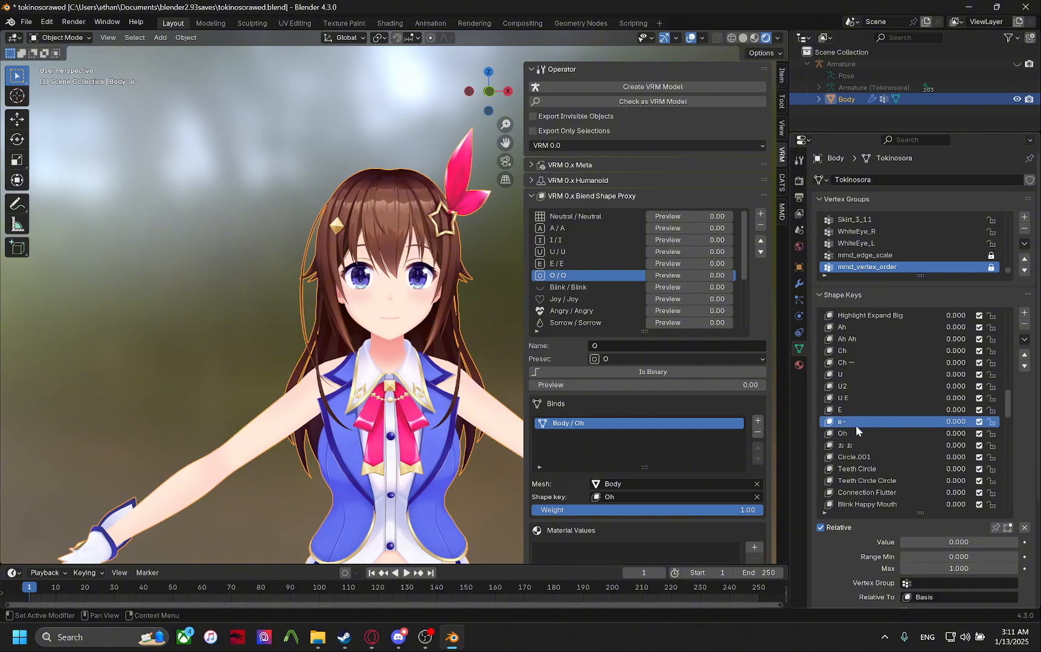
left_click_drag(915, 542, 1020, 542)
left_click(865, 434)
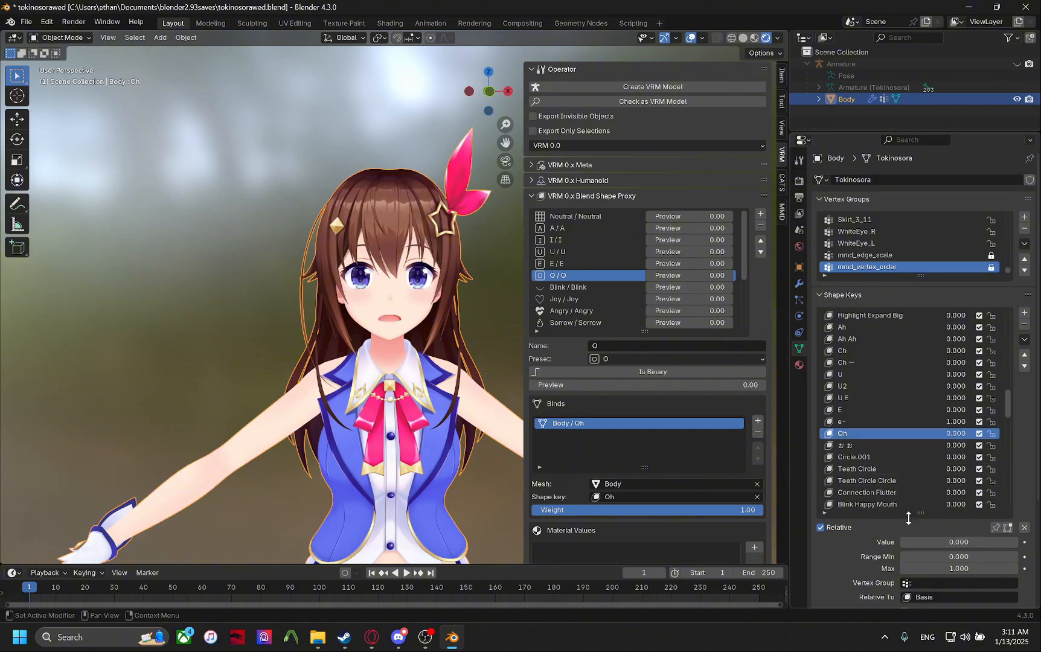
mouse_move(910, 542)
left_mouse_down()
mouse_move(1020, 542)
mouse_move(902, 542)
left_mouse_up()
left_click(902, 422)
Try combining a second bind, using the Body mesh and the Blink2 shape key, with the O blend shape, and remove it.
left_click(758, 421)
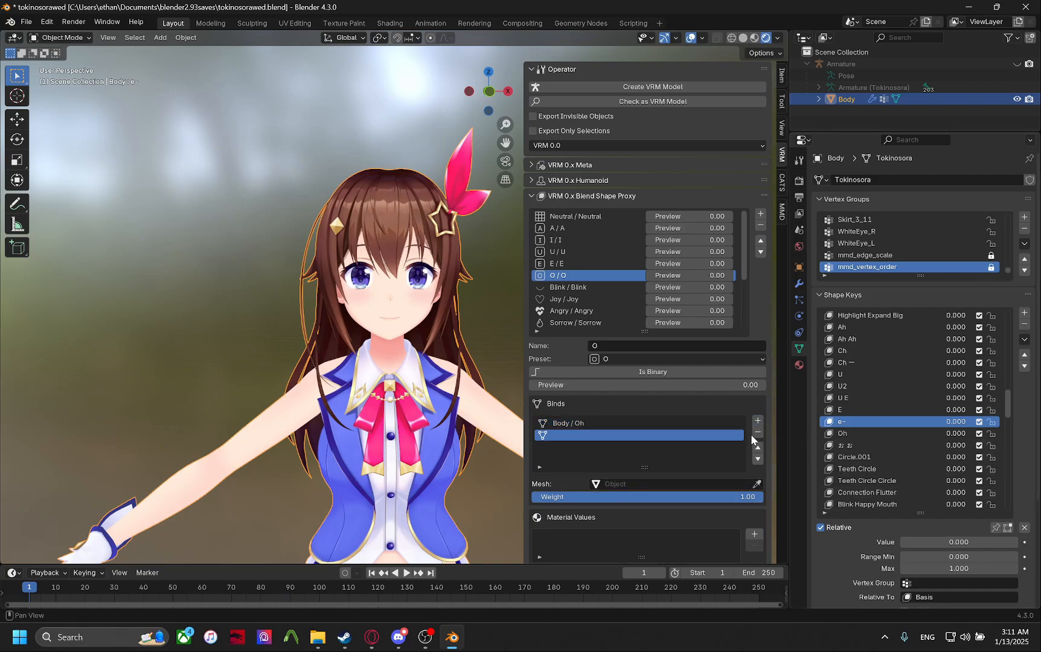
left_click(652, 483)
left_click(632, 505)
left_click(662, 495)
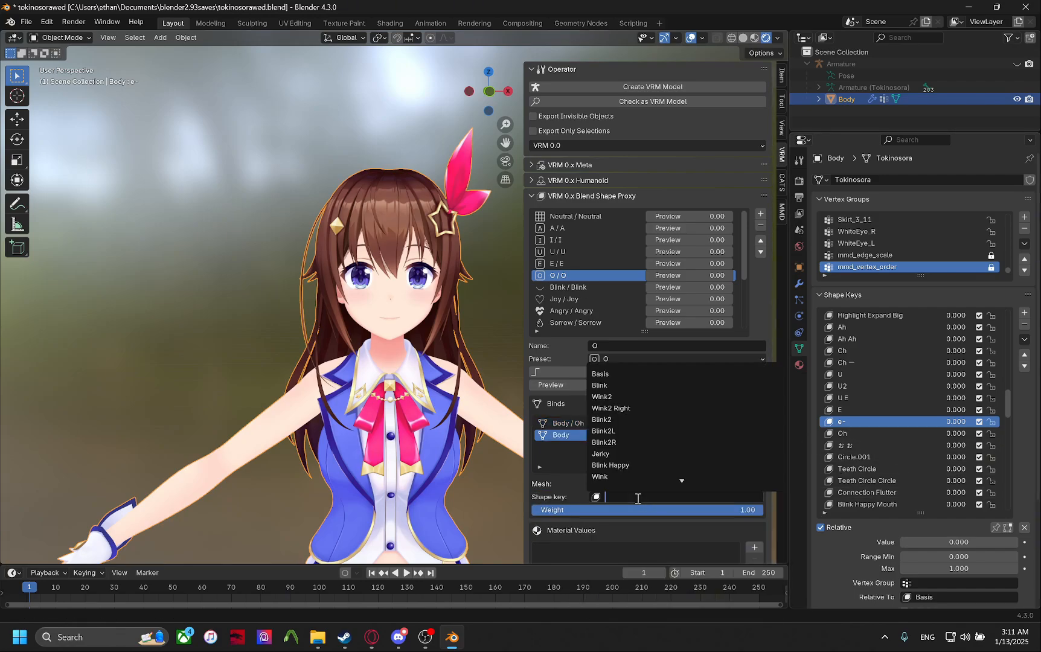
left_click(659, 419)
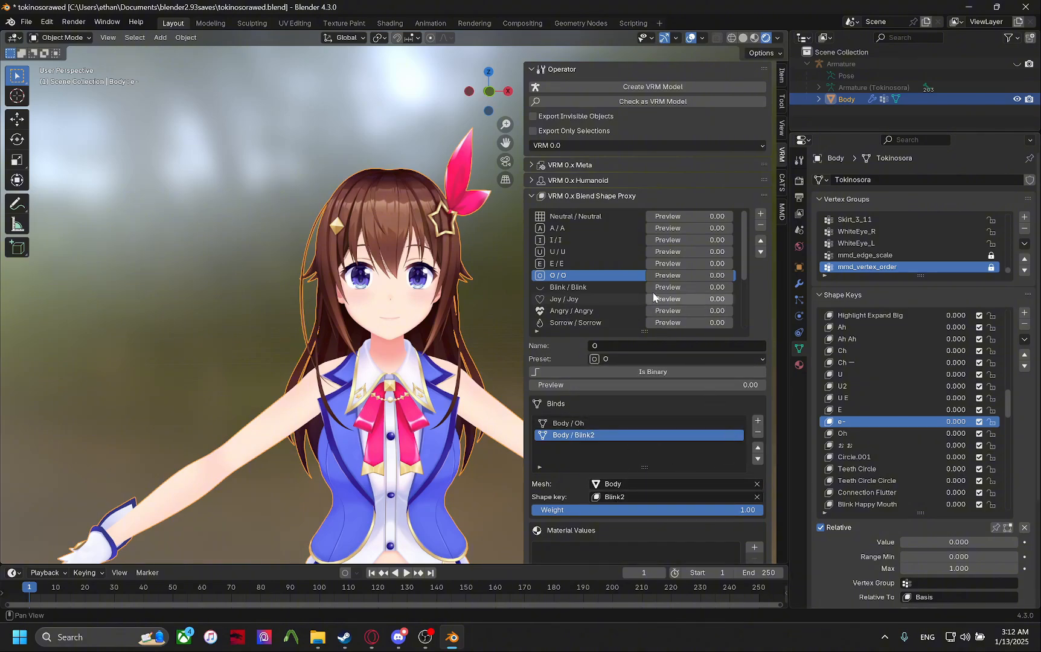
left_click_drag(718, 275, 646, 275)
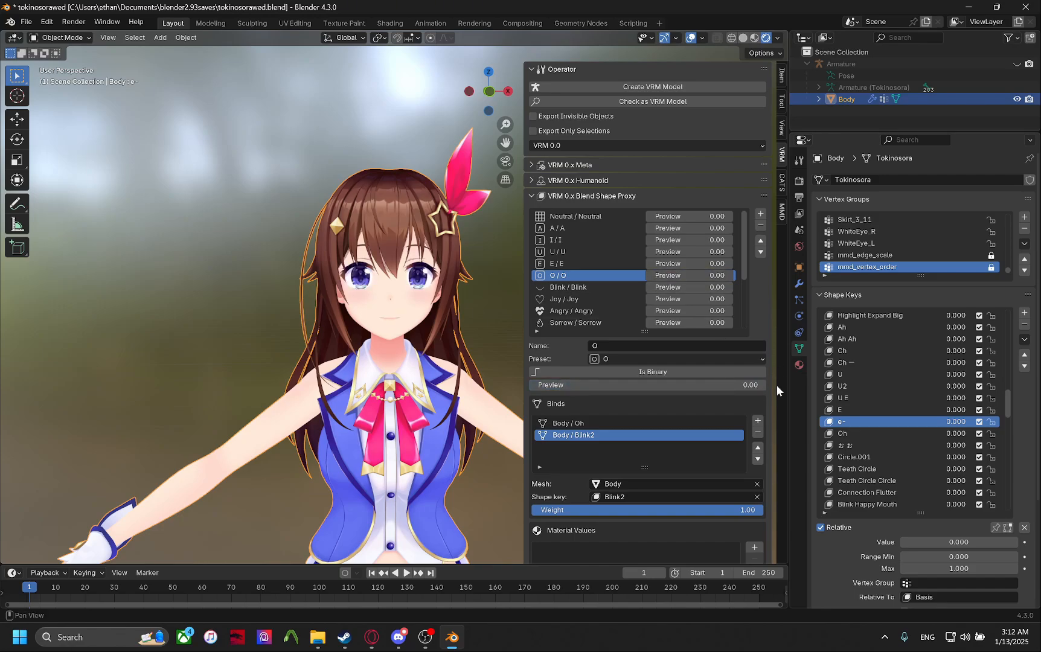
left_click(755, 433)
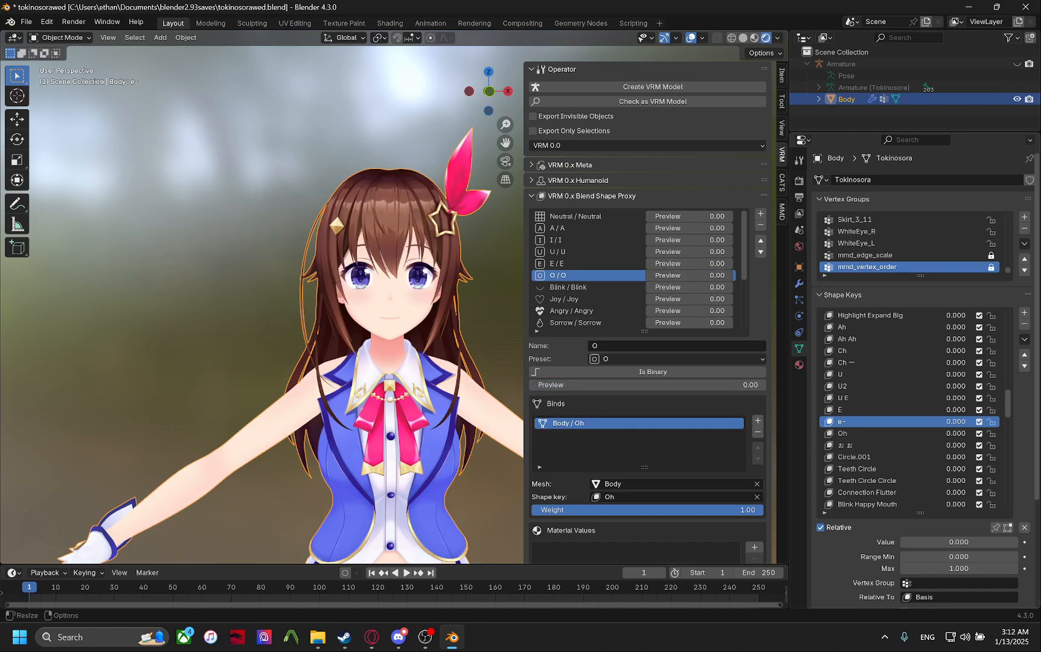
Add a bind to the Blink blend shape, using the Body mesh and the Blink shape key, and save the file.
left_click(569, 287)
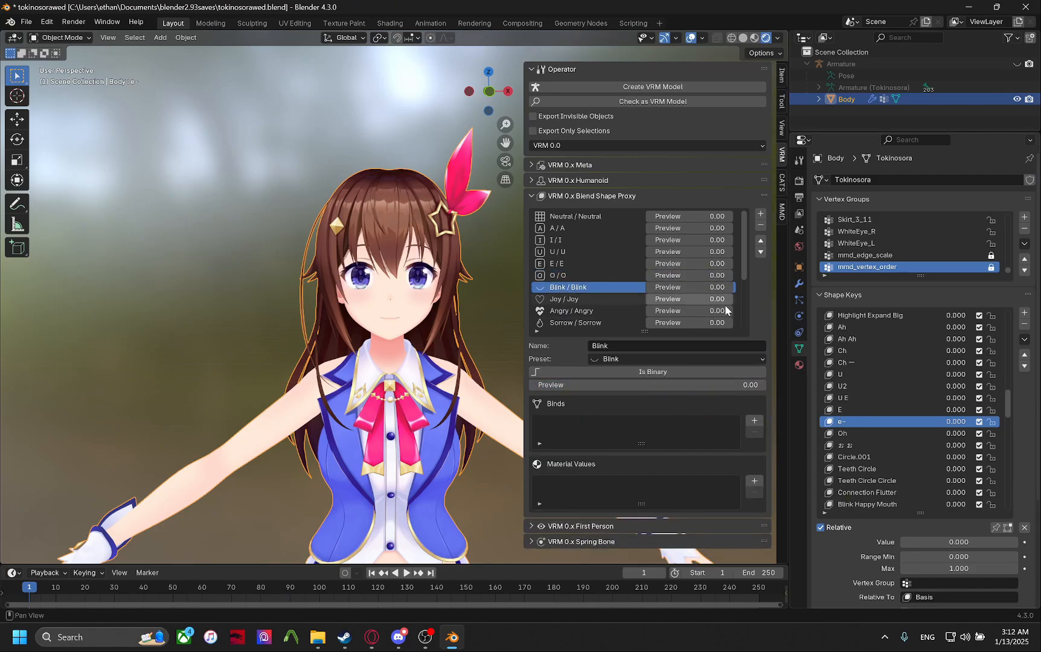
left_click(746, 421)
left_click(650, 481)
type("Bl")
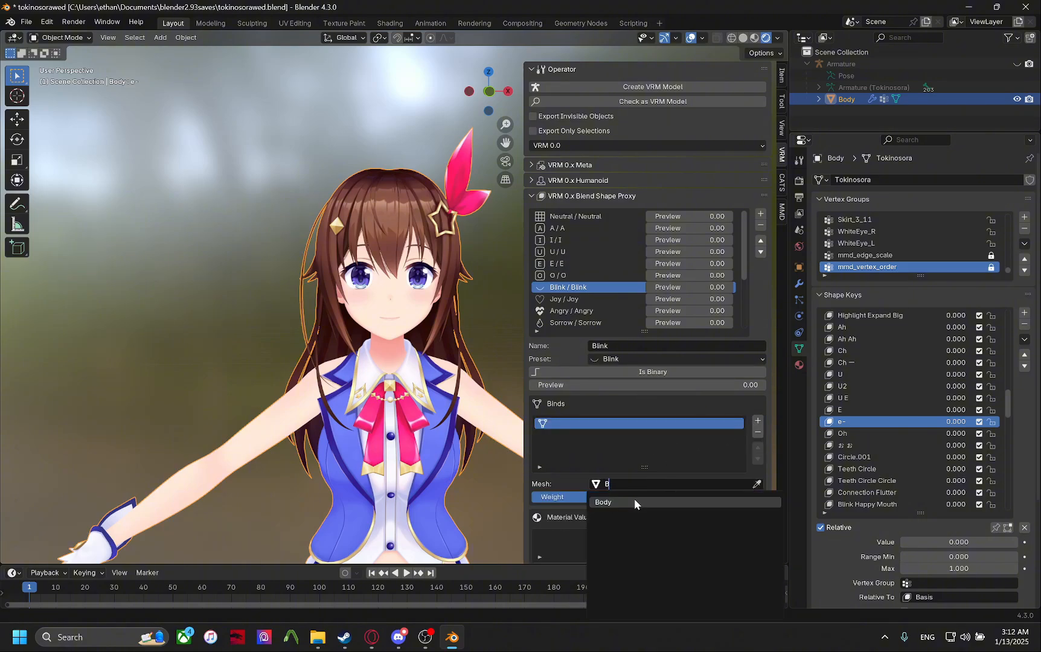
left_click(634, 499)
left_click(632, 496)
type("bl")
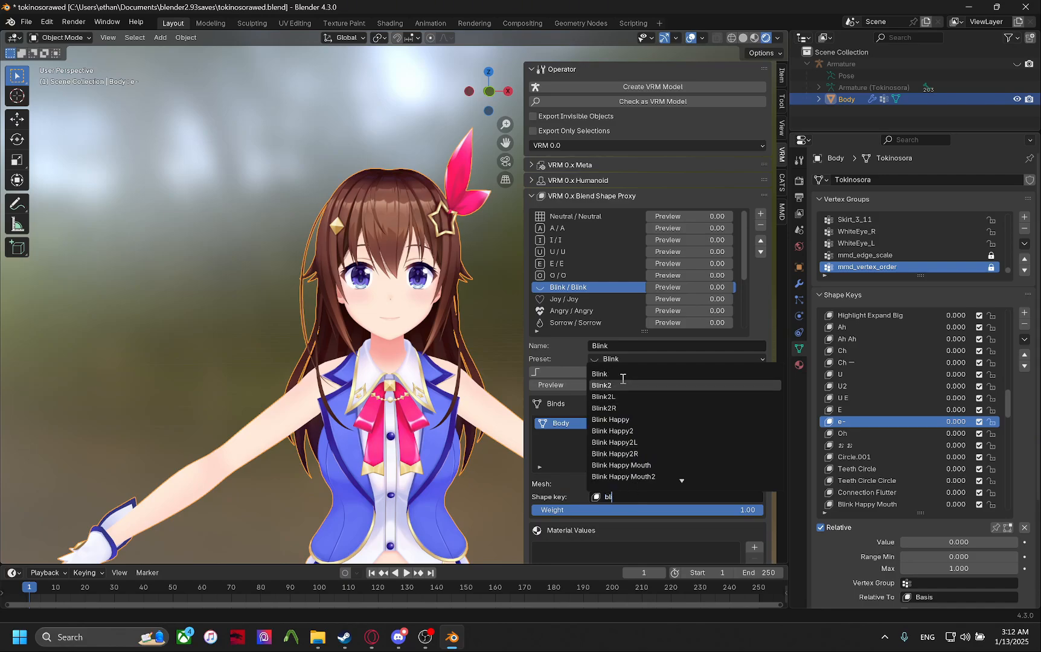
left_click(607, 374)
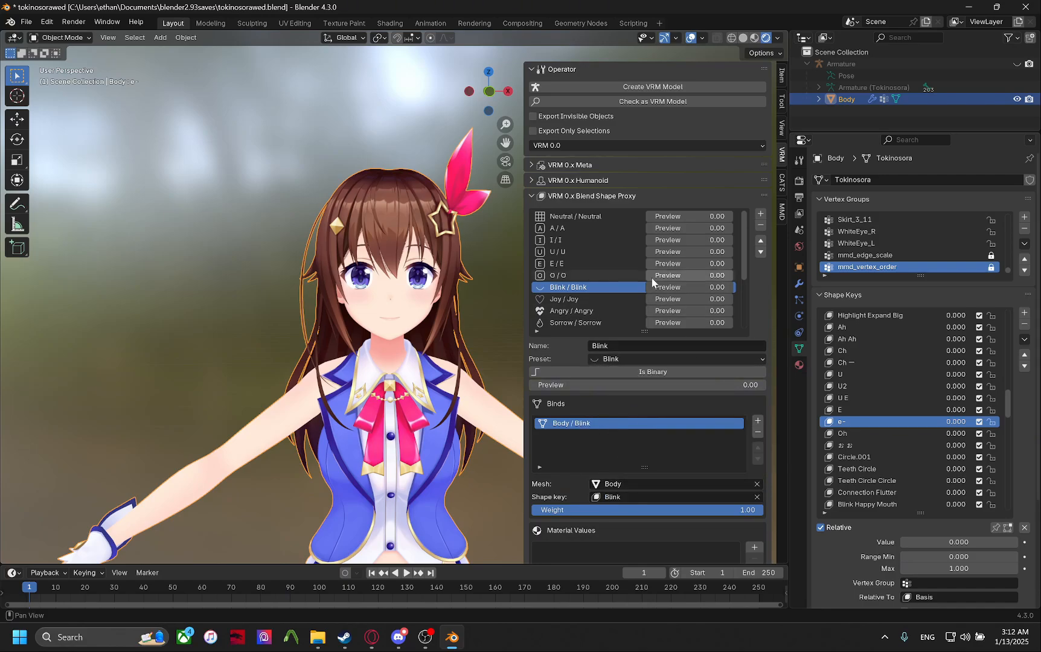
mouse_move(676, 286)
left_mouse_down()
mouse_move(734, 286)
mouse_move(670, 287)
left_mouse_up()
key("ctrl+s")
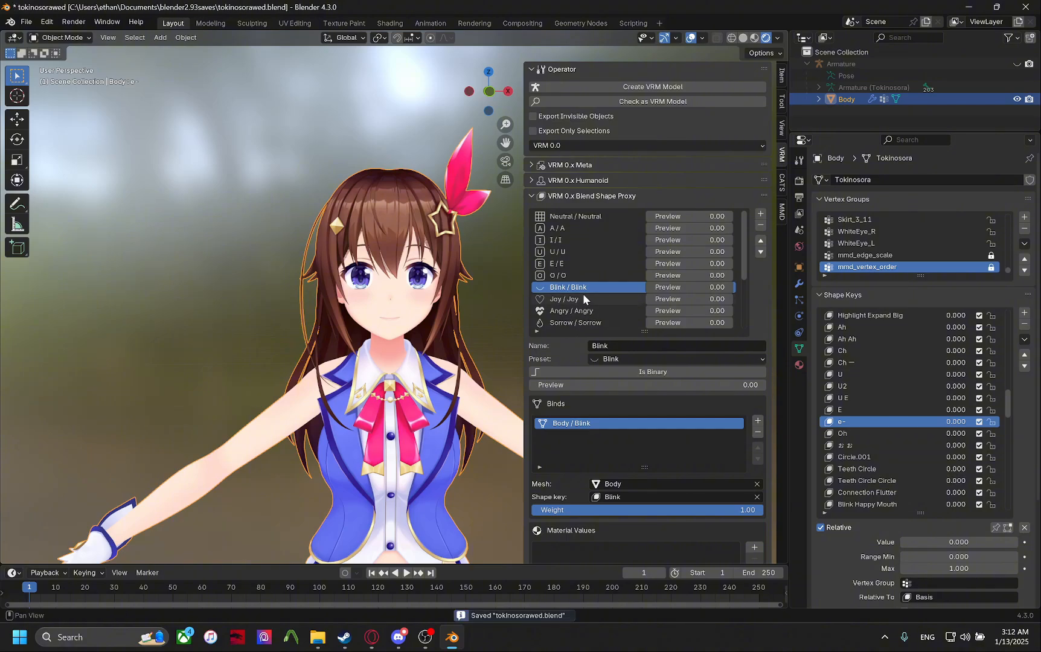
Add a bind to the Joy blend shape and assign the Body mesh to it.
left_click(582, 298)
left_click(757, 421)
left_click(616, 484)
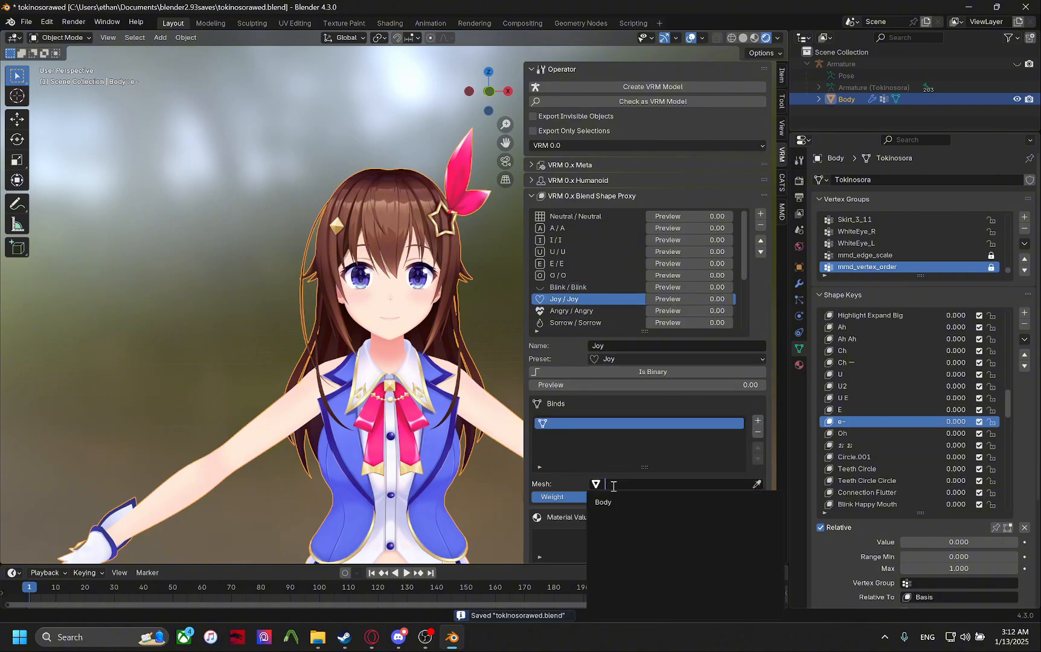
left_click(622, 503)
Try adding a custom blend shape to the end of the proxy list, and remove it.
scroll(565, 279, "down", 5)
scroll(574, 274, "down", 2)
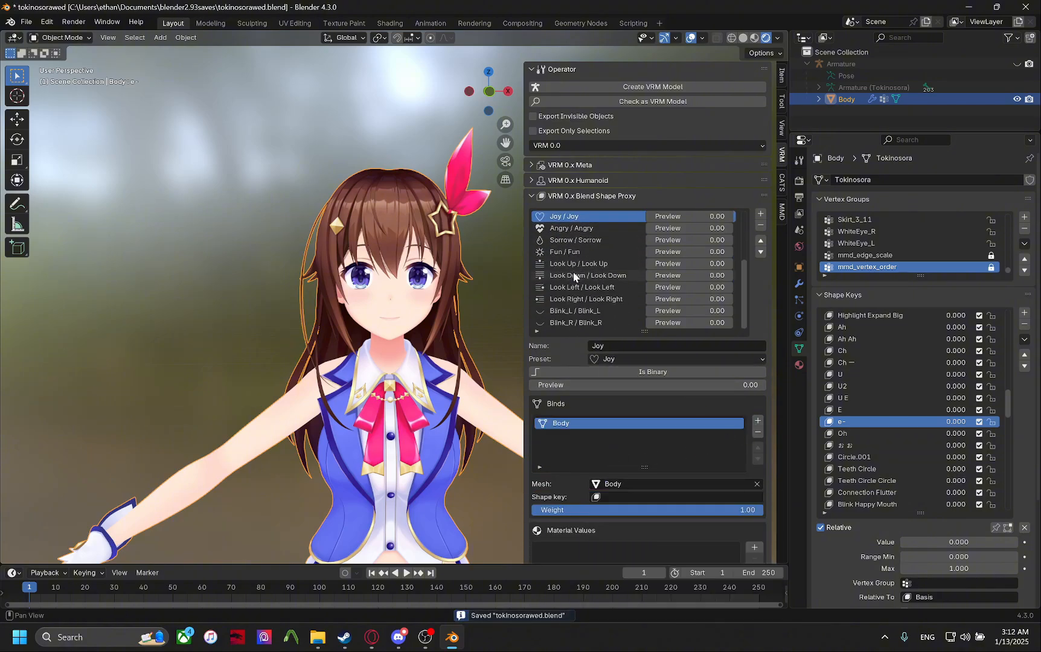
scroll(570, 260, "up", 2)
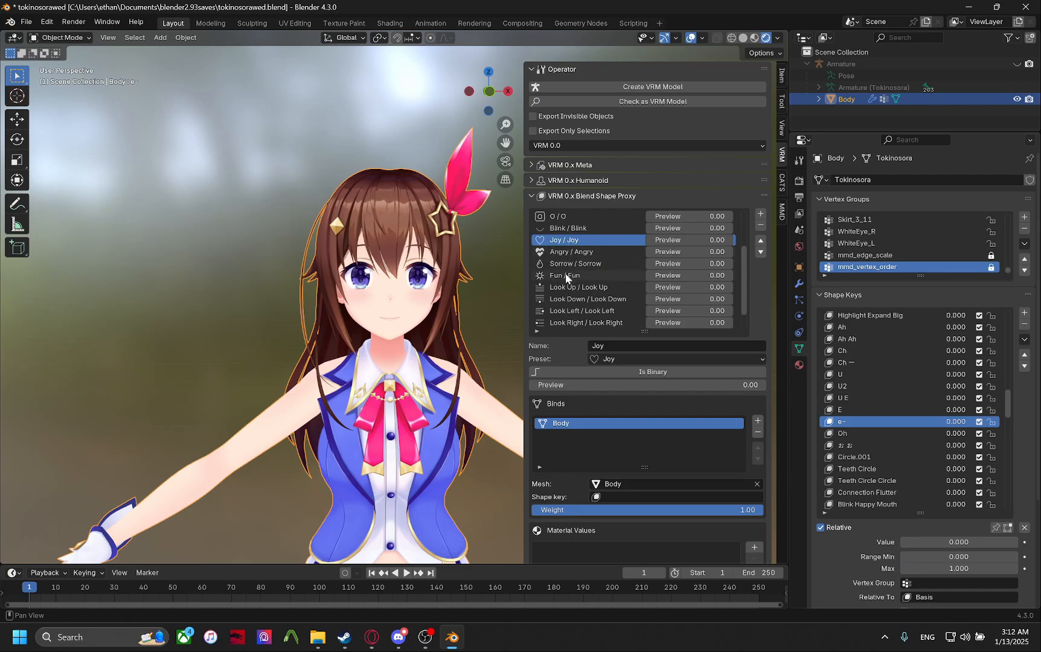
scroll(571, 272, "down", 2)
scroll(570, 266, "up", 2)
scroll(578, 256, "up", 2)
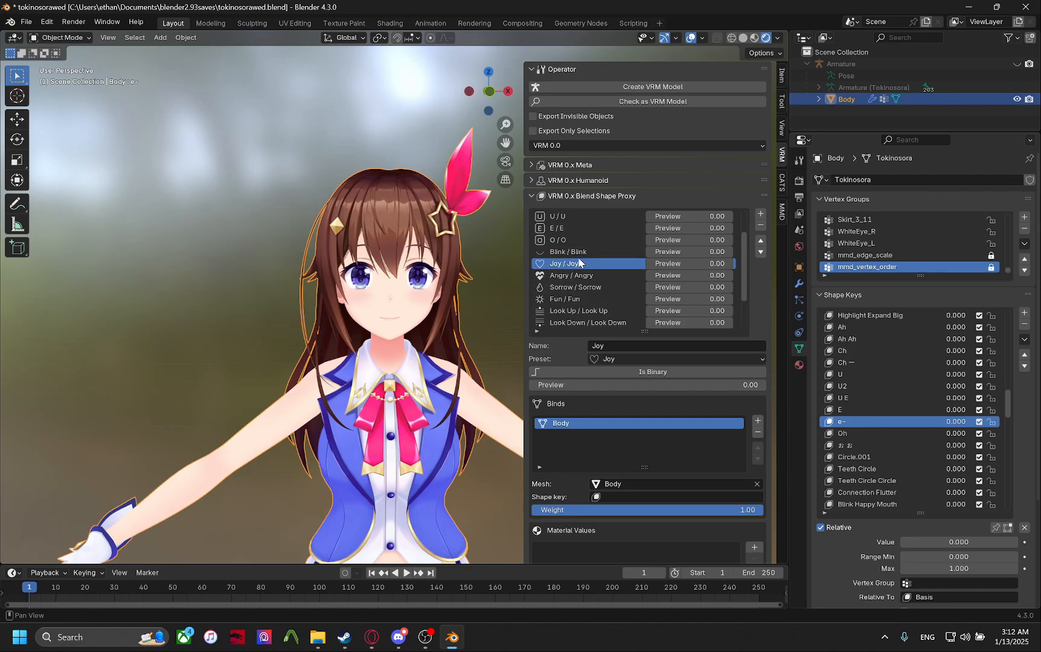
left_click(760, 214)
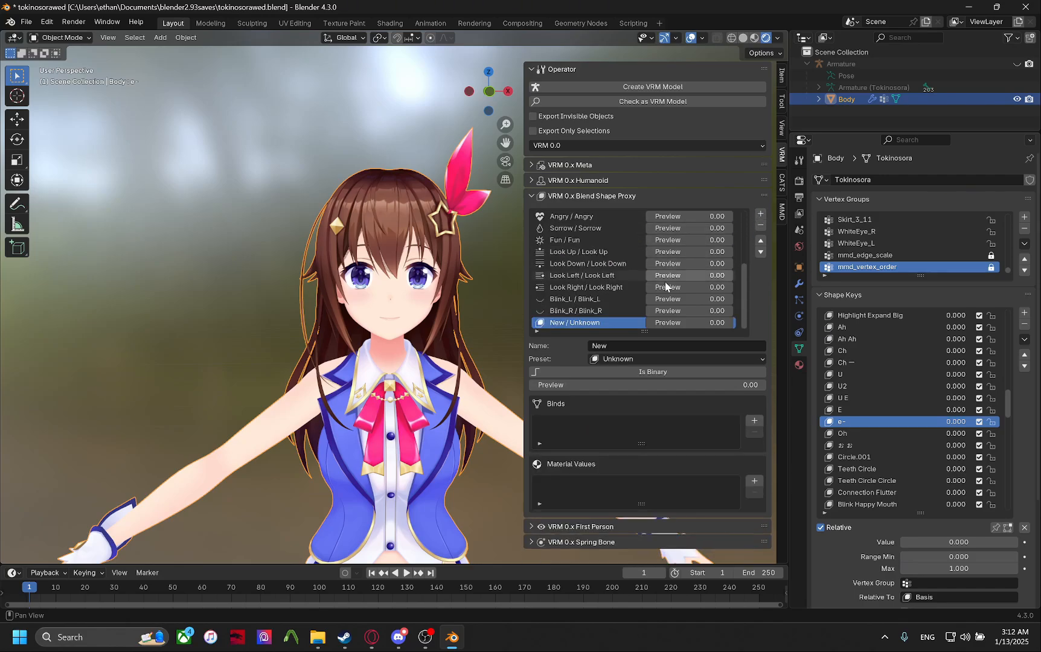
left_click(613, 358)
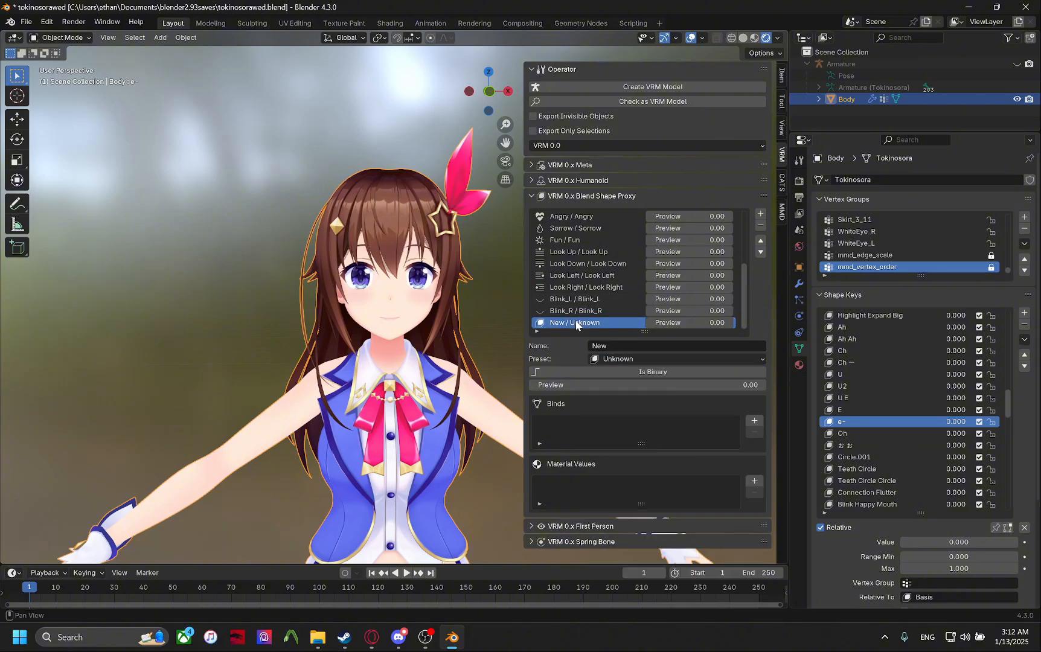
left_click(761, 229)
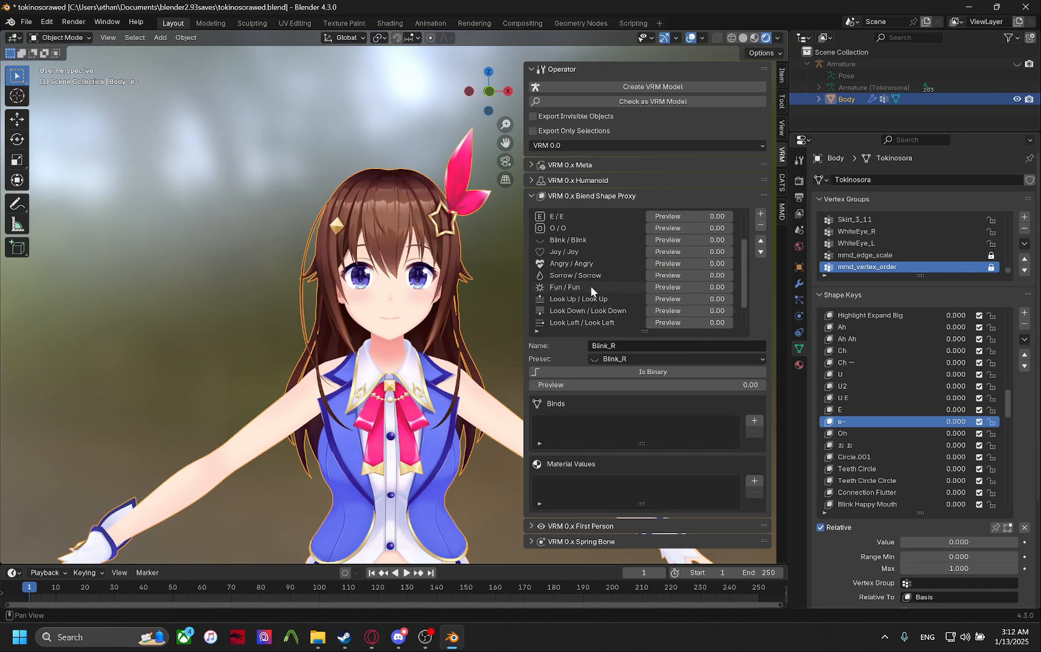
With the Joy blend shape selected, solo the active shape key and examine the expressions from e- to TehHeh Lick Upper on the face.
scroll(584, 277, "up", 3)
left_click(583, 264)
left_click(584, 252)
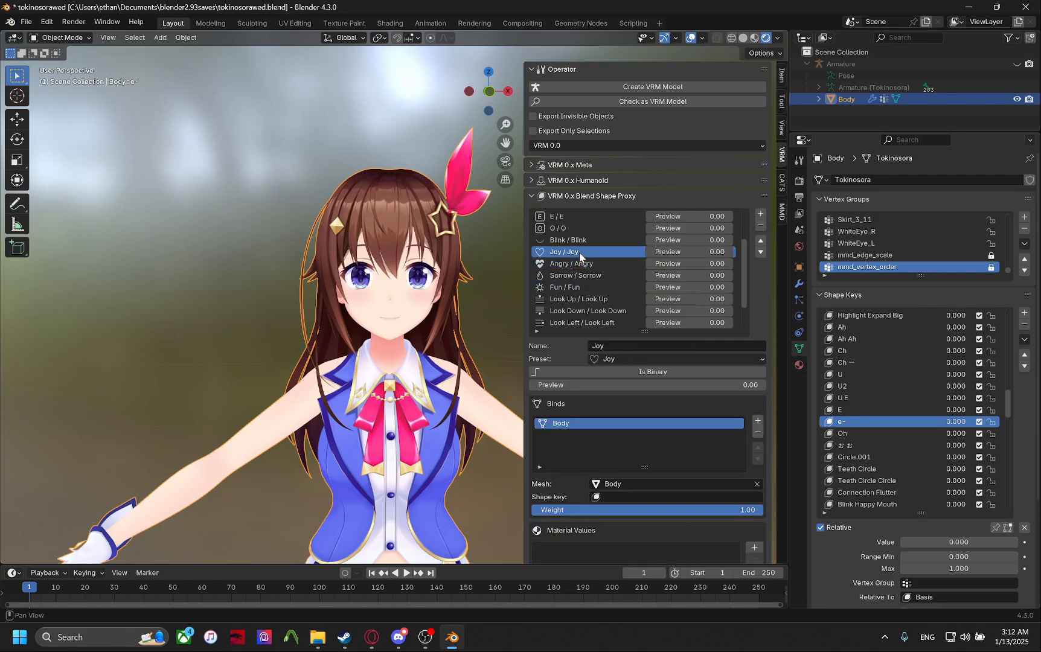
scroll(905, 410, "down", 3)
scroll(906, 399, "down", 2)
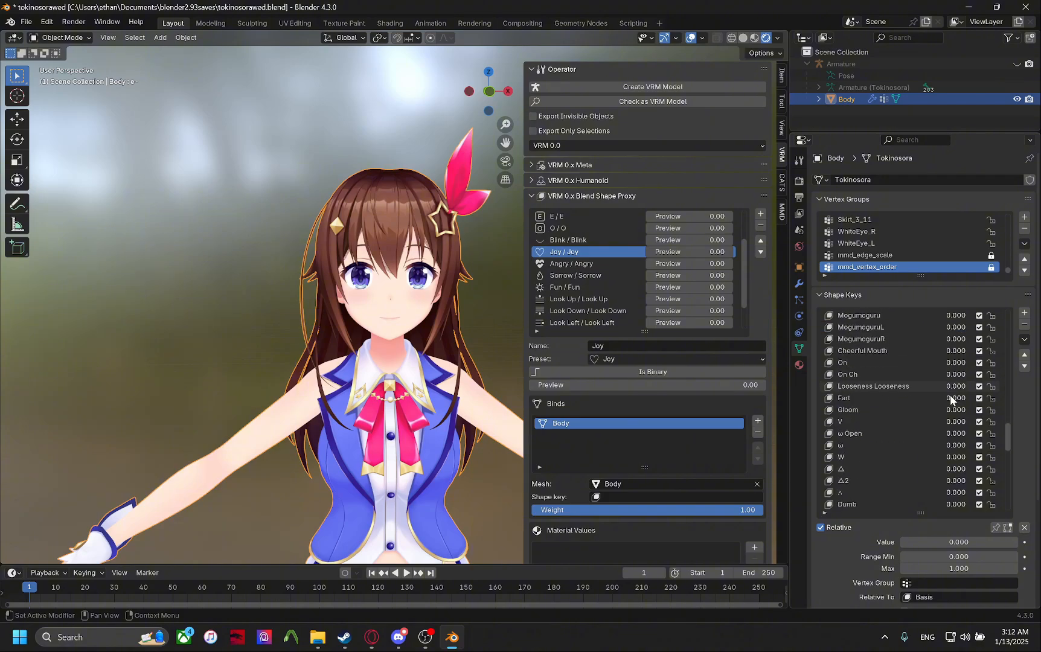
scroll(911, 390, "up", 2)
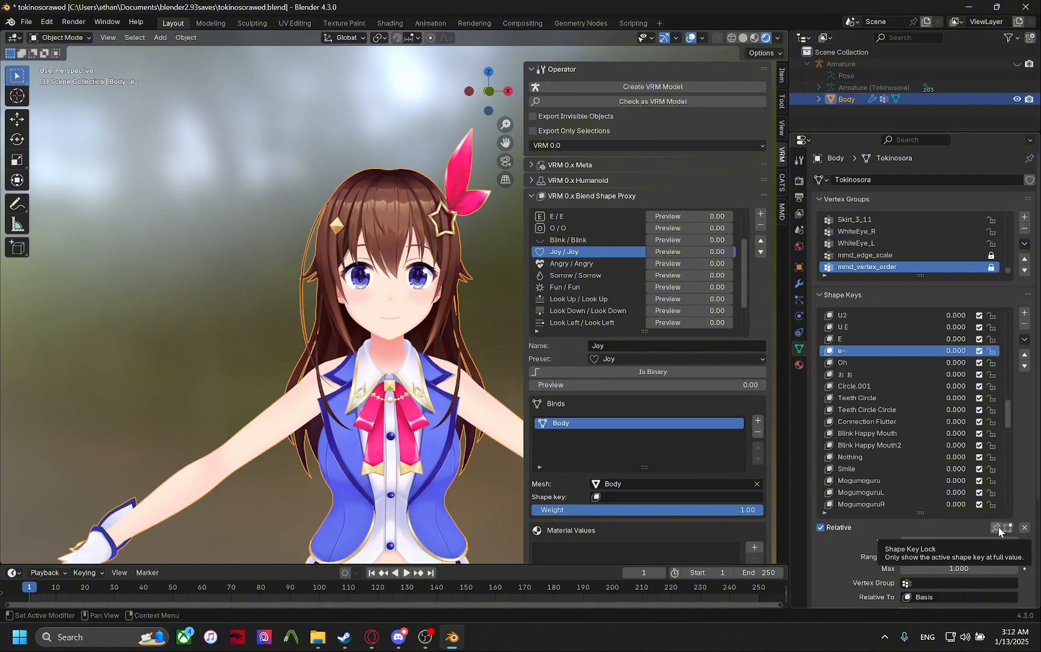
left_click(996, 527)
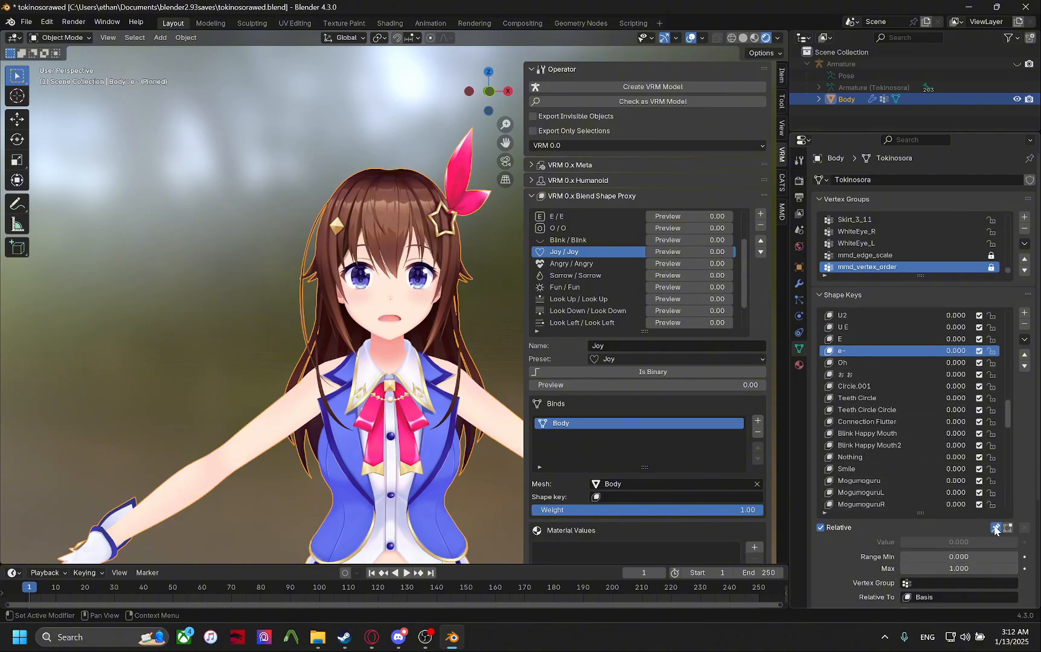
scroll(853, 353, "down", 20, "ctrl")
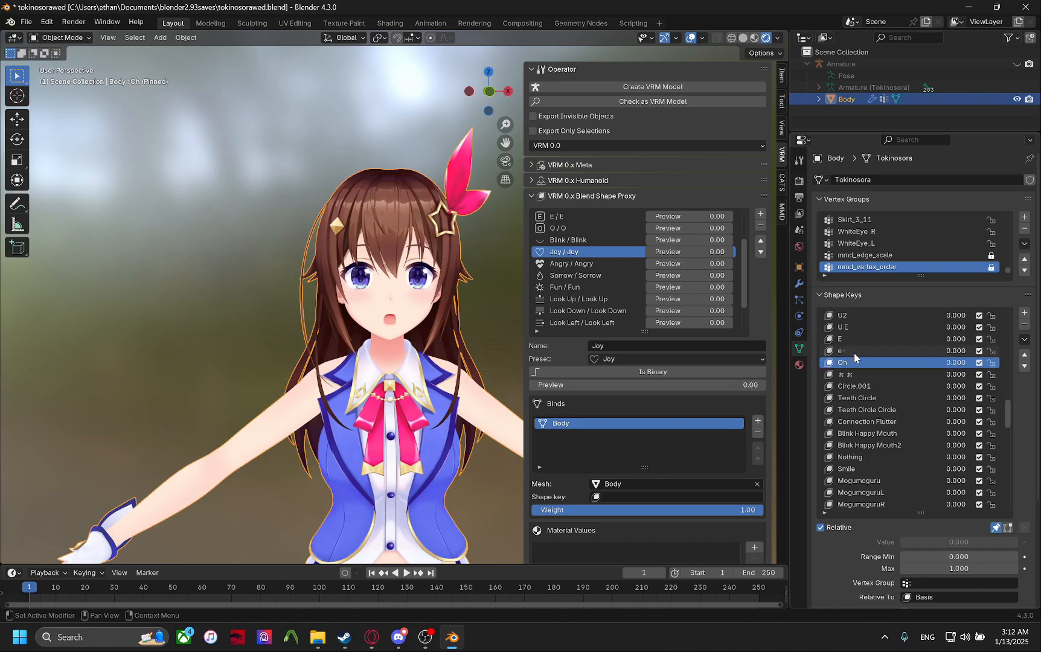
scroll(854, 354, "down", 9, "ctrl")
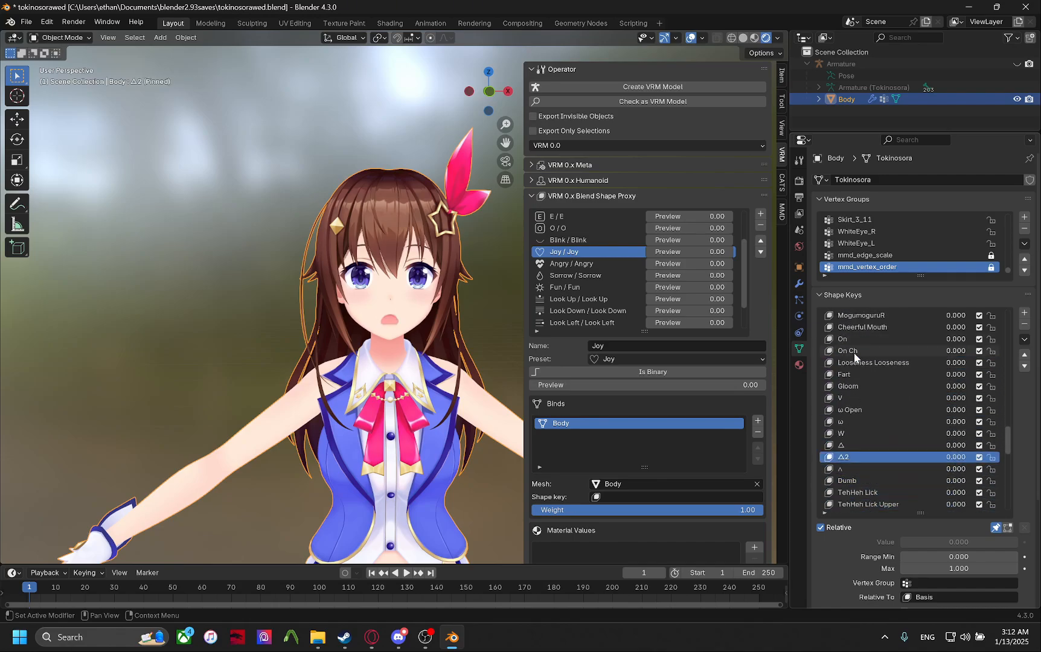
scroll(854, 353, "up", 1, "ctrl")
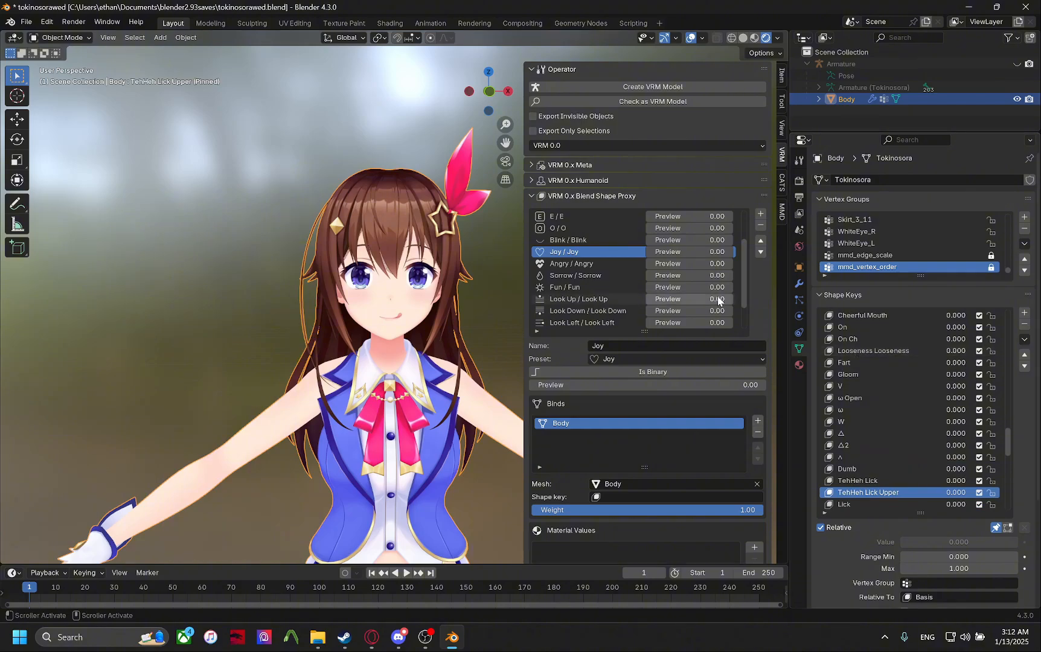
scroll(664, 289, "down", 3)
scroll(566, 272, "up", 2)
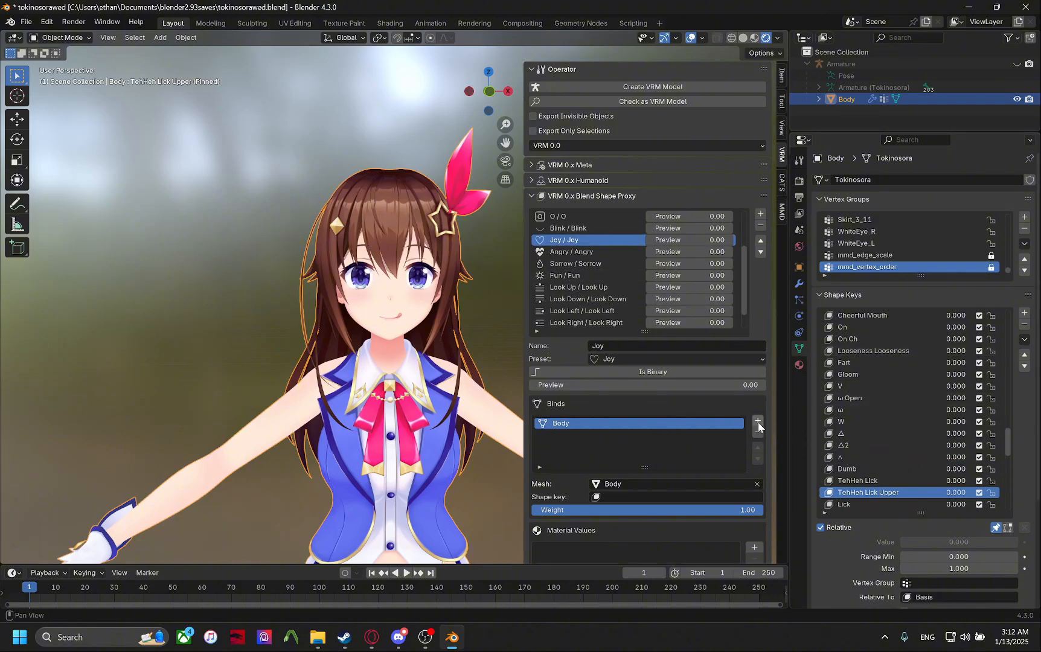
Set the Joy bind's shape key to TehHeh Lick Upper and add a second bind to the Joy blend shape.
left_click(659, 496)
scroll(890, 480, "up", 2, "ctrl")
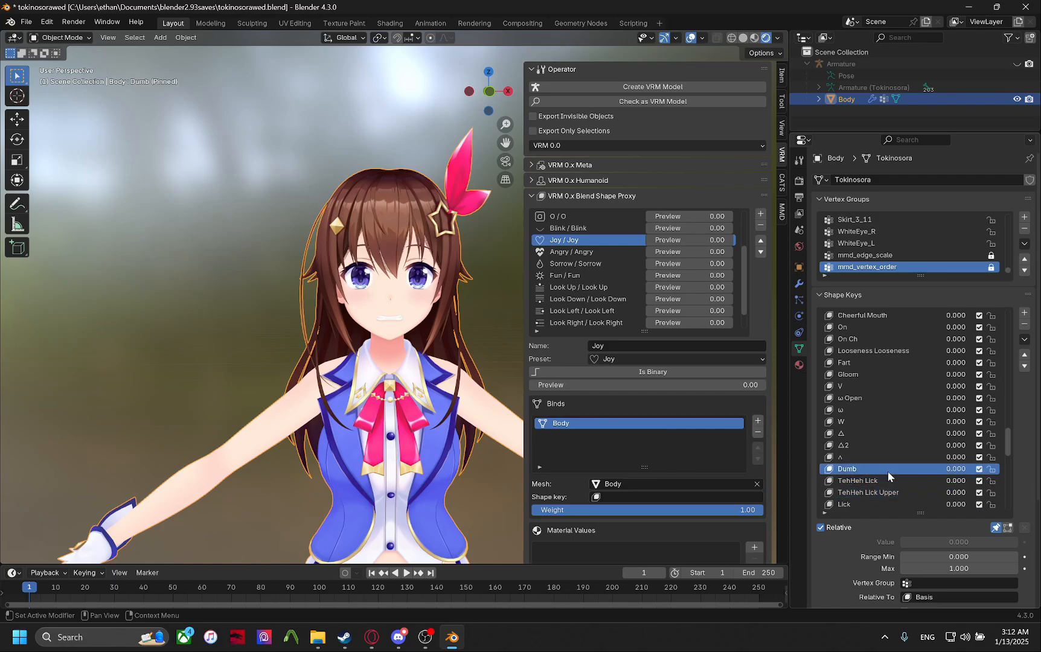
scroll(887, 471, "down", 6)
left_click(881, 423)
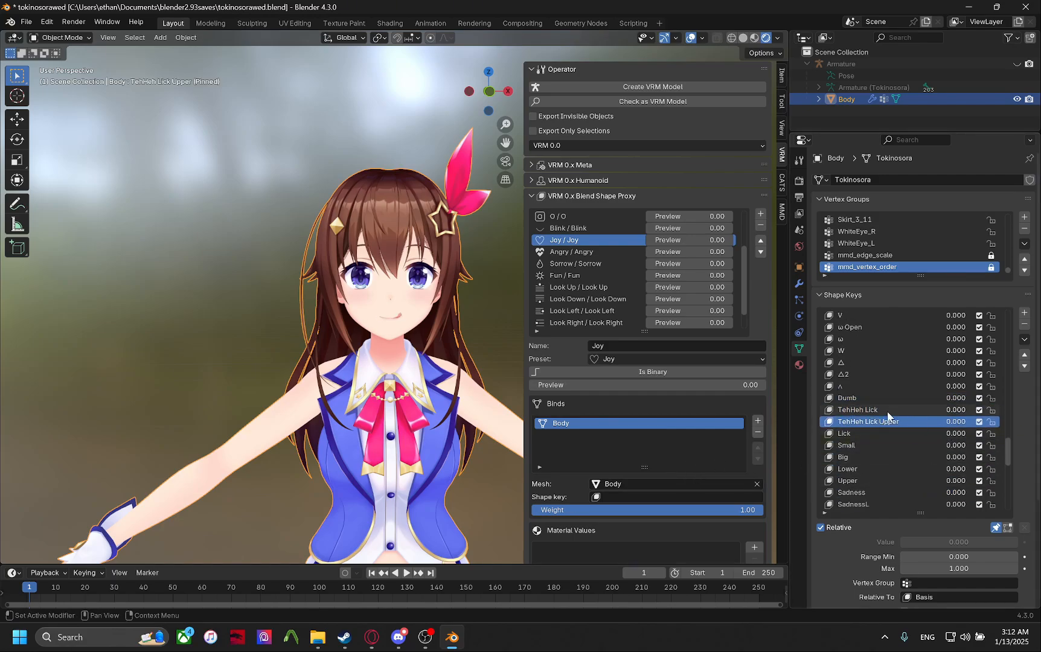
left_click(609, 496)
type("te")
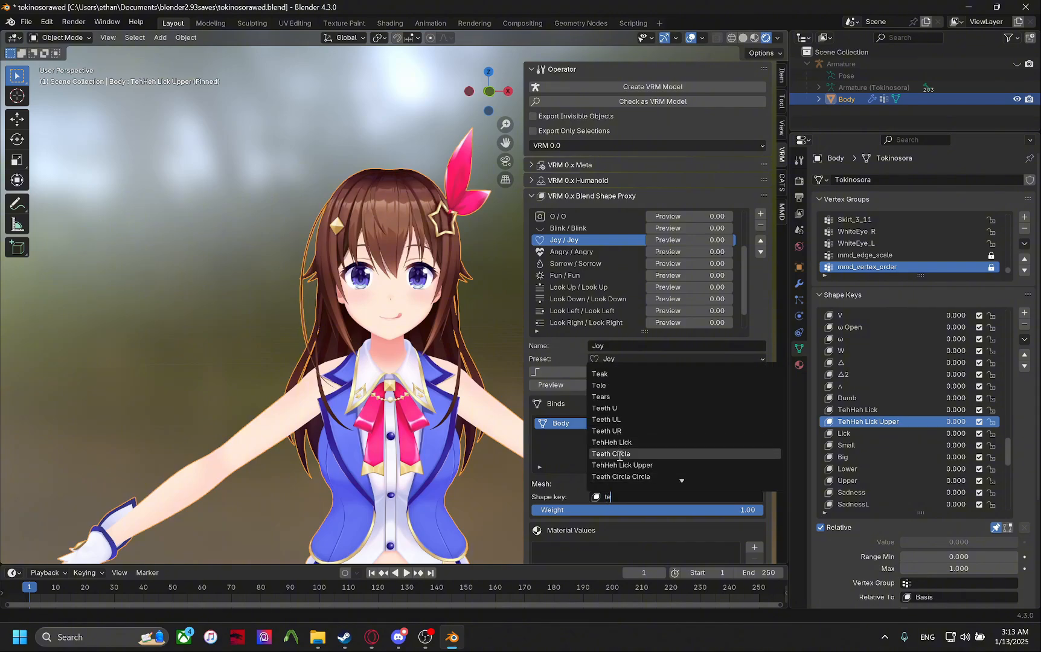
left_click(625, 465)
left_click(757, 421)
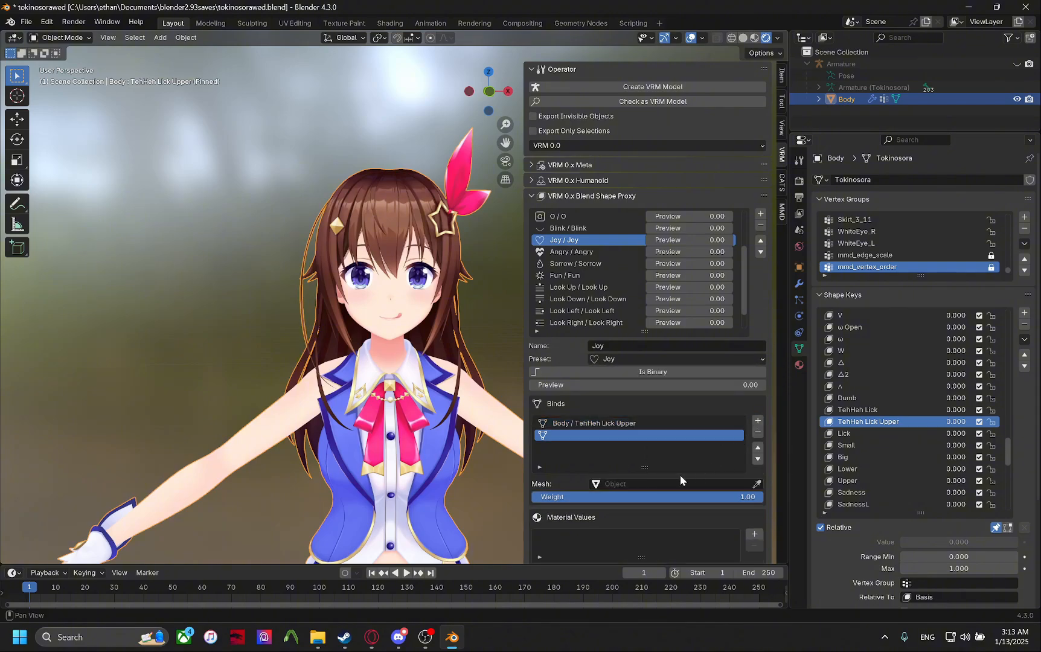
Examine the soloed expressions from Big to Ma Flutter TaR and the pupil shapes from Pupil Erasure to Pupil Guru on the face.
left_click(863, 457)
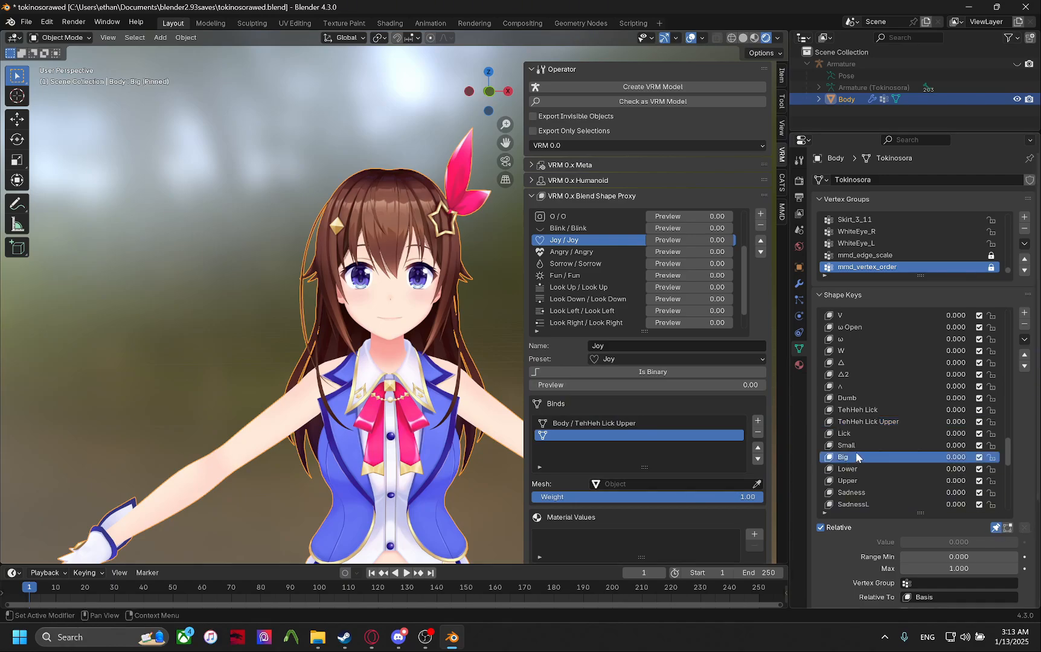
scroll(861, 447, "down", 8, "ctrl")
scroll(862, 448, "down", 11, "ctrl")
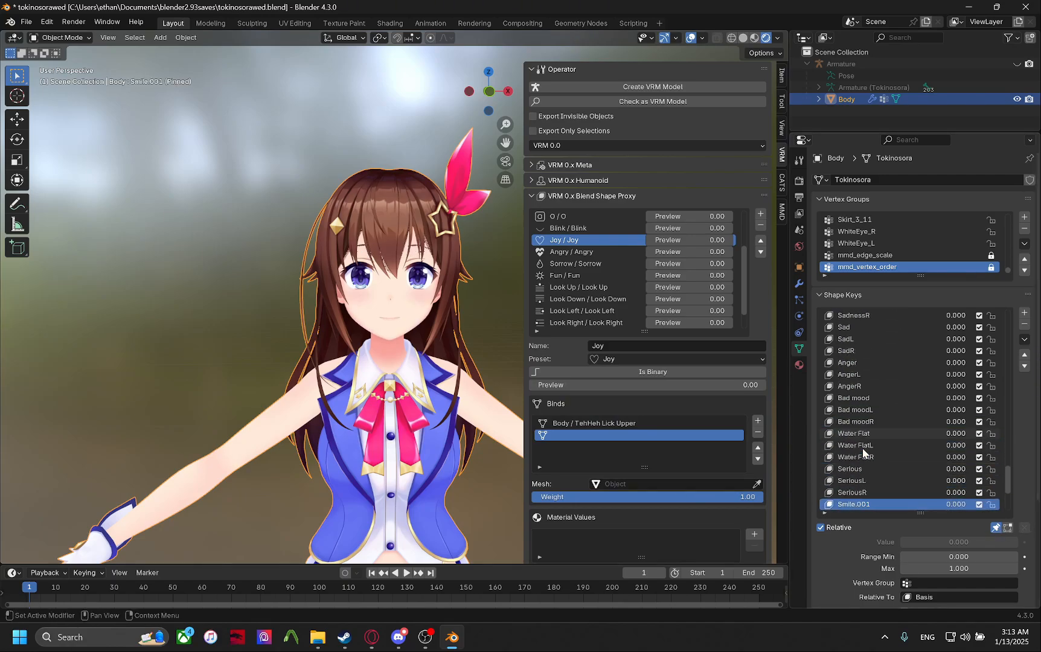
scroll(862, 448, "down", 6, "ctrl")
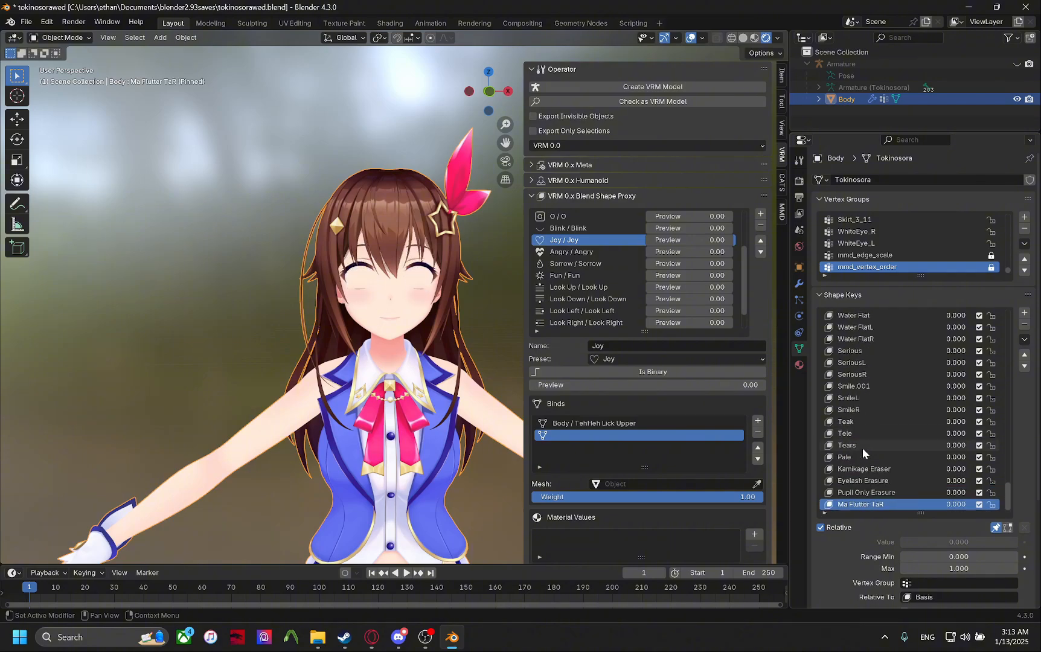
scroll(862, 448, "down", 2, "ctrl")
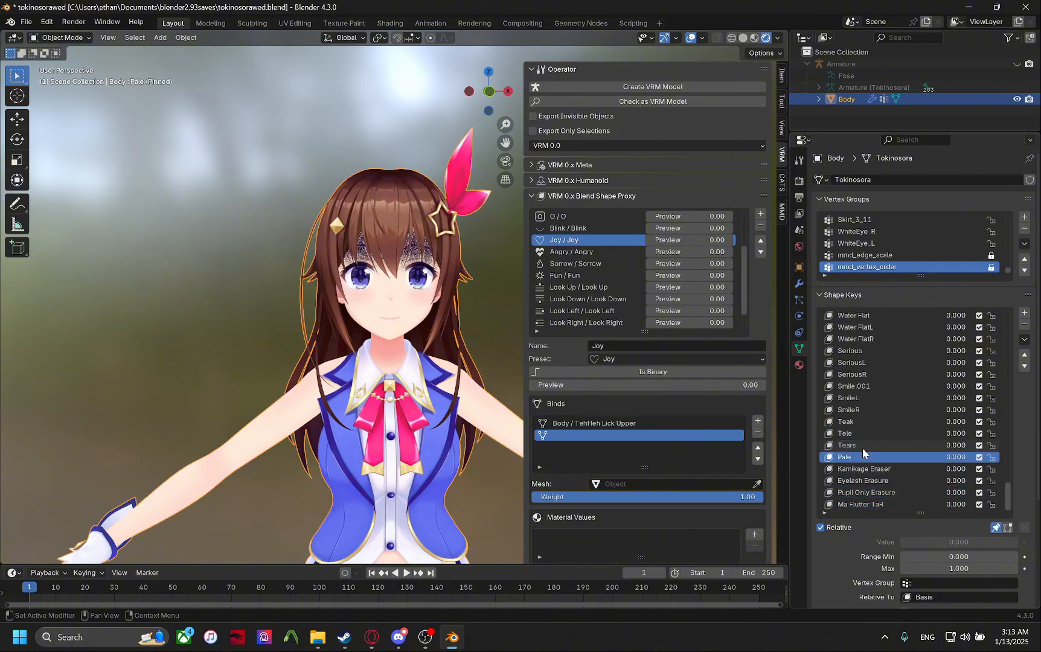
scroll(862, 448, "up", 1, "ctrl")
scroll(862, 447, "down", 3, "ctrl")
scroll(862, 448, "up", 20, "ctrl")
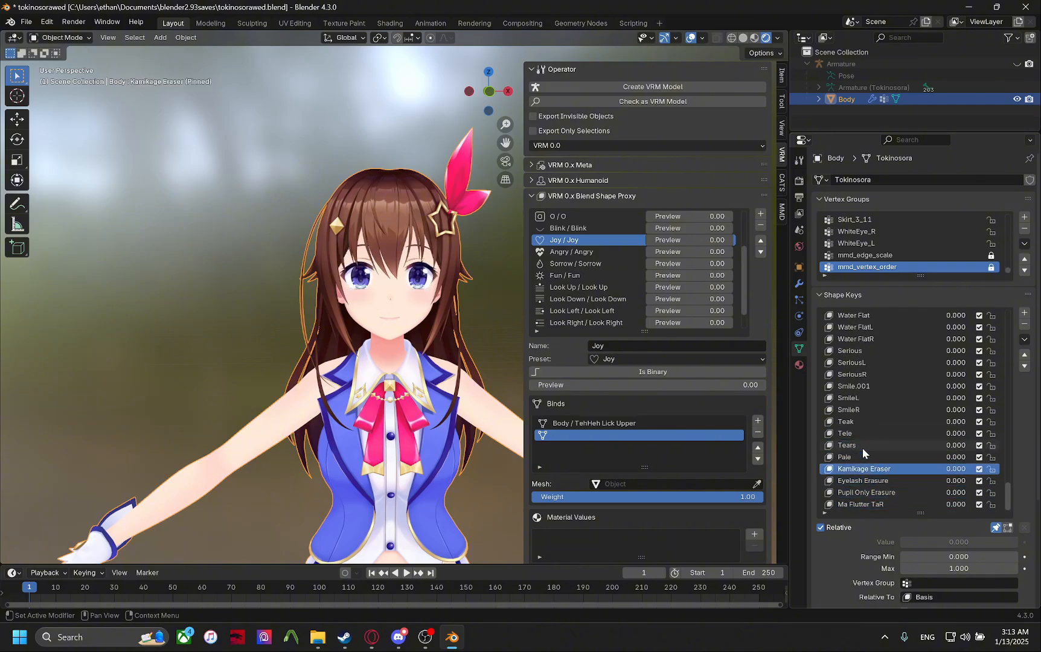
scroll(862, 447, "up", 20, "ctrl")
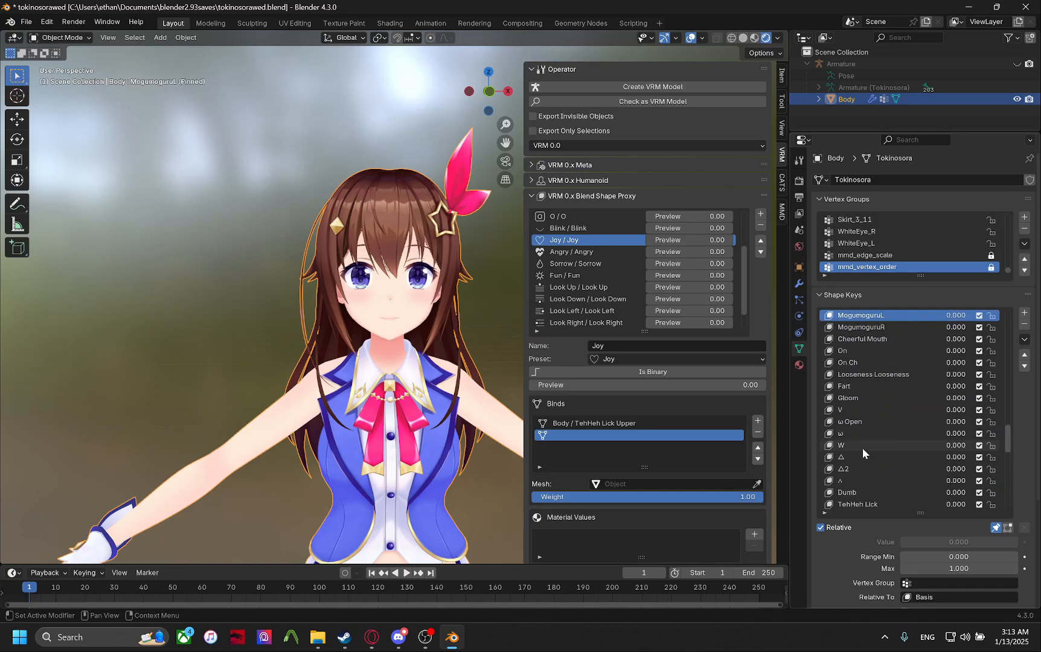
scroll(862, 448, "down", 5, "ctrl")
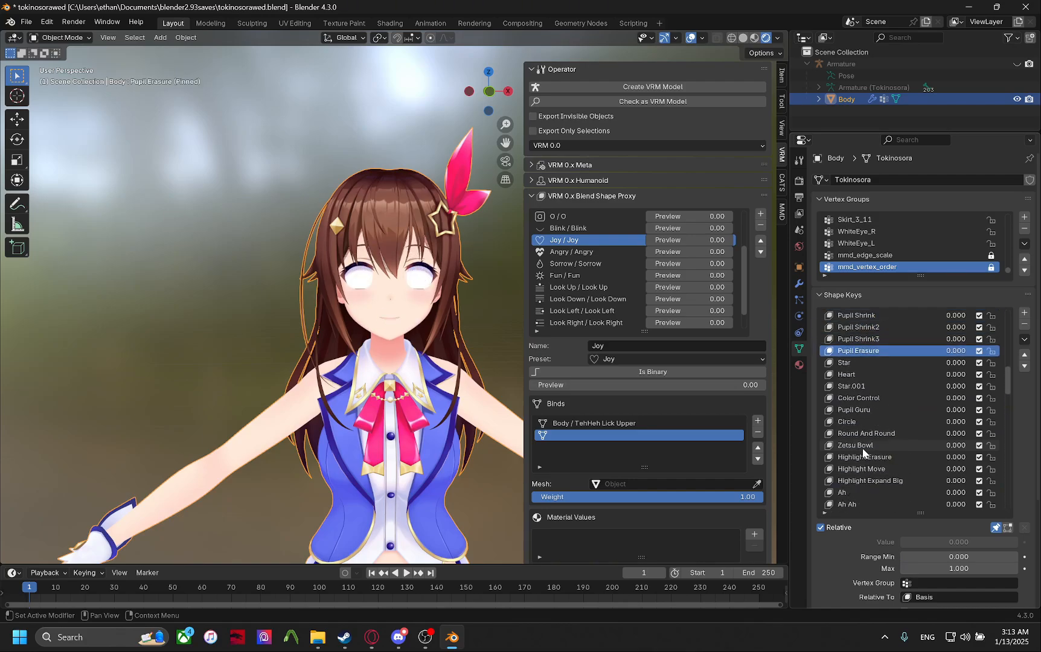
scroll(862, 447, "down", 2, "ctrl")
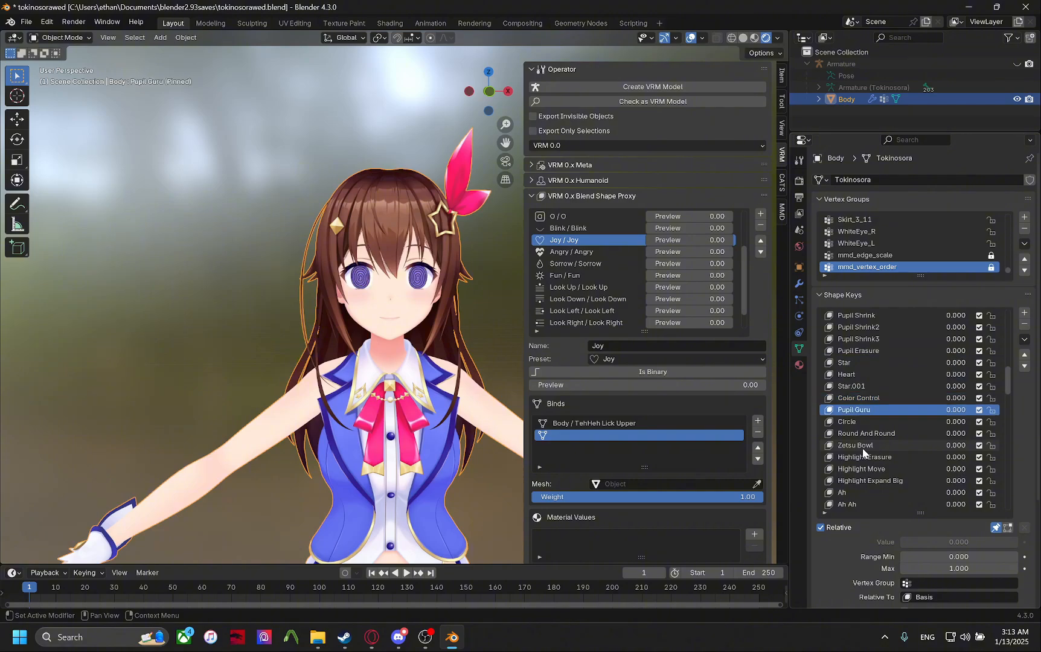
scroll(862, 448, "up", 2, "ctrl")
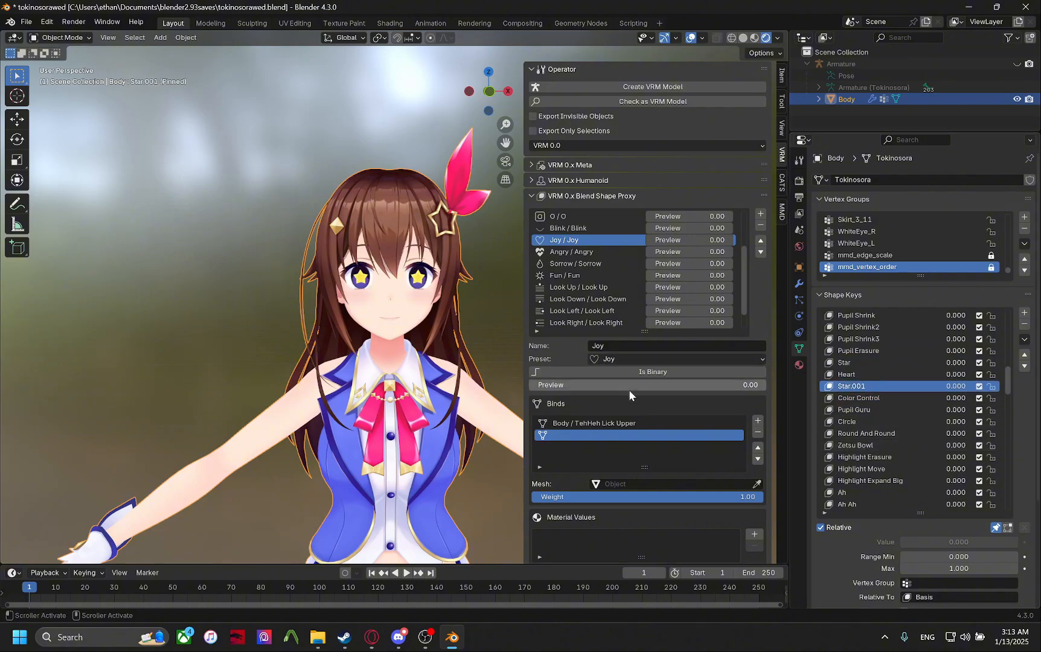
Assign the Body mesh and the Star shape key to the second Joy bind.
left_click(678, 488)
type("st")
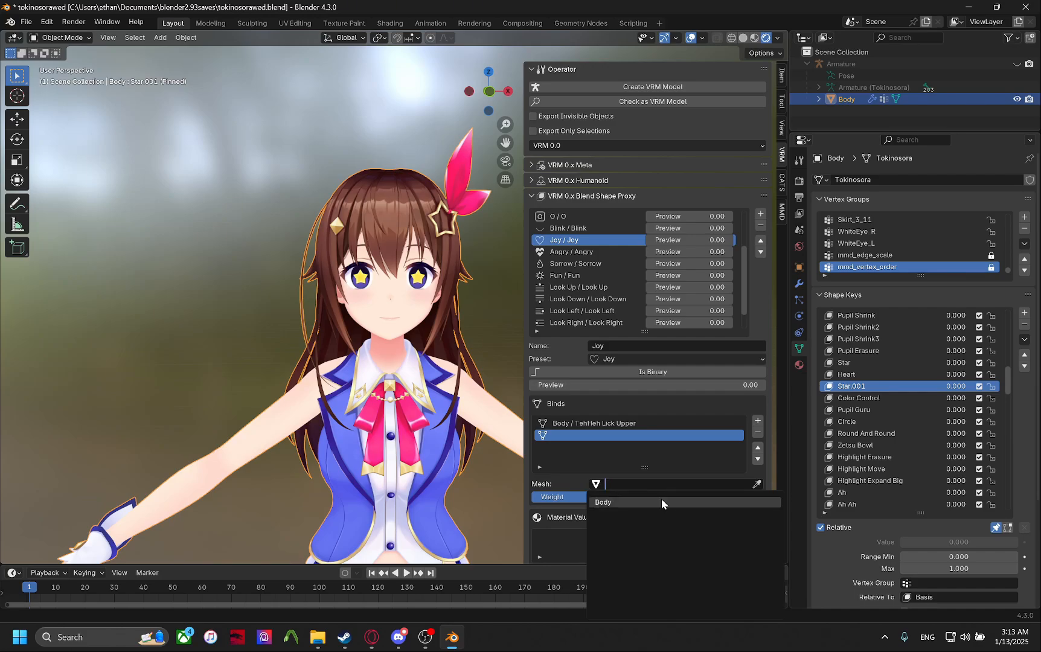
left_click(661, 501)
left_click(616, 497)
type("star")
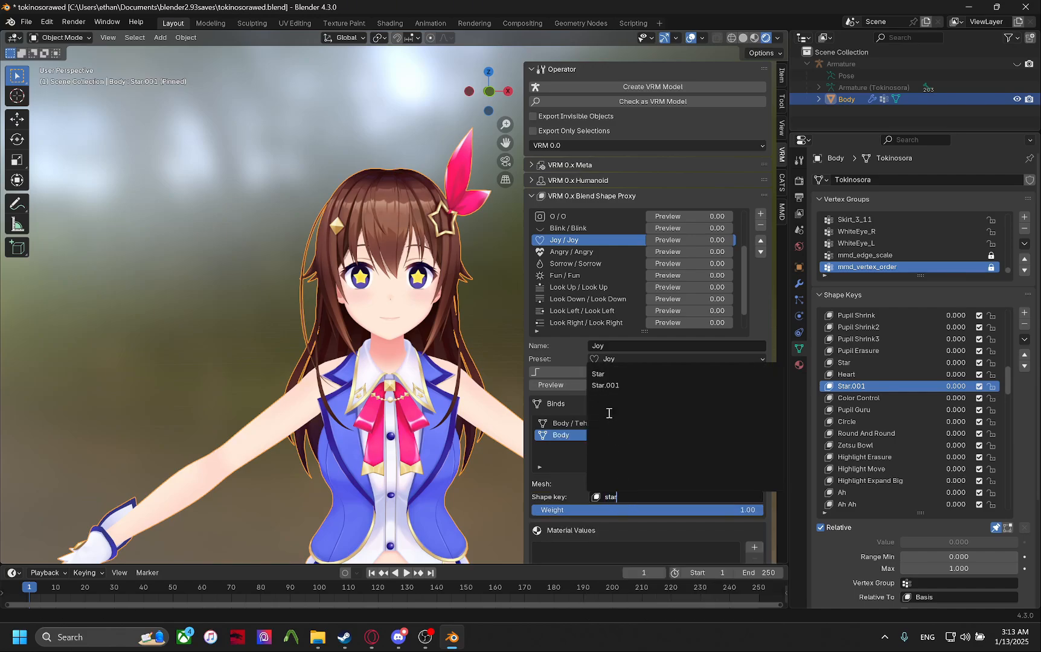
left_click(599, 374)
Turn off the active shape key's solo display and try the Joy blend shape's preview.
left_click(996, 528)
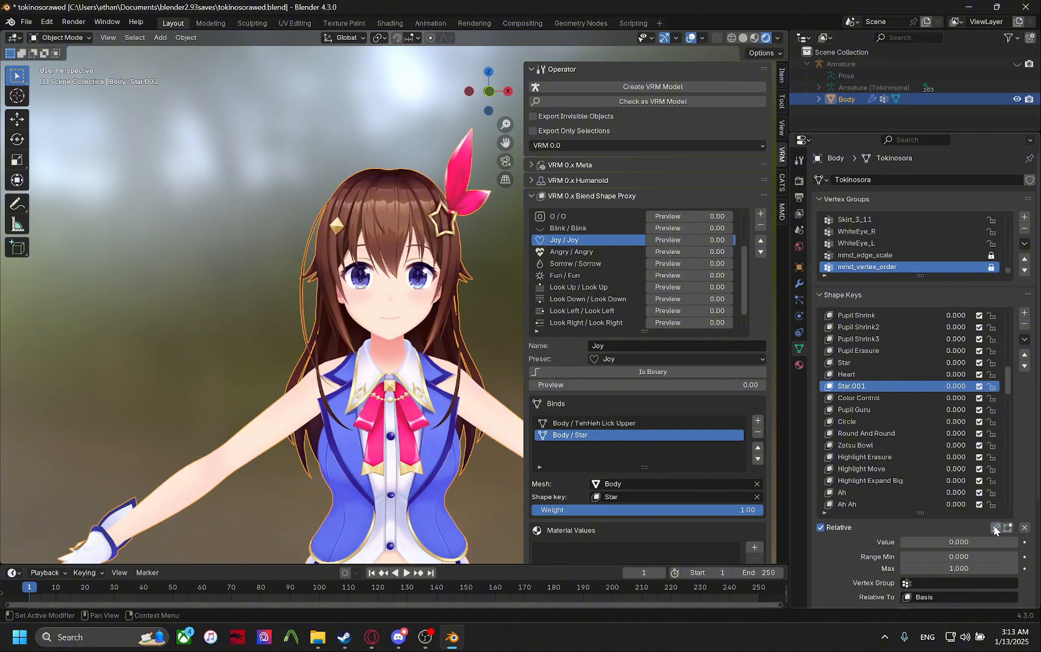
left_click(996, 527)
left_click(996, 527)
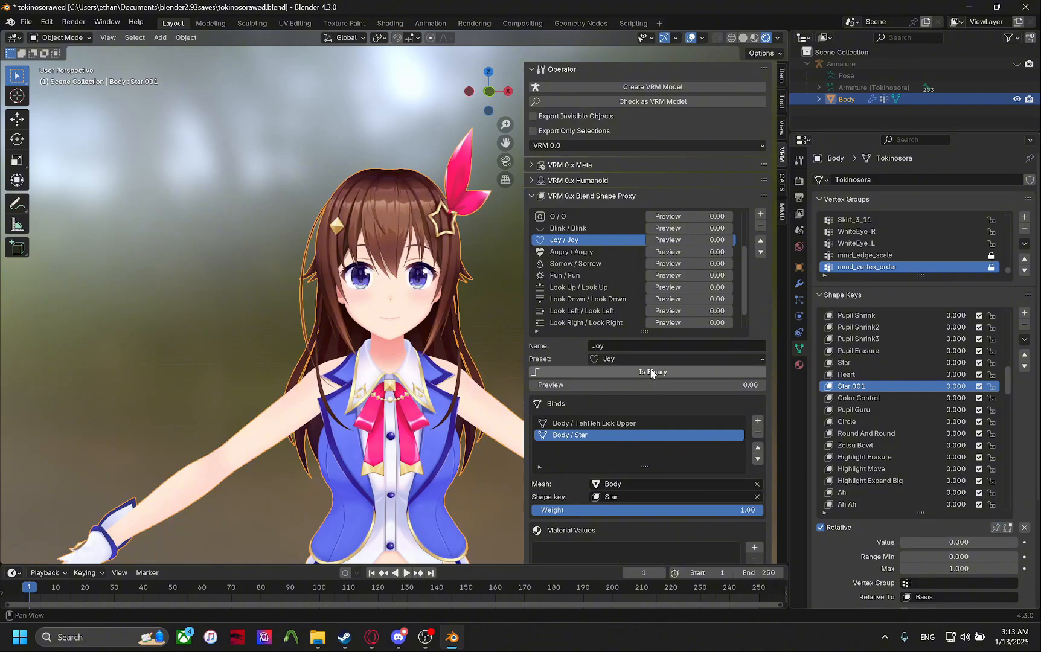
mouse_move(651, 240)
left_mouse_down()
mouse_move(700, 239)
mouse_move(651, 239)
left_mouse_up()
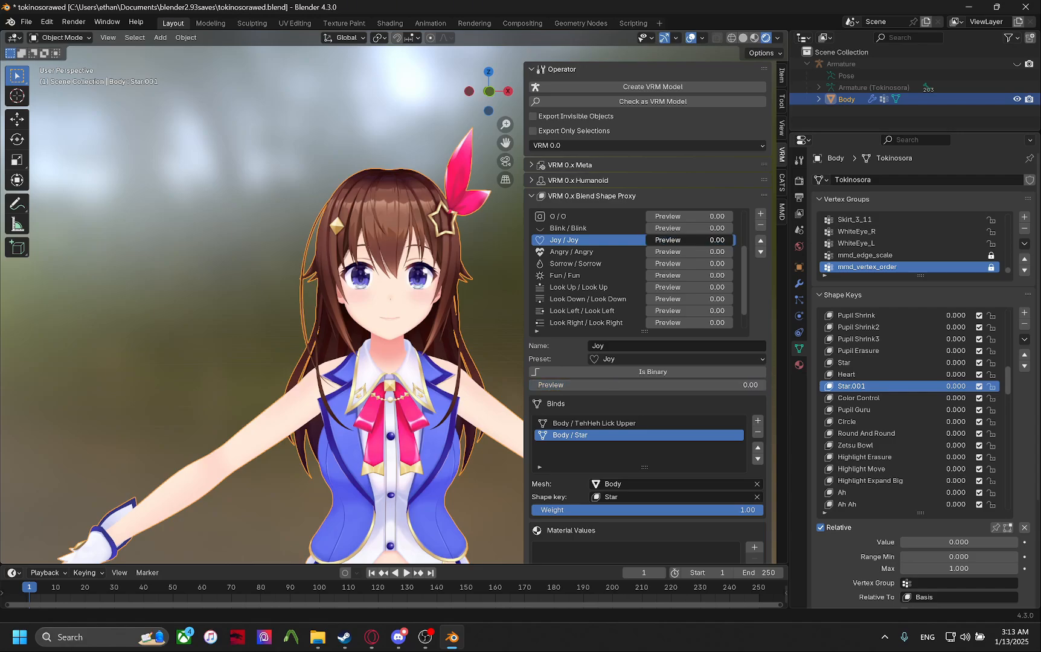
scroll(632, 305, "up", 3)
scroll(697, 249, "down", 5)
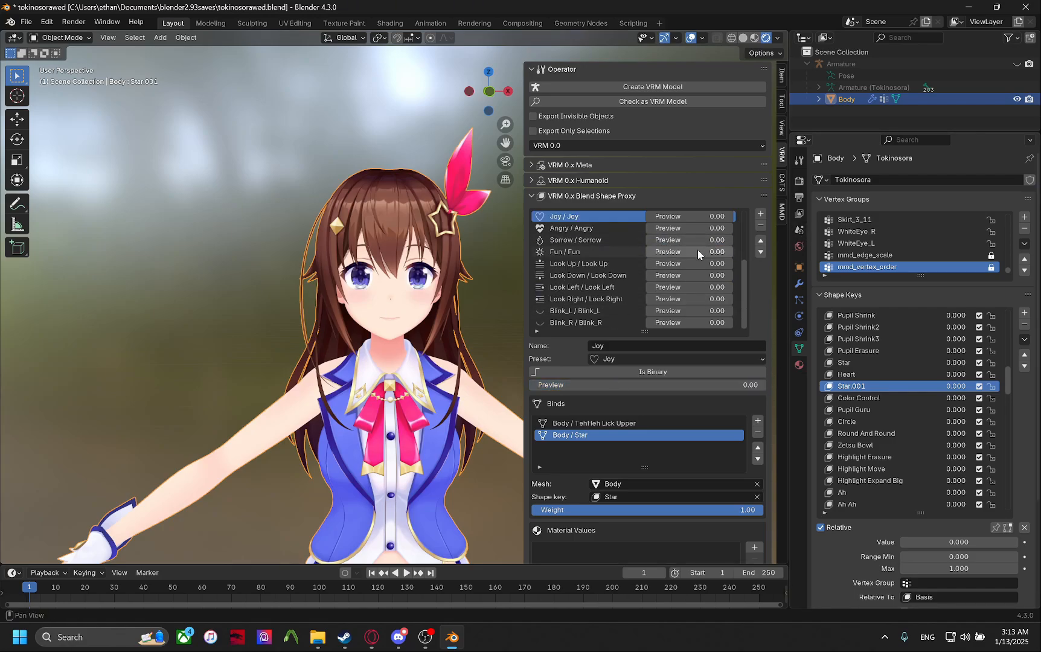
scroll(664, 260, "up", 2)
scroll(586, 301, "down", 2)
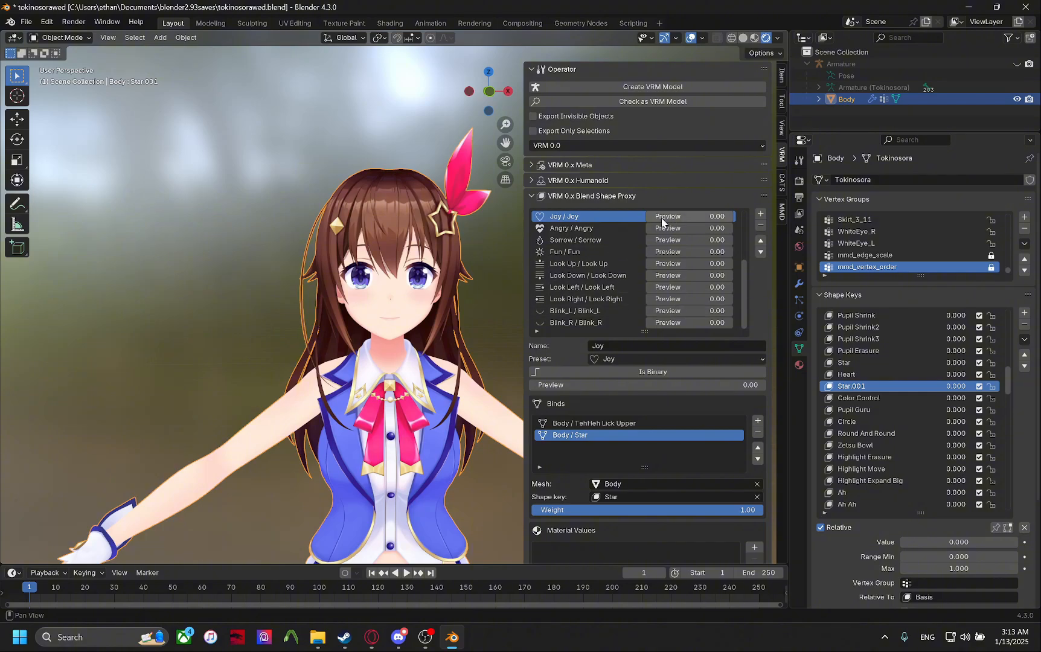
Add a bind to the Look Up blend shape and assign the Body mesh to it.
left_click(594, 226)
left_click(594, 242)
left_click(590, 260)
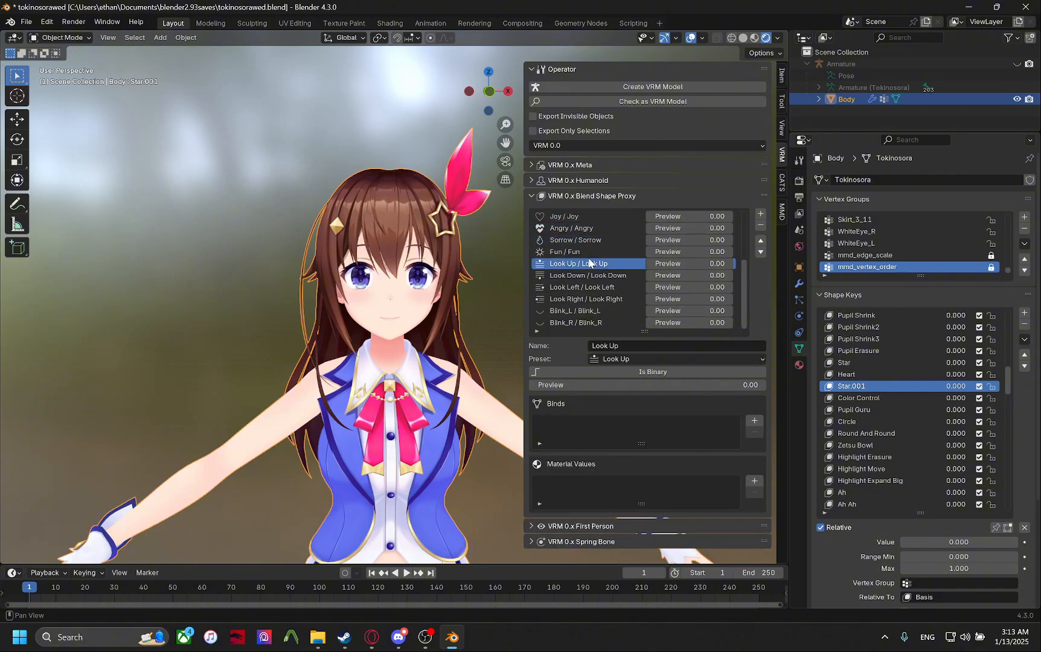
left_click(589, 254)
left_click(591, 262)
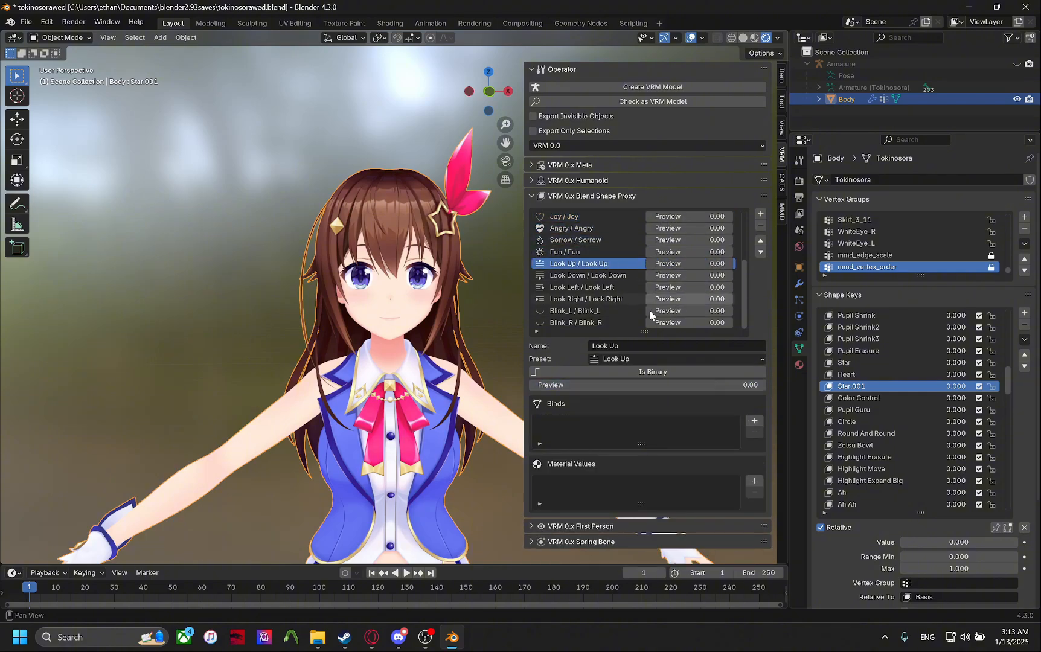
left_click(755, 421)
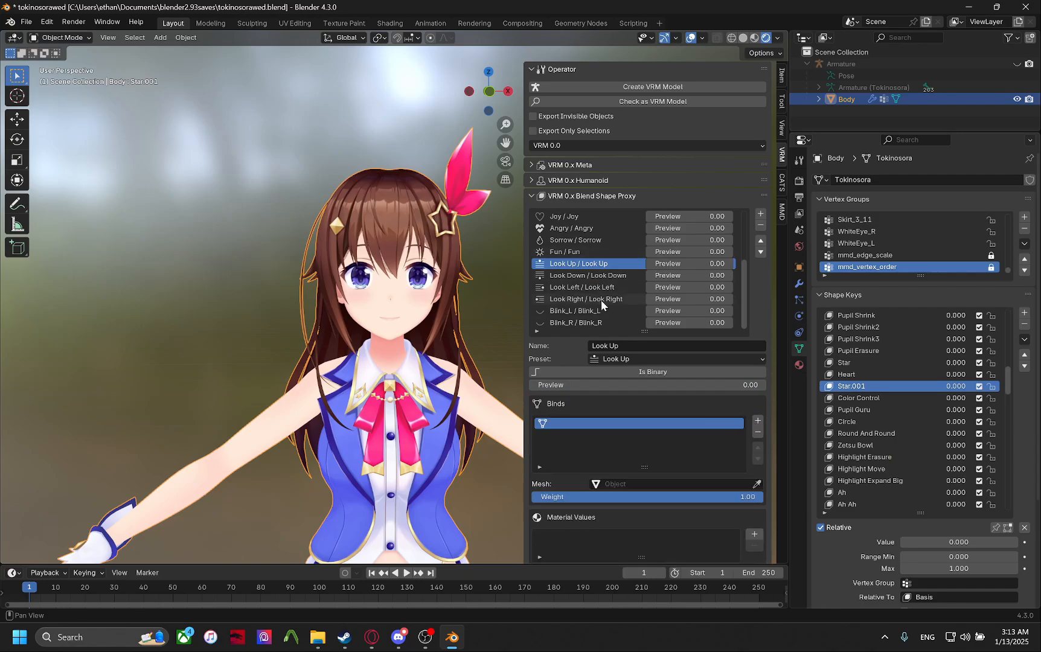
left_click(679, 481)
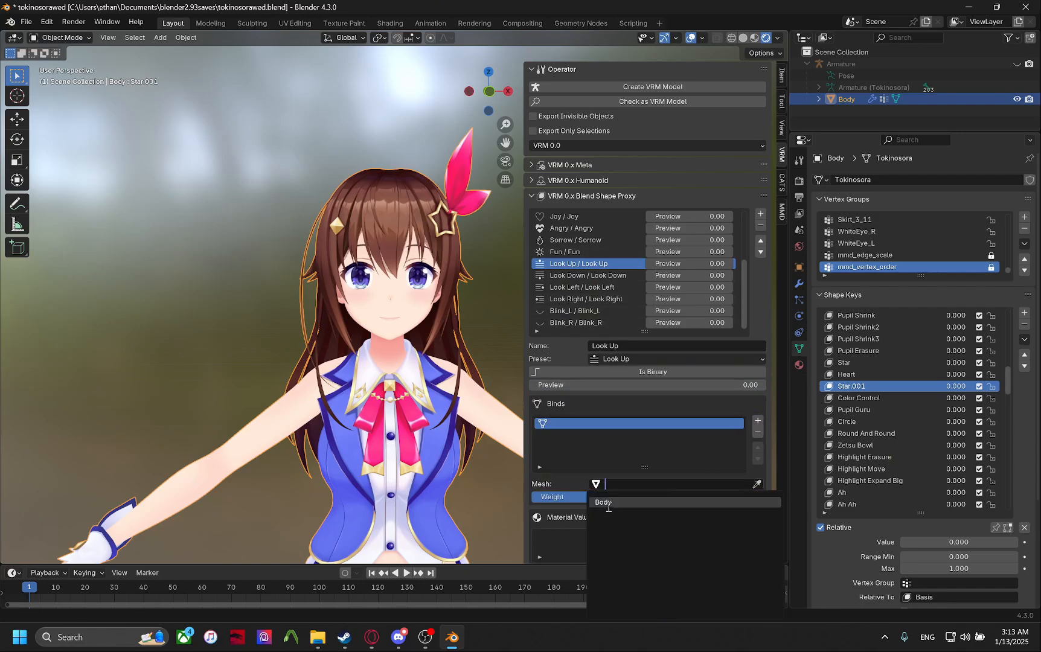
left_click(608, 506)
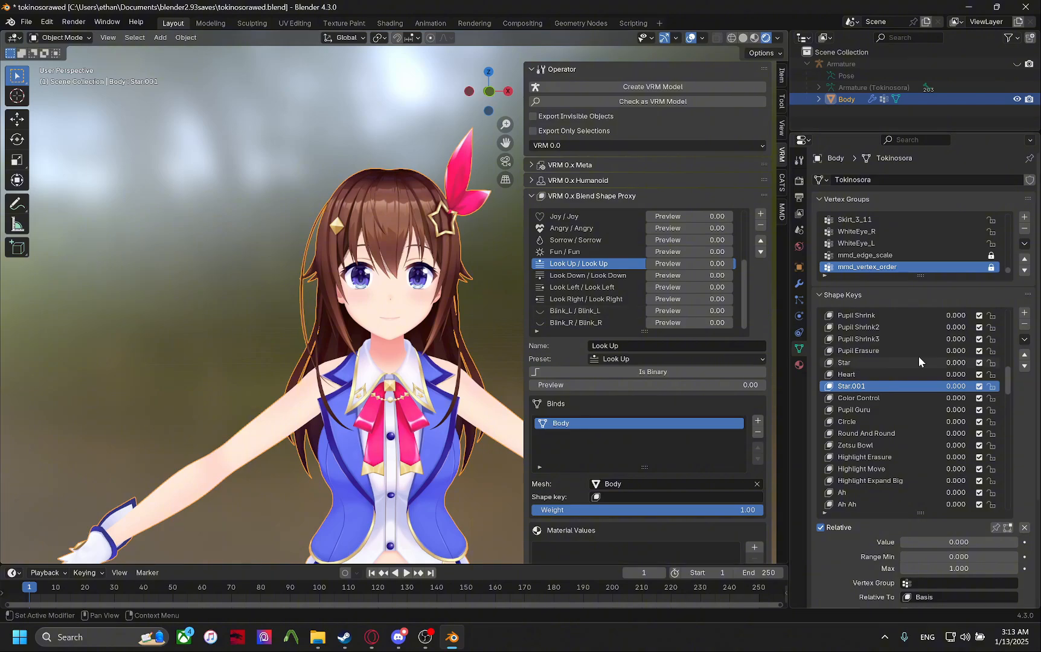
Solo the active shape key to examine the wink and blink expressions around Wink2 Right and Blink2L, and turn solo off again.
scroll(918, 361, "up", 10)
left_click(882, 341)
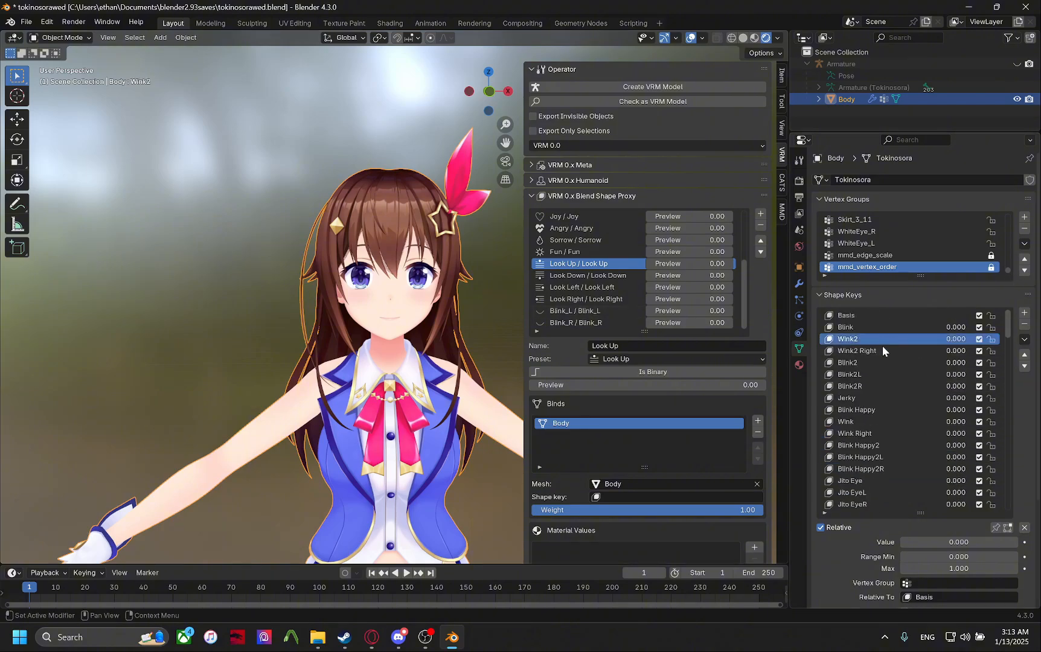
left_click(883, 349)
left_click(995, 526)
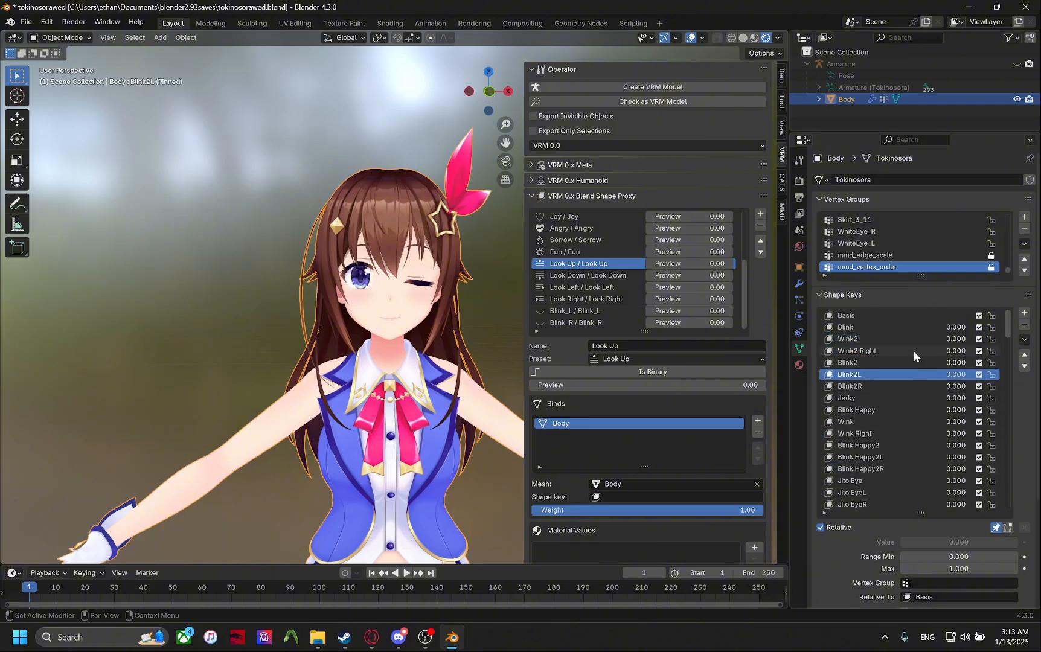
mouse_move(903, 362)
left_mouse_down()
mouse_move(900, 390)
mouse_move(907, 351)
left_mouse_up()
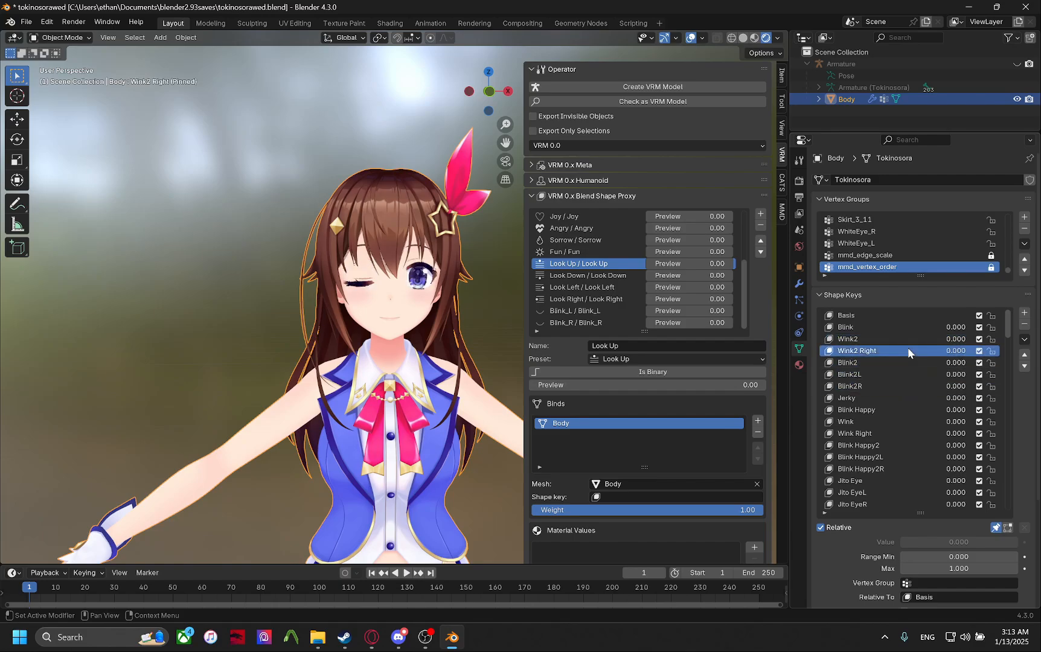
left_click(995, 527)
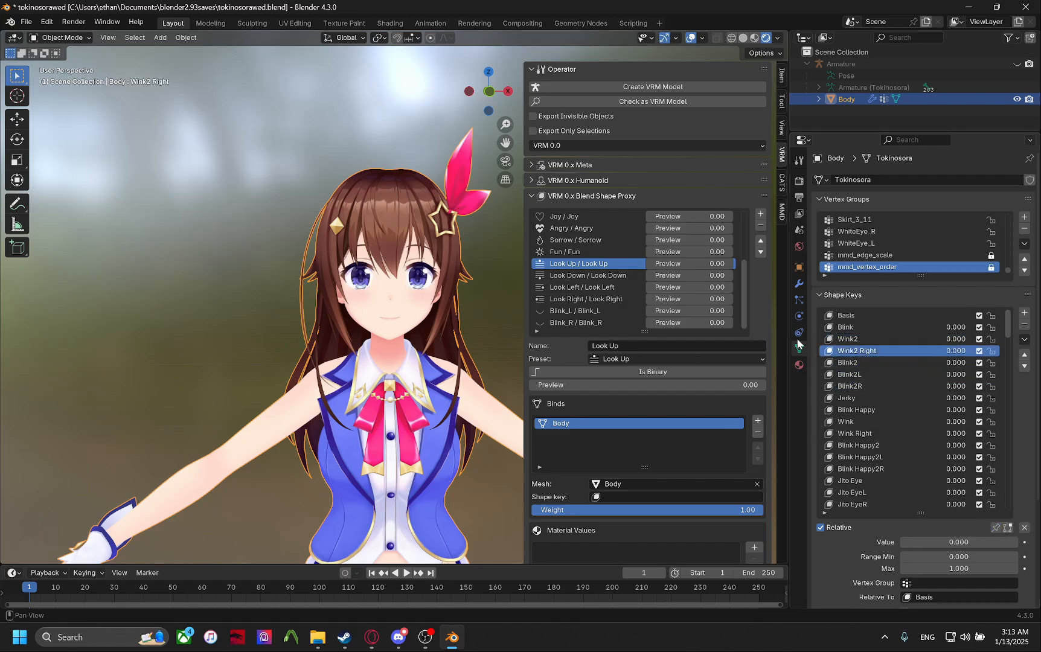
Solo the Pupil Shrink shape key of the Body mesh and examine the eye expressions around it, up to SurprisedL.
scroll(924, 377, "down", 15)
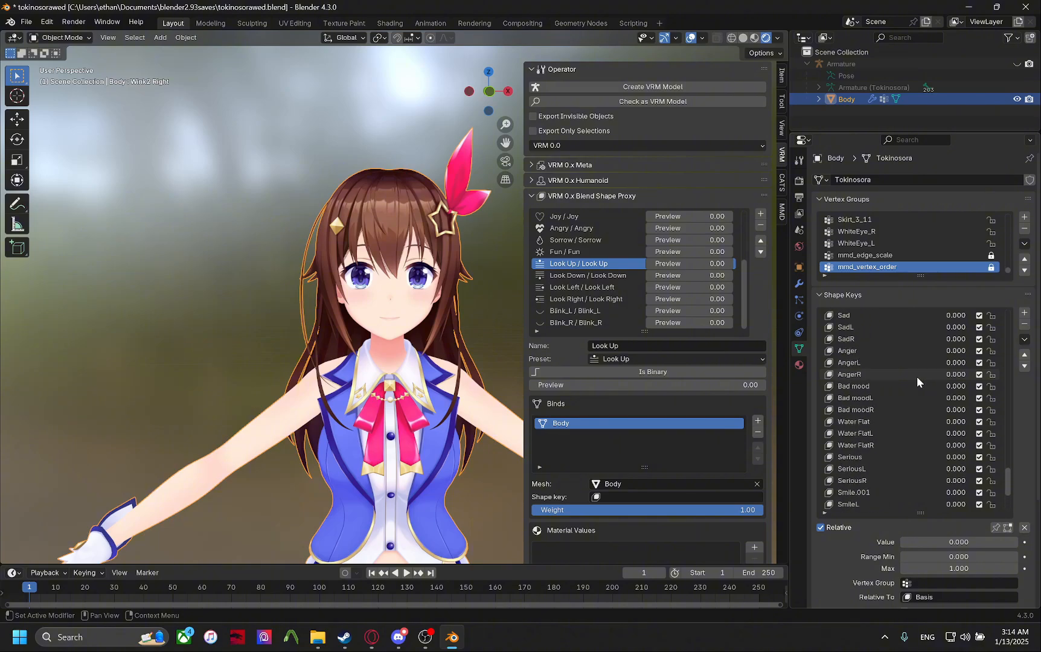
scroll(917, 377, "up", 10)
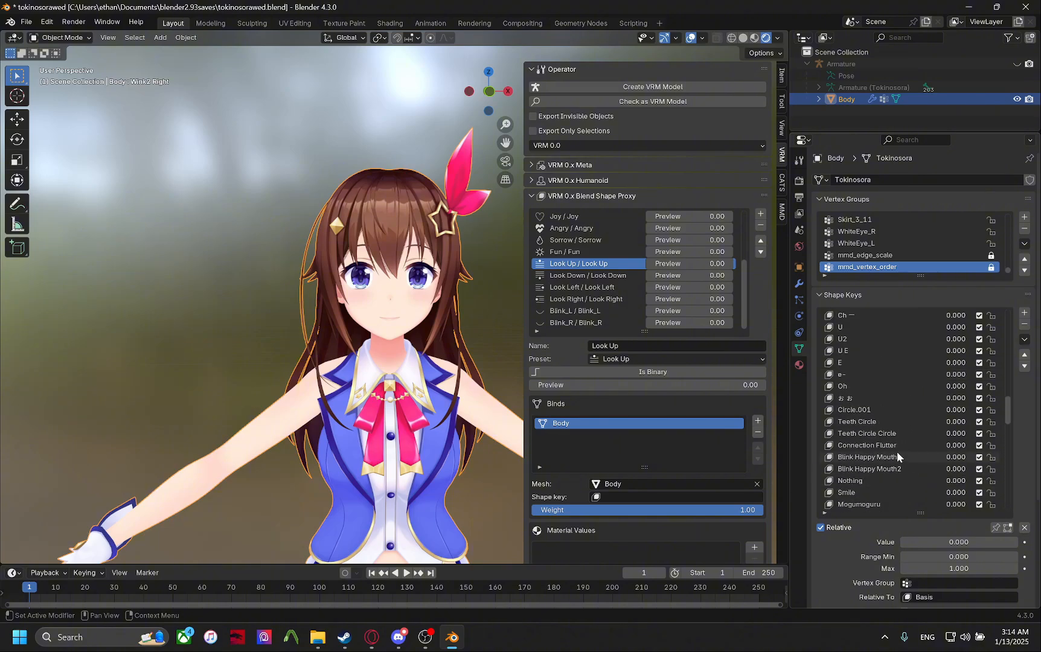
scroll(897, 451, "up", 10)
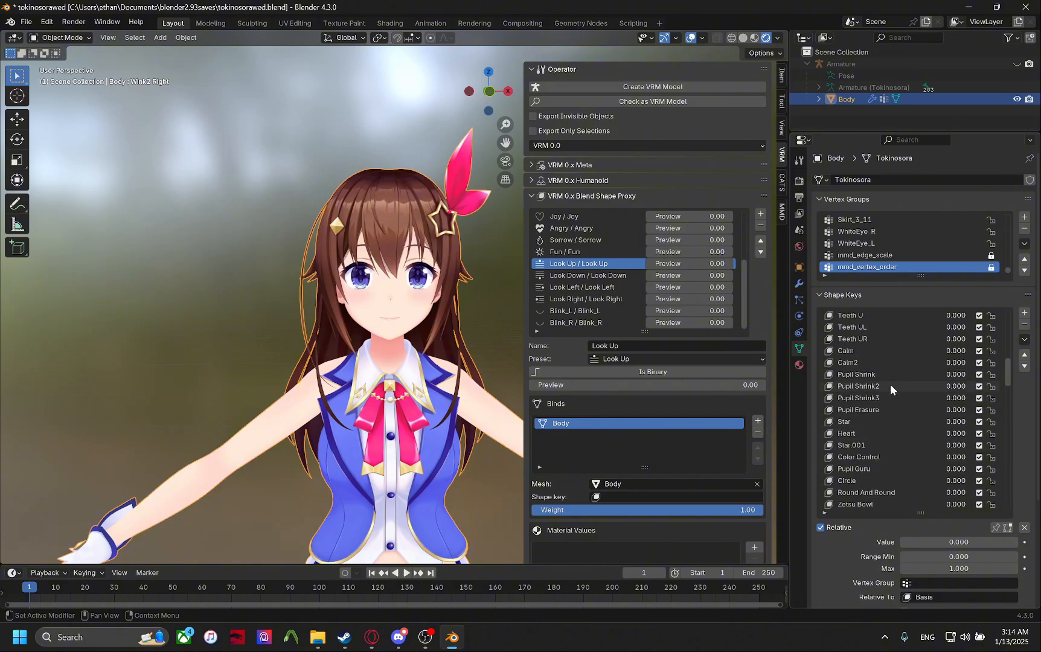
left_click(888, 374)
left_click(996, 527)
scroll(892, 396, "up", 15, "ctrl")
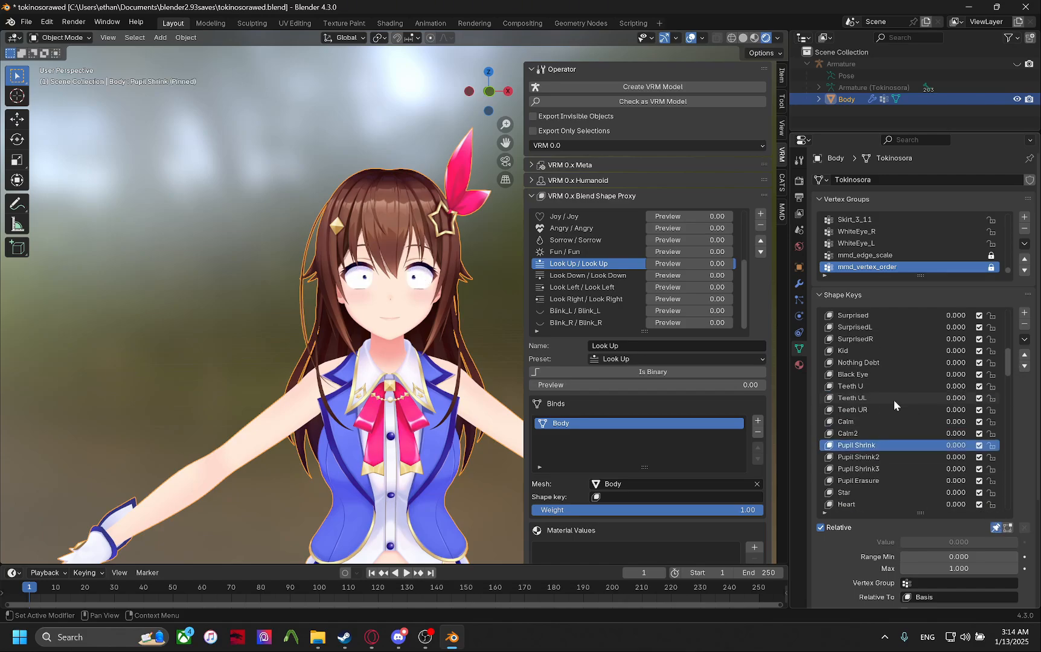
scroll(883, 445, "down", 7, "ctrl")
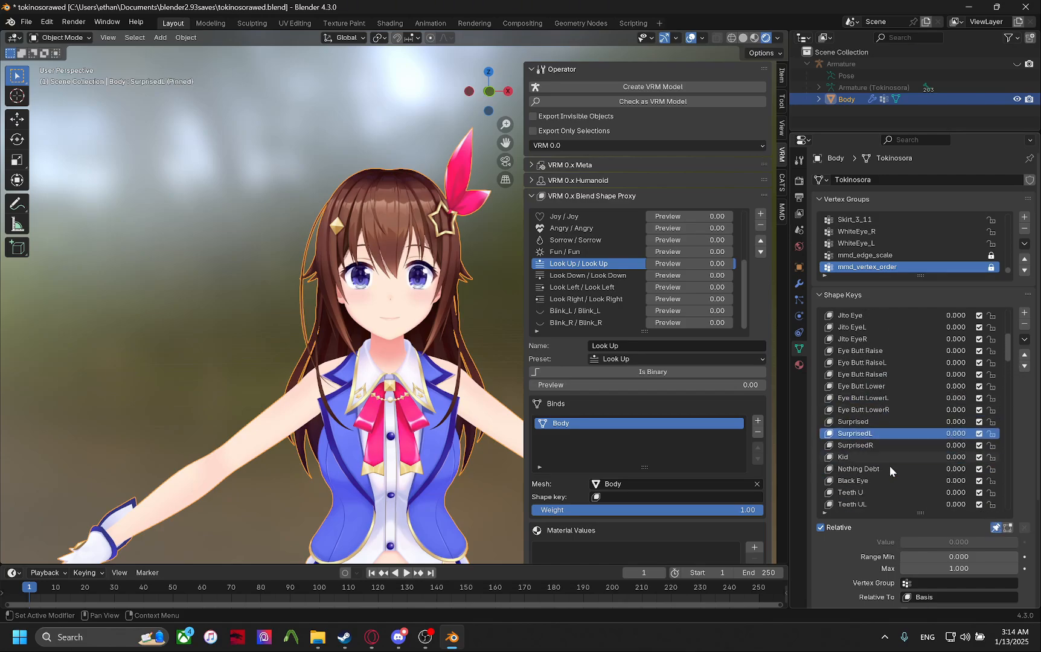
Step through the soloed Body shape keys from the wink and blink group down to Serious and back, examining each expression.
scroll(872, 451, "up", 2)
scroll(871, 452, "up", 9)
left_click(860, 375)
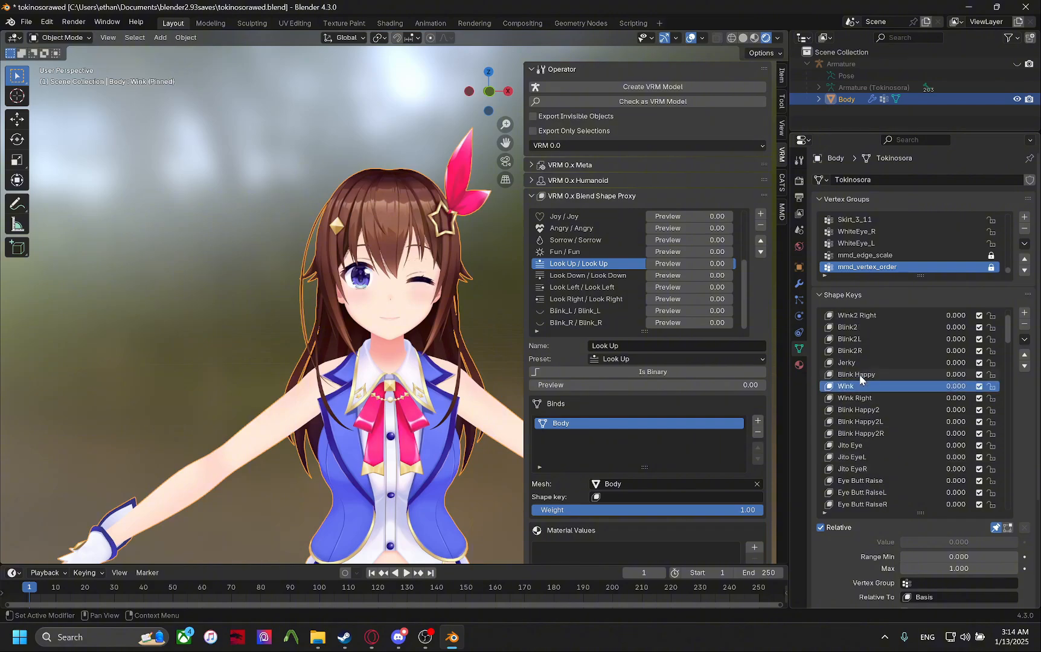
scroll(859, 363, "down", 20, "ctrl")
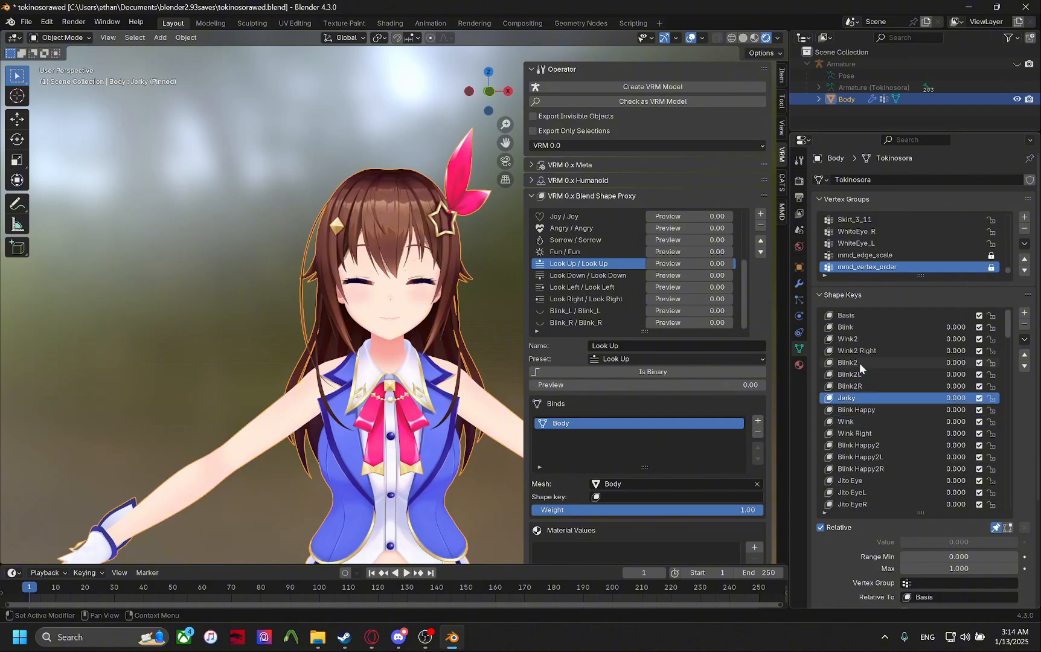
scroll(860, 363, "down", 20, "ctrl")
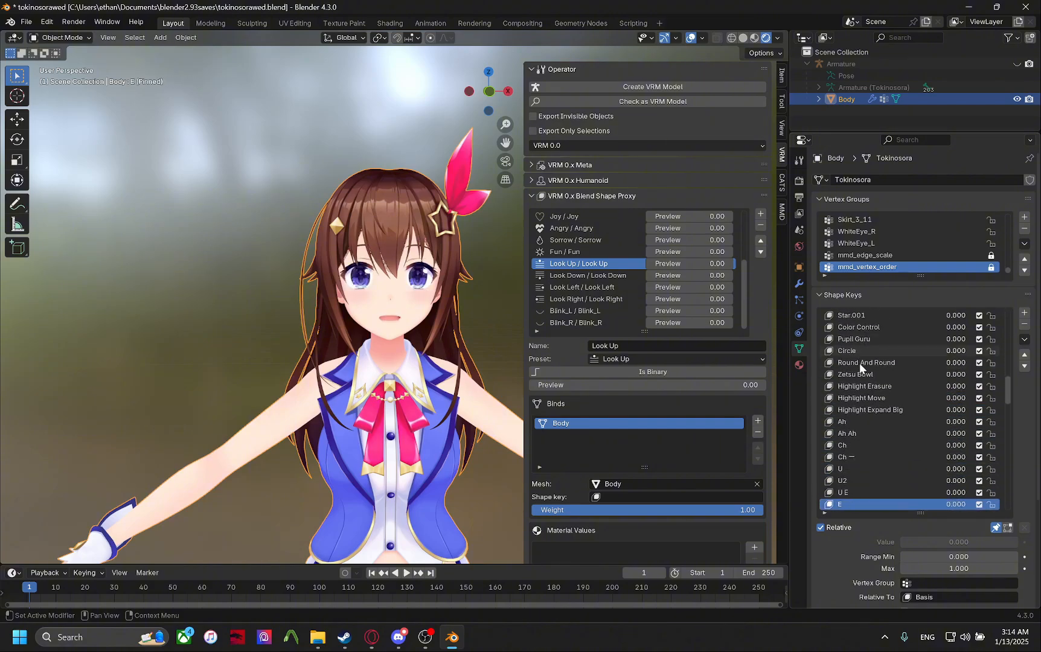
scroll(859, 363, "down", 20, "ctrl")
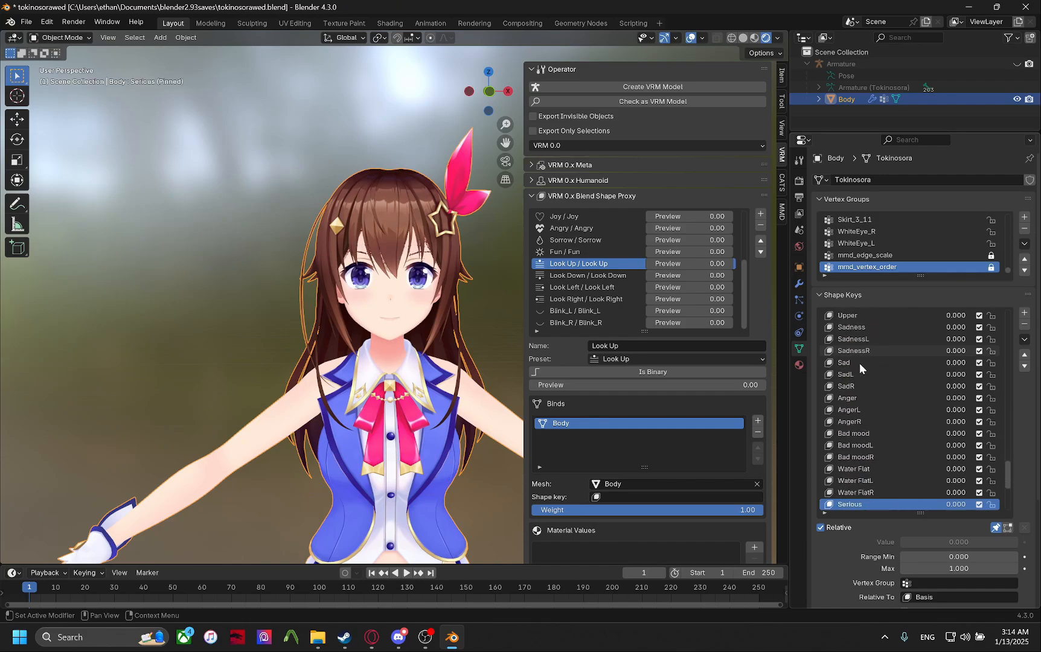
scroll(860, 363, "up", 20, "ctrl")
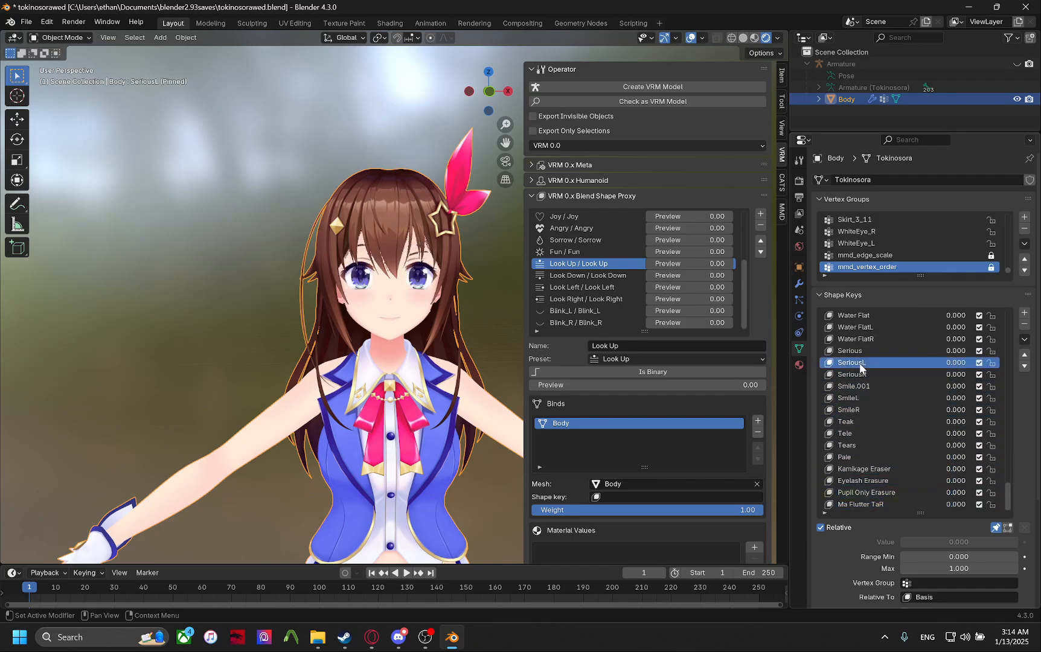
scroll(860, 363, "up", 20, "ctrl")
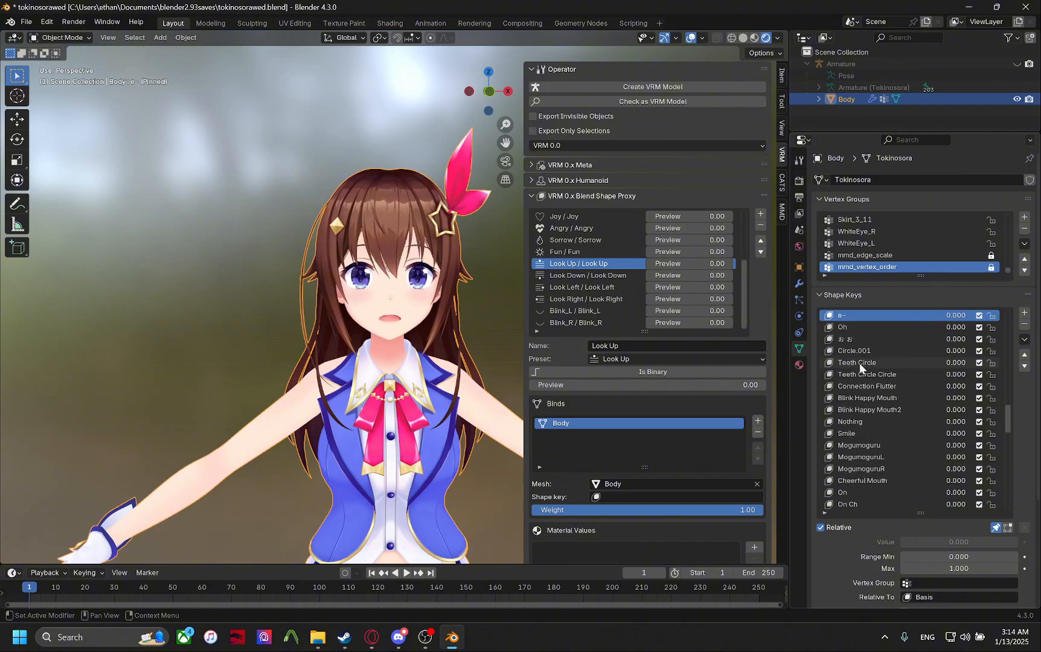
scroll(860, 362, "up", 5, "ctrl")
scroll(860, 363, "down", 14, "ctrl")
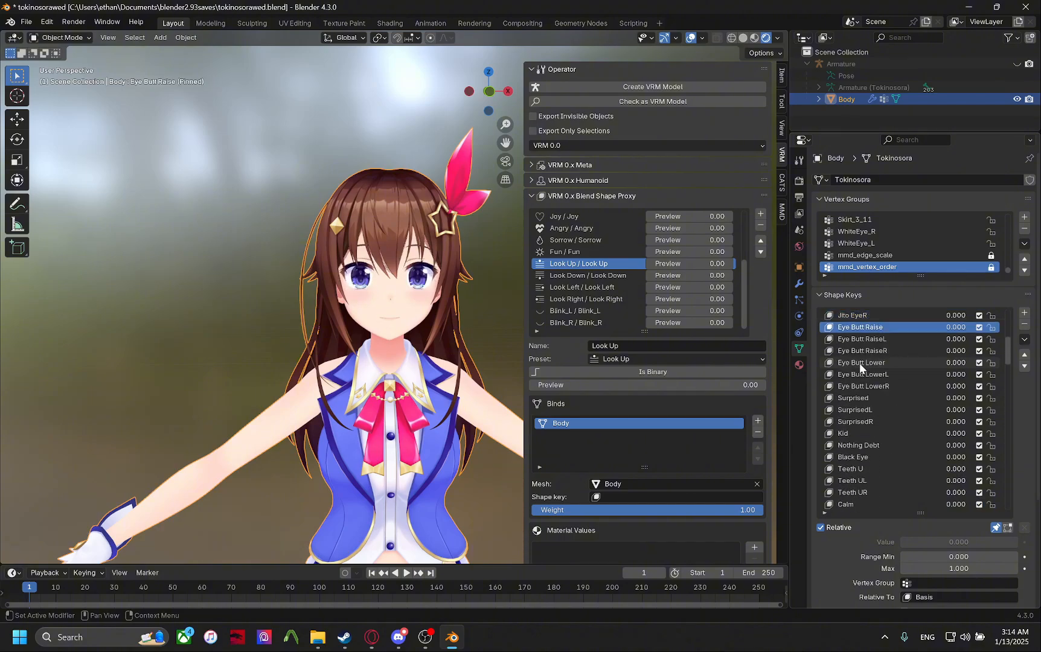
scroll(860, 363, "down", 20, "ctrl")
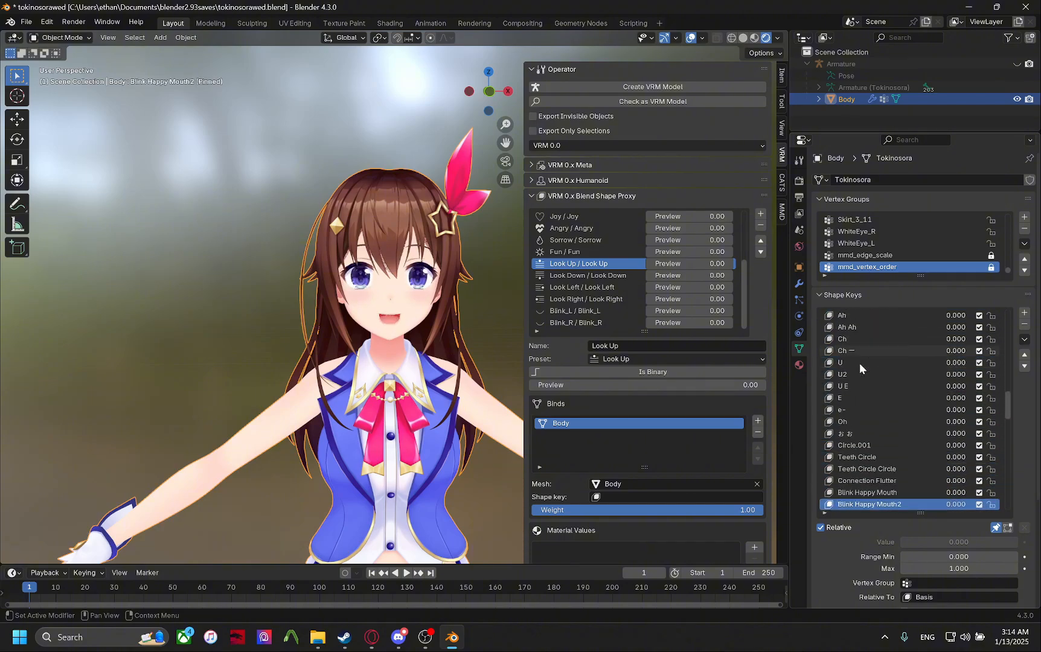
Remove the Look Right, Look Down, Look Left and Look Up entries from the blend shape proxy list.
left_click(627, 299)
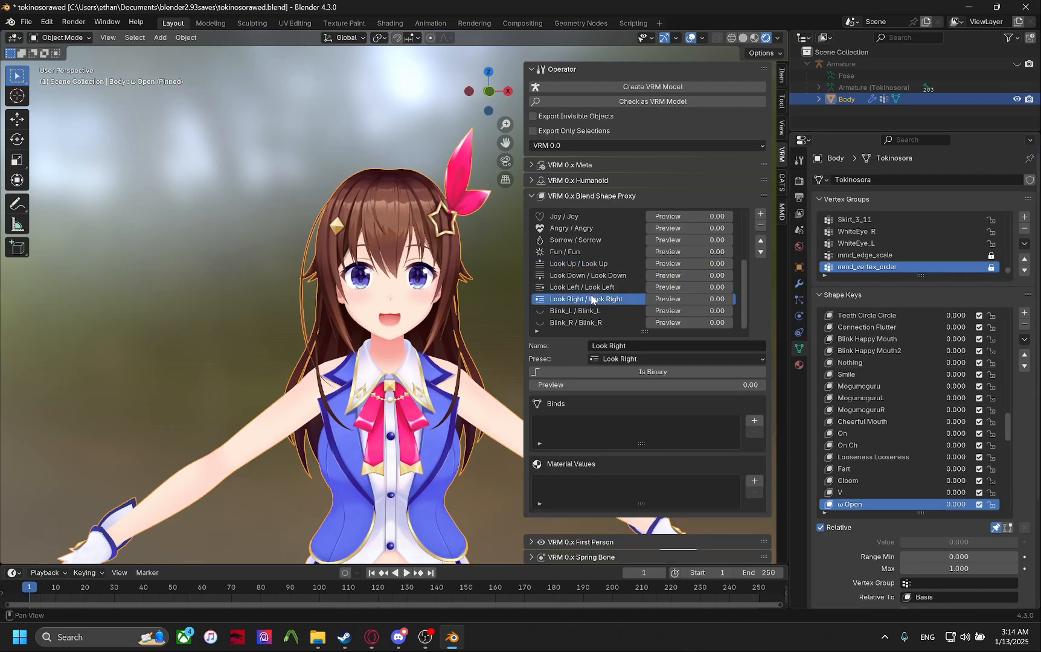
left_click(761, 226)
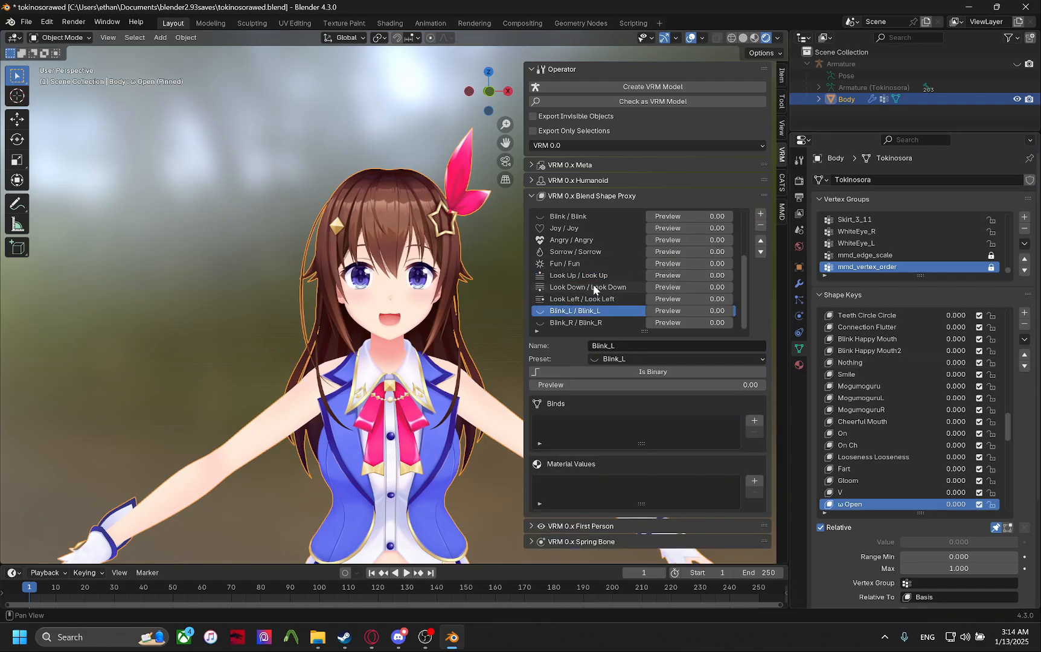
left_click(594, 290)
left_click(761, 226)
left_click(761, 226)
left_click(616, 301)
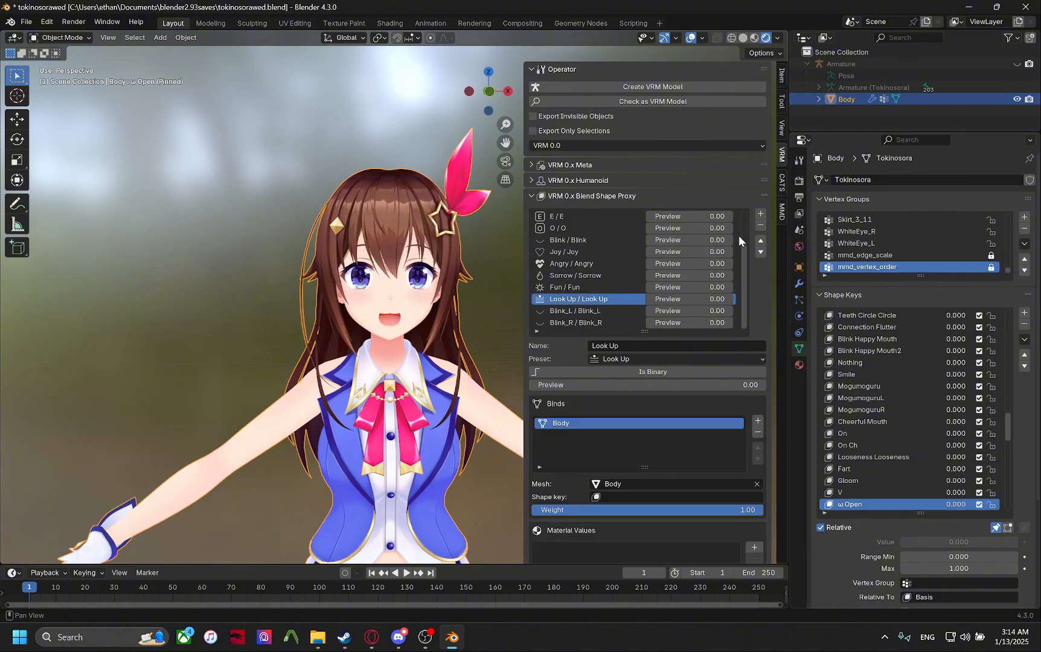
left_click(760, 226)
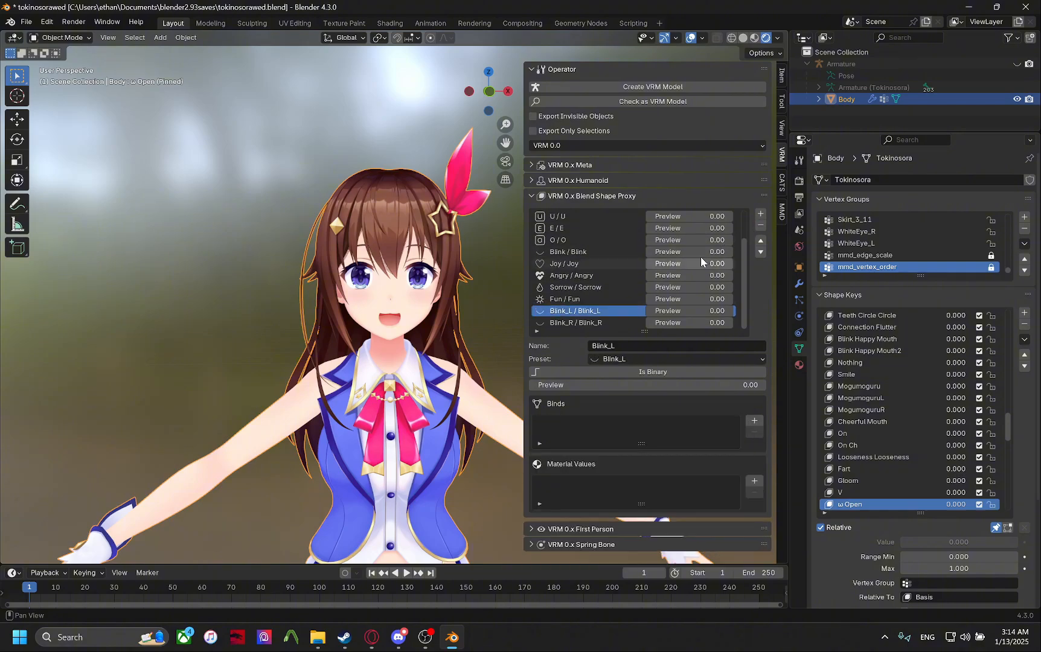
Remove the Blink_R, Blink_L, Fun, Sorrow and Angry entries from the blend shape proxy list.
left_click(589, 323)
left_click(761, 225)
left_click(761, 226)
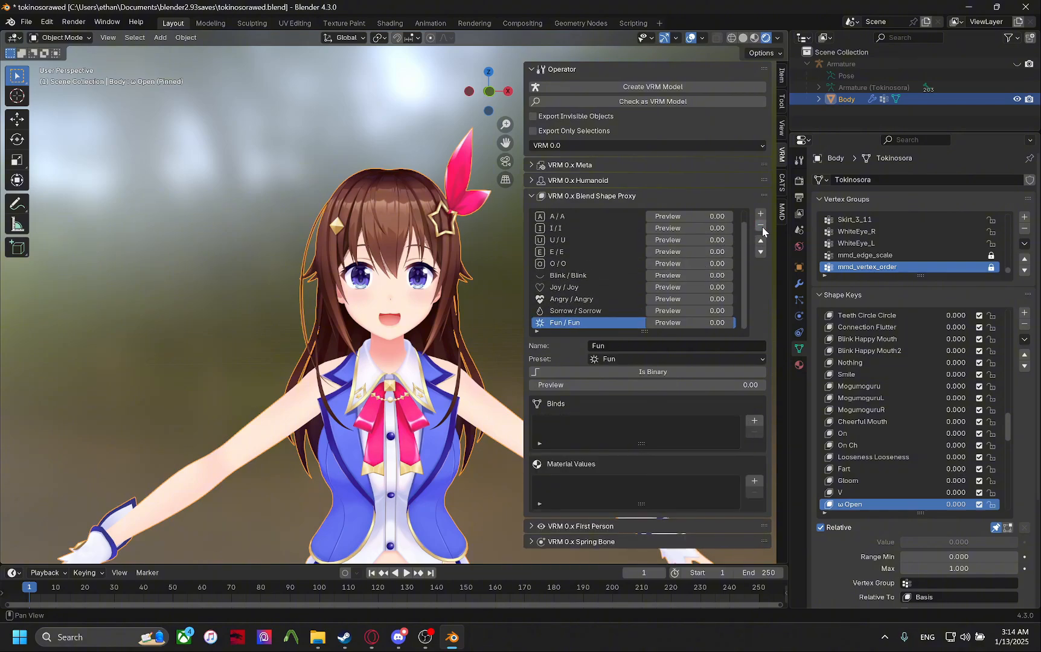
left_click(761, 226)
left_click(761, 225)
left_click(761, 225)
Check the binds of the Blink, Joy and Neutral blend shapes and save the file.
left_click(593, 288)
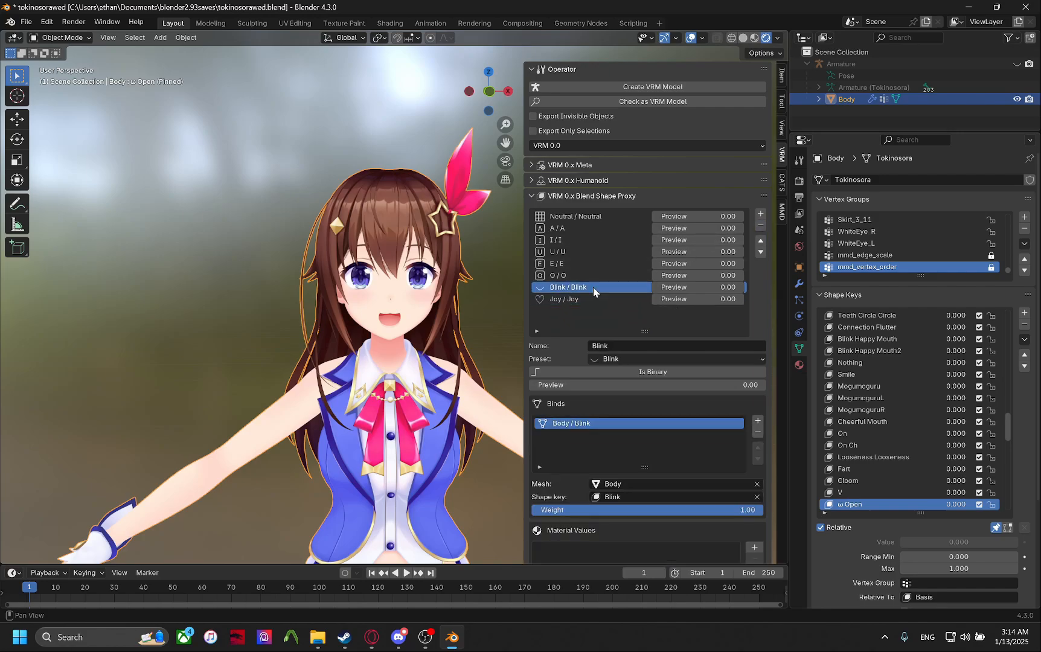
left_click(634, 299)
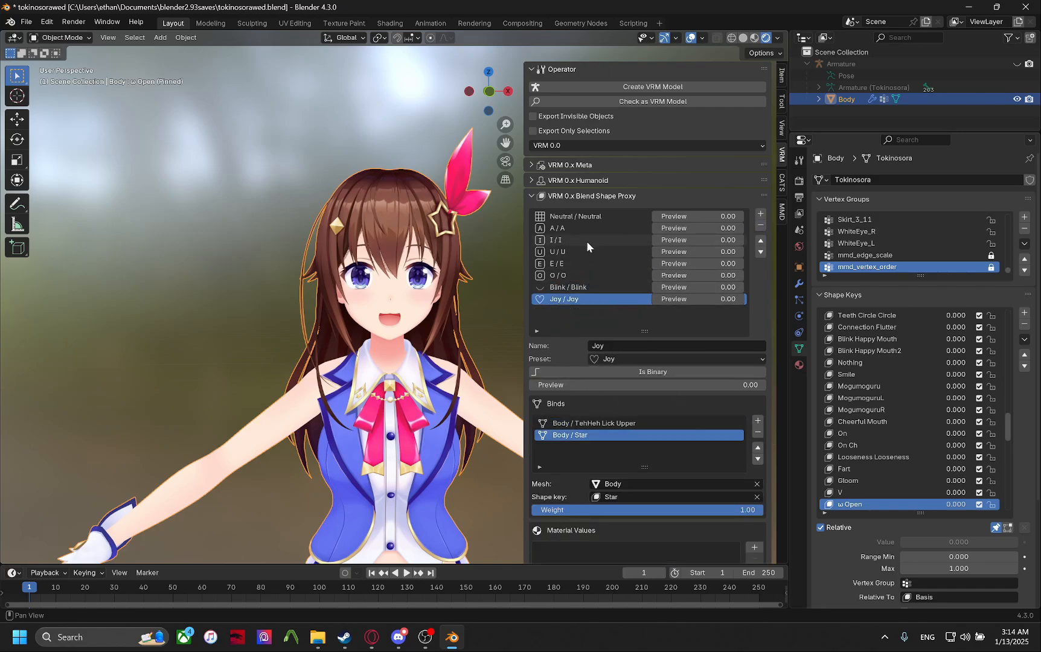
left_click(587, 216)
key("ctrl+s")
scroll(467, 287, "down", 4)
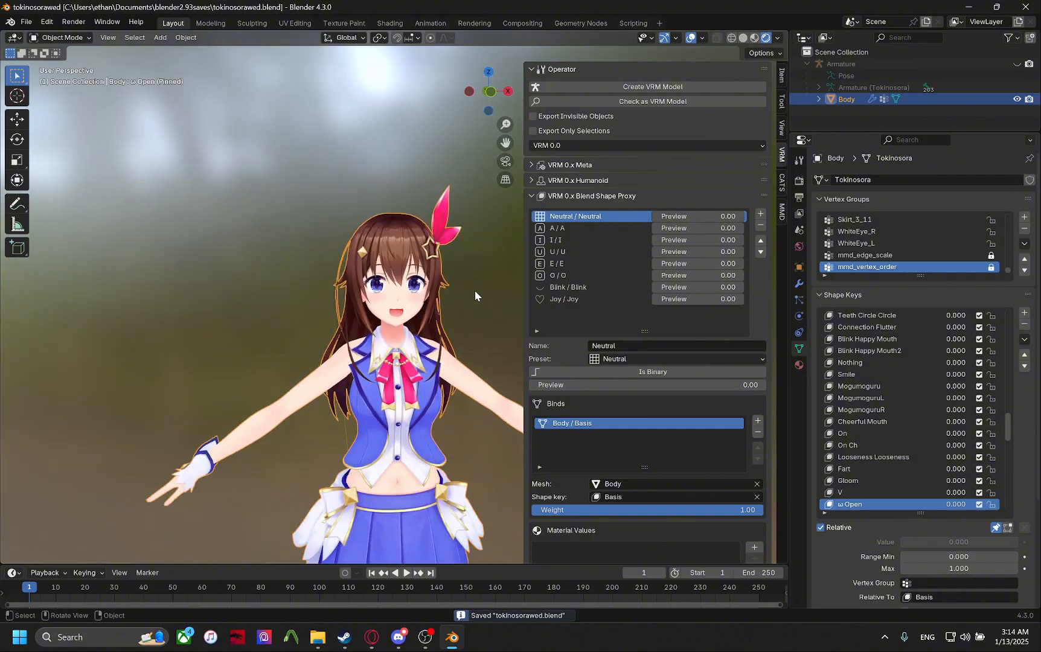
scroll(495, 290, "up", 6)
middle_click_drag(490, 318, 531, 324, "shift")
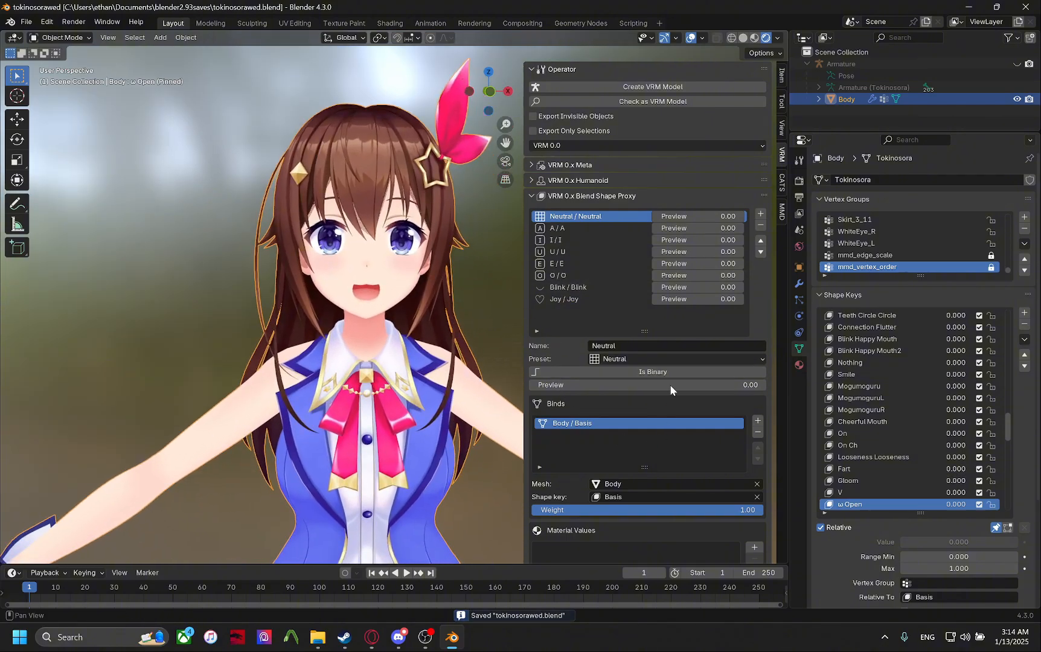
Collapse the blend shape proxy settings and add an empty spring bone group under VRM 0.x Spring Bone.
left_click_drag(634, 330, 642, 308)
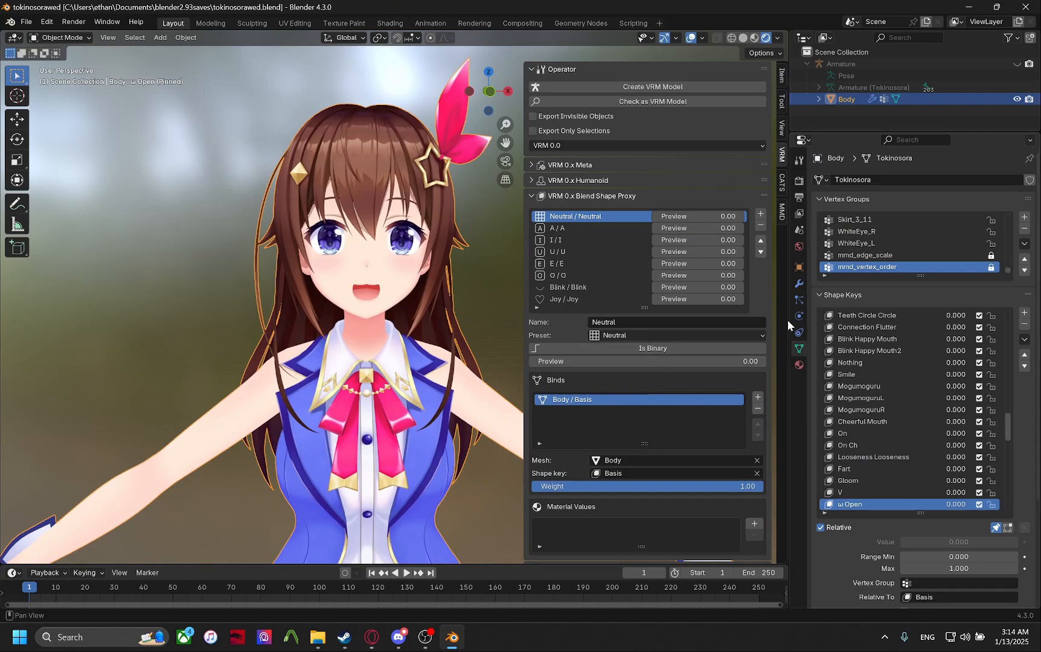
scroll(907, 365, "up", 5)
scroll(940, 368, "up", 20)
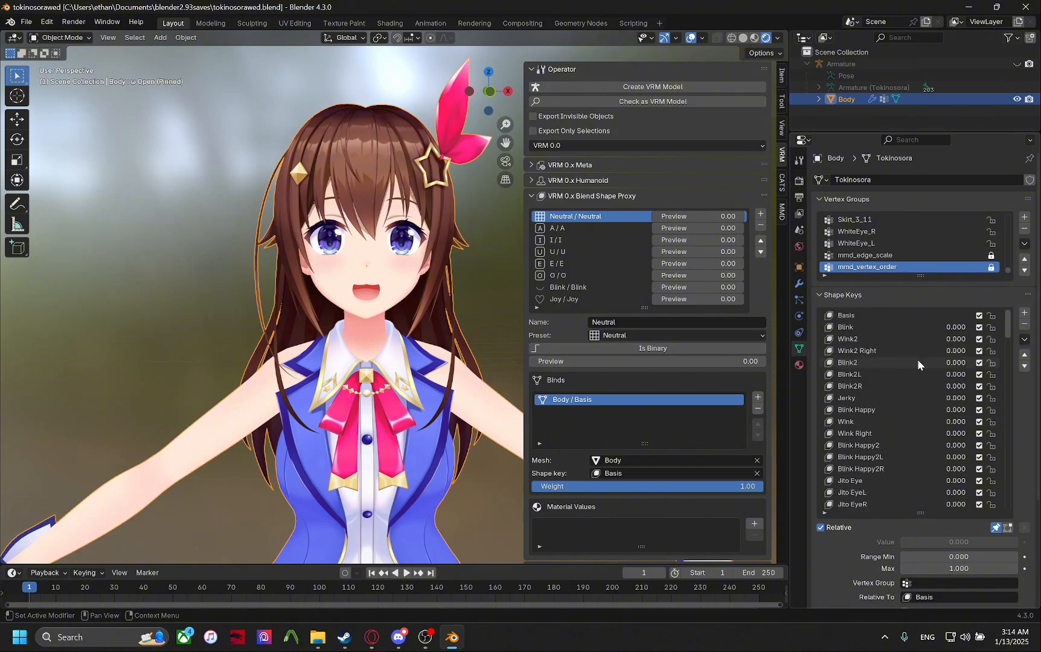
scroll(602, 383, "down", 1)
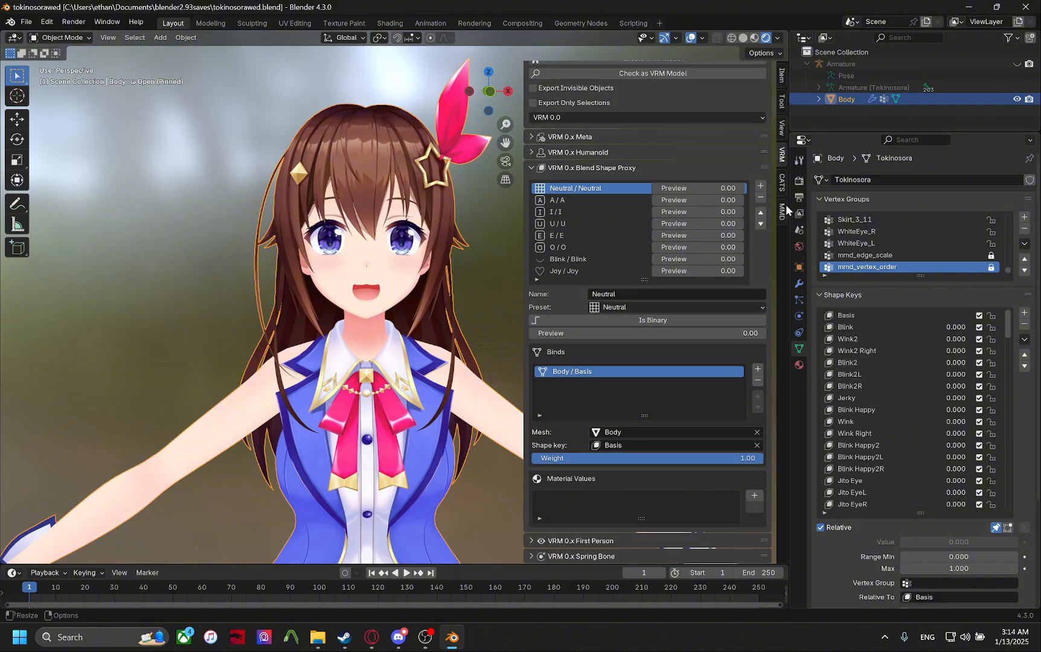
scroll(595, 189, "up", 1)
left_click(591, 196)
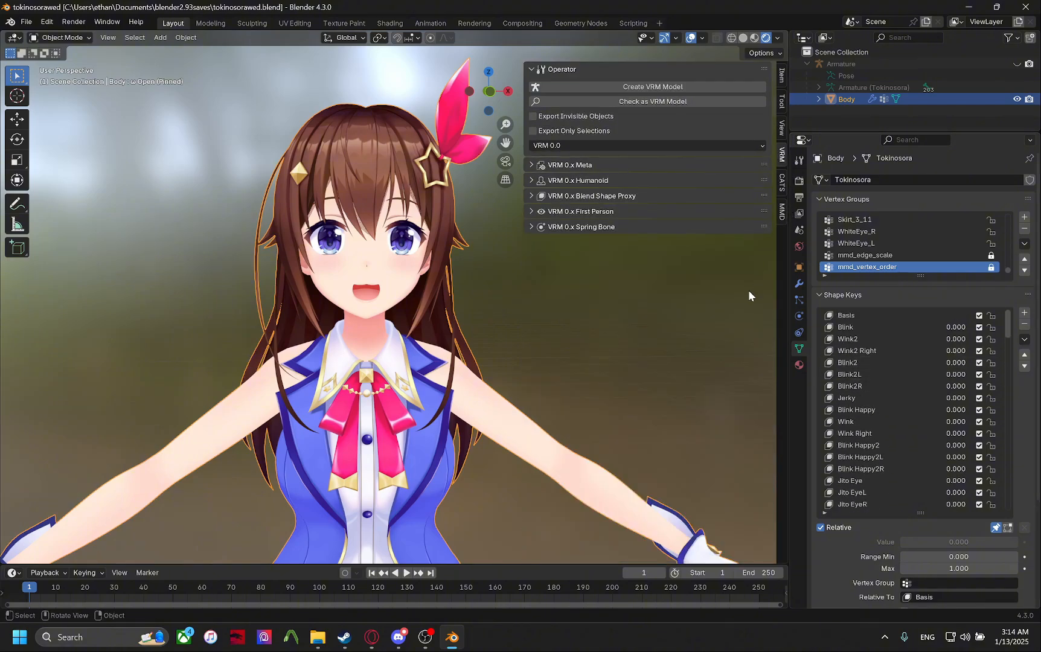
left_click(613, 227)
left_click(754, 263)
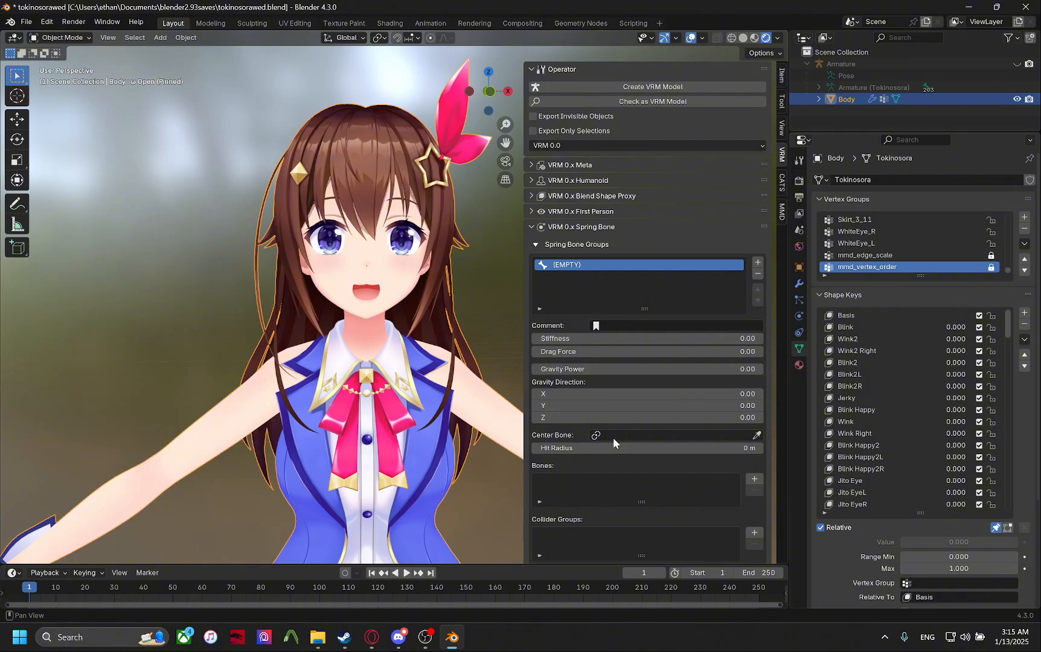
Unhide the Armature in the scene, select it and switch it to Pose Mode.
scroll(298, 406, "down", 1)
middle_click_drag(298, 405, 286, 208, "shift")
scroll(338, 290, "down", 3)
middle_click_drag(374, 325, 346, 354, "shift")
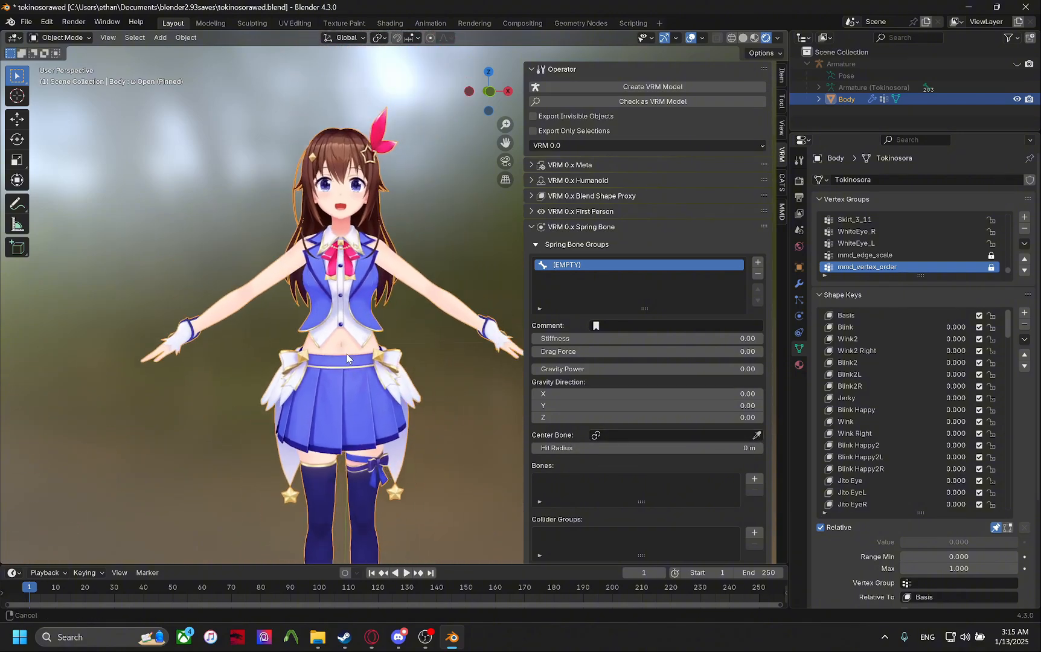
left_click(1016, 64)
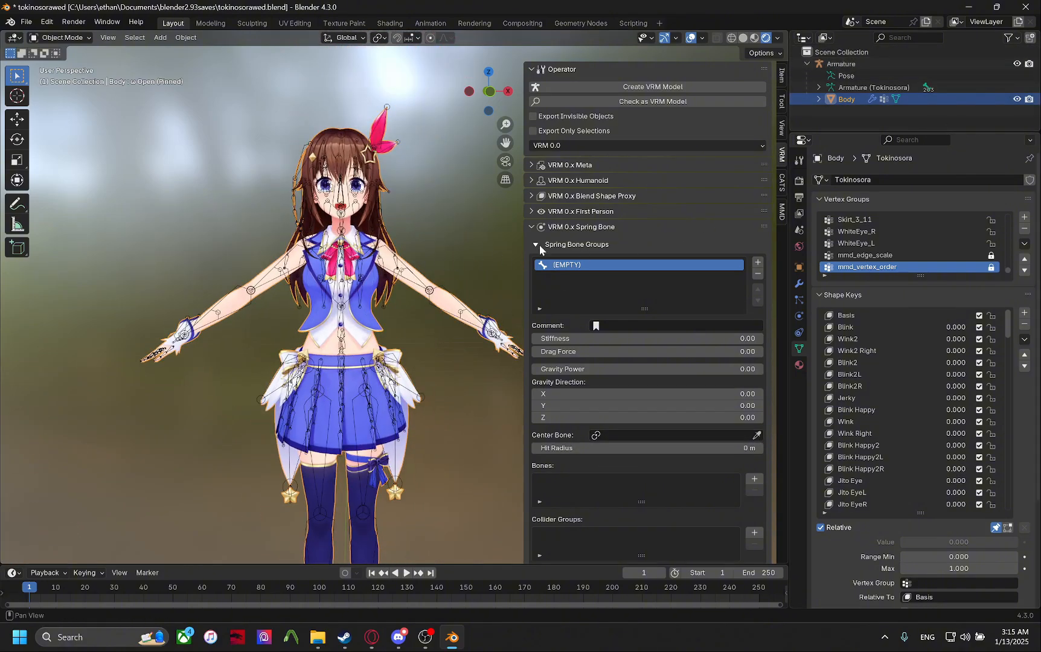
left_click(349, 311)
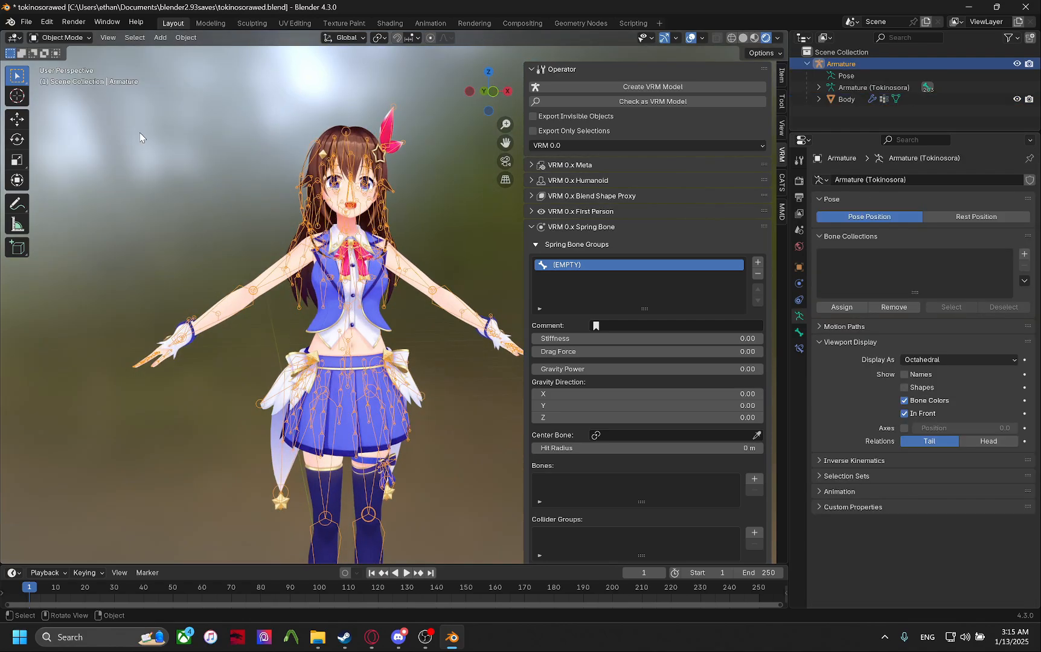
left_click(61, 37)
left_click(73, 81)
Examine the bones around the hips and skirt, selecting individual bones such as Left leg.
scroll(382, 333, "up", 5)
middle_click_drag(382, 333, 402, 226)
scroll(422, 222, "down", 2)
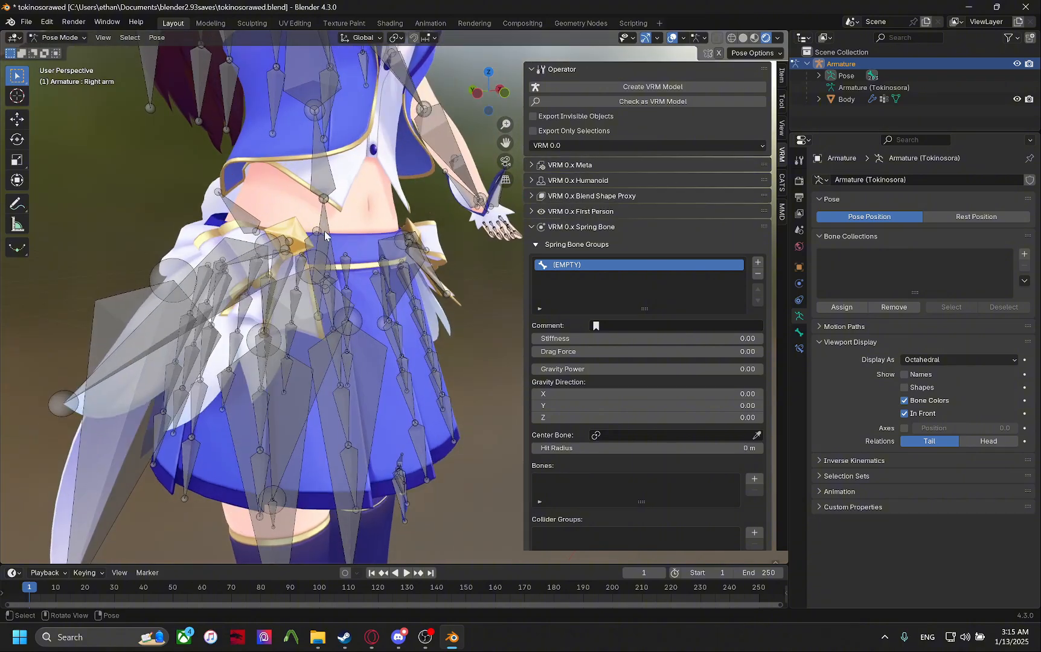
left_click(327, 259)
middle_click_drag(338, 362, 319, 327)
left_click(313, 300)
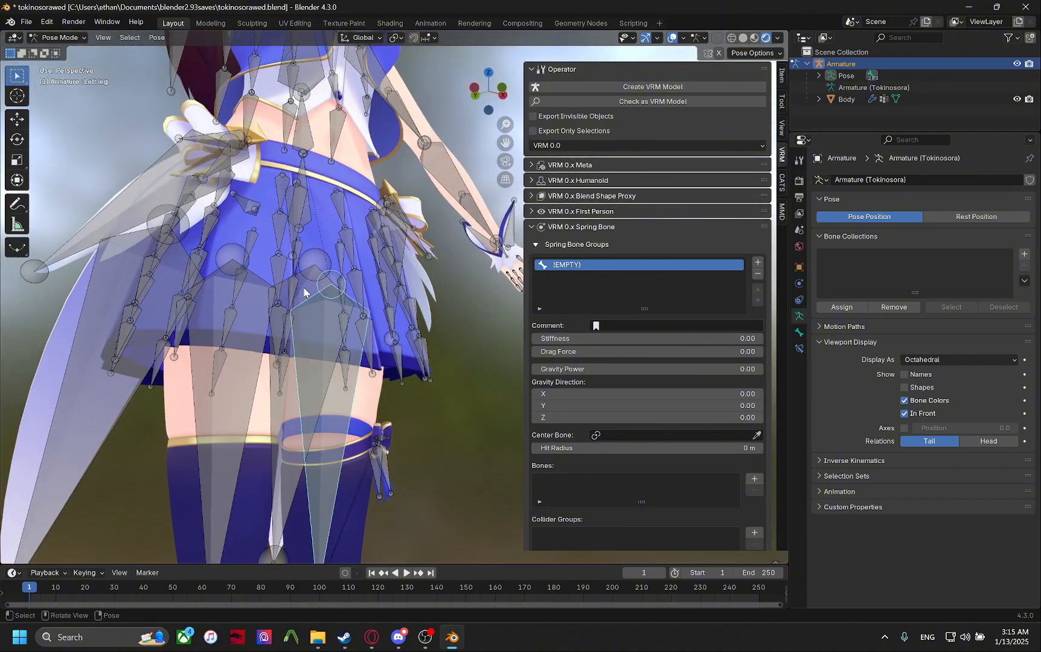
left_click(306, 287)
Select the Spine bone above the skirt and try rotating it freehand.
middle_click_drag(308, 277, 307, 313)
left_click(294, 202)
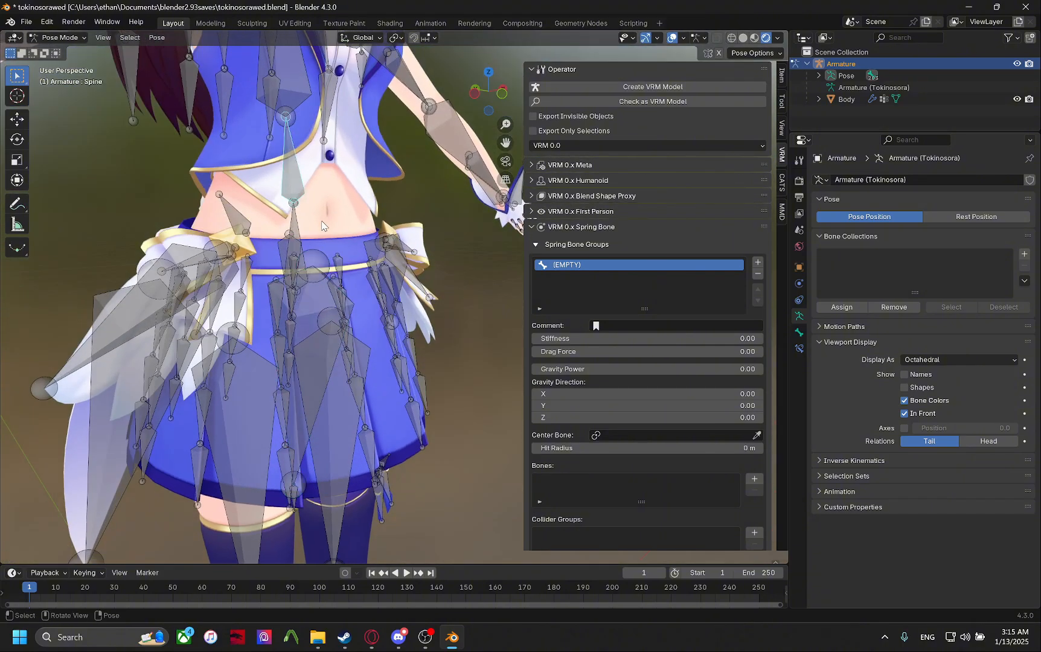
scroll(322, 226, "down", 4)
key("r")
left_click(314, 315)
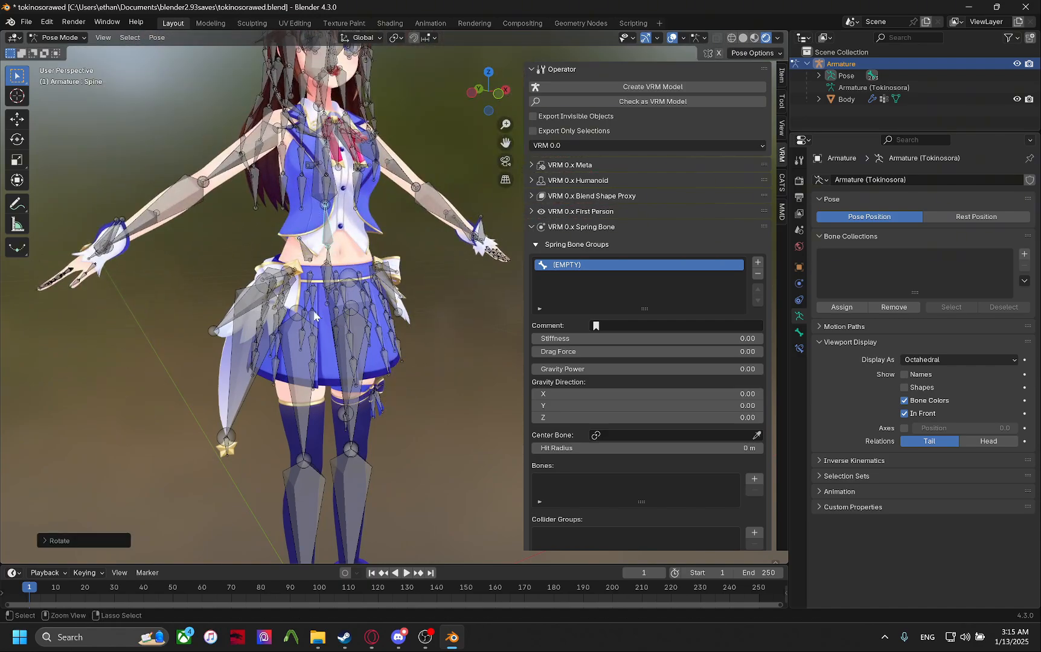
Select the Left leg bone and try rotating it freehand.
middle_click_drag(342, 294, 361, 285)
left_click(349, 363)
middle_click_drag(352, 369, 373, 374)
key("r")
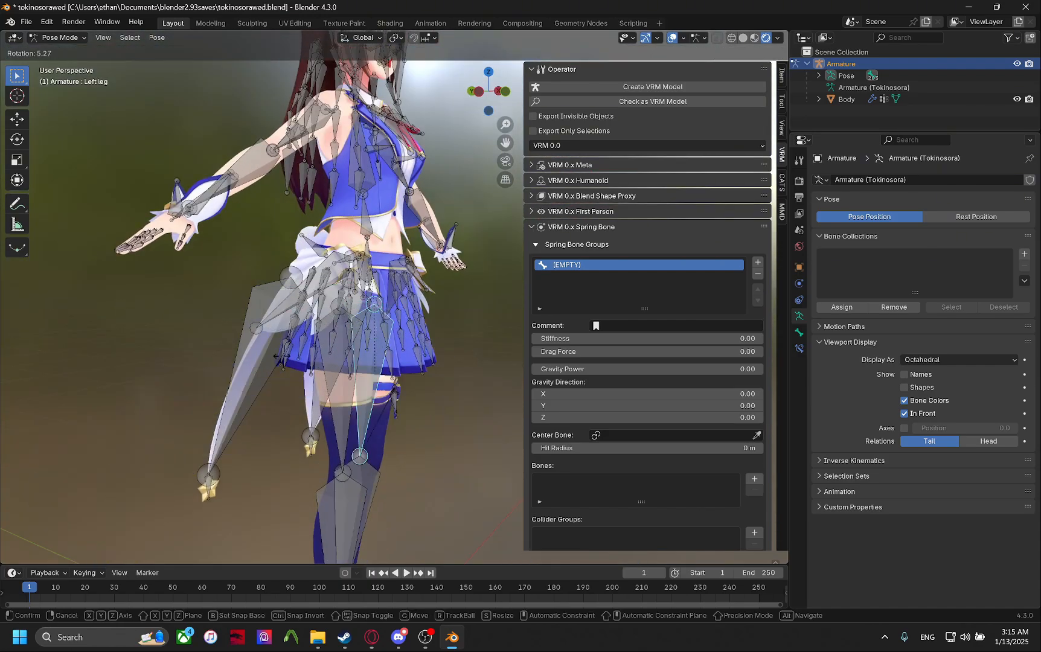
left_click(413, 396)
Select the Hips bone at the waist of the armature.
left_click(366, 264)
middle_click_drag(366, 266, 314, 264)
scroll(327, 264, "up", 5)
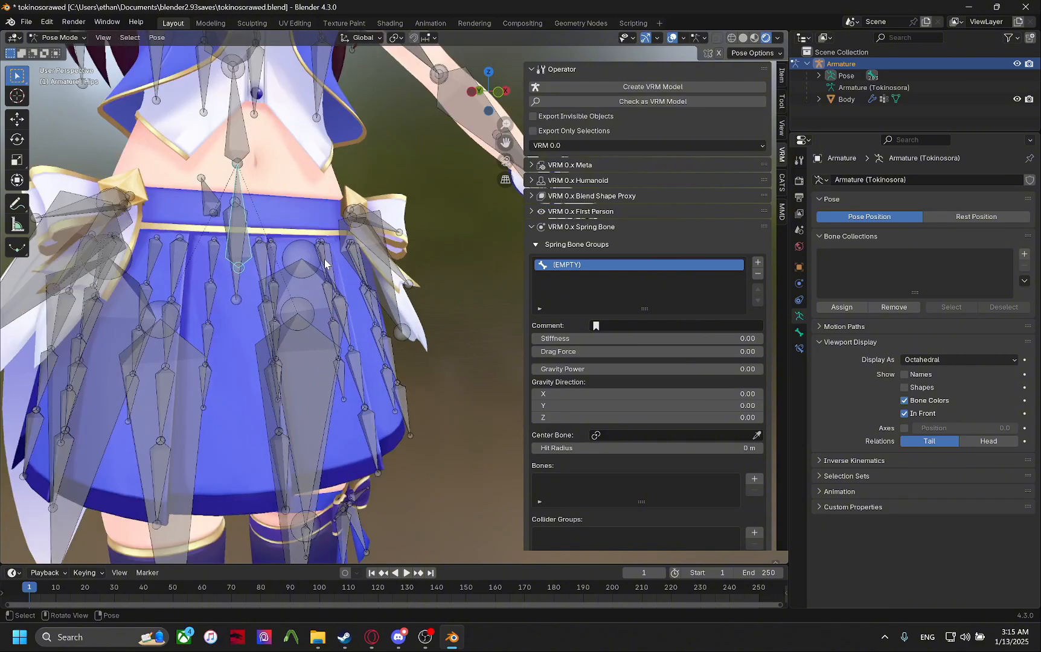
scroll(325, 264, "down", 8)
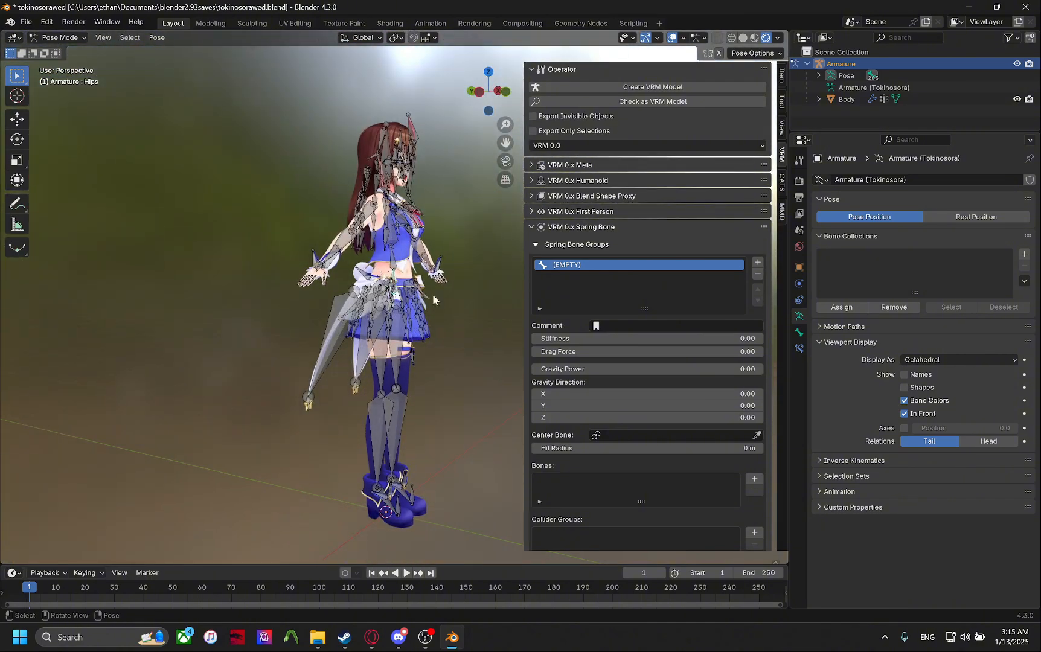
Try a freehand trackball rotation on the Hips bone and undo it.
key("r")
key("r")
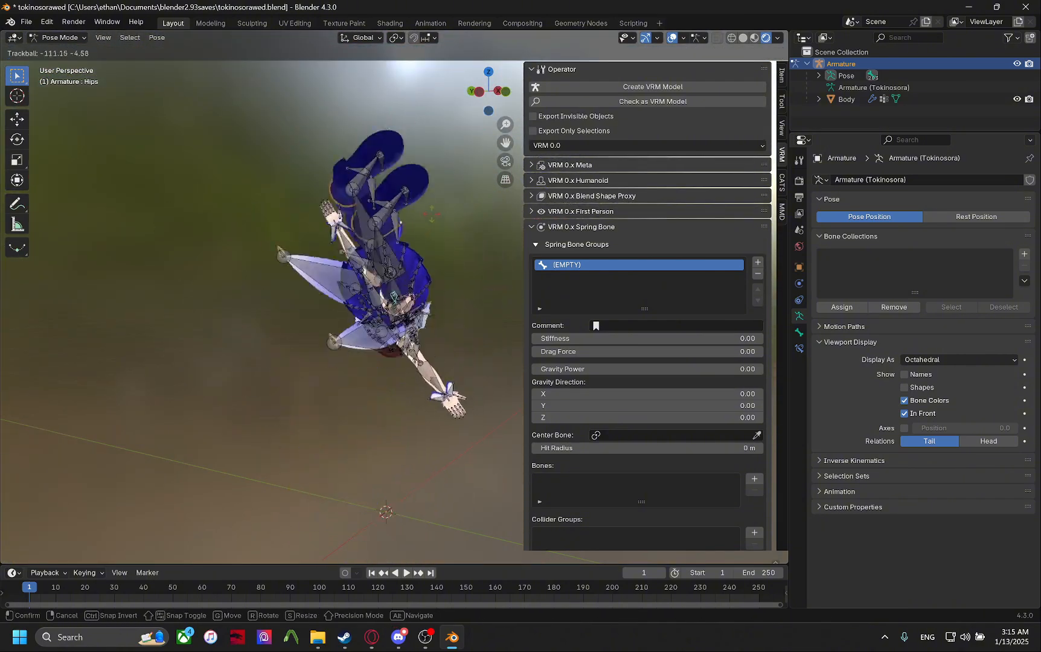
left_click(473, 276)
middle_click_drag(474, 275, 440, 278)
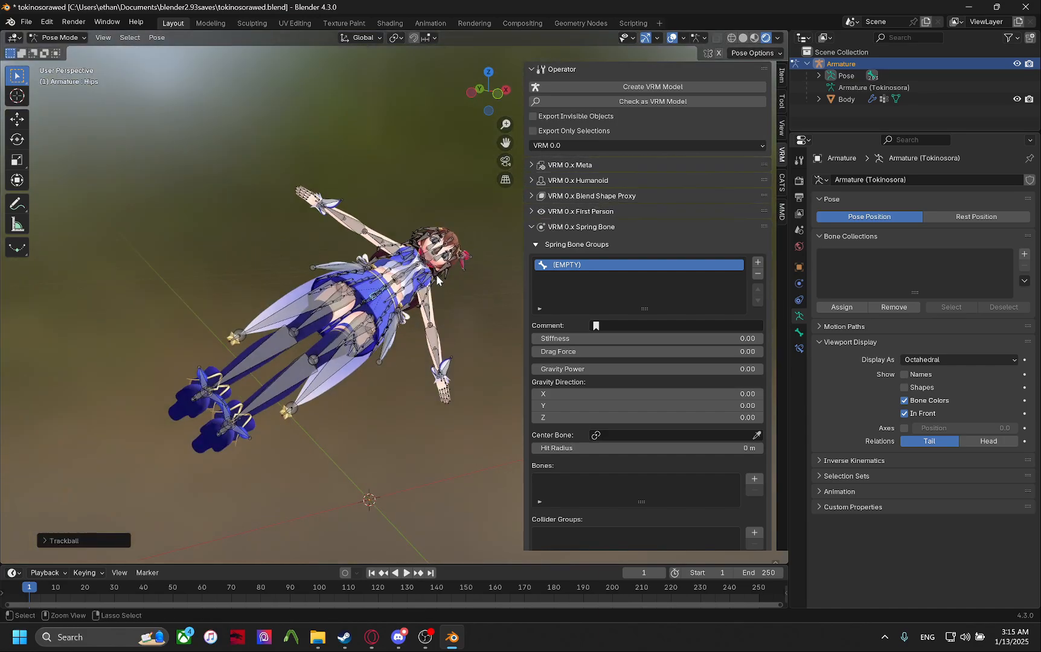
key("ctrl+z")
Copy the Hips bone's name from its bone properties and assign it as the spring bone group's center bone.
scroll(438, 280, "up", 8)
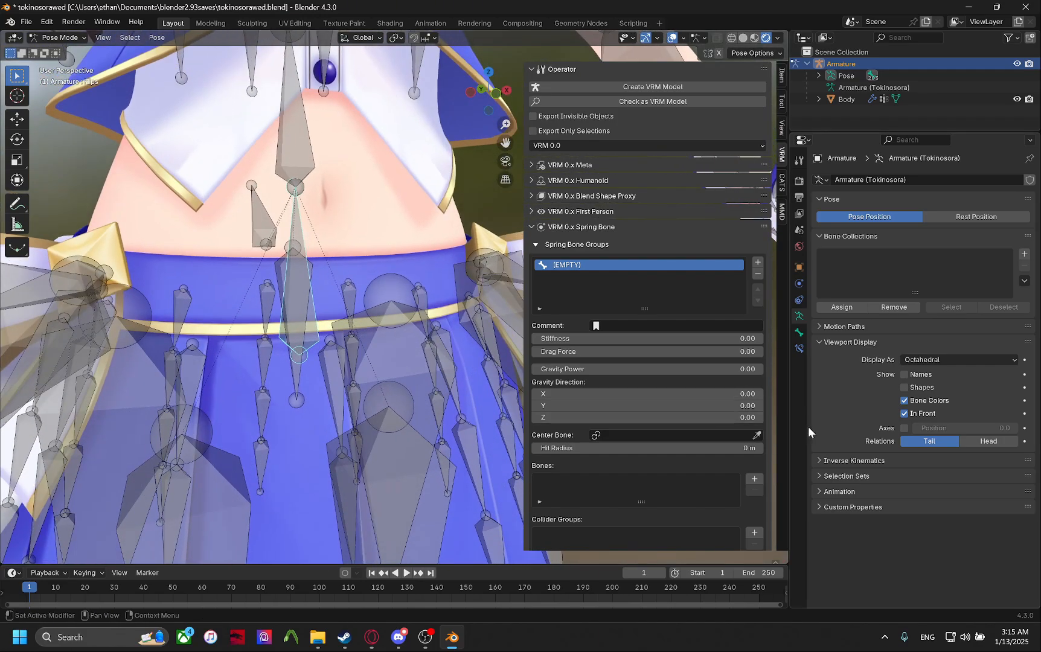
left_click(799, 332)
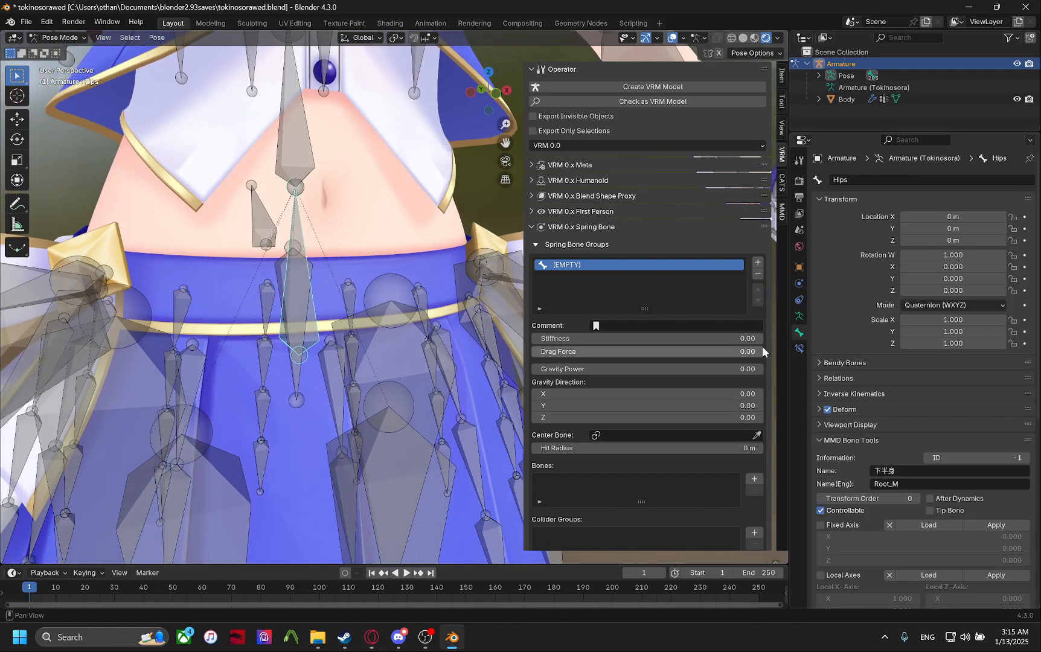
left_click(848, 182)
key("ctrl+c")
left_click(674, 293)
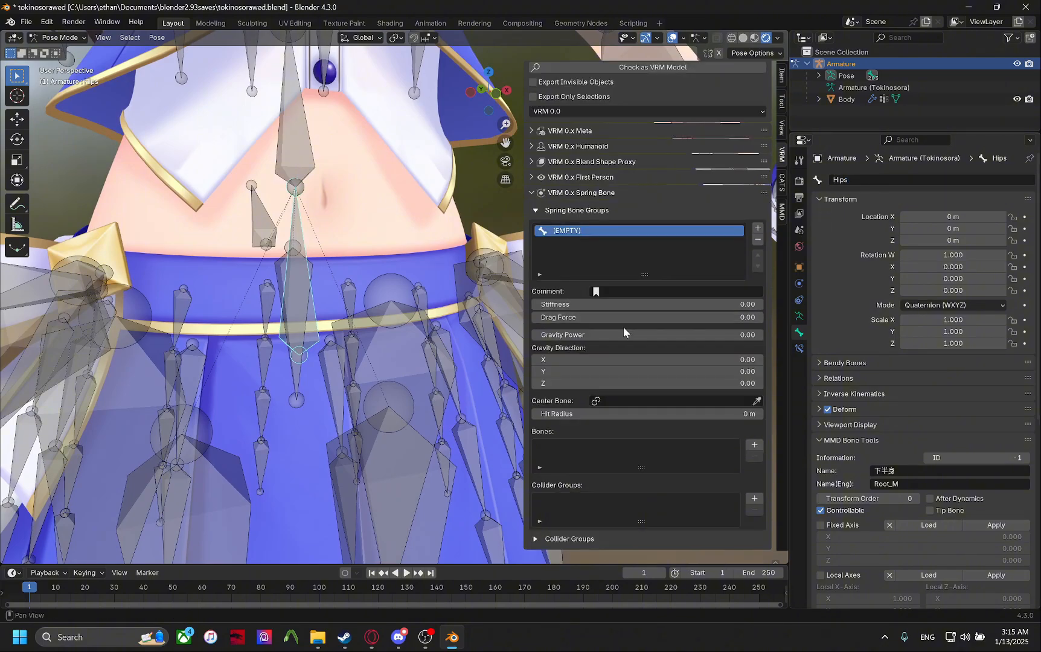
scroll(623, 326, "down", 1)
scroll(397, 298, "down", 5)
scroll(610, 286, "up", 1)
left_click(635, 436)
key("ctrl+v")
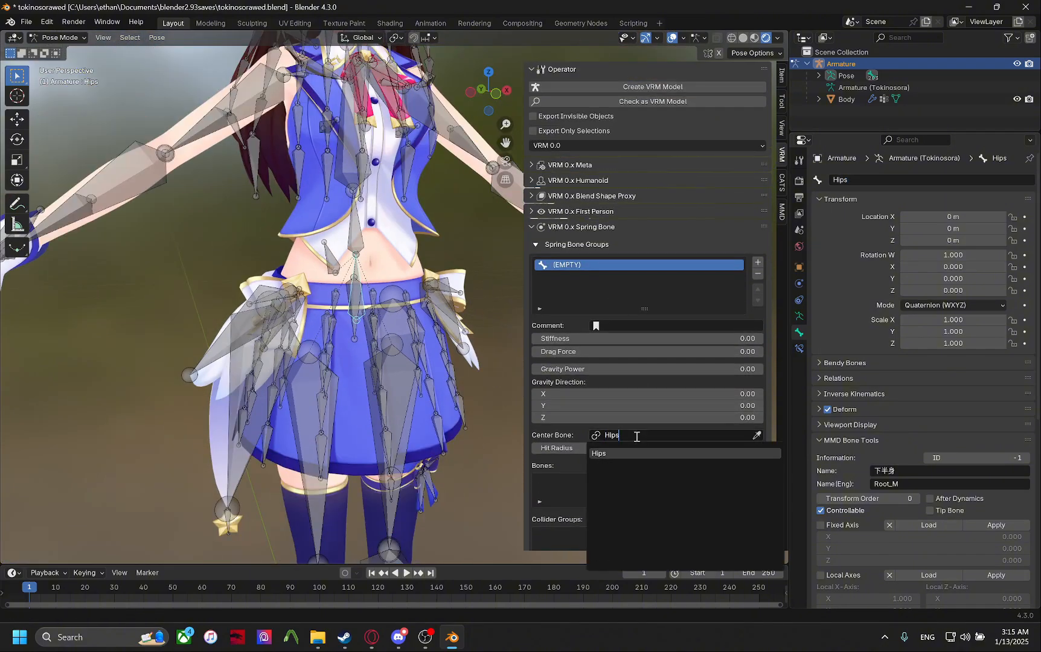
left_click(622, 453)
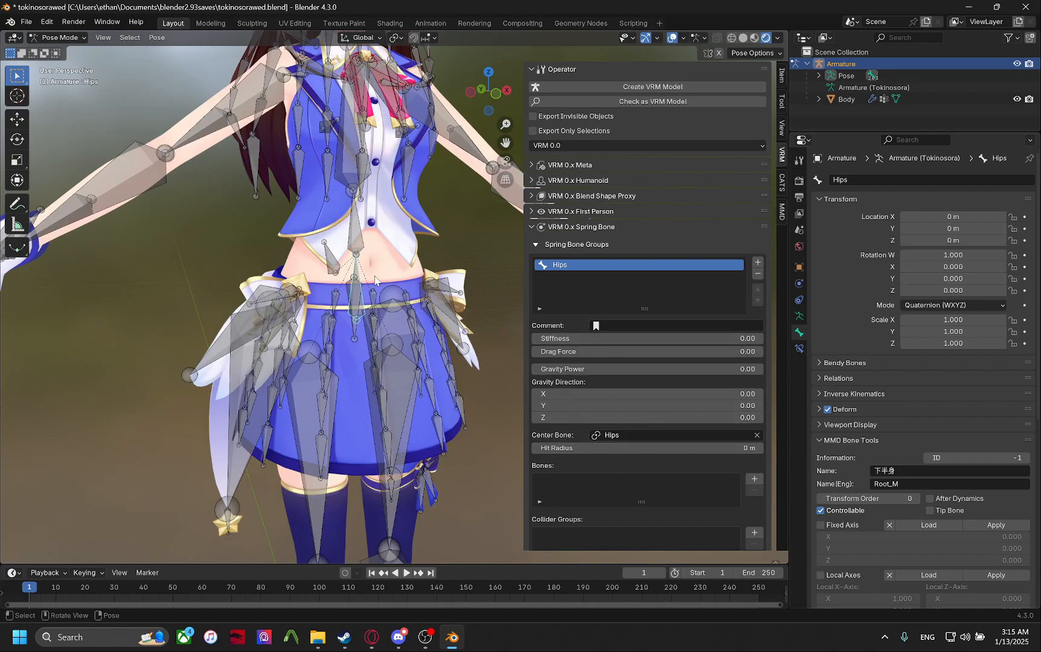
Add two more spring bone groups and set Hips as the center bone of each.
middle_click_drag(320, 260, 338, 259)
scroll(338, 260, "down", 4)
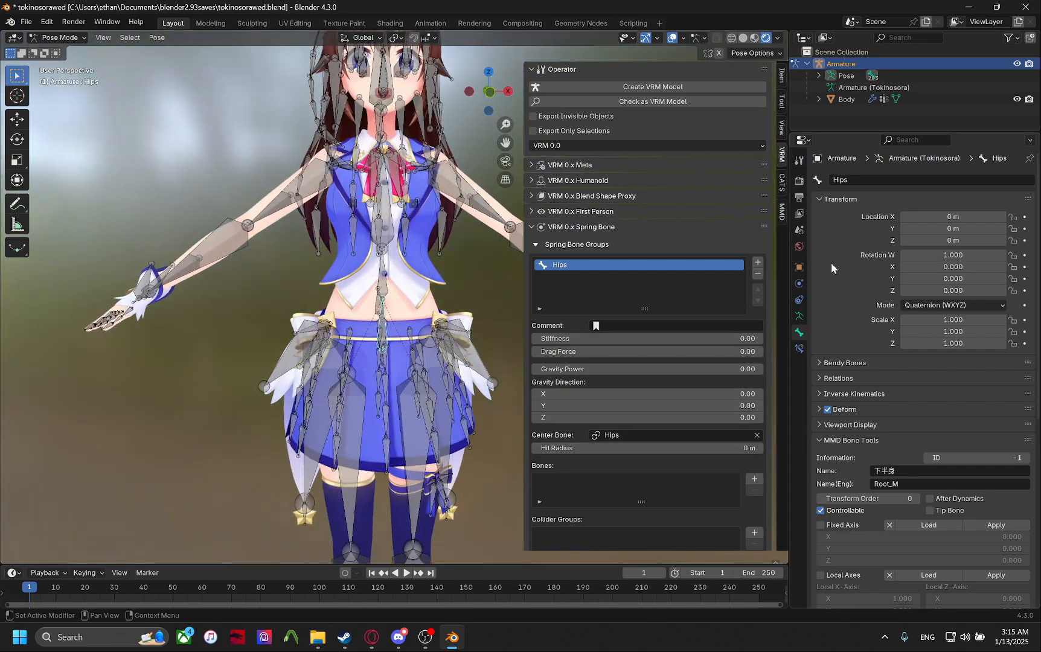
left_click(756, 263)
left_click(757, 263)
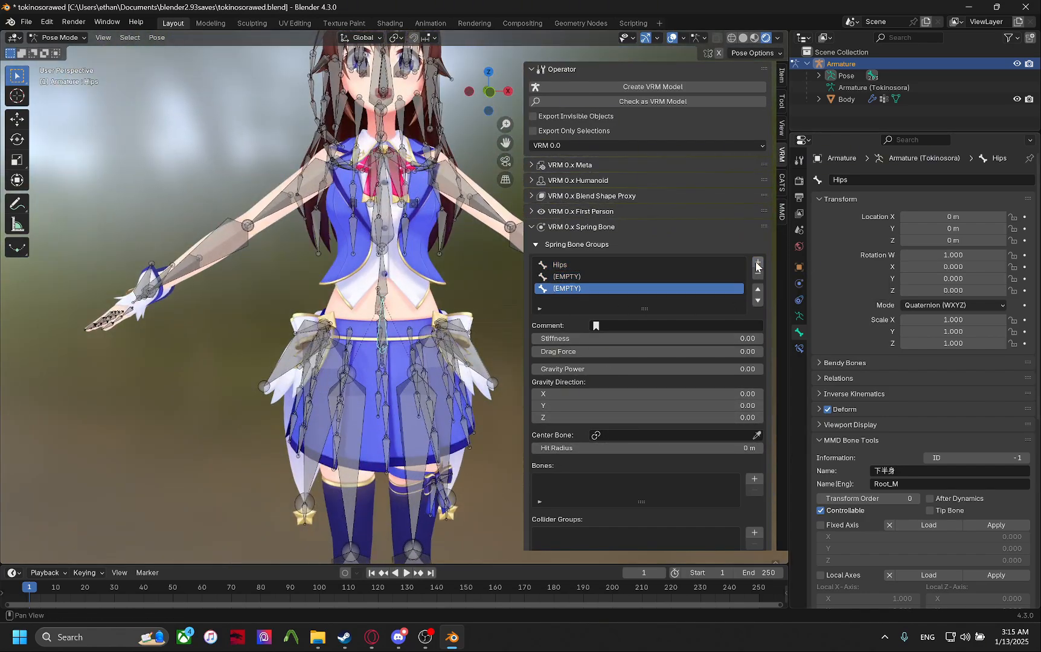
left_click(615, 435)
key("ctrl+v")
left_click(603, 453)
left_click(604, 277)
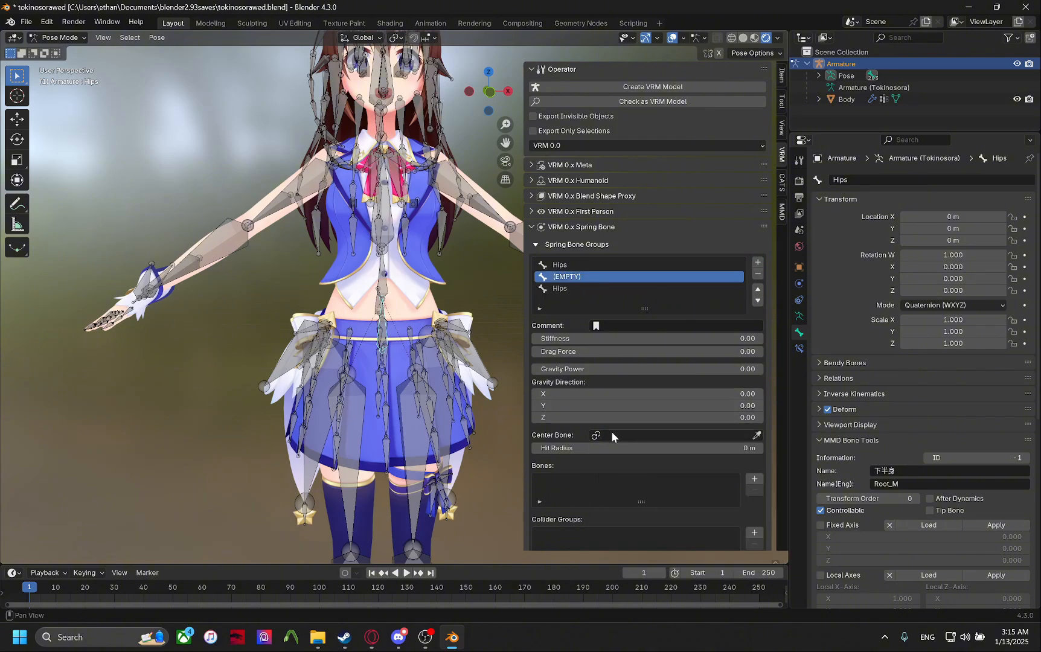
left_click(611, 431)
left_click(604, 452)
Save the current Blender file.
scroll(339, 253, "up", 3)
scroll(338, 253, "down", 3)
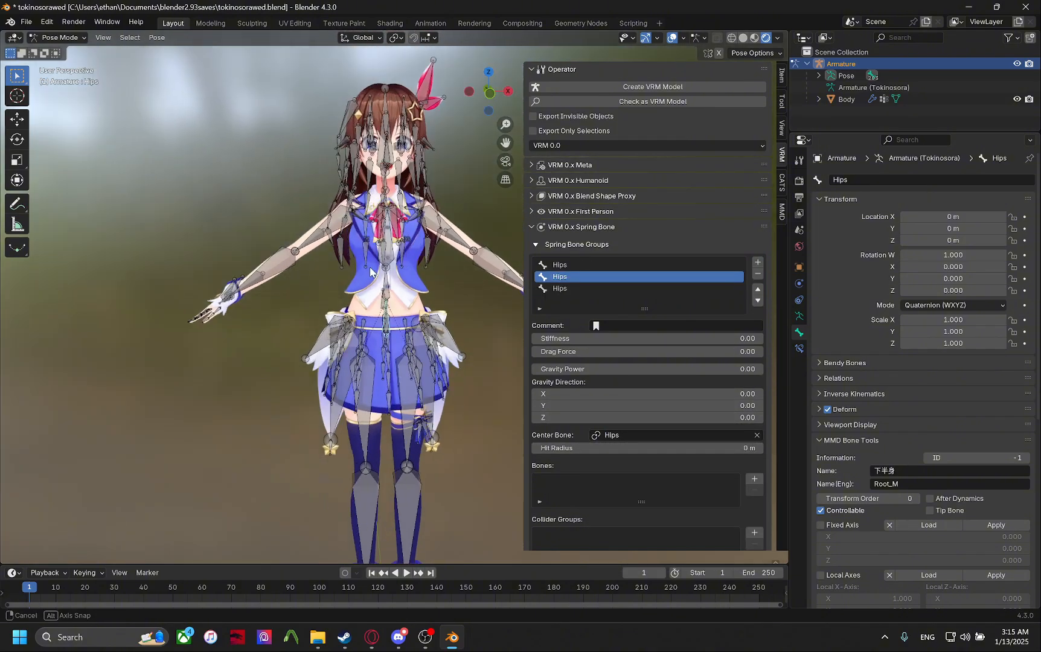
scroll(338, 254, "up", 4)
scroll(335, 254, "down", 1)
scroll(365, 267, "up", 3)
middle_click_drag(335, 254, 387, 273, "shift")
scroll(366, 268, "down", 3)
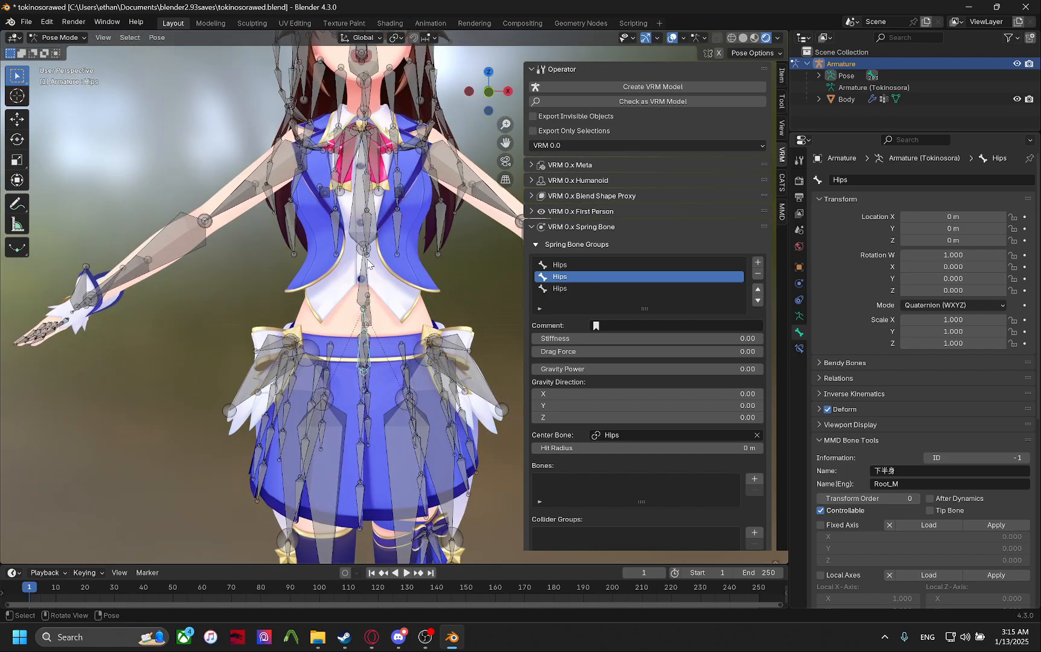
key("ctrl+s")
Set the first spring bone group's stiffness to 0.60 and drag force to 0.40.
scroll(390, 267, "up", 3)
left_click(562, 265)
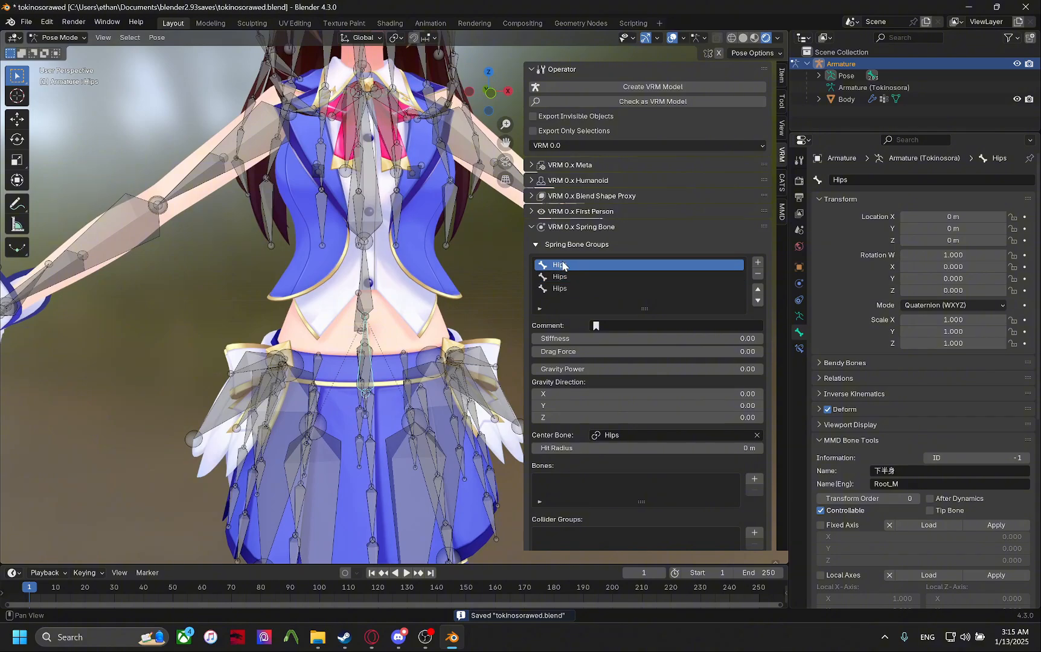
left_click(560, 340)
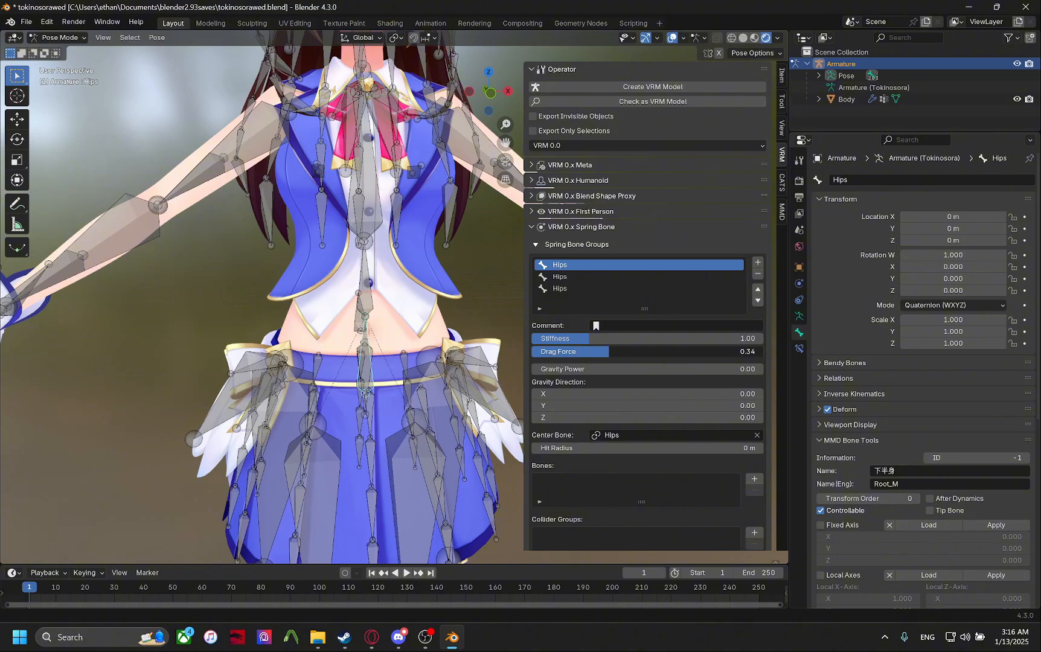
left_click_drag(646, 338, 630, 338)
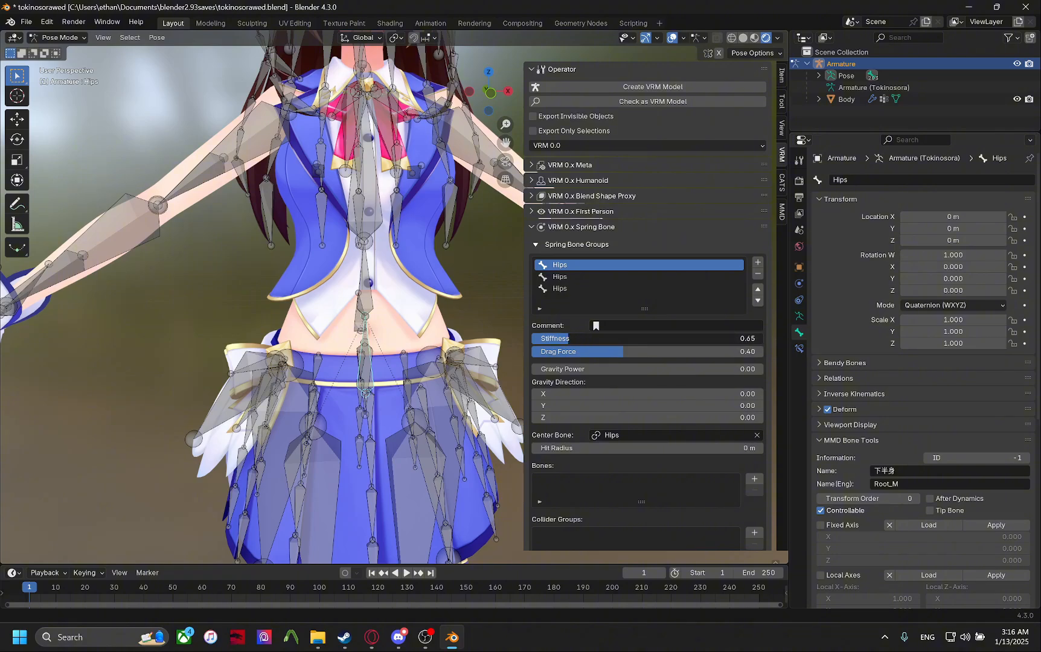
left_click_drag(630, 338, 566, 338)
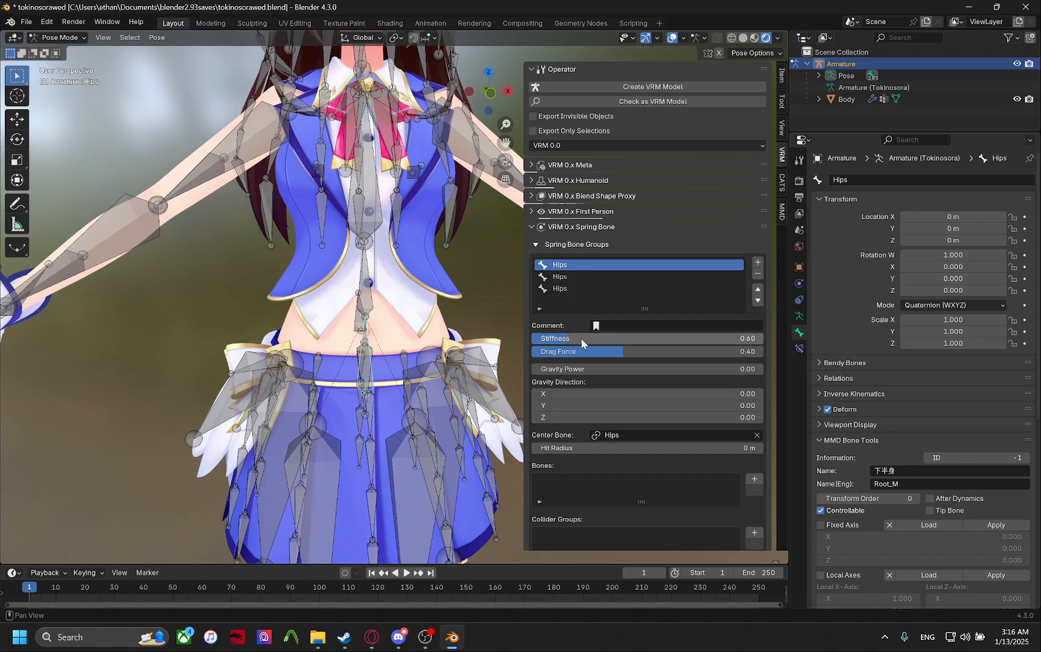
Set the Z gravity direction of the first spring bone group to -1.
left_click(568, 417)
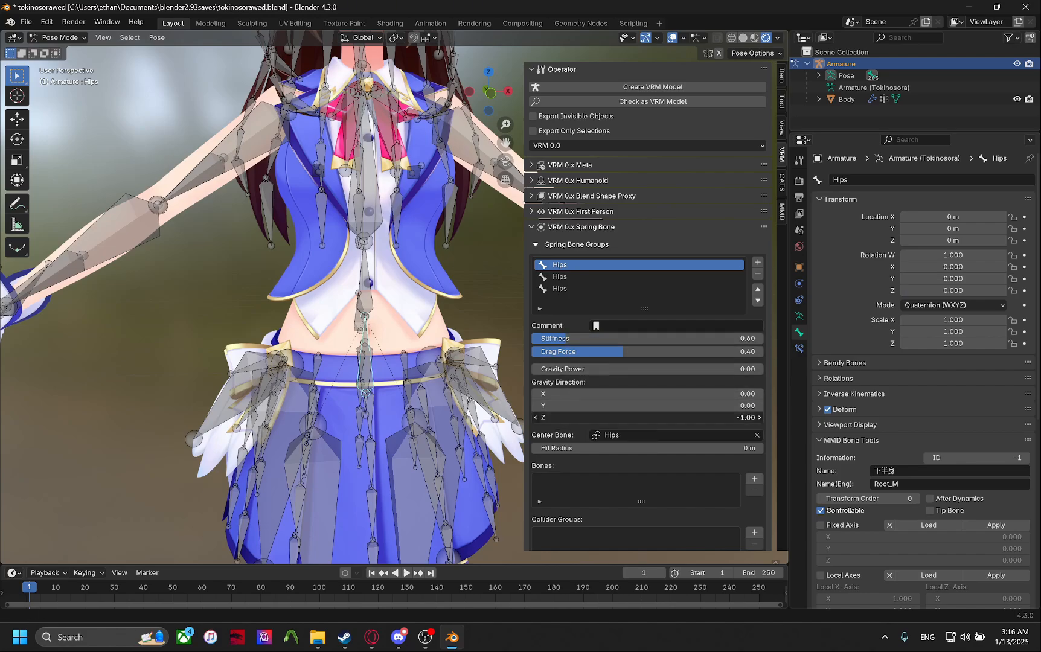
type("-1")
key("Return")
scroll(361, 285, "down", 5)
scroll(361, 286, "up", 4)
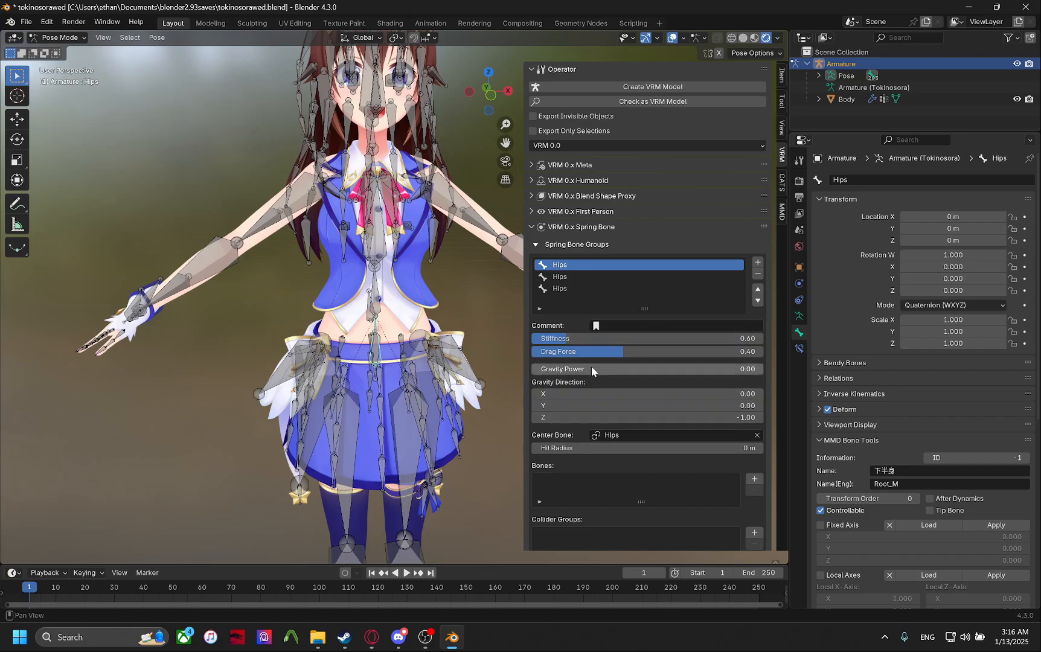
Remove the two extra Hips spring bone groups, keeping only the first configured one.
left_click(646, 289)
left_click(758, 275)
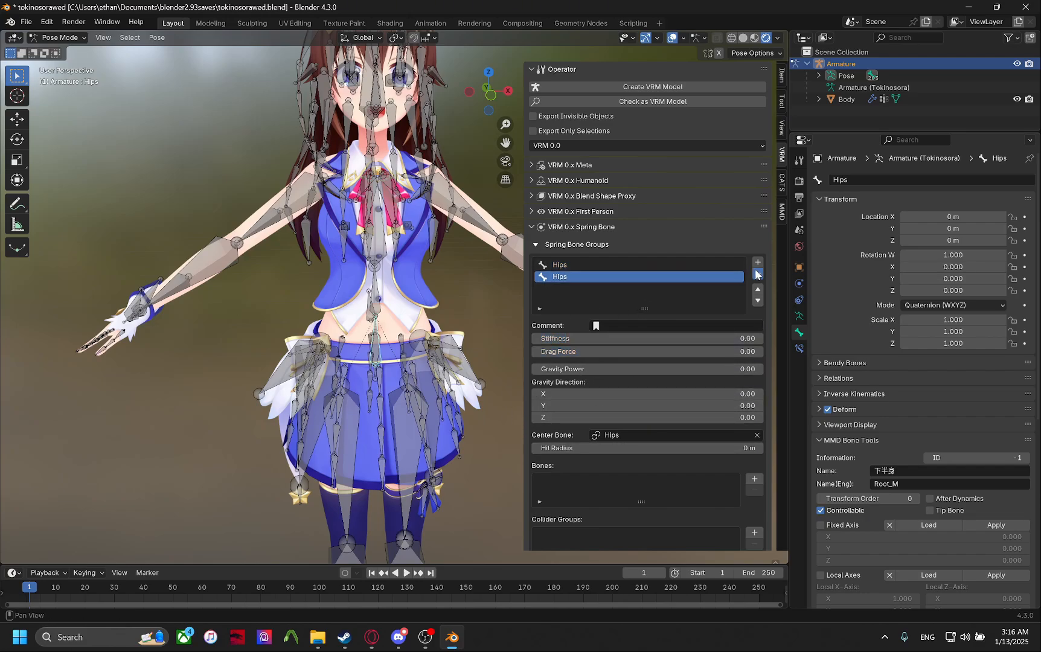
left_click(757, 275)
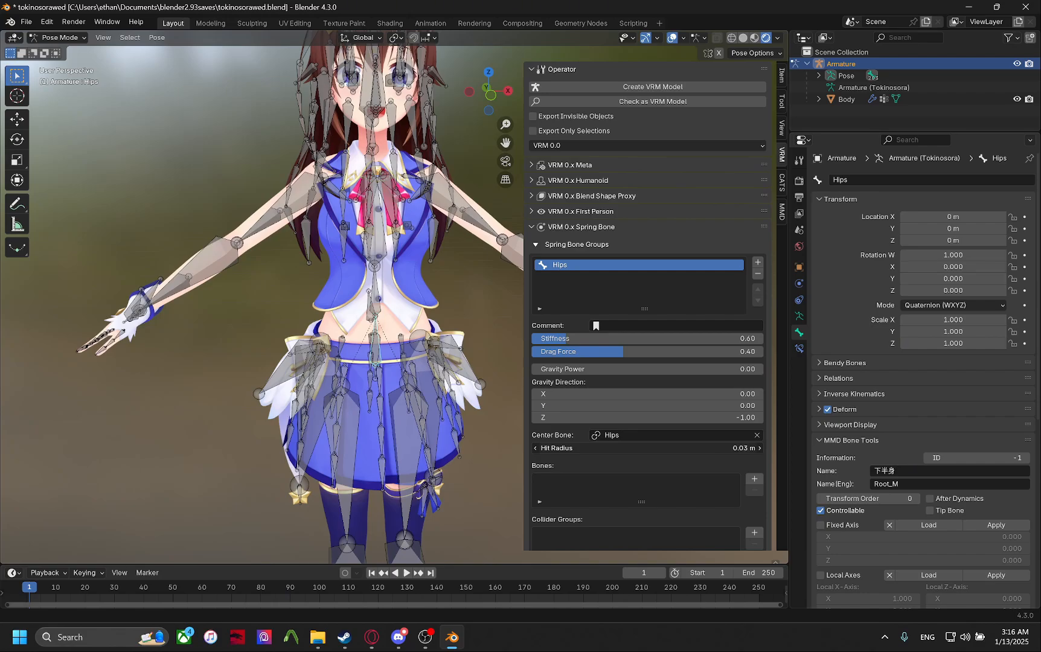
Set the hit radius of the Hips spring bone group to 0.02 m and save the file.
left_click(534, 448)
key("ctrl+s")
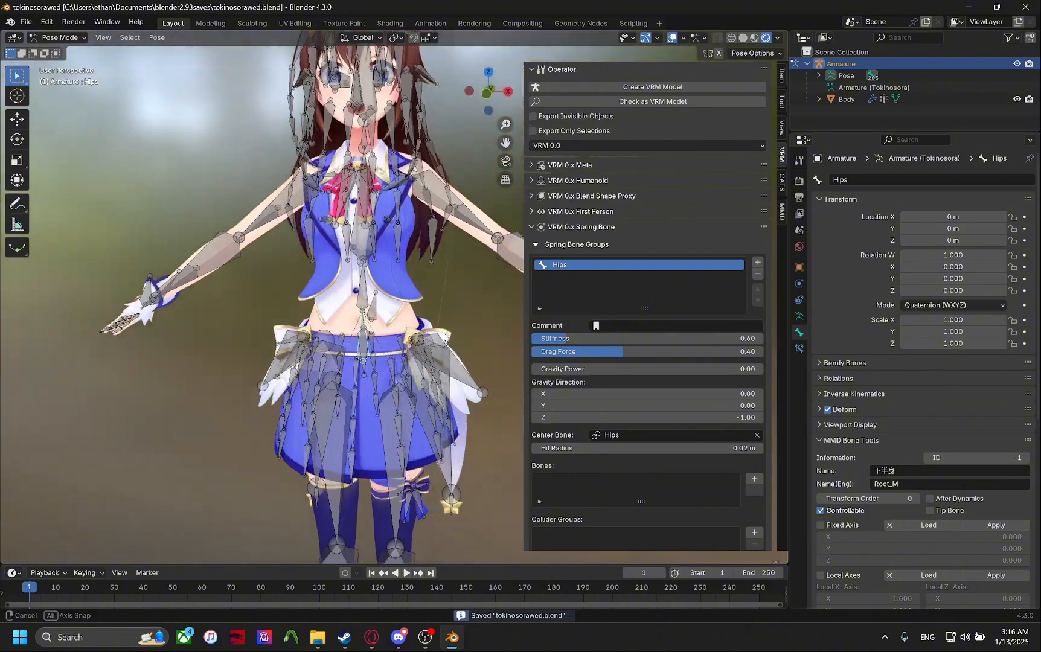
middle_click_drag(471, 344, 421, 317)
scroll(442, 437, "down", 3)
scroll(441, 326, "down", 1)
scroll(442, 326, "up", 2)
scroll(428, 260, "down", 3)
scroll(429, 261, "up", 3)
middle_click_drag(419, 262, 405, 388)
scroll(392, 259, "down", 2)
scroll(393, 253, "up", 3)
scroll(392, 298, "up", 2)
scroll(406, 388, "down", 7)
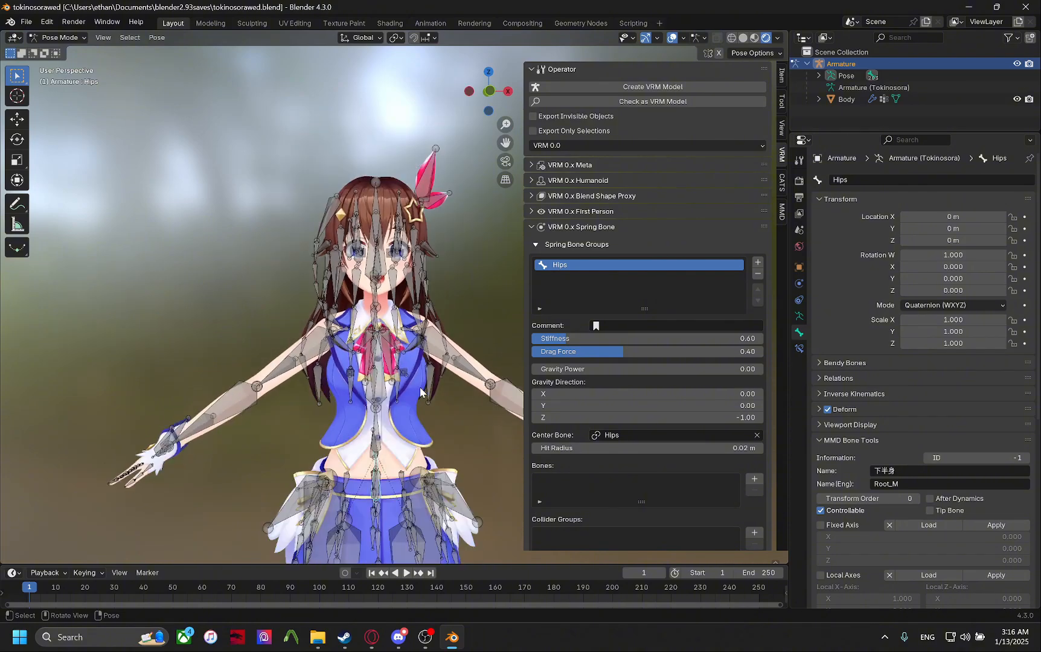
scroll(419, 388, "up", 4)
middle_click_drag(406, 283, 403, 293)
scroll(425, 343, "up", 4)
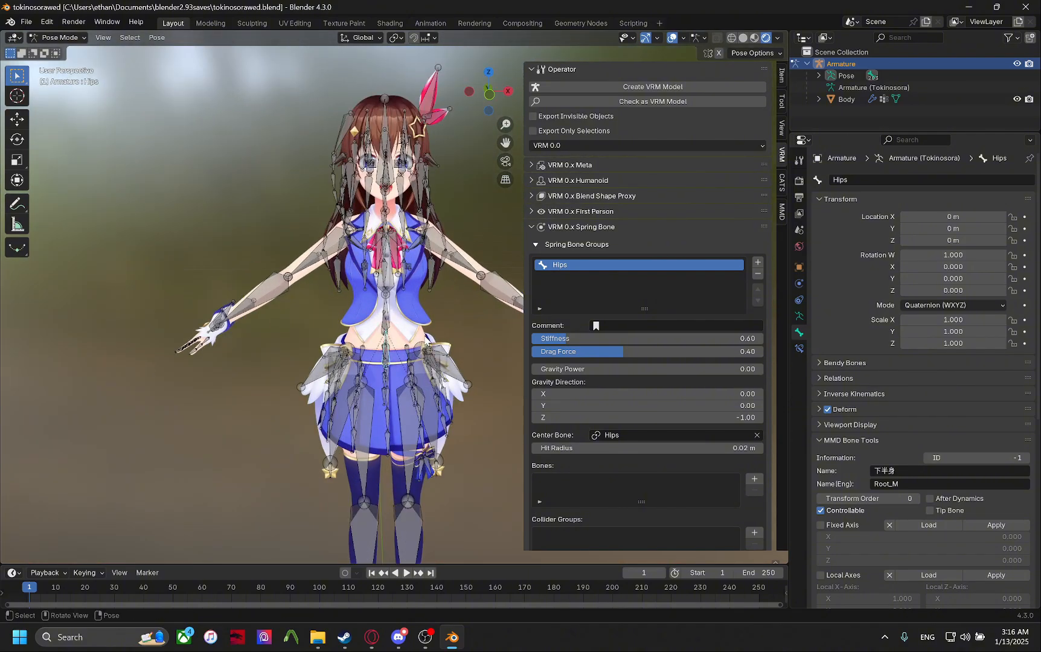
scroll(426, 342, "up", 2)
scroll(424, 338, "down", 5)
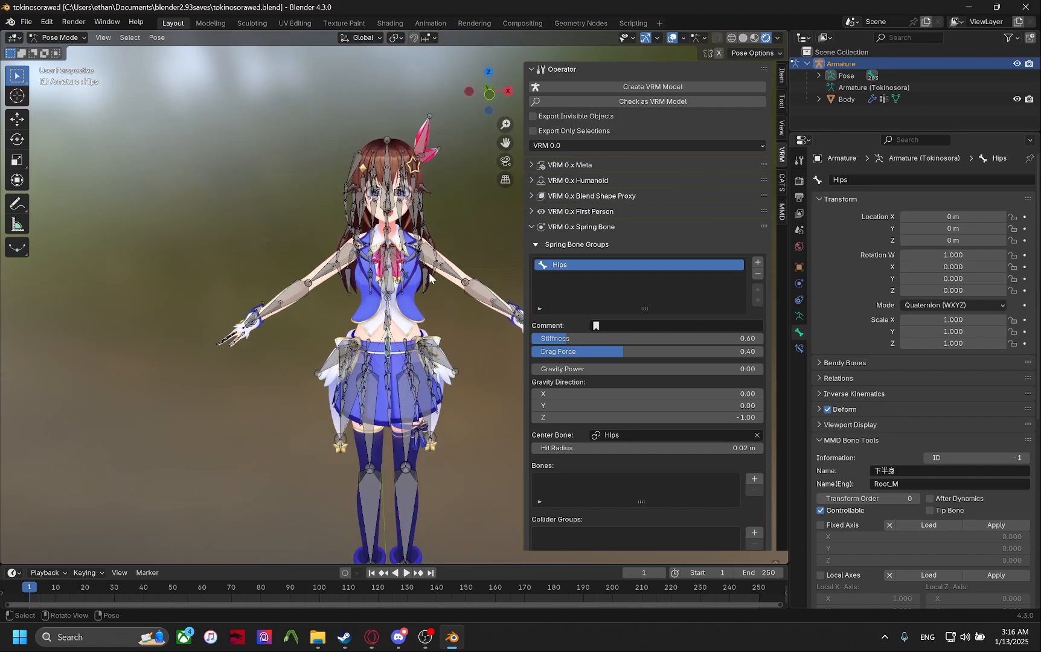
scroll(427, 284, "up", 4)
scroll(418, 378, "down", 3)
middle_click_drag(425, 332, 415, 383, "shift")
scroll(418, 373, "up", 4)
scroll(418, 371, "down", 3)
scroll(414, 381, "up", 2)
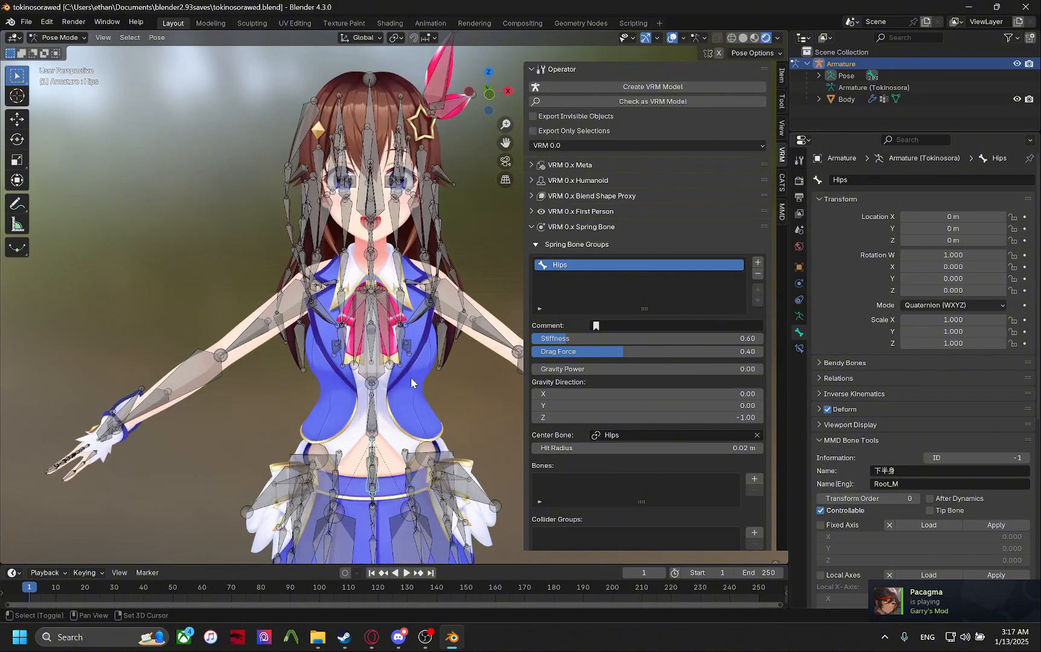
scroll(399, 368, "down", 3)
scroll(372, 346, "up", 4)
scroll(372, 347, "down", 4)
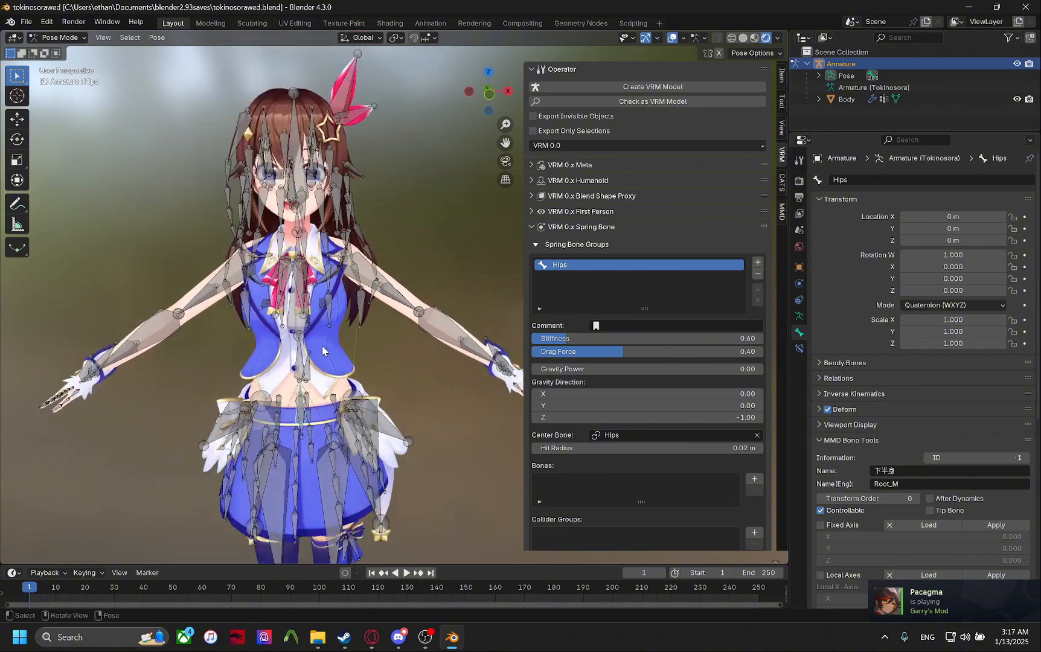
scroll(316, 341, "up", 3)
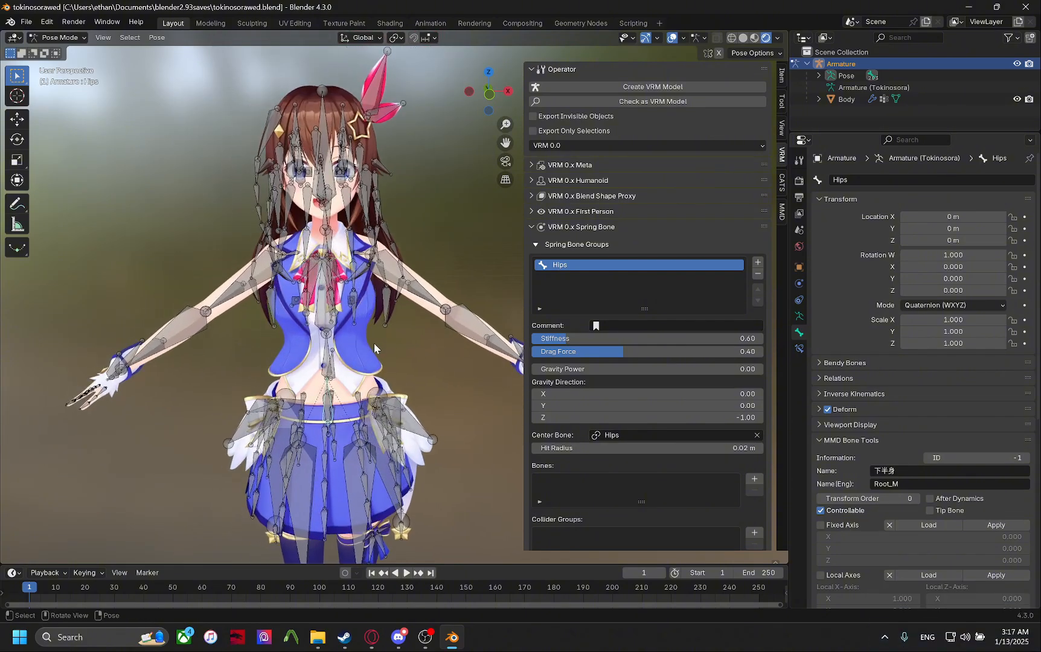
scroll(374, 344, "down", 3)
scroll(395, 341, "up", 3)
middle_click_drag(374, 344, 486, 416, "shift")
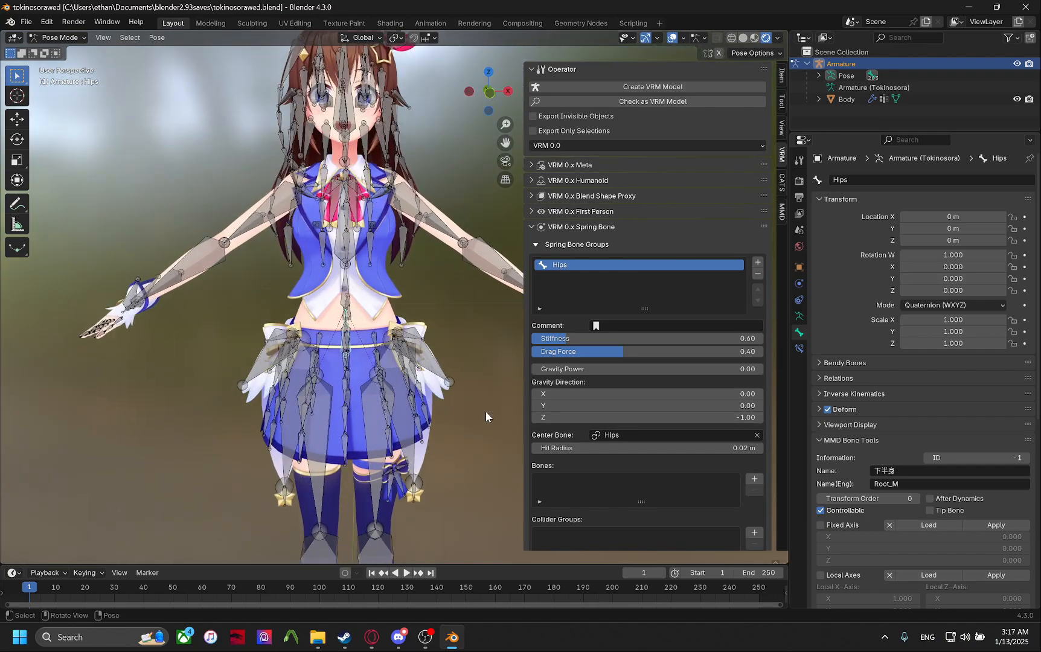
Add an empty bone entry to the bones of the Hips spring bone group.
scroll(714, 432, "down", 2)
left_click(753, 445)
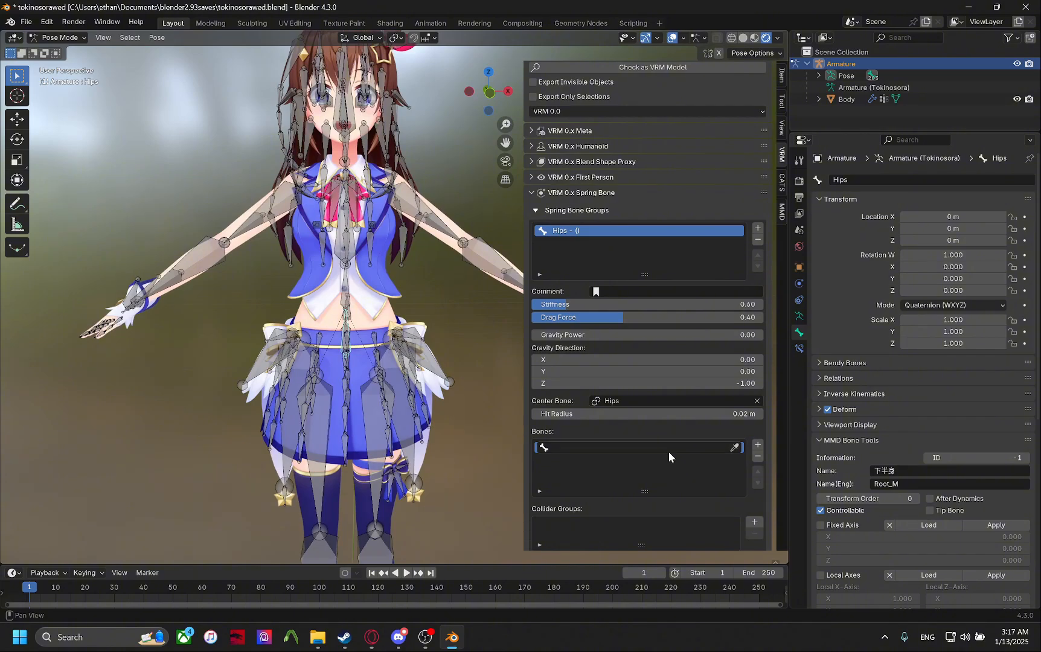
scroll(716, 451, "down", 1)
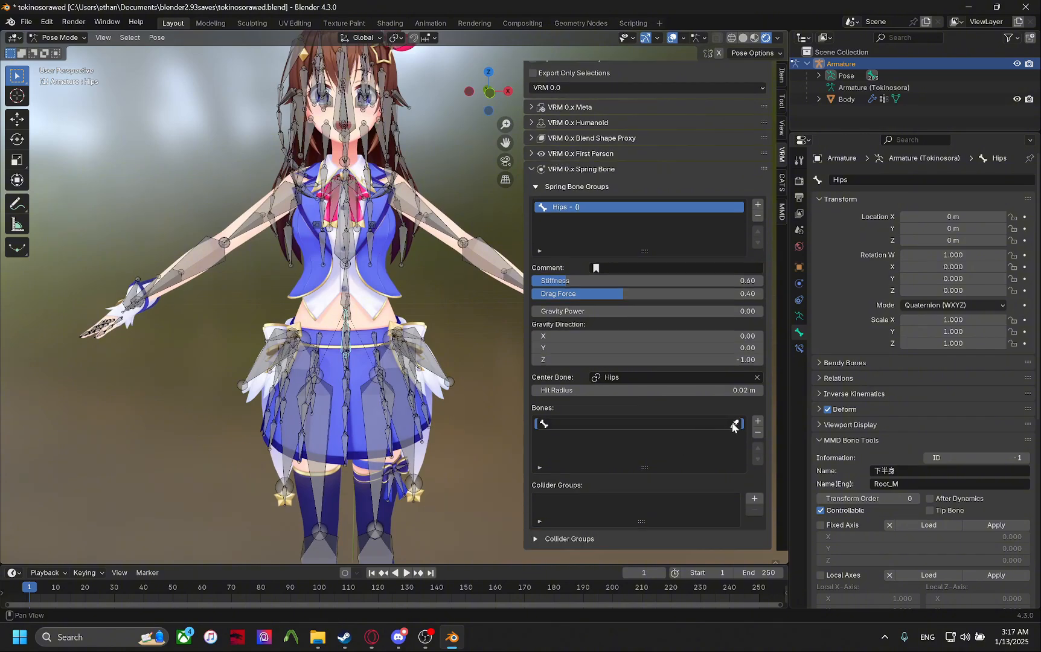
Select the Right arm bone, try rotating it freehand, and undo the rotation.
left_click(289, 193)
key("r")
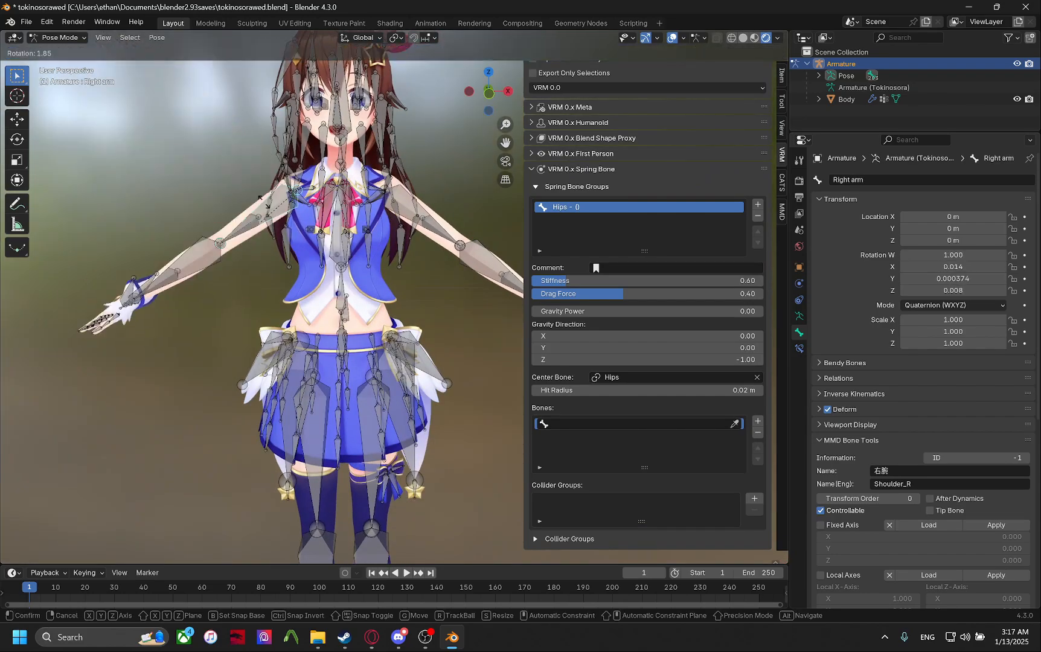
left_click(273, 194)
key("ctrl+z")
Select the Right shoulder bone and inspect the bones along the right arm.
middle_click_drag(321, 205, 391, 276)
scroll(369, 237, "up", 3)
left_click(384, 232, "shift")
middle_click_drag(382, 233, 287, 262)
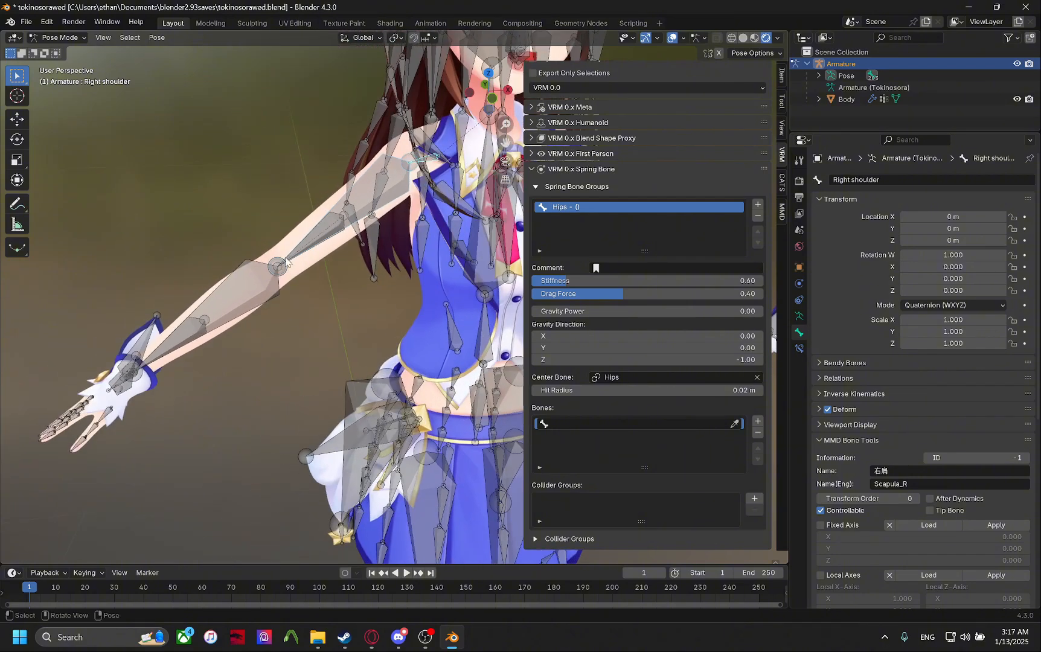
Select the right arm bones from the shoulder down to the fingers, leaving the wrist accessory bones unselected.
left_click_drag(295, 246, 72, 423)
key("Escape")
scroll(173, 344, "down", 4)
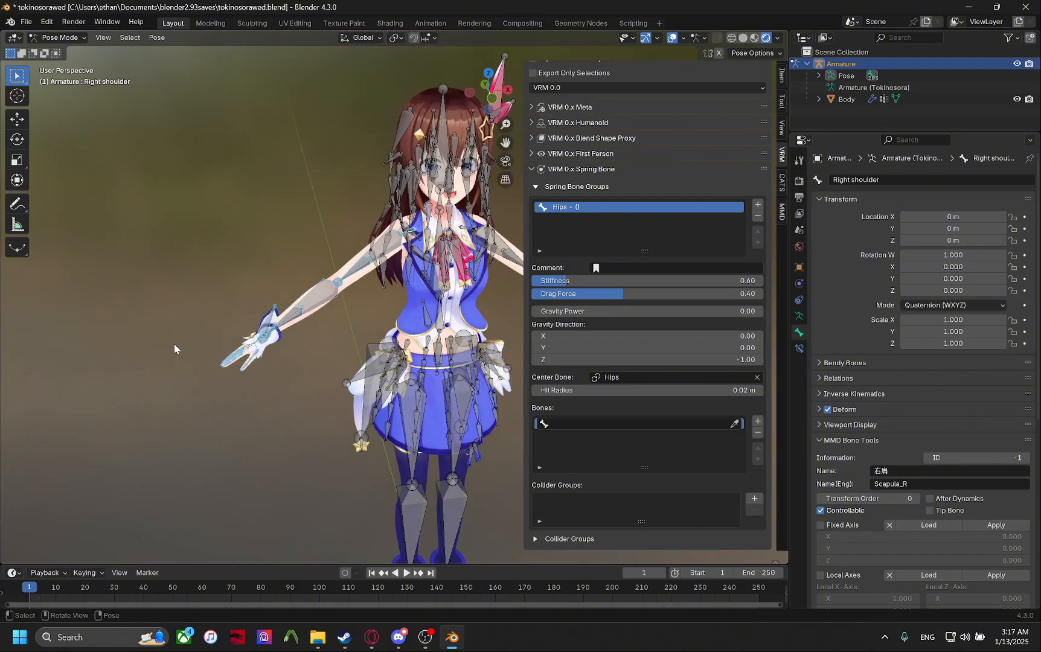
middle_click_drag(174, 344, 292, 330)
scroll(269, 327, "up", 3)
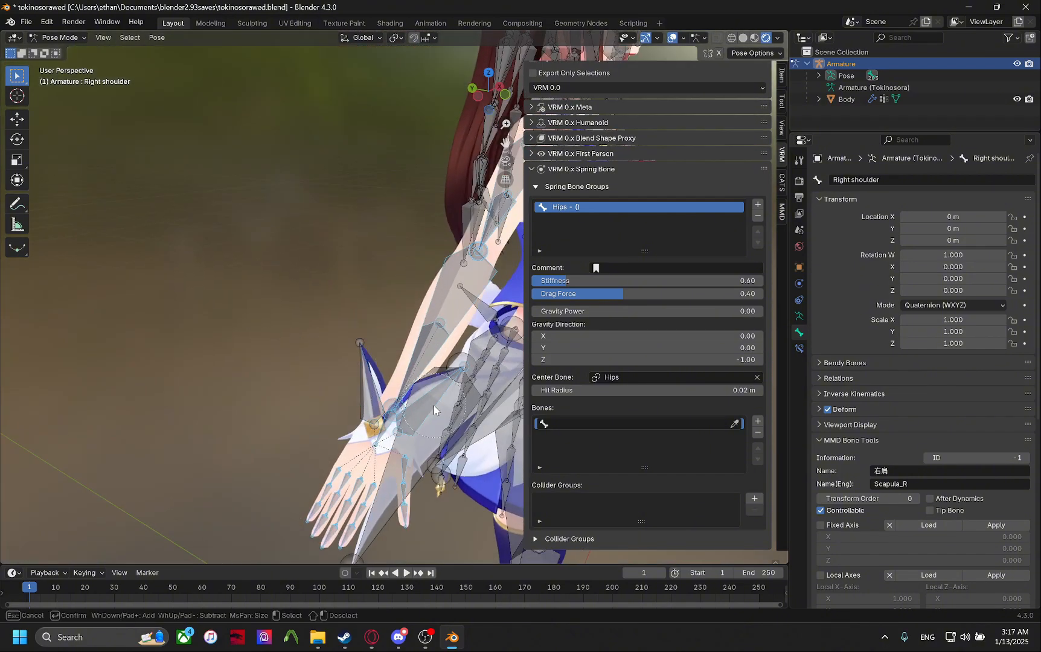
key("Escape")
middle_click_drag(440, 408, 331, 389)
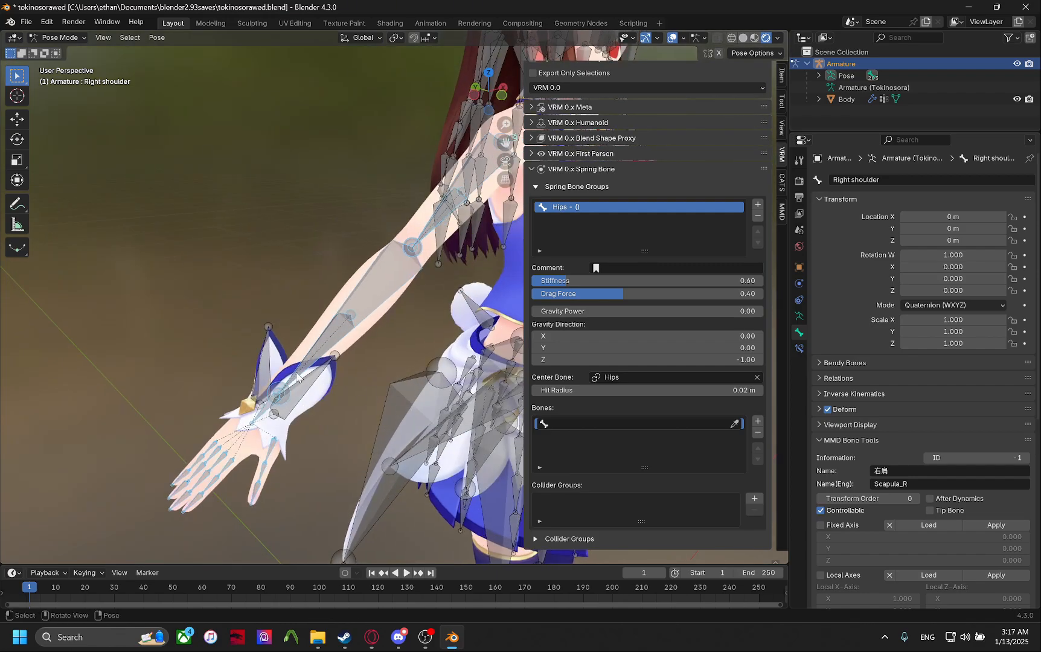
Try rotating the selected right arm bones freehand, undo the rotation, and hide those bones.
key("r")
left_click(274, 218)
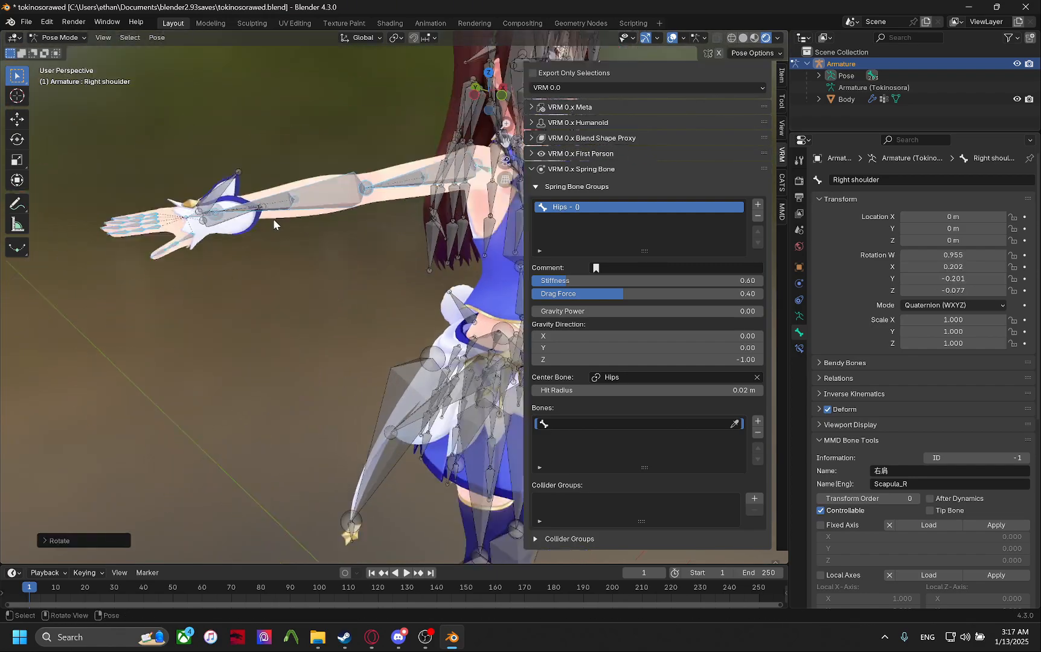
middle_click_drag(274, 219, 465, 257)
key("ctrl+z")
key("h")
Select the HandAccessoryBack_R bone at the right wrist, try rotating it freehand, and undo the rotation.
scroll(464, 257, "up", 3)
left_click(339, 282)
middle_click_drag(395, 347, 369, 287, "shift")
key("r")
left_click(333, 286)
left_click(438, 291)
key("r")
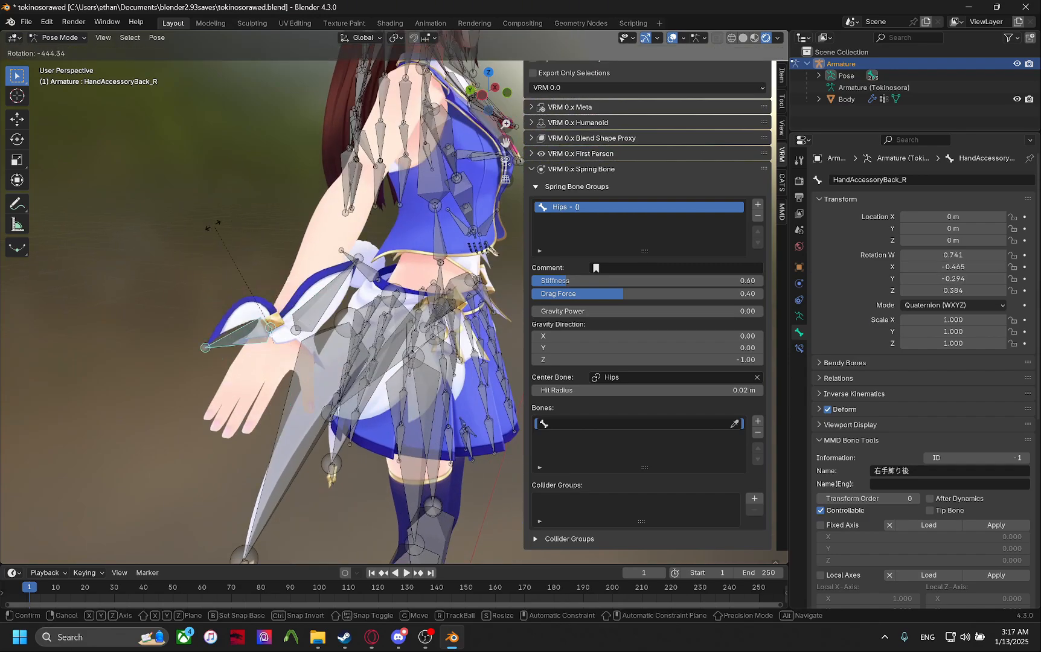
left_click(298, 158)
key("ctrl+z")
middle_click_drag(317, 236, 296, 237)
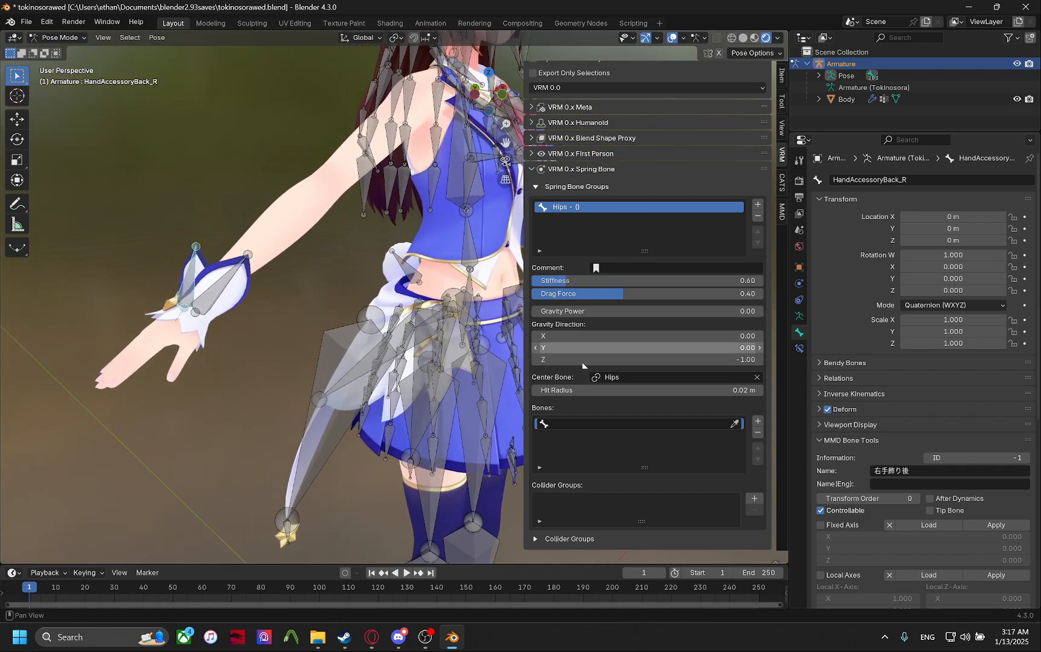
Assign HandAccessoryFront_R and HandAccessoryBack_R to the Hips spring bone group and add another empty bone entry.
left_click(240, 270)
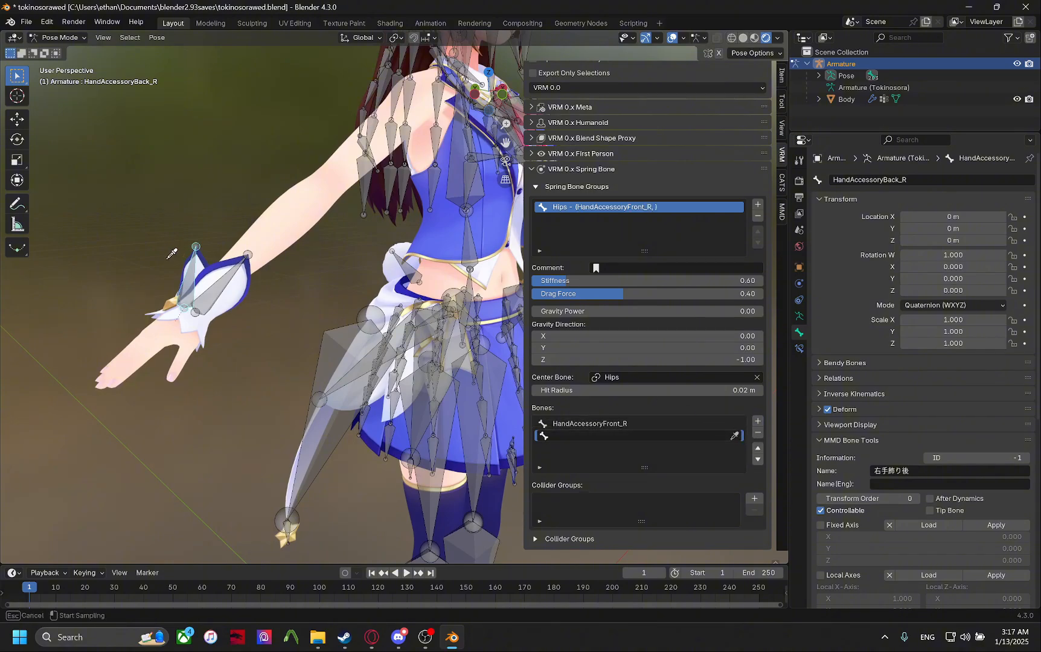
left_click(193, 256)
left_click(758, 420)
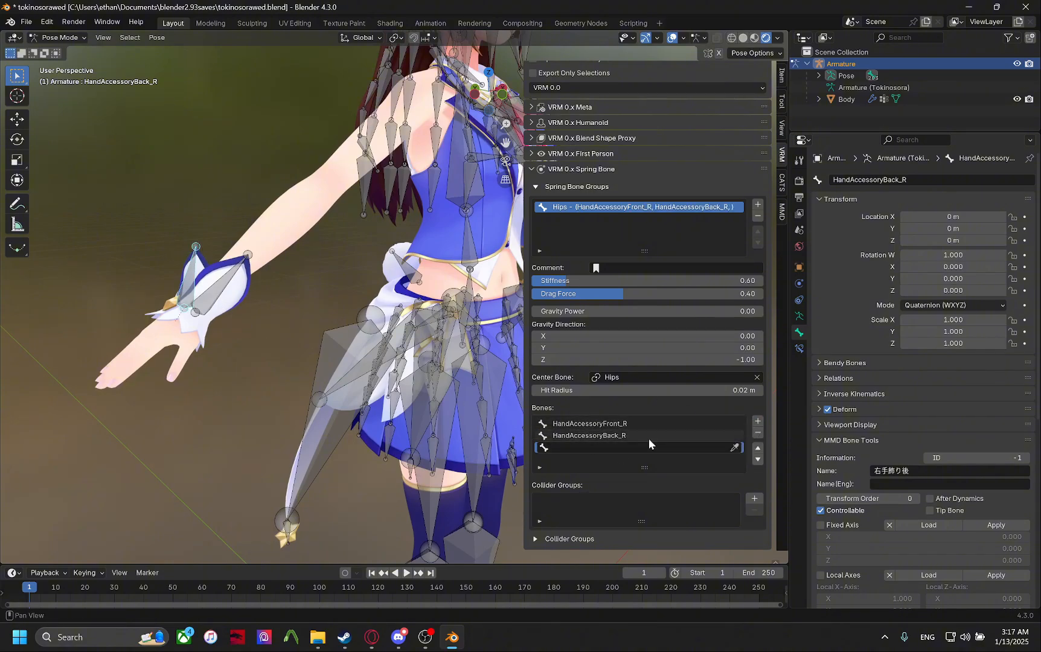
left_click(599, 446)
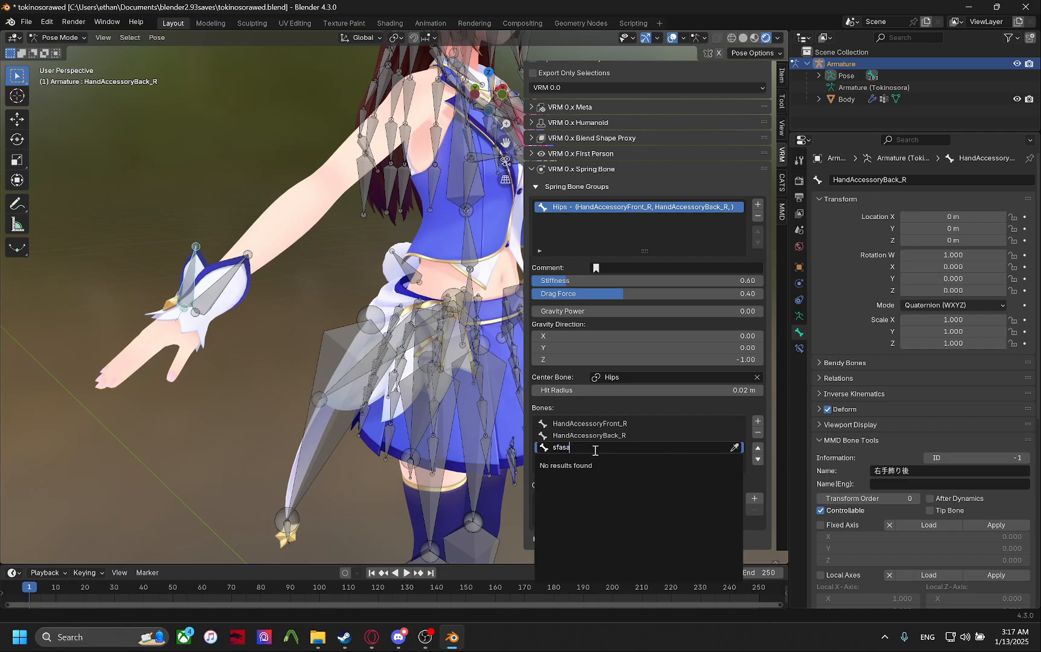
left_click(300, 342)
middle_click_drag(299, 343, 278, 338)
Select the HandAccessoryFront_R bone, try rotating it freehand, and undo the rotation.
left_click(218, 281)
middle_click_drag(223, 296, 287, 361)
key("r")
left_click(332, 370)
key("ctrl+z")
middle_click_drag(401, 334, 321, 313)
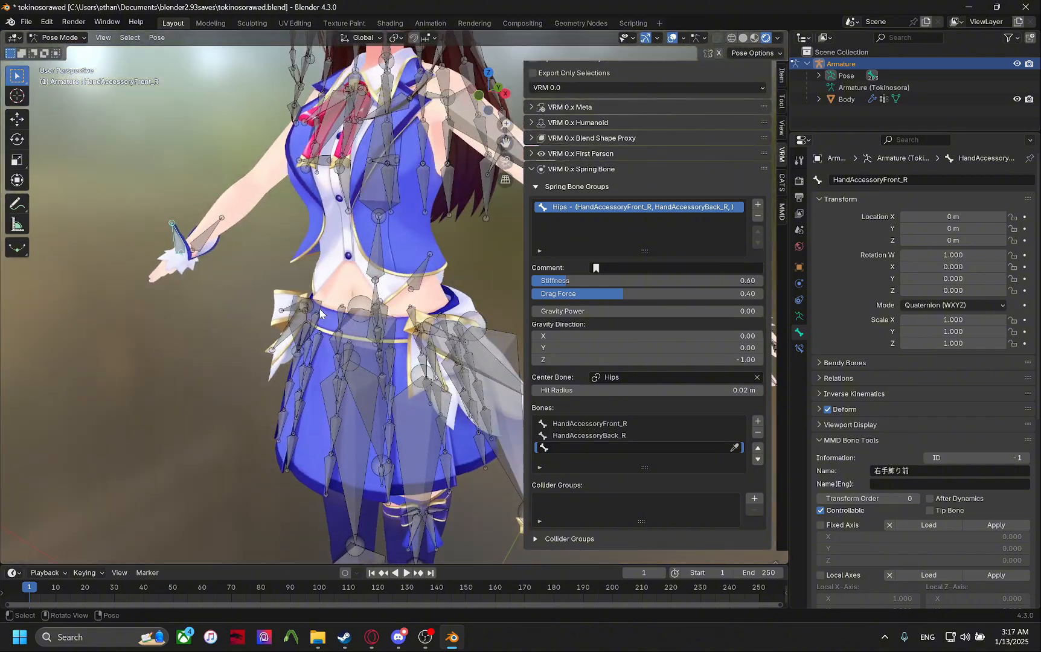
Select the Spine bone, try rotating it freehand, and undo the rotation.
middle_click_drag(370, 261, 376, 272)
left_click(381, 255)
key("r")
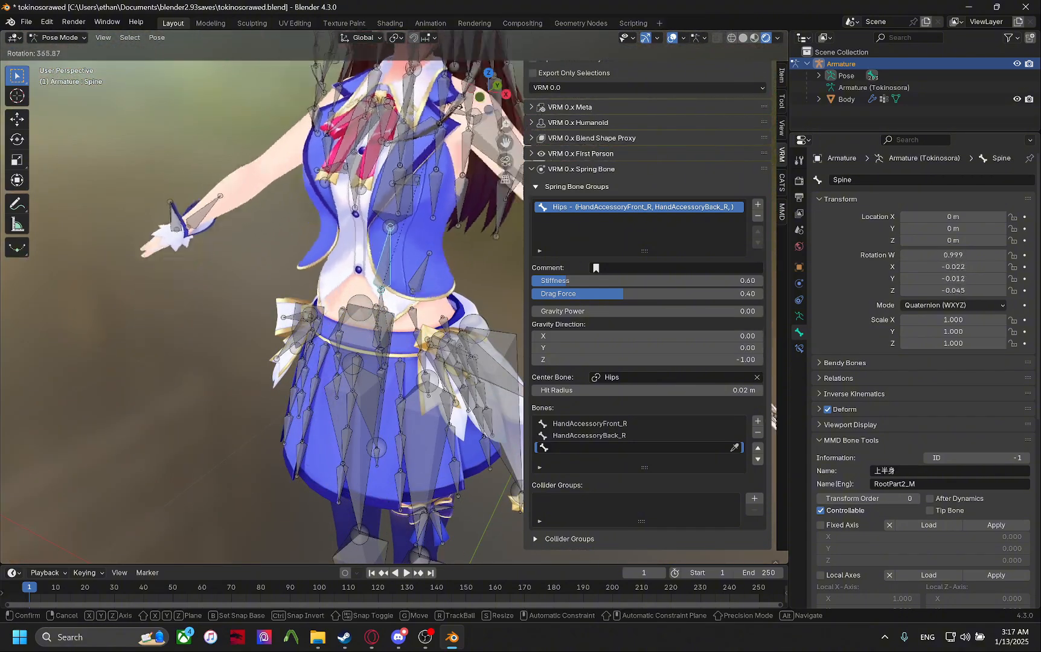
left_click(512, 208)
key("ctrl+z")
Extend the bone selection from the Hips to both legs, knees and ankles.
middle_click_drag(512, 208, 370, 158)
scroll(386, 241, "down", 3)
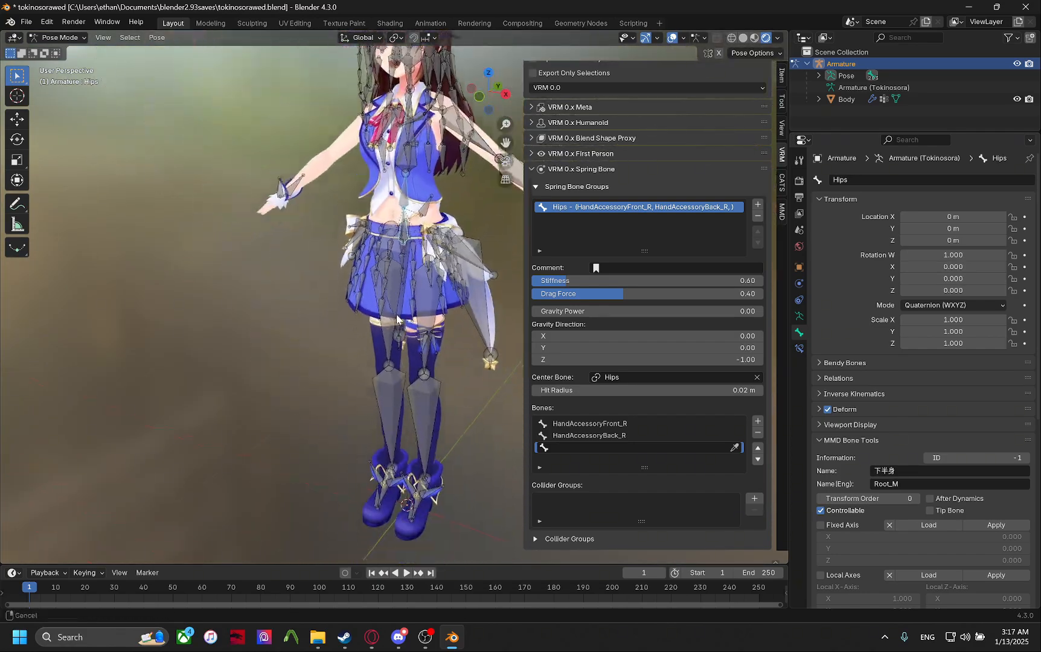
middle_click_drag(419, 322, 386, 272, "shift")
left_click(387, 270, "shift")
left_click(424, 264, "shift")
left_click(425, 357, "shift")
left_click(392, 370, "shift")
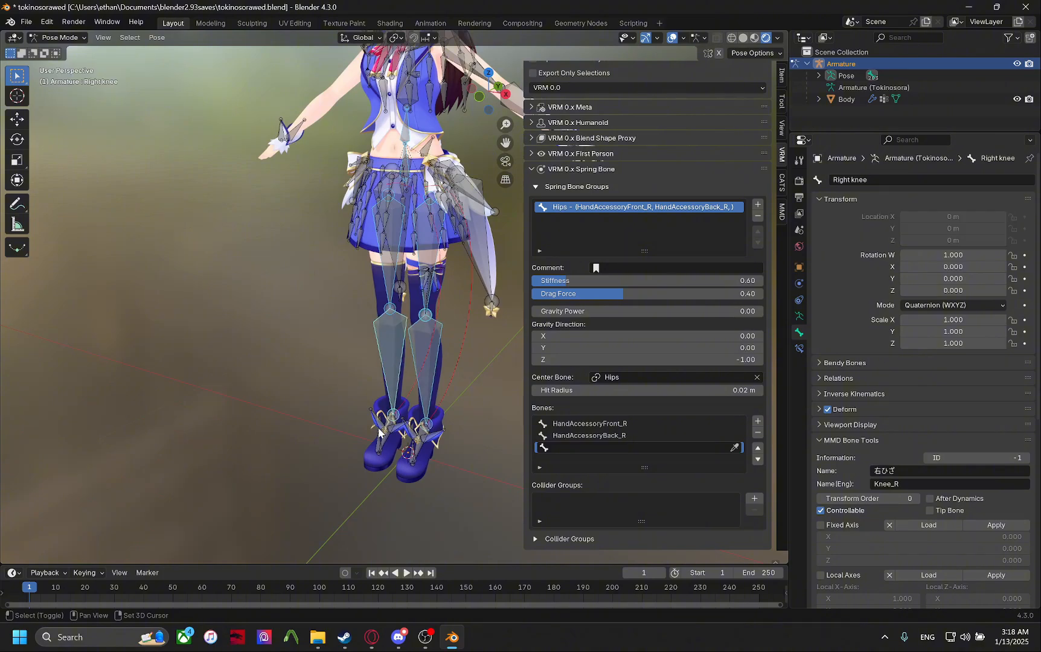
scroll(421, 450, "up", 4)
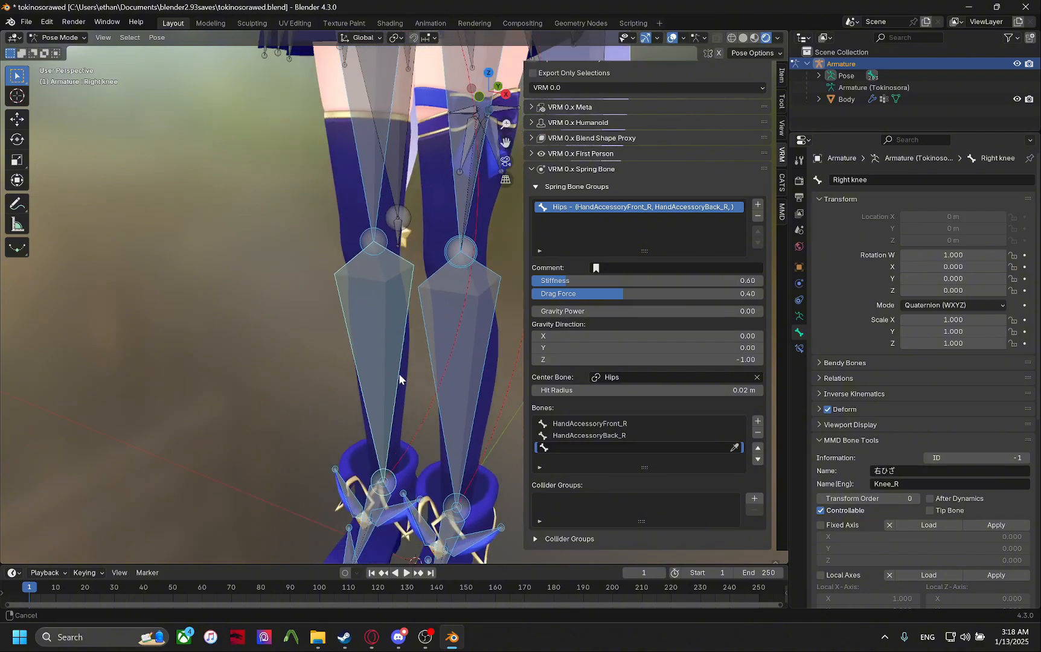
left_click(372, 375, "shift")
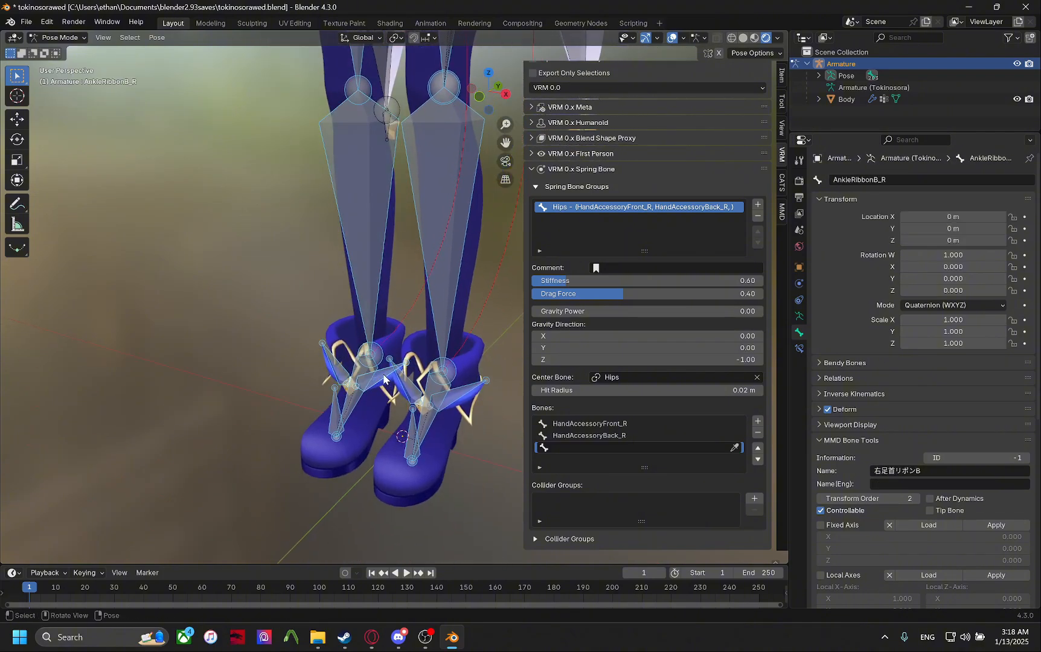
Remove ankle ribbon bones on both feet from the selection using circle select.
key("c")
middle_click(393, 384)
middle_click(321, 350)
right_click(322, 350)
key("c")
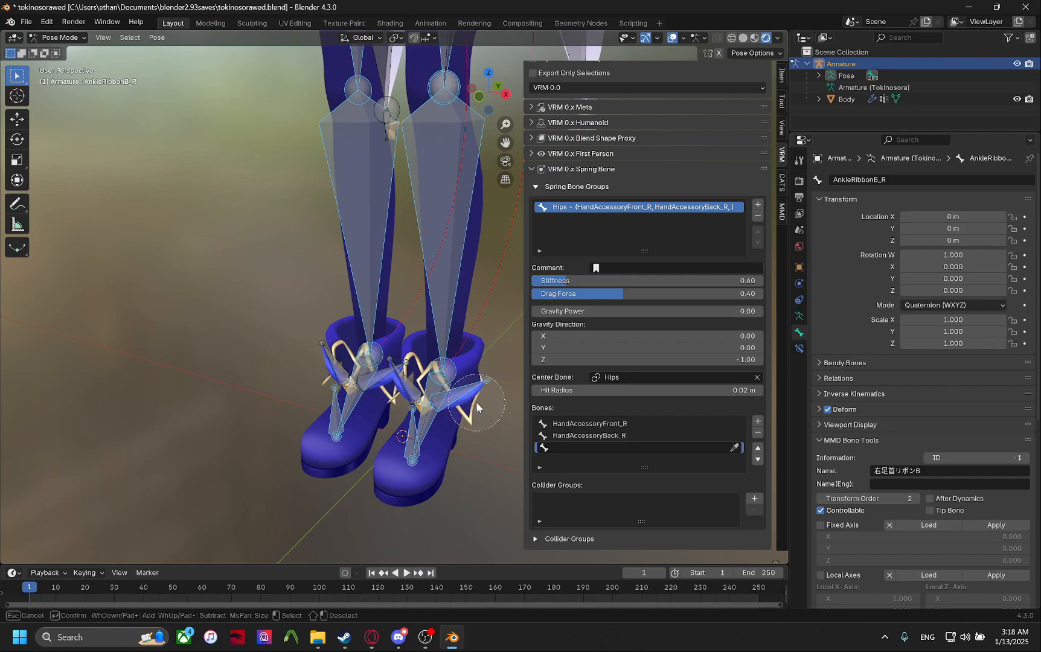
middle_click(477, 403)
right_click(478, 408)
Check the VRM 0.x Humanoid bone assignments and hide the selected hip and leg bones.
left_click(594, 126)
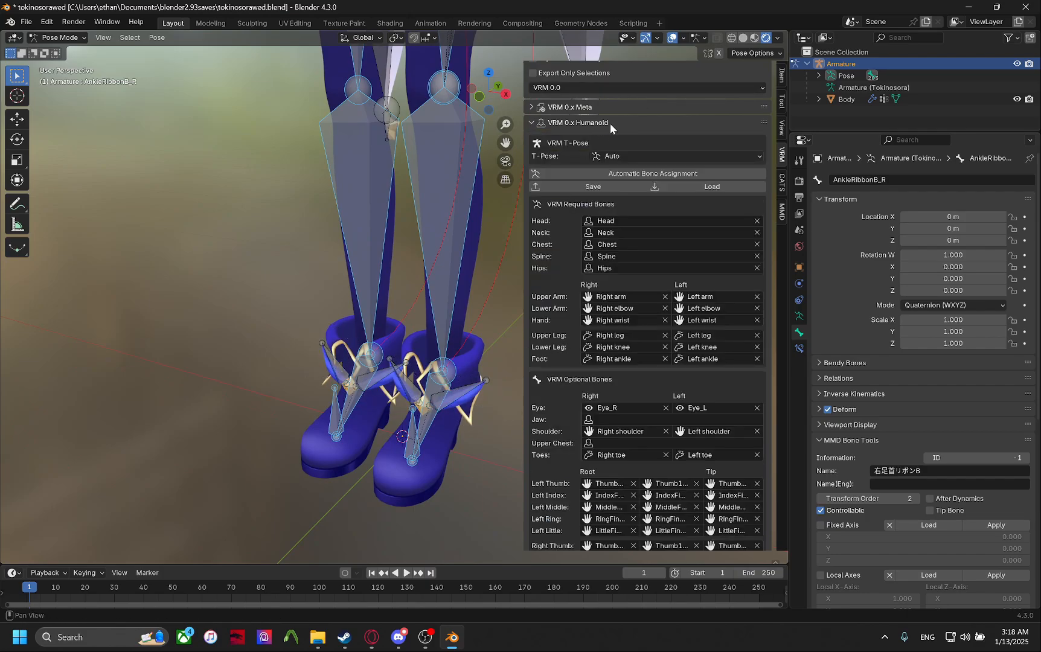
left_click(610, 126)
scroll(423, 230, "down", 3)
middle_click_drag(388, 246, 408, 351, "shift")
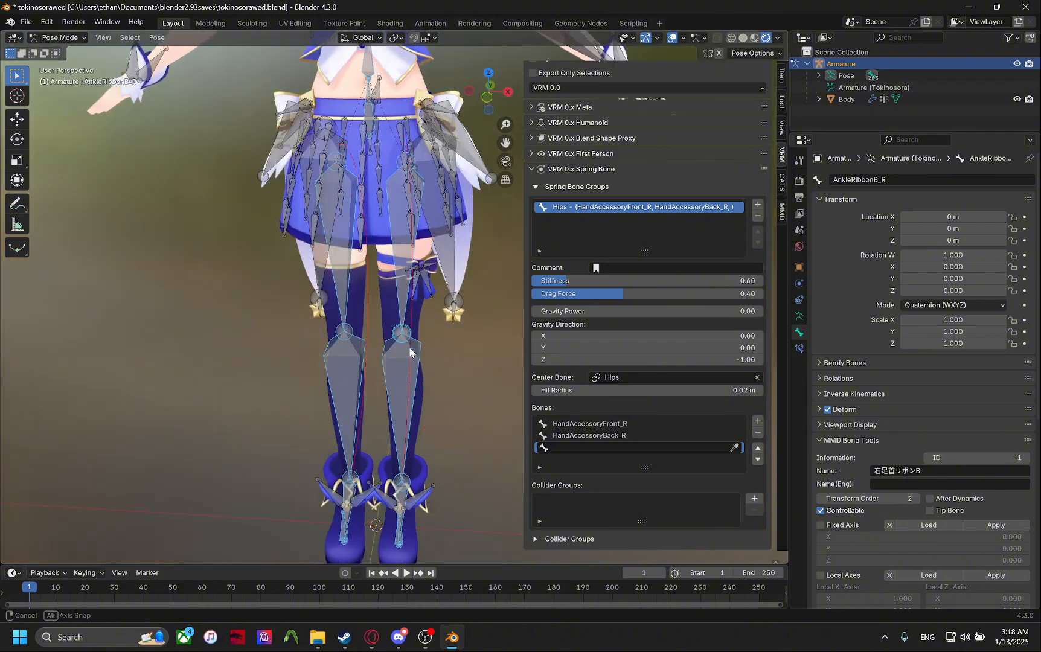
key("h")
Select the Skirt bone at the waist, try rotating it freehand, and undo the rotation.
scroll(441, 360, "up", 4)
middle_click_drag(419, 233, 393, 347, "shift")
middle_click_drag(354, 266, 417, 370, "shift")
left_click(362, 367)
left_click(386, 376)
middle_click_drag(374, 223, 312, 341, "shift")
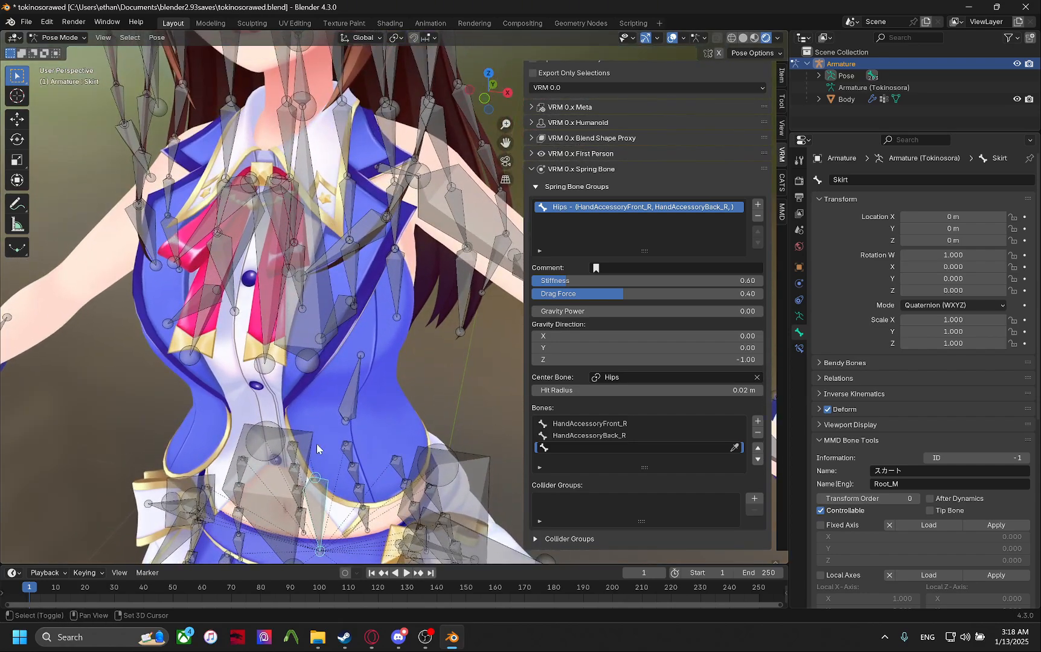
middle_click_drag(317, 449, 326, 272, "shift")
scroll(362, 302, "down", 2)
key("r")
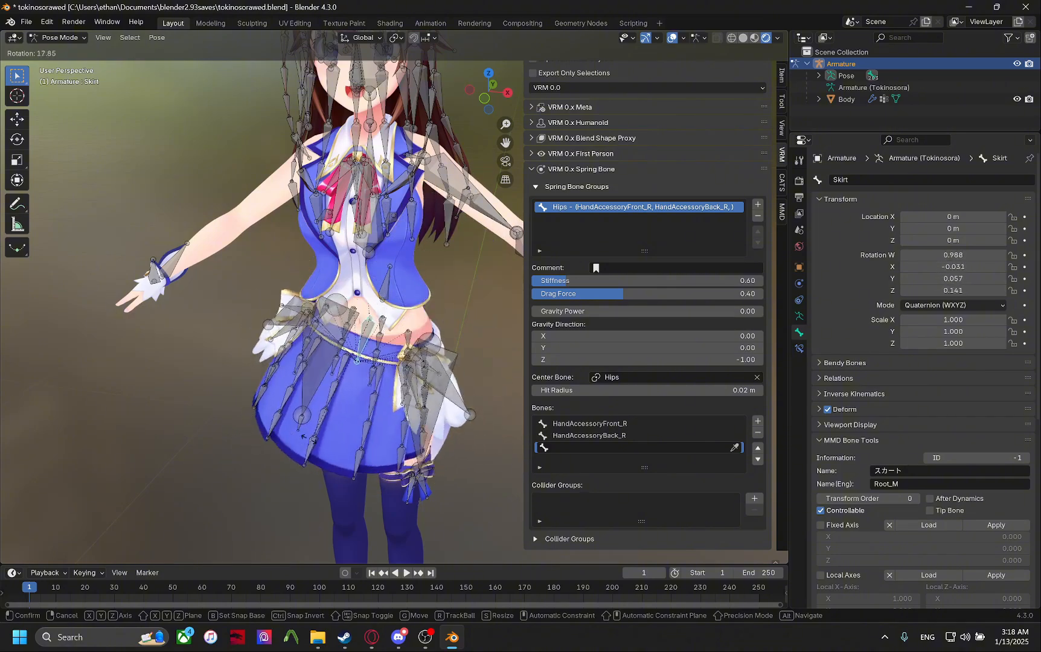
left_click(379, 430)
key("ctrl+z")
middle_click_drag(380, 423, 356, 412)
Clear the bone selection, pick an unneeded bone around the torso, and hide it.
key("alt+a")
left_click(394, 284)
middle_click_drag(395, 283, 299, 390)
left_click(397, 278)
left_click(409, 243)
key("h")
scroll(395, 311, "down", 3)
scroll(362, 313, "up", 2)
Examine the bones around the waist and skirt, and select the ButtTail1 bone.
left_click(361, 230)
middle_click_drag(361, 230, 388, 228)
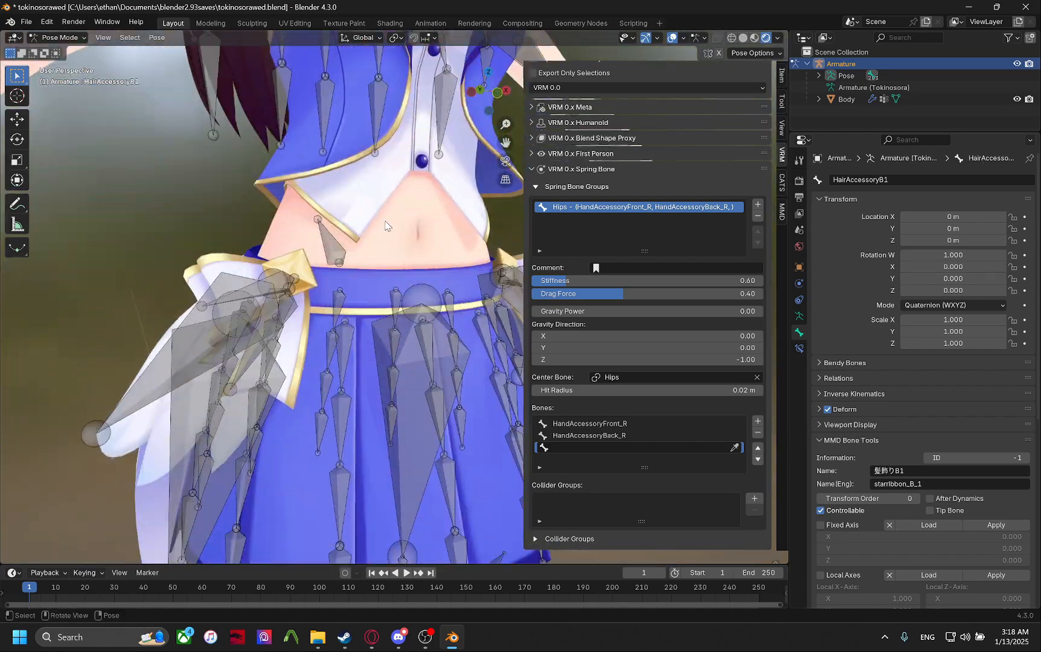
middle_click_drag(369, 302, 421, 323)
left_click(395, 327)
scroll(338, 323, "down", 4)
middle_click_drag(290, 323, 324, 341)
scroll(363, 325, "down", 4)
scroll(324, 342, "up", 4)
left_click(344, 261)
middle_click_drag(344, 262, 321, 260)
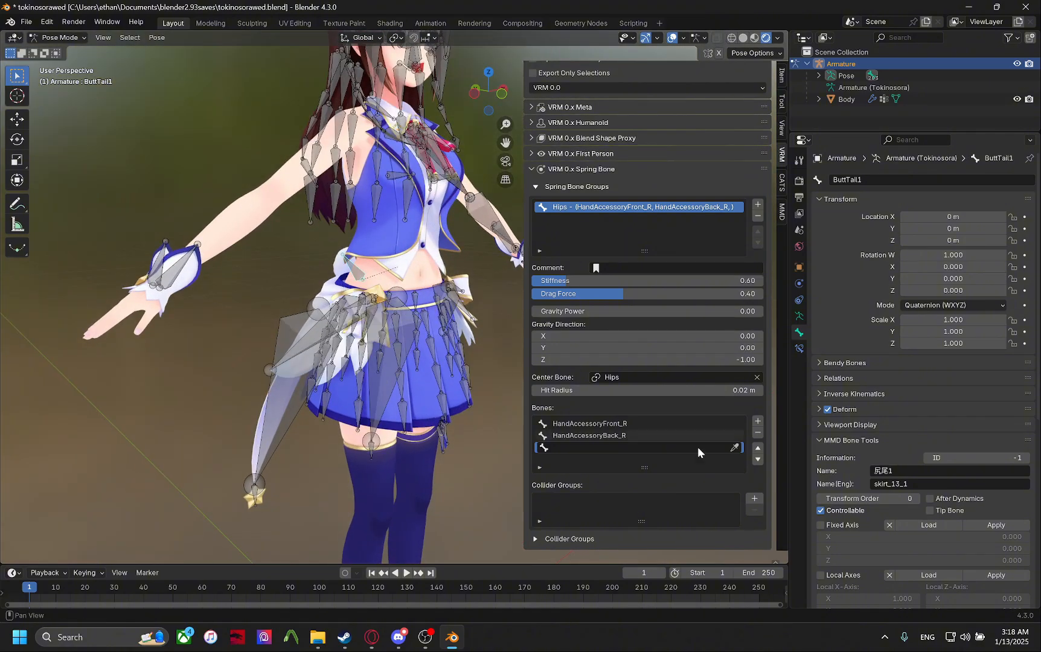
Add three empty bone entries to the Hips spring bone group and assign WaistWing_R to the last one.
left_click(758, 422)
left_click(758, 423)
left_click(758, 422)
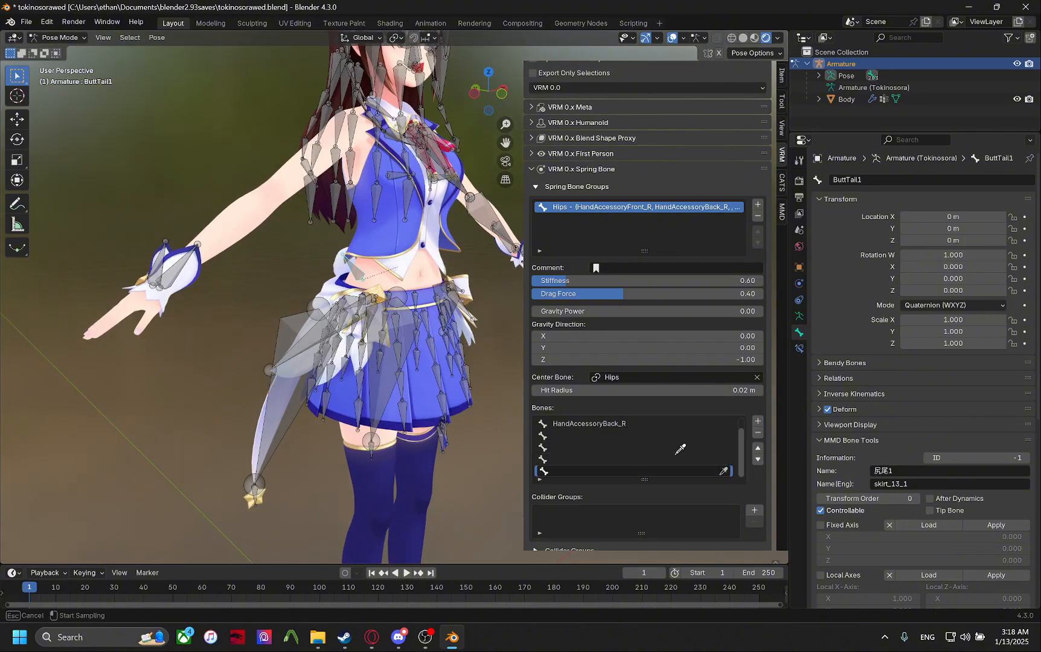
left_click(298, 340)
Assign Skirt_0_11, HairAccessoryA1 and HairAccessoryB1 to the remaining empty entries and add three more empty bone entries.
left_click(724, 459)
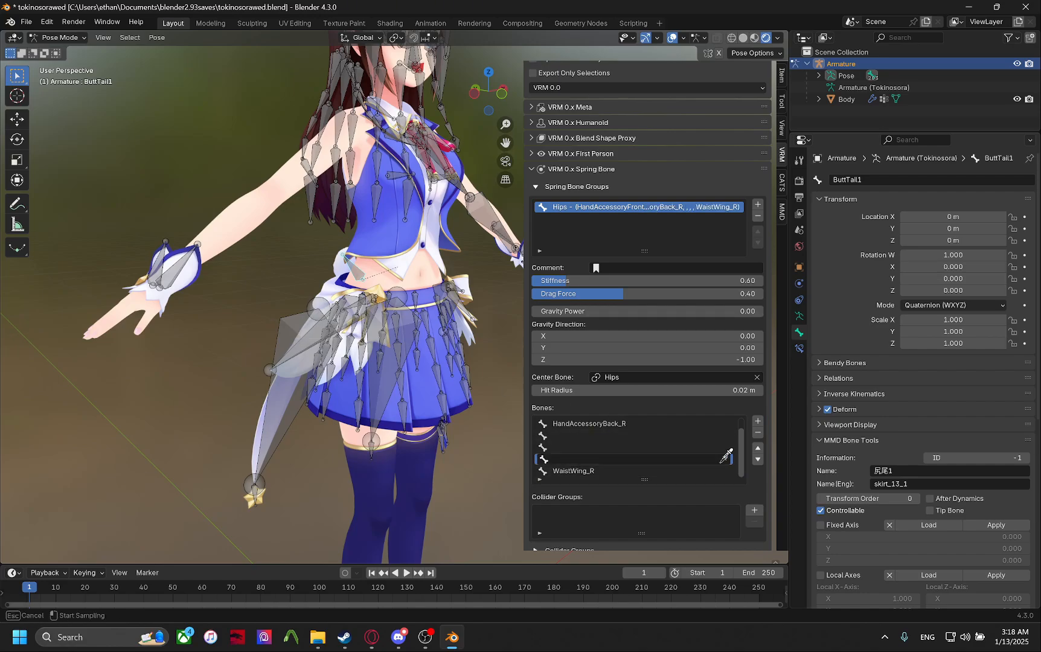
left_click(407, 313)
middle_click_drag(407, 313, 372, 408)
scroll(372, 408, "up", 4)
scroll(283, 223, "down", 6)
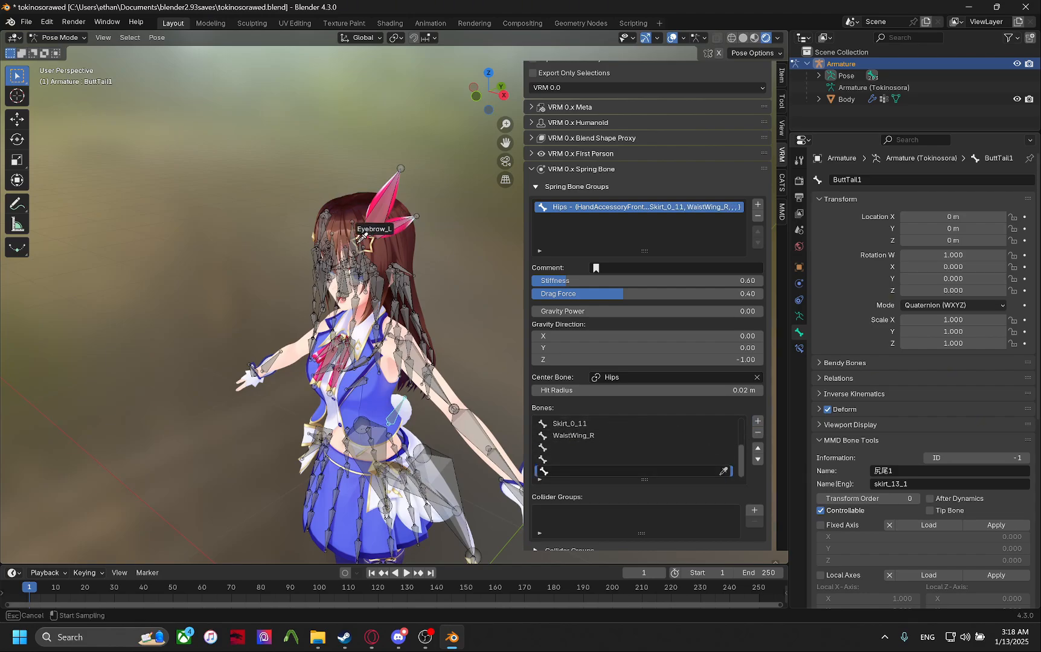
Examine the face bones by selecting Eyebrow_L, Teak_R and UpperTeeth.
scroll(355, 293, "up", 4)
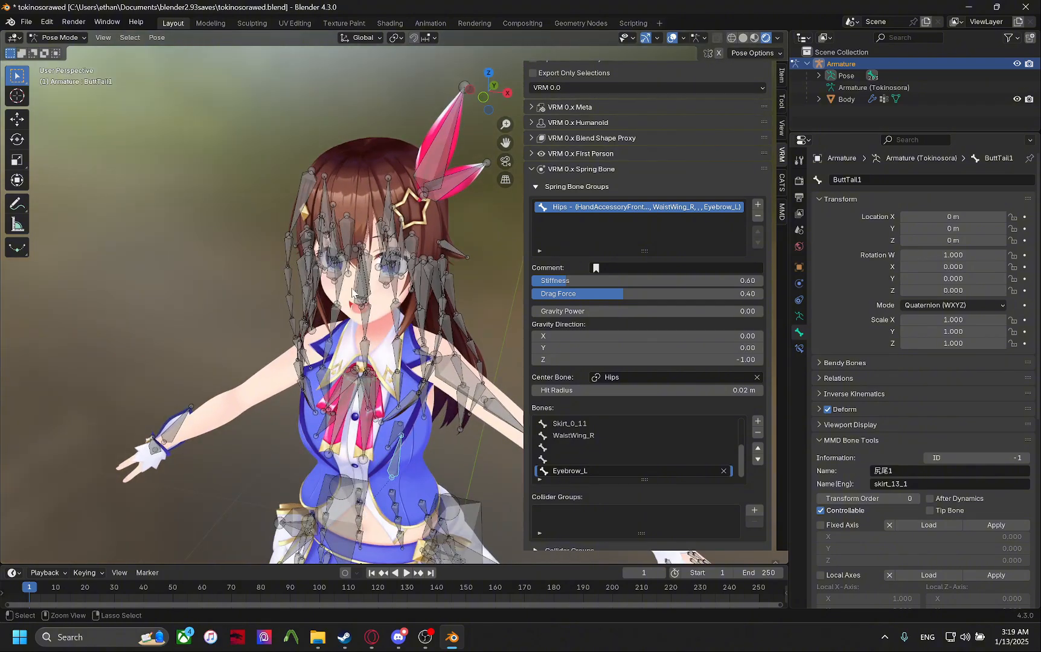
scroll(348, 266, "up", 5)
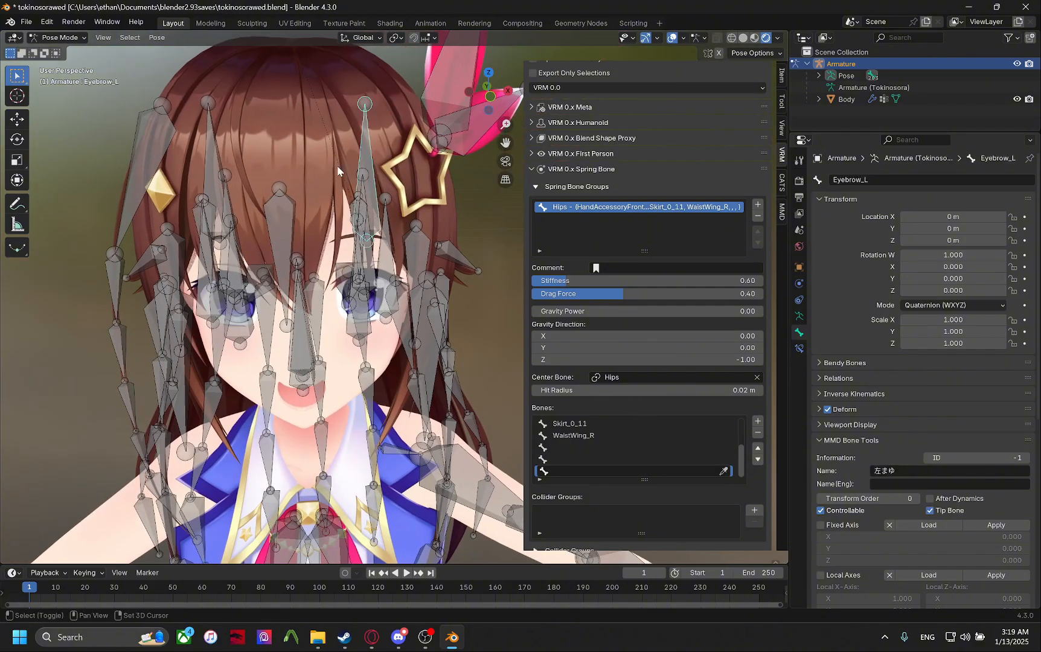
middle_click_drag(215, 156, 345, 235)
key("h")
left_click(361, 228)
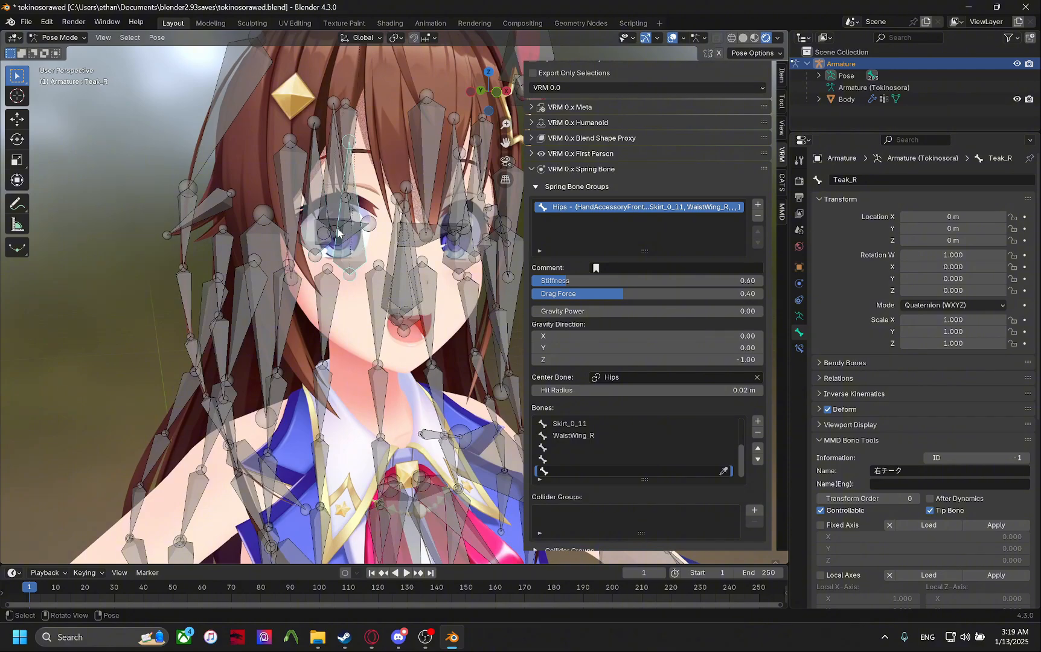
middle_click_drag(427, 230, 317, 236)
left_click(370, 240, "shift")
scroll(386, 268, "down", 4)
scroll(386, 269, "up", 4)
left_click(317, 236)
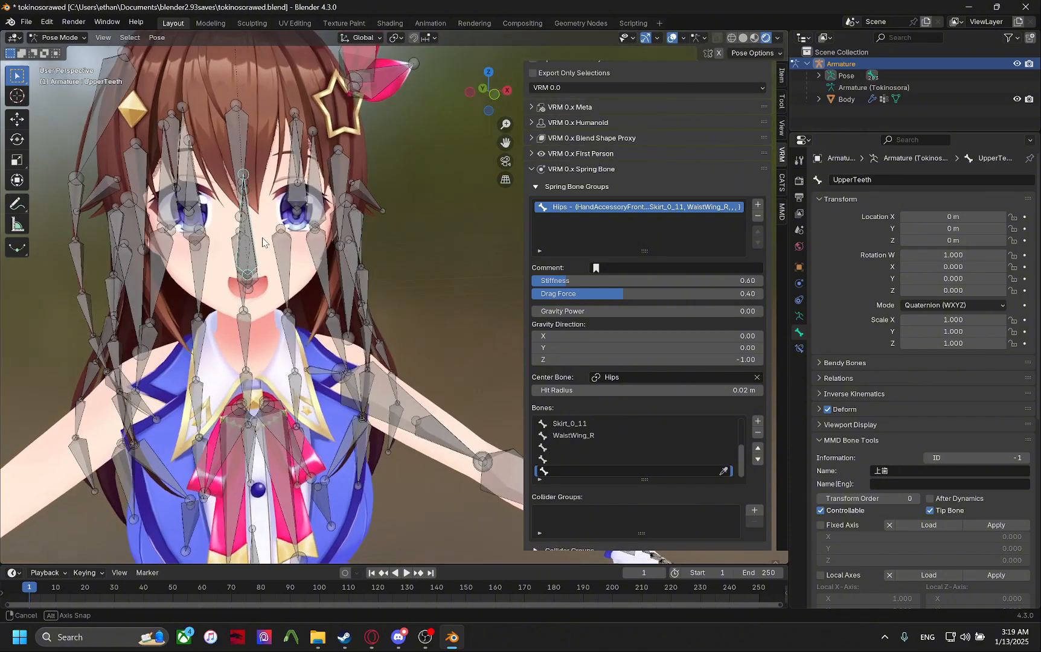
scroll(273, 244, "down", 2)
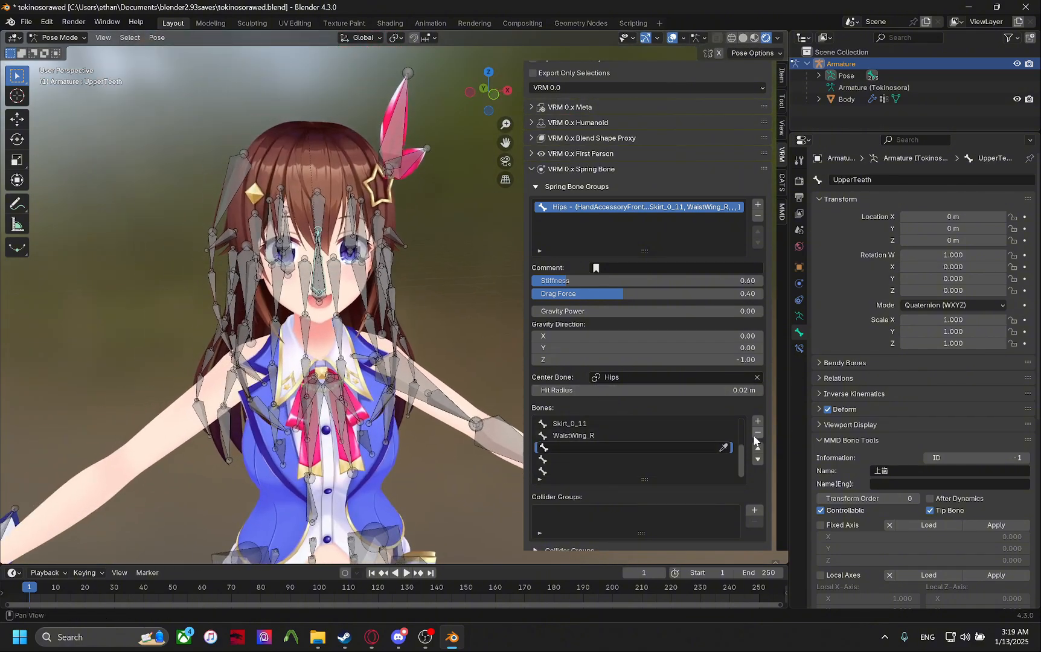
Remove the three empty bone entries from the Hips spring bone group.
left_click(672, 458)
left_click(741, 465)
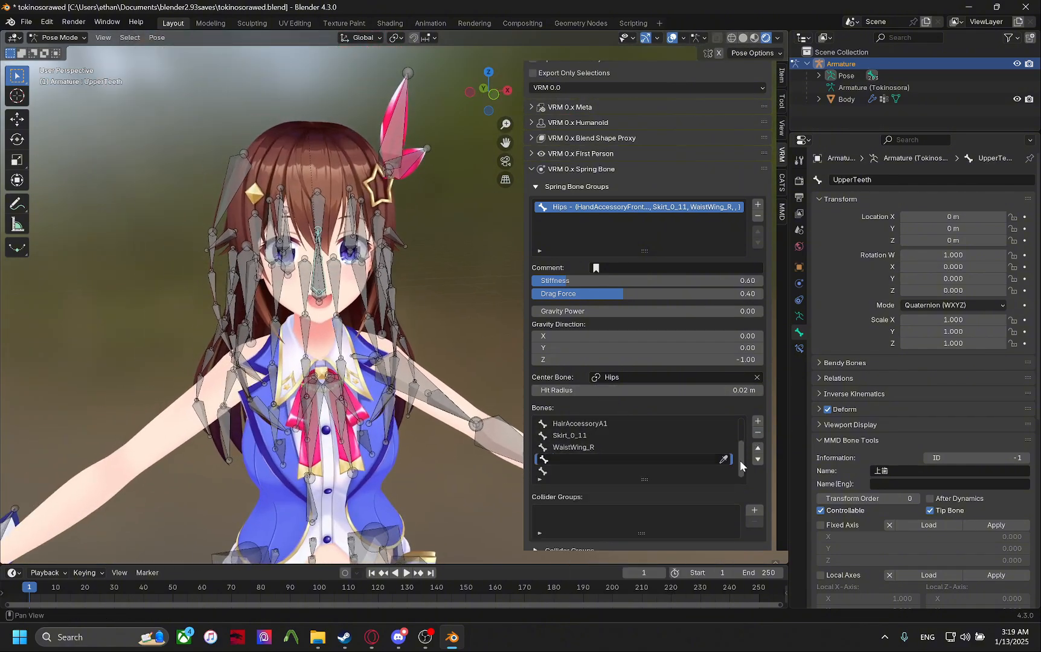
left_click(757, 433)
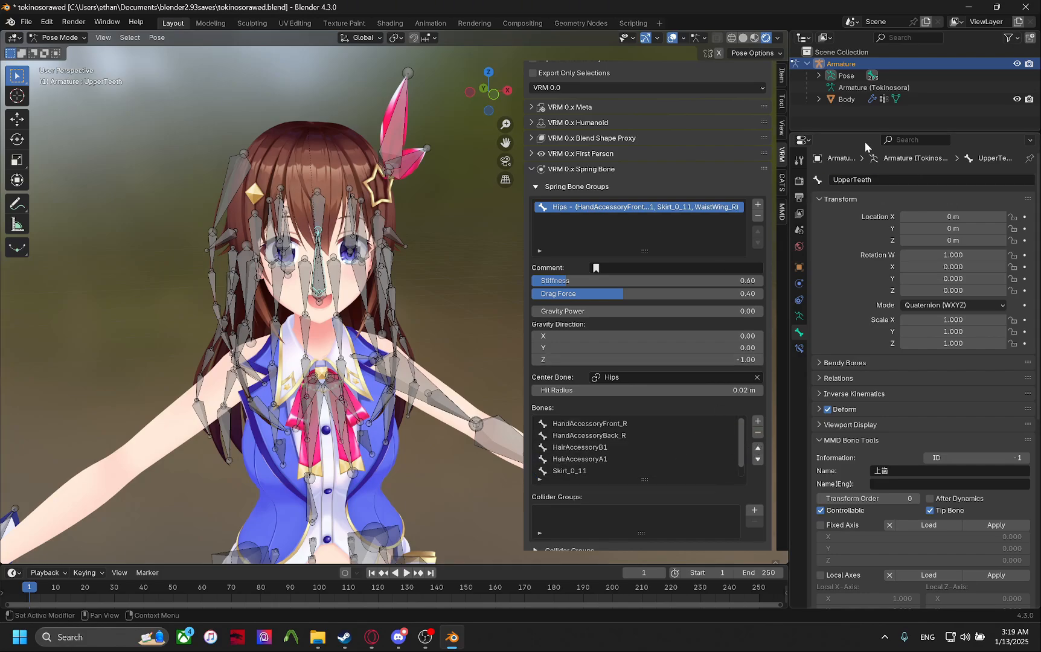
Enlarge the scene hierarchy area, switch the armature to Object Mode, and show its armature data properties.
left_click_drag(859, 131, 859, 248)
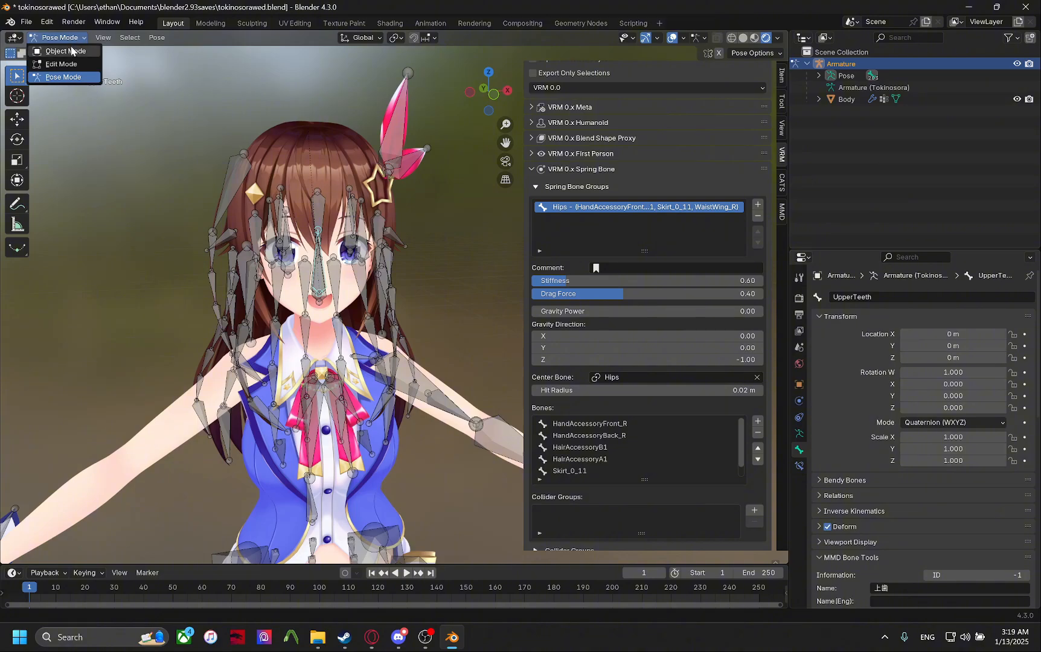
left_click(71, 51)
left_click(799, 433)
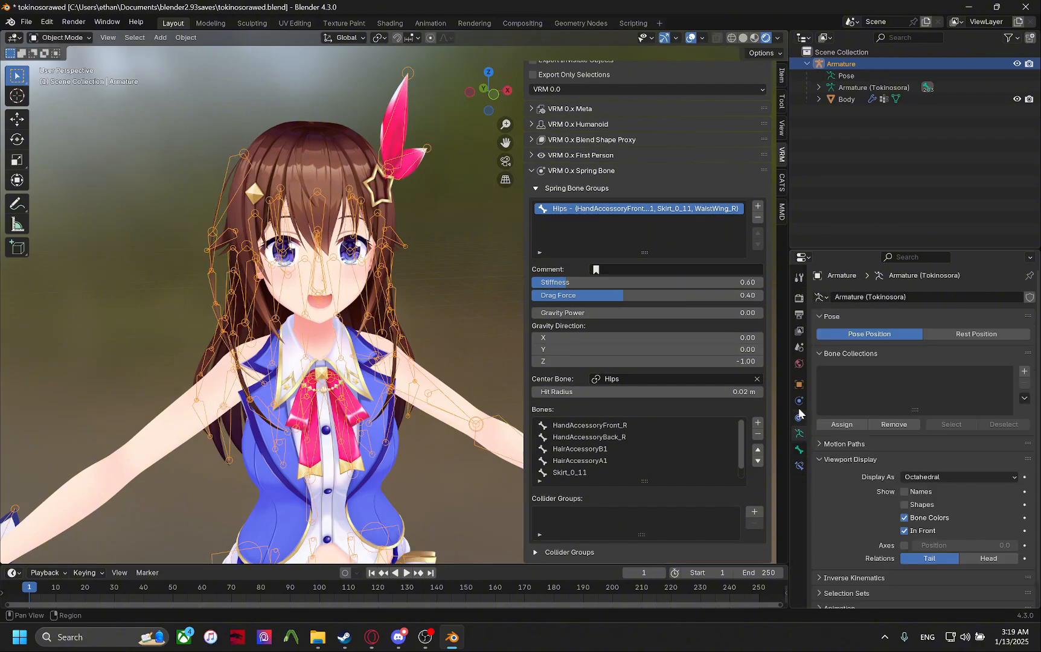
Switch the armature to Pose Mode and reveal all of its hidden bones.
left_click(309, 252)
left_click(317, 256)
left_click(70, 39)
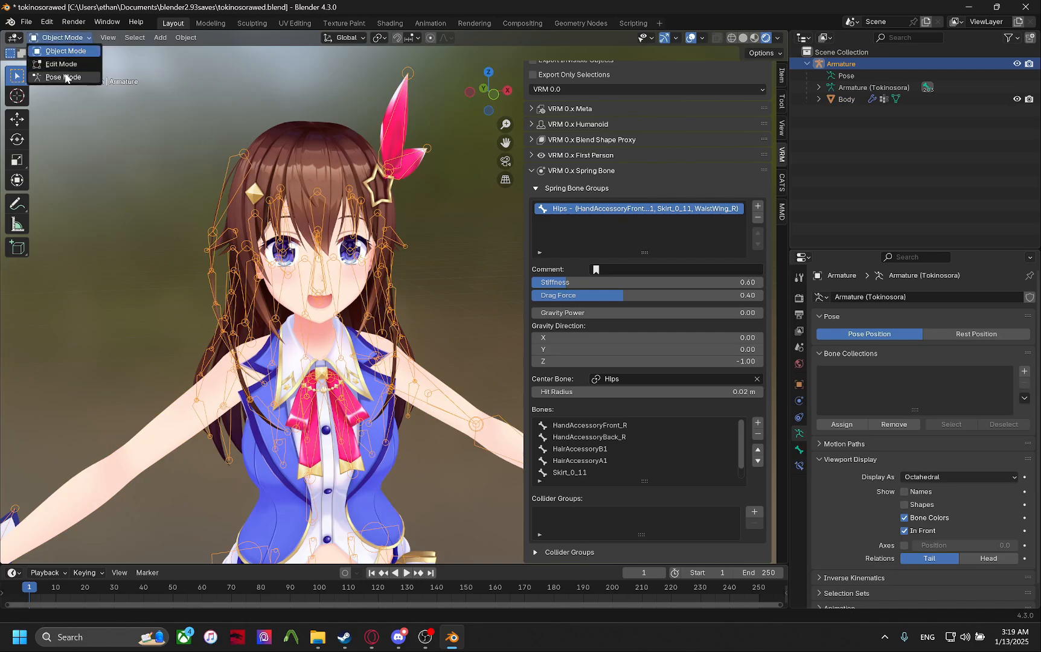
left_click(65, 77)
key("alt+h")
scroll(414, 253, "up", 3)
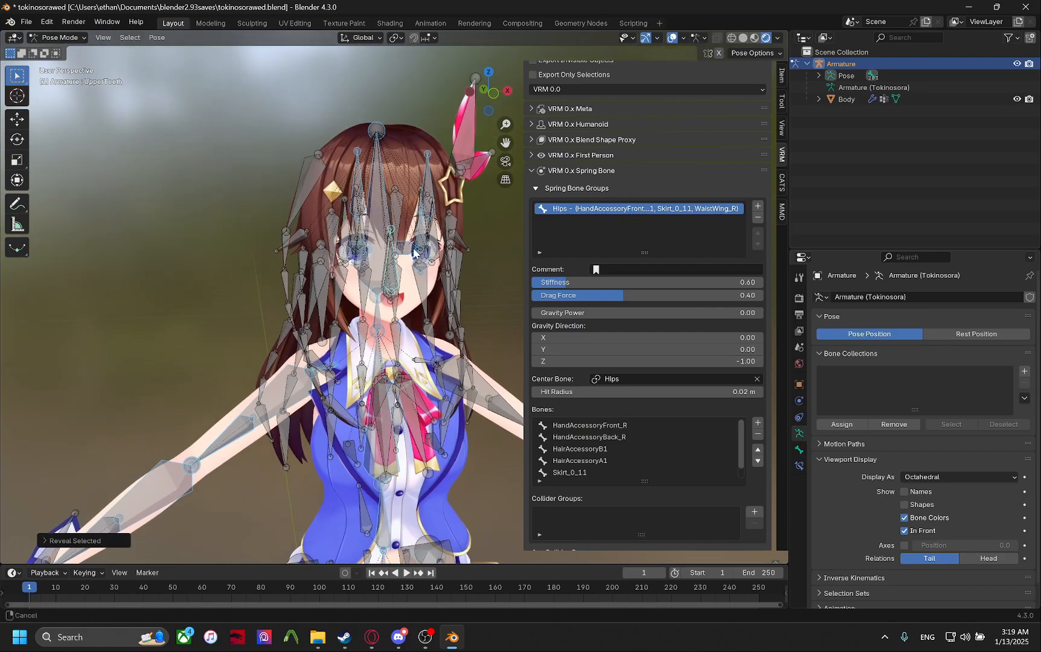
Select every bone of the armature and clear all of its pose transforms.
key("a")
scroll(414, 254, "down", 6)
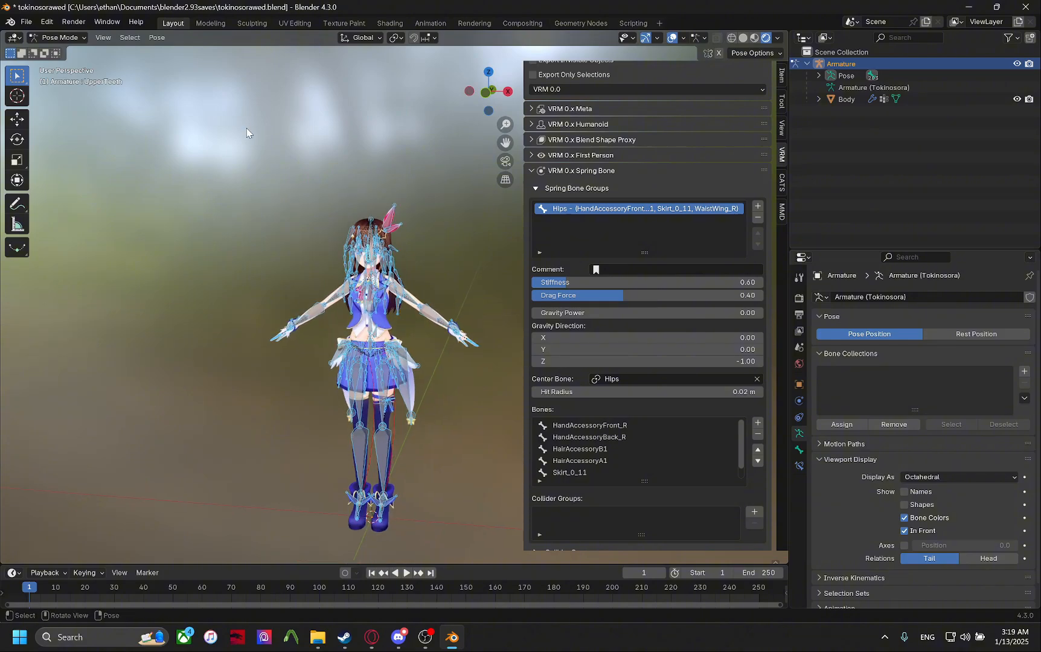
left_click(157, 37)
mouse_move(175, 66)
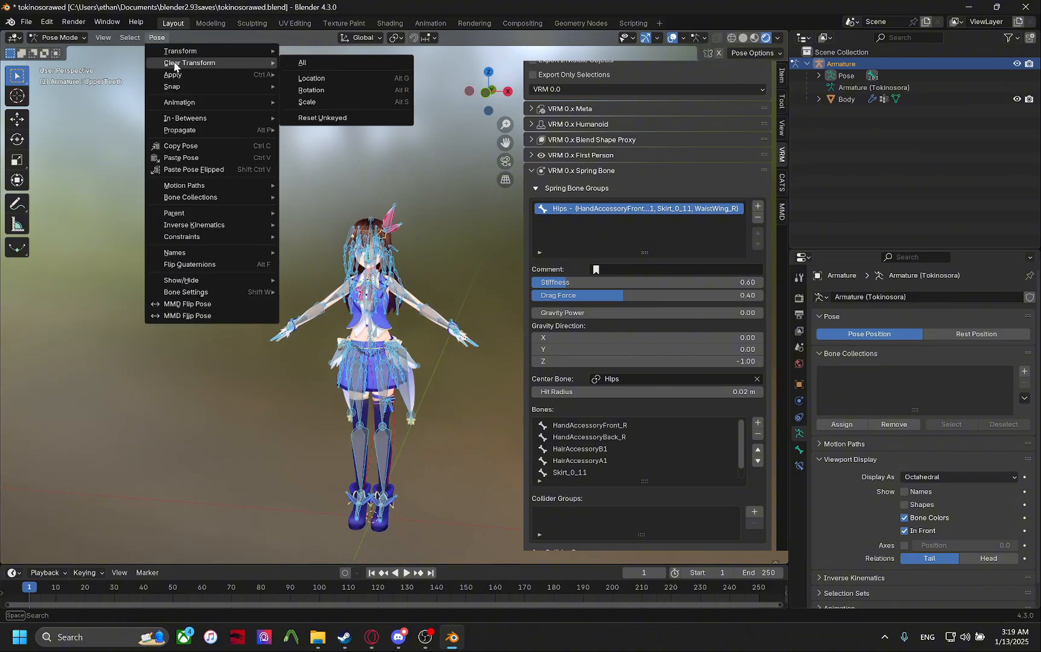
left_click(296, 62)
scroll(305, 61, "up", 5)
Return the armature to Object Mode and hide it in the viewport.
left_click(55, 38)
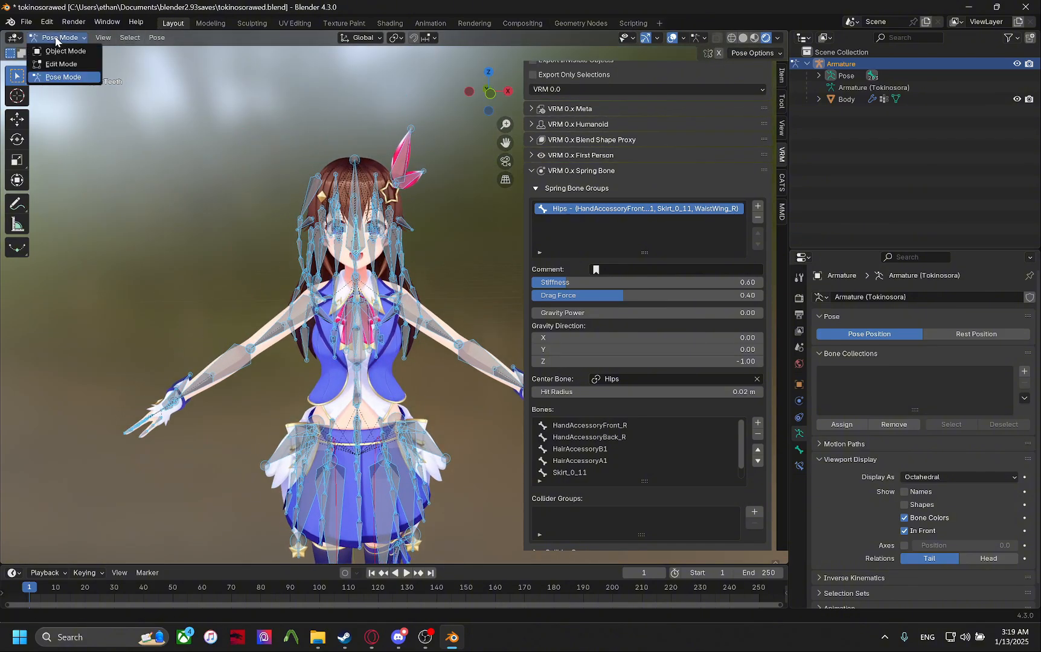
left_click(49, 41)
scroll(362, 253, "up", 4)
scroll(423, 259, "down", 2)
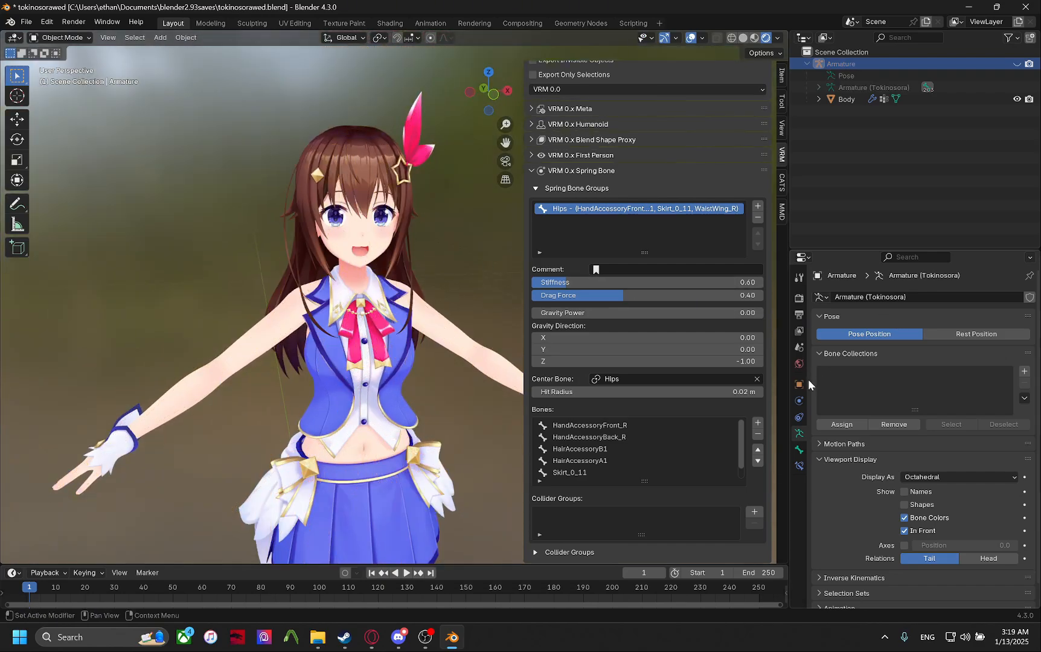
Select the Body mesh and enlarge the properties area that lists its vertex groups and shape keys.
left_click(342, 184)
scroll(342, 184, "up", 2)
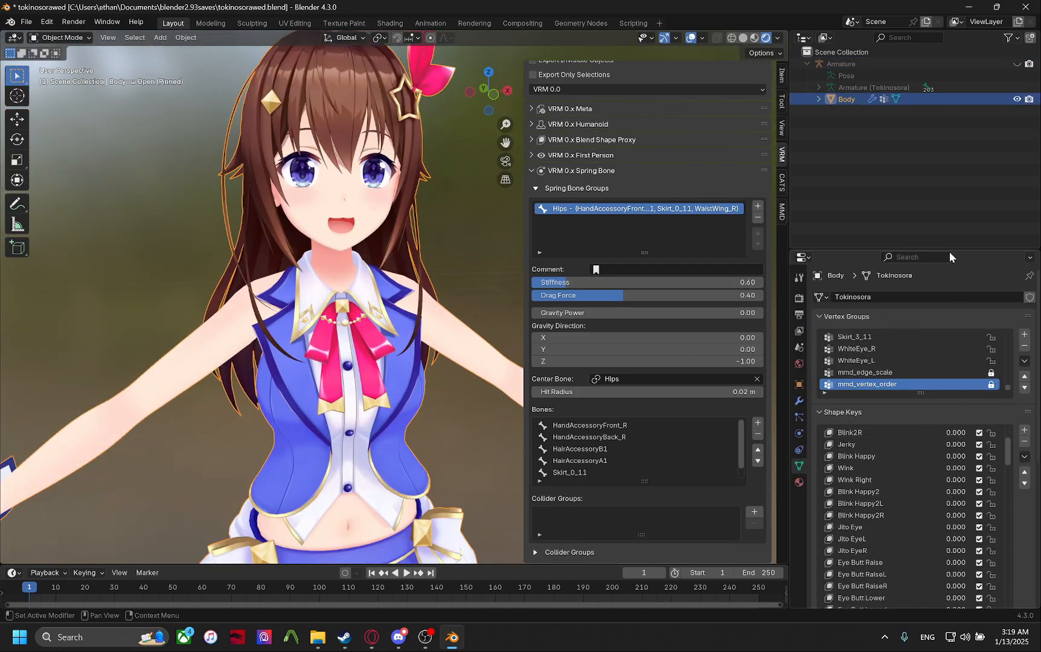
left_click_drag(950, 253, 955, 94)
scroll(603, 268, "up", 3)
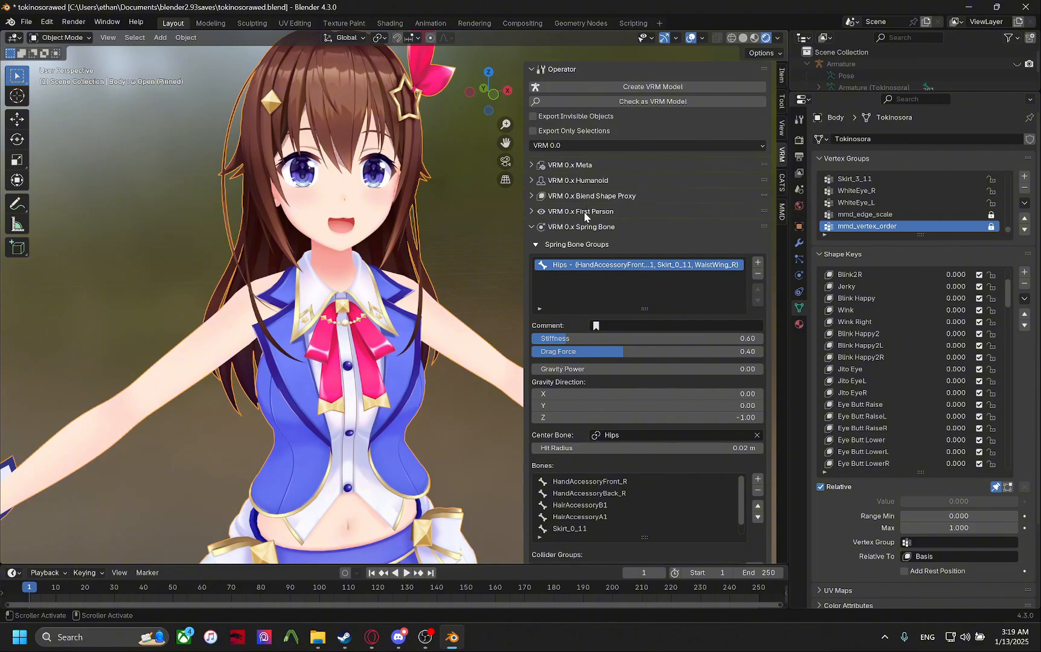
Expand the VRM 0.x First Person and Blend Shape Proxy settings, unpin the displayed shape key, and make Basis the active shape key.
left_click(584, 211)
left_click(584, 196)
scroll(679, 263, "down", 10)
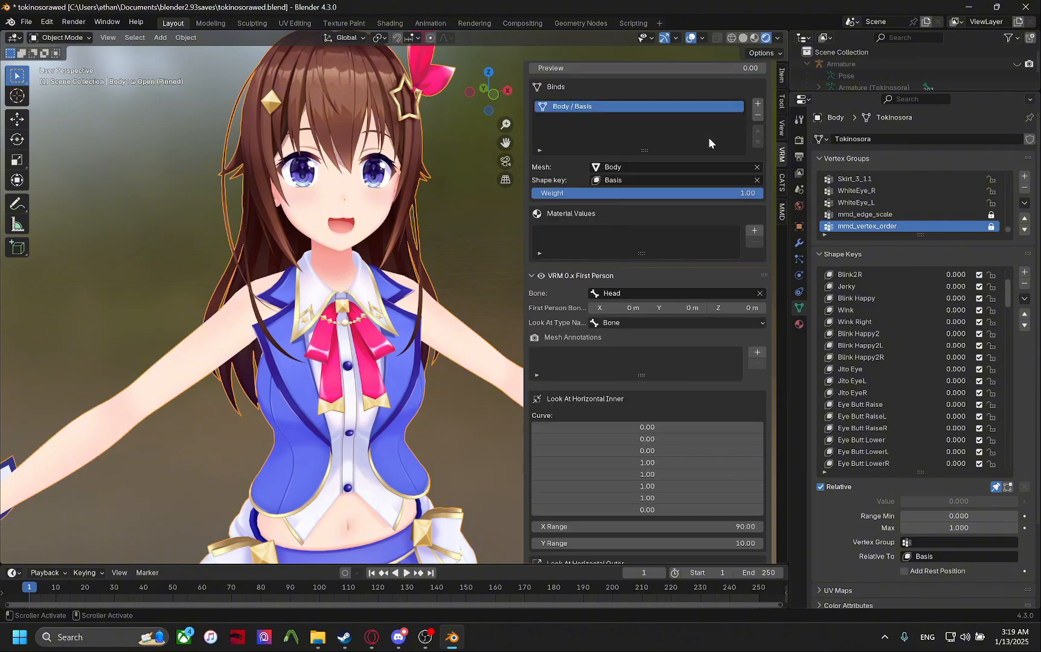
scroll(709, 181, "up", 10)
scroll(921, 381, "down", 5)
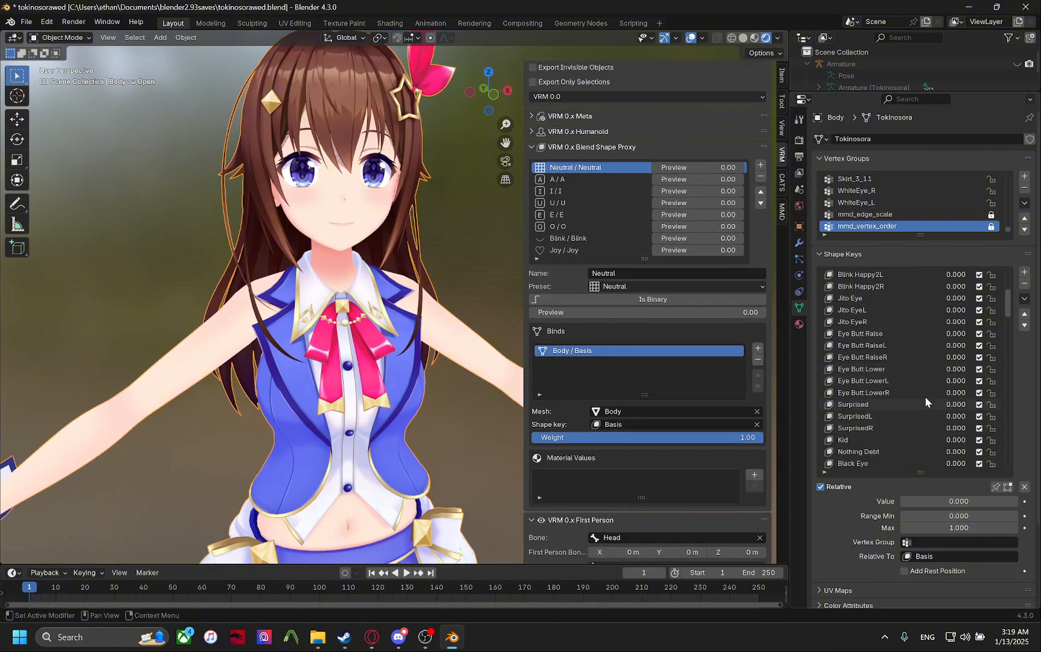
scroll(920, 392, "up", 8)
left_click(872, 275)
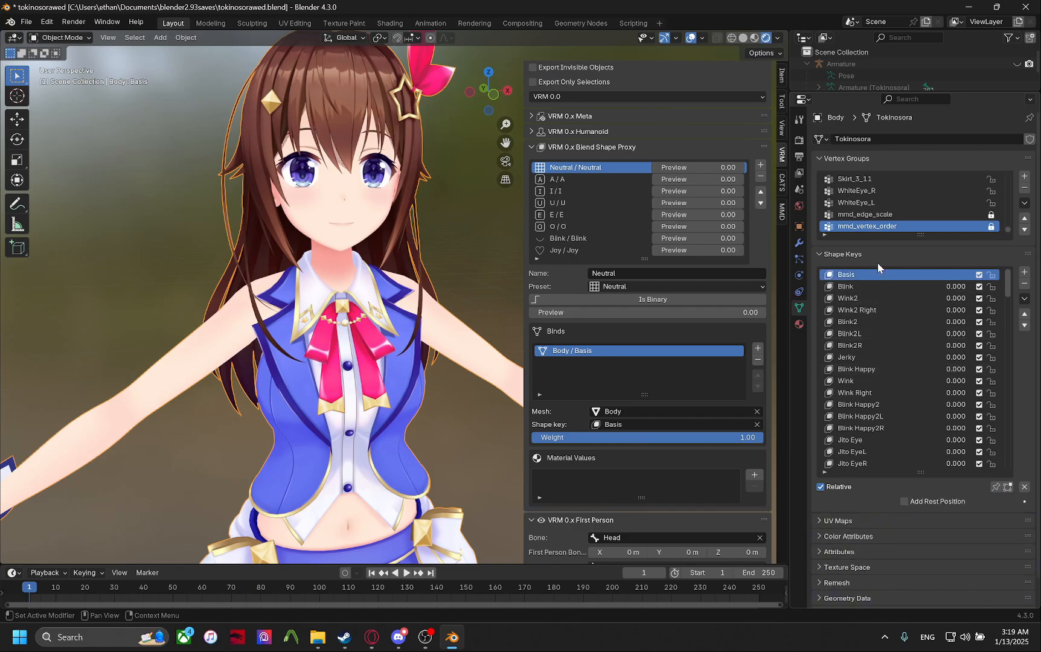
scroll(446, 302, "down", 3)
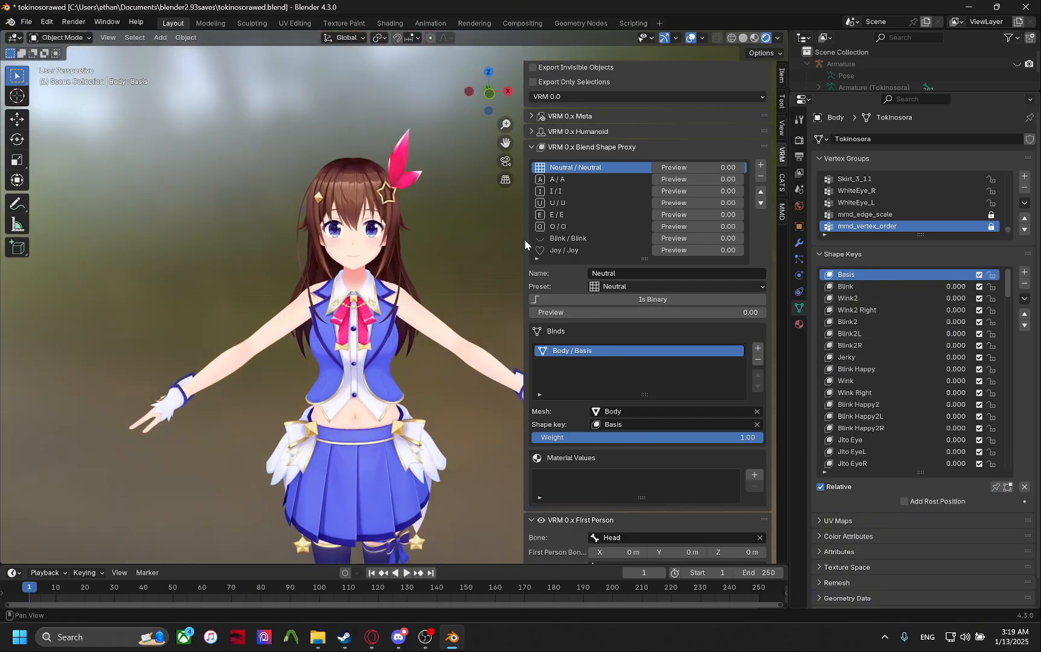
Save the file and run Check as VRM Model, with the VRM 0.x sections collapsed in a narrower sidebar.
left_click_drag(523, 239, 570, 239)
left_click(628, 147)
left_click(628, 162)
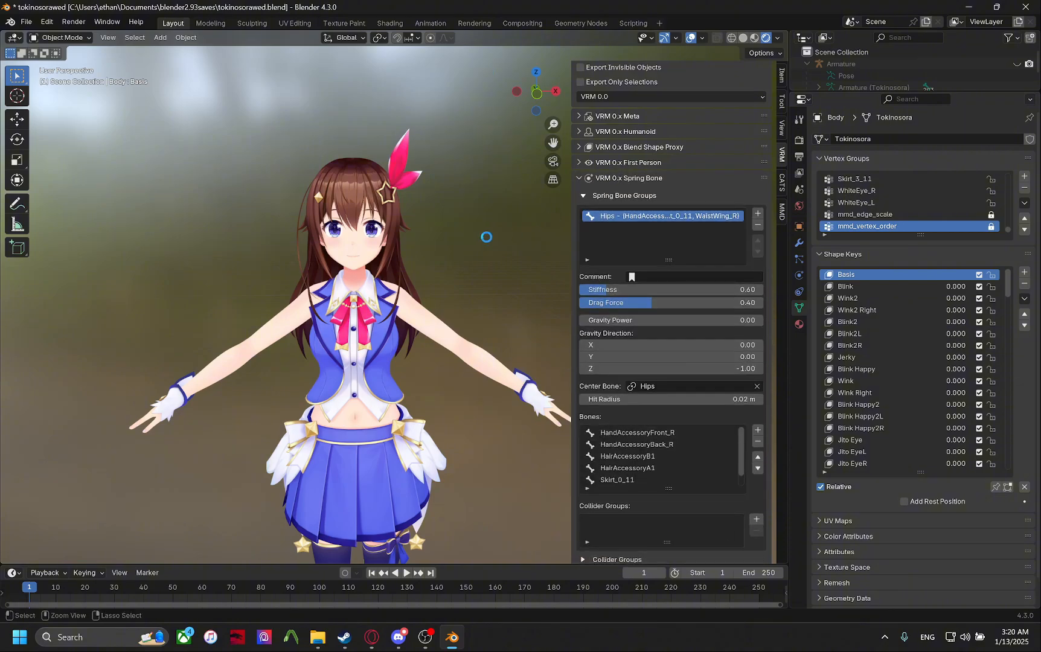
left_click(655, 181)
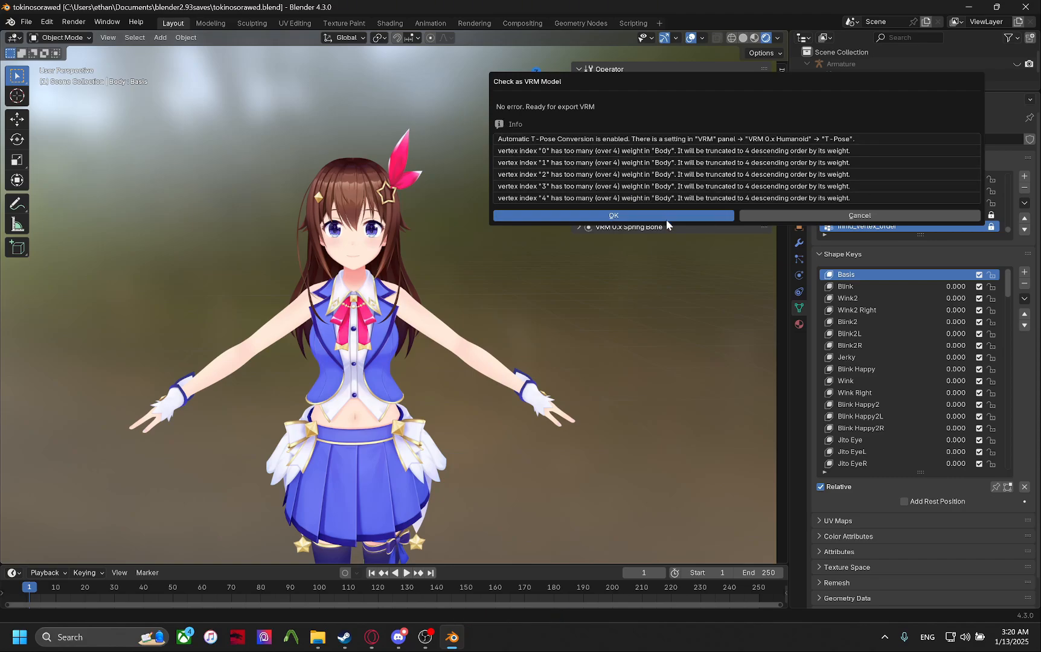
left_click(641, 217)
Unhide the armature in the viewport and select it together with the Body mesh.
left_click(1016, 64)
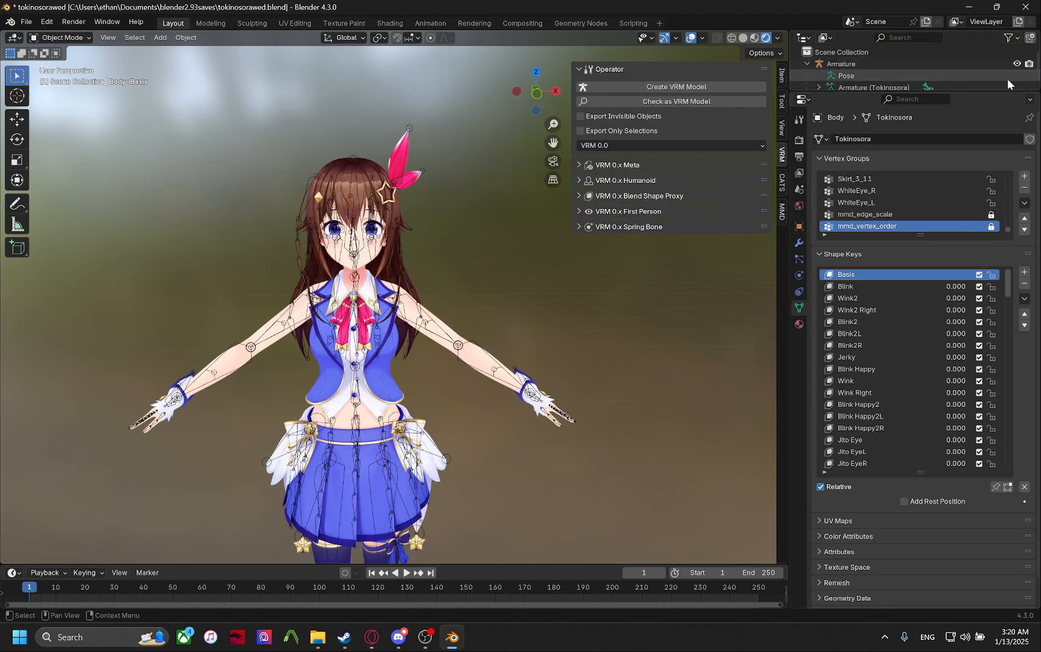
left_click_drag(987, 91, 954, 264)
key("a")
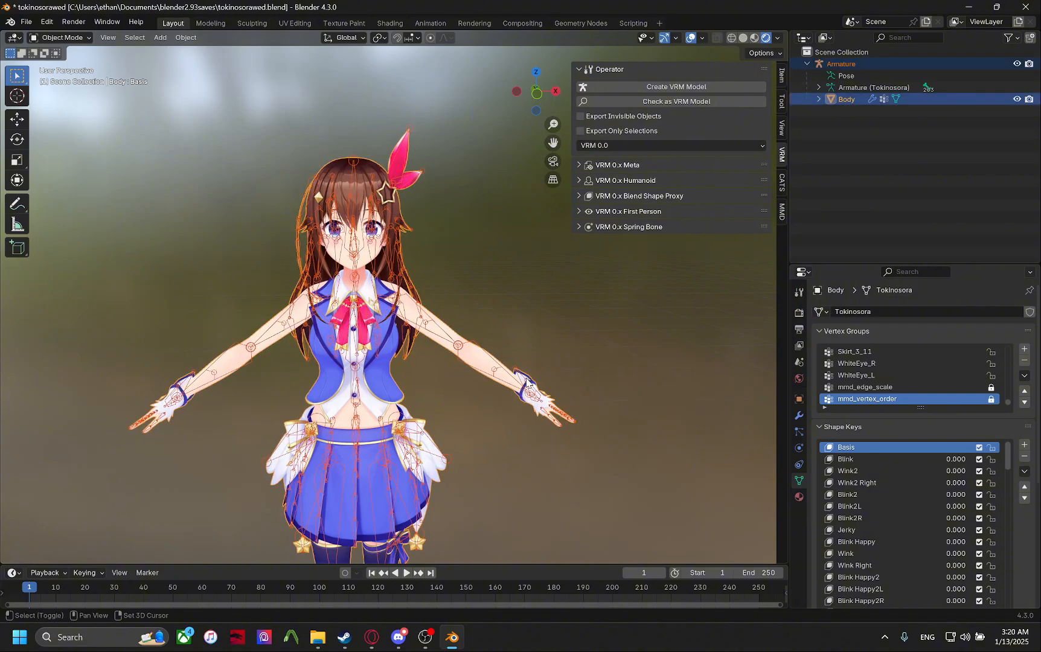
scroll(573, 253, "down", 4)
left_click(783, 185)
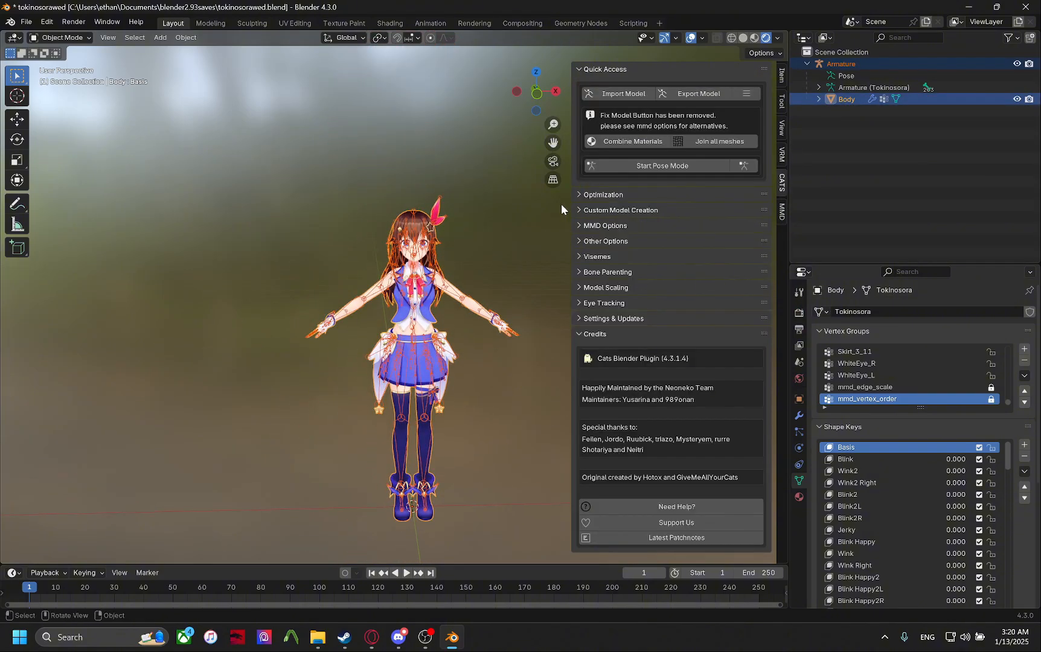
left_click(782, 155)
Export the model in VRM format as tokinosorawed.vrm into a new folder named vrm inside the tokino sora folder.
left_click(29, 23)
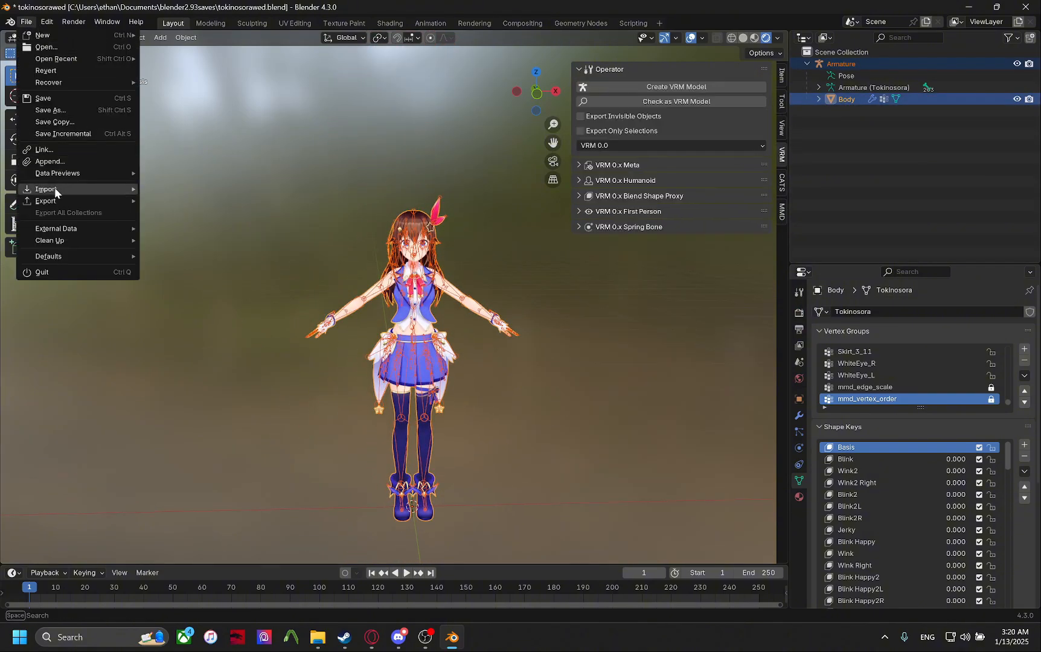
mouse_move(66, 202)
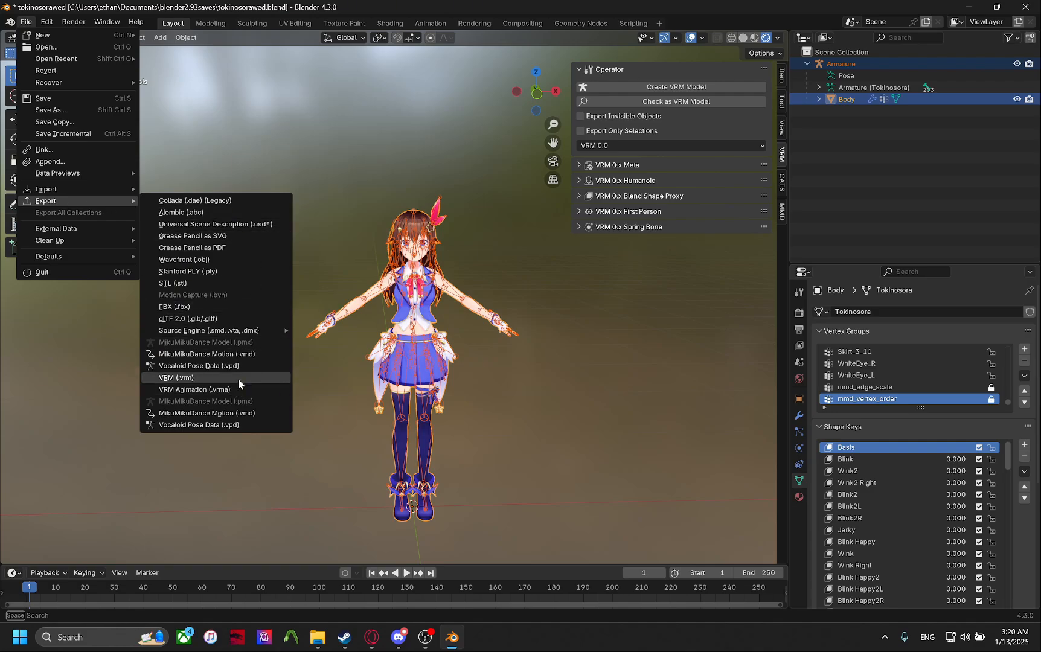
left_click(317, 638)
left_click_drag(462, 154, 0, 158)
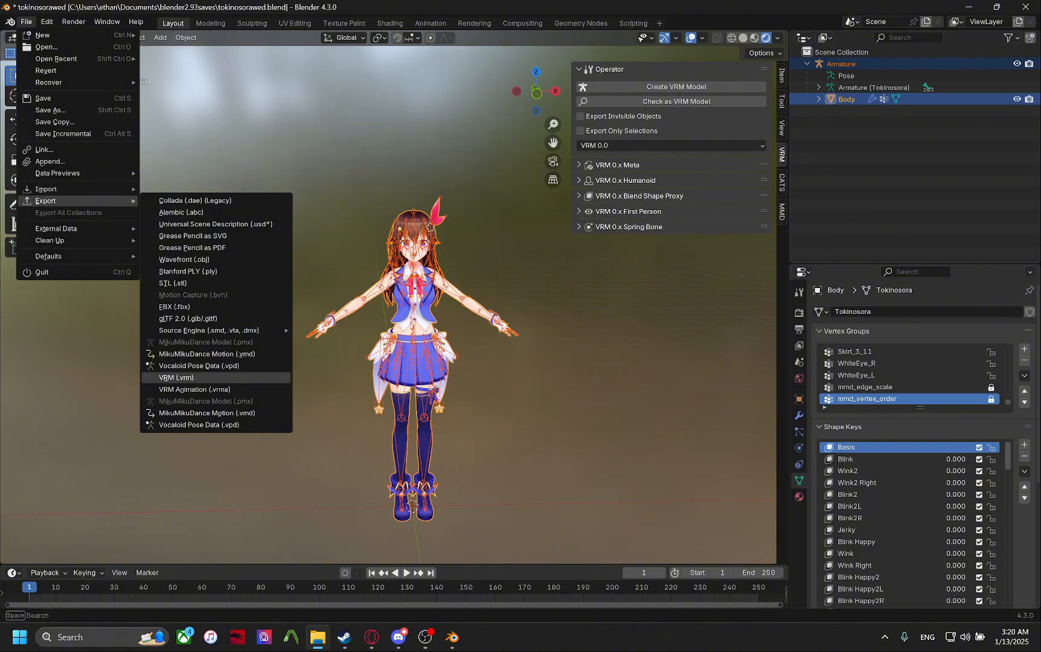
left_click(176, 377)
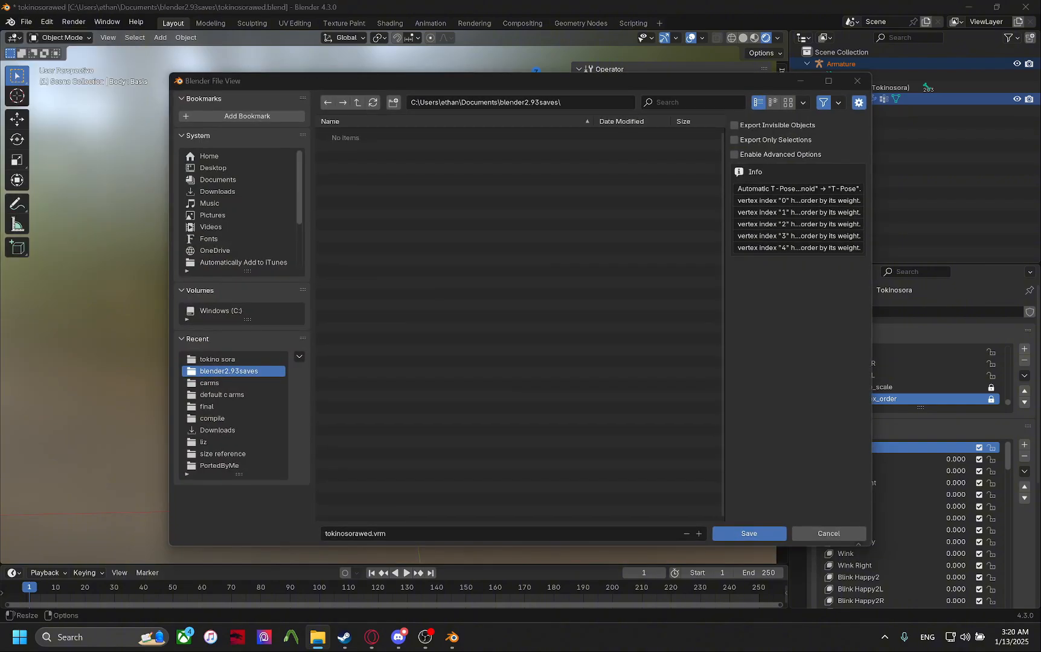
left_click(212, 358)
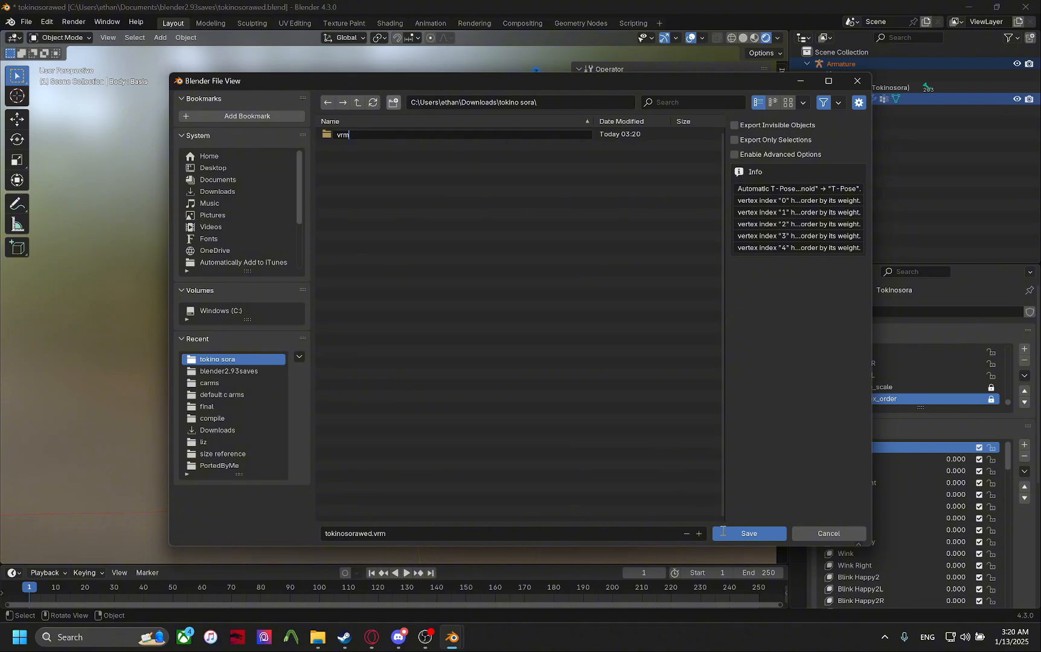
key("Return")
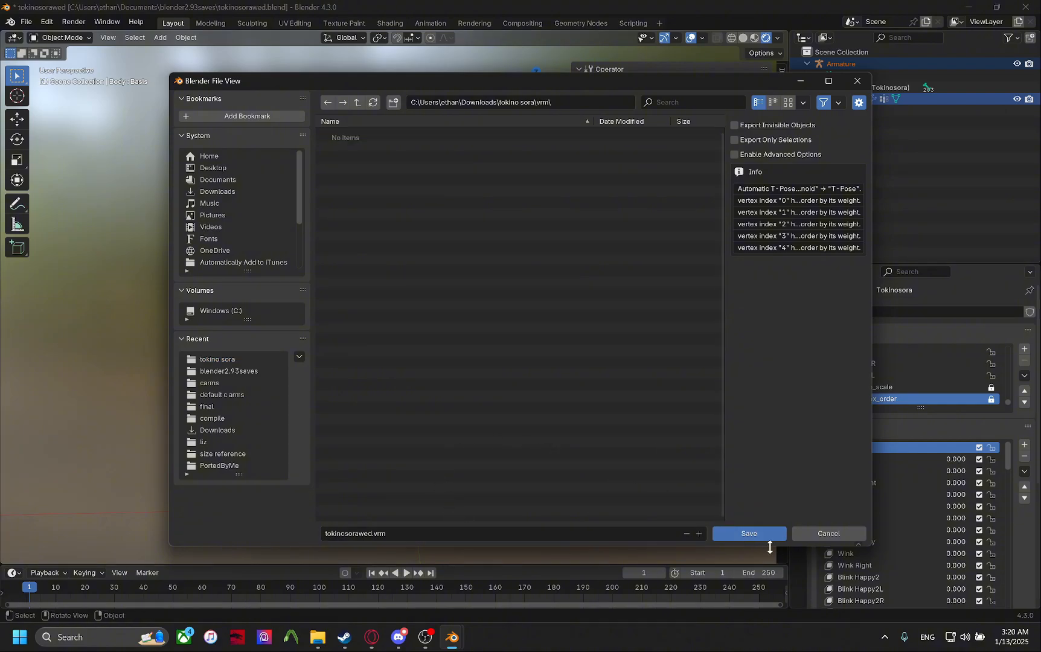
left_click(764, 536)
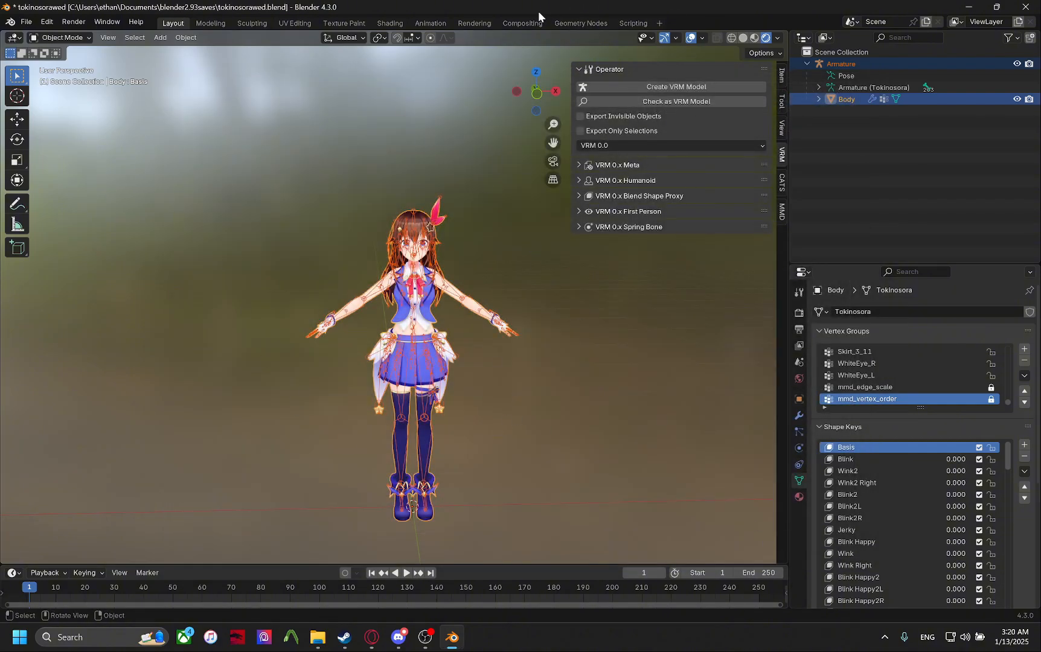
Switch to Steam, launch Desktop Mate from the library, and minimize the Steam window.
left_click(117, 635)
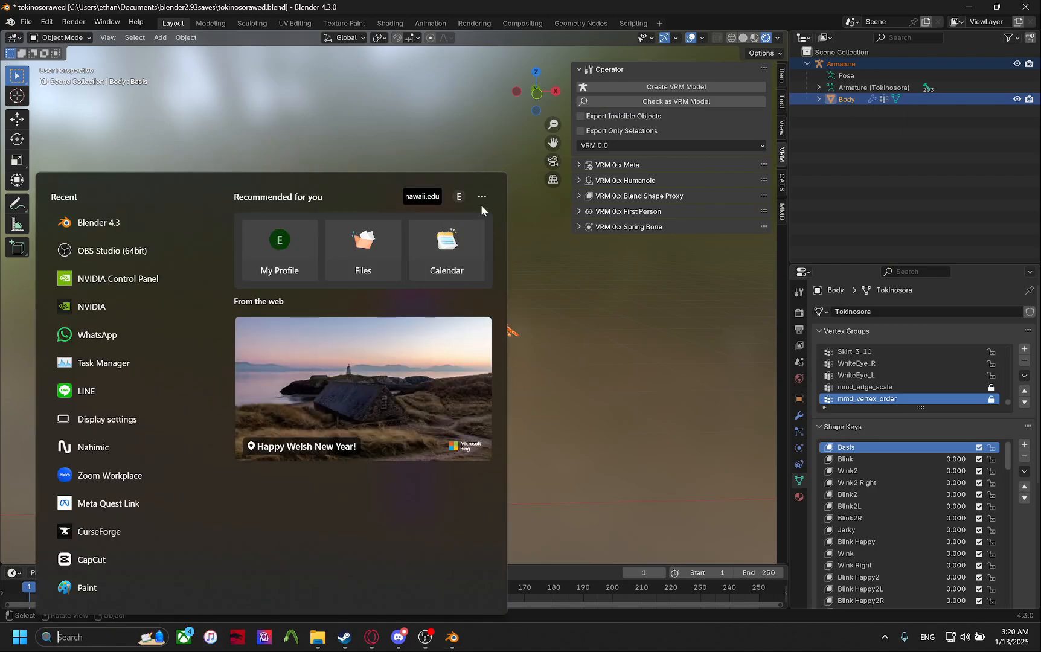
left_click(318, 637)
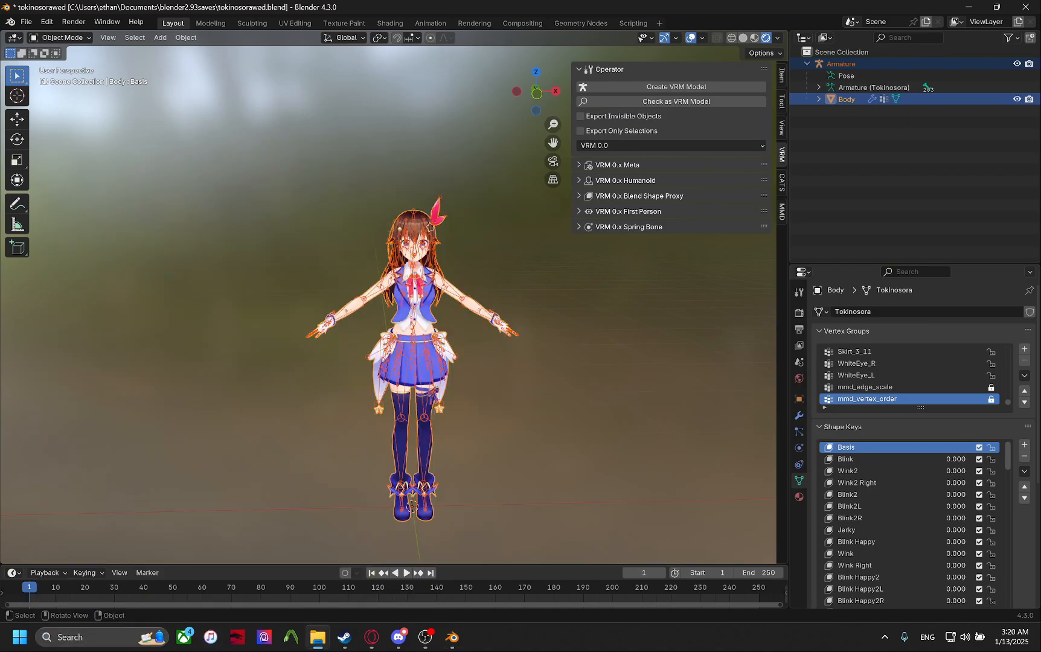
left_click(345, 640)
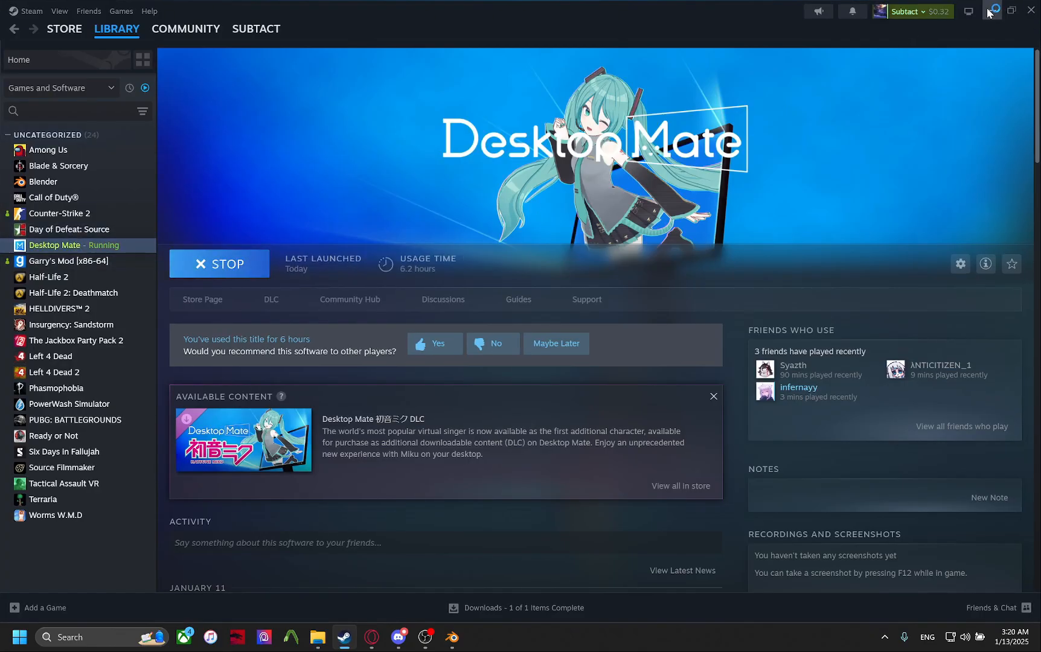
left_click(990, 11)
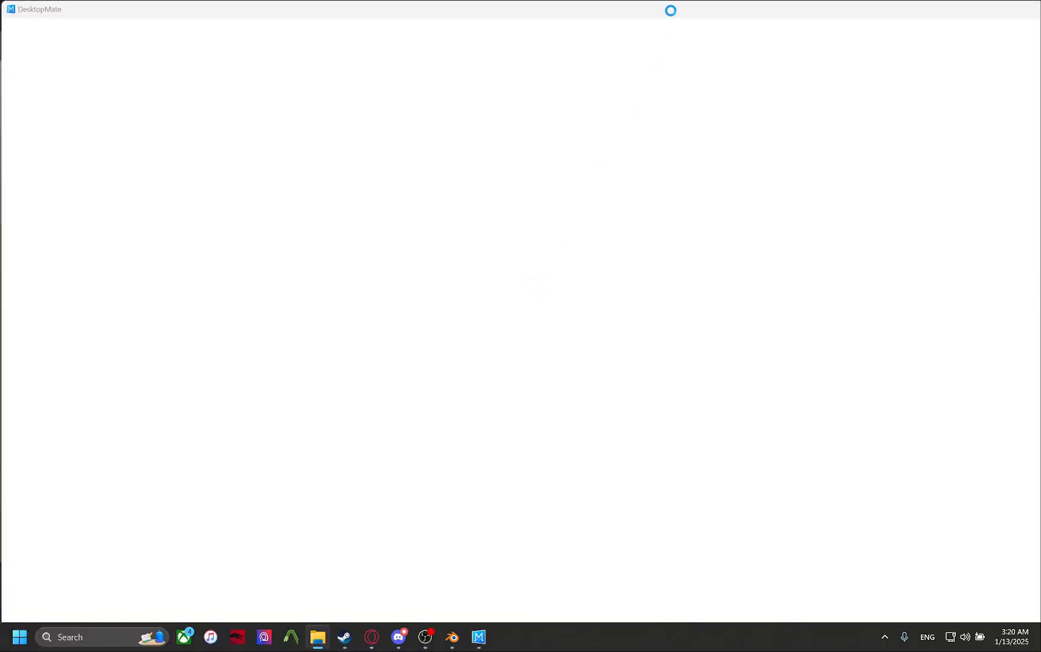
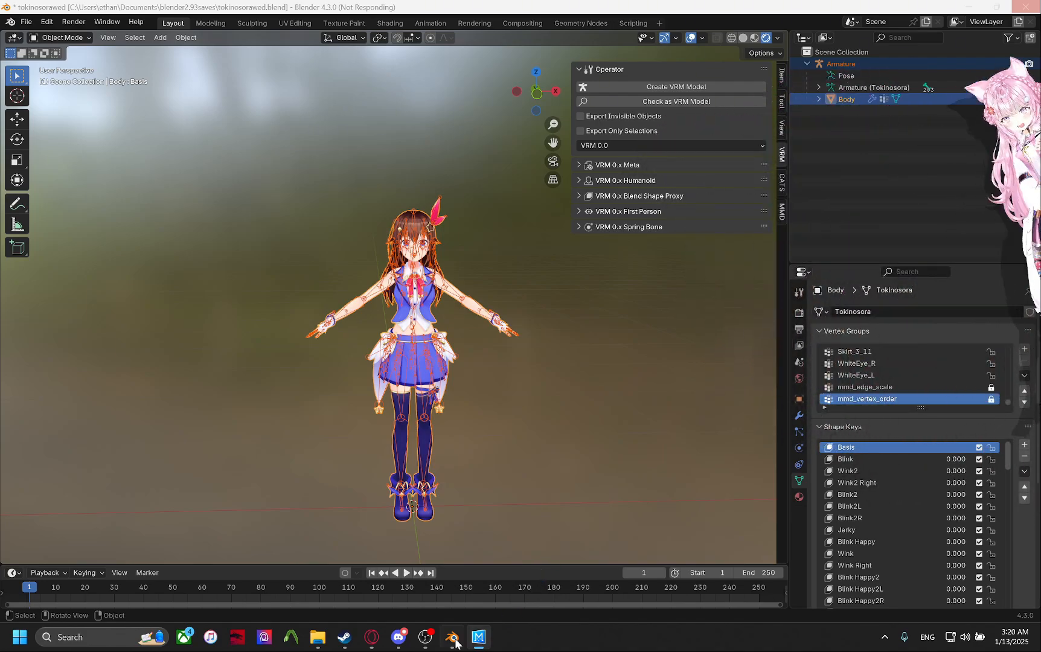
Move the Desktop Mate character over the Blender viewport and bring the File Explorer window with the vrm folder on screen.
left_click_drag(1030, 224, 583, 239)
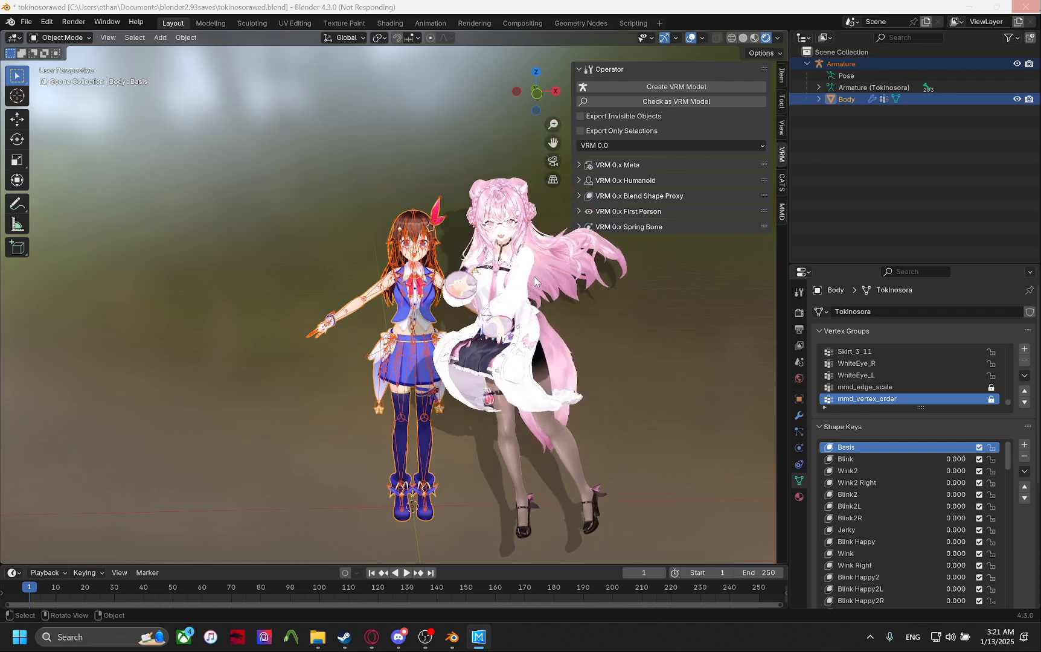
mouse_move(534, 277)
left_mouse_down()
mouse_move(626, 313)
mouse_move(414, 182)
mouse_move(579, 245)
mouse_move(586, 221)
mouse_move(537, 257)
left_mouse_up()
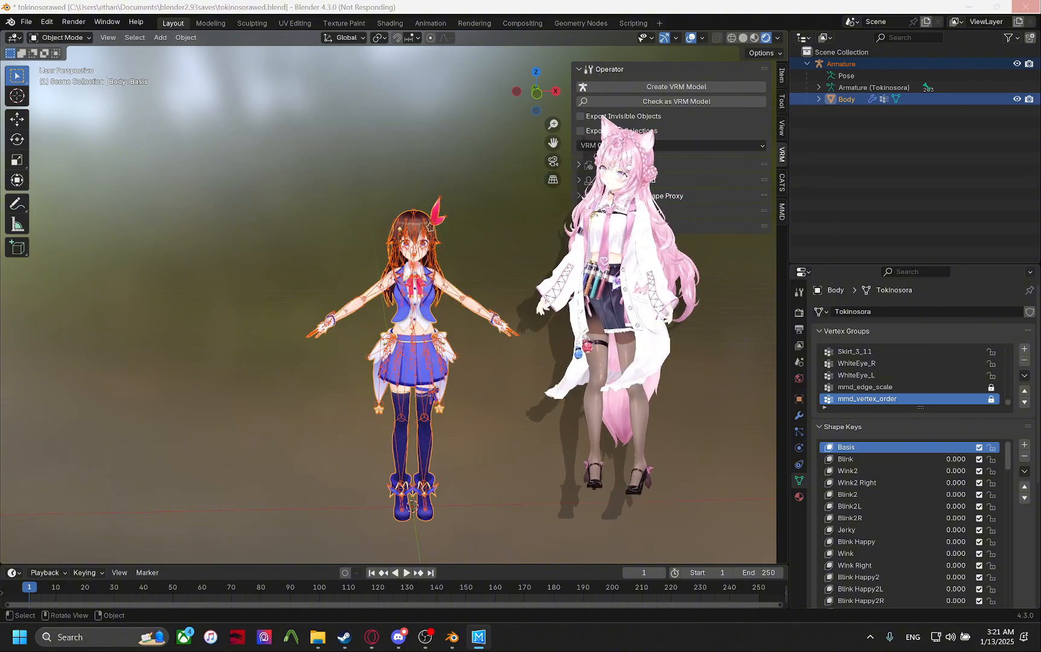
left_click_drag(0, 140, 553, 144)
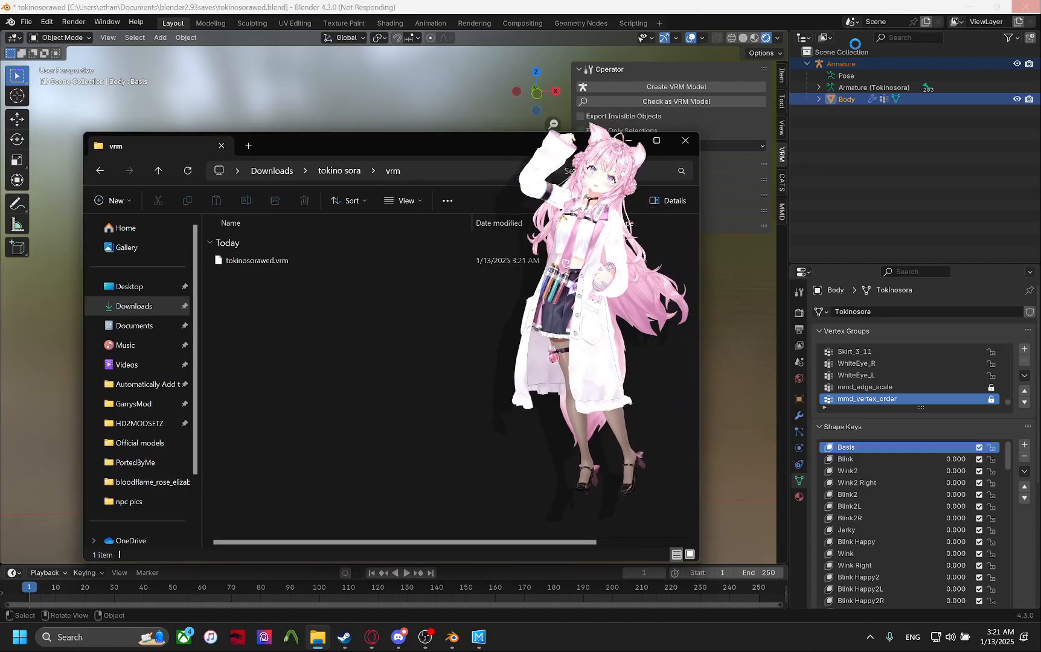
Minimize Blender and move the Desktop Mate character off the File Explorer window onto the free desktop area.
left_click(1028, 7)
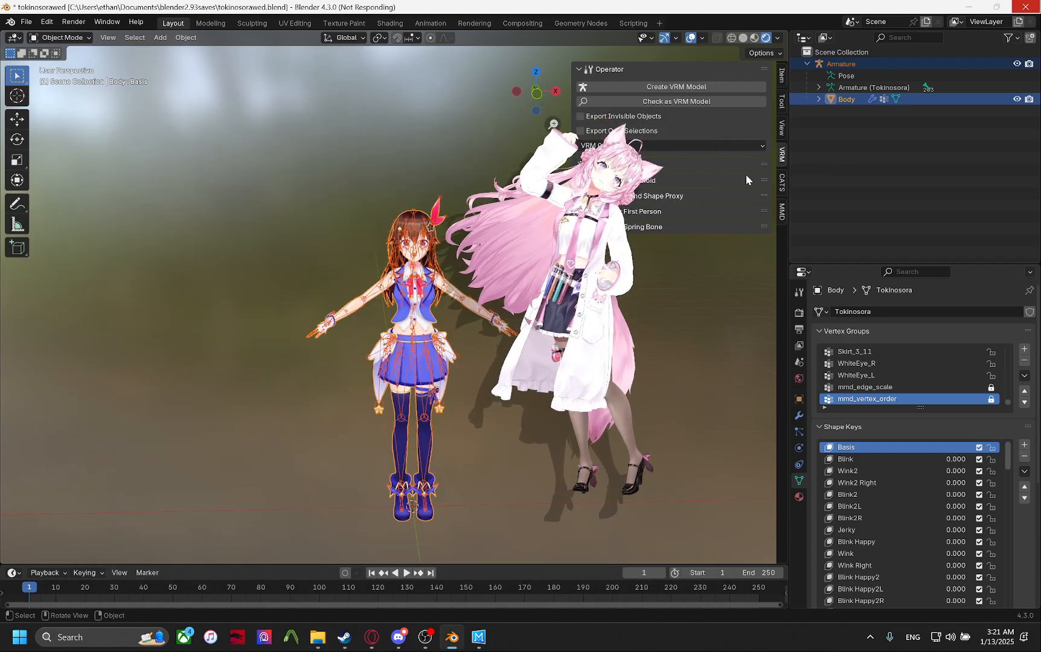
left_click(968, 6)
left_click(977, 7)
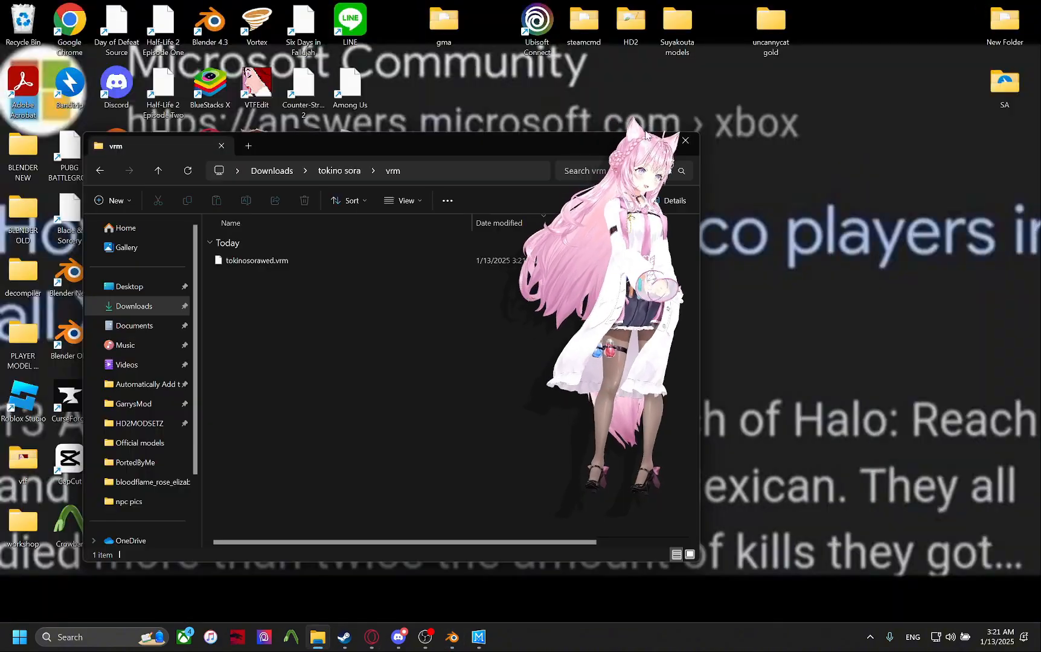
left_click_drag(646, 158, 813, 68)
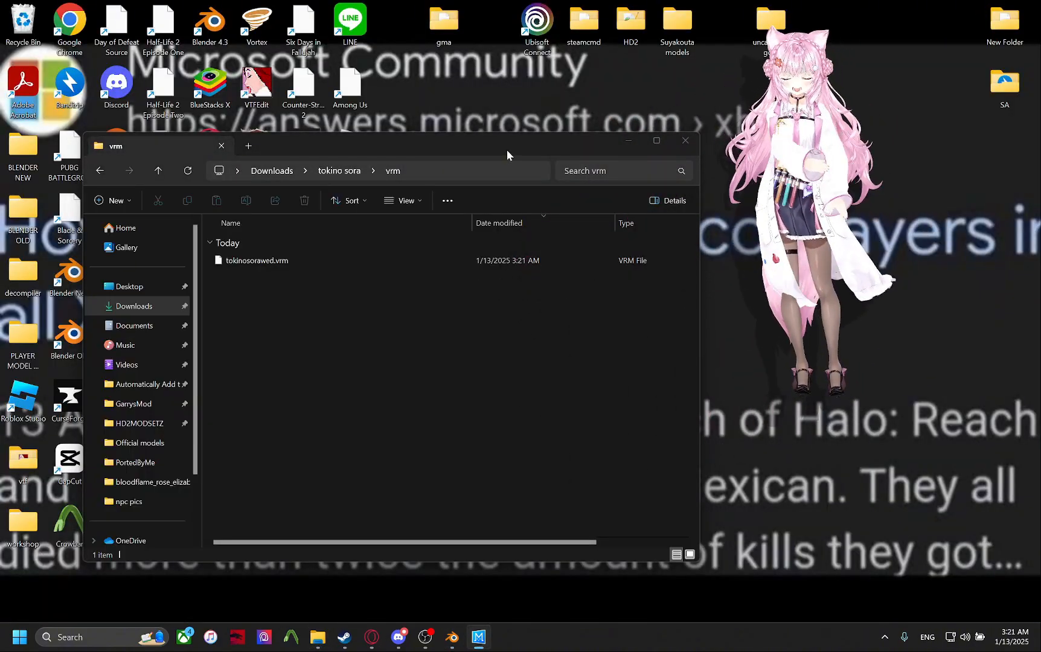
Load tokinosorawed.vrm from the vrm folder inside tokino sora as the custom character in Desktop Mate.
left_click_drag(506, 149, 469, 80)
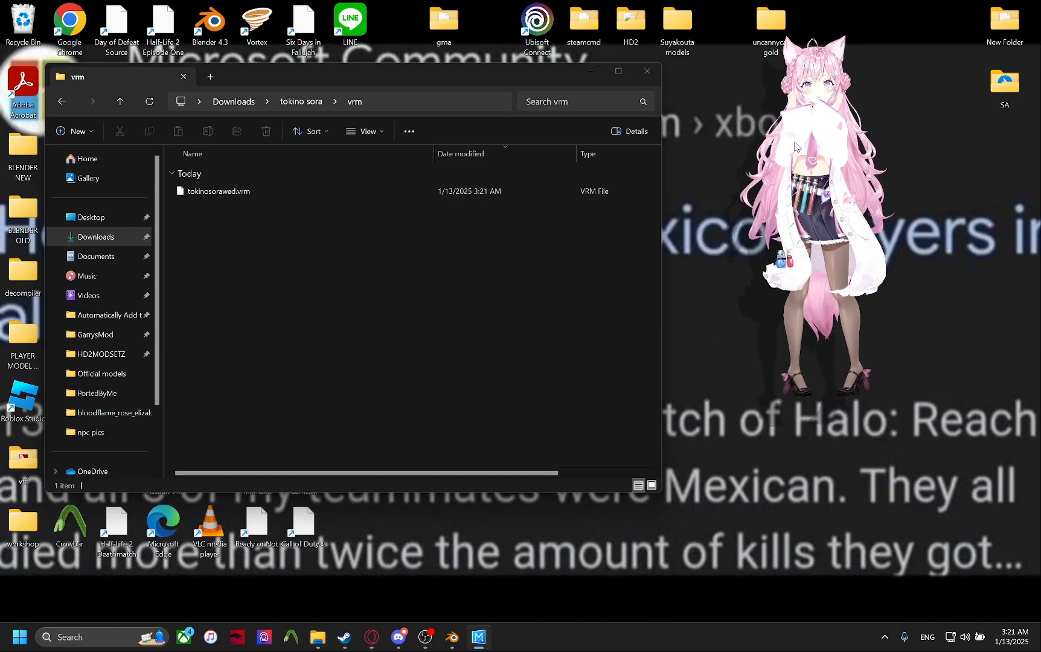
key("F4")
left_click(437, 114)
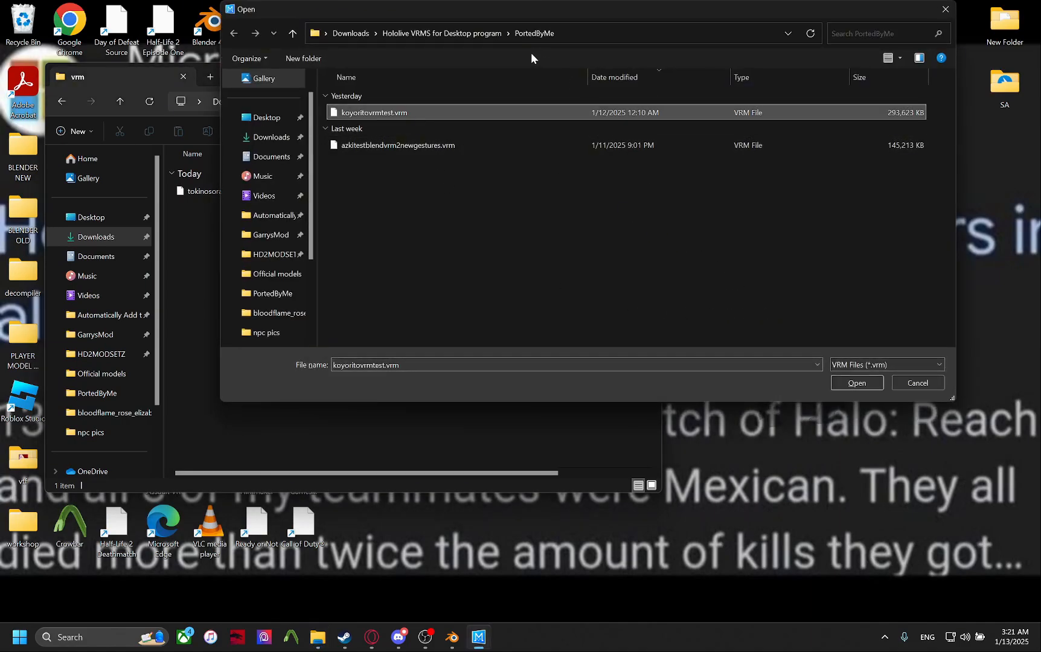
left_click(337, 33)
double_click(427, 105)
double_click(361, 114)
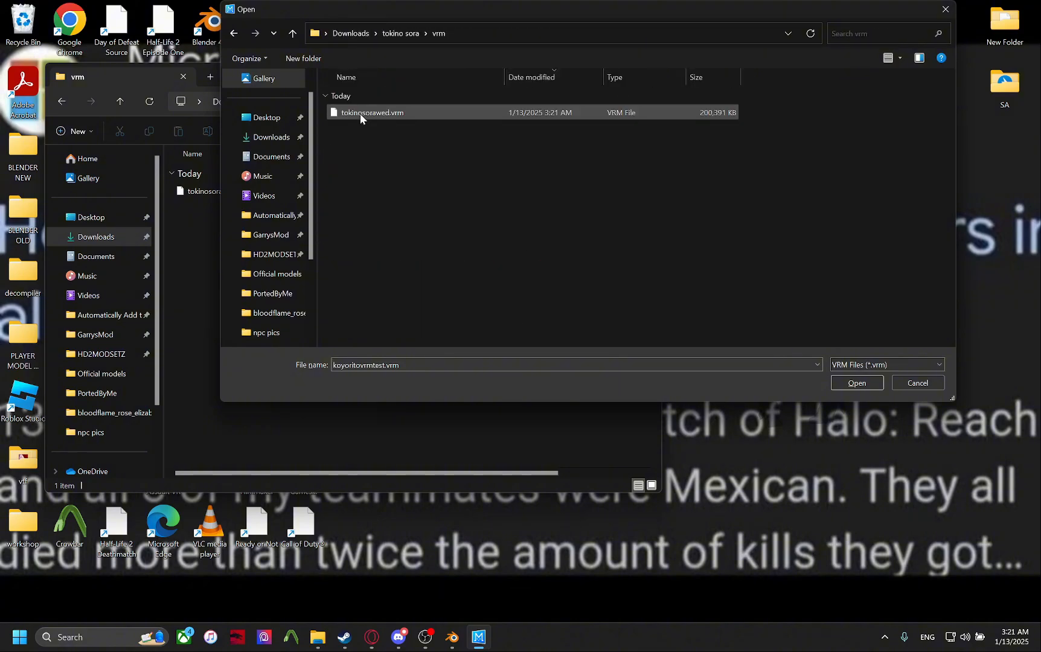
left_click(361, 114)
left_click(856, 383)
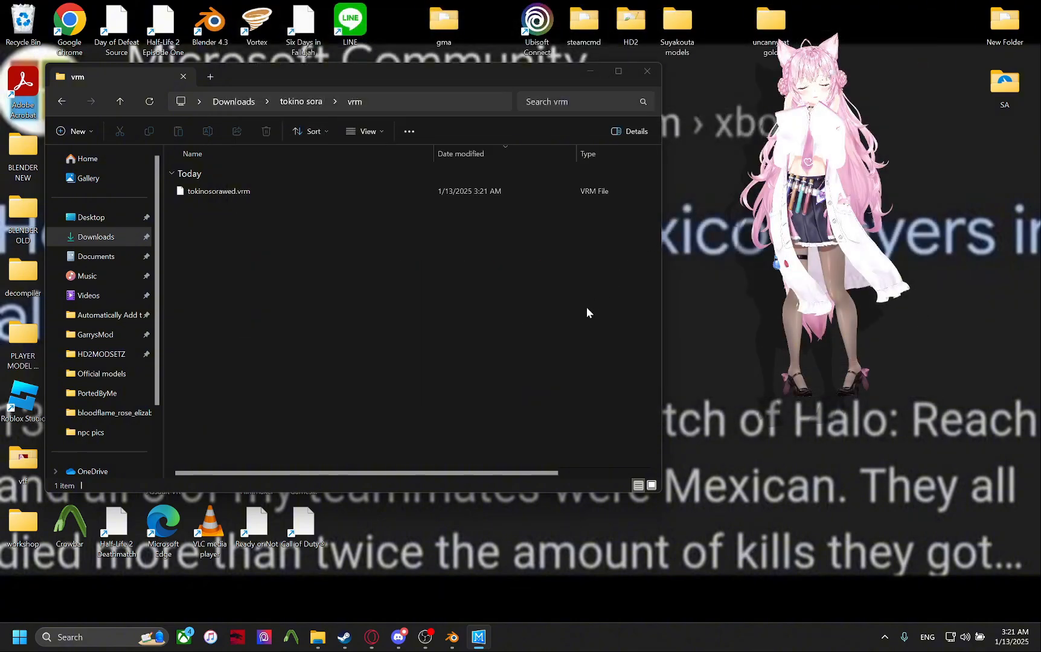
Minimize File Explorer, close the unresponsive Blender, and start Blender 4.3 again with the recent file tokinosorawed.blend.
left_click(593, 70)
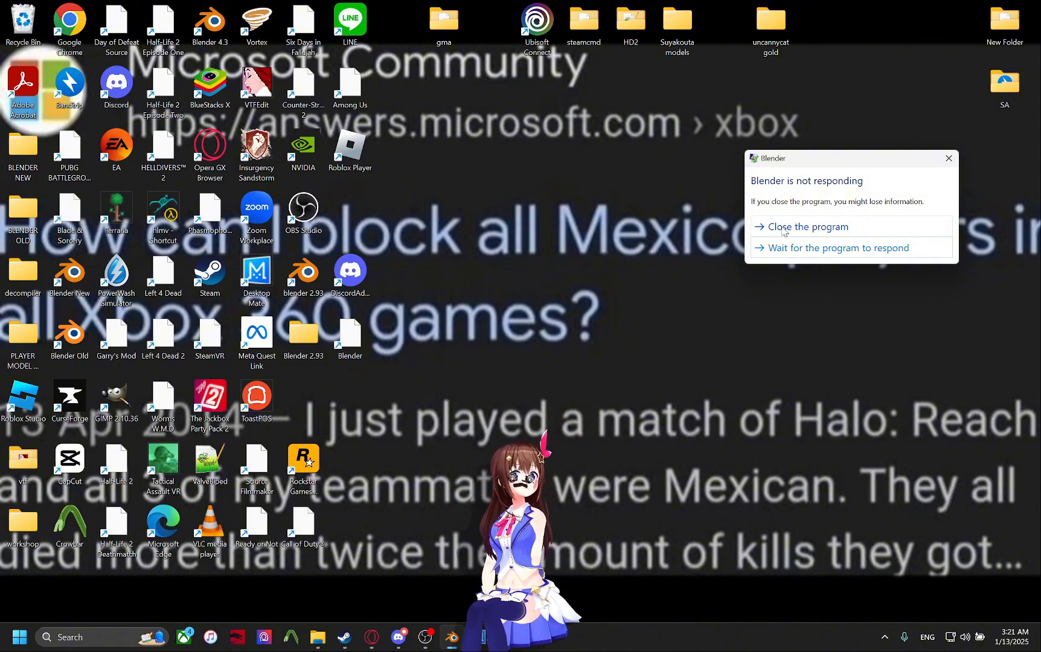
left_click(785, 228)
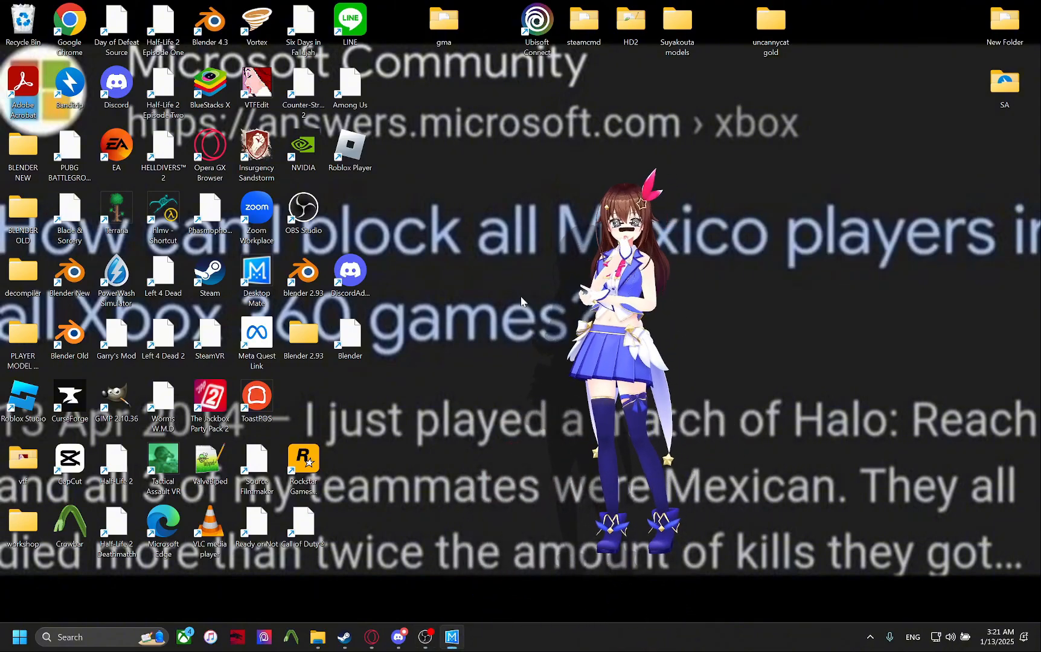
left_click(111, 637)
type("blender")
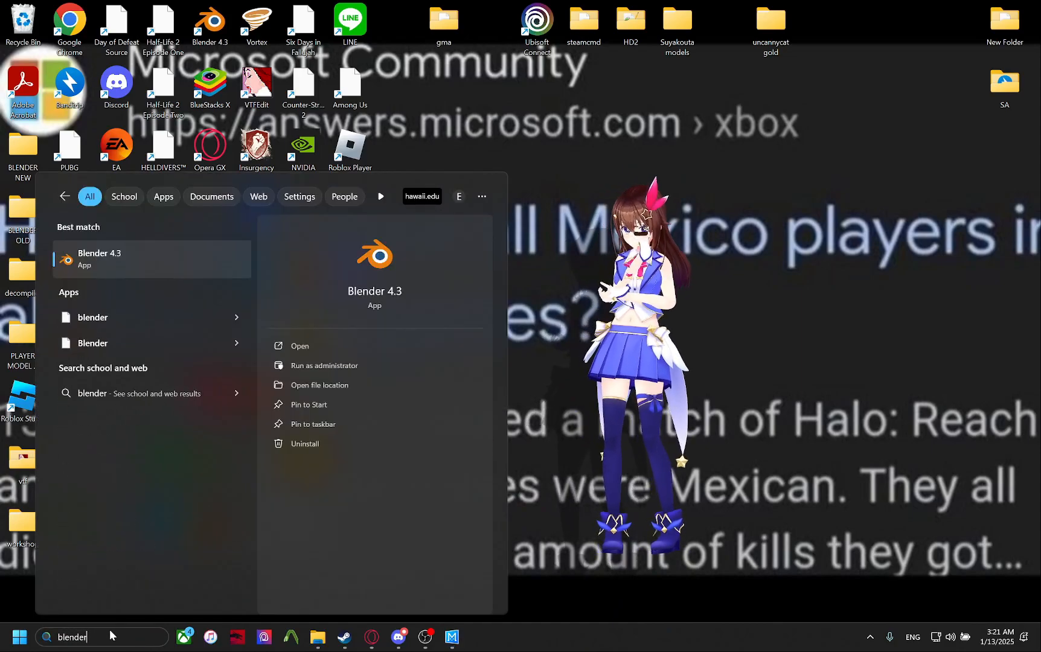
key("Return")
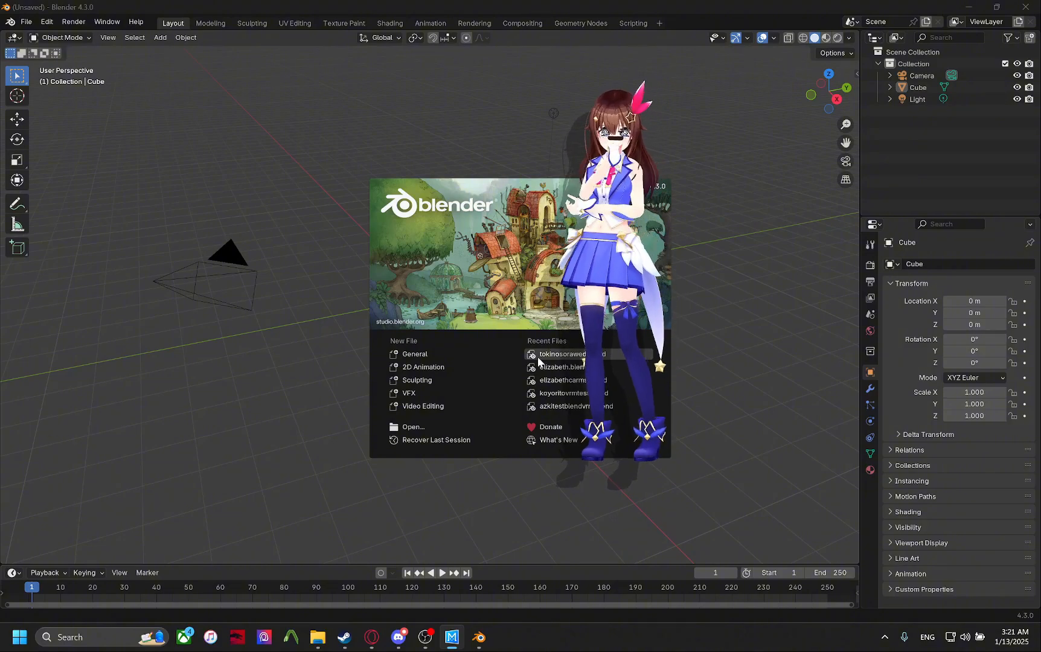
left_click(570, 354)
Display the model in rendered viewport shading and try to open the body's material properties.
left_click(765, 38)
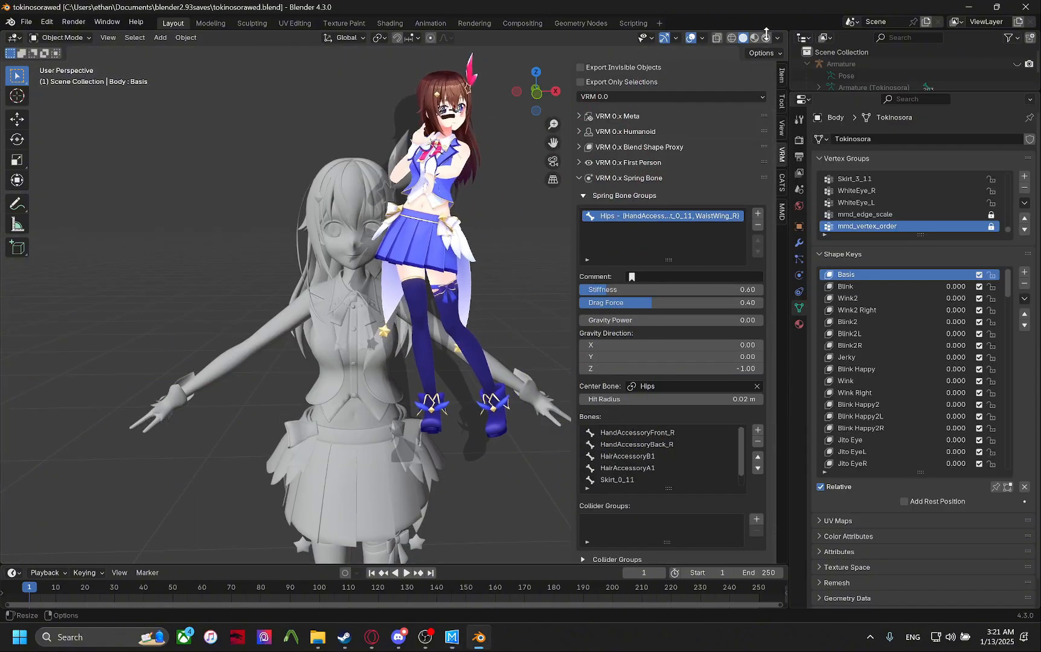
scroll(371, 240, "up", 5)
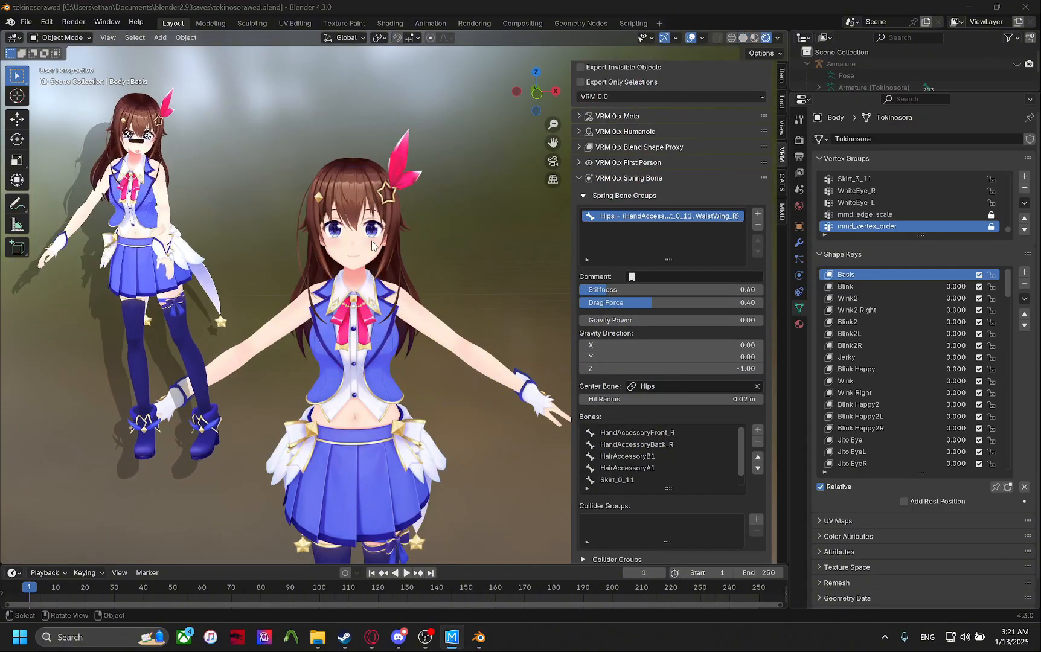
left_click(467, 314)
middle_click_drag(372, 240, 504, 264, "shift")
scroll(466, 314, "down", 4)
left_click(799, 325)
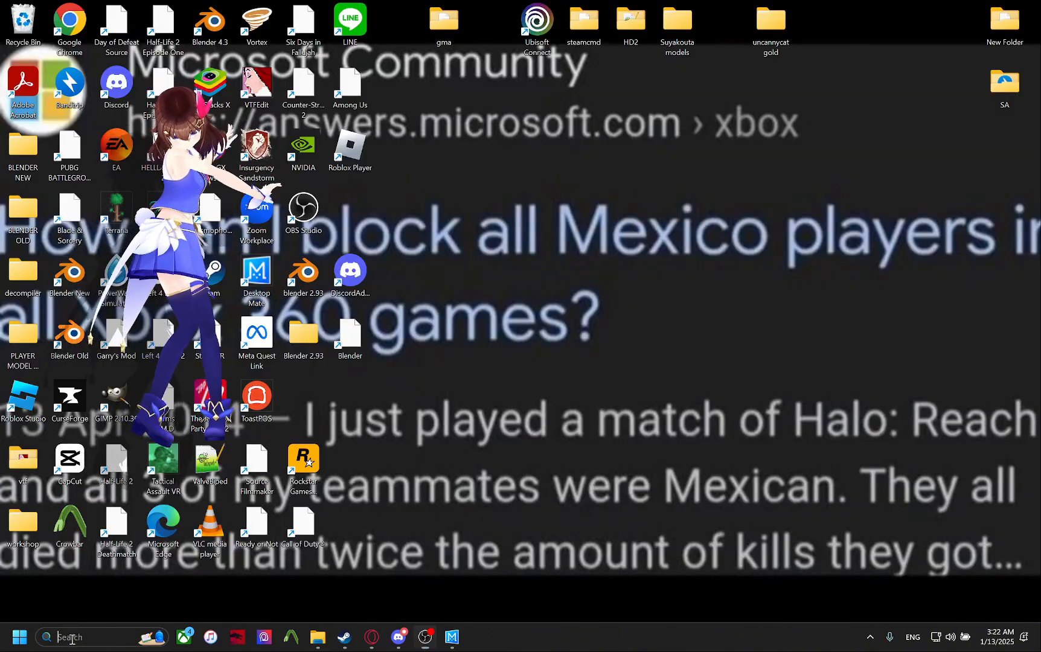
Relaunch Blender 4.3 and reopen the recent file tokinosorawed.blend.
left_click(71, 638)
type("blen")
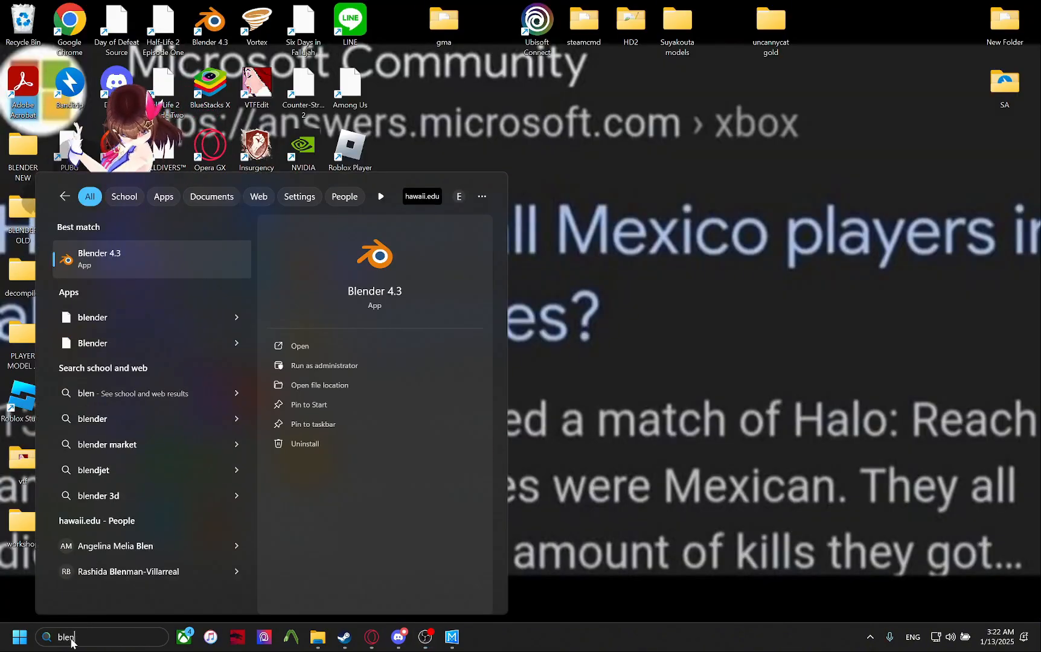
key("Return")
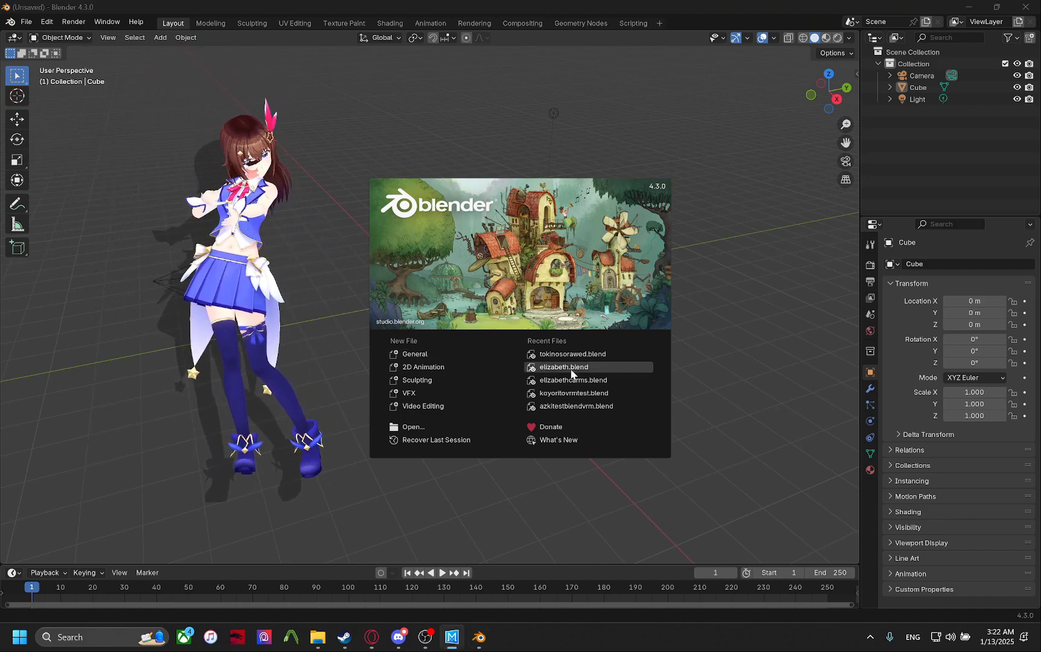
left_click(580, 355)
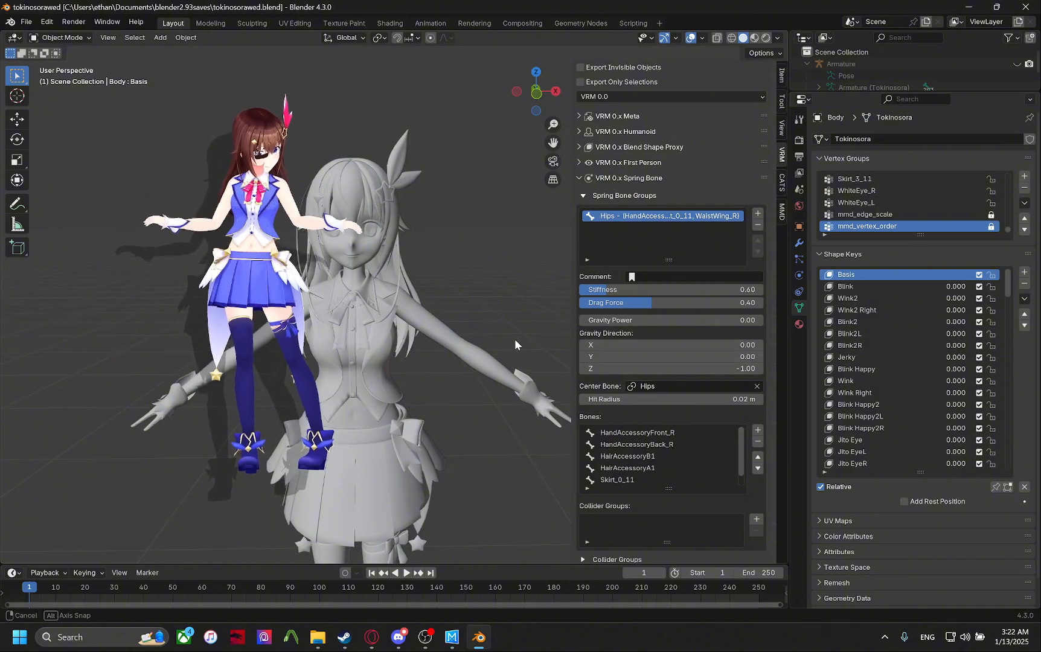
Enlarge the body's material list, set the VRM alpha mode of the EyelashTransparent material to Opaque, and save the file.
middle_click_drag(515, 339, 477, 292)
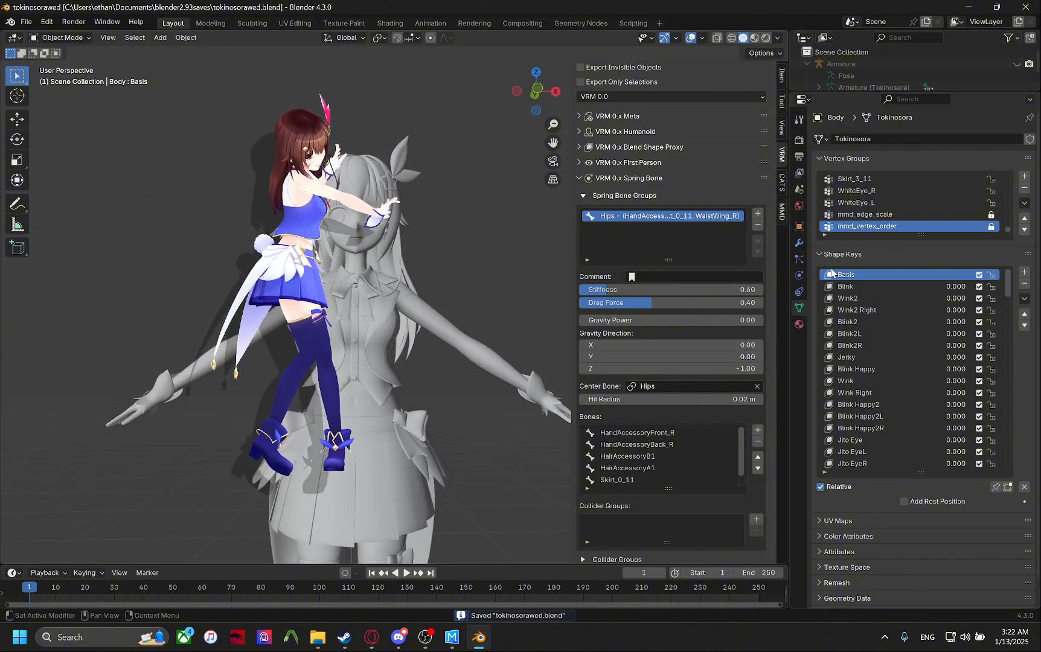
left_click(797, 325)
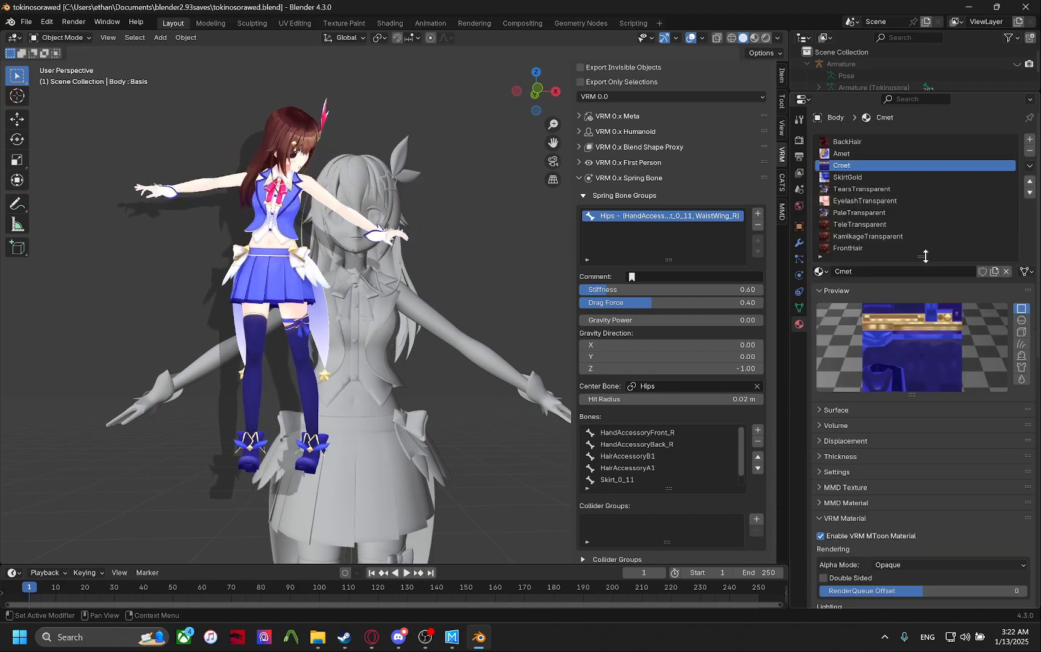
left_click_drag(925, 257, 921, 327)
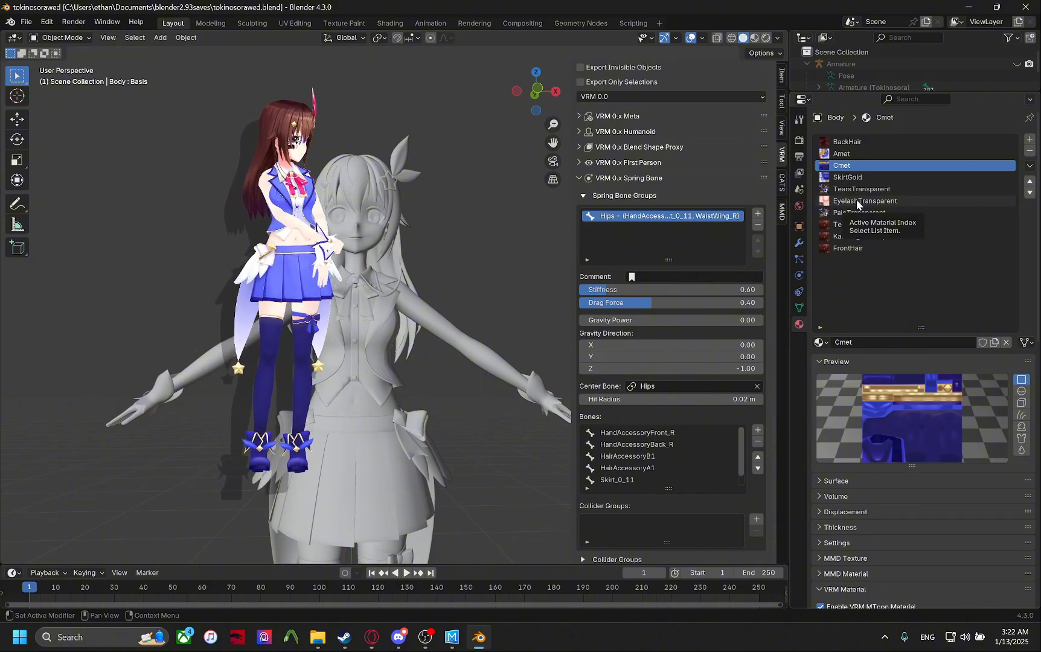
left_click(857, 201)
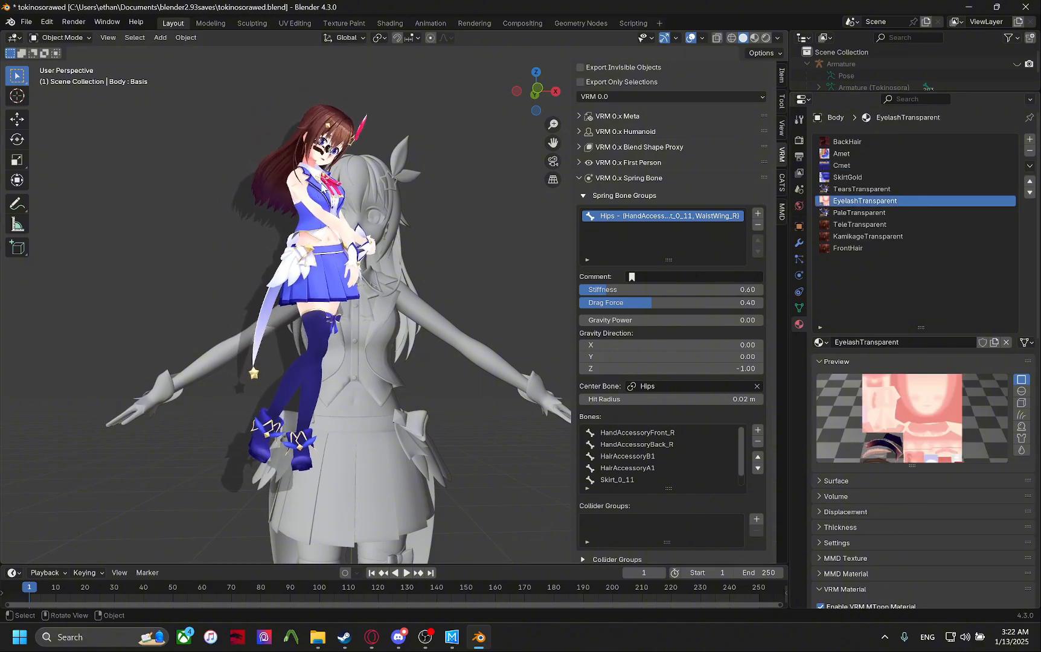
left_click_drag(322, 187, 295, 192)
left_click_drag(338, 239, 341, 242)
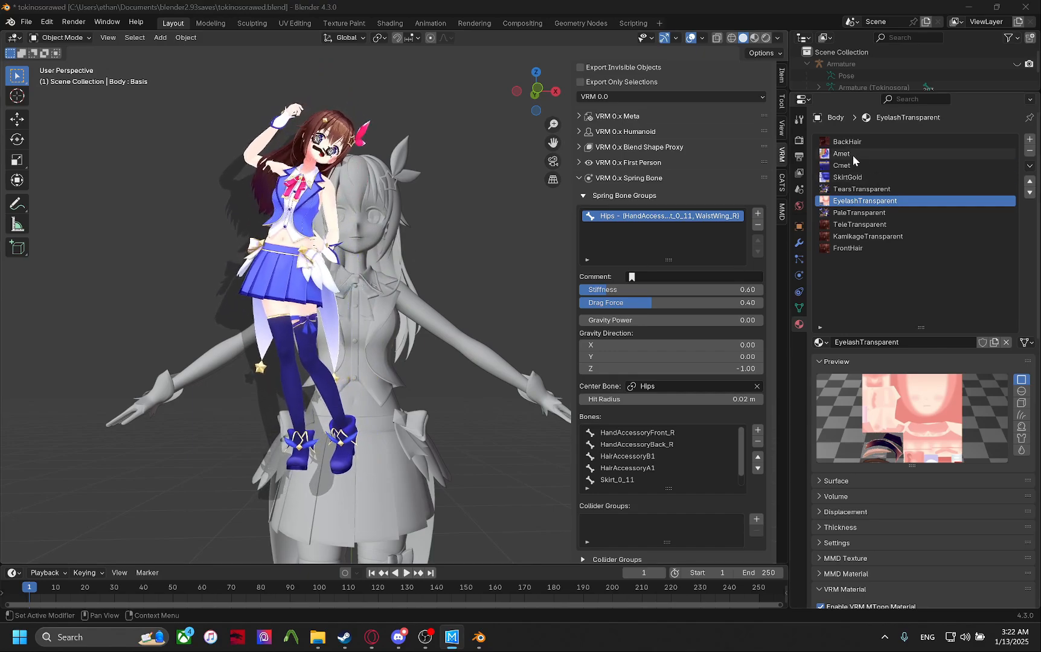
scroll(917, 398, "down", 10)
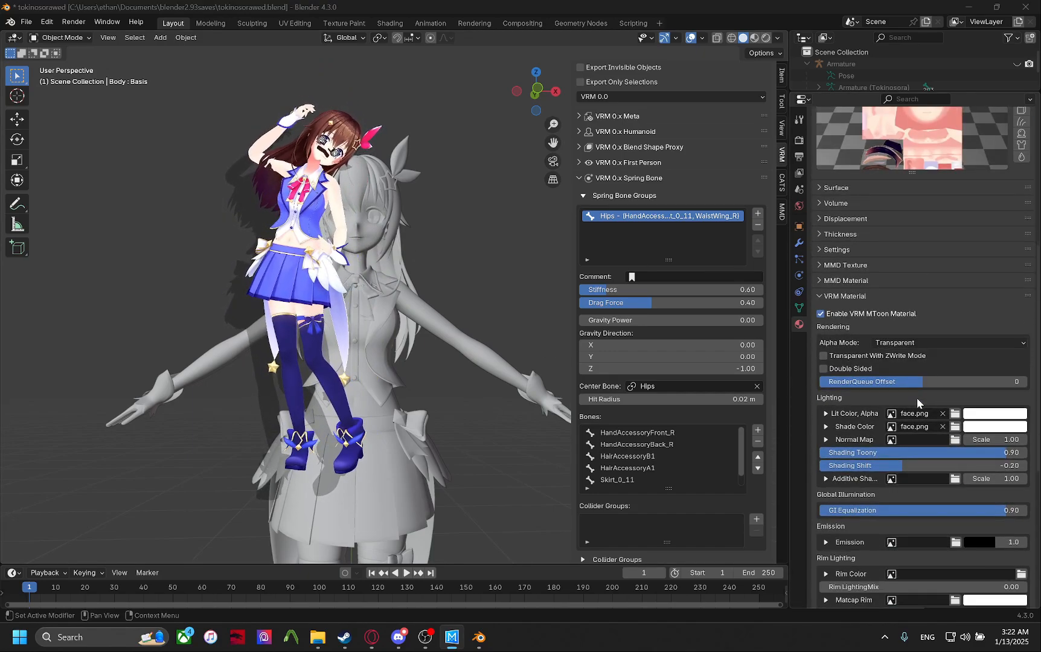
left_click(905, 343)
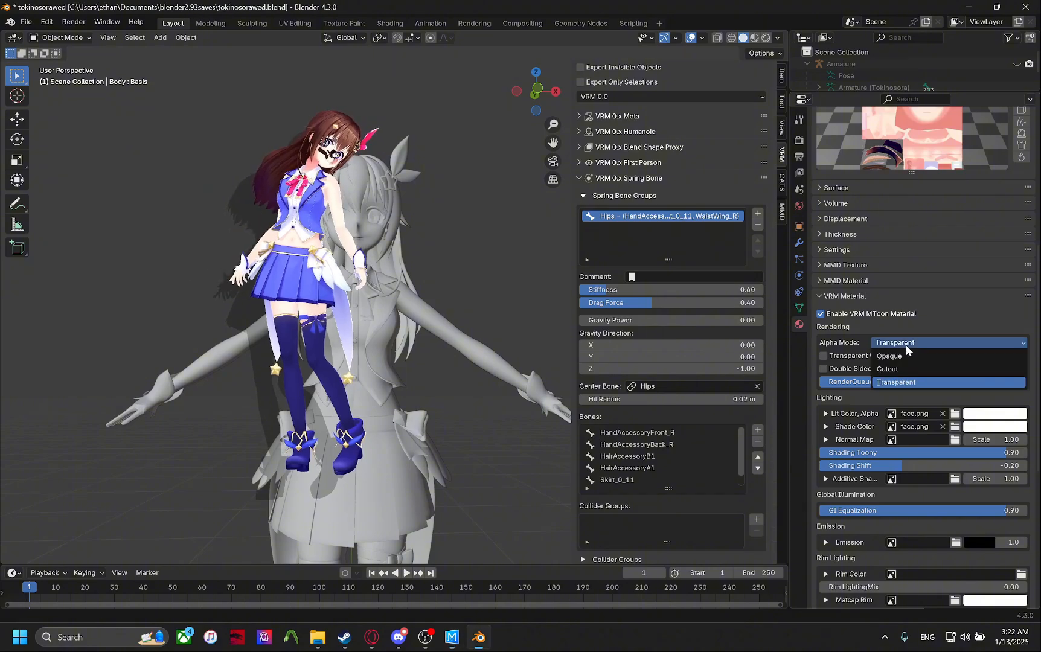
left_click(905, 356)
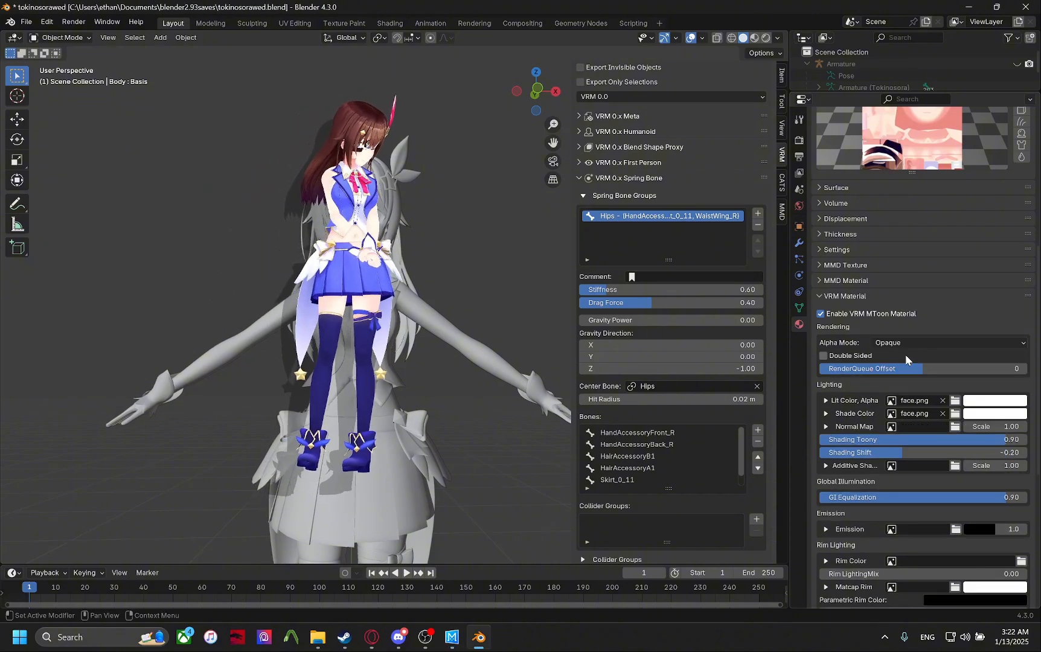
key("ctrl+s")
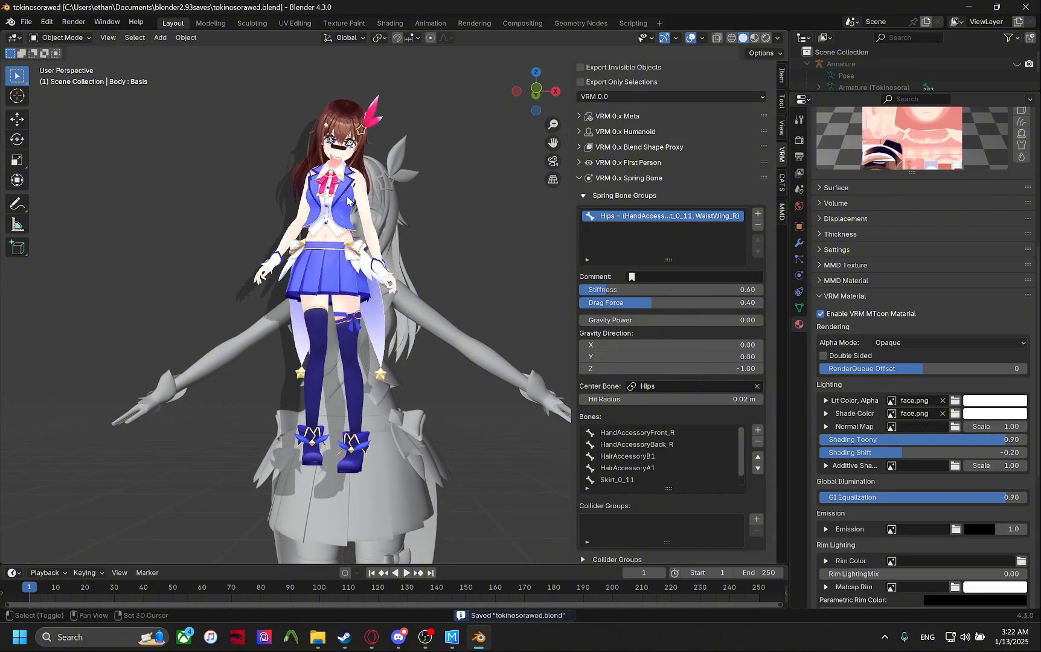
Examine the model's face and upper body in the viewport beside the Desktop Mate character, and enlarge the Outliner.
middle_click_drag(481, 314, 404, 252)
scroll(435, 268, "up", 5)
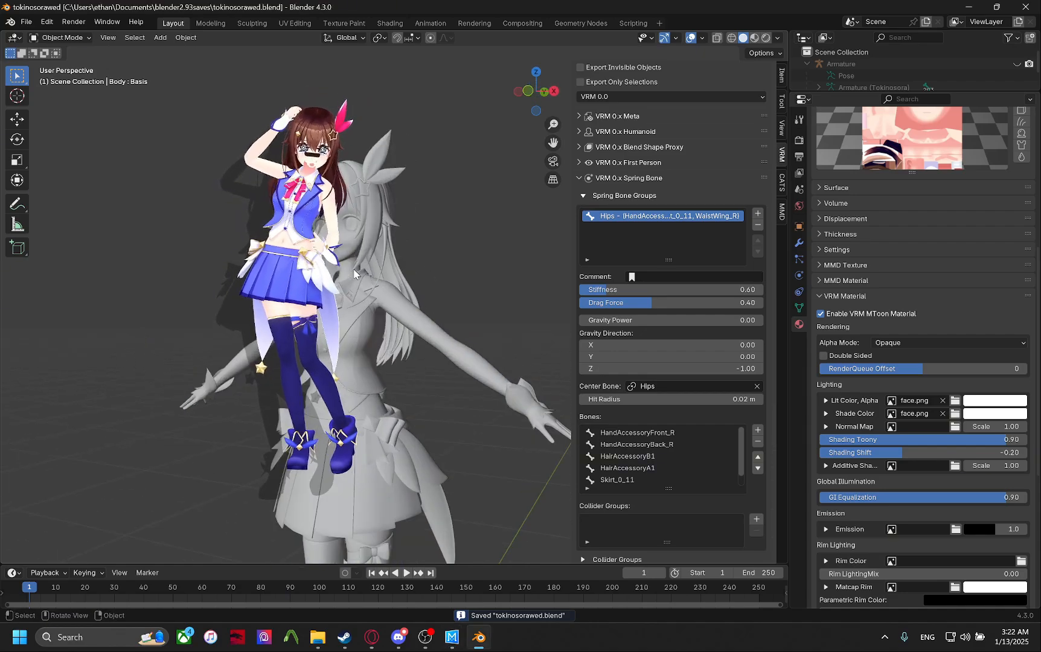
scroll(479, 315, "down", 5)
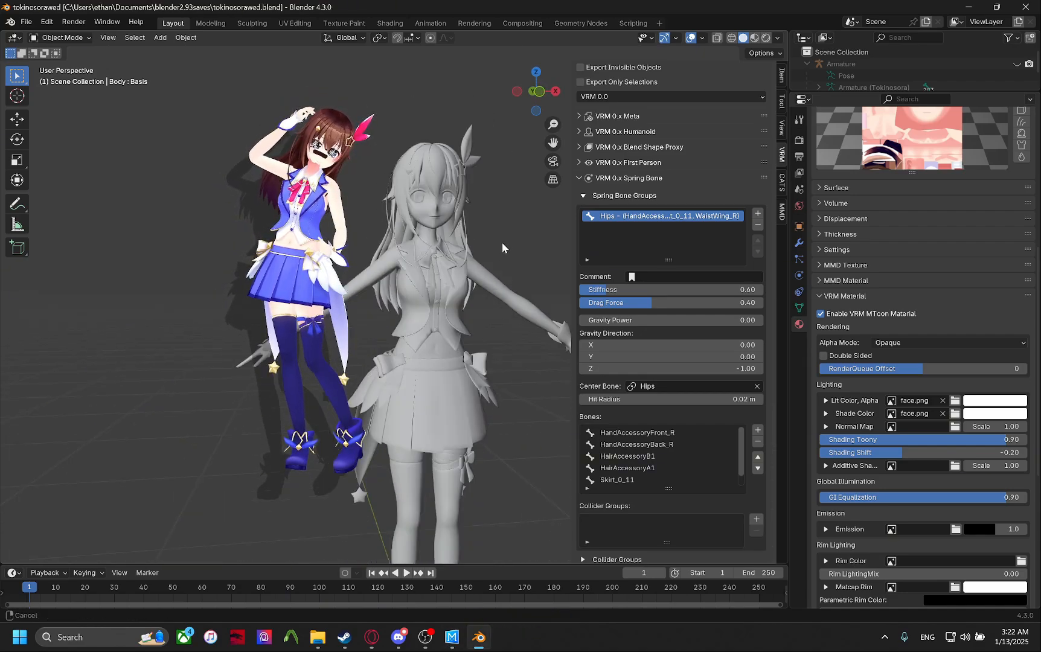
scroll(758, 160, "up", 2)
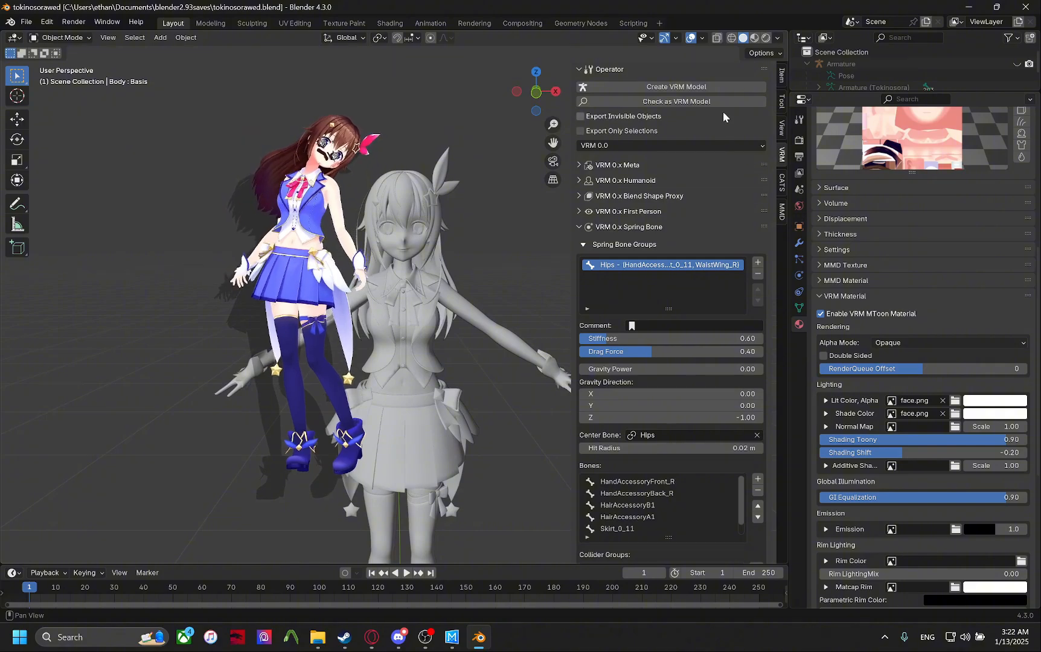
scroll(880, 227, "up", 10)
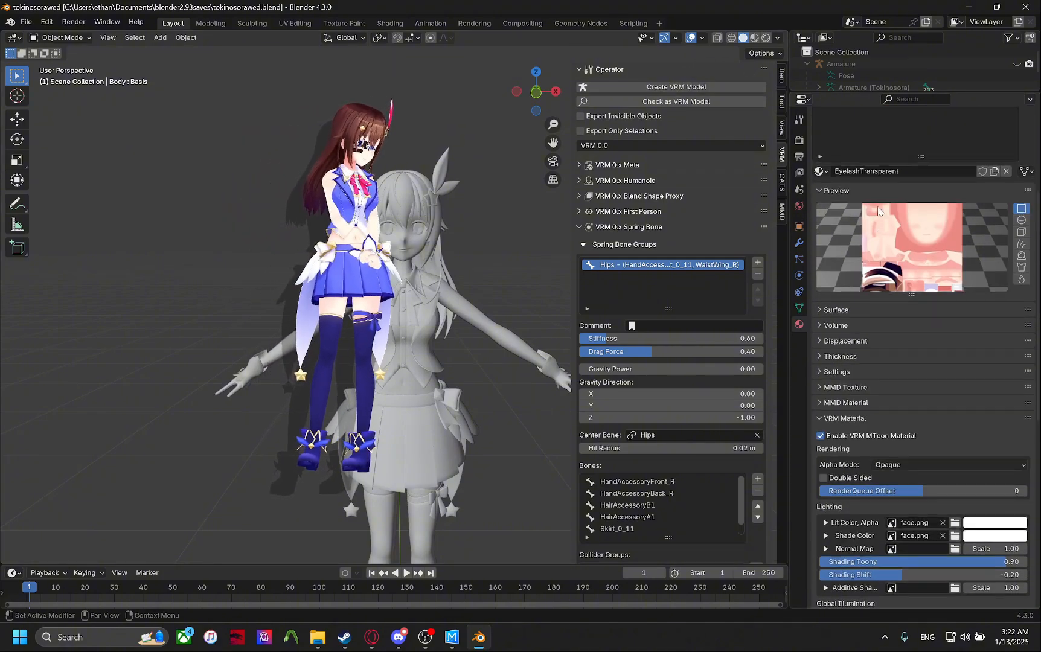
left_click_drag(879, 92, 879, 124)
scroll(369, 229, "up", 5)
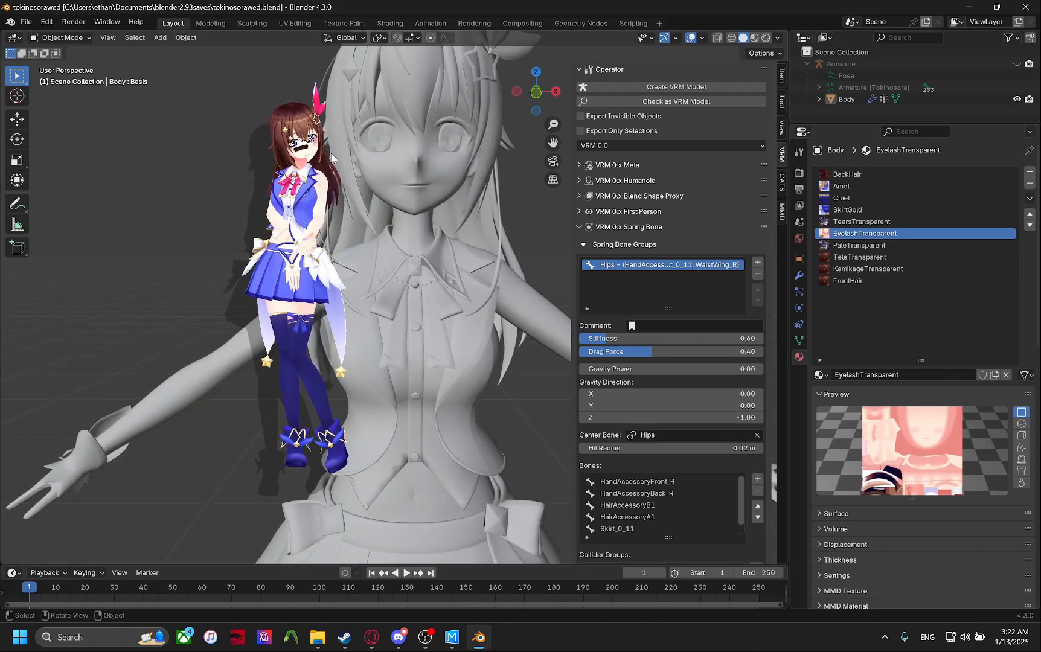
scroll(430, 230, "down", 7)
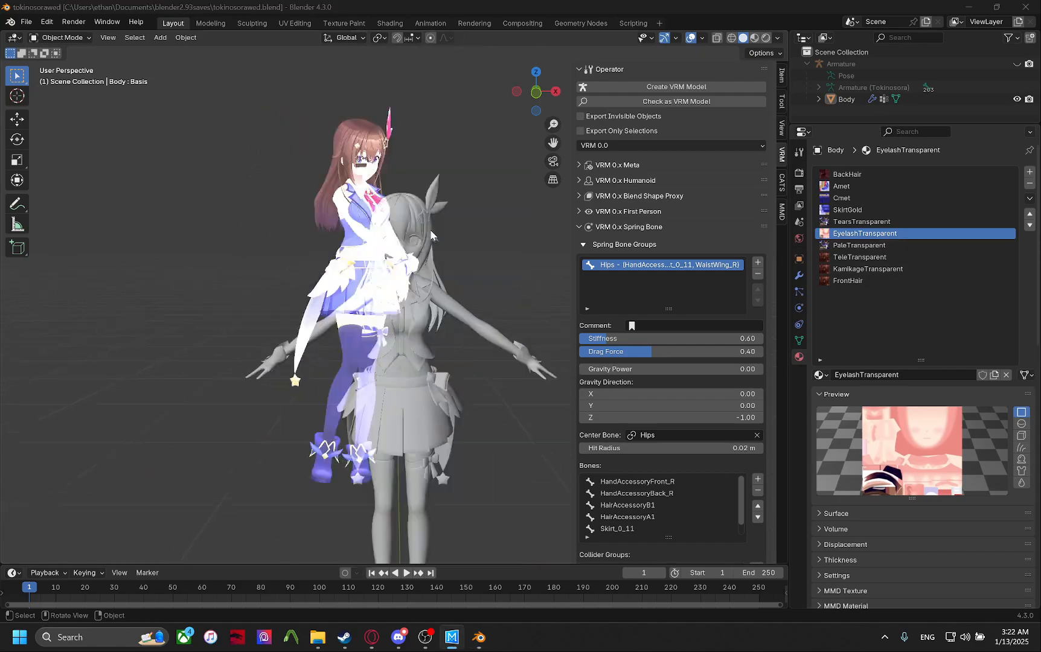
scroll(427, 124, "up", 6)
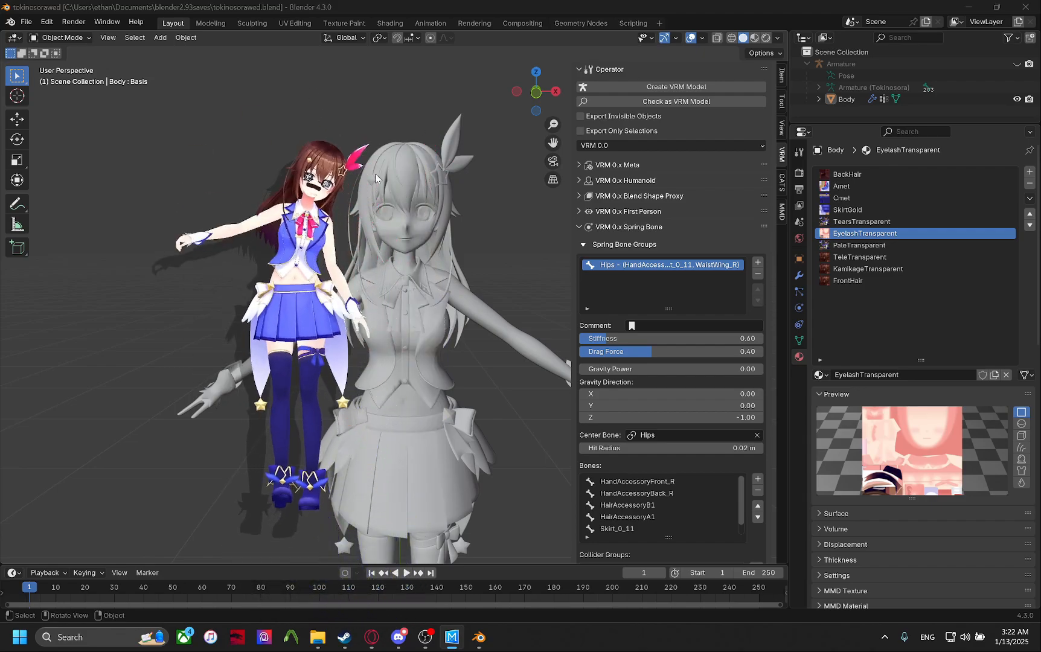
scroll(463, 220, "down", 5)
scroll(399, 313, "up", 5)
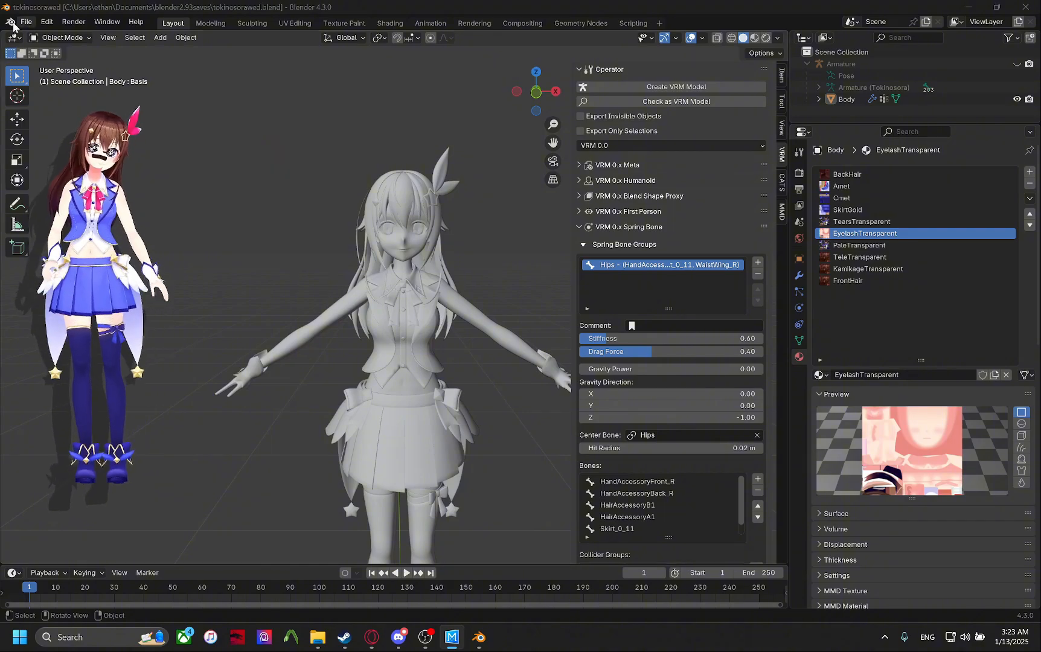
Unhide the armature and select it together with the body for the VRM export.
left_click(1016, 63)
key("a")
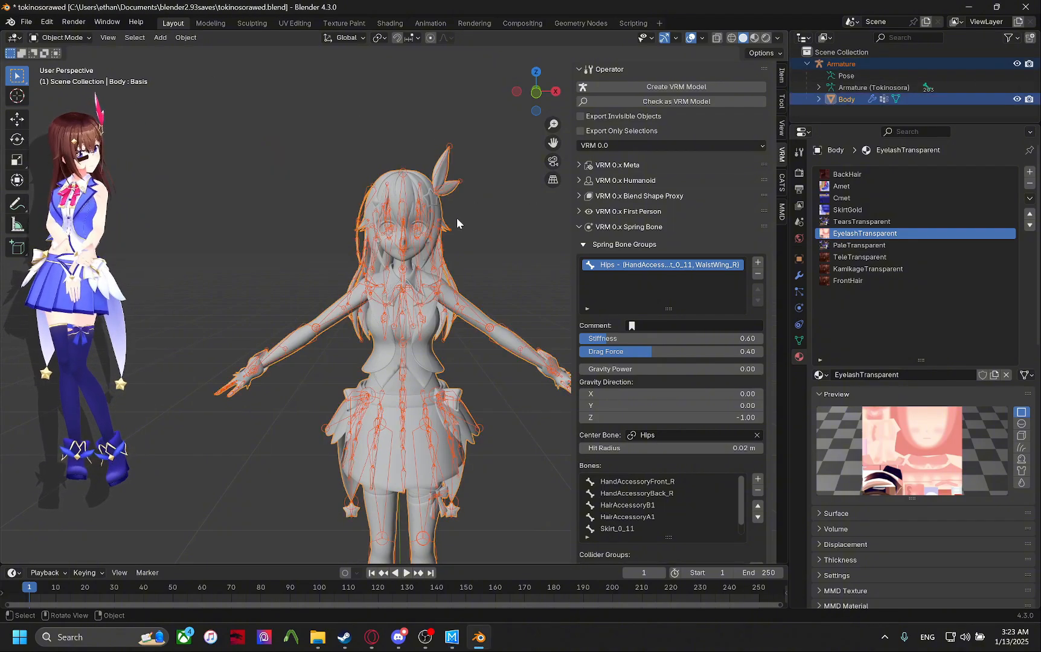
left_click(27, 25)
mouse_move(25, 196)
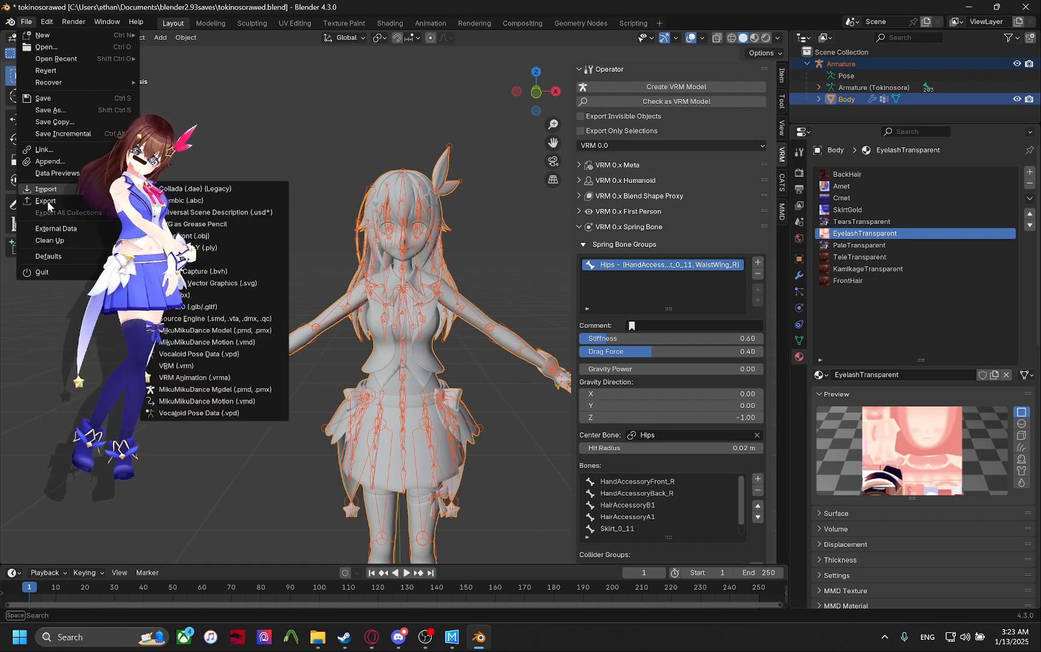
mouse_move(213, 332)
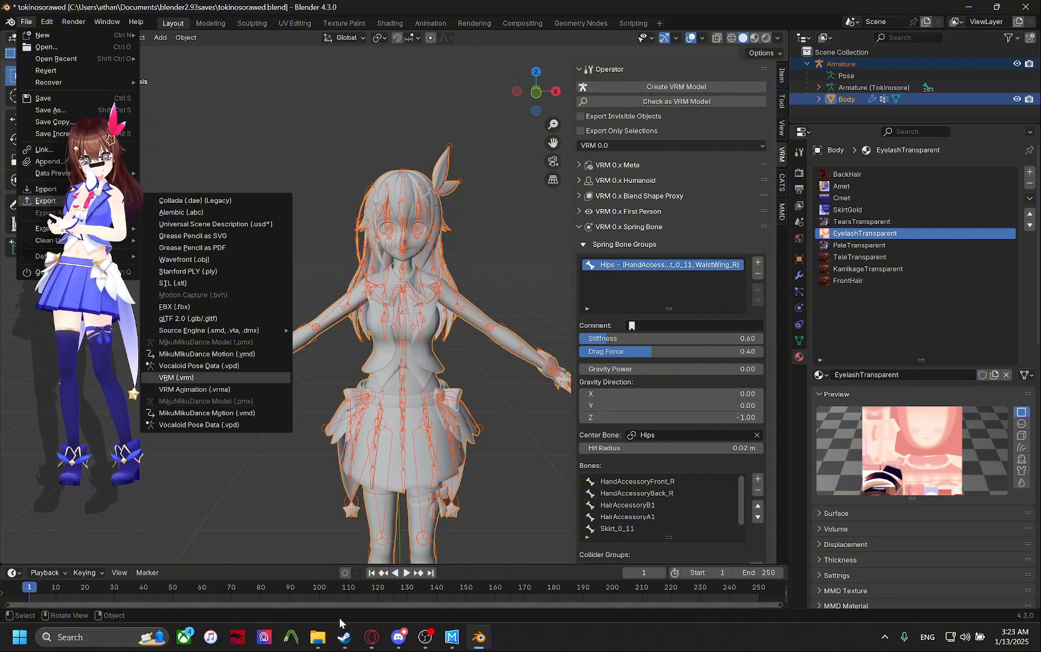
Delete the old tokinosorawed.vrm from the vrm folder and export the model there as tokinosorawed.vrm.
left_click(318, 636)
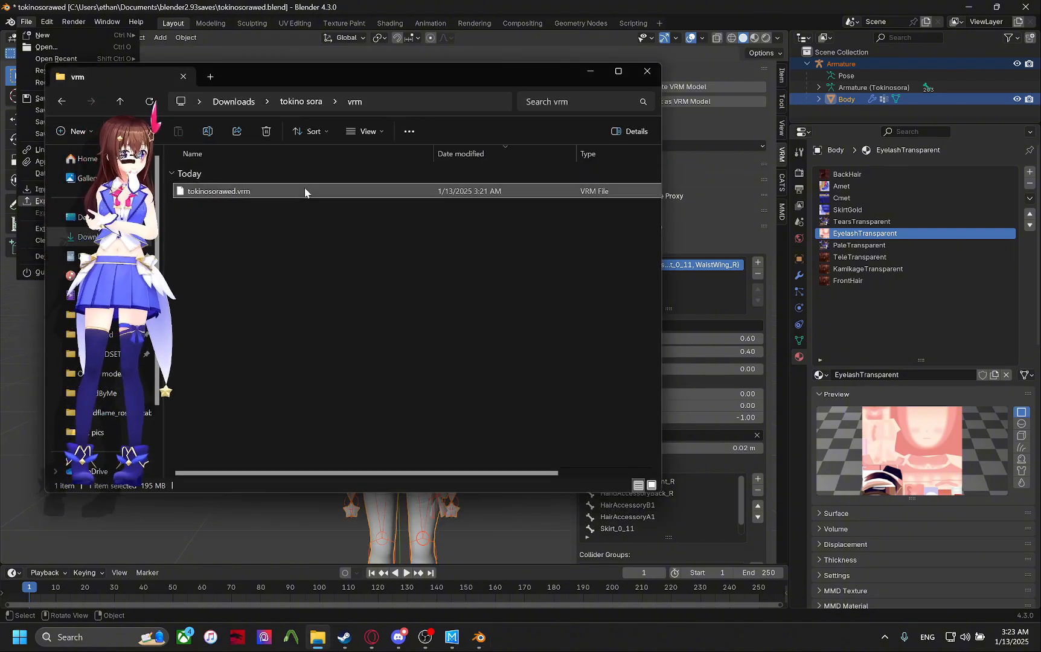
key("Delete")
left_click(647, 72)
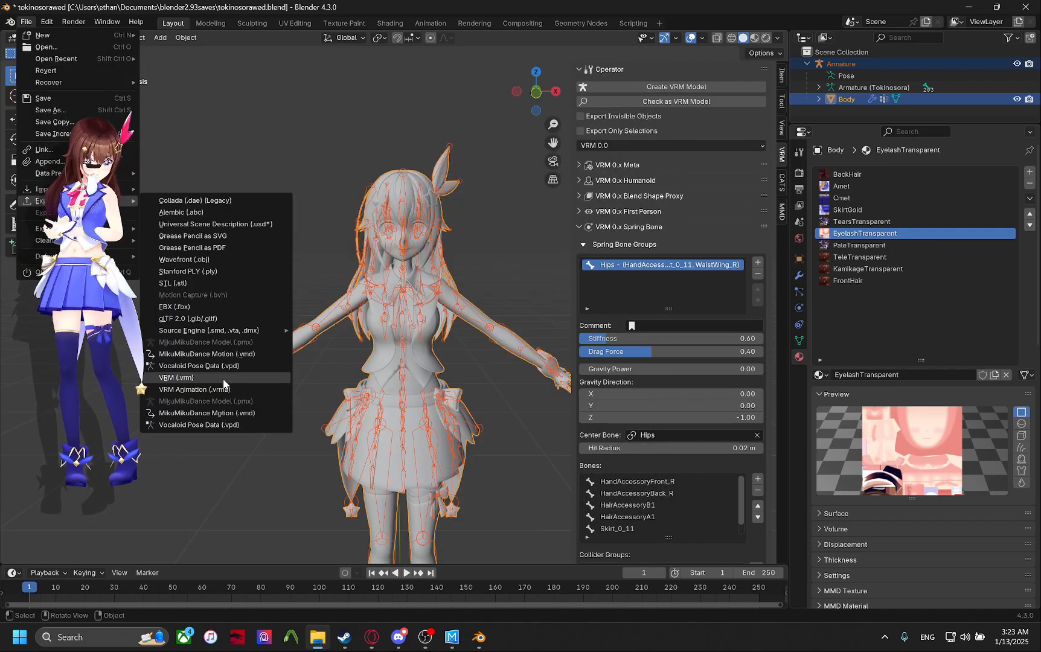
left_click(224, 378)
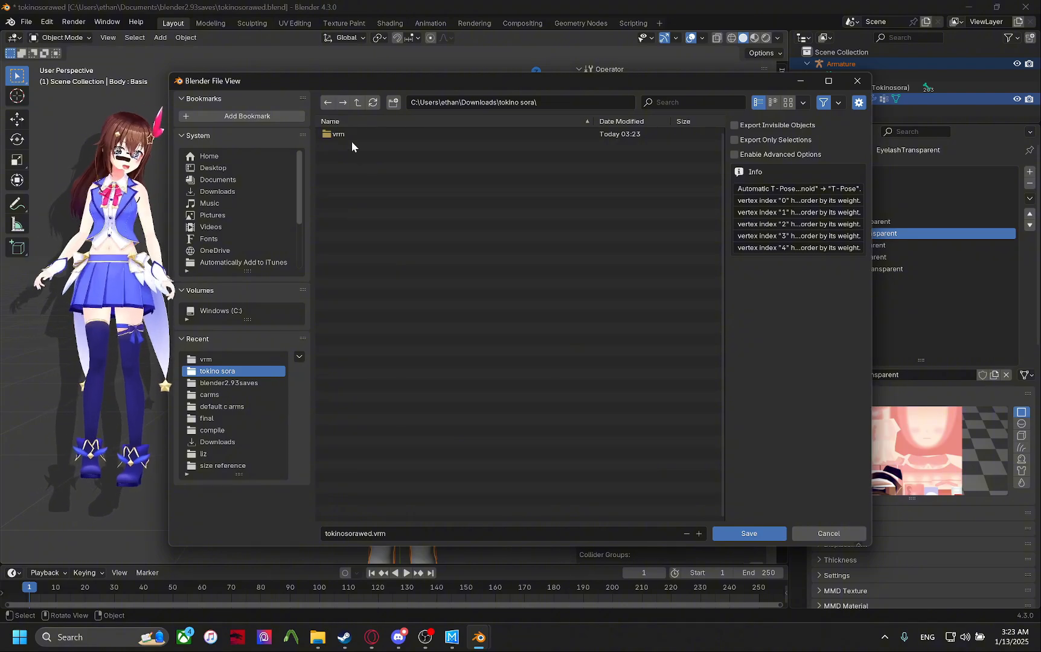
left_click(738, 533)
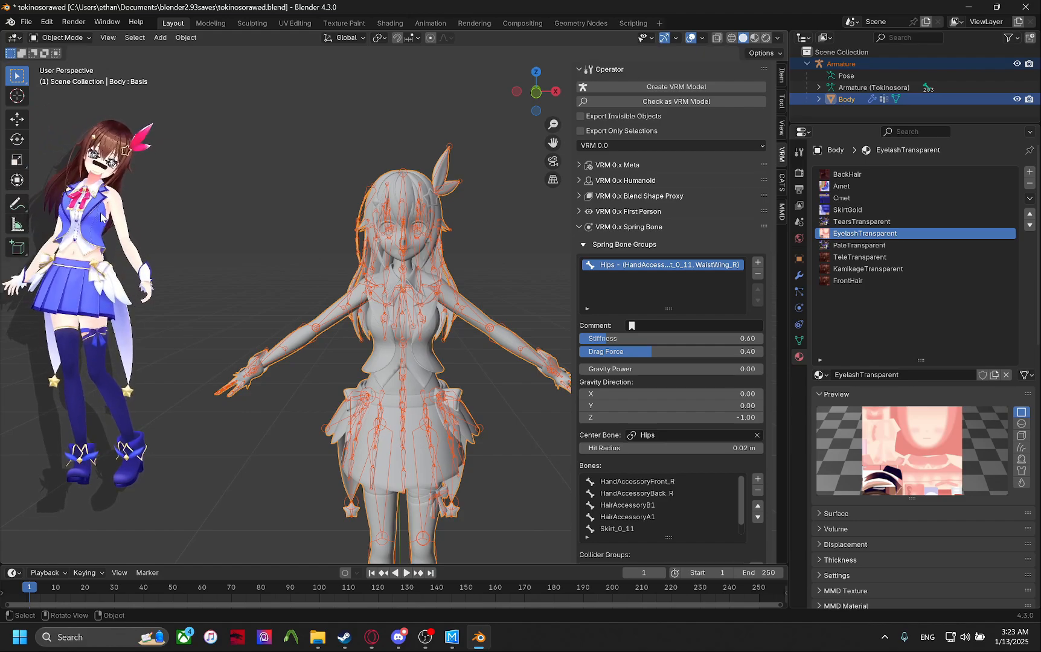
Reposition the Desktop Mate character while the export runs and check the vrm folder for the new file.
left_click_drag(102, 218, 292, 205)
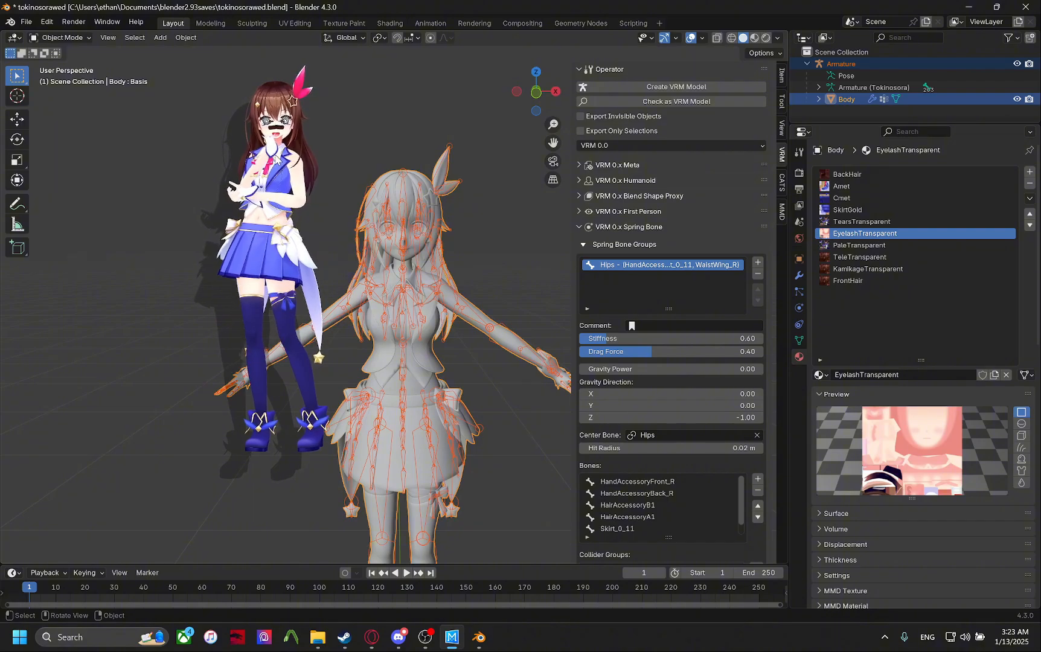
left_click_drag(291, 147, 350, 181)
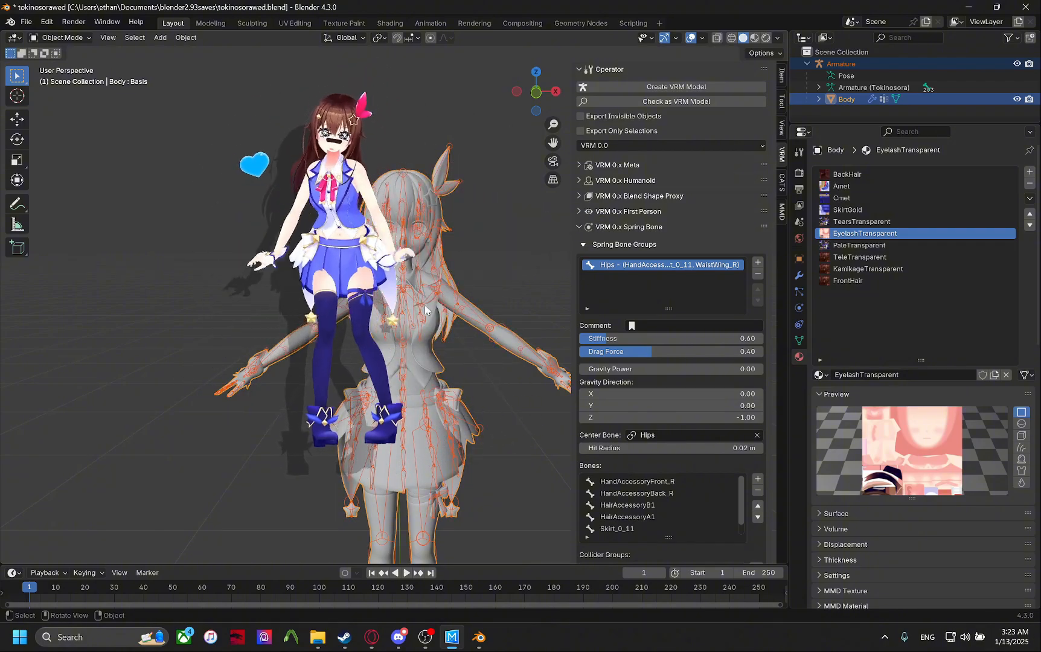
left_click(319, 636)
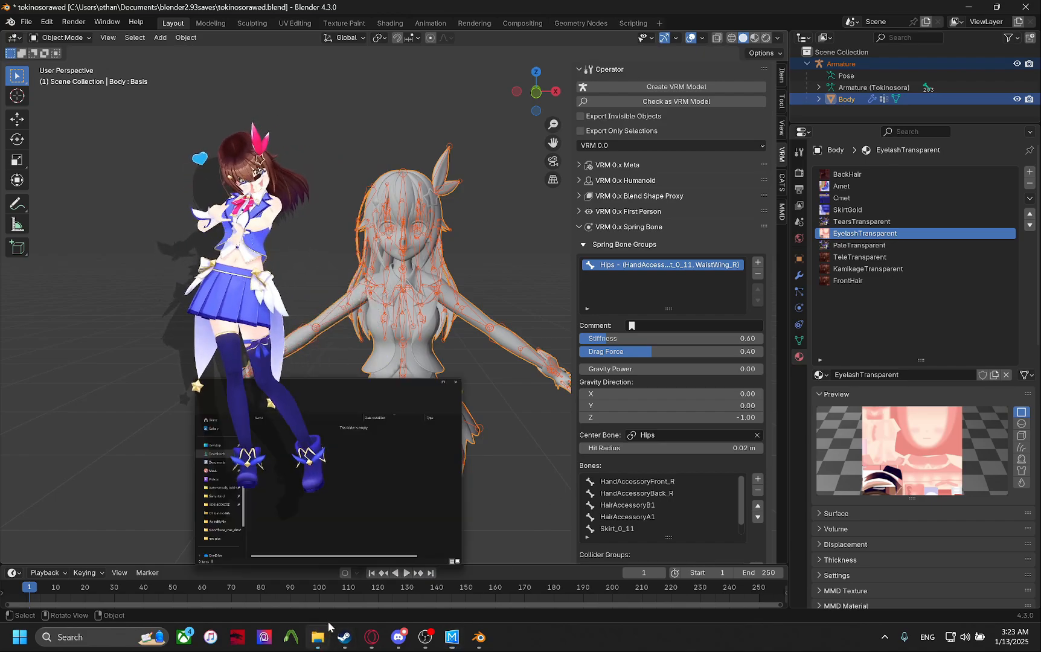
left_click_drag(370, 114, 741, 91)
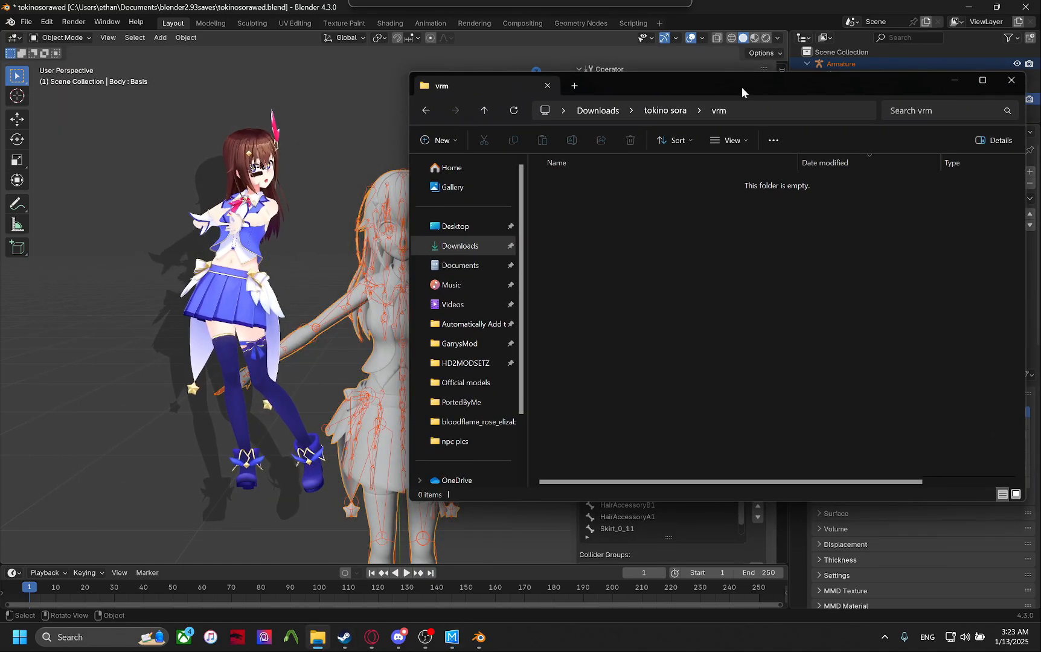
left_click(396, 126)
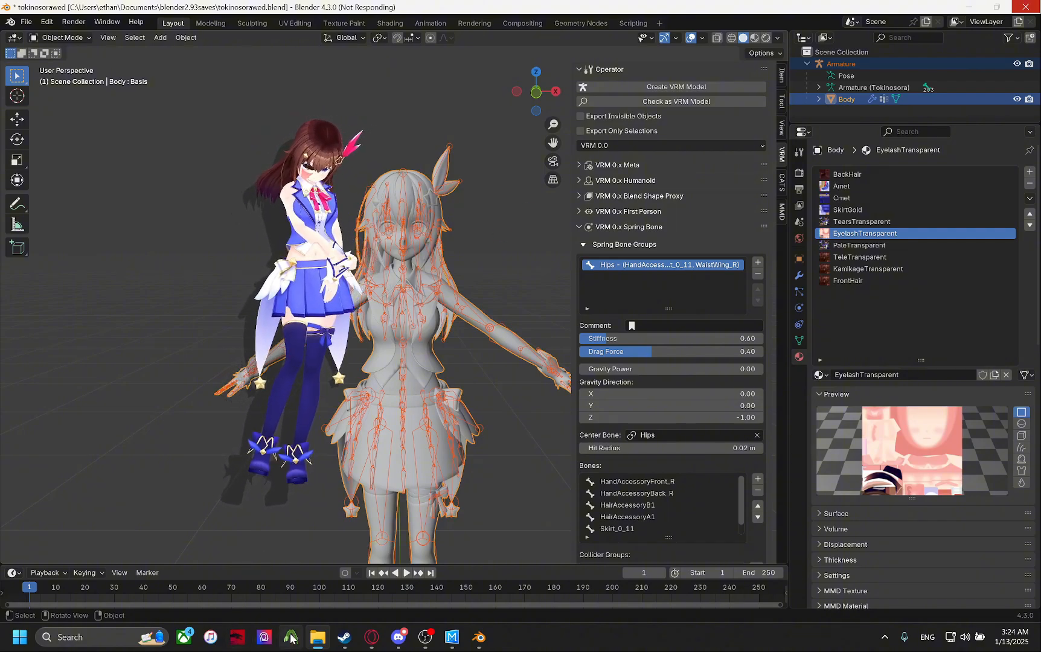
Locate the new tokinosorawed.vrm in the vrm folder and load it as the Desktop Mate character.
left_click(318, 637)
left_click(585, 204)
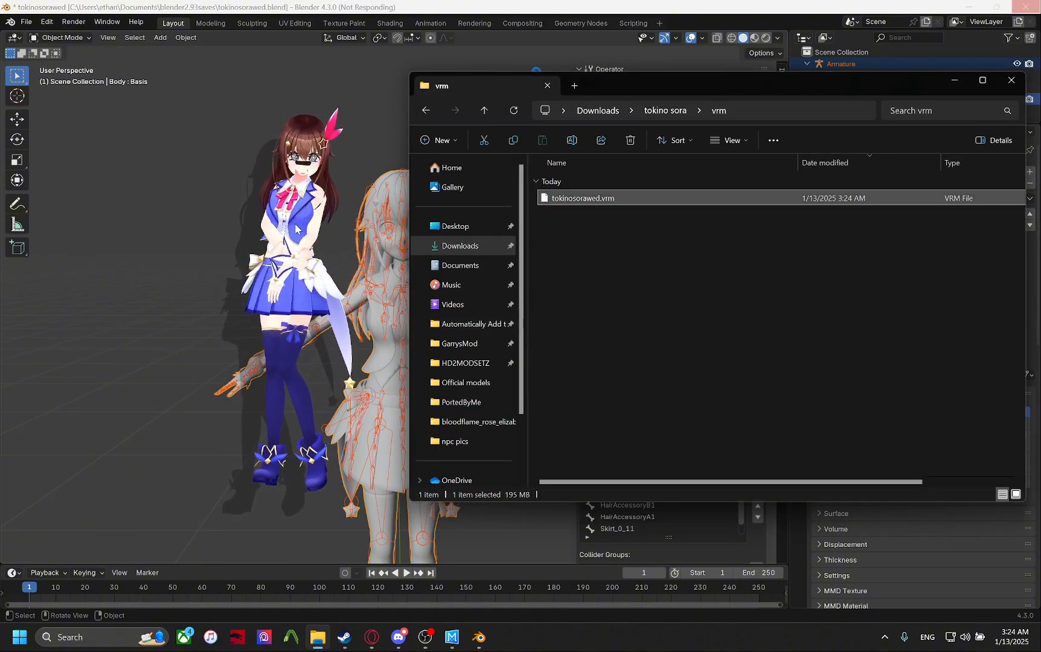
left_click(296, 225)
key("F4")
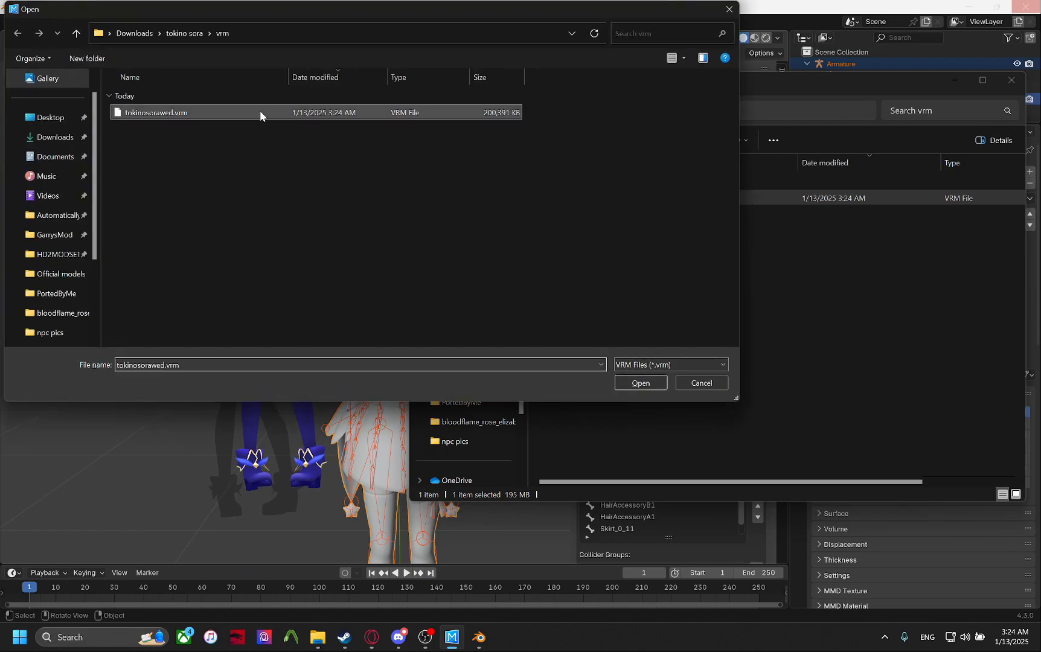
left_click(630, 381)
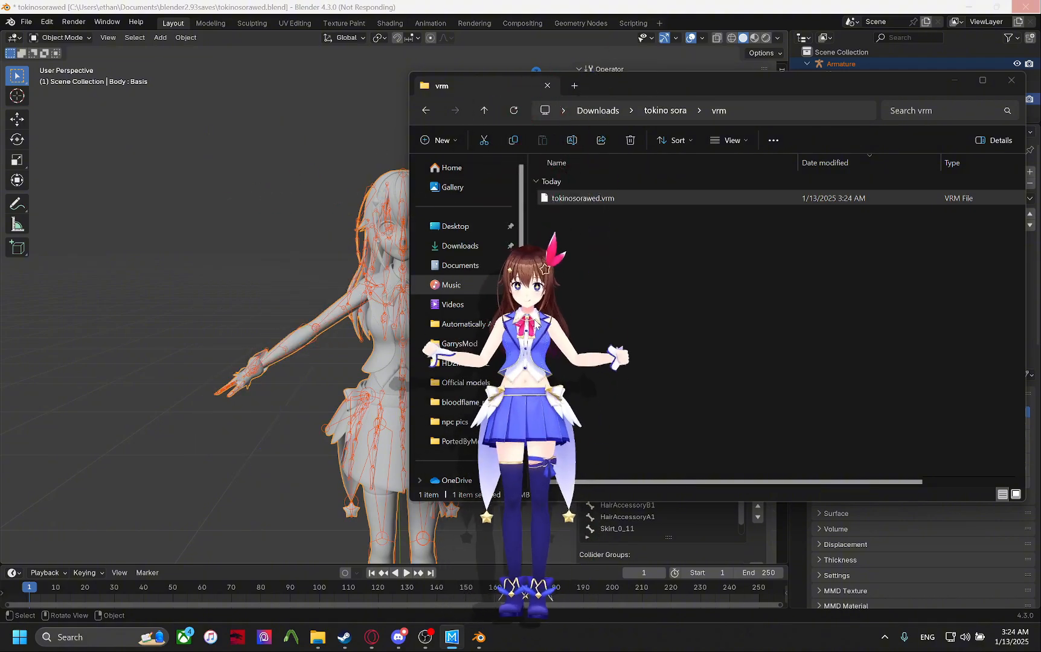
Minimize the vrm folder window and move the reloaded character around the desktop to examine its face and clothing.
left_click(954, 81)
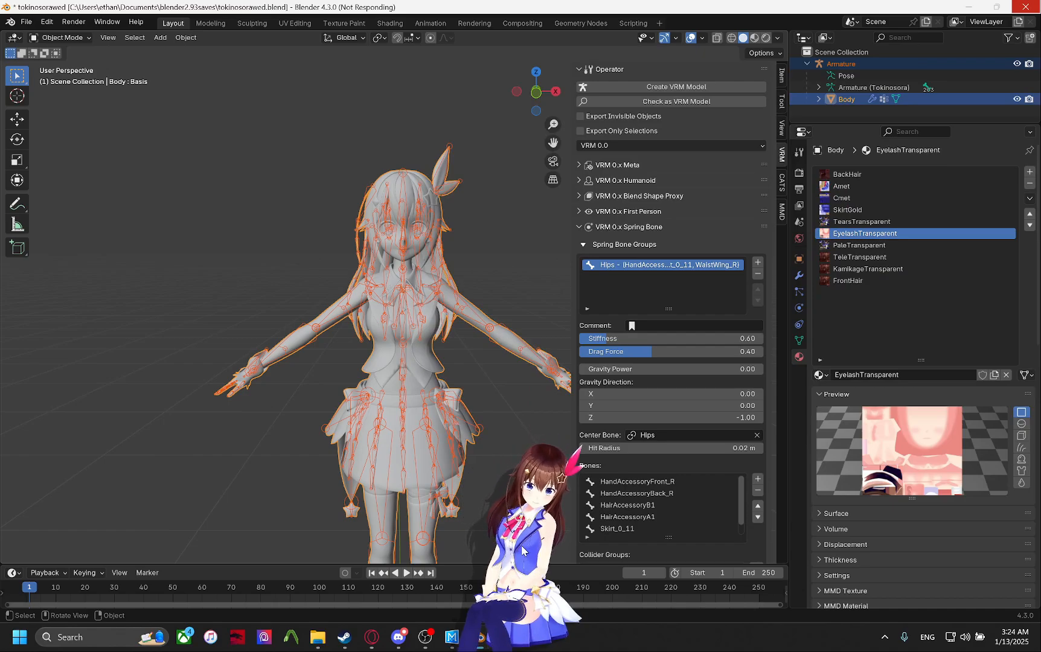
left_click_drag(522, 551, 595, 213)
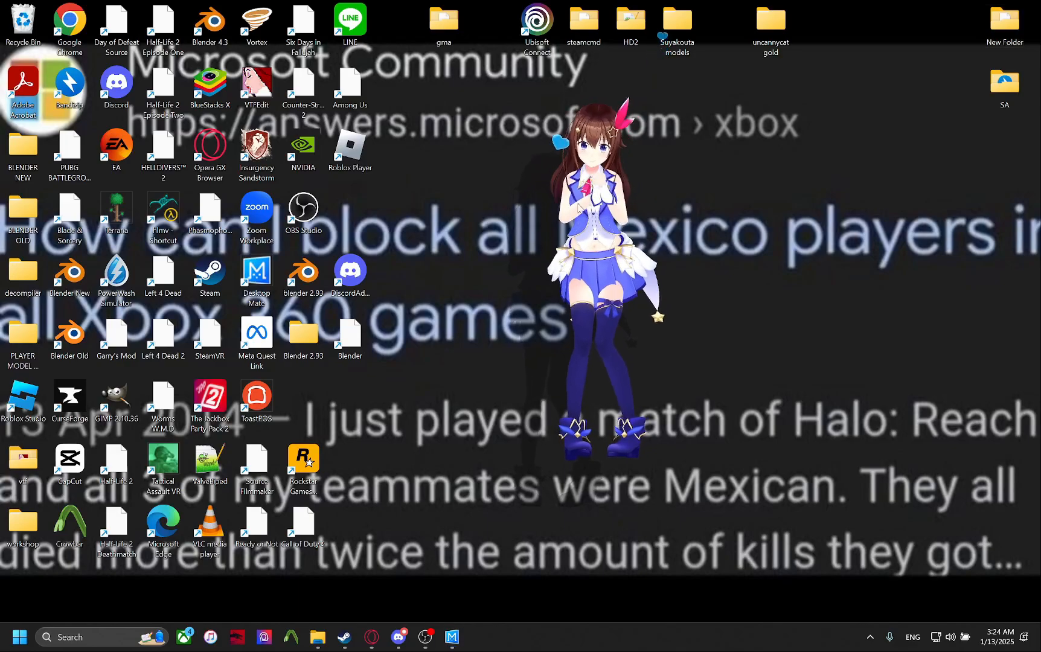
left_click_drag(578, 208, 754, 228)
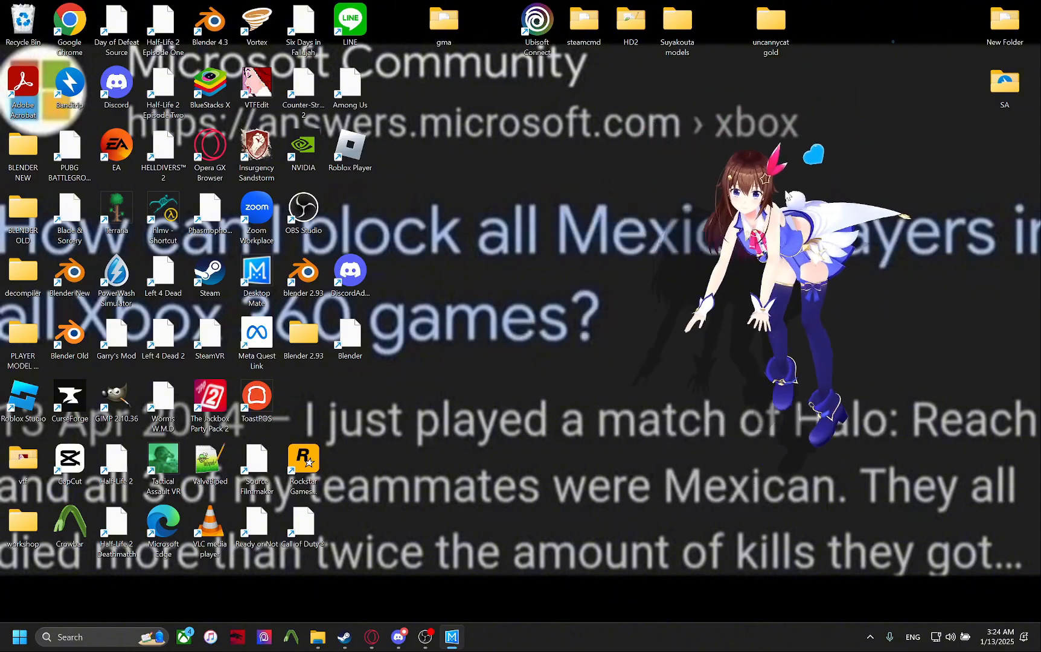
left_click_drag(780, 196, 661, 162)
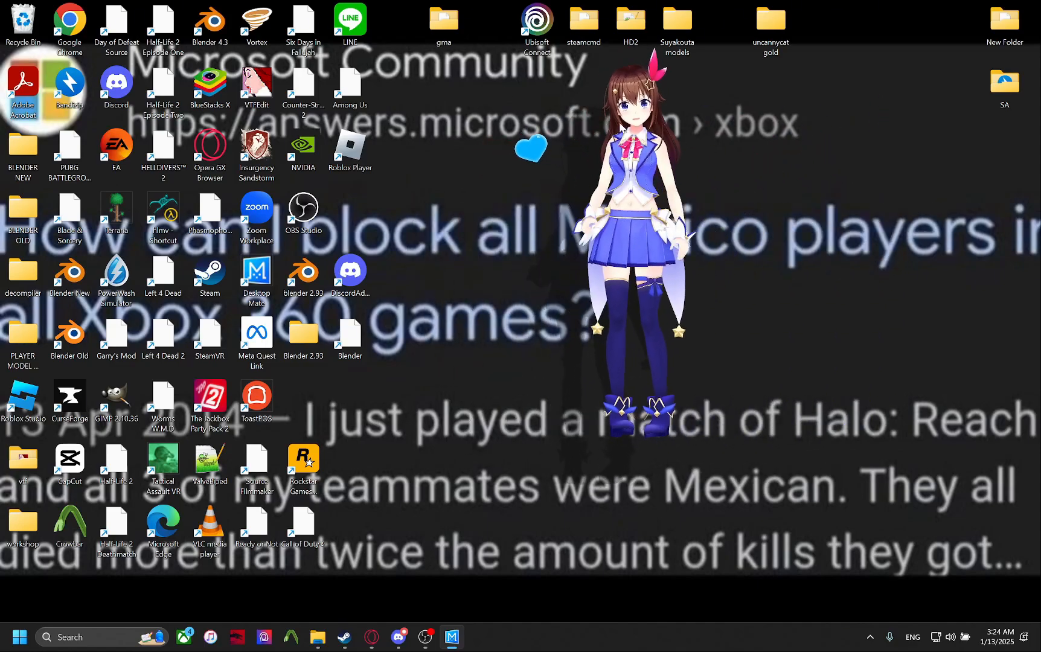
left_click_drag(652, 151, 761, 194)
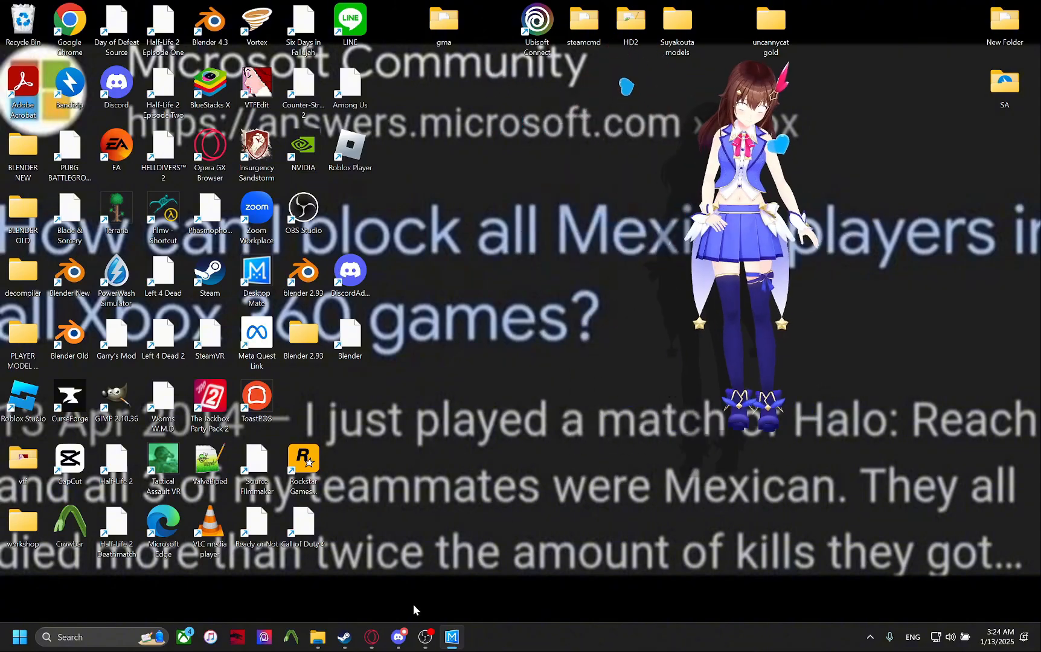
Relaunch Blender 4.3 and reopen the recent file tokinosorawed.blend.
left_click(109, 633)
type("blen")
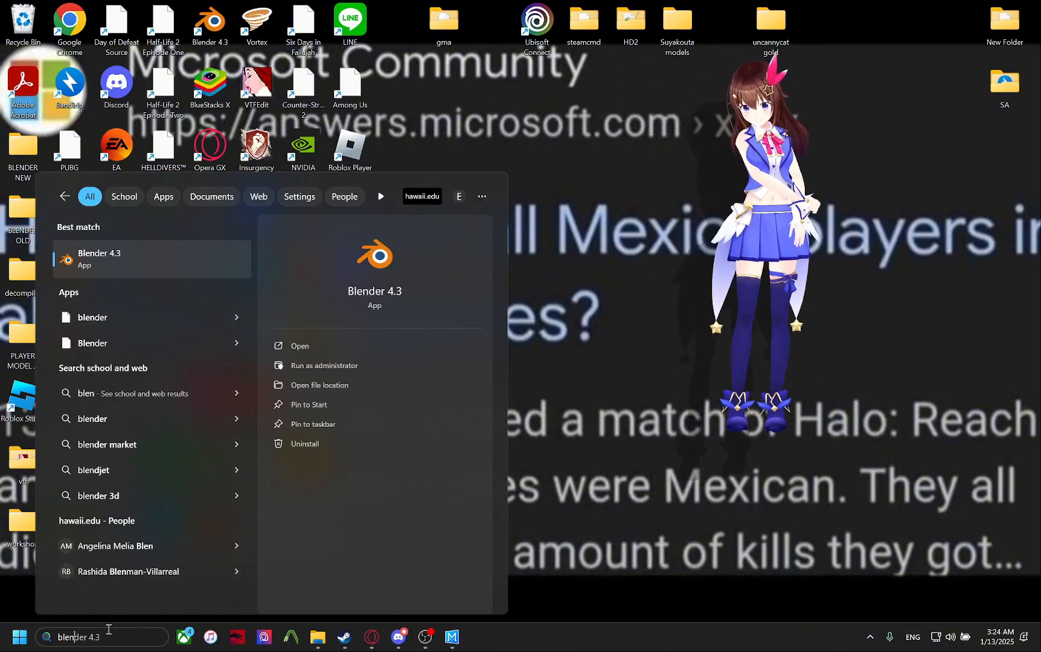
key("Return")
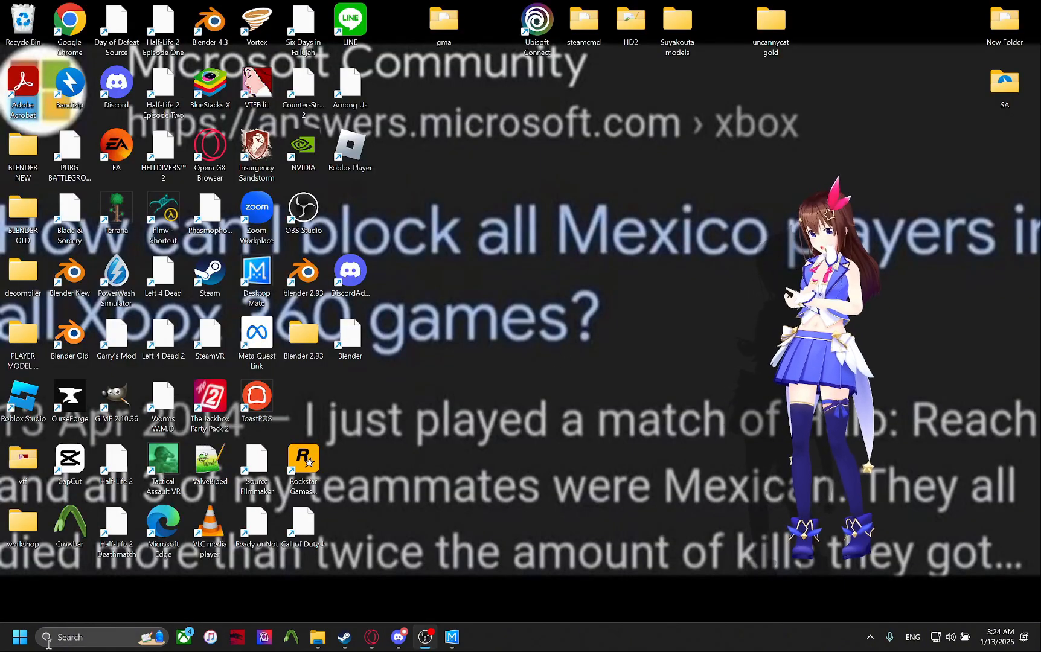
left_click(69, 642)
type("blen")
key("Return")
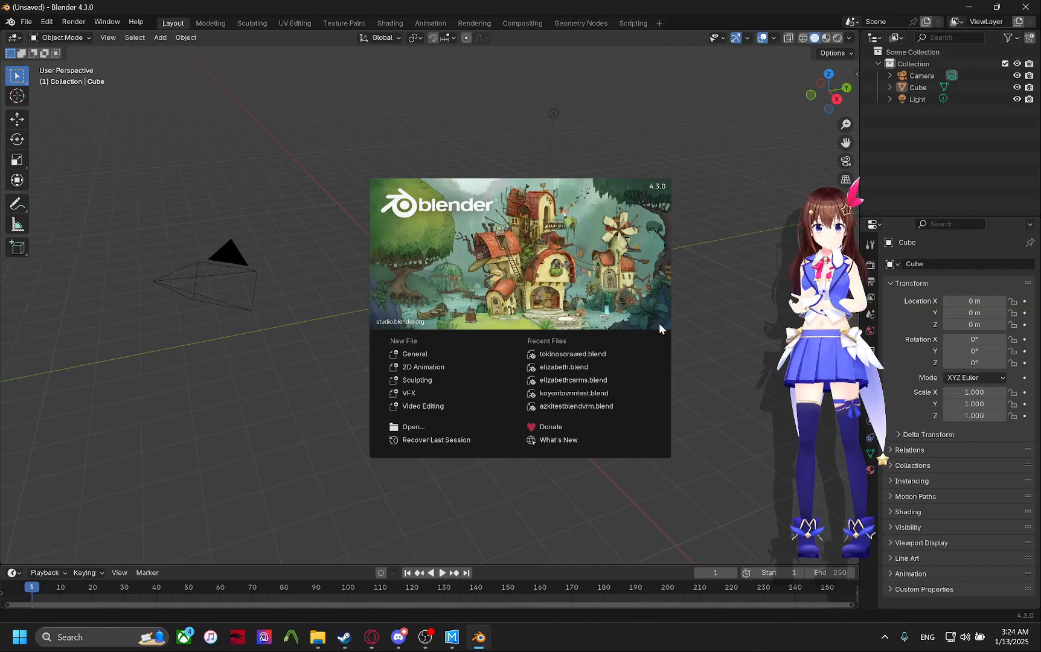
left_click(590, 354)
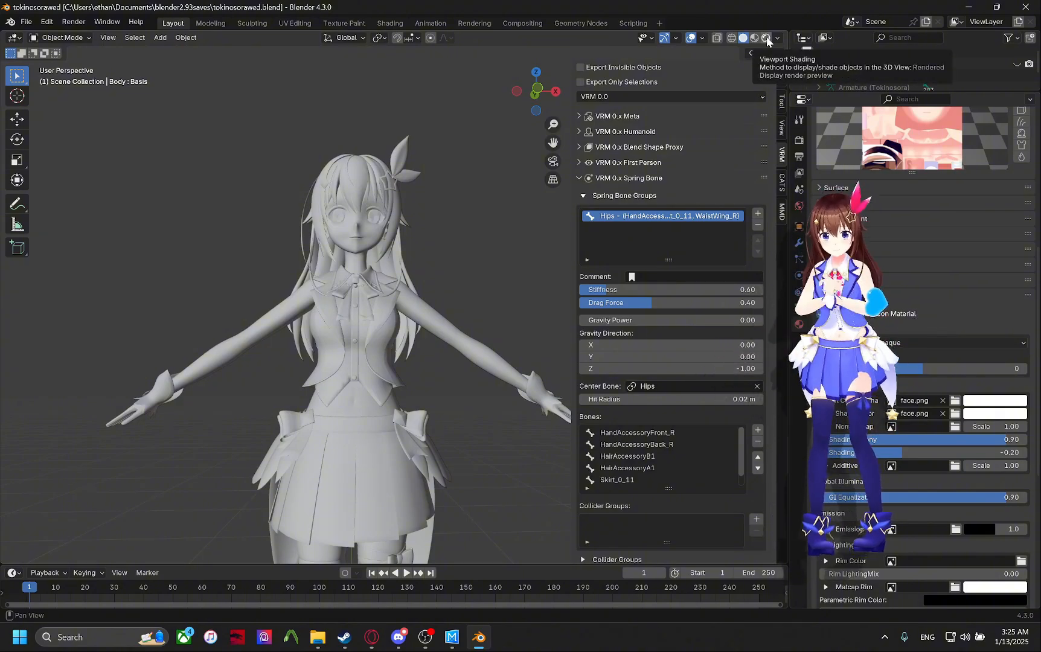
Save the file and display the model in rendered viewport shading.
middle_click_drag(401, 228, 408, 244)
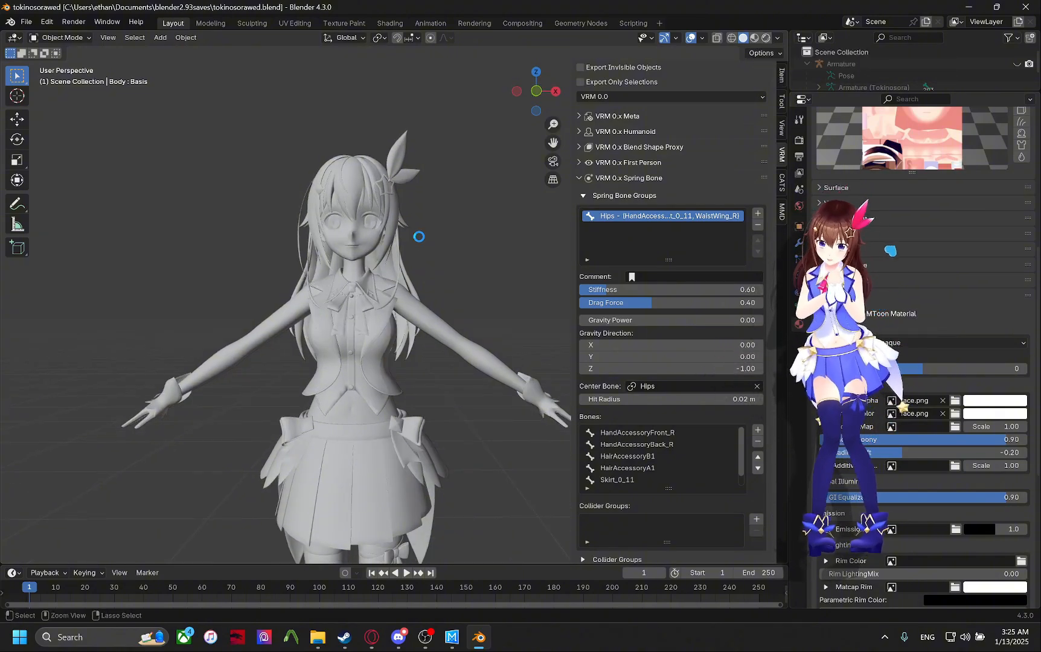
key("ctrl+s")
left_click(764, 38)
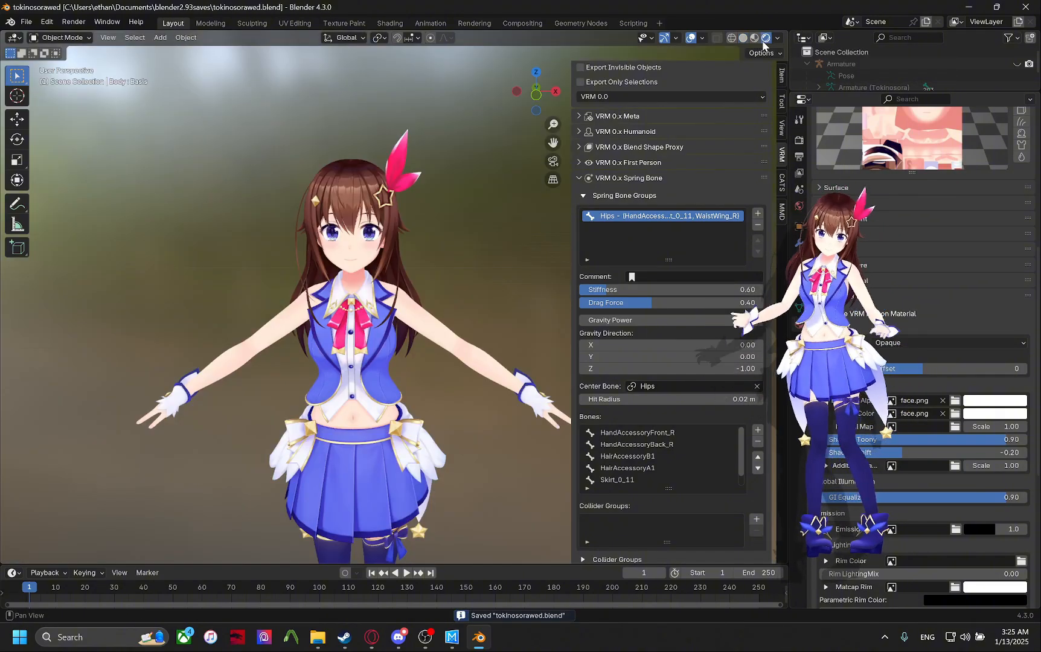
middle_click_drag(457, 229, 476, 228)
Select the body, show its shape keys, and enlarge the shape key list.
left_click_drag(863, 92, 862, 230)
left_click(846, 99)
scroll(360, 254, "up", 2)
middle_click_drag(363, 254, 351, 255)
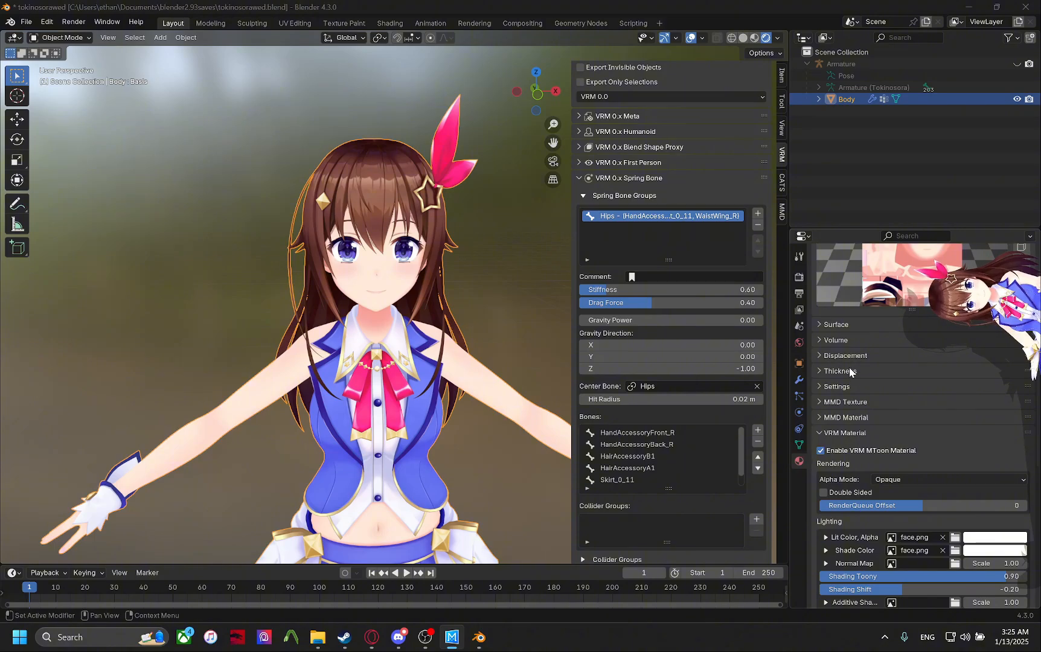
scroll(849, 369, "up", 5)
left_click(799, 445)
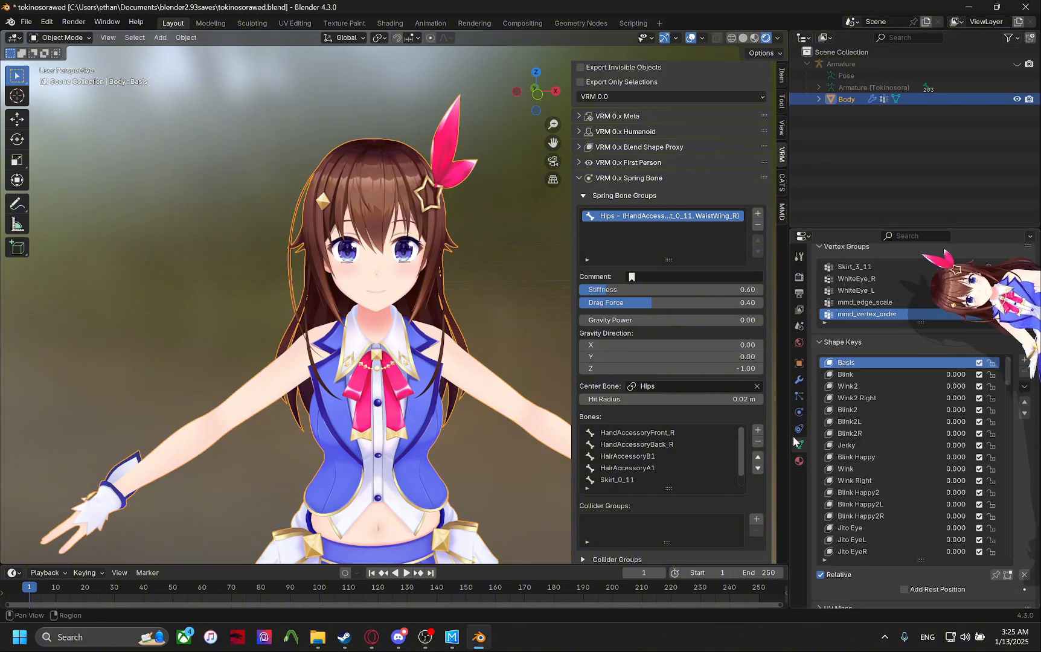
left_click_drag(850, 230, 858, 142)
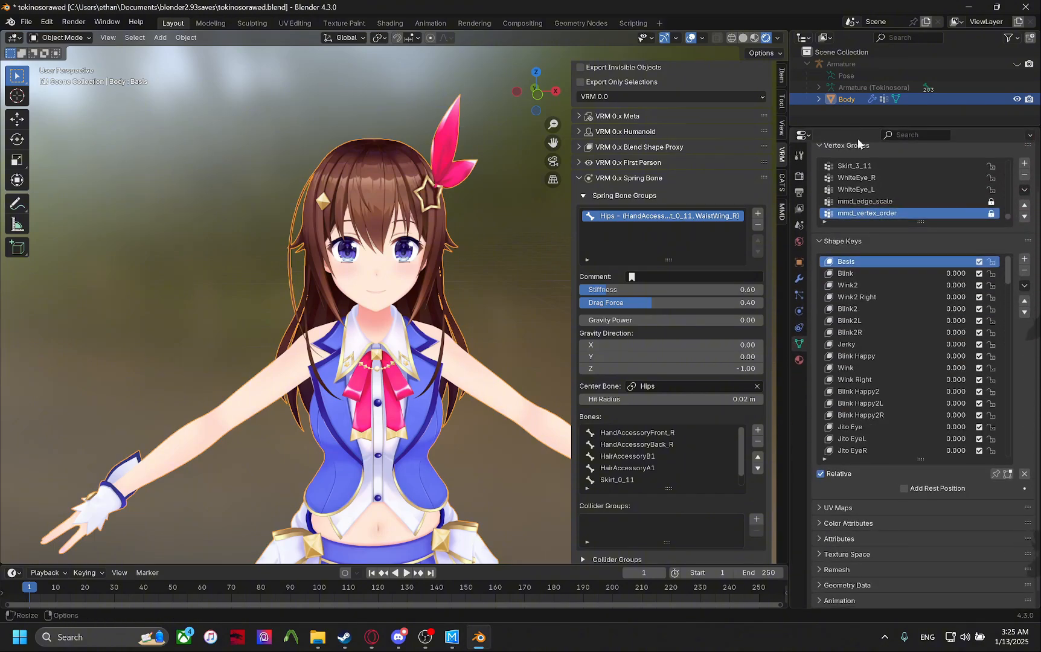
left_click(920, 453)
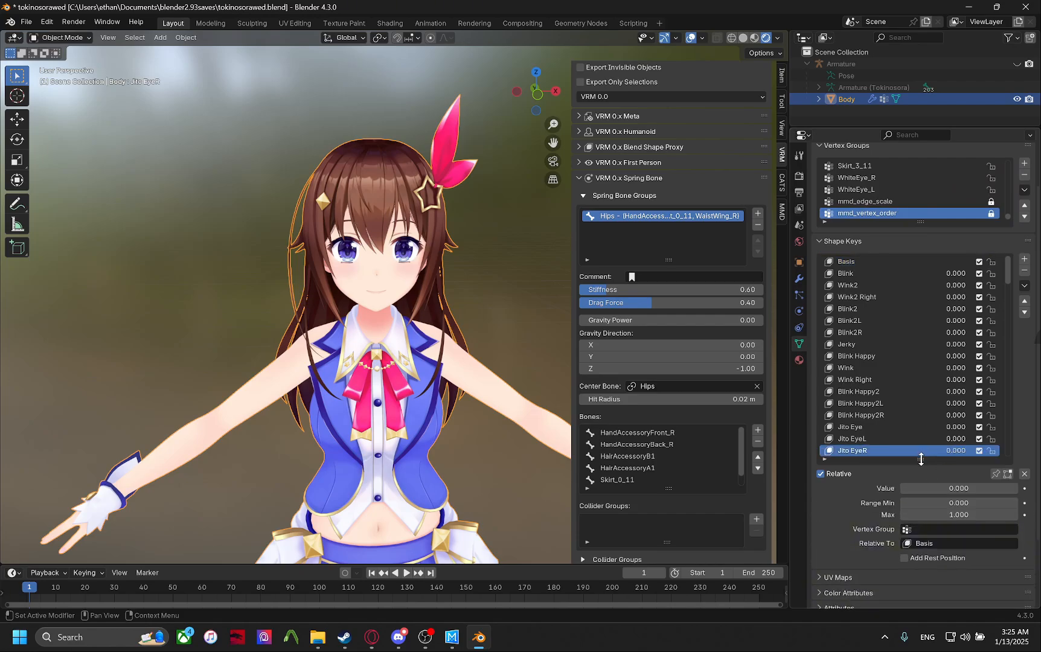
left_click_drag(920, 460, 878, 545)
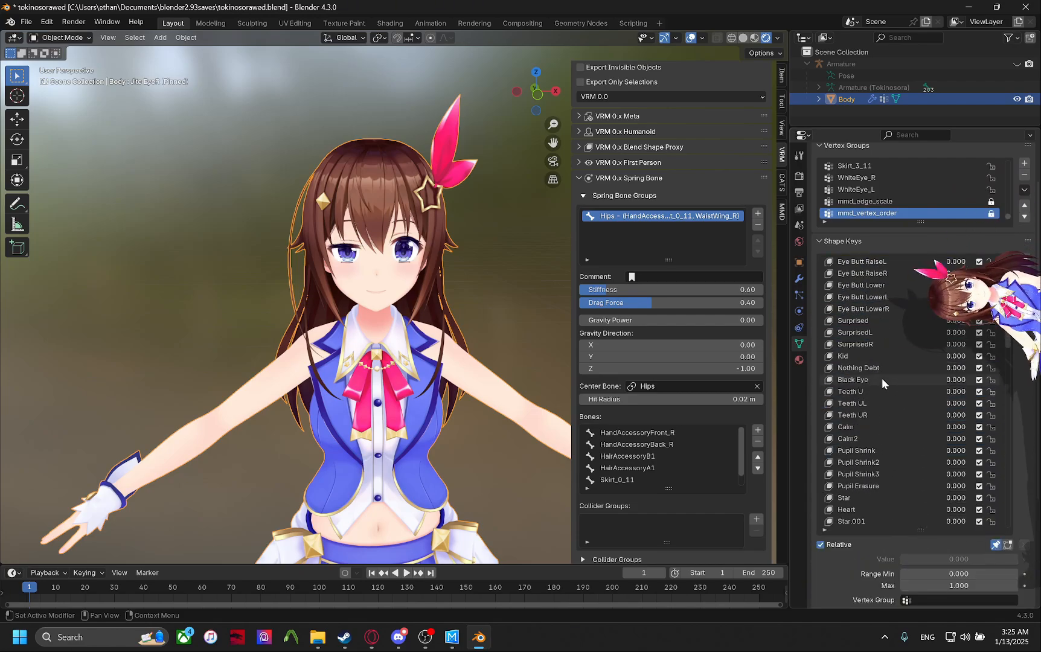
Preview the body's eye shape keys in solo mode, from SurprisedR to Circle and back to Star, with a close view of the face.
scroll(879, 374, "down", 4)
left_click(856, 300)
scroll(856, 300, "down", 1)
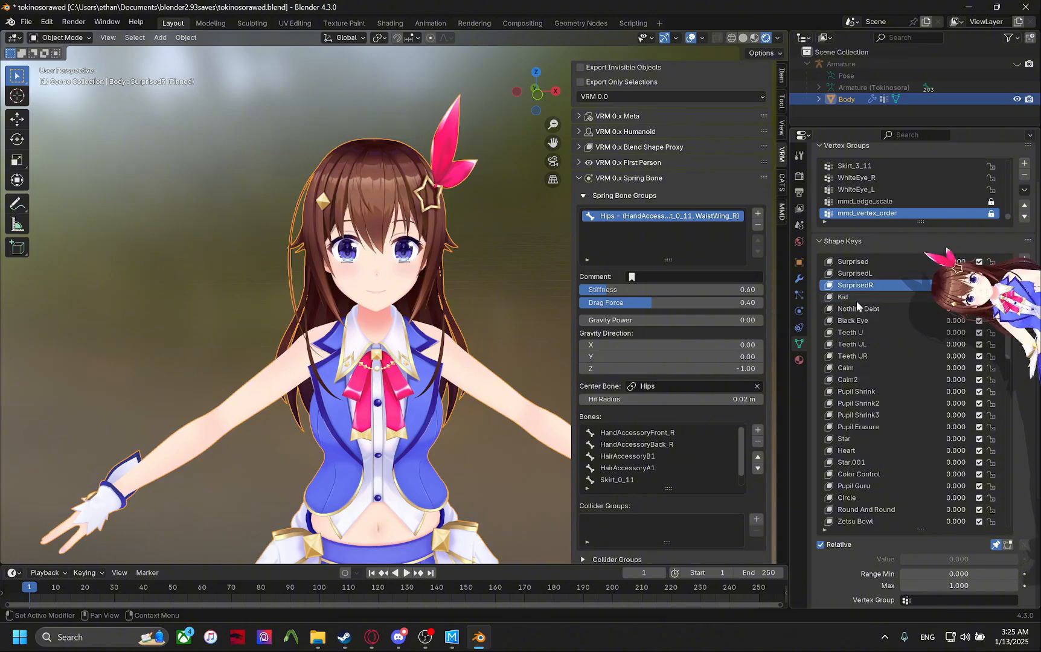
scroll(856, 301, "down", 18, "ctrl")
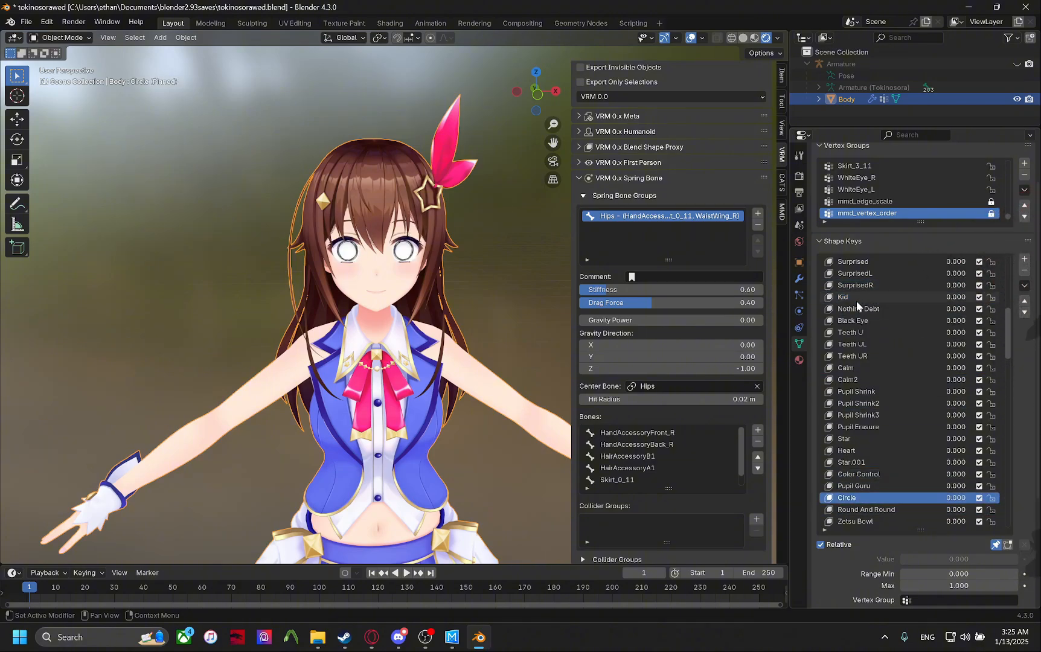
scroll(856, 300, "up", 5, "ctrl")
scroll(451, 271, "up", 6)
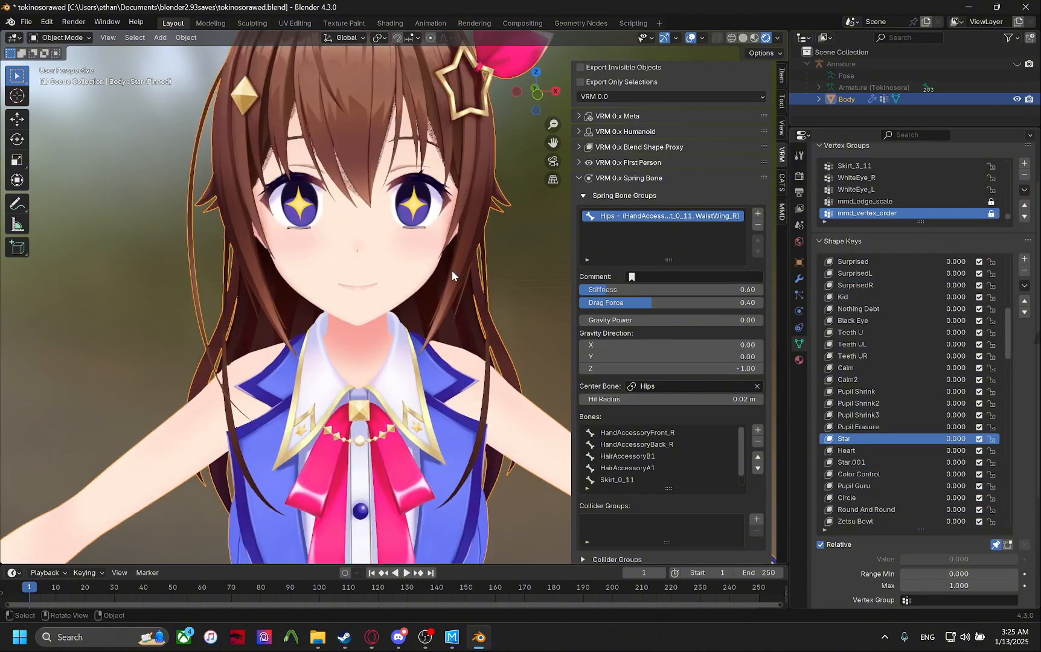
scroll(410, 349, "up", 2)
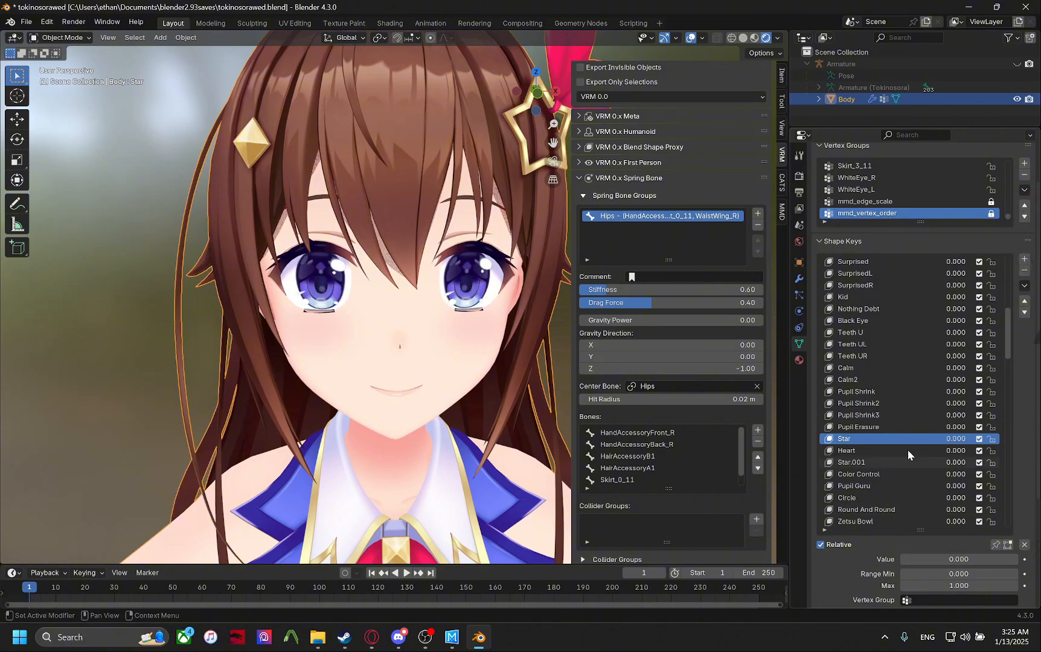
In Desktop Mate, load azkitestblendvrm2newgestures.vrm from the PortedByMe folder inside Hololive VRMS for Desktop program.
left_click_drag(966, 284, 627, 72)
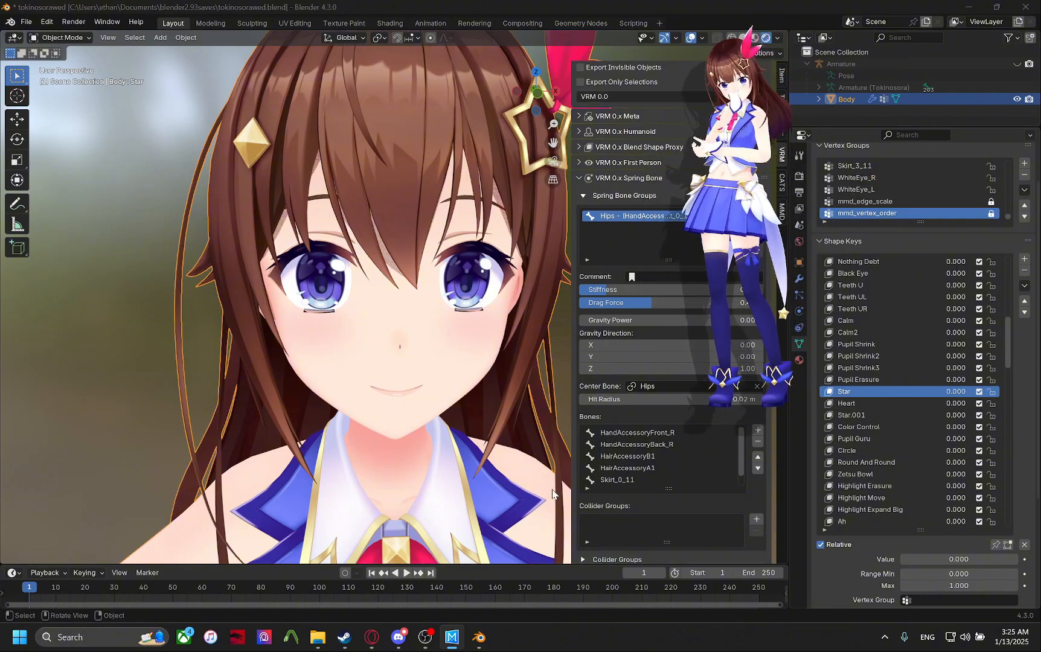
key("F4")
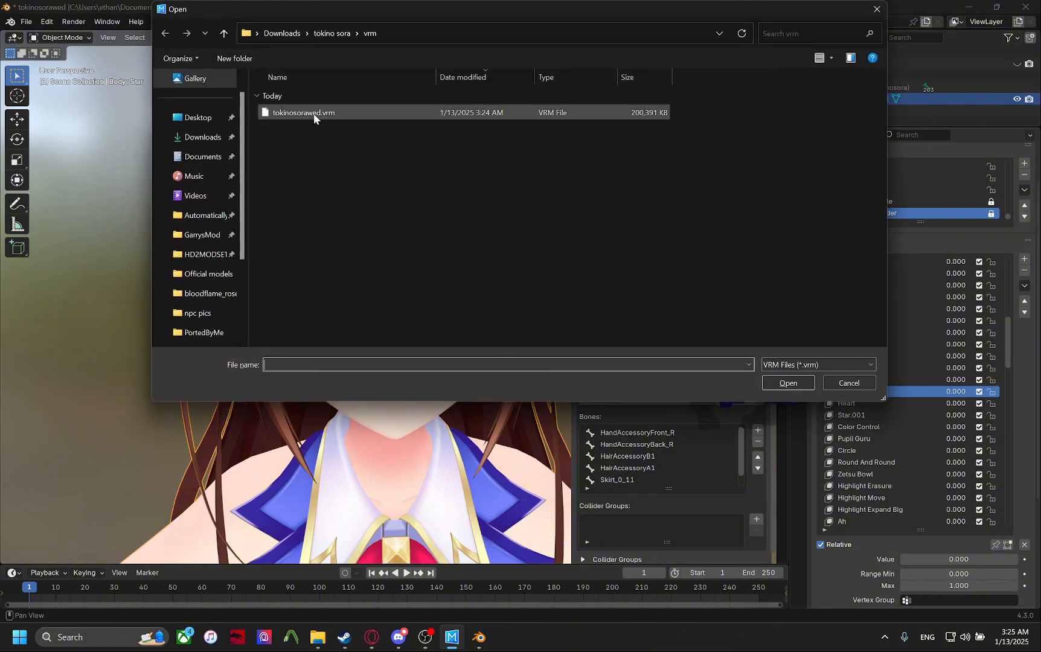
left_click(283, 34)
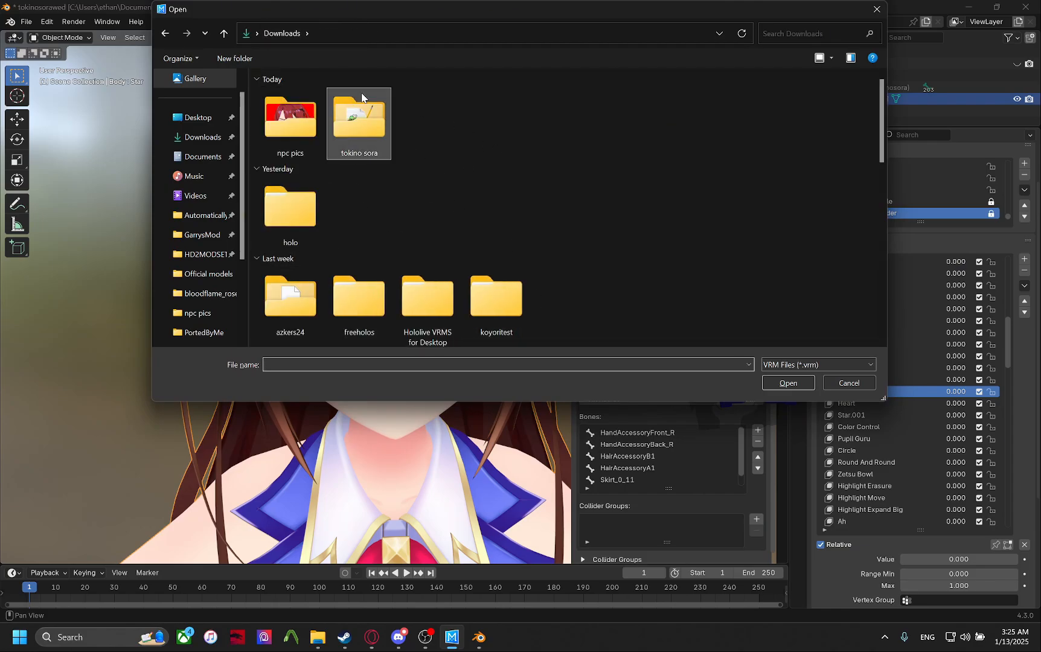
double_click(427, 298)
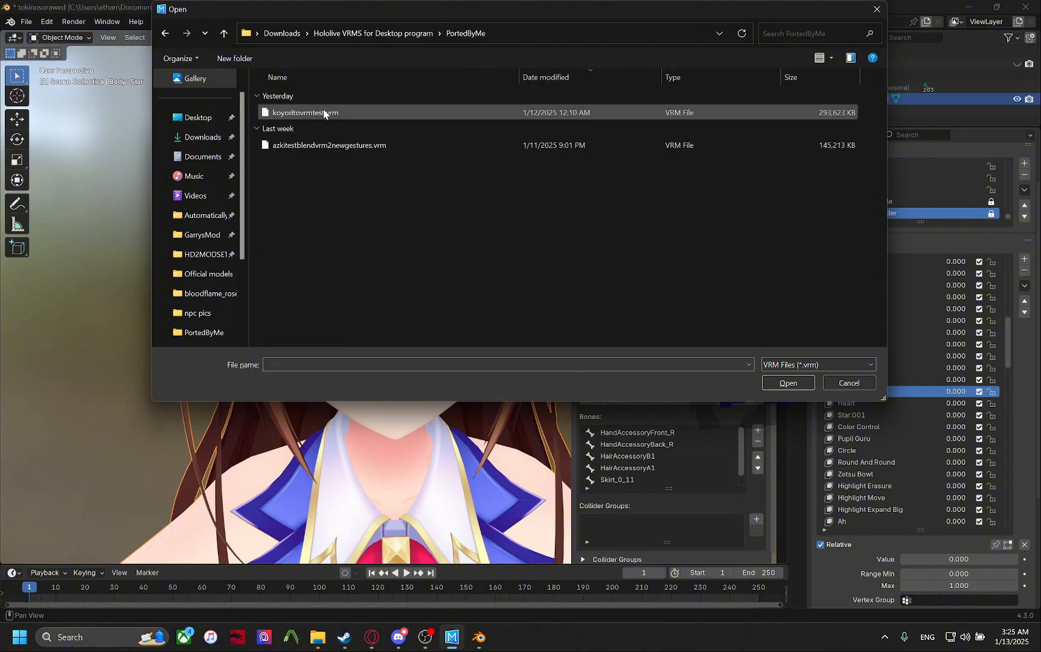
left_click(784, 383)
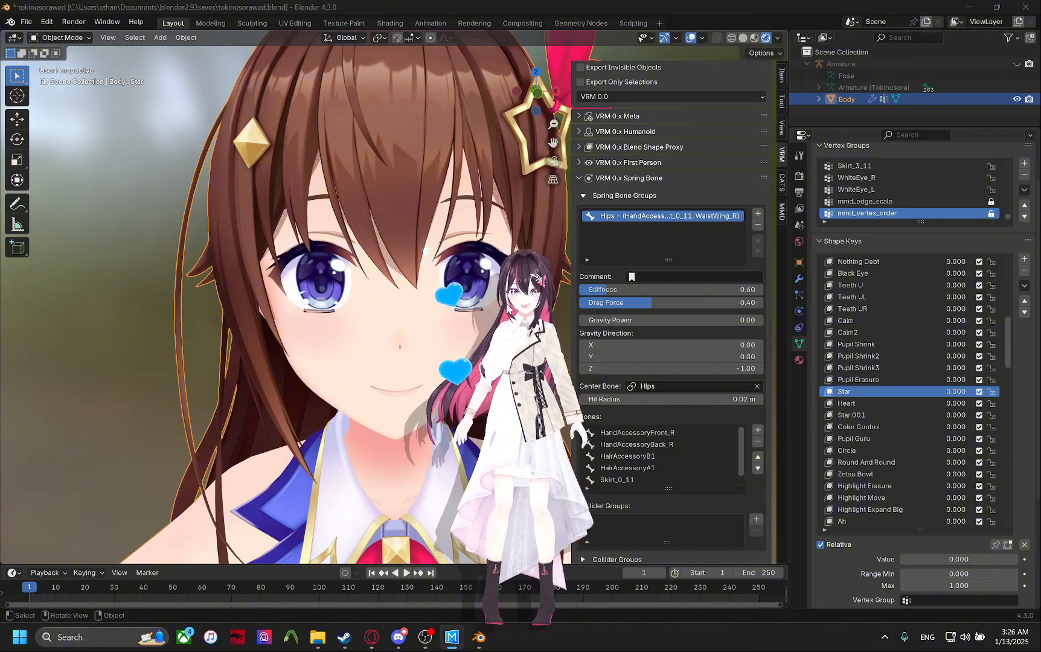
In Blender, preview the body's Star, Heart and Pupil Guru shape keys, returning Pupil Guru to 0.
left_click_drag(914, 563, 1026, 562)
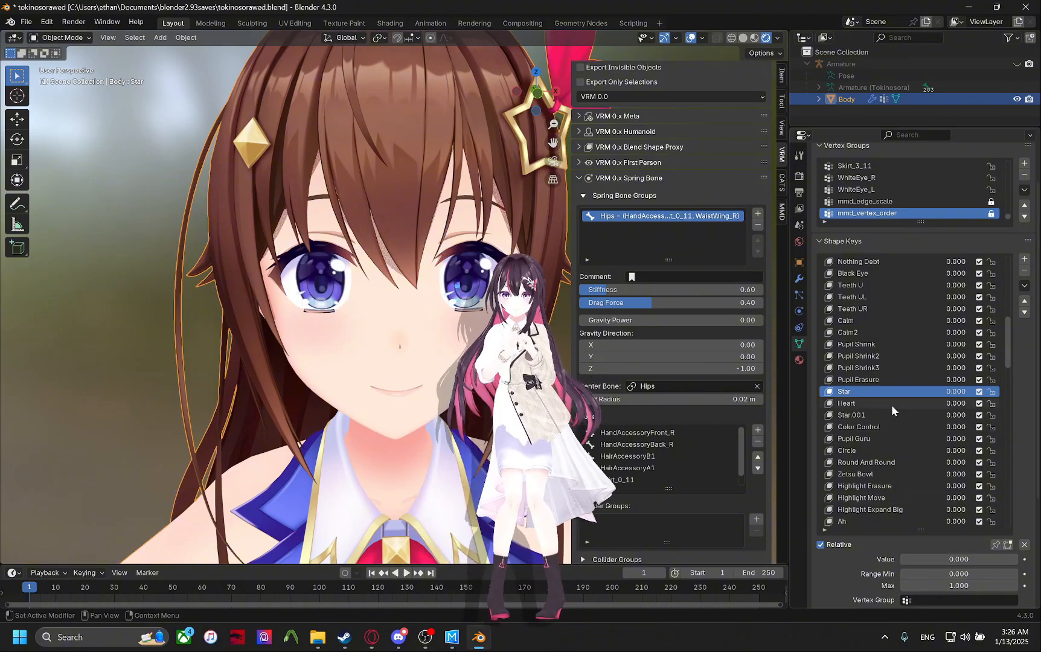
mouse_move(900, 559)
left_mouse_down()
mouse_move(1020, 559)
mouse_move(901, 559)
left_mouse_up()
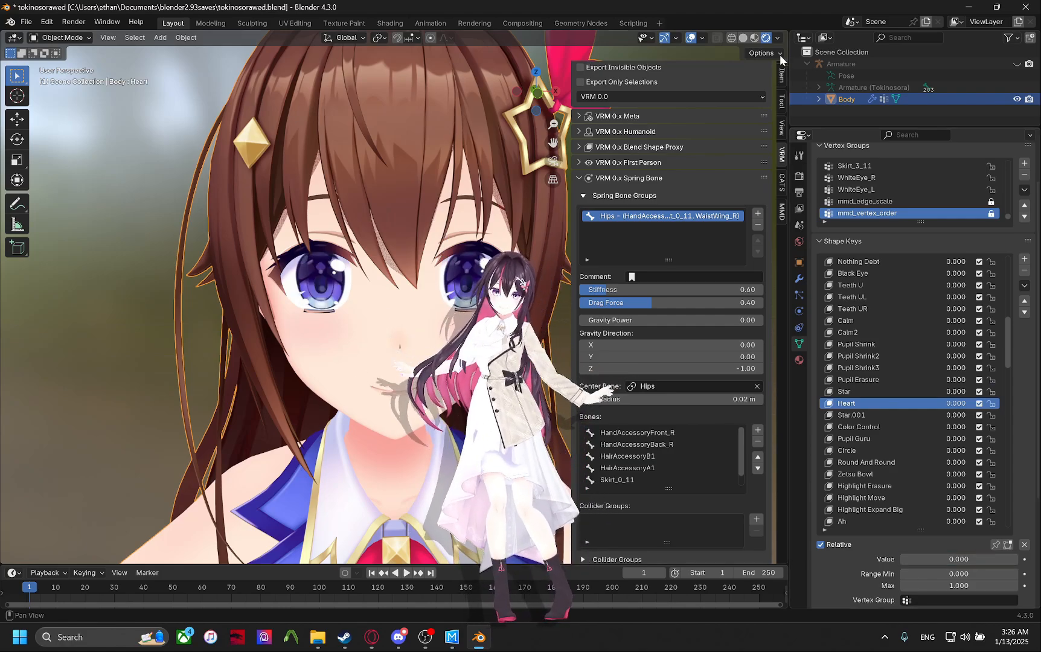
left_click(882, 439)
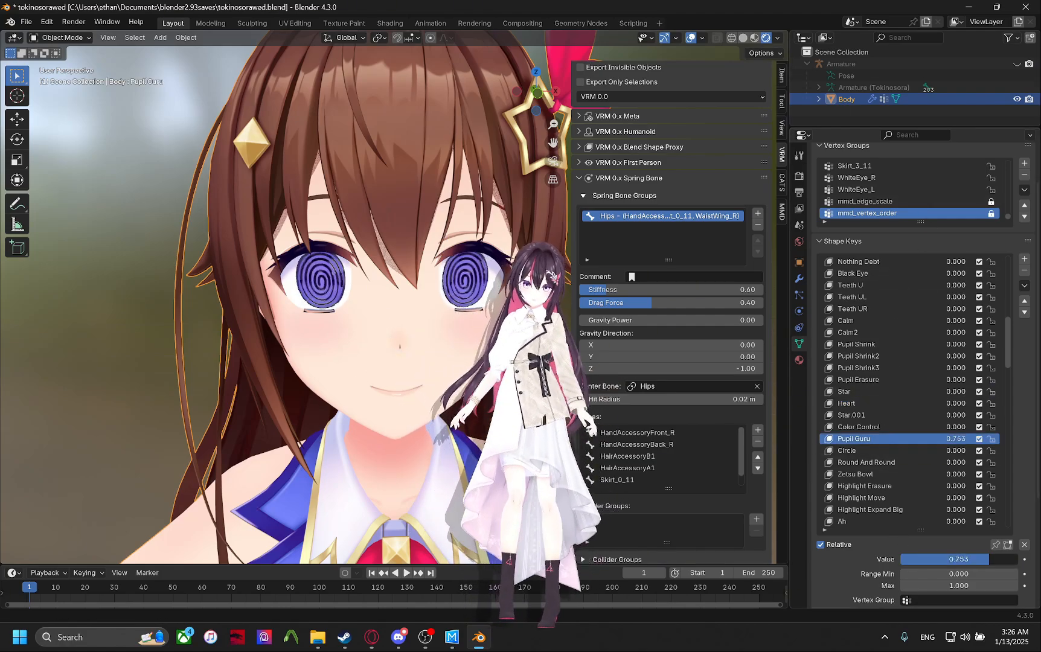
left_click_drag(991, 559, 900, 559)
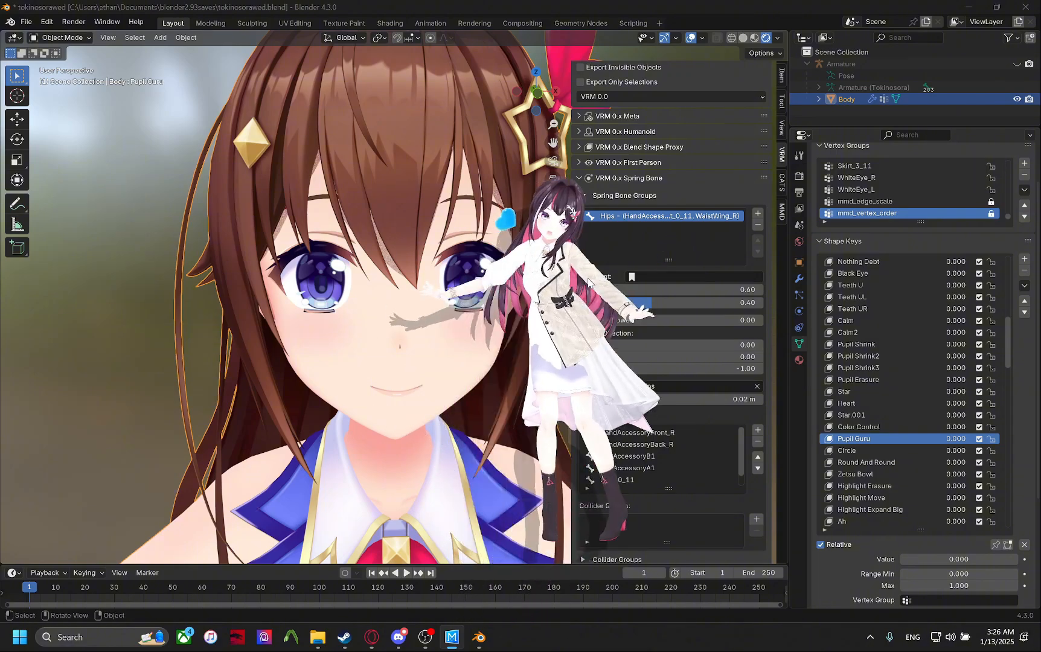
Reposition the Desktop Mate avatar and replace it with azki.vrm from the Official models folder.
left_click_drag(831, 218, 691, 157)
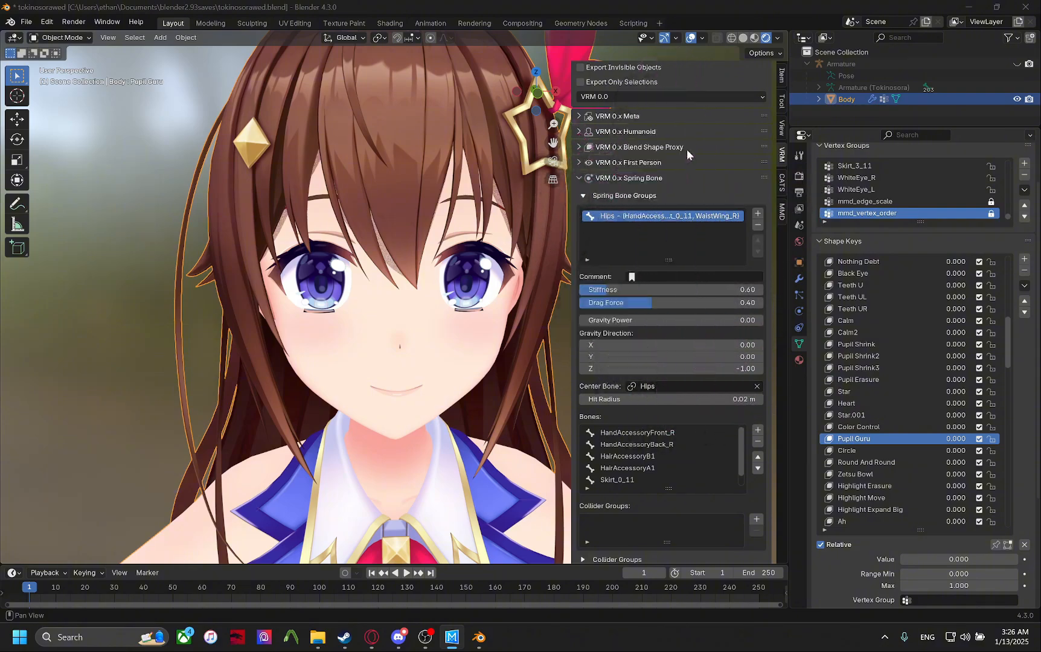
left_click_drag(686, 148, 567, 178)
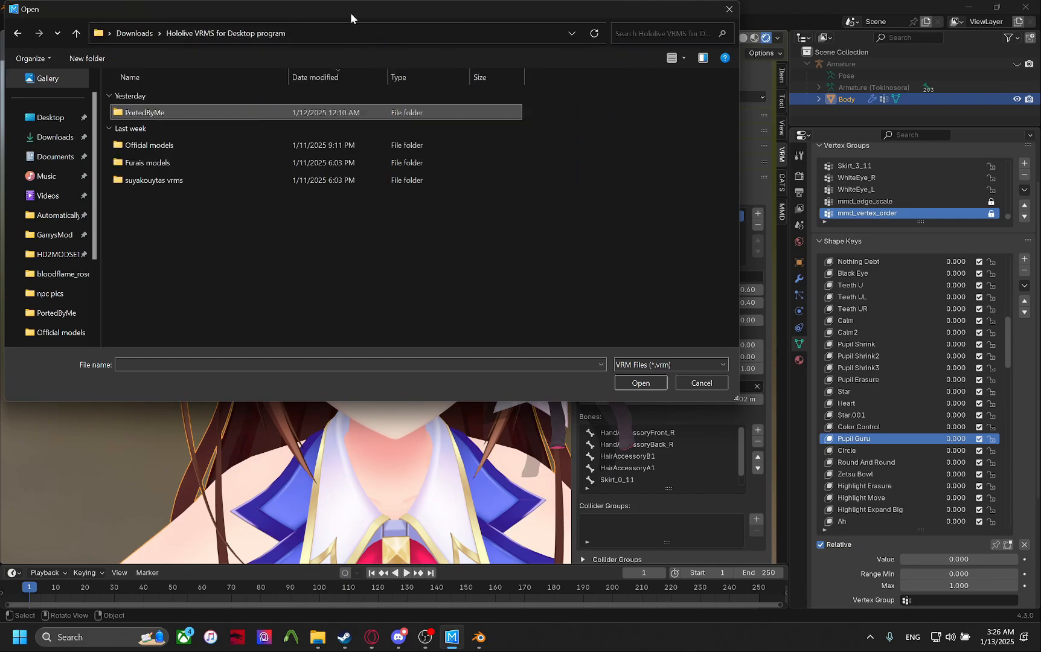
left_click_drag(350, 13, 585, 75)
double_click(444, 243)
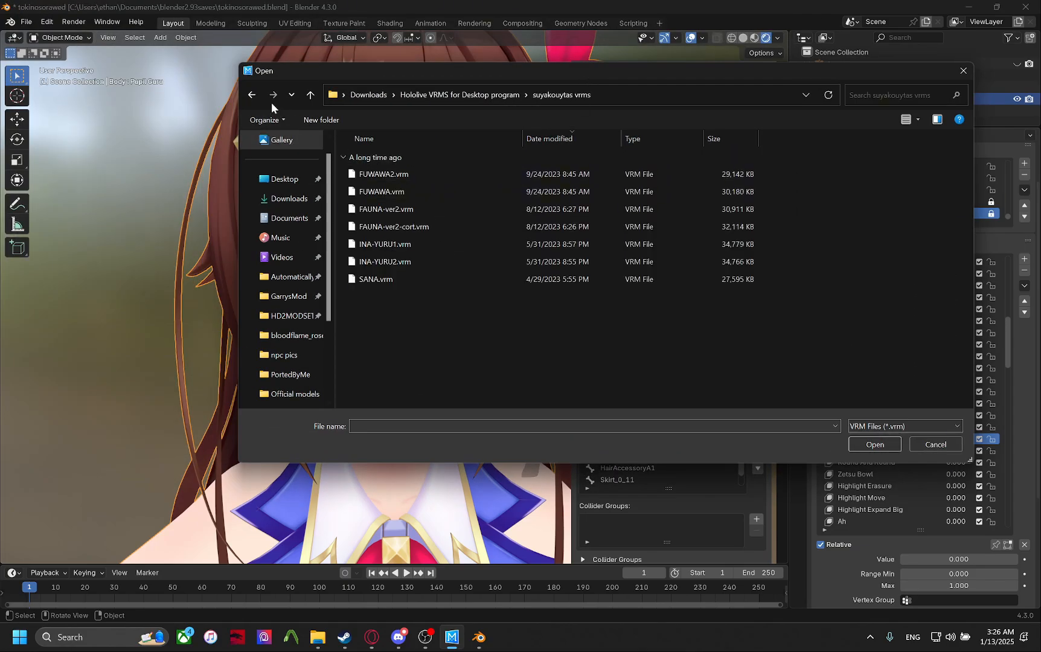
double_click(417, 210)
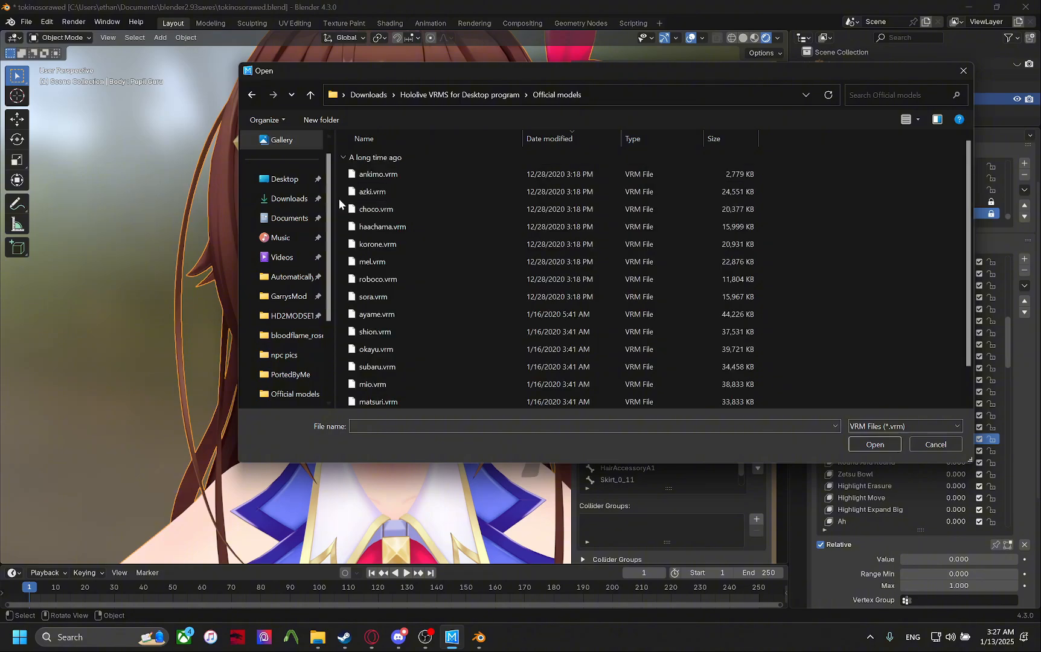
scroll(477, 320, "up", 1)
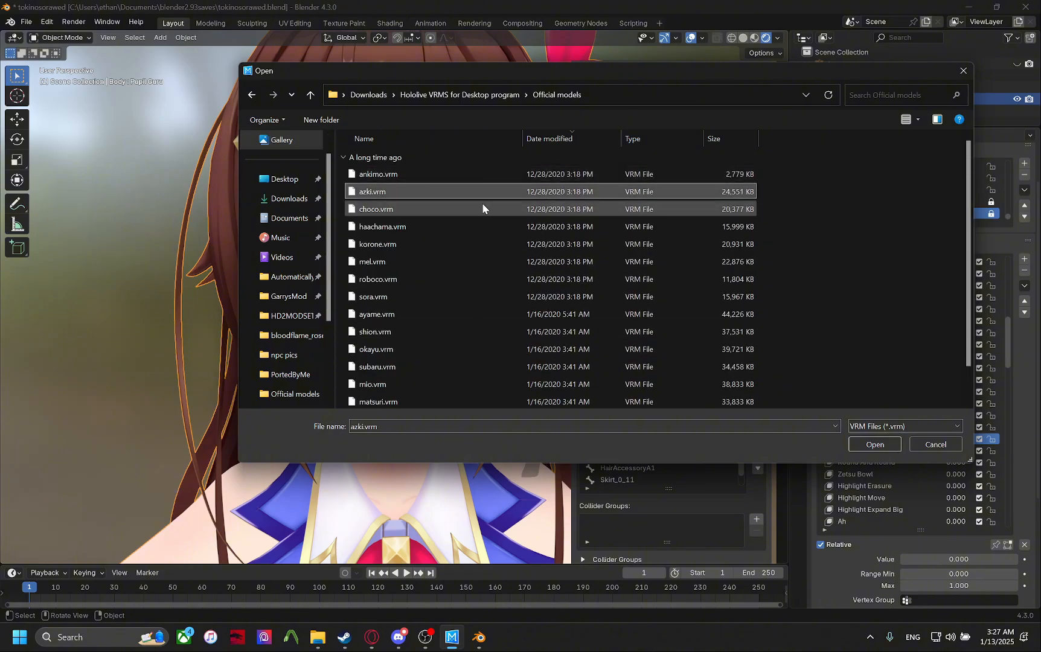
left_click(857, 445)
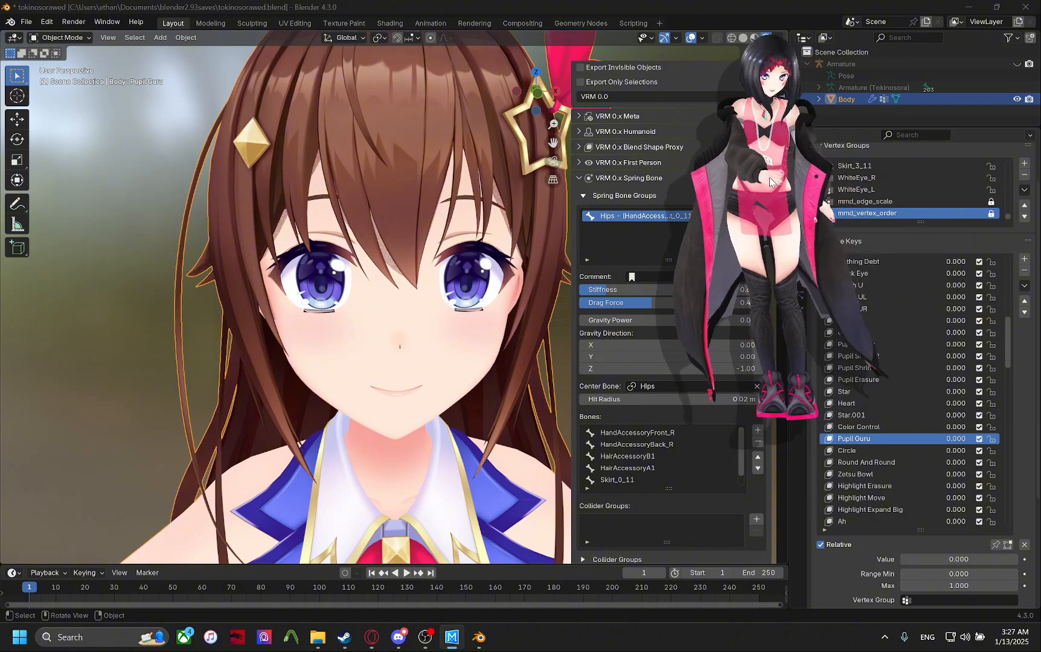
Swap the desktop avatar for haachama.vrm from the Official models folder and move it higher on the desktop.
key("F4")
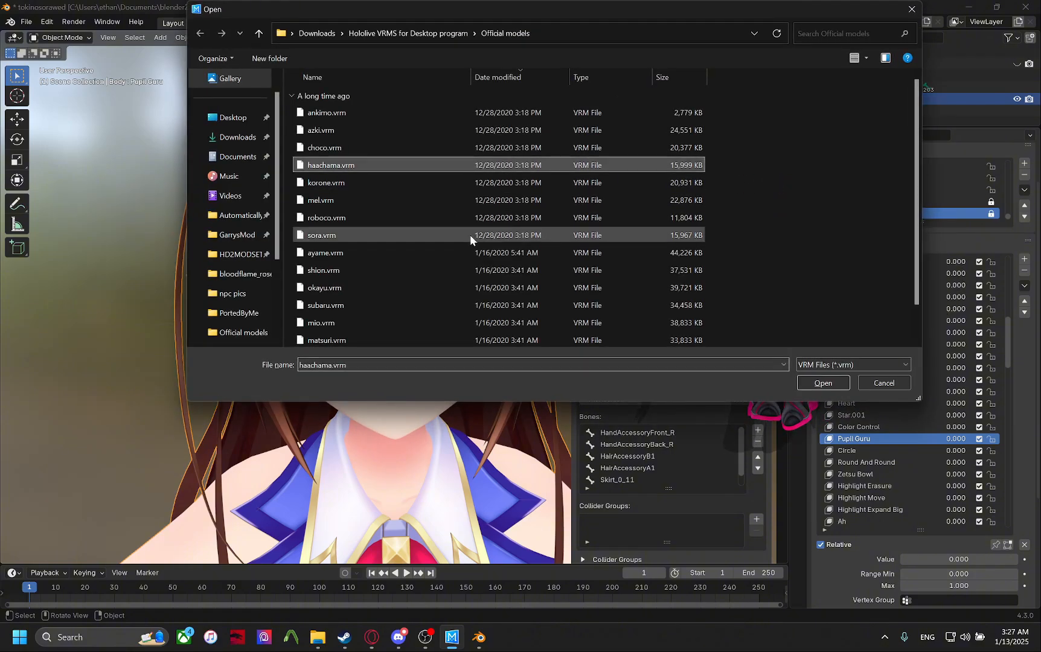
left_click(796, 383)
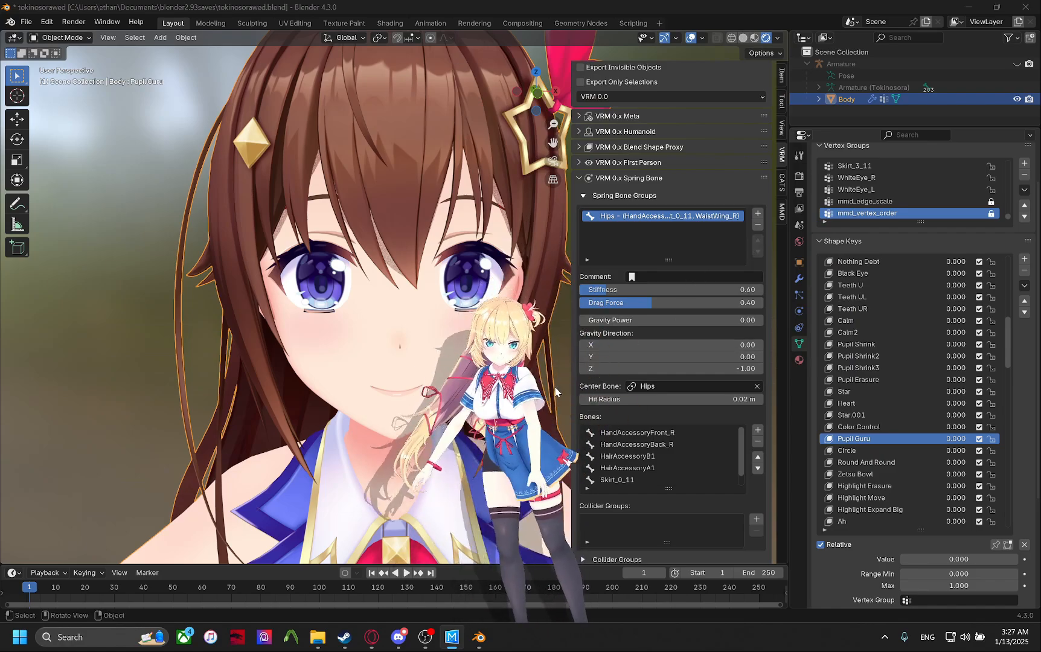
left_click_drag(516, 409, 759, 228)
left_click_drag(522, 373, 731, 232)
Load sora.vrm from the Official models folder as the desktop avatar.
key("F4")
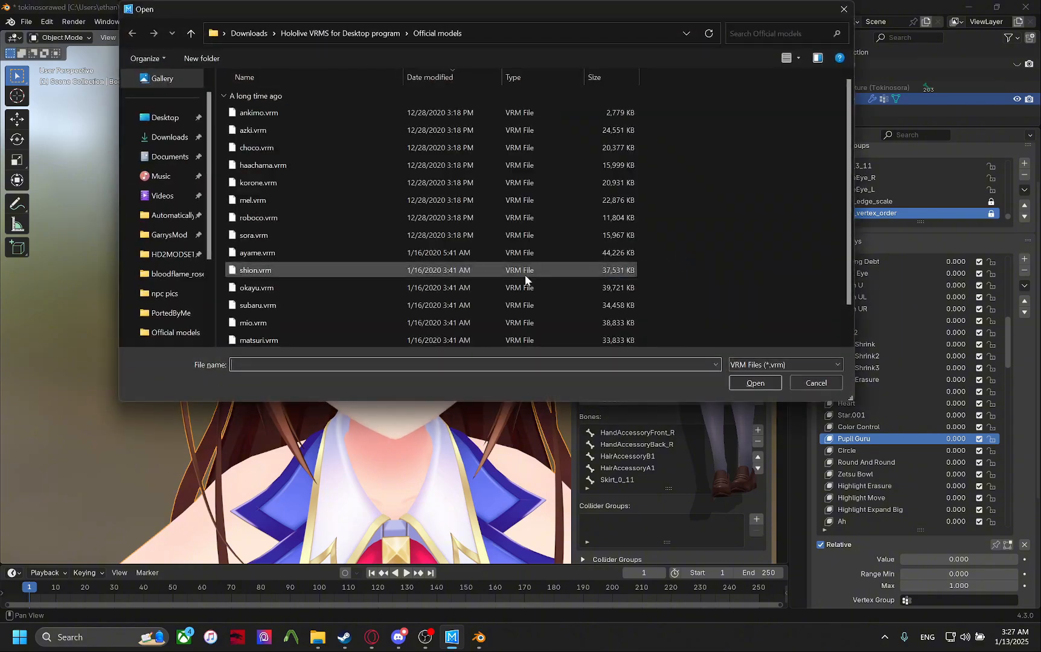
scroll(348, 244, "down", 2)
left_click(738, 385)
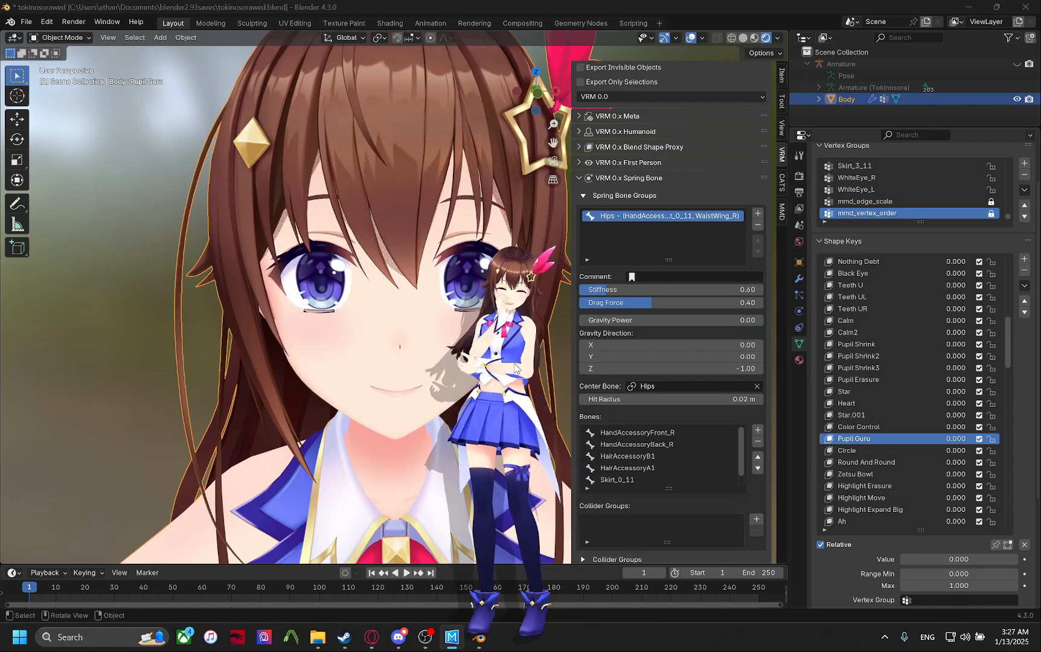
Switch the desktop avatar to mio.vrm from the Official models folder and move it over the VRM settings.
key("F4")
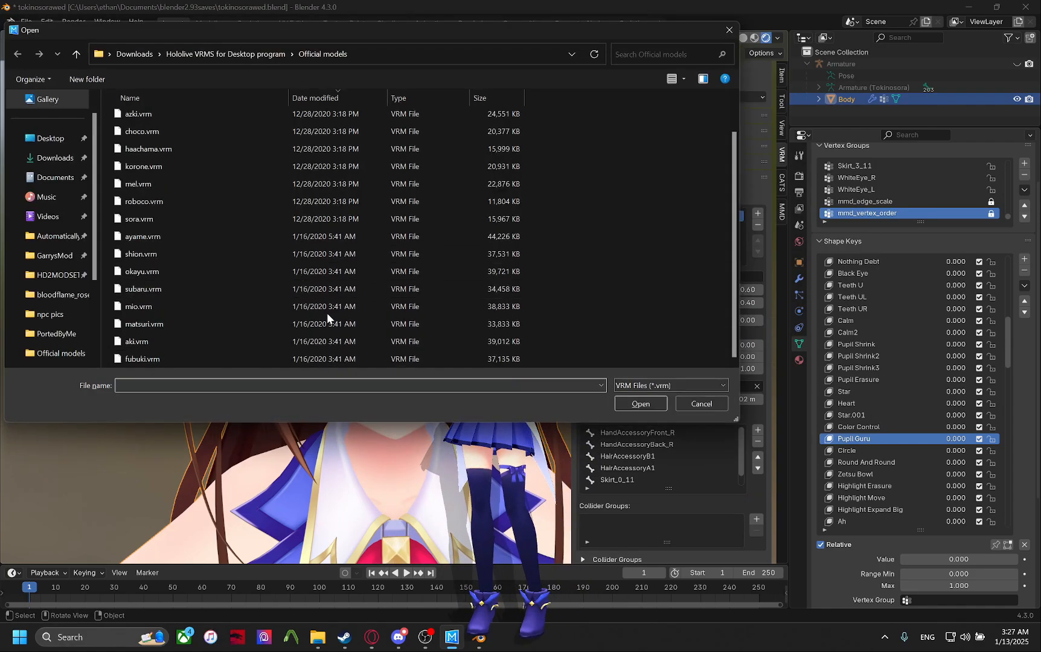
left_click(625, 406)
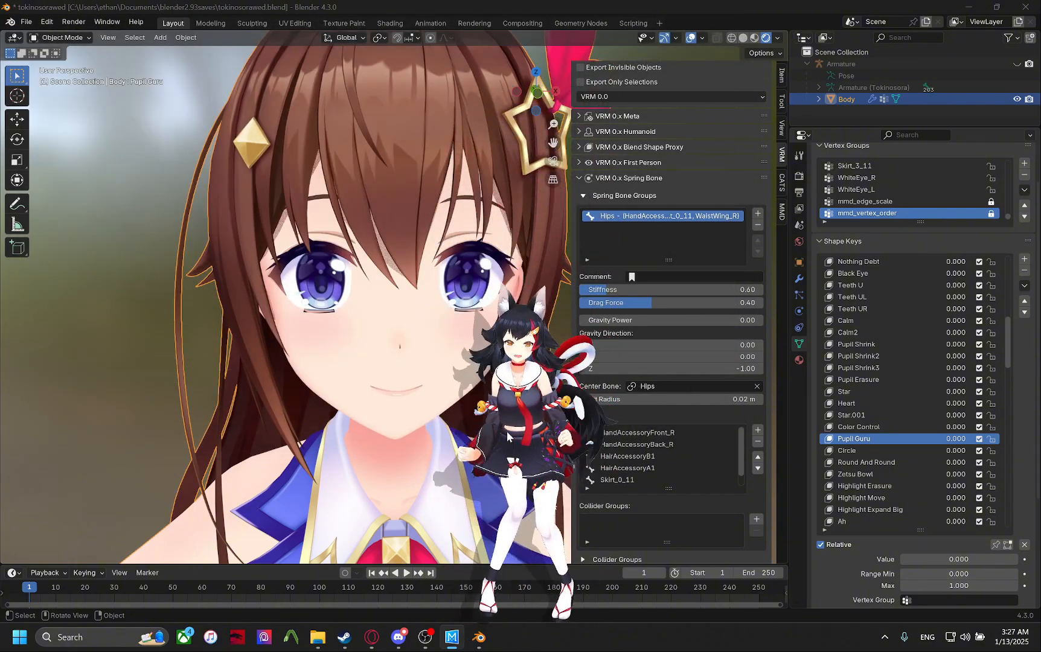
left_click_drag(510, 417, 655, 216)
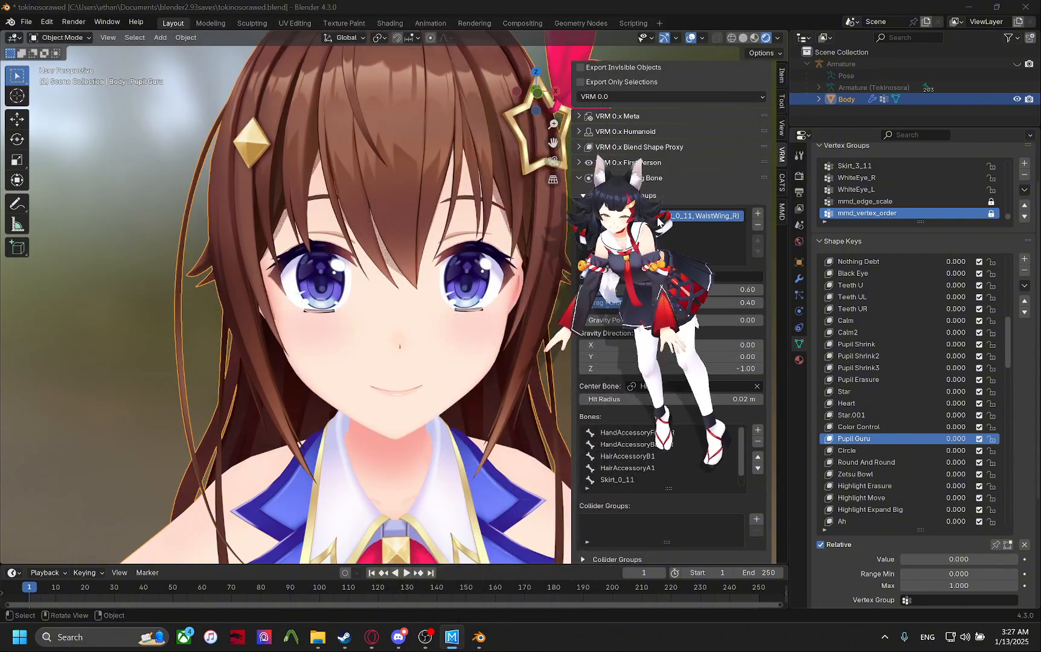
Load fubuki.vrm from the Official models folder and move the avatar higher on the desktop.
key("F4")
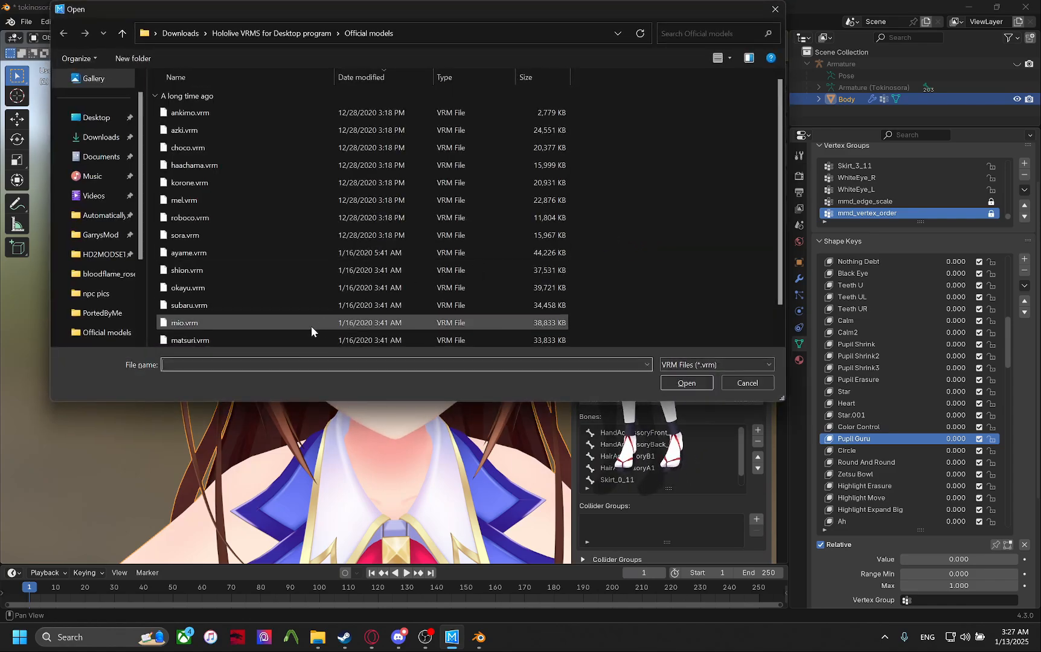
scroll(311, 327, "down", 3)
left_click(294, 337)
left_click(667, 384)
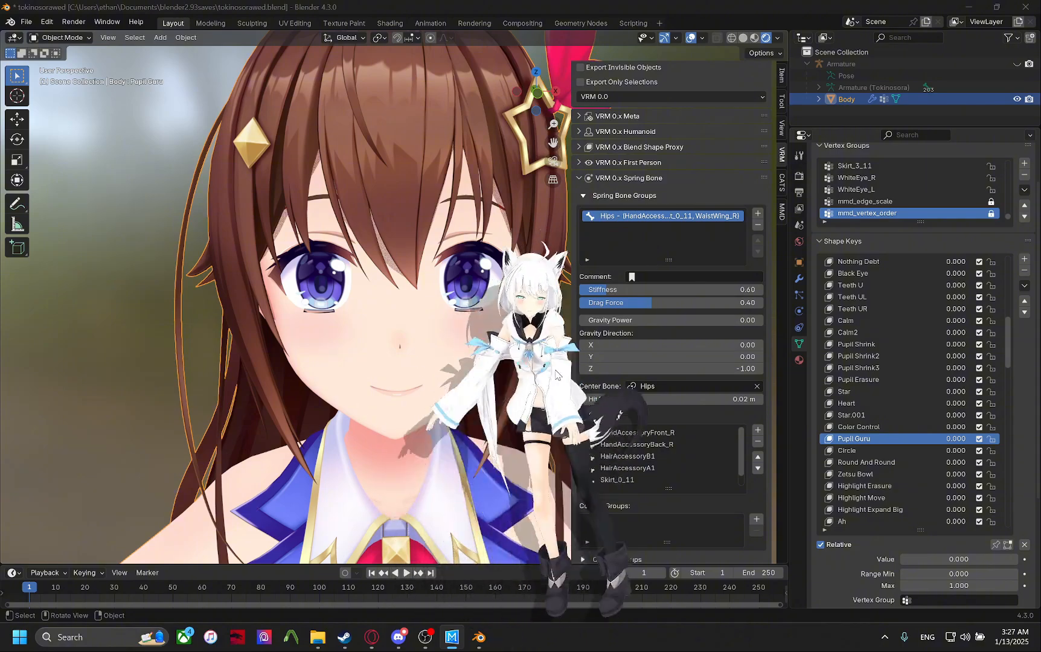
left_click_drag(557, 375, 773, 208)
Examine the Tokinosora model in Blender's viewport from close and far distances and a slightly turned angle.
scroll(594, 199, "down", 1)
scroll(483, 218, "down", 9)
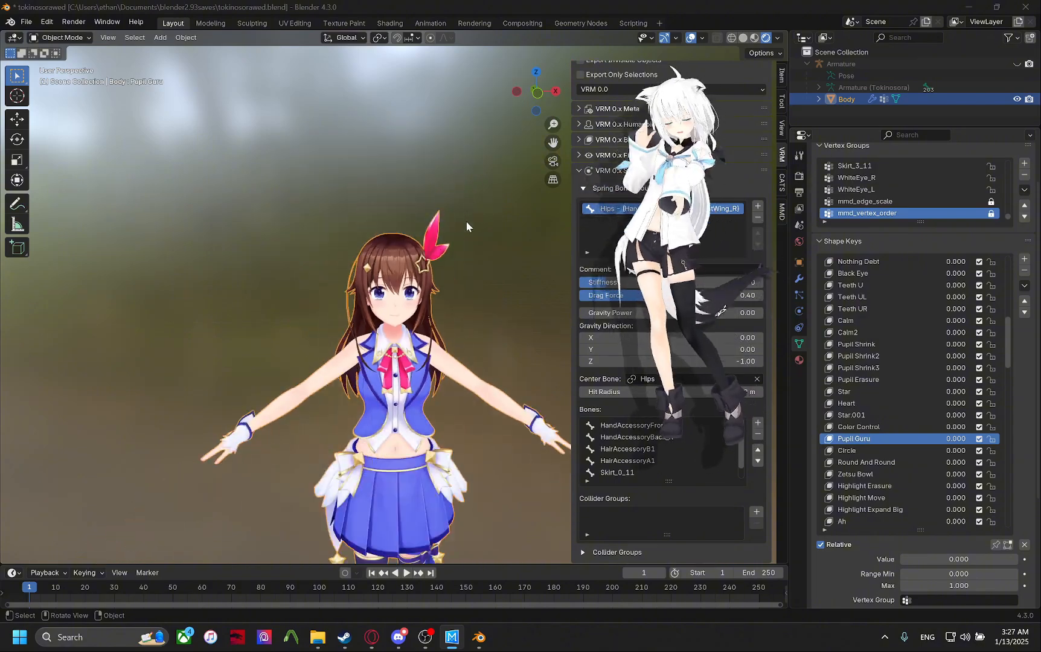
scroll(467, 226, "up", 8)
scroll(467, 227, "down", 8)
scroll(502, 311, "up", 3)
middle_click_drag(502, 311, 513, 279)
scroll(497, 291, "up", 7)
scroll(497, 291, "down", 6)
Place the Fubuki avatar beside the Tokinosora model and quit Blender, saving the changes to tokinosorawed.blend.
left_click_drag(679, 175, 575, 205)
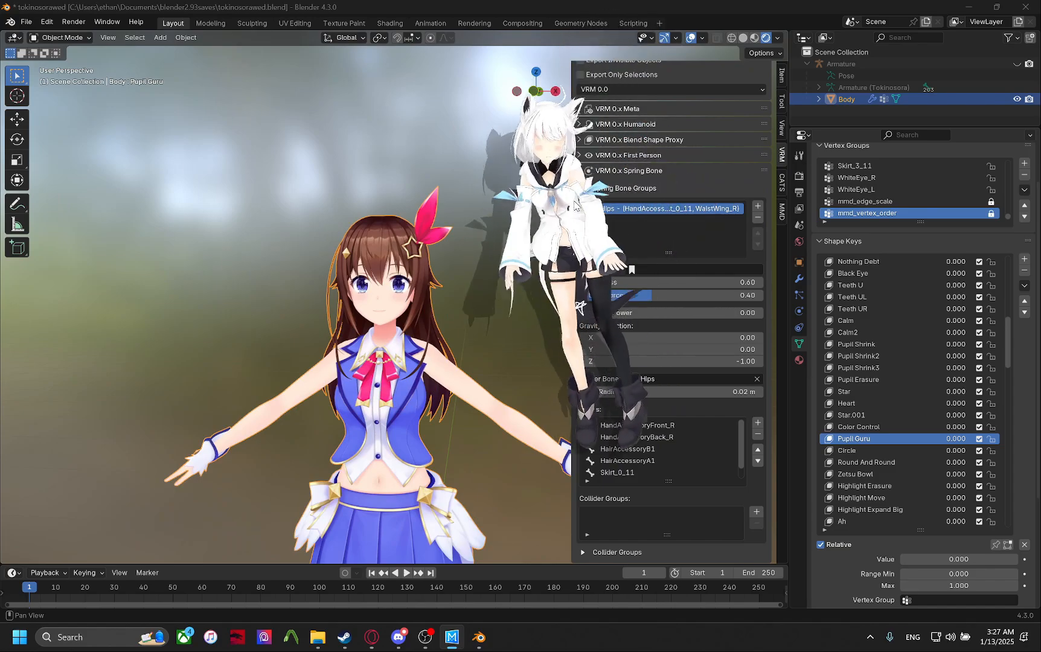
key("ctrl+q")
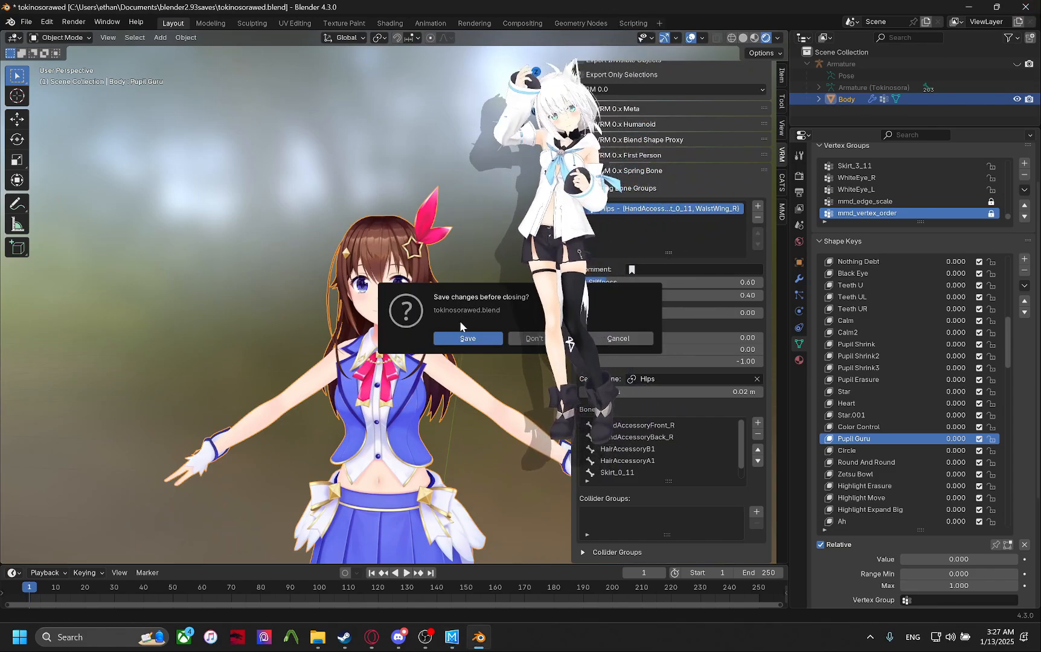
left_click(462, 337)
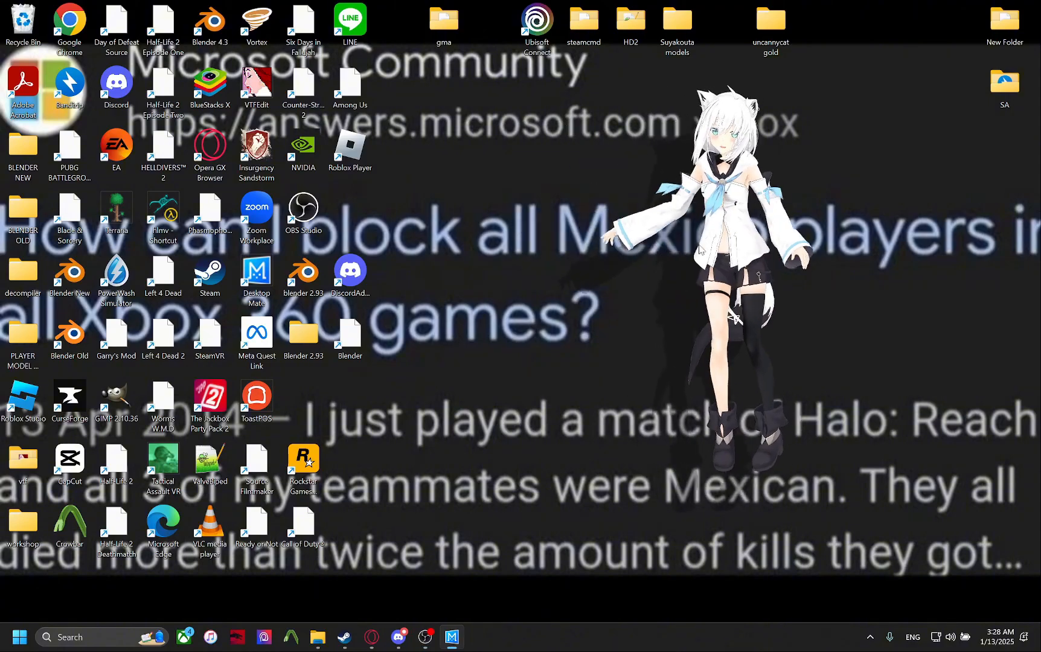